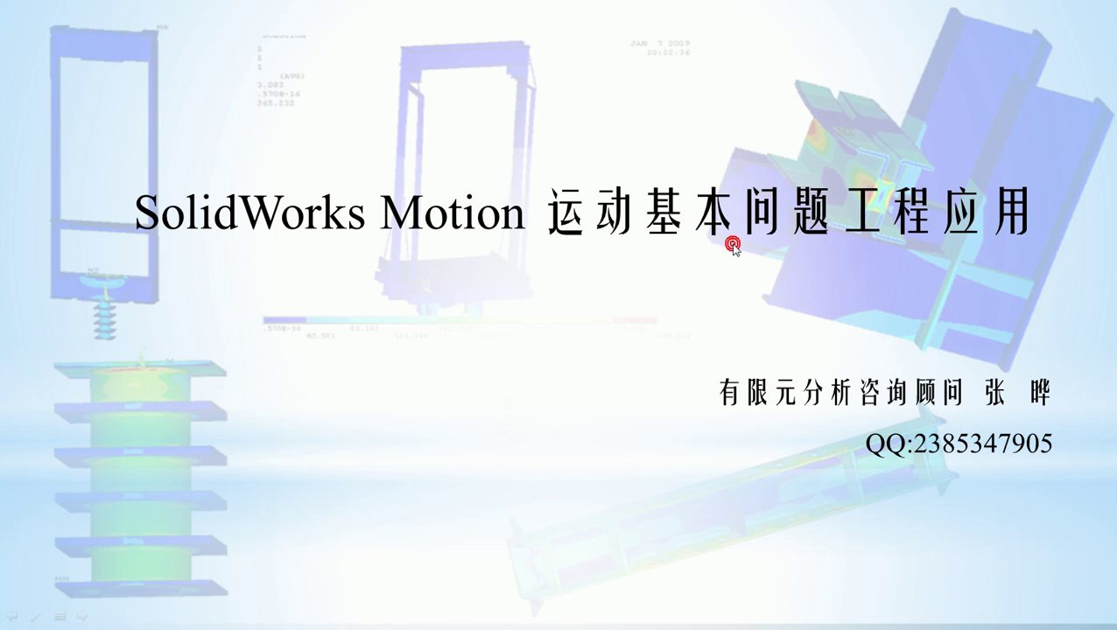
Step: Advance the slideshow from the title slide through the viewers' message to the course schedule slide
{"action": "left_click", "coordinate": [638, 272]}
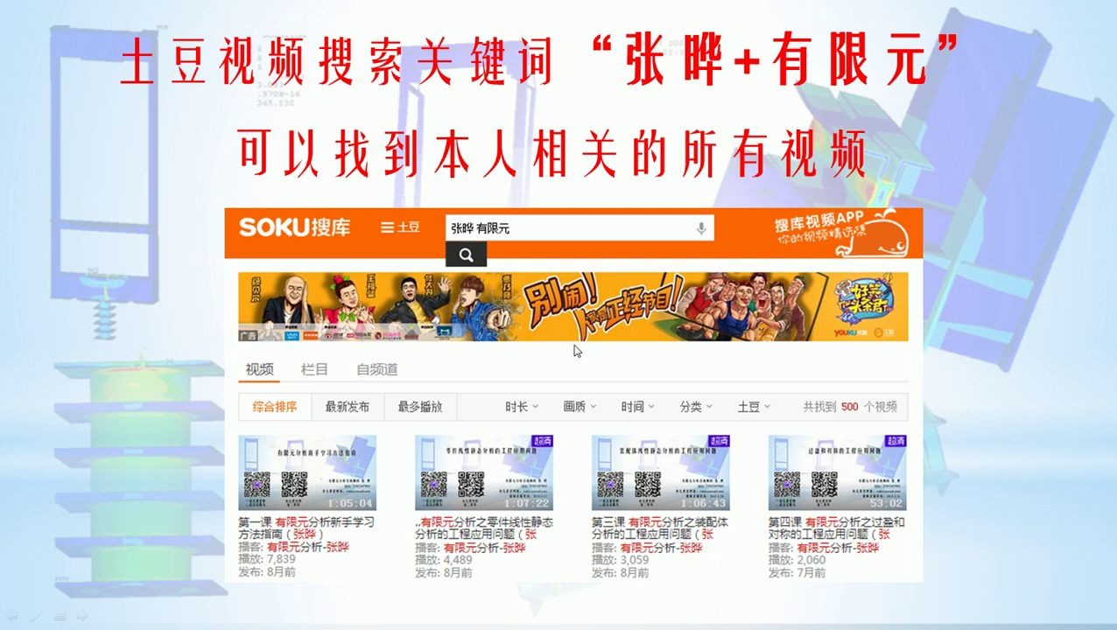
{"action": "left_click", "coordinate": [595, 213]}
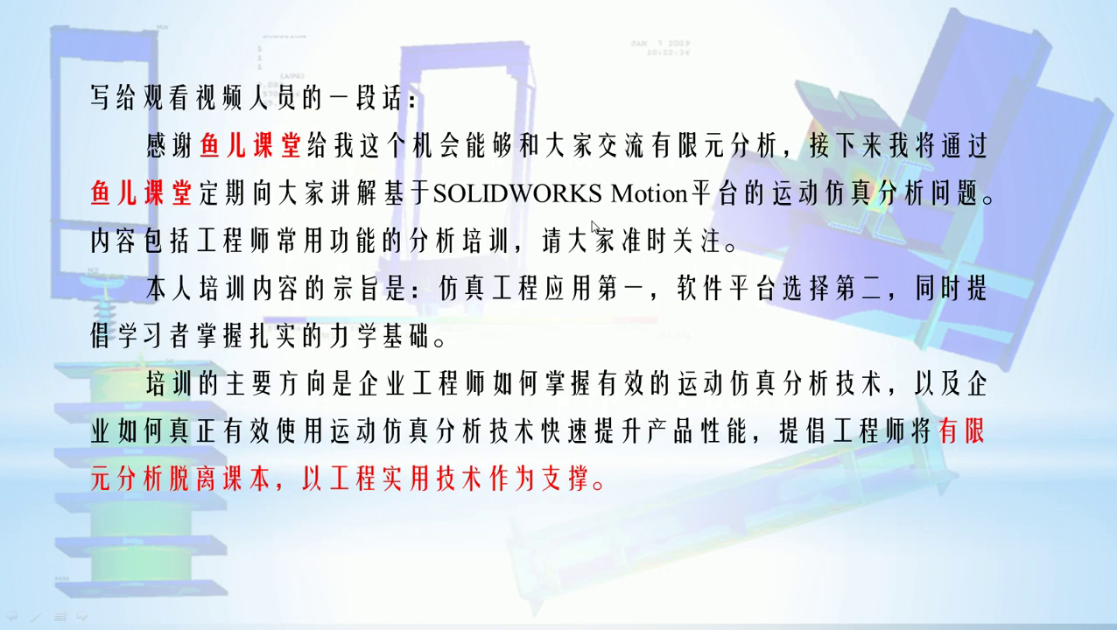
{"action": "left_click", "coordinate": [641, 203]}
{"action": "scroll", "coordinate": [617, 213], "scroll_direction": "up", "scroll_amount": 1}
{"action": "left_click", "coordinate": [426, 192]}
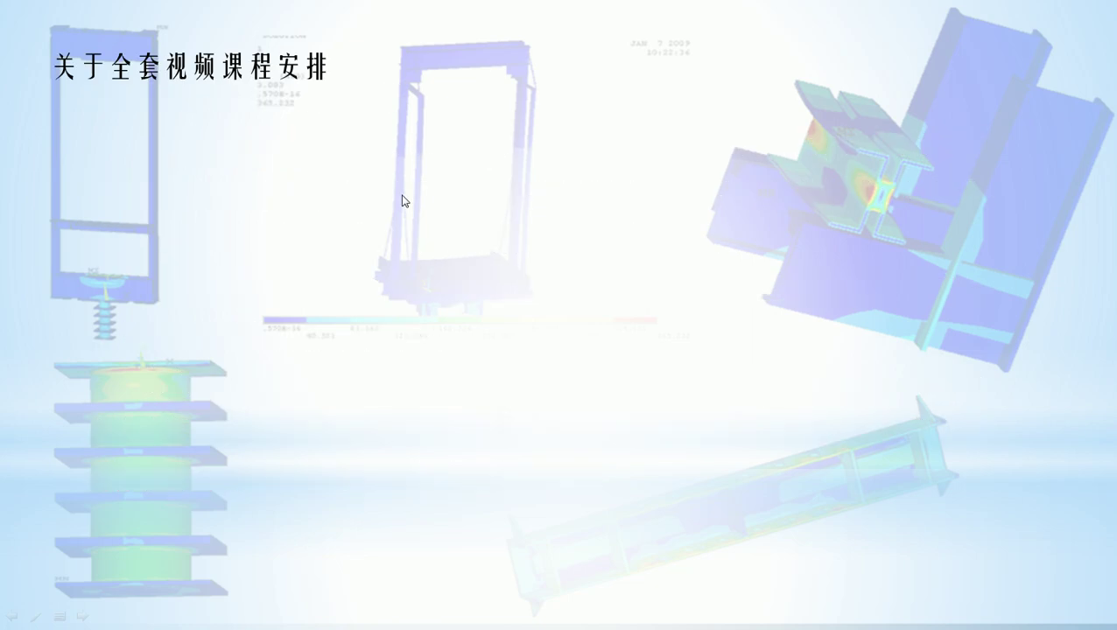
Step: Reveal the Simulation and Flow Simulation/Motion course columns, then advance to the 课程要点 slide
{"action": "left_click", "coordinate": [499, 224]}
{"action": "left_click", "coordinate": [481, 216]}
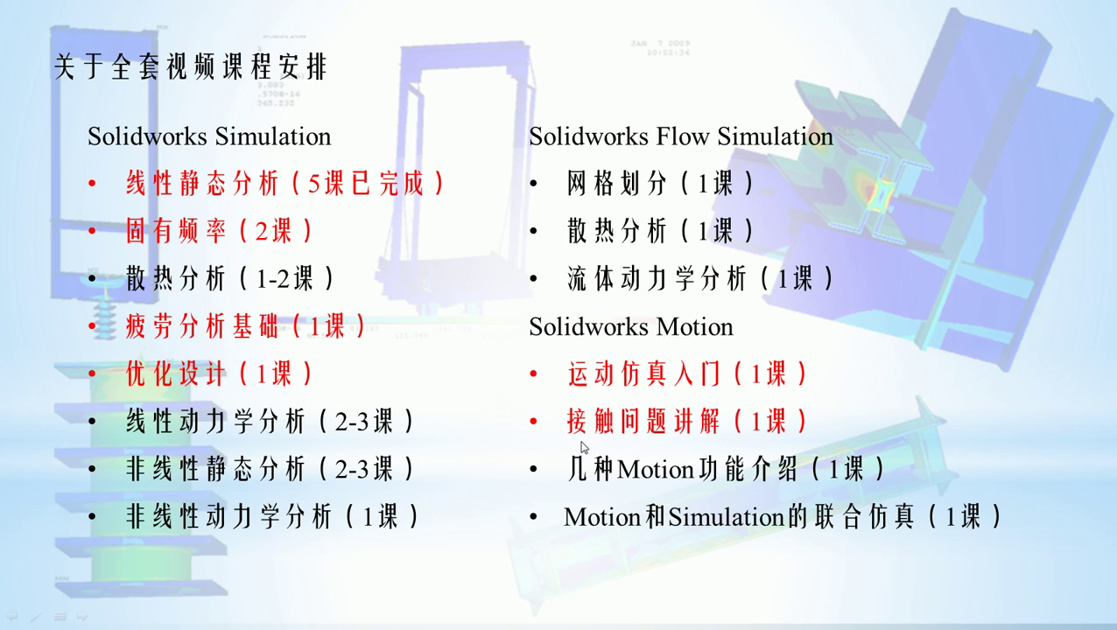
{"action": "left_click", "coordinate": [644, 369]}
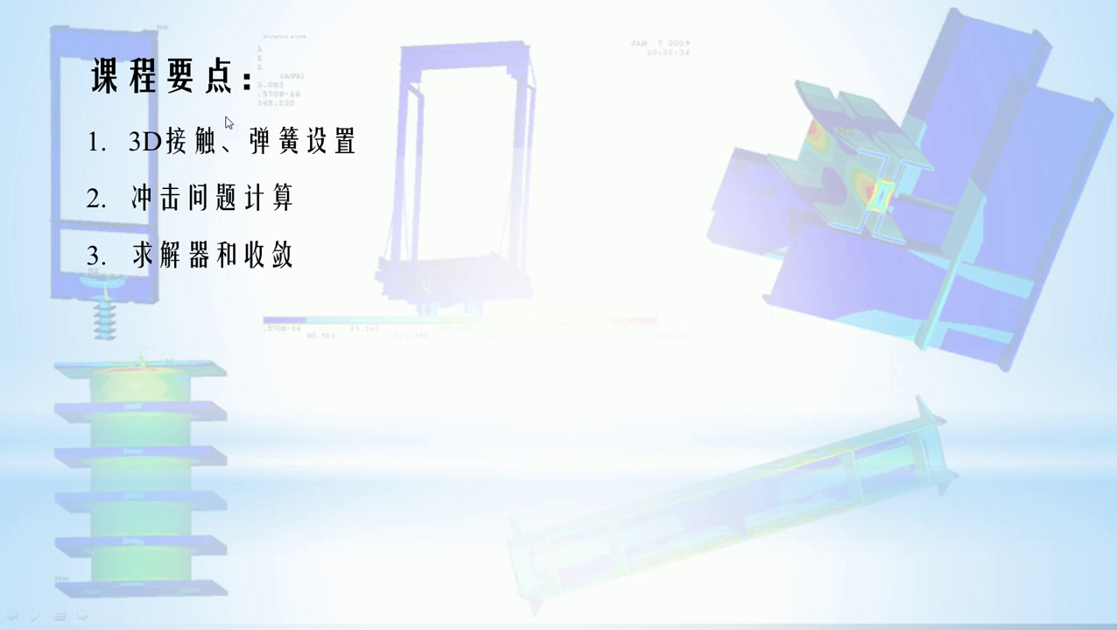
Step: Advance past the contacts and springs section title to the 分析实例：弹射器 catapult slide
{"action": "left_click", "coordinate": [388, 252]}
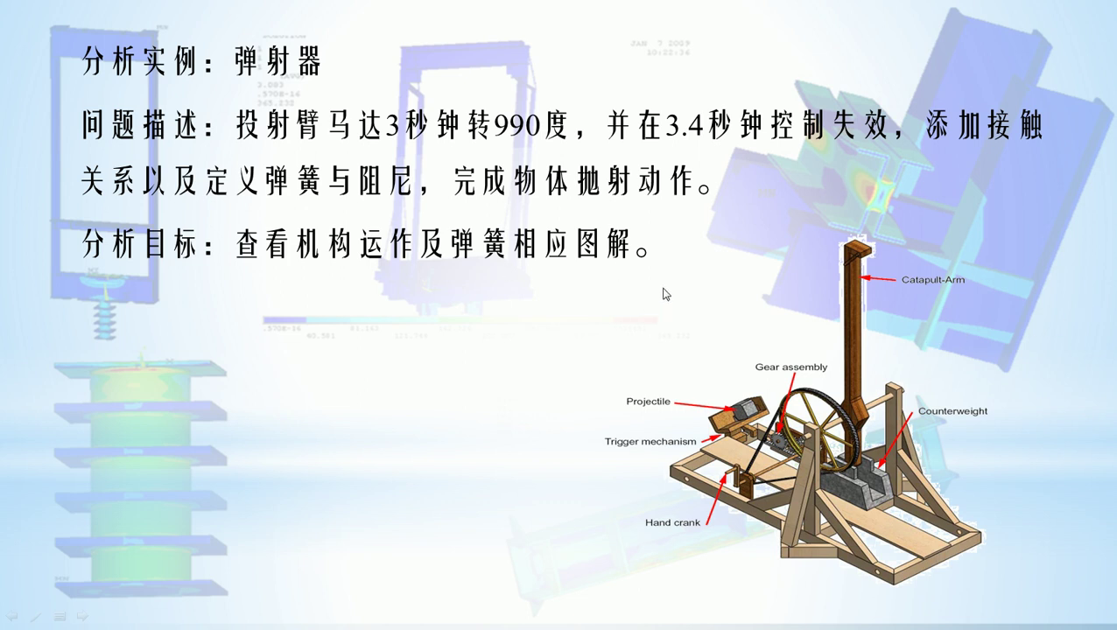
Step: Exit the slideshow and bring the SOLIDWORKS Catapult assembly window to the front
{"action": "key", "text": "Escape"}
{"action": "left_click", "coordinate": [618, 276]}
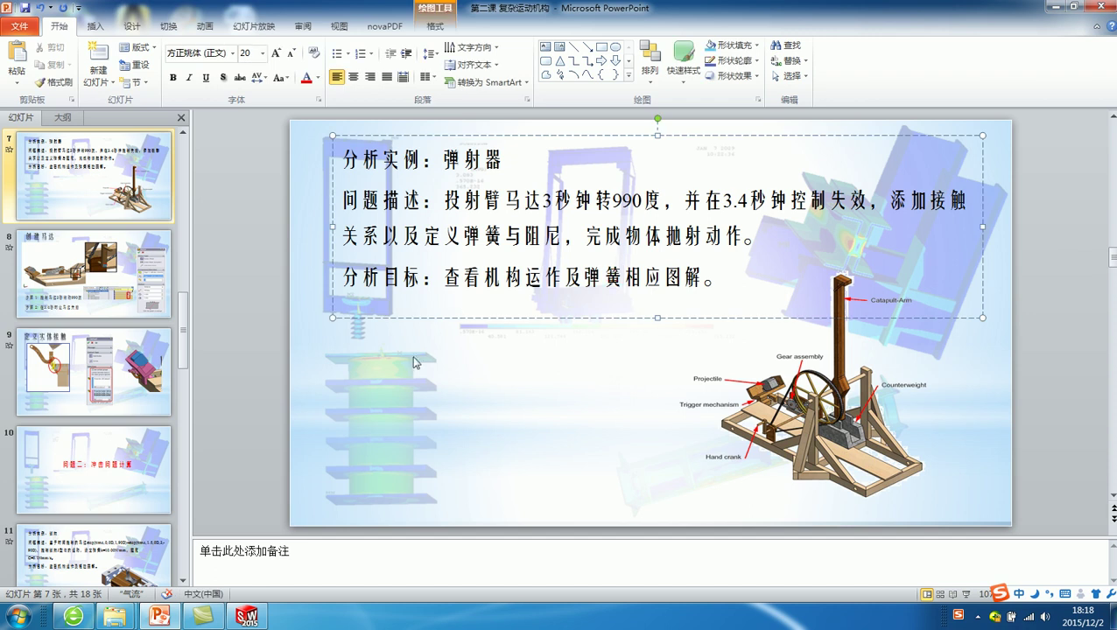
{"action": "left_click", "coordinate": [252, 617]}
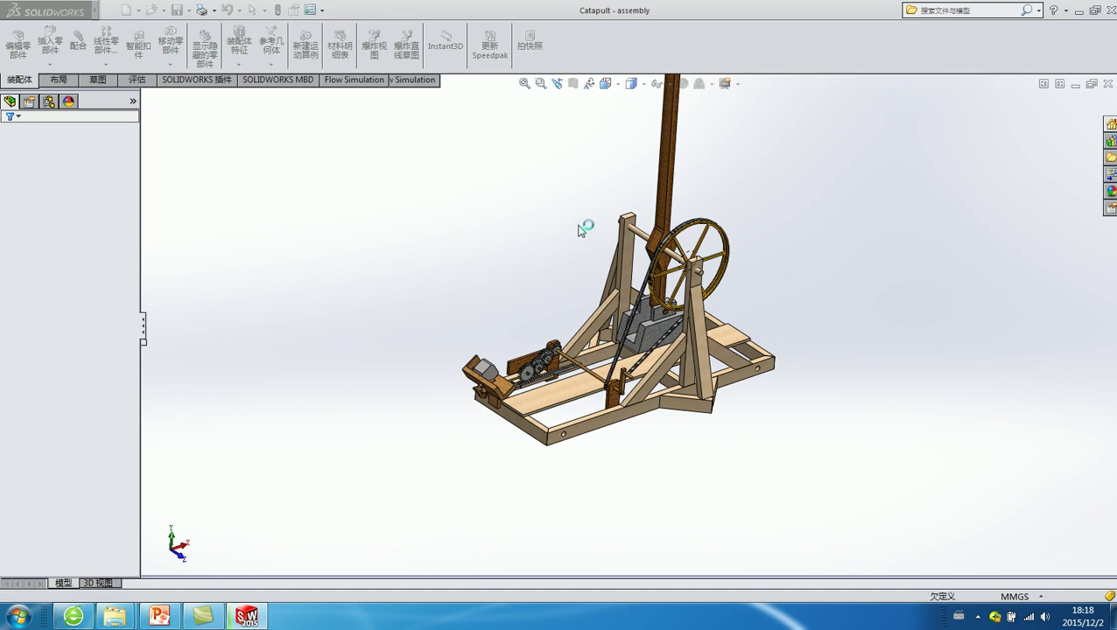
Step: Zoom in and drag the pulley attachment lever to test the catapult mechanism
{"action": "left_click", "coordinate": [977, 617]}
{"action": "left_click", "coordinate": [977, 618]}
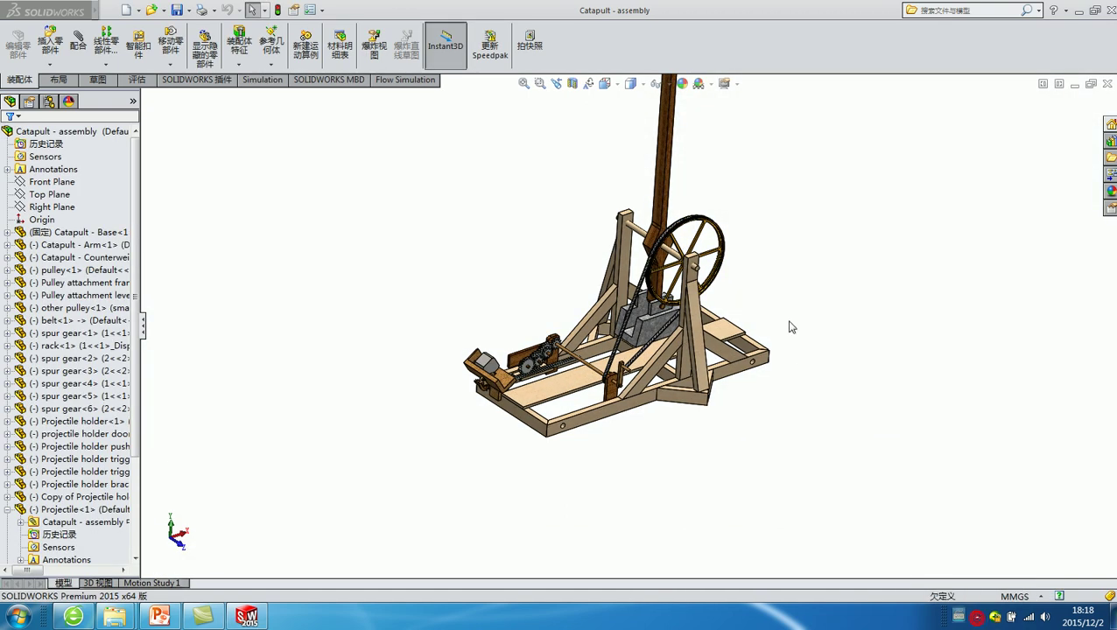
{"action": "scroll", "coordinate": [636, 382], "scroll_direction": "down", "scroll_amount": 3}
{"action": "scroll", "coordinate": [652, 375], "scroll_direction": "down", "scroll_amount": 4}
{"action": "scroll", "coordinate": [652, 375], "scroll_direction": "down", "scroll_amount": 2}
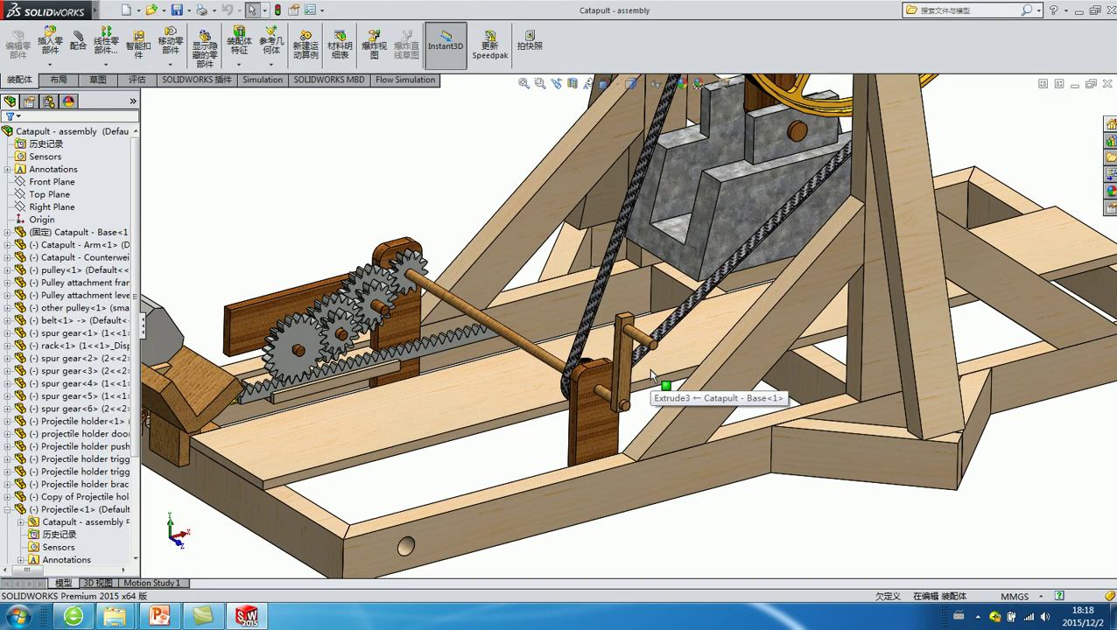
{"action": "left_click", "coordinate": [637, 339]}
{"action": "mouse_move", "coordinate": [638, 340]}
{"action": "left_mouse_down"}
{"action": "mouse_move", "coordinate": [599, 354]}
{"action": "mouse_move", "coordinate": [588, 385]}
{"action": "mouse_move", "coordinate": [674, 461]}
{"action": "mouse_move", "coordinate": [580, 354]}
{"action": "mouse_move", "coordinate": [678, 506]}
{"action": "mouse_move", "coordinate": [544, 391]}
{"action": "mouse_move", "coordinate": [593, 466]}
{"action": "mouse_move", "coordinate": [665, 363]}
{"action": "mouse_move", "coordinate": [591, 349]}
{"action": "mouse_move", "coordinate": [598, 337]}
{"action": "mouse_move", "coordinate": [616, 341]}
{"action": "left_mouse_up"}
Step: Undo the lever rotation and fit the whole catapult in view
{"action": "key", "text": "ctrl+shift+z"}
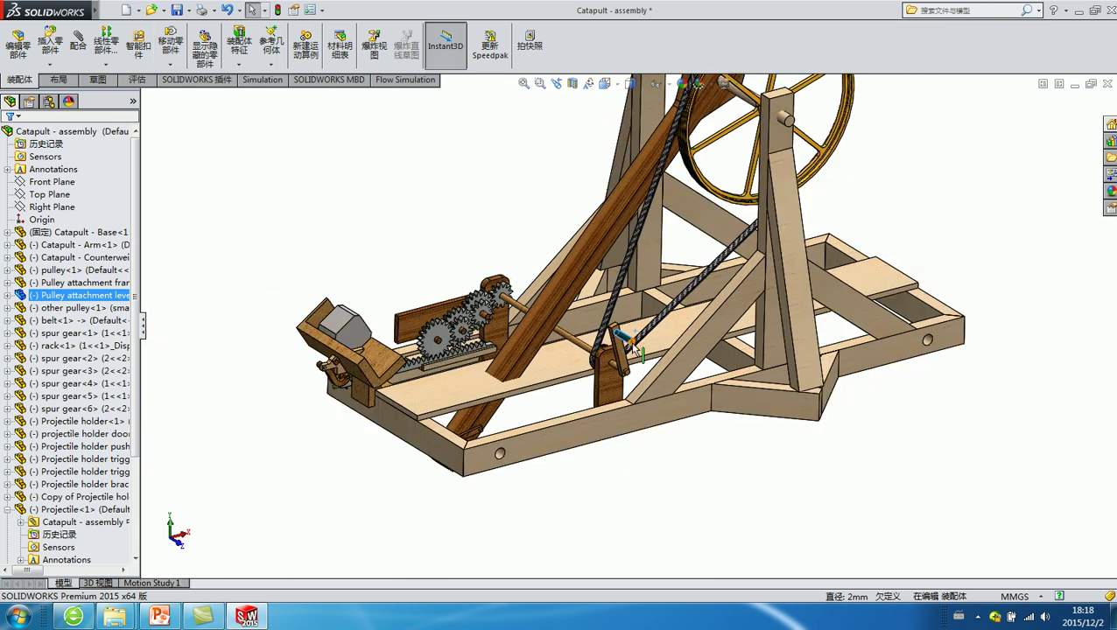
{"action": "left_click", "coordinate": [226, 10]}
{"action": "key", "text": "ctrl+shift+z"}
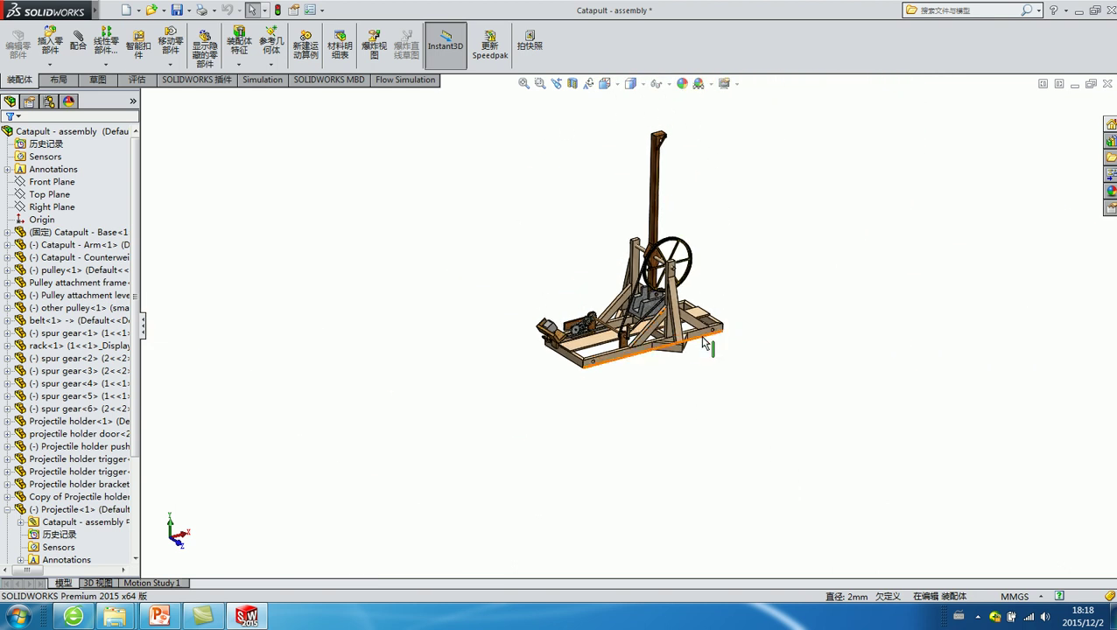
{"action": "key", "text": "ctrl+shift+z"}
{"action": "key", "text": "ctrl+shift+z"}
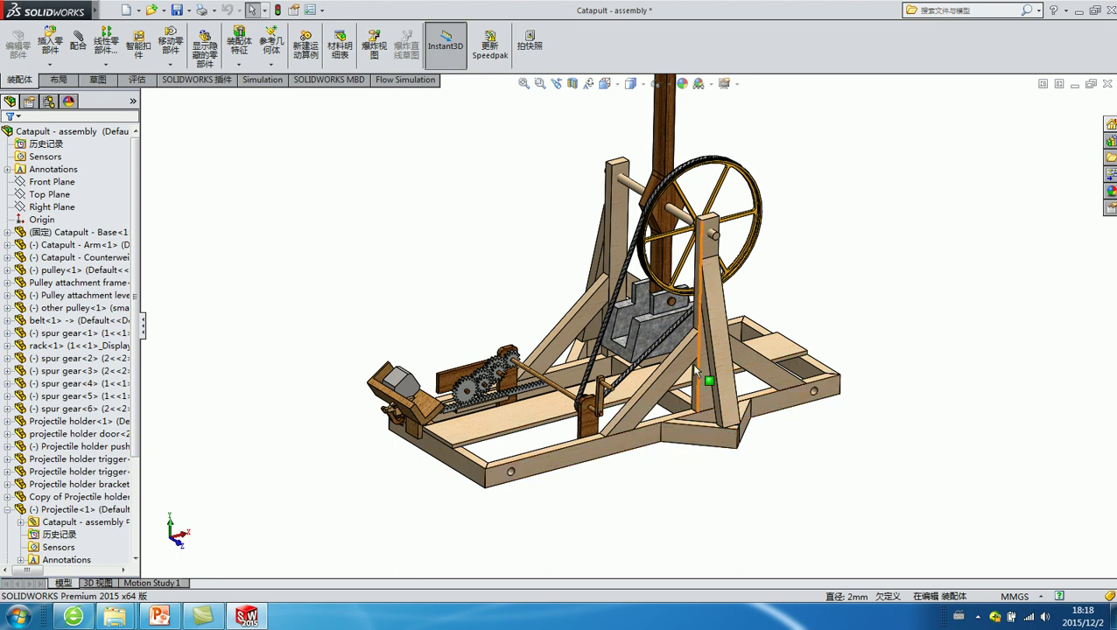
{"action": "scroll", "coordinate": [602, 422], "scroll_direction": "down", "scroll_amount": 2}
{"action": "scroll", "coordinate": [600, 416], "scroll_direction": "down", "scroll_amount": 2}
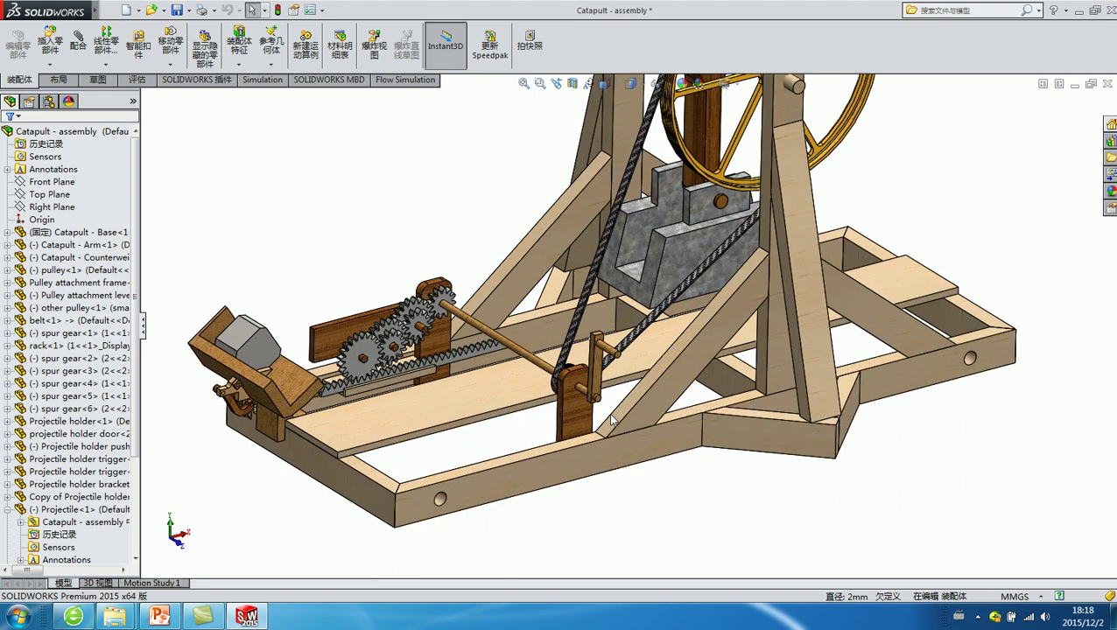
{"action": "scroll", "coordinate": [599, 404], "scroll_direction": "down", "scroll_amount": 2}
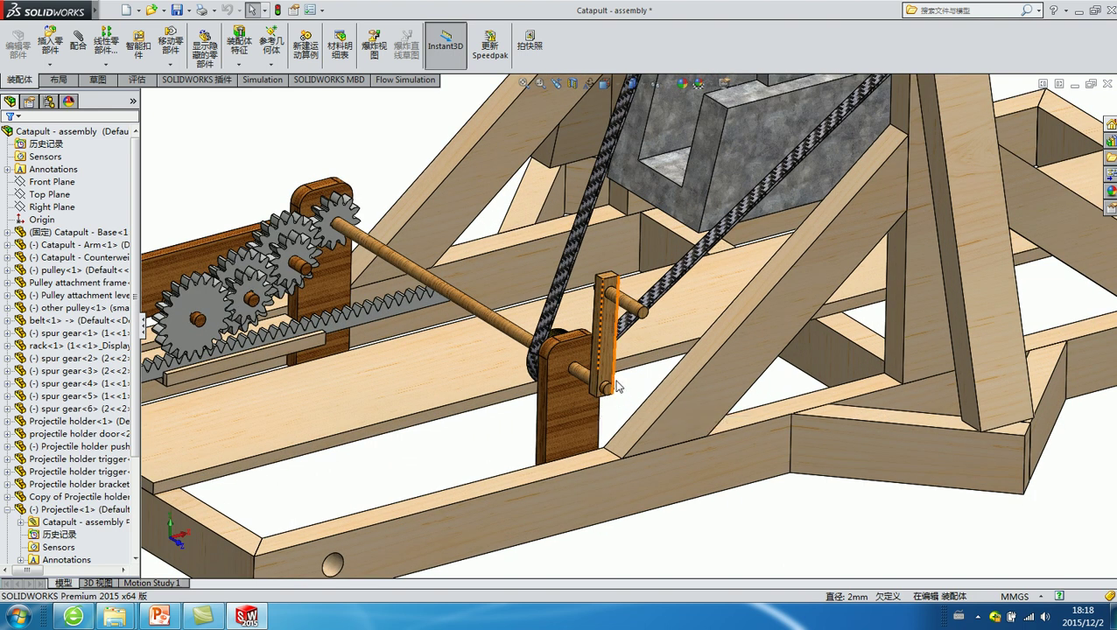
{"action": "scroll", "coordinate": [613, 390], "scroll_direction": "up", "scroll_amount": 5}
{"action": "scroll", "coordinate": [661, 395], "scroll_direction": "up", "scroll_amount": 1}
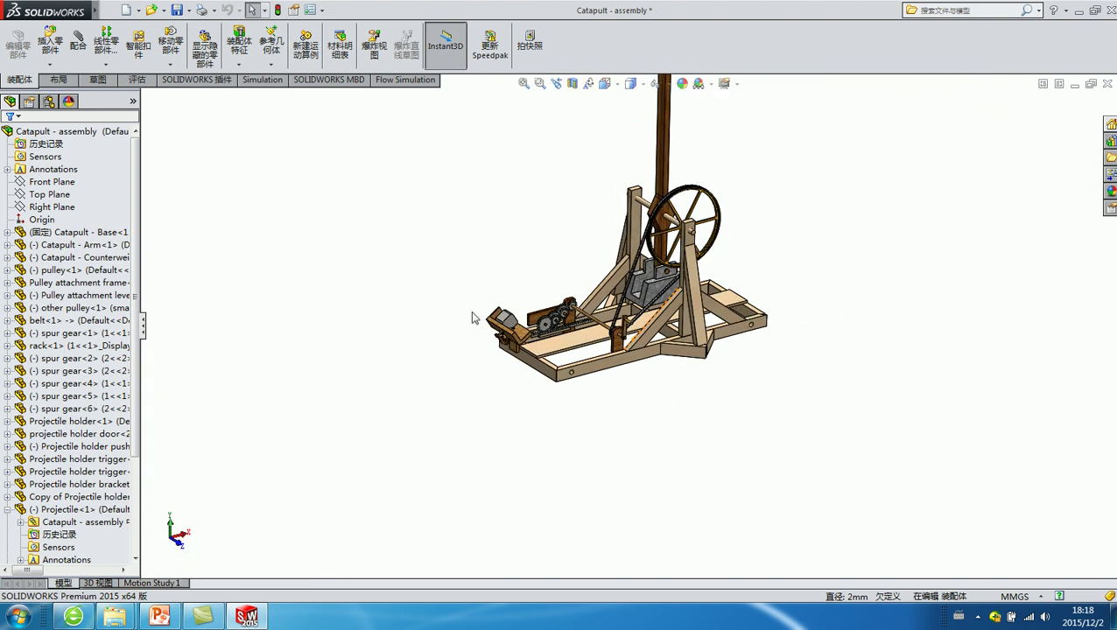
Step: Create motion study 运动算例1 with study type Motion 分析 and begin adding a motor
{"action": "left_click", "coordinate": [426, 298]}
{"action": "left_click", "coordinate": [302, 44]}
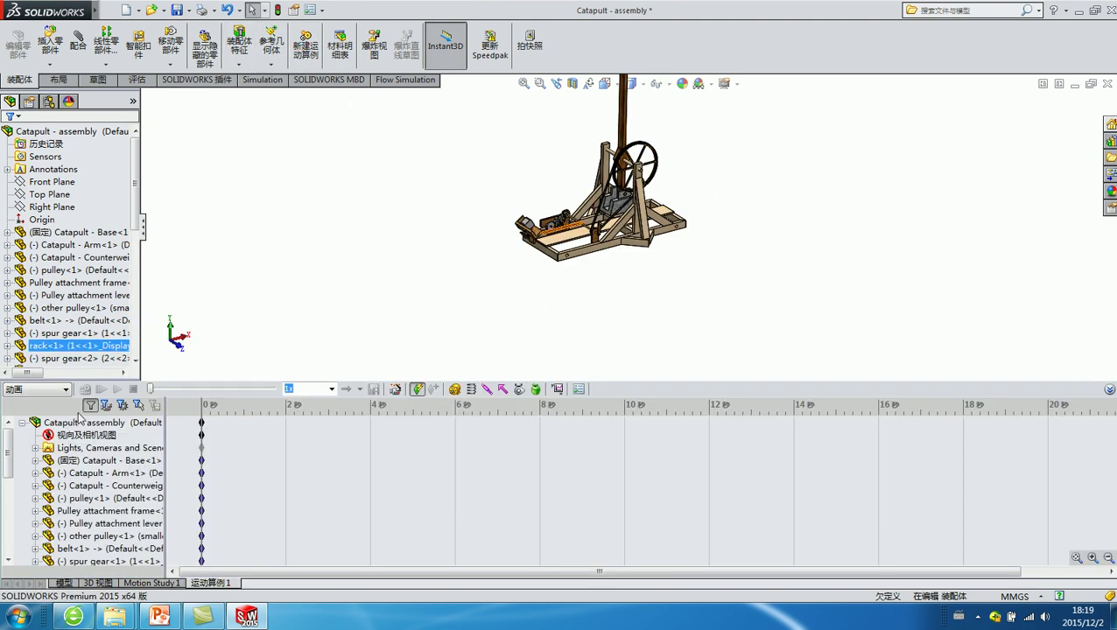
{"action": "left_click", "coordinate": [65, 389]}
{"action": "left_click", "coordinate": [51, 426]}
{"action": "left_click", "coordinate": [291, 282]}
{"action": "left_click", "coordinate": [501, 427]}
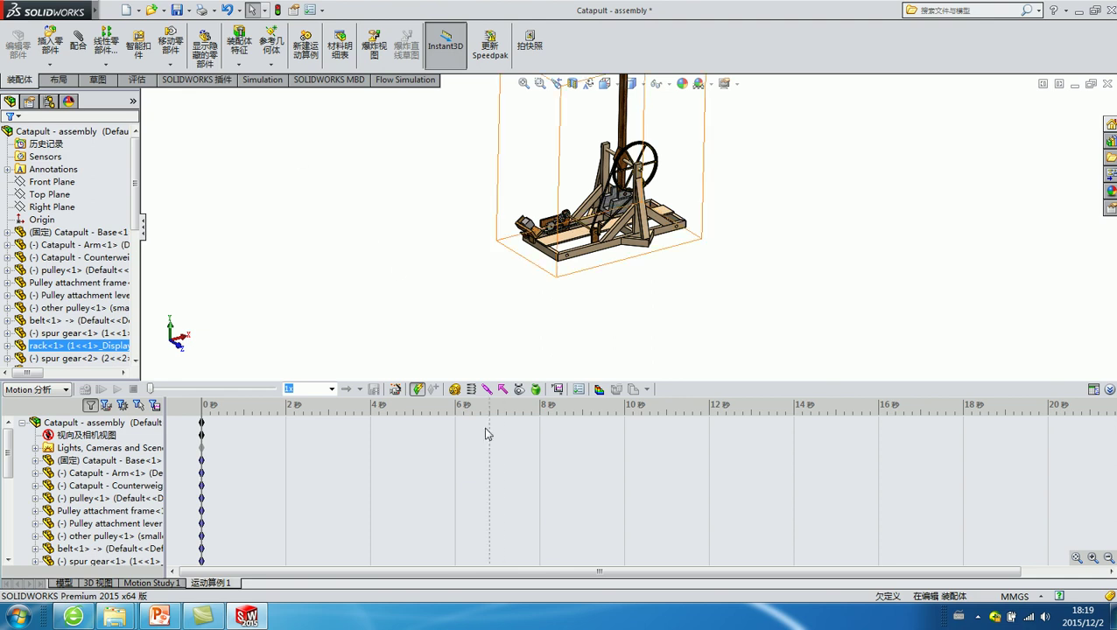
{"action": "left_click", "coordinate": [455, 389]}
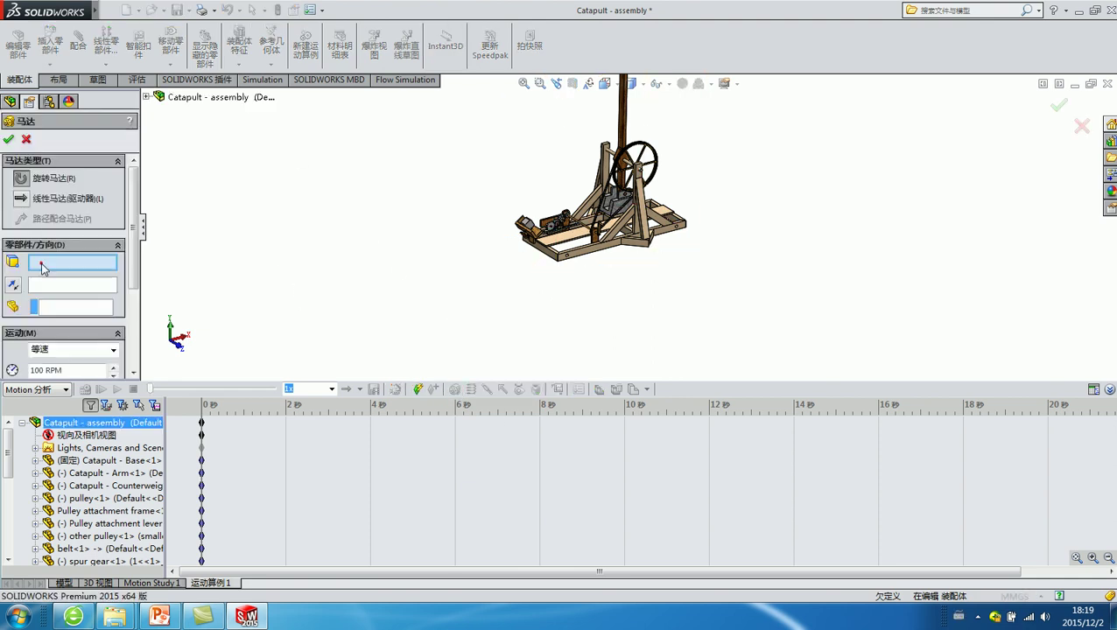
Step: Put a reversed rotary motor on the lever pin face, turning 990° from 0 to 3 s
{"action": "scroll", "coordinate": [672, 251], "scroll_direction": "down", "scroll_amount": 2}
{"action": "scroll", "coordinate": [525, 224], "scroll_direction": "down", "scroll_amount": 2}
{"action": "scroll", "coordinate": [547, 230], "scroll_direction": "down", "scroll_amount": 3}
{"action": "scroll", "coordinate": [547, 229], "scroll_direction": "down", "scroll_amount": 3}
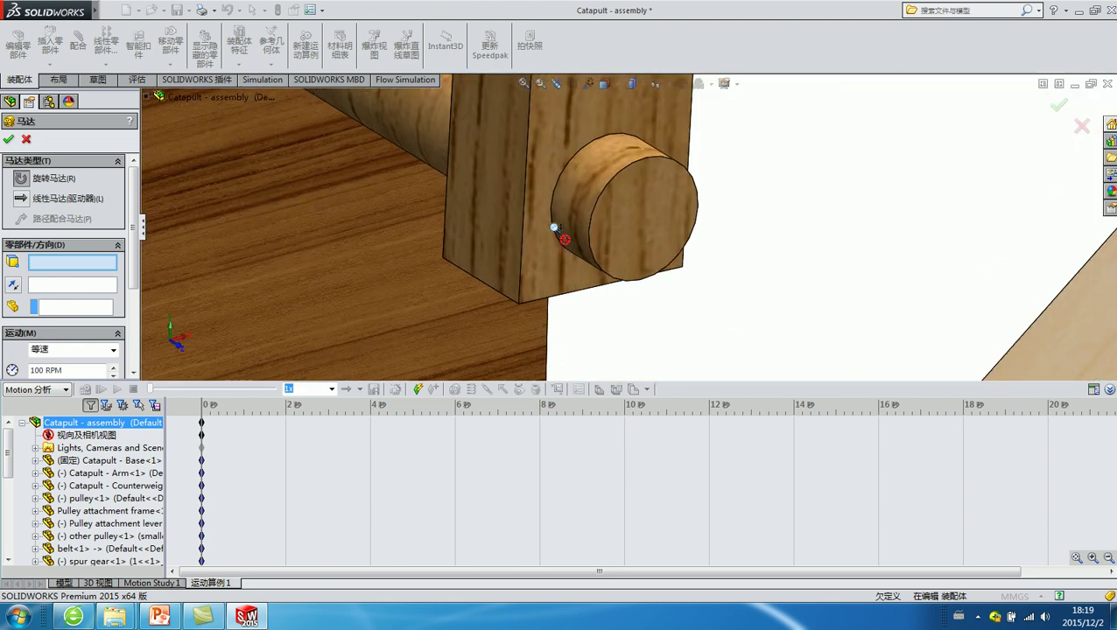
{"action": "left_click", "coordinate": [599, 188]}
{"action": "scroll", "coordinate": [599, 187], "scroll_direction": "down", "scroll_amount": 1}
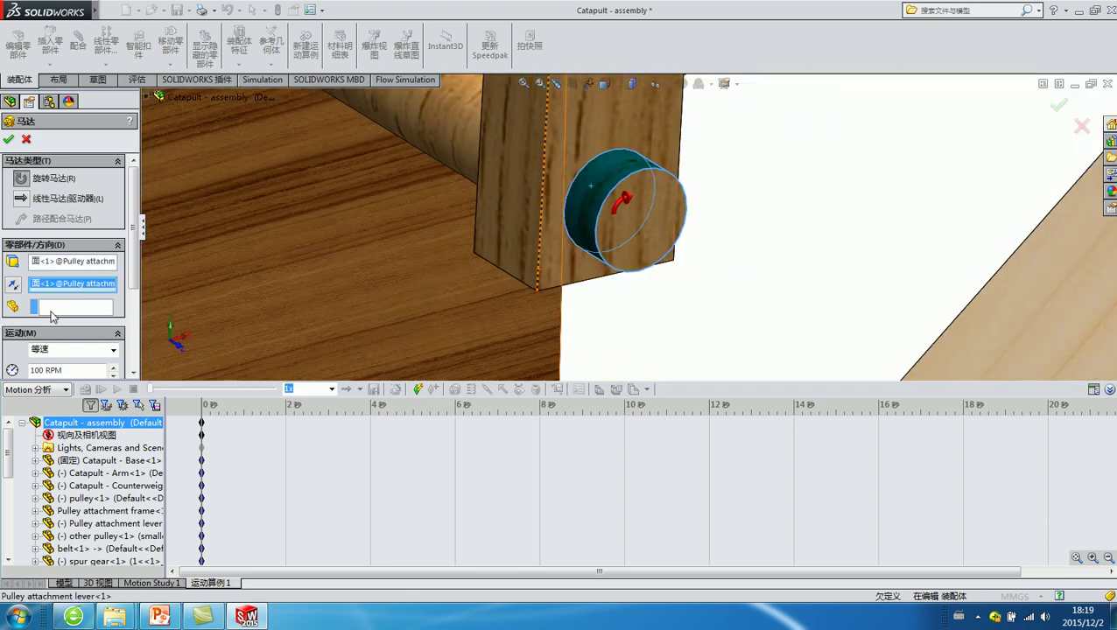
{"action": "left_click", "coordinate": [13, 284]}
{"action": "left_click", "coordinate": [73, 350]}
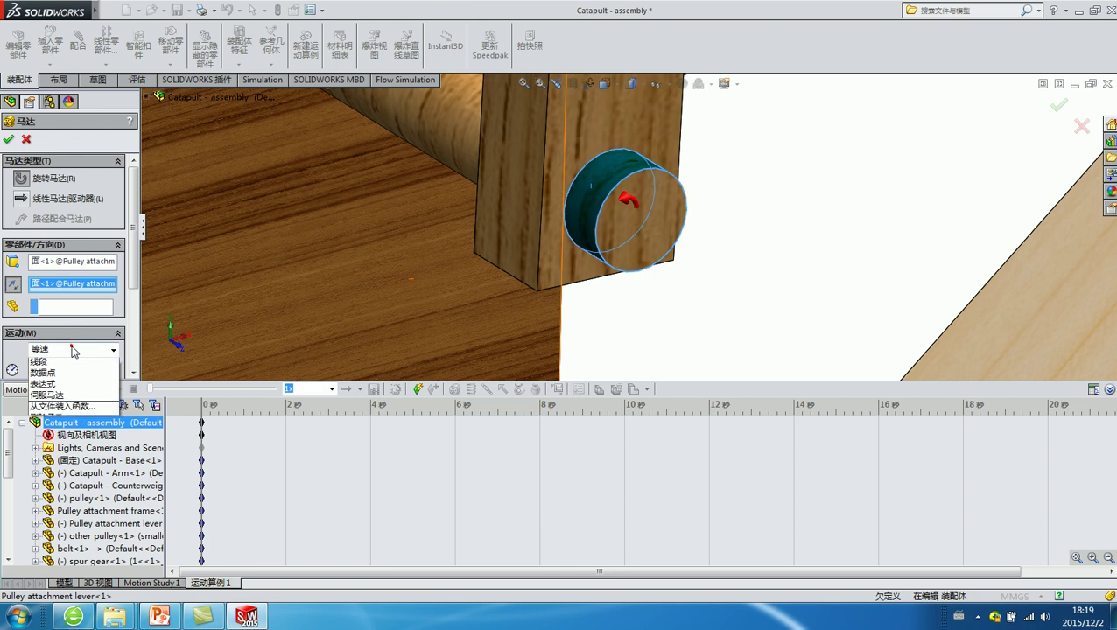
{"action": "left_click", "coordinate": [52, 375]}
{"action": "type", "text": "90"}
{"action": "type", "text": "9"}
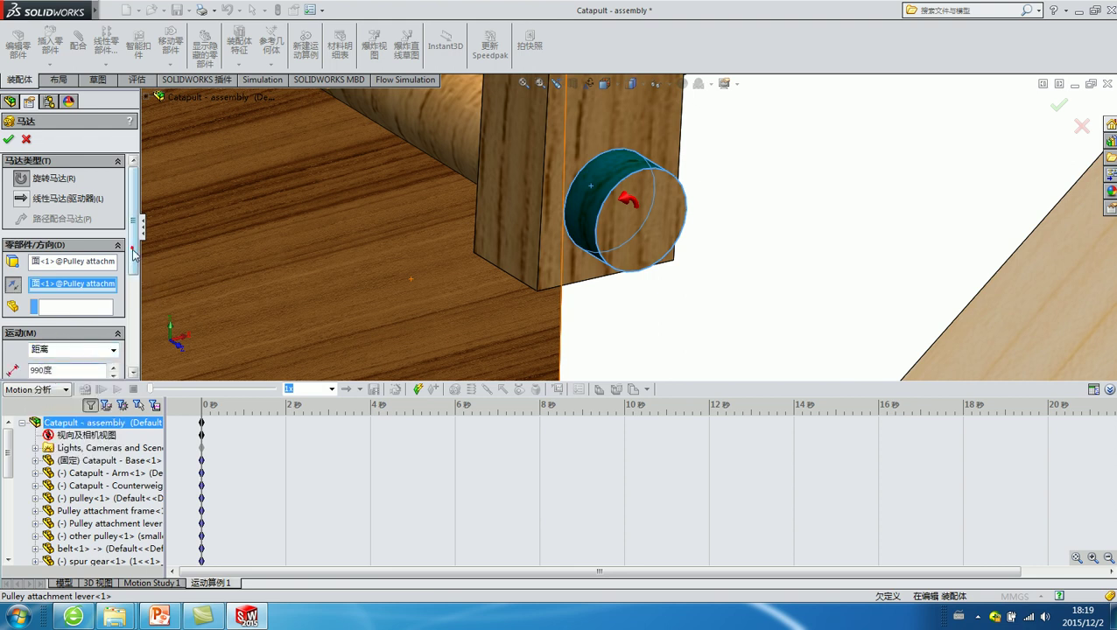
{"action": "scroll", "coordinate": [103, 254], "scroll_direction": "down", "scroll_amount": 2}
{"action": "left_click", "coordinate": [35, 353]}
{"action": "key", "text": "BackSpace"}
{"action": "type", "text": "3.00秒"}
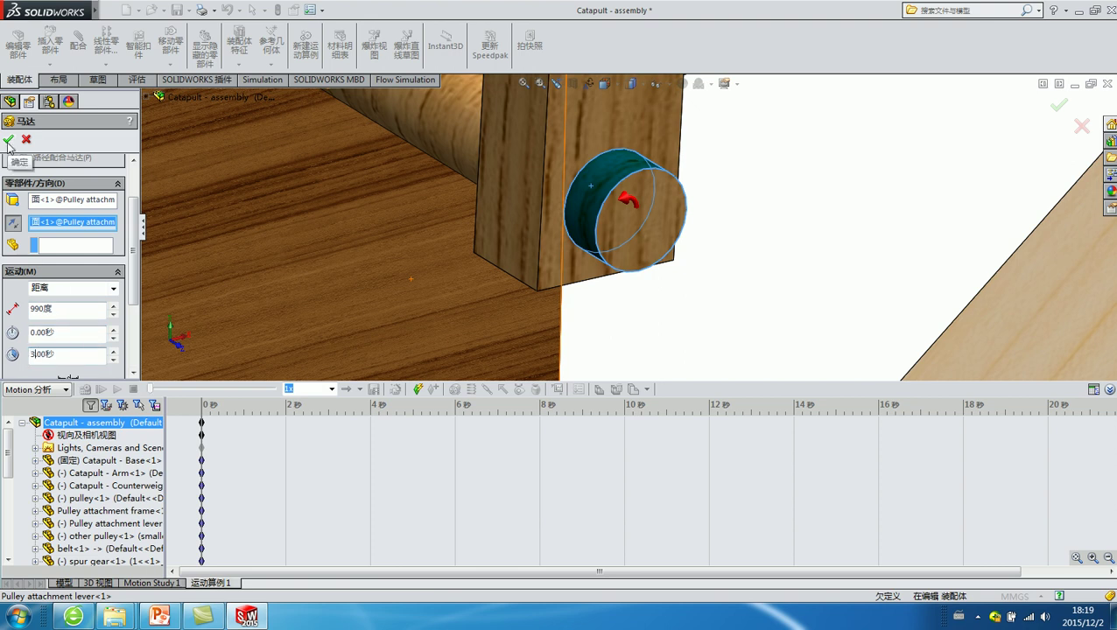
Step: Review the motor's displacement graph in an enlarged window, then close it
{"action": "left_click_drag", "start_coordinate": [130, 207], "coordinate": [132, 263]}
{"action": "left_click", "coordinate": [64, 312]}
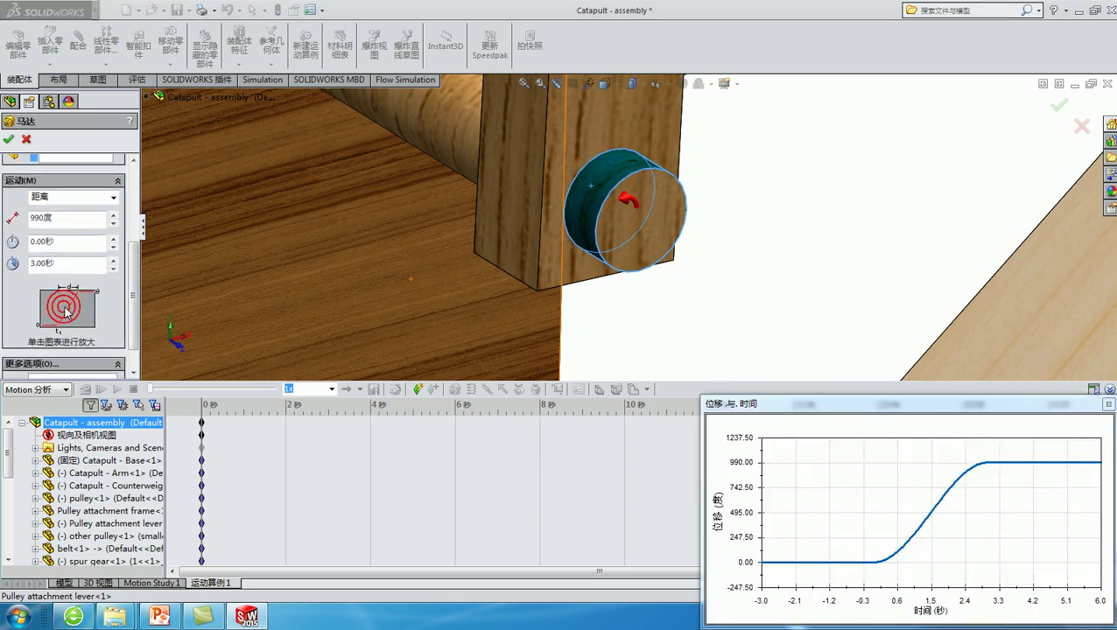
{"action": "left_click_drag", "start_coordinate": [741, 402], "coordinate": [253, 157]}
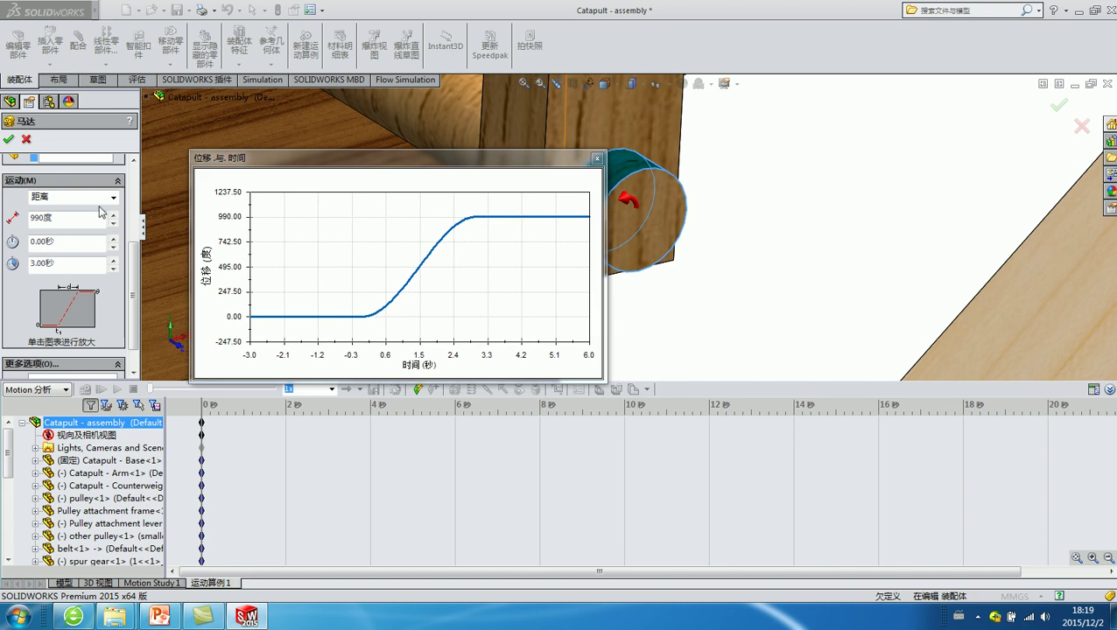
{"action": "left_click", "coordinate": [92, 224]}
{"action": "left_click", "coordinate": [597, 158]}
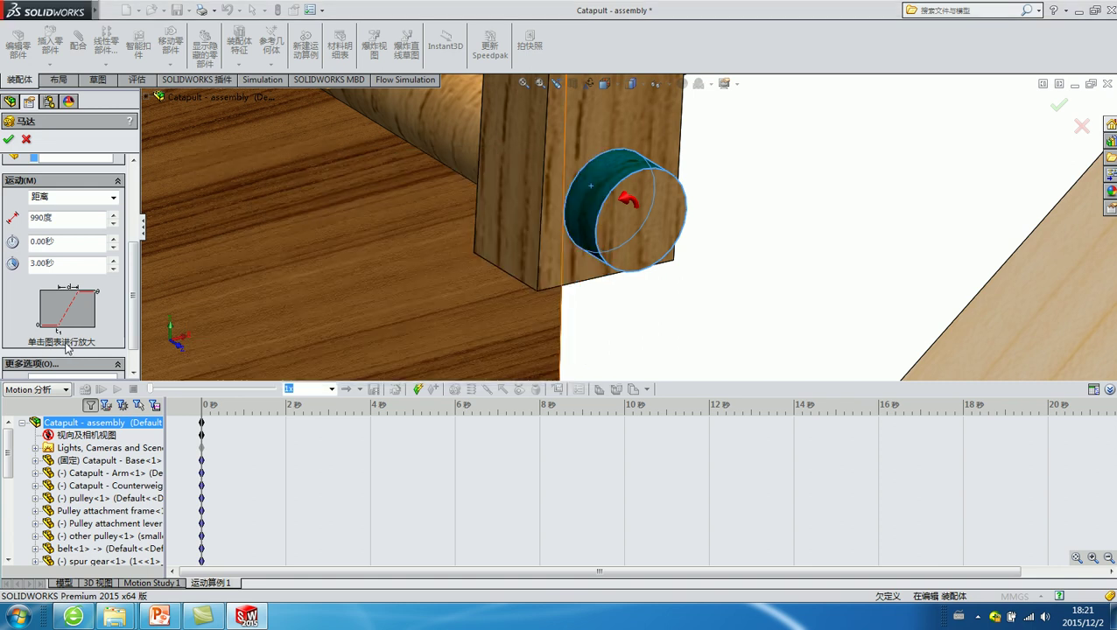
{"action": "left_click", "coordinate": [65, 314]}
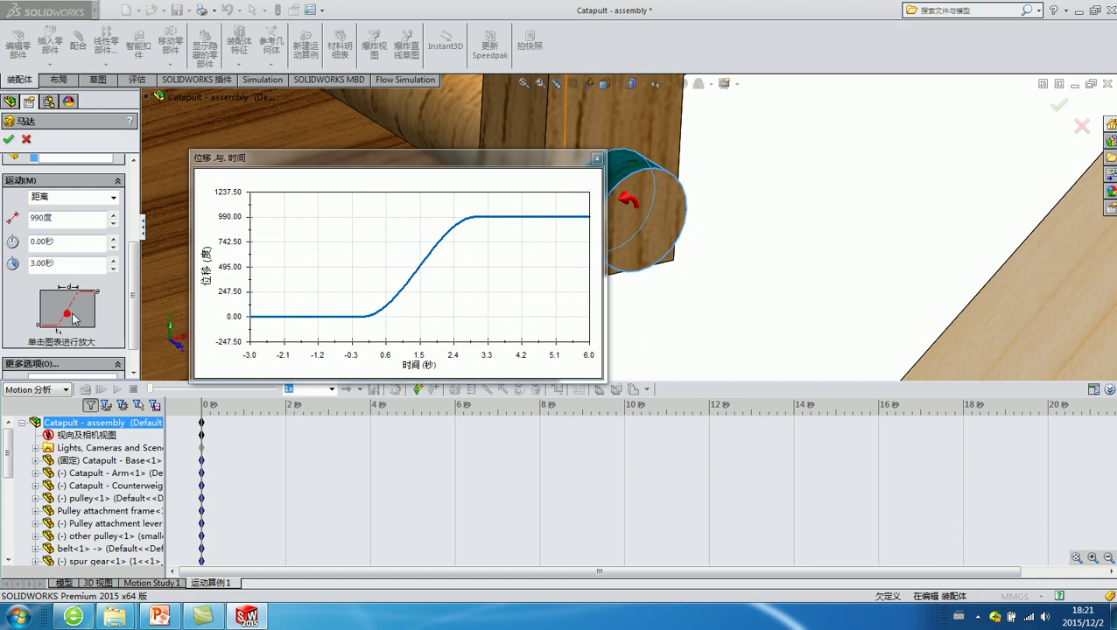
{"action": "left_click", "coordinate": [597, 159]}
Step: Accept the rotary motor 旋转马达2 and orbit to see the whole catapult
{"action": "left_click", "coordinate": [7, 139]}
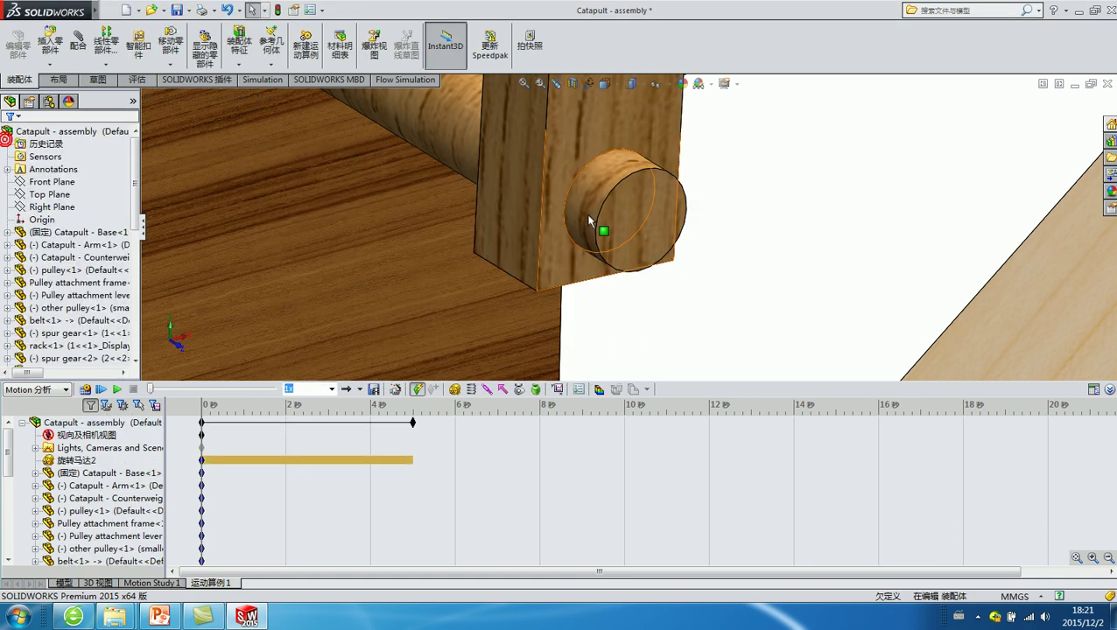
{"action": "scroll", "coordinate": [591, 226], "scroll_direction": "up", "scroll_amount": 2}
{"action": "scroll", "coordinate": [595, 223], "scroll_direction": "up", "scroll_amount": 2}
{"action": "scroll", "coordinate": [586, 210], "scroll_direction": "up", "scroll_amount": 2}
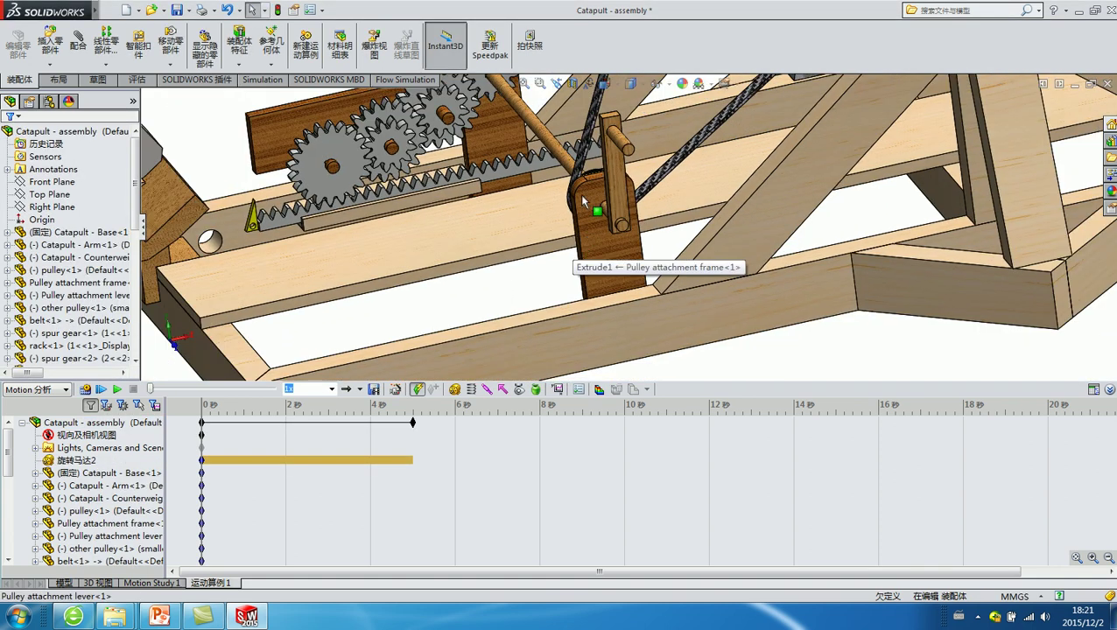
{"action": "scroll", "coordinate": [573, 175], "scroll_direction": "up", "scroll_amount": 2}
{"action": "scroll", "coordinate": [573, 175], "scroll_direction": "up", "scroll_amount": 3}
{"action": "middle_click_drag", "start_coordinate": [572, 175], "coordinate": [527, 171]}
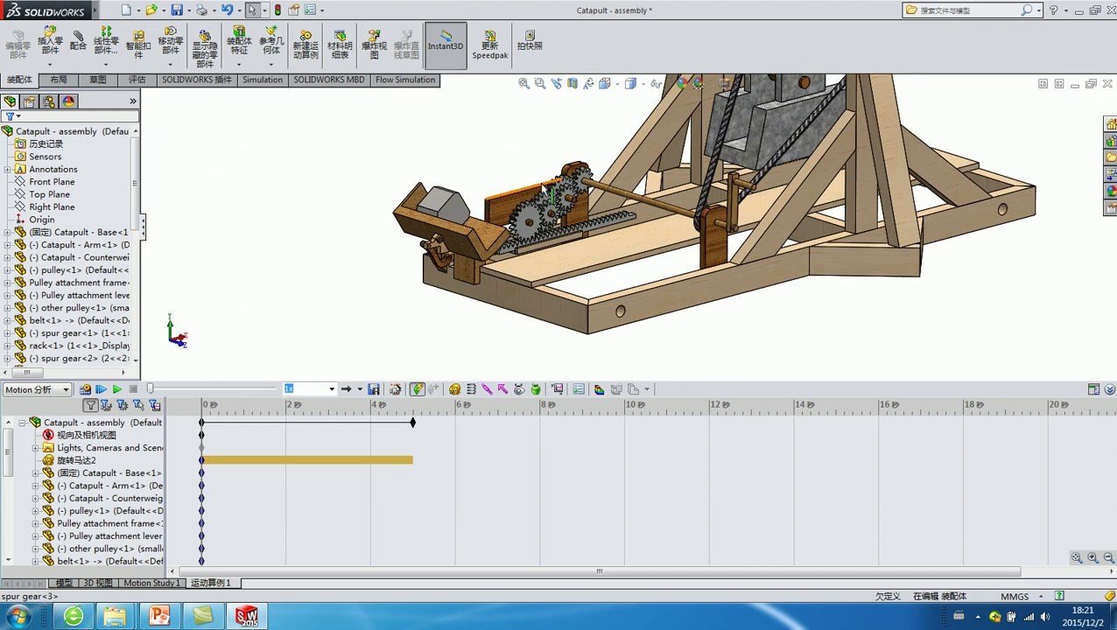
{"action": "left_click", "coordinate": [528, 171]}
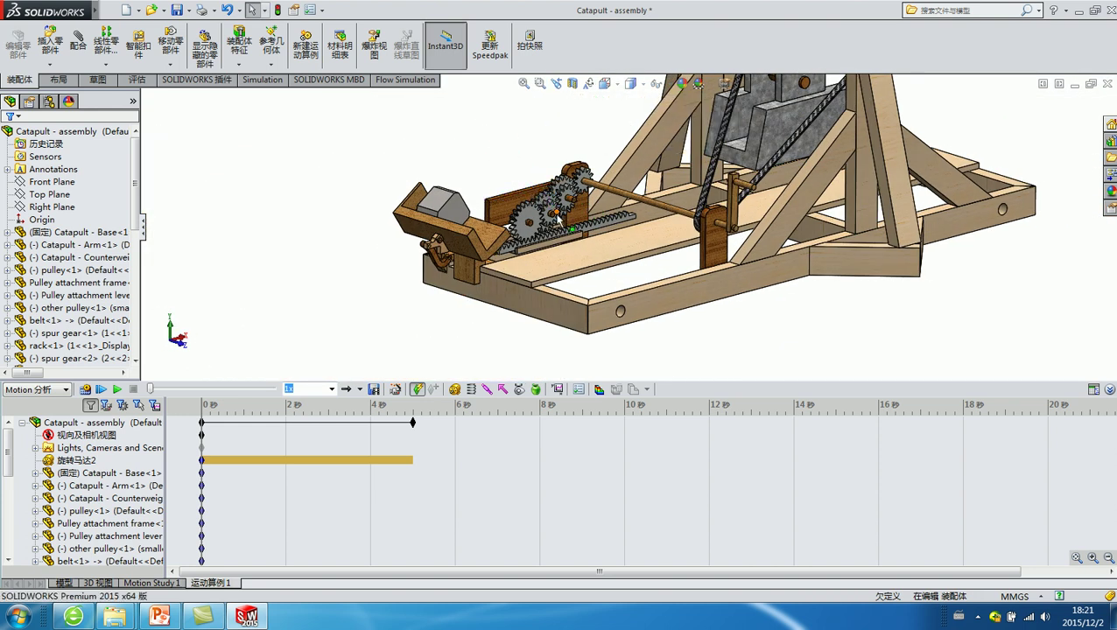
Step: Drag the gear, arm and counterweight to new positions on the fixed base
{"action": "left_click_drag", "start_coordinate": [565, 218], "coordinate": [575, 235]}
{"action": "scroll", "coordinate": [560, 215], "scroll_direction": "up", "scroll_amount": 2}
{"action": "scroll", "coordinate": [538, 184], "scroll_direction": "up", "scroll_amount": 2}
{"action": "scroll", "coordinate": [578, 193], "scroll_direction": "up", "scroll_amount": 2}
{"action": "scroll", "coordinate": [598, 203], "scroll_direction": "up", "scroll_amount": 1}
{"action": "middle_click_drag", "start_coordinate": [598, 203], "coordinate": [604, 181]}
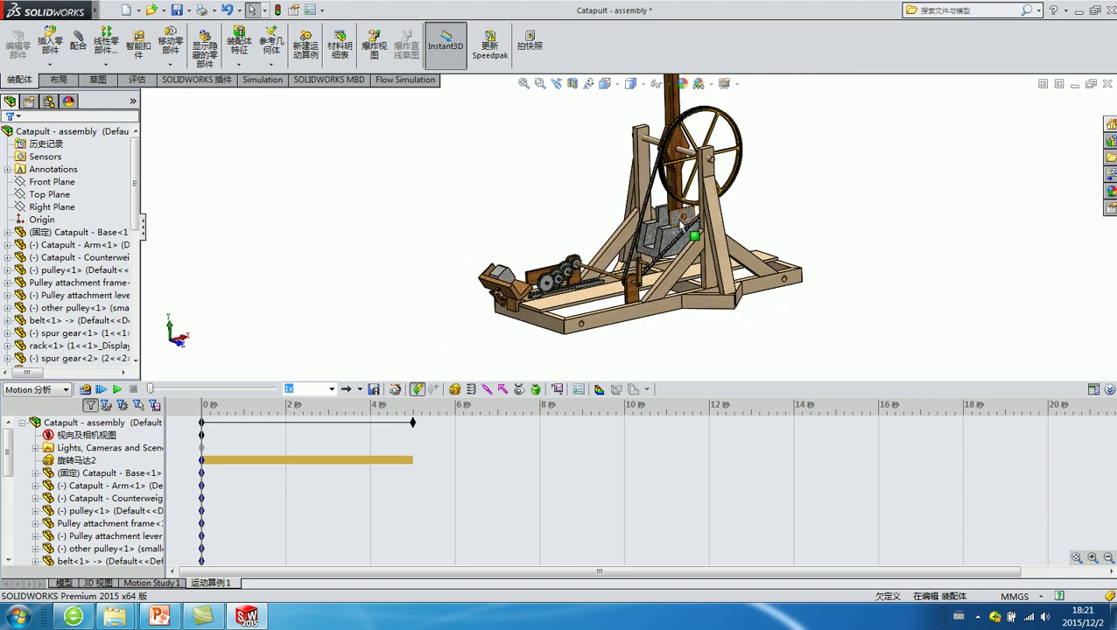
{"action": "left_click", "coordinate": [535, 215]}
{"action": "left_click", "coordinate": [403, 299]}
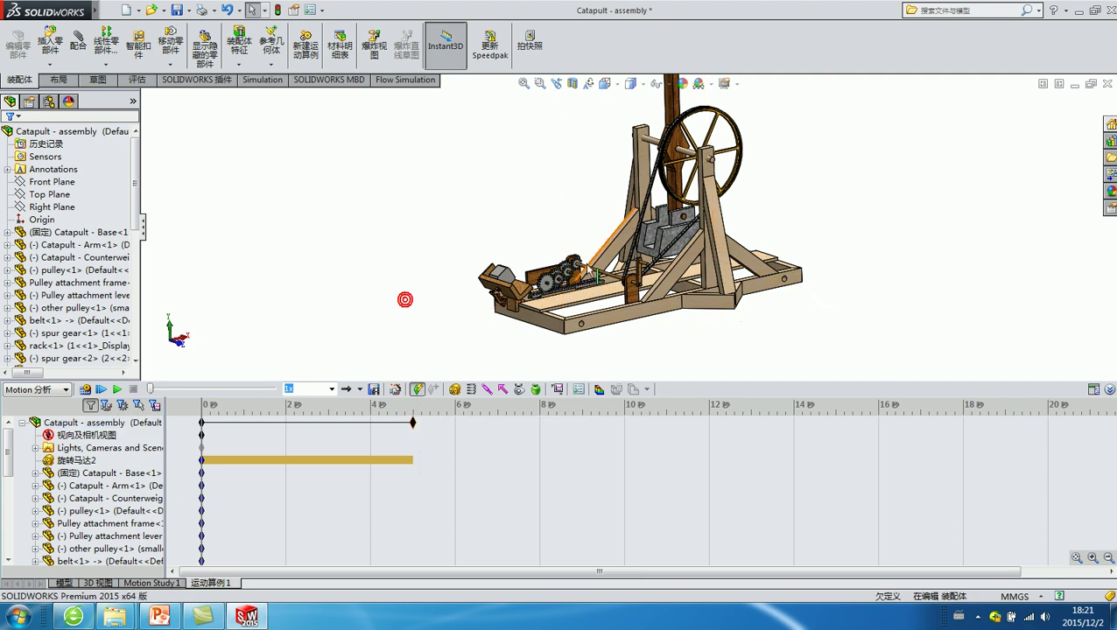
{"action": "middle_click_drag", "start_coordinate": [565, 278], "coordinate": [574, 277]}
{"action": "left_click", "coordinate": [552, 254]}
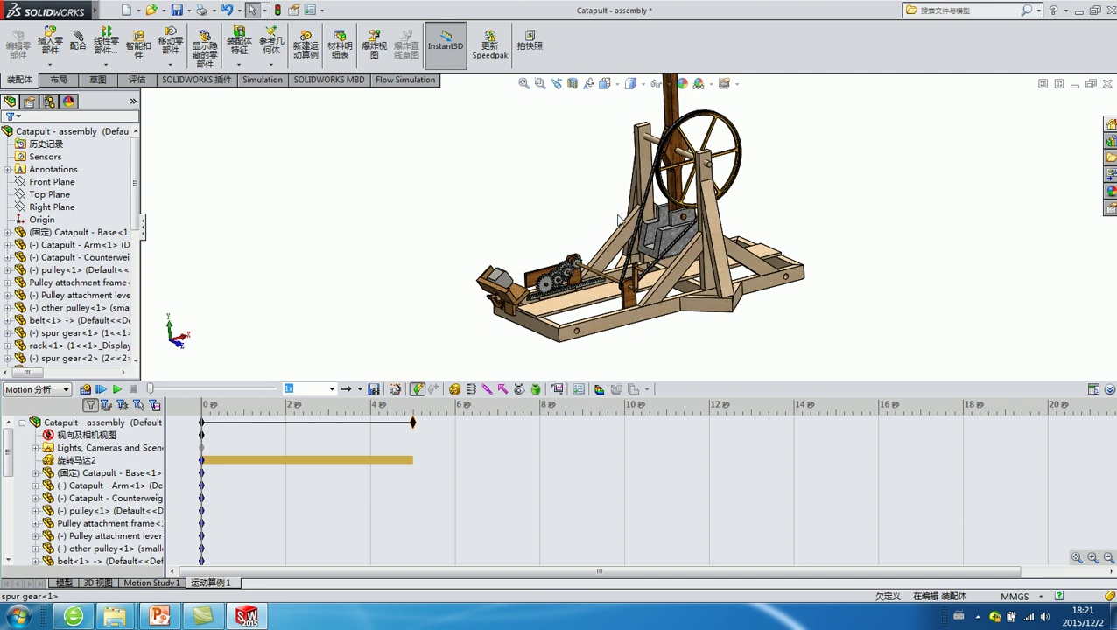
{"action": "left_click", "coordinate": [719, 282]}
{"action": "left_click", "coordinate": [910, 307]}
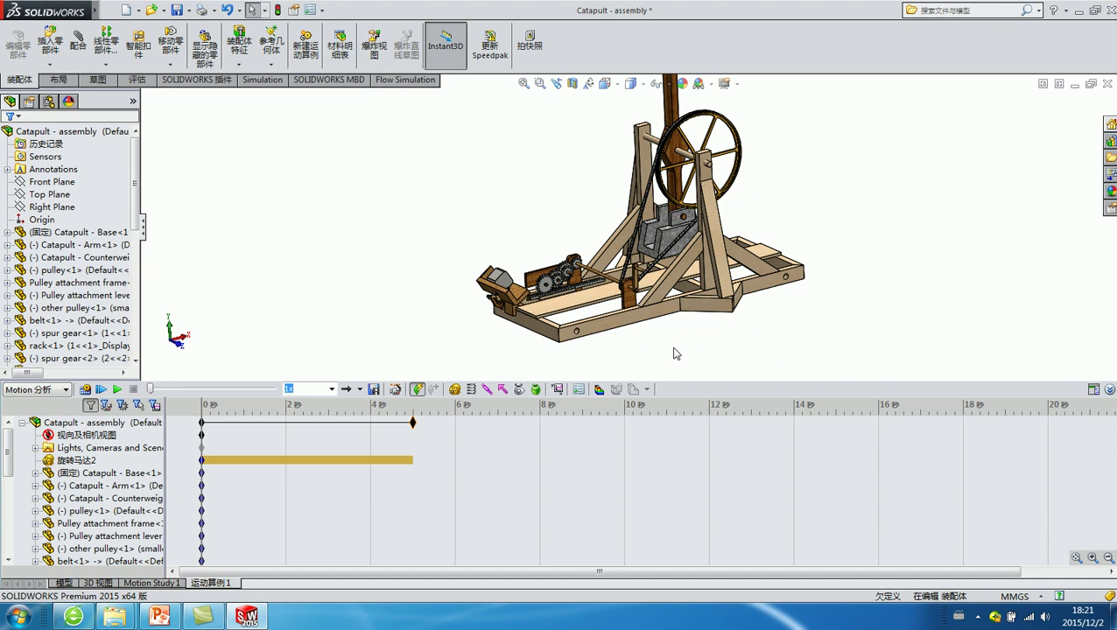
Step: Zoom and orbit around the catapult to inspect it, ending on the second spur gear
{"action": "left_click", "coordinate": [560, 237]}
{"action": "scroll", "coordinate": [556, 243], "scroll_direction": "down", "scroll_amount": 4}
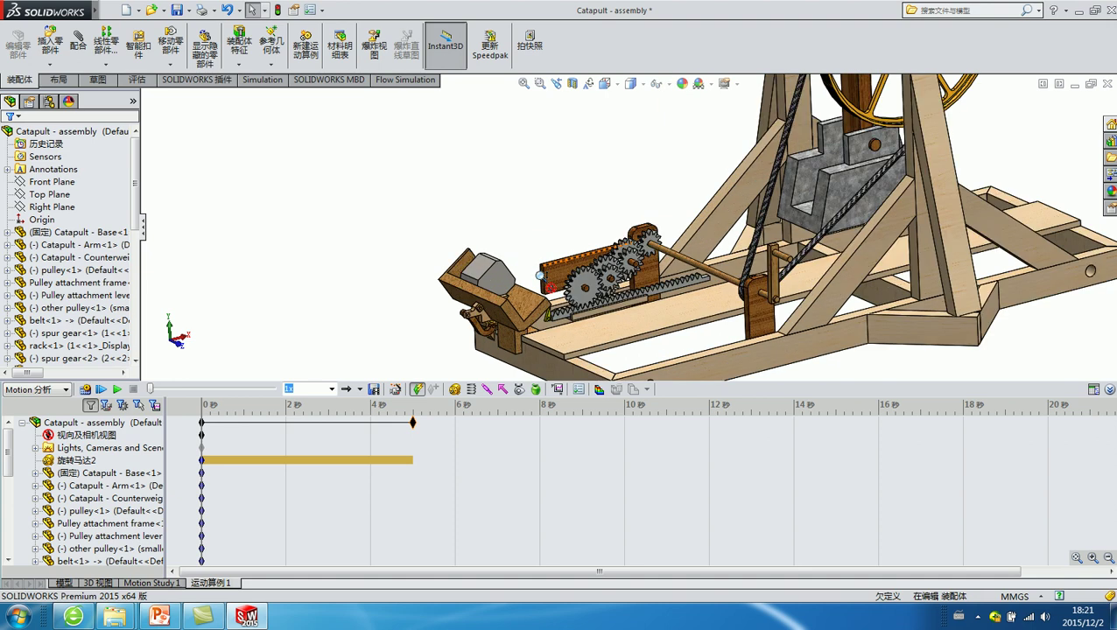
{"action": "left_click", "coordinate": [496, 236]}
{"action": "left_click", "coordinate": [603, 189]}
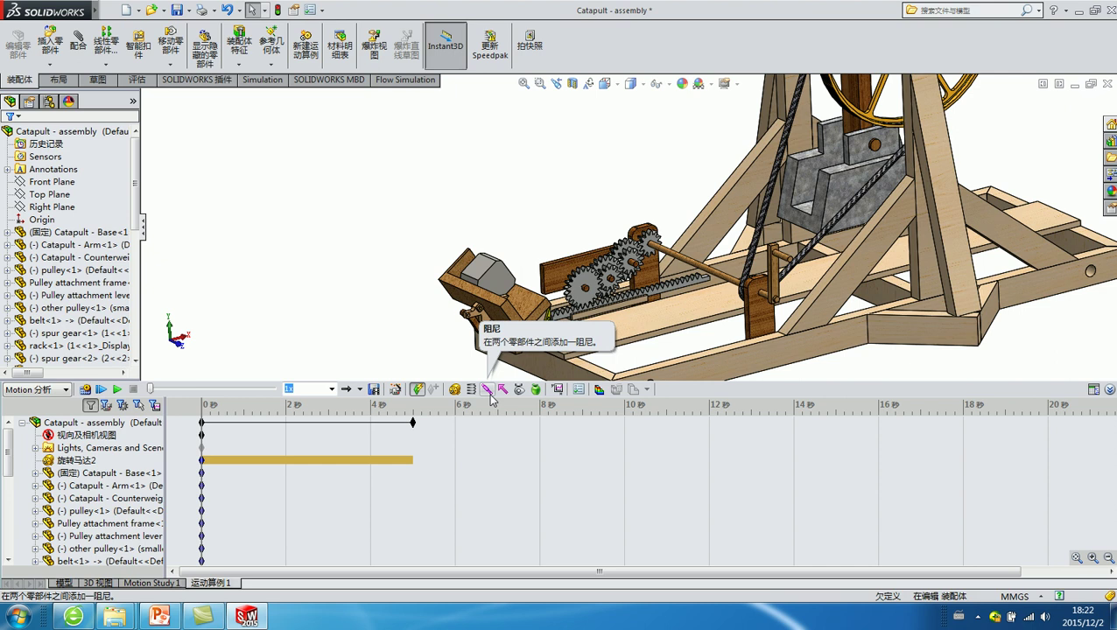
{"action": "scroll", "coordinate": [420, 310], "scroll_direction": "up", "scroll_amount": 3}
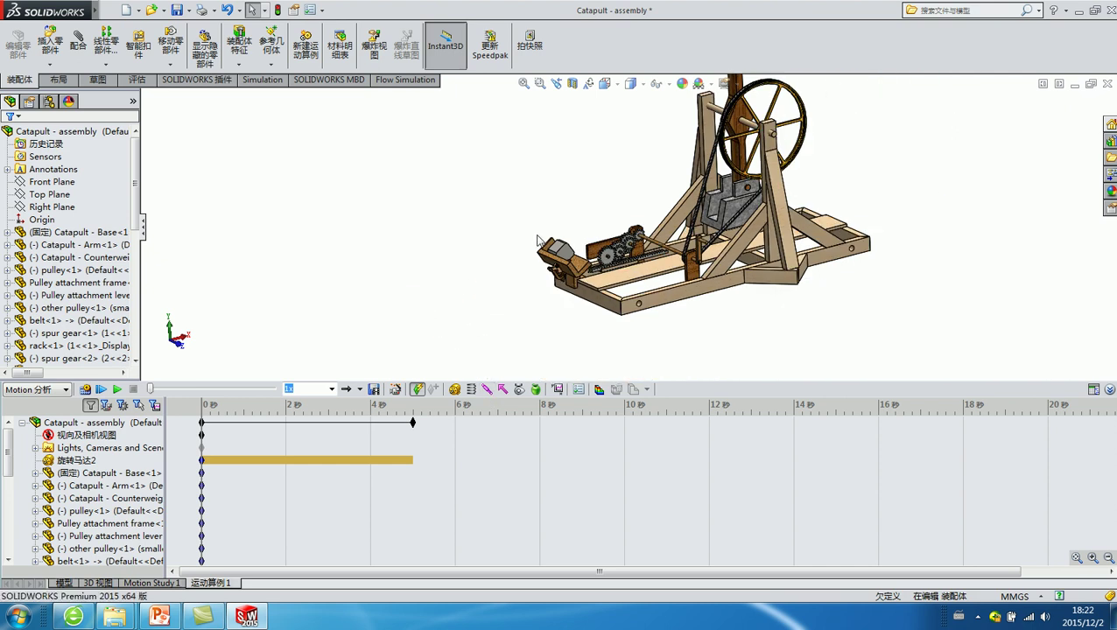
{"action": "scroll", "coordinate": [531, 247], "scroll_direction": "up", "scroll_amount": 1}
{"action": "middle_click_drag", "start_coordinate": [628, 171], "coordinate": [579, 224]}
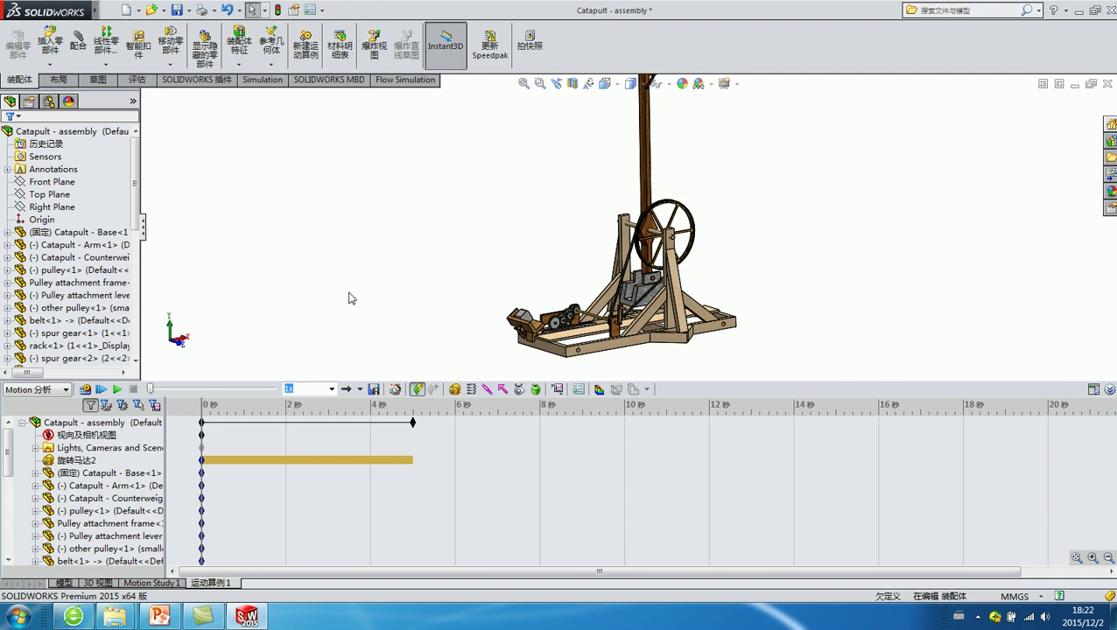
{"action": "left_click", "coordinate": [132, 357]}
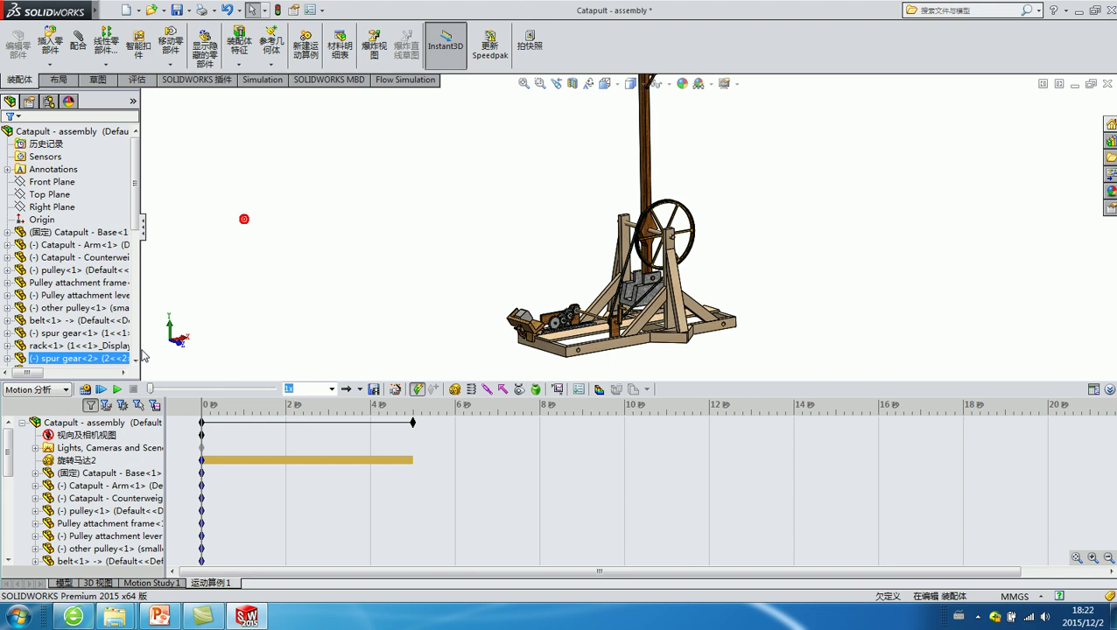
Step: Calculate the study through 4 s, adjust the view, and play back the arm swing
{"action": "left_click", "coordinate": [86, 390]}
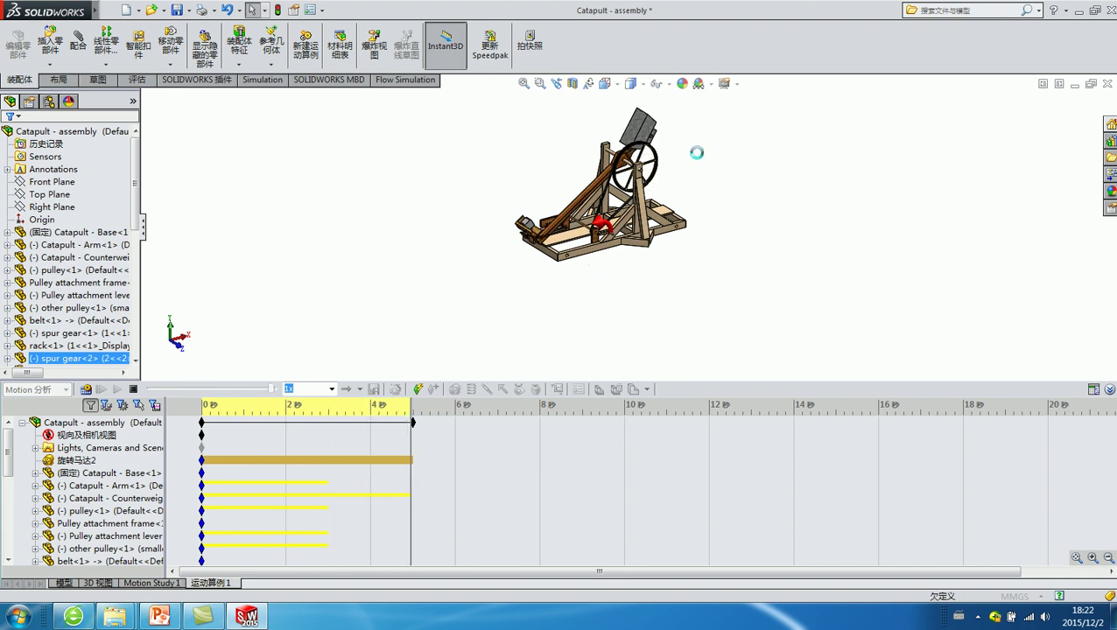
{"action": "scroll", "coordinate": [650, 210], "scroll_direction": "down", "scroll_amount": 5}
{"action": "scroll", "coordinate": [643, 212], "scroll_direction": "up", "scroll_amount": 2}
{"action": "scroll", "coordinate": [626, 203], "scroll_direction": "up", "scroll_amount": 2}
{"action": "middle_click_drag", "start_coordinate": [619, 200], "coordinate": [623, 223], "text": "ctrl"}
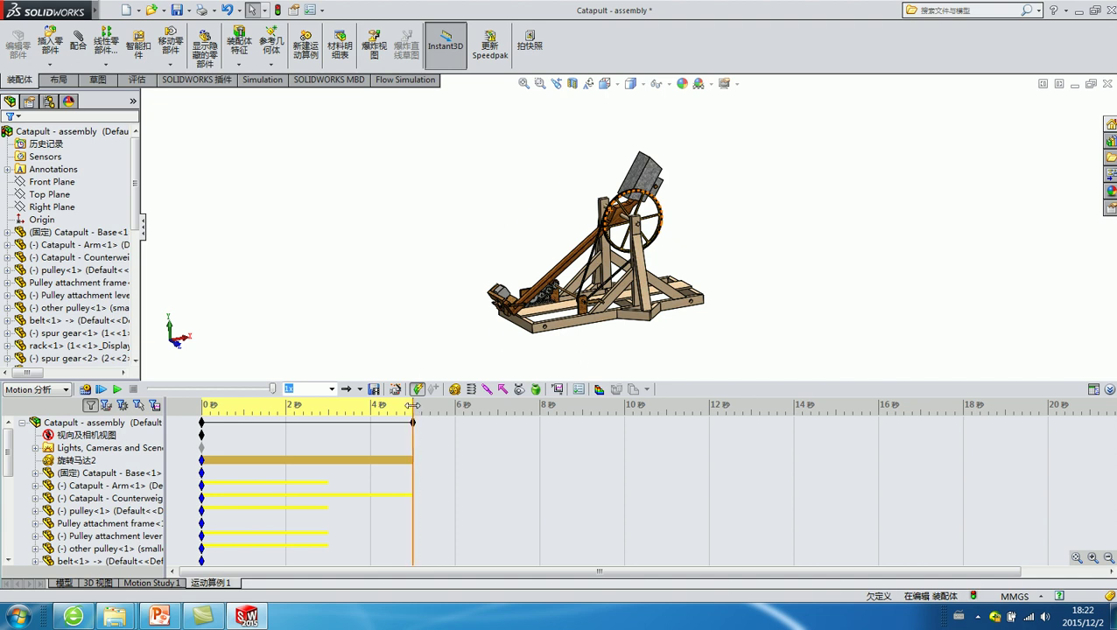
{"action": "middle_click_drag", "start_coordinate": [492, 258], "coordinate": [481, 248]}
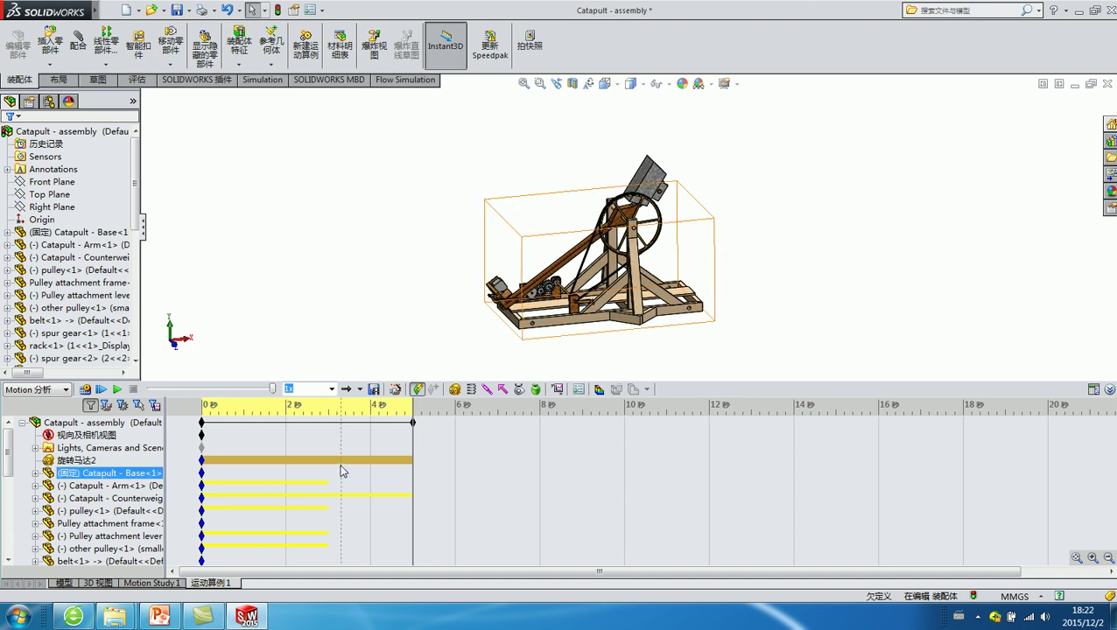
{"action": "left_click", "coordinate": [116, 390]}
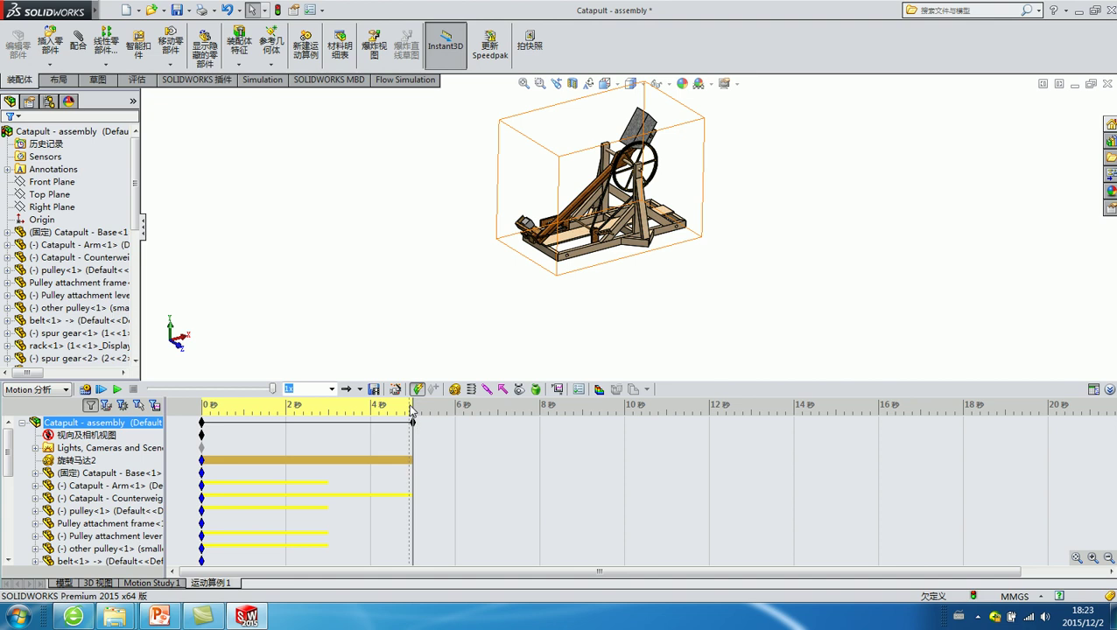
Step: Add gravity along Z at 9806.65 mm/s^2 to the study
{"action": "left_click", "coordinate": [536, 390]}
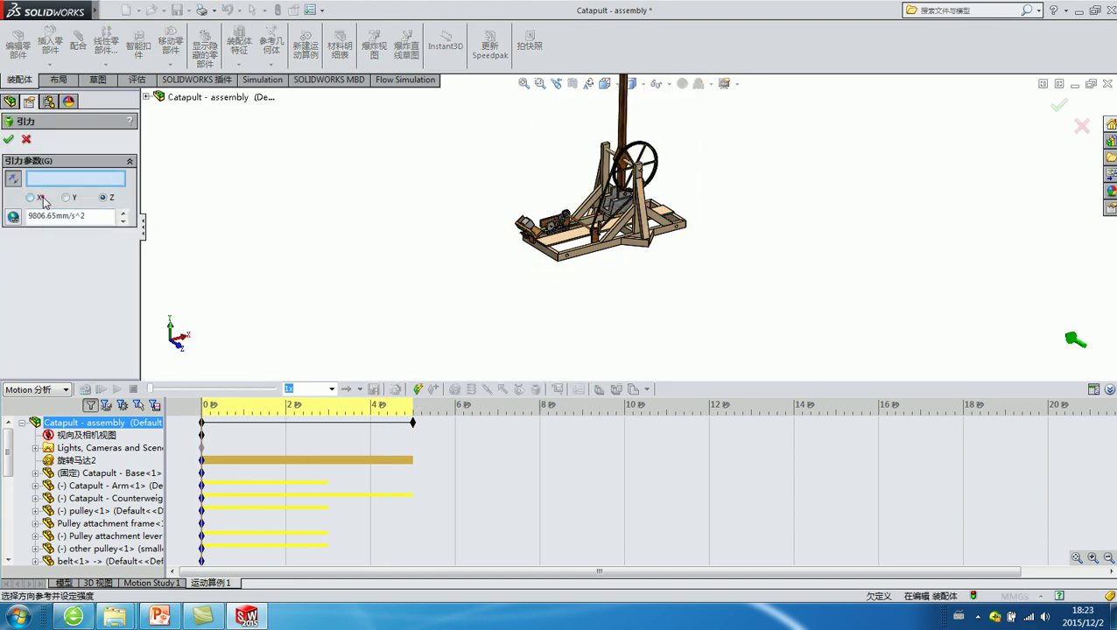
{"action": "scroll", "coordinate": [526, 226], "scroll_direction": "down", "scroll_amount": 2}
{"action": "left_click", "coordinate": [9, 141]}
{"action": "scroll", "coordinate": [371, 219], "scroll_direction": "up", "scroll_amount": 2}
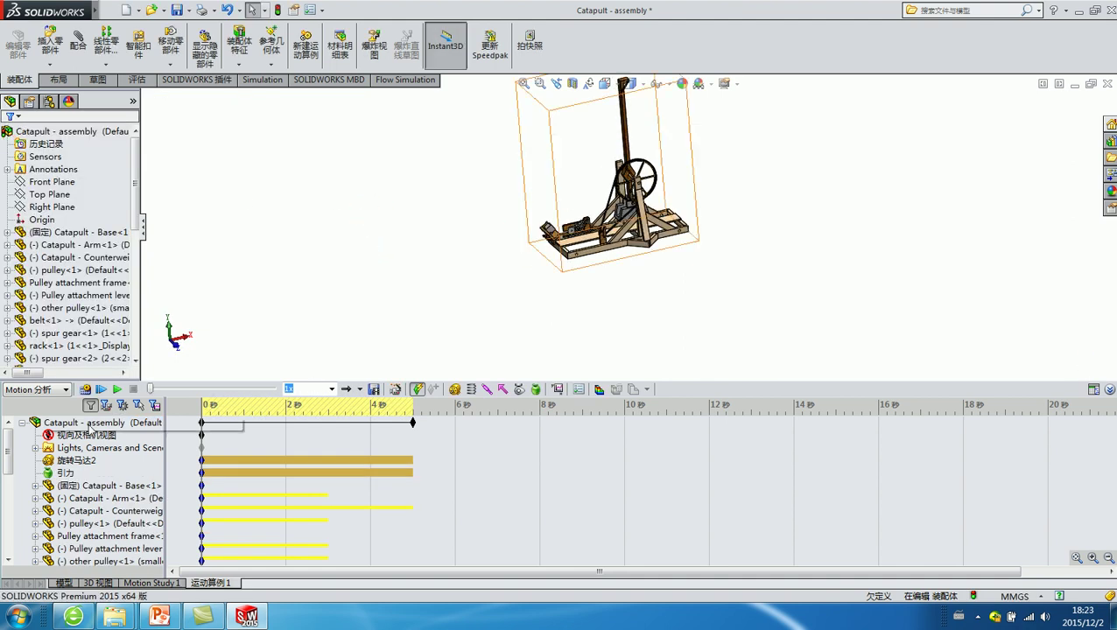
Step: Recalculate the study with gravity and scrub the time bar back to about 3.2 s
{"action": "left_click", "coordinate": [84, 391]}
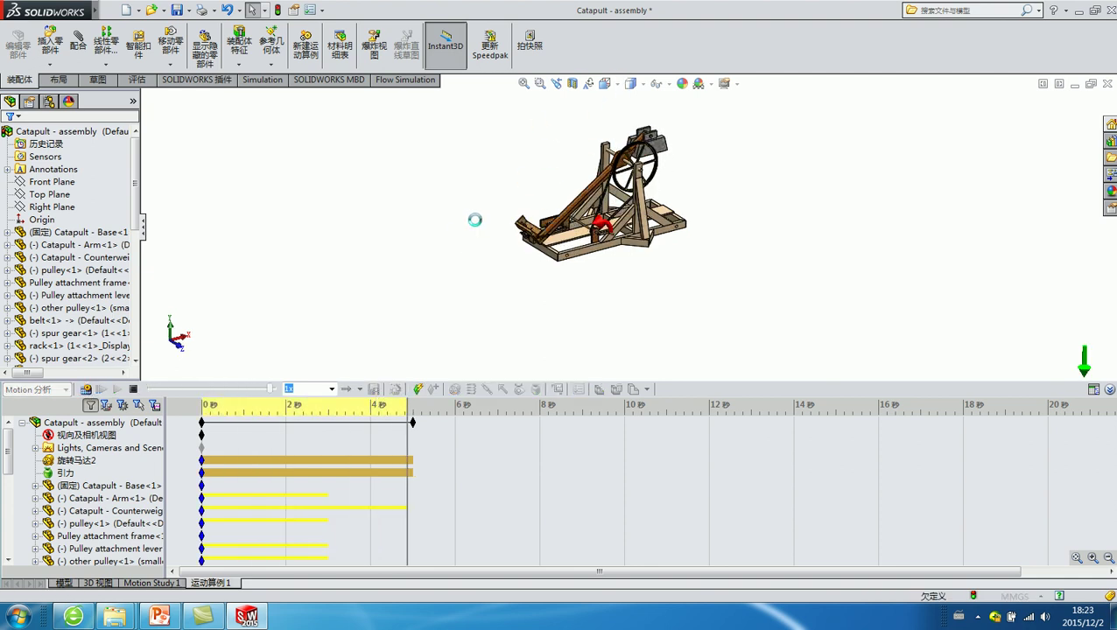
{"action": "scroll", "coordinate": [490, 226], "scroll_direction": "down", "scroll_amount": 2}
{"action": "scroll", "coordinate": [513, 224], "scroll_direction": "down", "scroll_amount": 2}
{"action": "scroll", "coordinate": [536, 222], "scroll_direction": "down", "scroll_amount": 2}
{"action": "scroll", "coordinate": [557, 221], "scroll_direction": "down", "scroll_amount": 2}
{"action": "scroll", "coordinate": [557, 221], "scroll_direction": "down", "scroll_amount": 2}
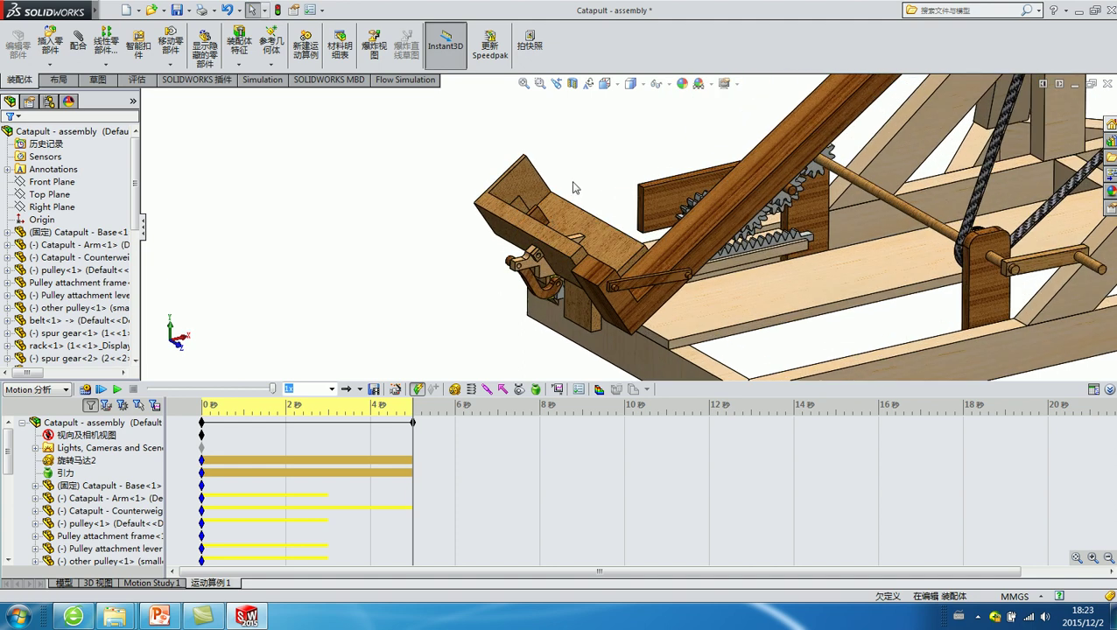
{"action": "left_click", "coordinate": [412, 415]}
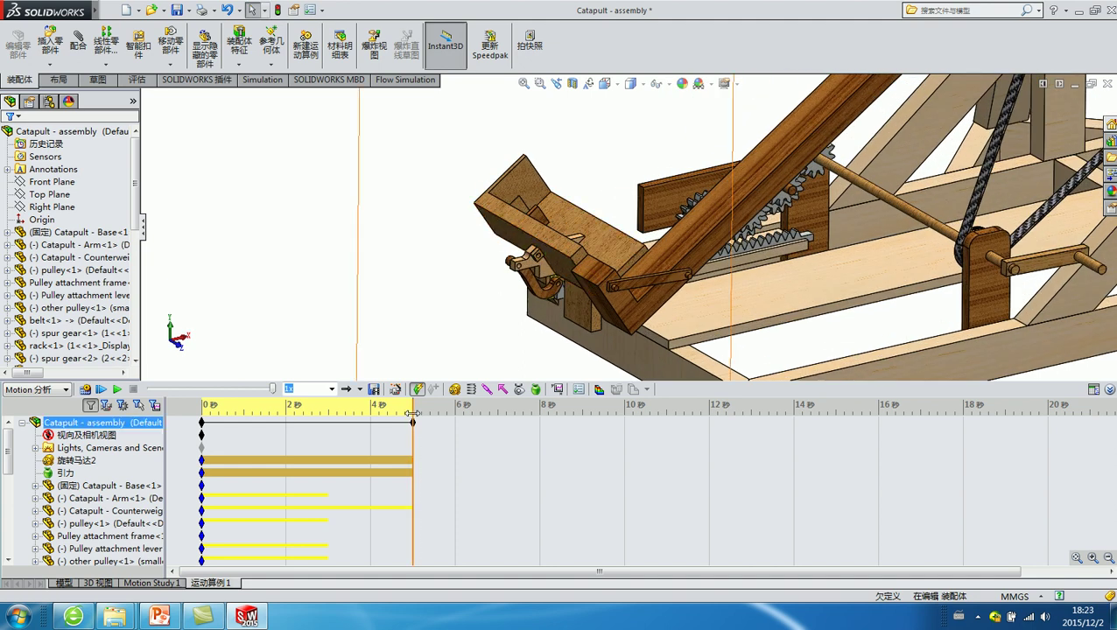
{"action": "left_click_drag", "start_coordinate": [412, 415], "coordinate": [340, 416]}
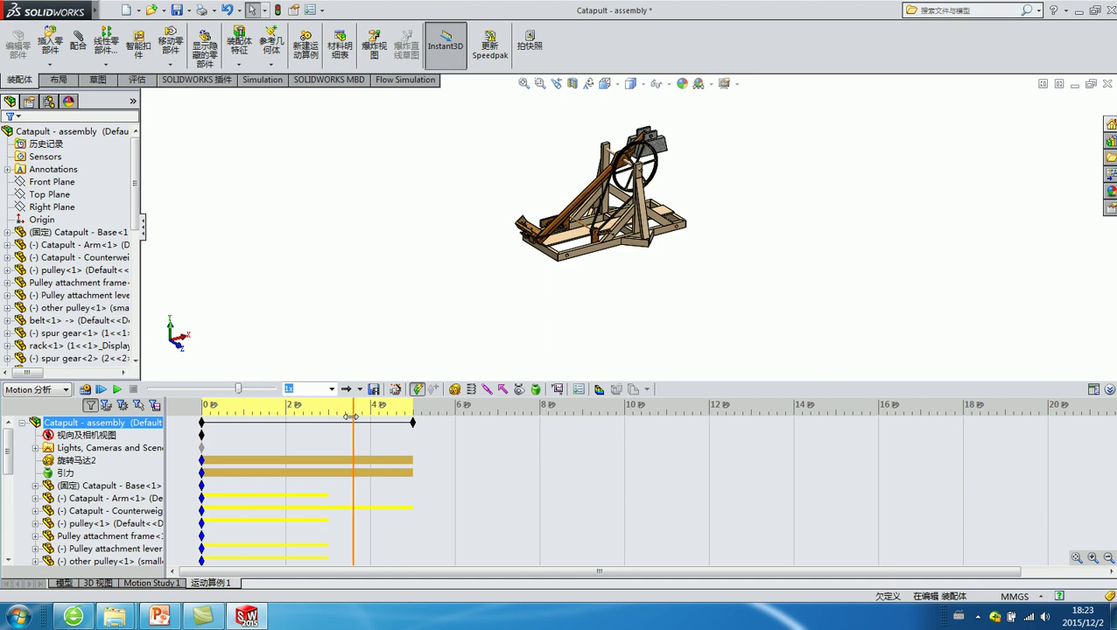
{"action": "scroll", "coordinate": [582, 268], "scroll_direction": "down", "scroll_amount": 3}
{"action": "scroll", "coordinate": [512, 184], "scroll_direction": "down", "scroll_amount": 5}
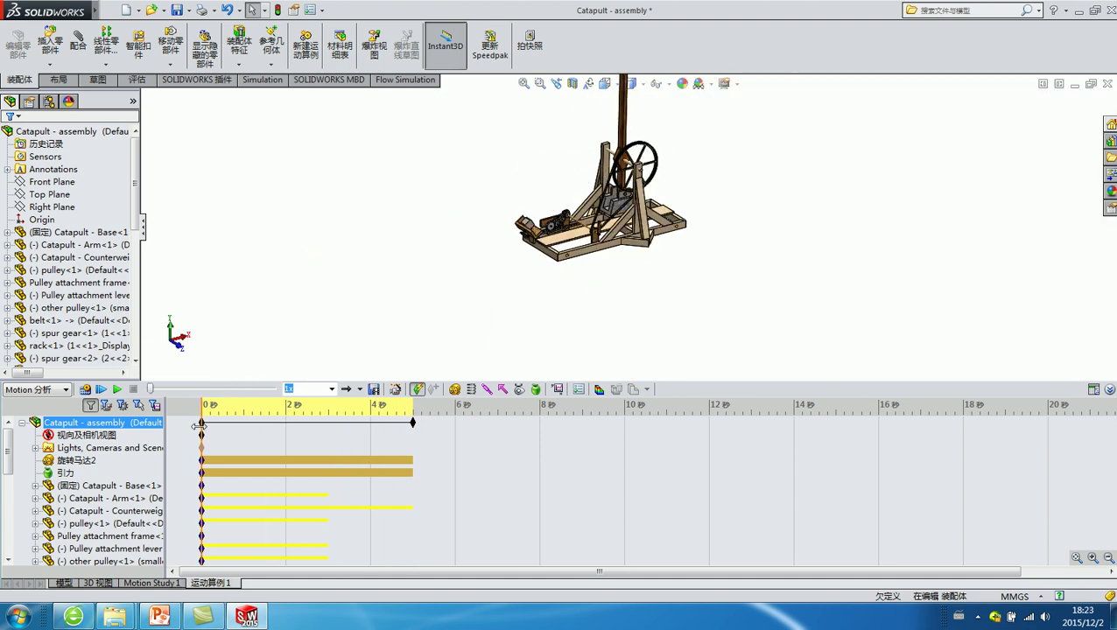
Step: Disable View Key Playback for Orientation and Camera Views and fit the catapult in view
{"action": "right_click", "coordinate": [89, 435]}
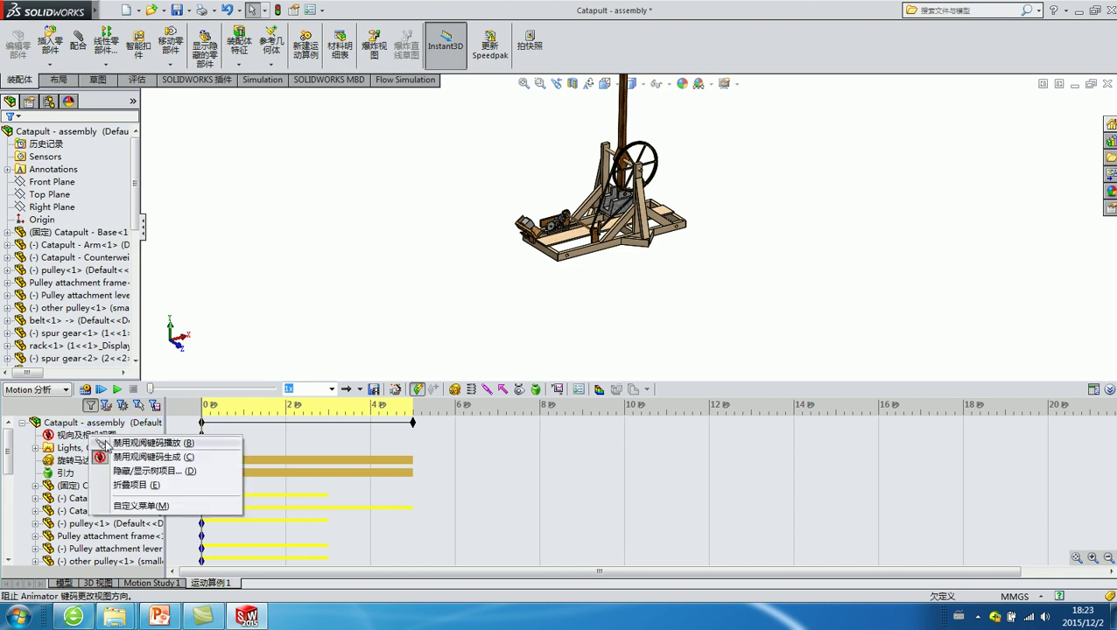
{"action": "left_click", "coordinate": [103, 444]}
{"action": "left_click", "coordinate": [100, 422]}
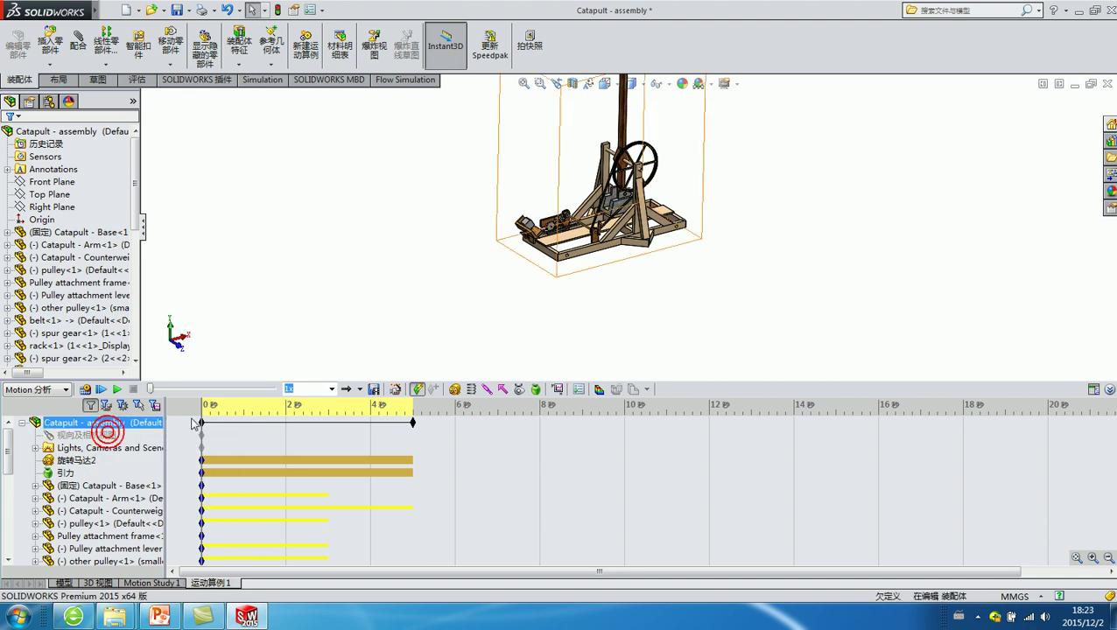
{"action": "key", "text": "f"}
{"action": "scroll", "coordinate": [530, 280], "scroll_direction": "down", "scroll_amount": 5}
Step: Scrub the animation between 0 and 2 s, then return the time bar to 0 s
{"action": "left_click", "coordinate": [214, 412]}
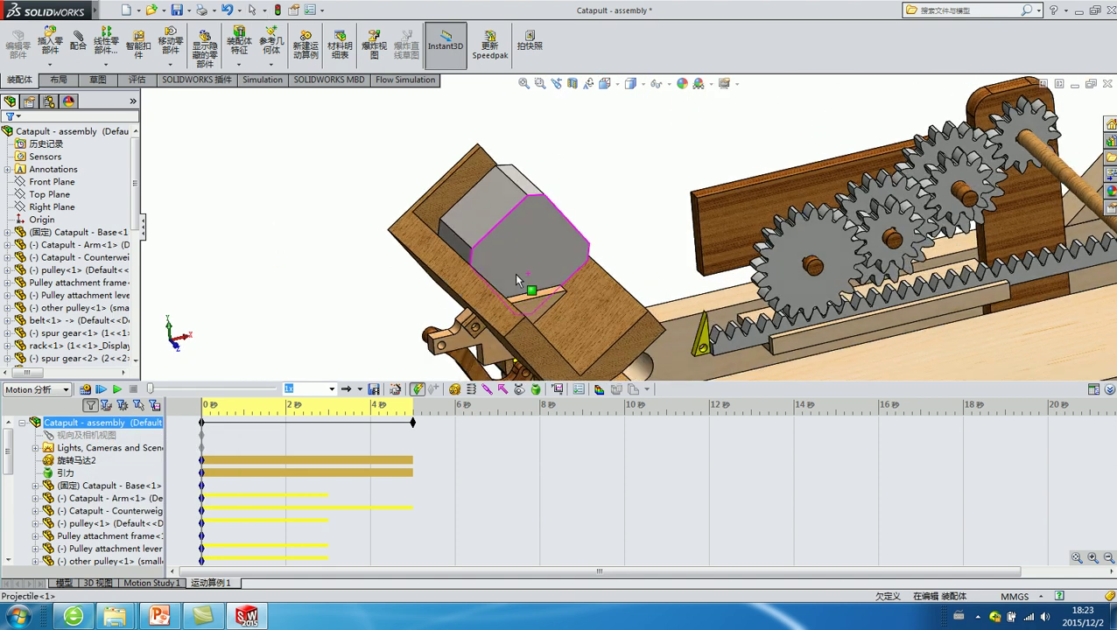
{"action": "left_click_drag", "start_coordinate": [202, 408], "coordinate": [203, 418]}
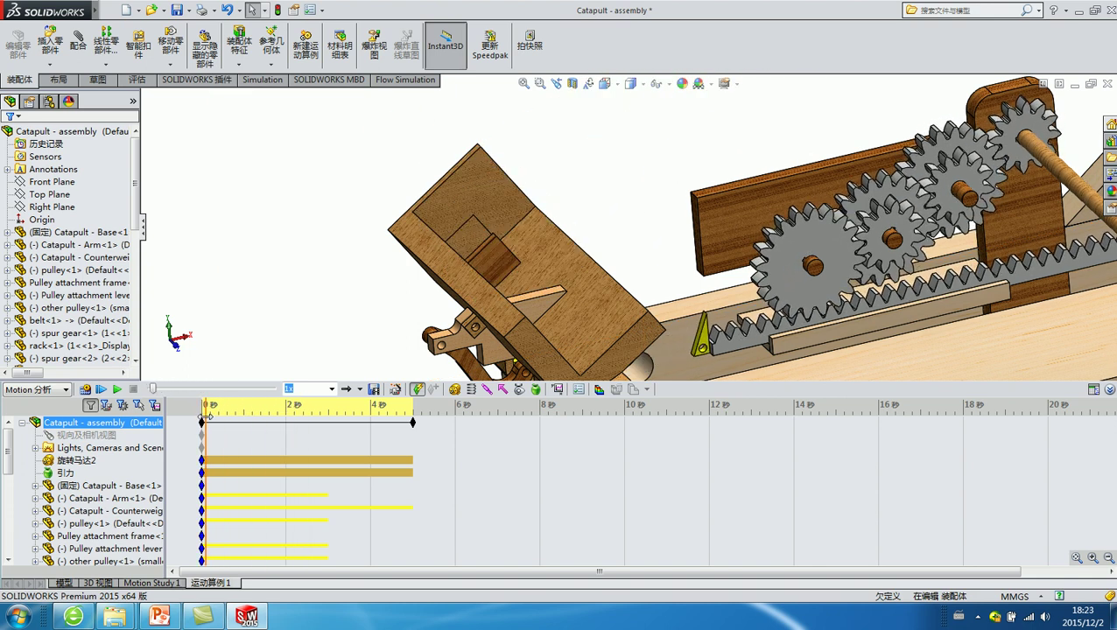
{"action": "scroll", "coordinate": [648, 280], "scroll_direction": "up", "scroll_amount": 3}
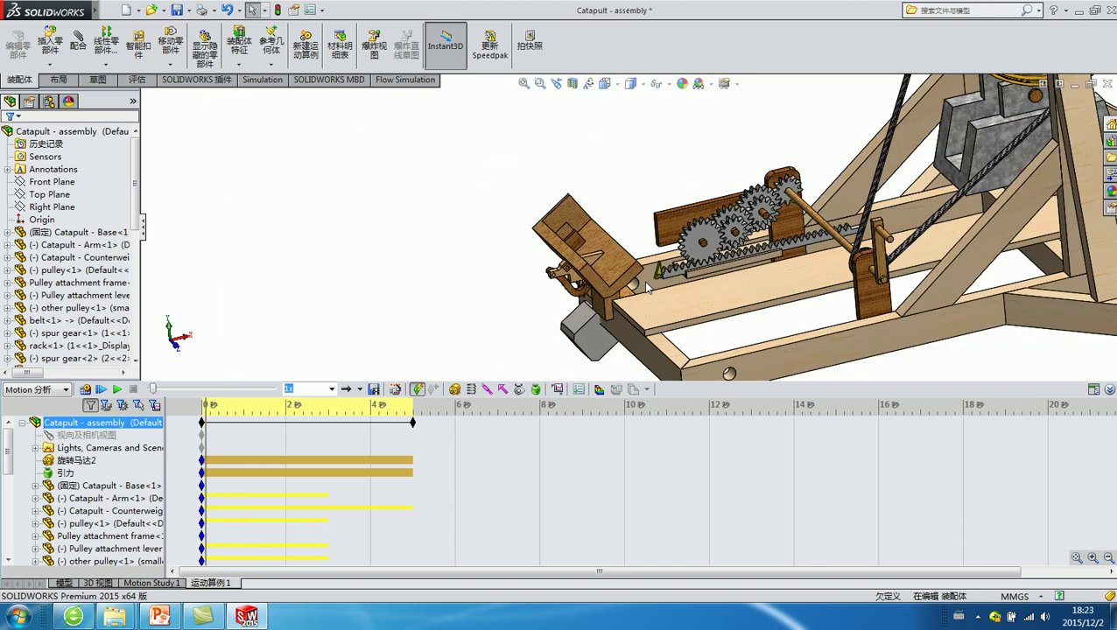
{"action": "scroll", "coordinate": [644, 289], "scroll_direction": "up", "scroll_amount": 2}
{"action": "scroll", "coordinate": [656, 269], "scroll_direction": "up", "scroll_amount": 2}
{"action": "scroll", "coordinate": [593, 311], "scroll_direction": "down", "scroll_amount": 3}
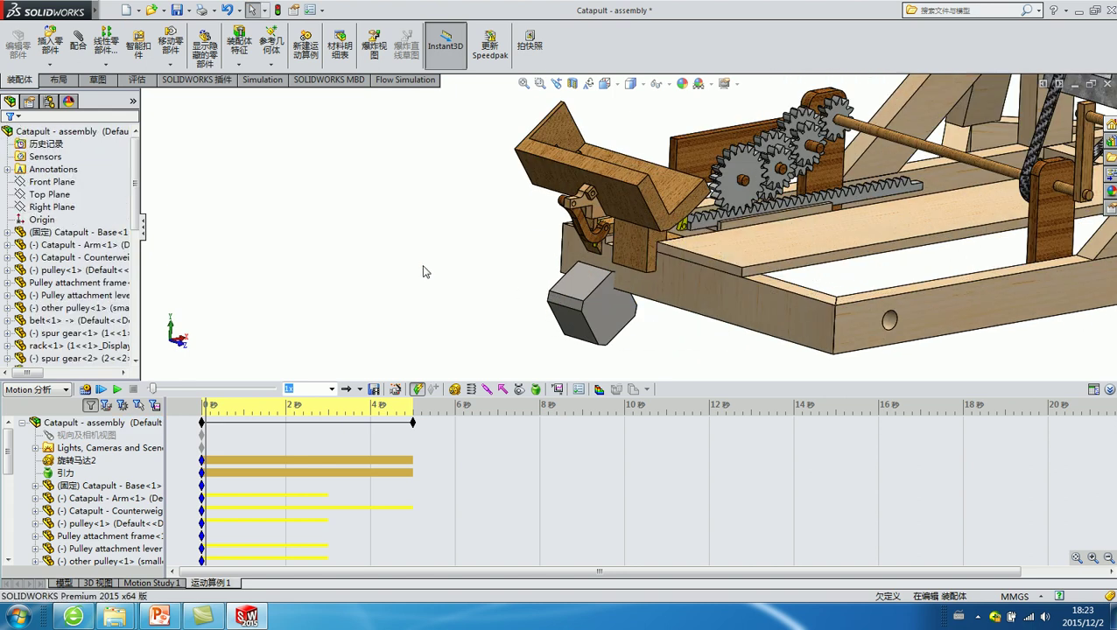
{"action": "left_click_drag", "start_coordinate": [204, 404], "coordinate": [202, 405]}
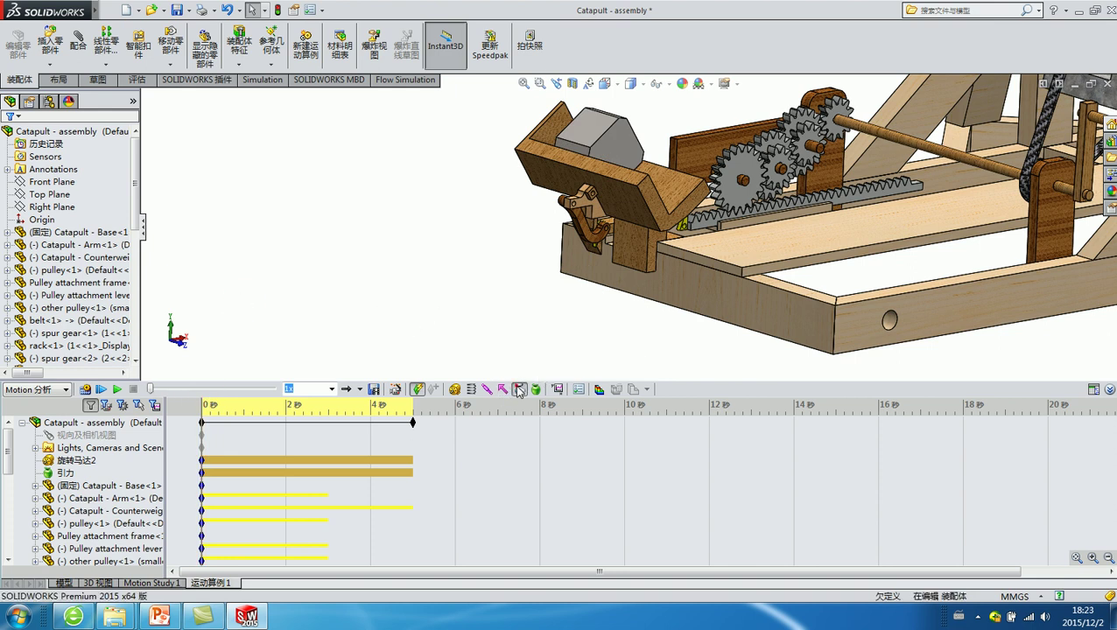
Step: Start a contact and select the projectile, holder, holder door and pusher bodies
{"action": "left_click", "coordinate": [518, 389]}
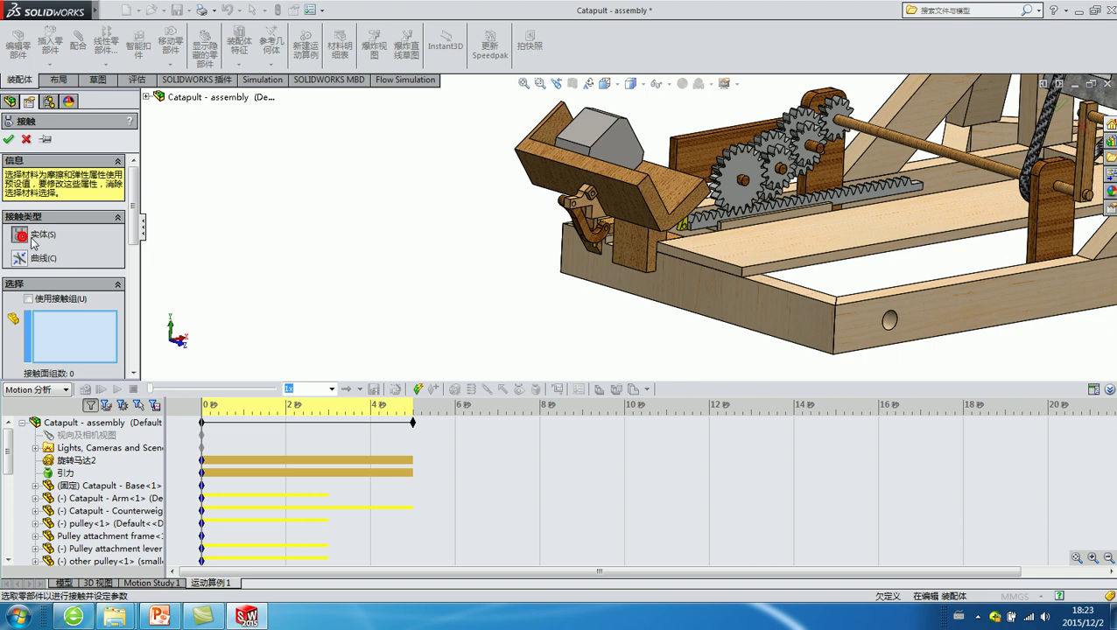
{"action": "scroll", "coordinate": [713, 162], "scroll_direction": "up", "scroll_amount": 2}
{"action": "scroll", "coordinate": [714, 162], "scroll_direction": "up", "scroll_amount": 2}
{"action": "scroll", "coordinate": [607, 213], "scroll_direction": "down", "scroll_amount": 5}
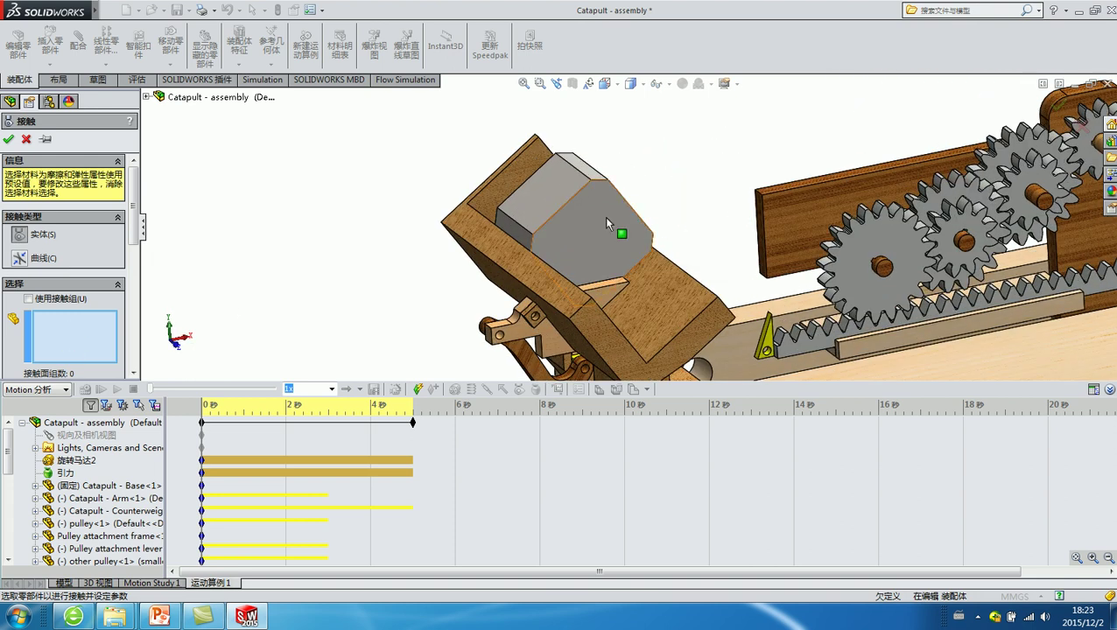
{"action": "left_click", "coordinate": [607, 218]}
{"action": "scroll", "coordinate": [620, 261], "scroll_direction": "down", "scroll_amount": 3}
{"action": "scroll", "coordinate": [603, 305], "scroll_direction": "up", "scroll_amount": 3}
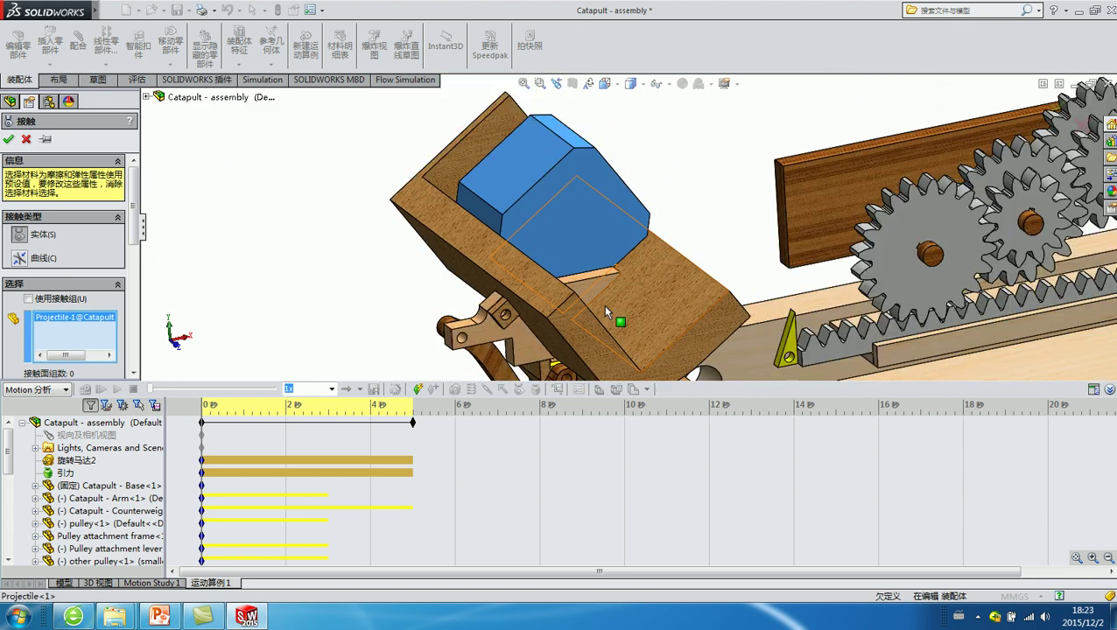
{"action": "scroll", "coordinate": [607, 320], "scroll_direction": "down", "scroll_amount": 1}
{"action": "left_click", "coordinate": [610, 324]}
{"action": "left_click", "coordinate": [560, 298]}
{"action": "scroll", "coordinate": [538, 210], "scroll_direction": "up", "scroll_amount": 2}
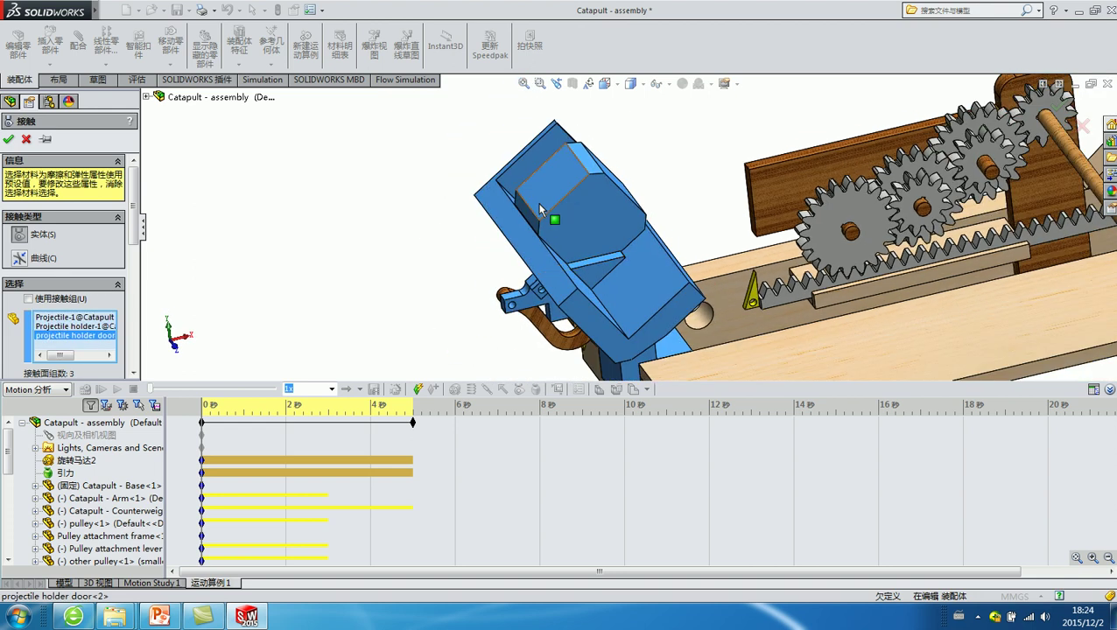
{"action": "middle_click_drag", "start_coordinate": [537, 209], "coordinate": [613, 247]}
{"action": "scroll", "coordinate": [613, 247], "scroll_direction": "up", "scroll_amount": 2}
{"action": "scroll", "coordinate": [543, 228], "scroll_direction": "down", "scroll_amount": 4}
{"action": "left_click", "coordinate": [515, 219]}
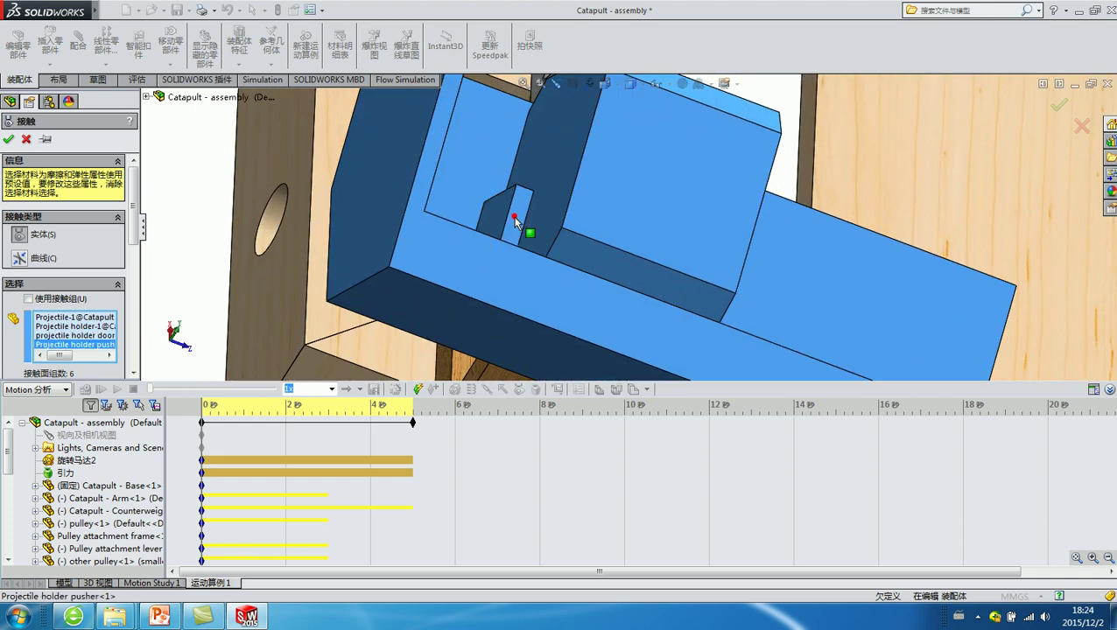
{"action": "scroll", "coordinate": [760, 211], "scroll_direction": "up", "scroll_amount": 3}
{"action": "middle_click_drag", "start_coordinate": [760, 212], "coordinate": [682, 180]}
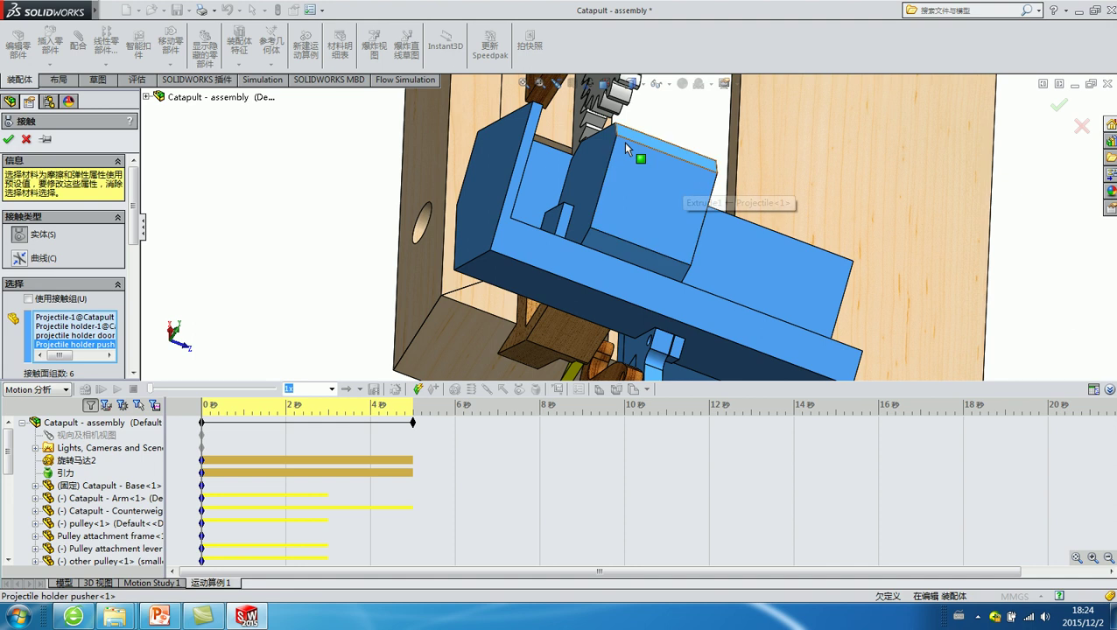
{"action": "scroll", "coordinate": [602, 257], "scroll_direction": "up", "scroll_amount": 2}
{"action": "middle_click_drag", "start_coordinate": [602, 257], "coordinate": [628, 232]}
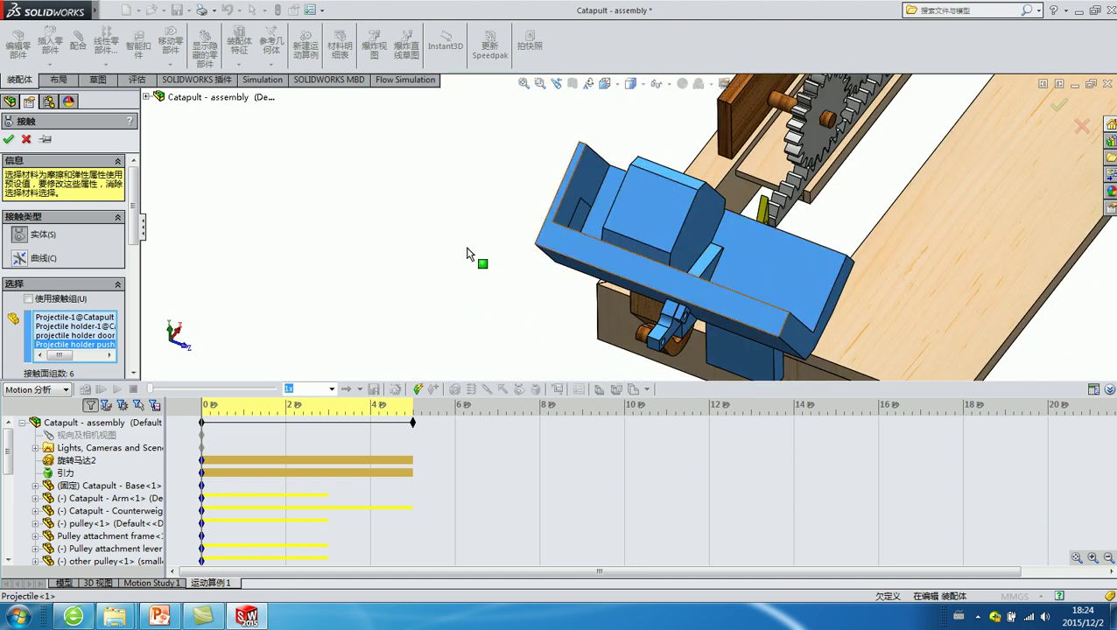
Step: Switch to contact groups: projectile in group 1; door, holder and pusher in group 2
{"action": "right_click", "coordinate": [65, 317]}
{"action": "left_click", "coordinate": [85, 323]}
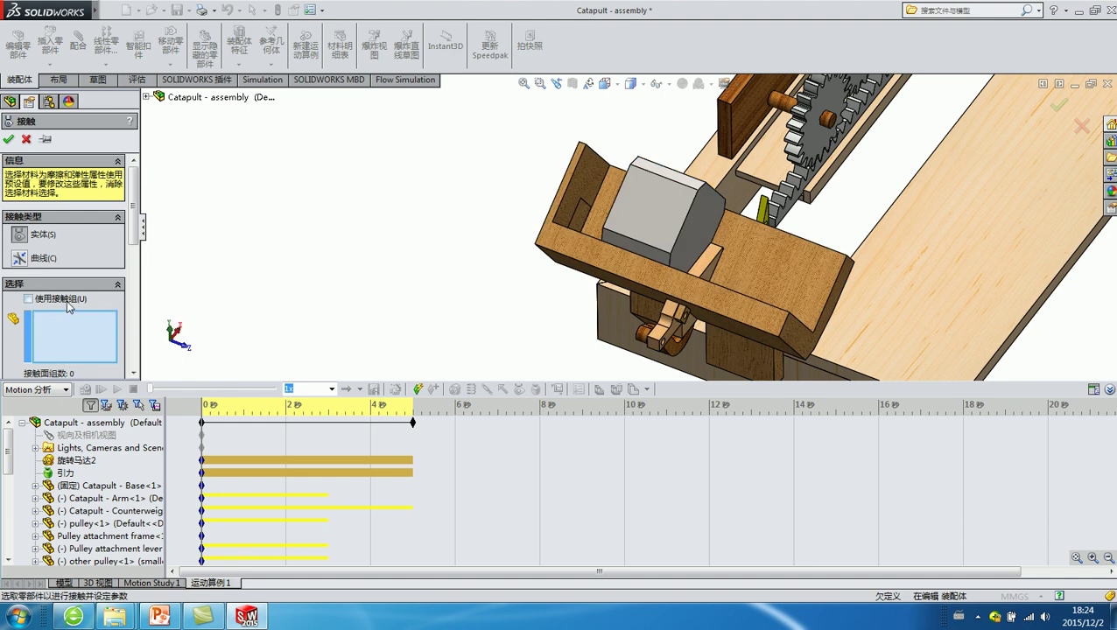
{"action": "left_click", "coordinate": [68, 301]}
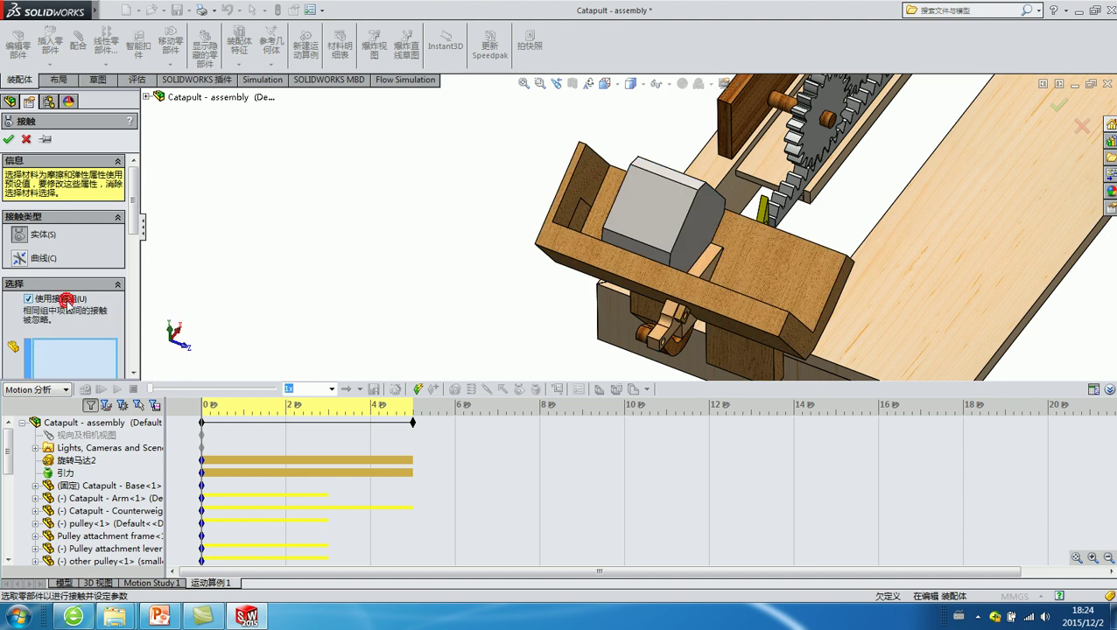
{"action": "left_click", "coordinate": [656, 212]}
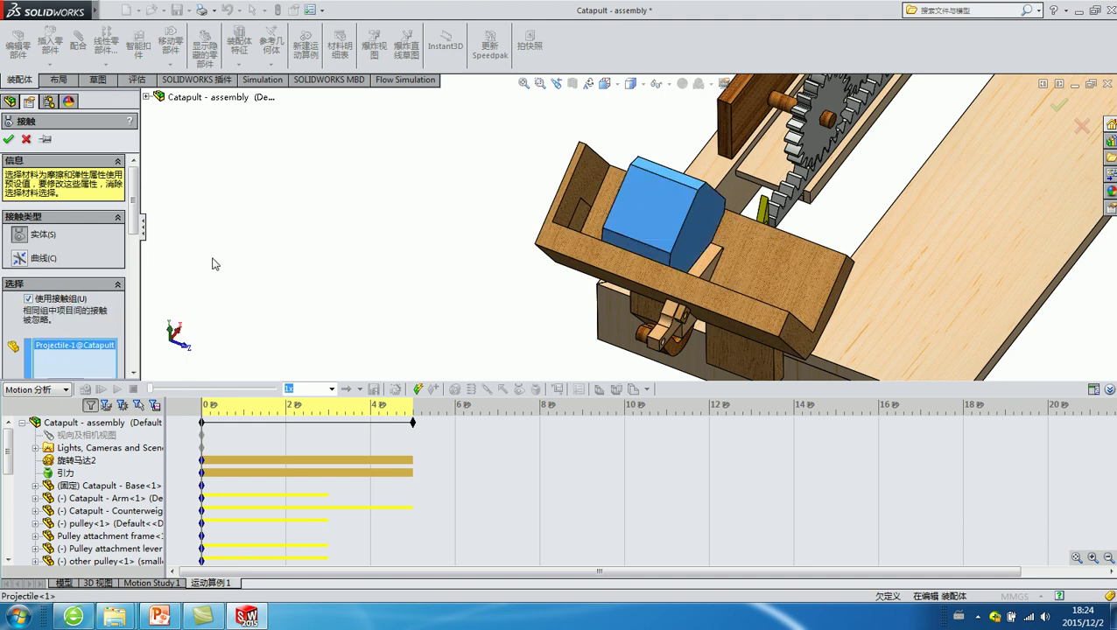
{"action": "scroll", "coordinate": [131, 210], "scroll_direction": "down", "scroll_amount": 3}
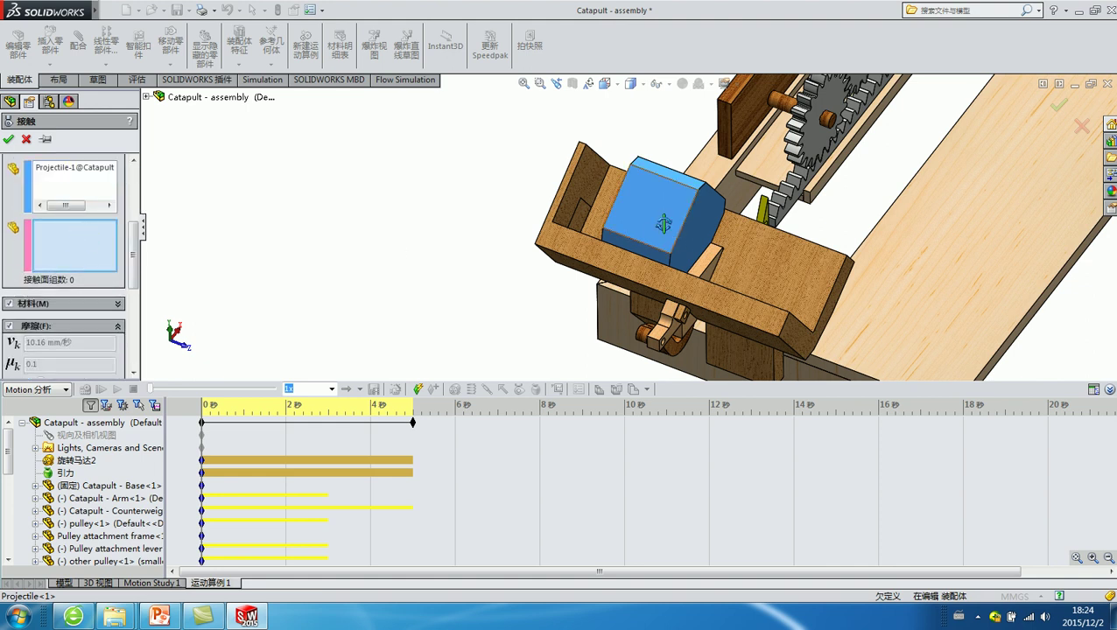
{"action": "scroll", "coordinate": [613, 214], "scroll_direction": "down", "scroll_amount": 2}
{"action": "left_click", "coordinate": [736, 290]}
{"action": "left_click", "coordinate": [782, 284]}
{"action": "mouse_move", "coordinate": [557, 296]}
{"action": "middle_mouse_down"}
{"action": "mouse_move", "coordinate": [625, 273]}
{"action": "mouse_move", "coordinate": [658, 199]}
{"action": "middle_mouse_up"}
{"action": "scroll", "coordinate": [645, 221], "scroll_direction": "down", "scroll_amount": 5}
{"action": "left_click", "coordinate": [646, 220]}
{"action": "scroll", "coordinate": [678, 247], "scroll_direction": "up", "scroll_amount": 5}
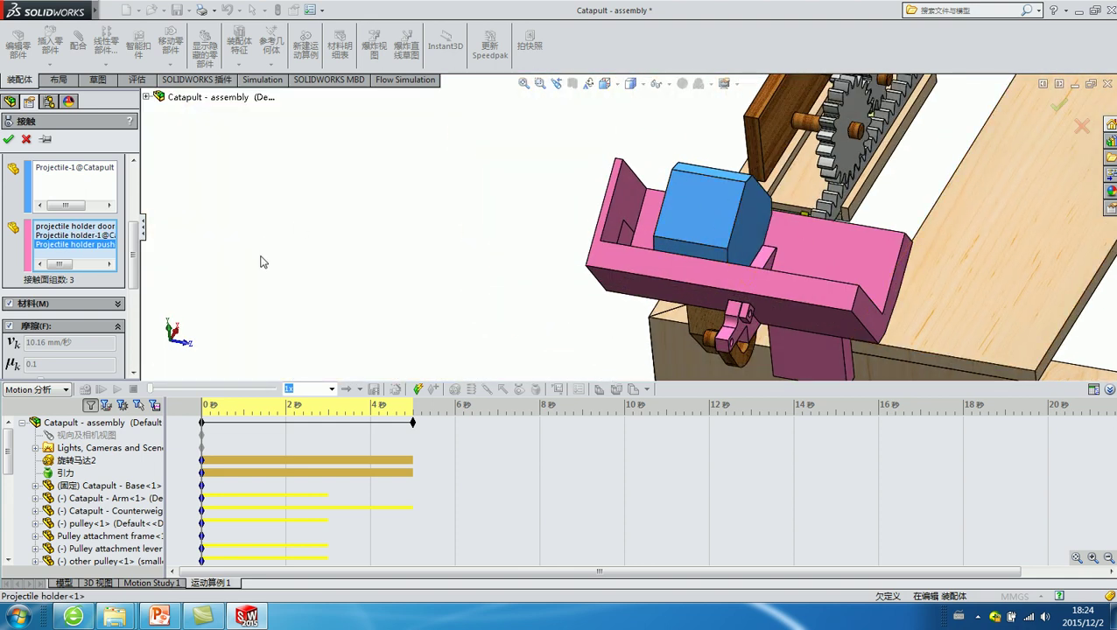
Step: Set both contact materials to Steel (Dry) and toggle the friction option
{"action": "left_click", "coordinate": [77, 304]}
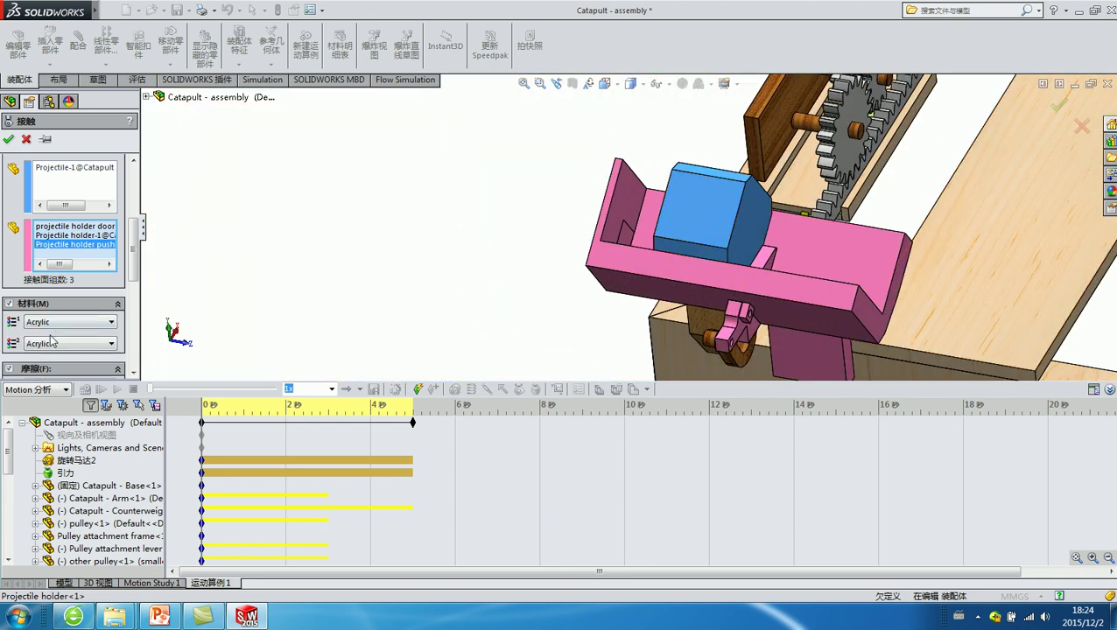
{"action": "left_click", "coordinate": [54, 322]}
{"action": "left_click", "coordinate": [58, 389]}
{"action": "left_click", "coordinate": [60, 346]}
{"action": "left_click", "coordinate": [44, 411]}
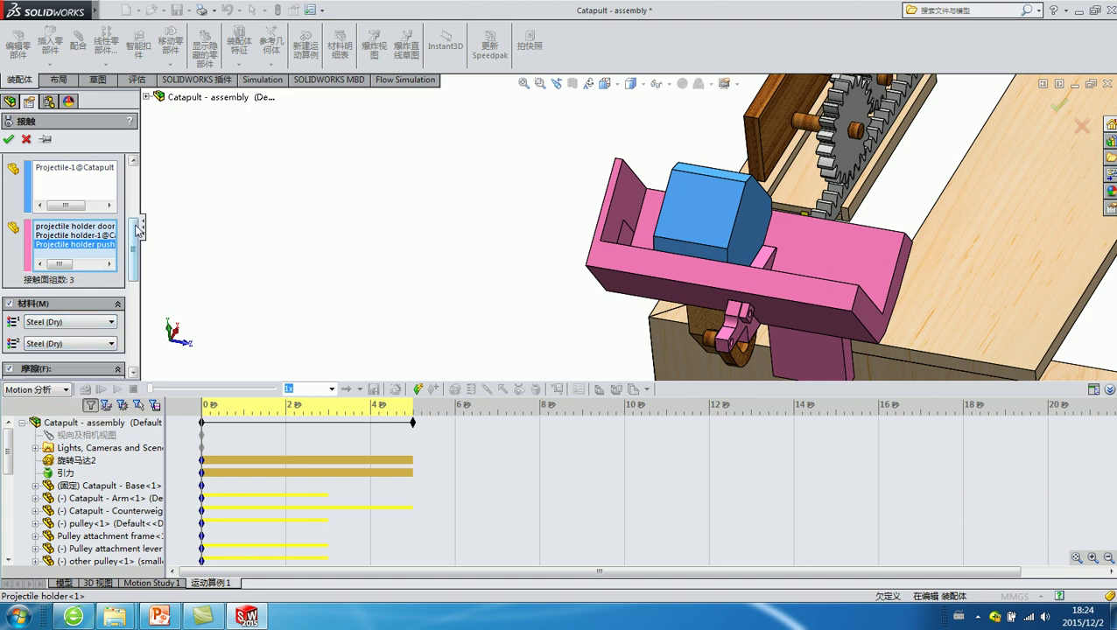
{"action": "scroll", "coordinate": [138, 230], "scroll_direction": "down", "scroll_amount": 3}
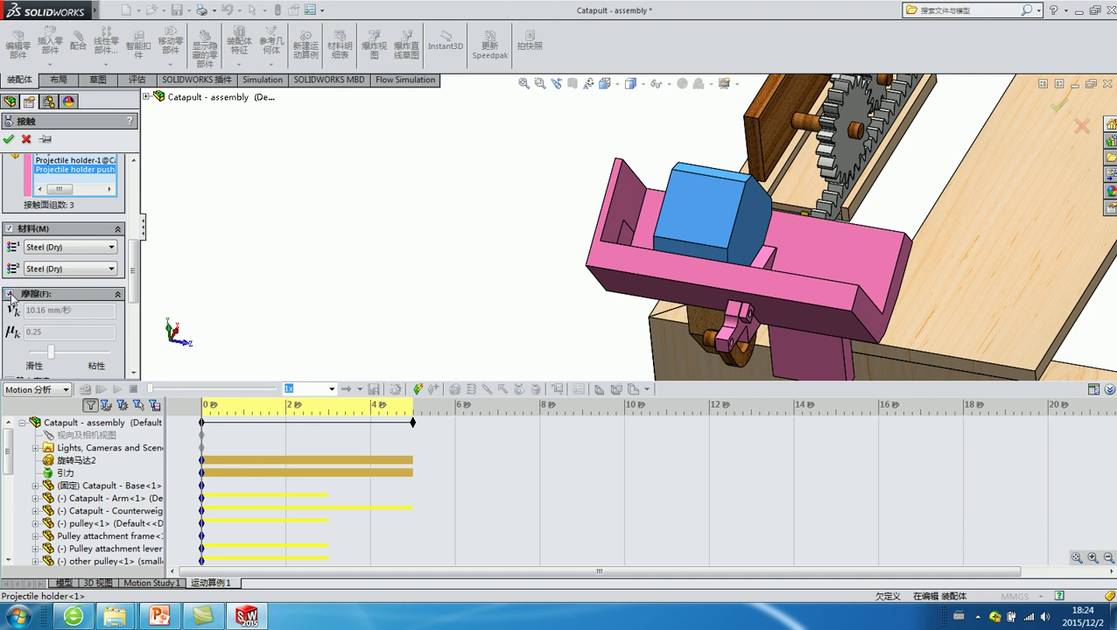
{"action": "left_click", "coordinate": [8, 294]}
Step: Create the contact, save the assembly and all modified documents, and select 实体接触2
{"action": "left_click", "coordinate": [8, 140]}
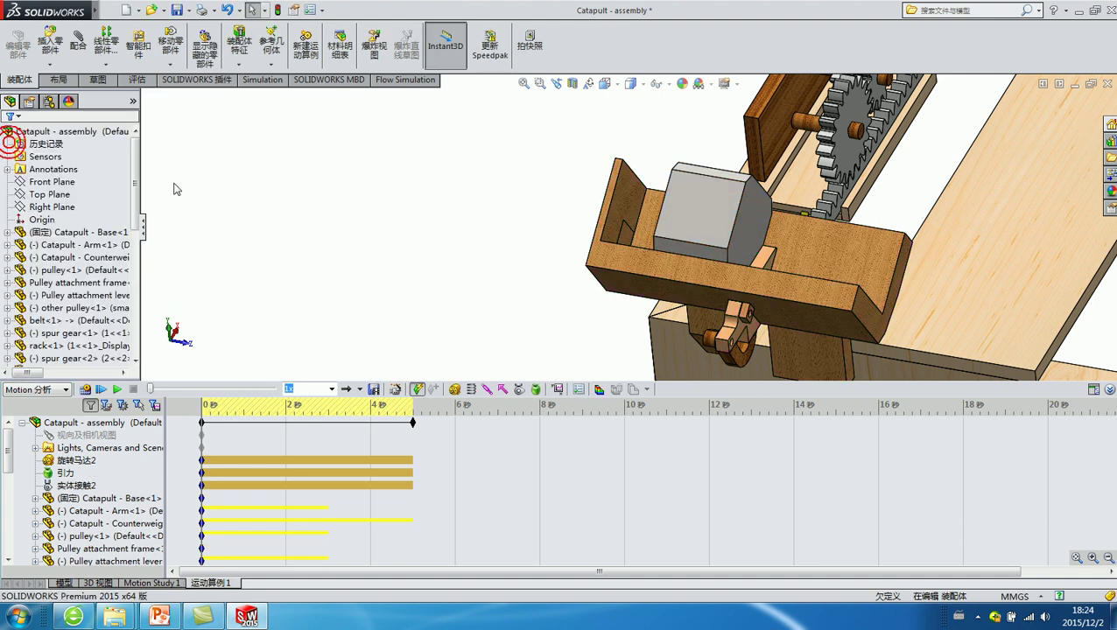
{"action": "left_click", "coordinate": [178, 15]}
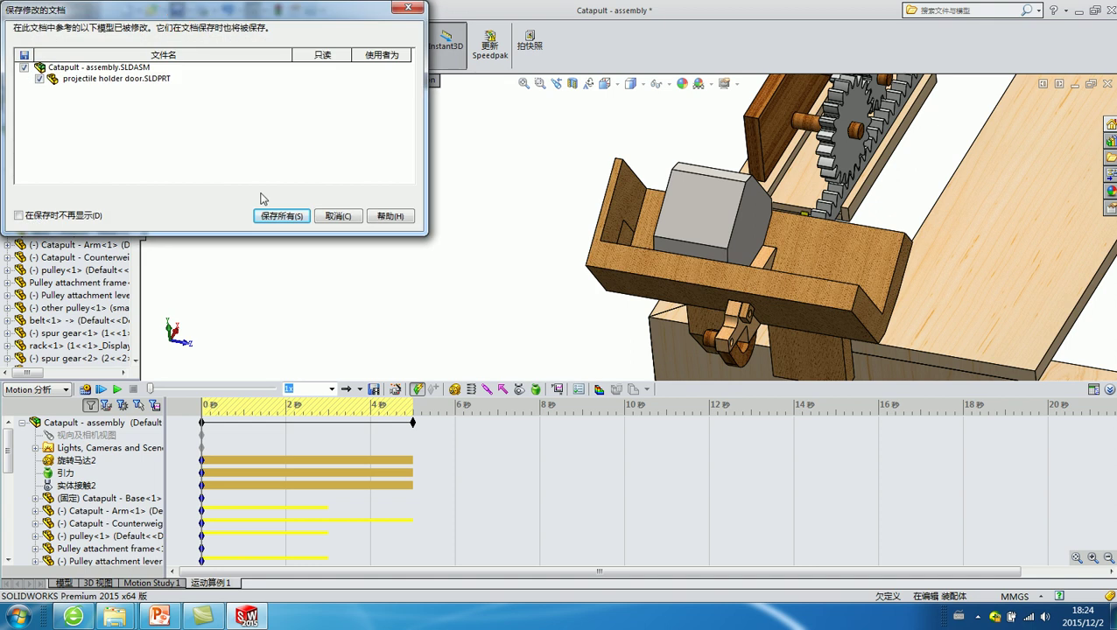
{"action": "left_click", "coordinate": [303, 215]}
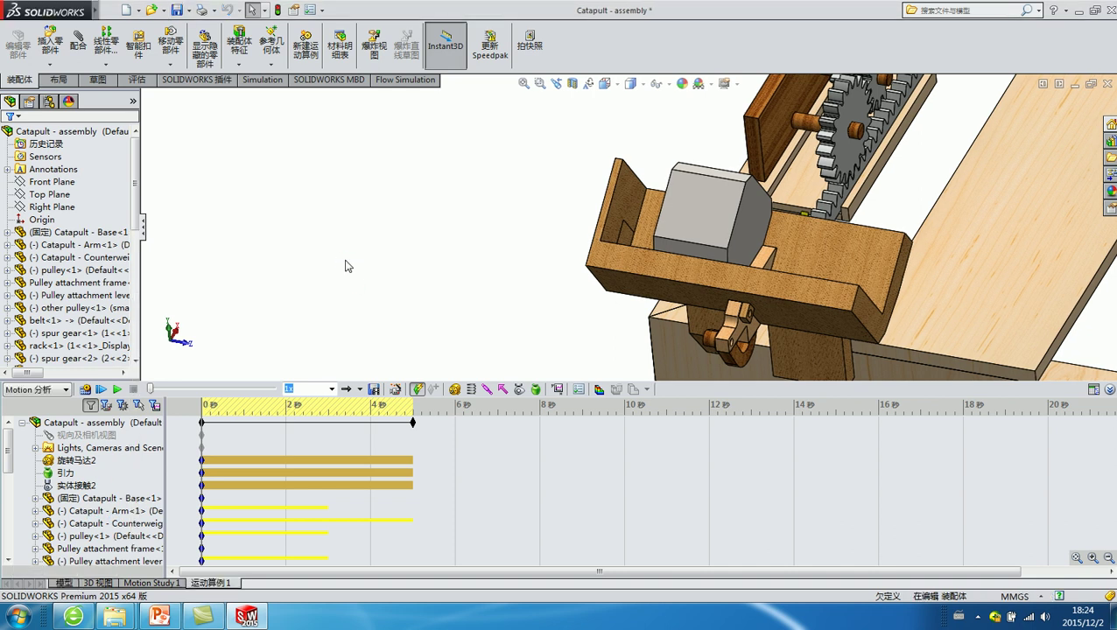
{"action": "left_click", "coordinate": [75, 485]}
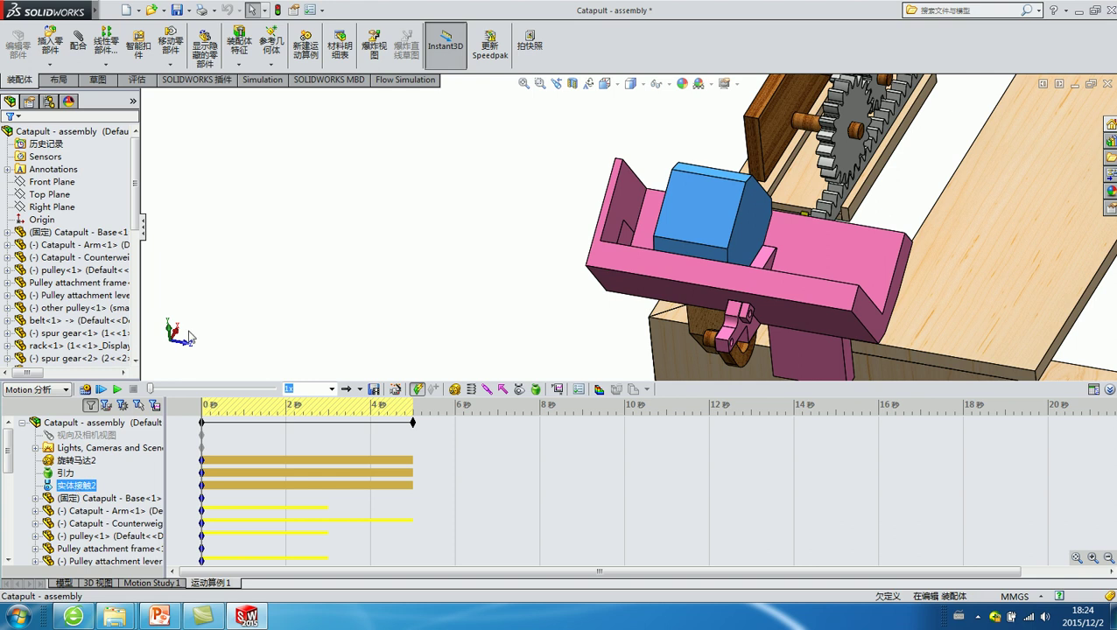
Step: Calculate the motion study and drag the time bar back to 0 s
{"action": "left_click", "coordinate": [85, 389]}
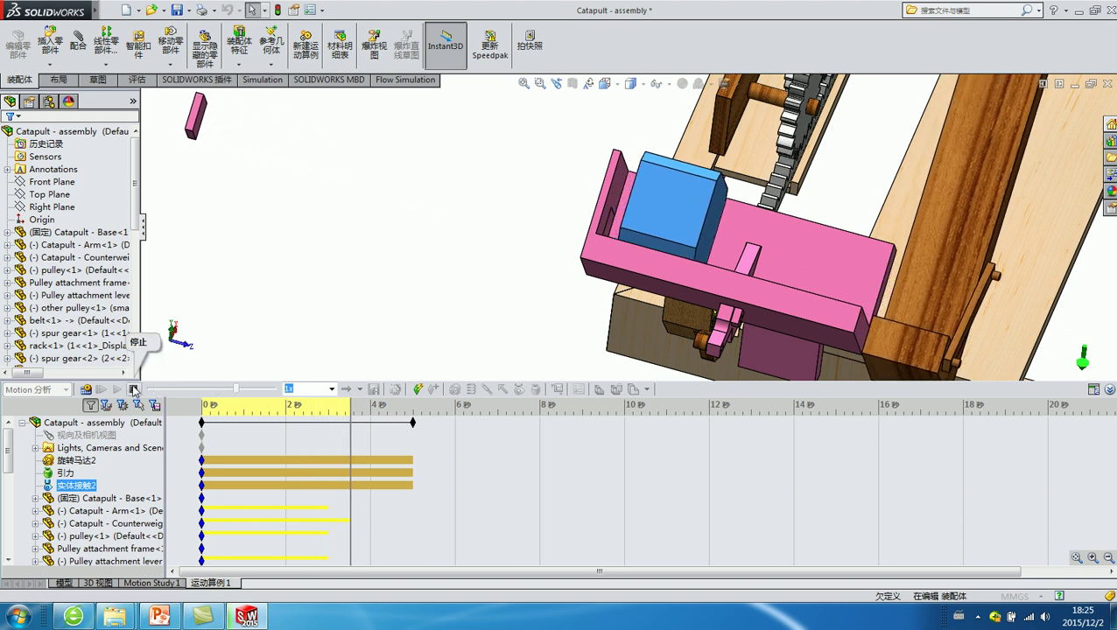
{"action": "left_click_drag", "start_coordinate": [353, 410], "coordinate": [202, 410]}
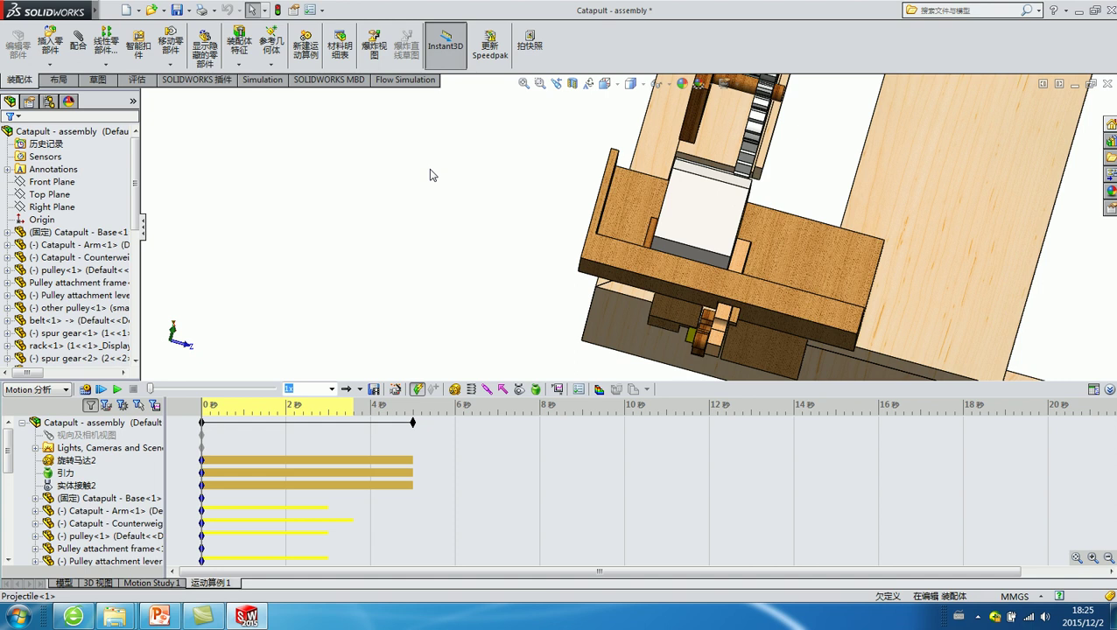
{"action": "left_click", "coordinate": [116, 388]}
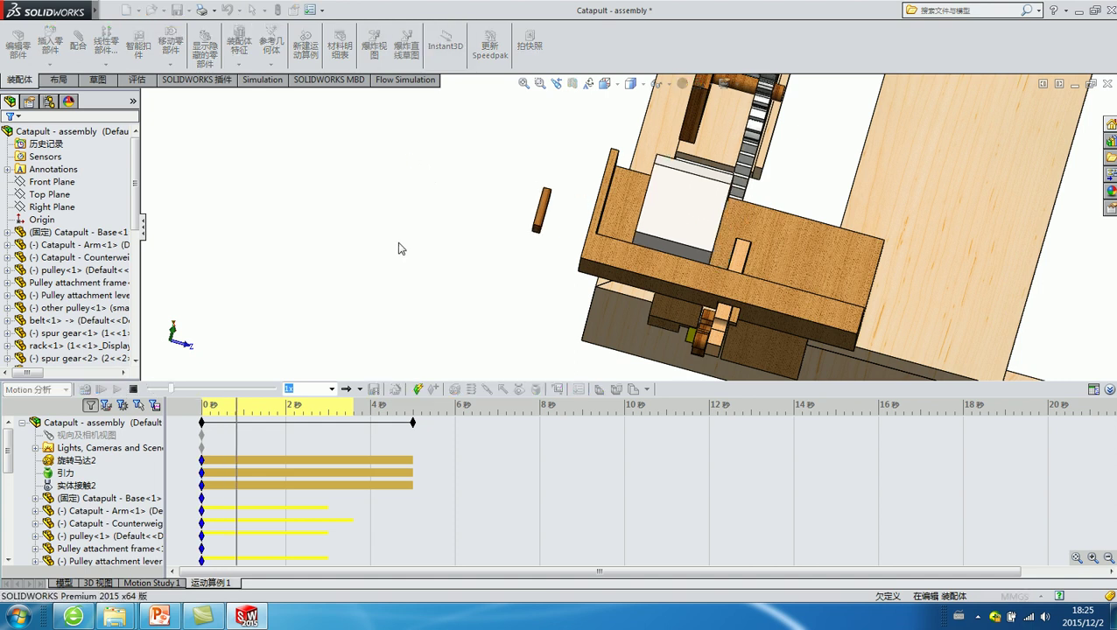
{"action": "left_click", "coordinate": [137, 389]}
{"action": "left_click_drag", "start_coordinate": [345, 408], "coordinate": [202, 407]}
{"action": "left_click", "coordinate": [615, 249]}
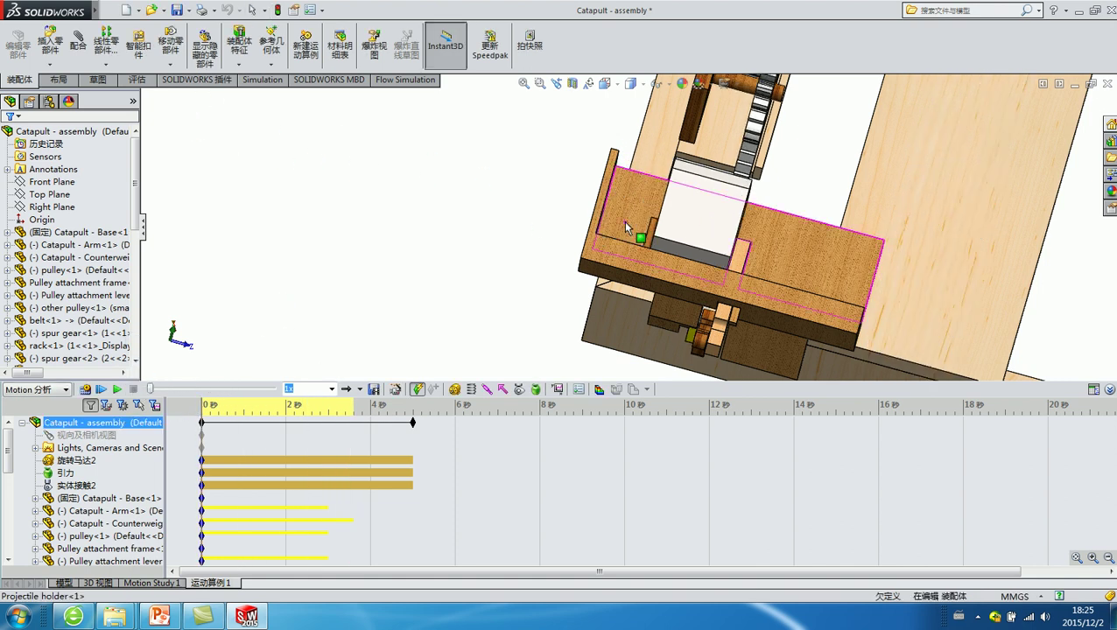
{"action": "scroll", "coordinate": [616, 250], "scroll_direction": "down", "scroll_amount": 3}
{"action": "scroll", "coordinate": [615, 250], "scroll_direction": "down", "scroll_amount": 2}
{"action": "scroll", "coordinate": [616, 247], "scroll_direction": "down", "scroll_amount": 2}
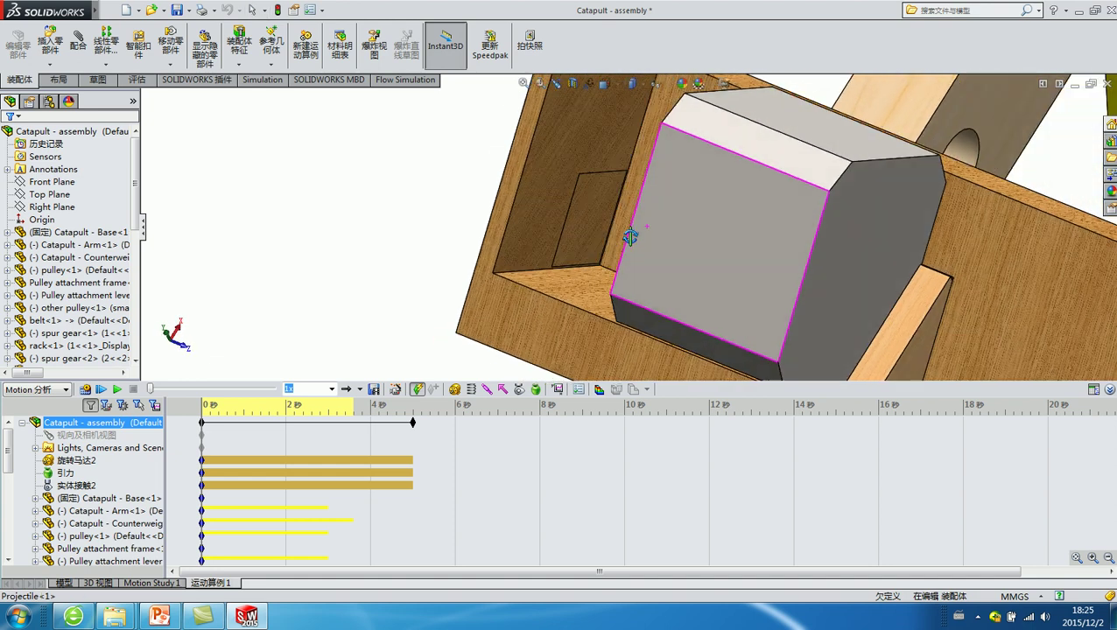
{"action": "scroll", "coordinate": [613, 245], "scroll_direction": "down", "scroll_amount": 1}
{"action": "left_click", "coordinate": [361, 220]}
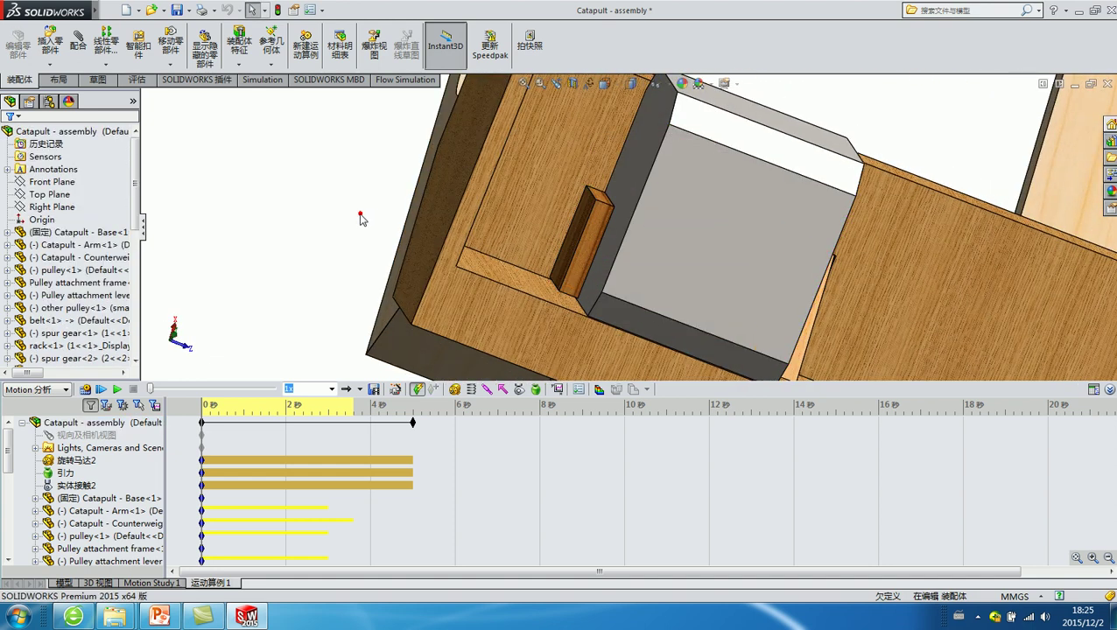
{"action": "scroll", "coordinate": [499, 150], "scroll_direction": "up", "scroll_amount": 2}
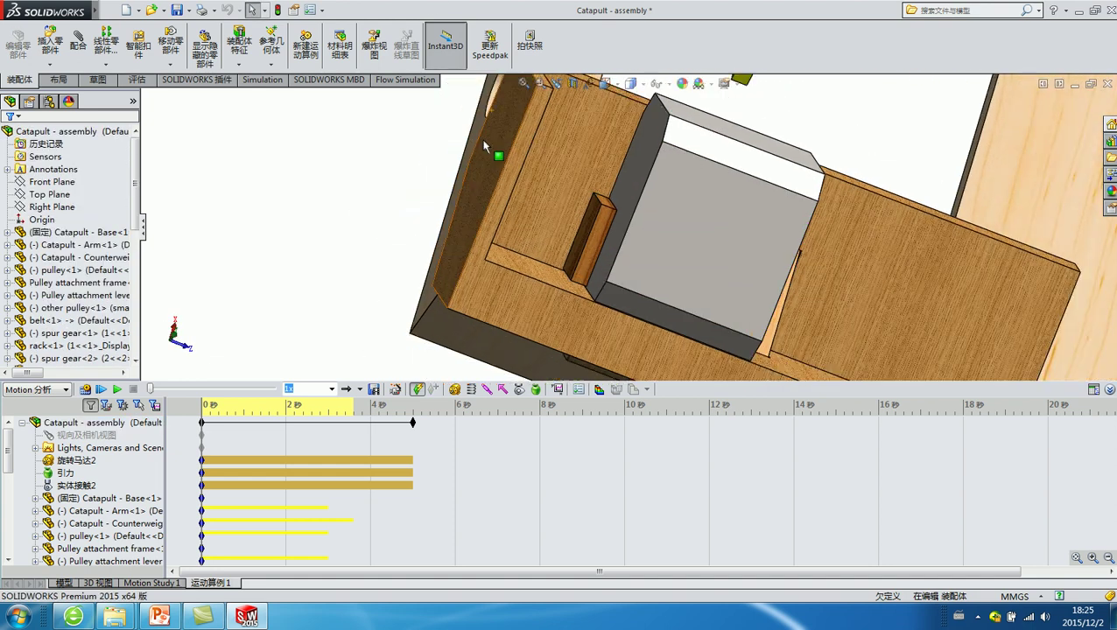
{"action": "scroll", "coordinate": [631, 206], "scroll_direction": "up", "scroll_amount": 3}
{"action": "scroll", "coordinate": [599, 225], "scroll_direction": "up", "scroll_amount": 1}
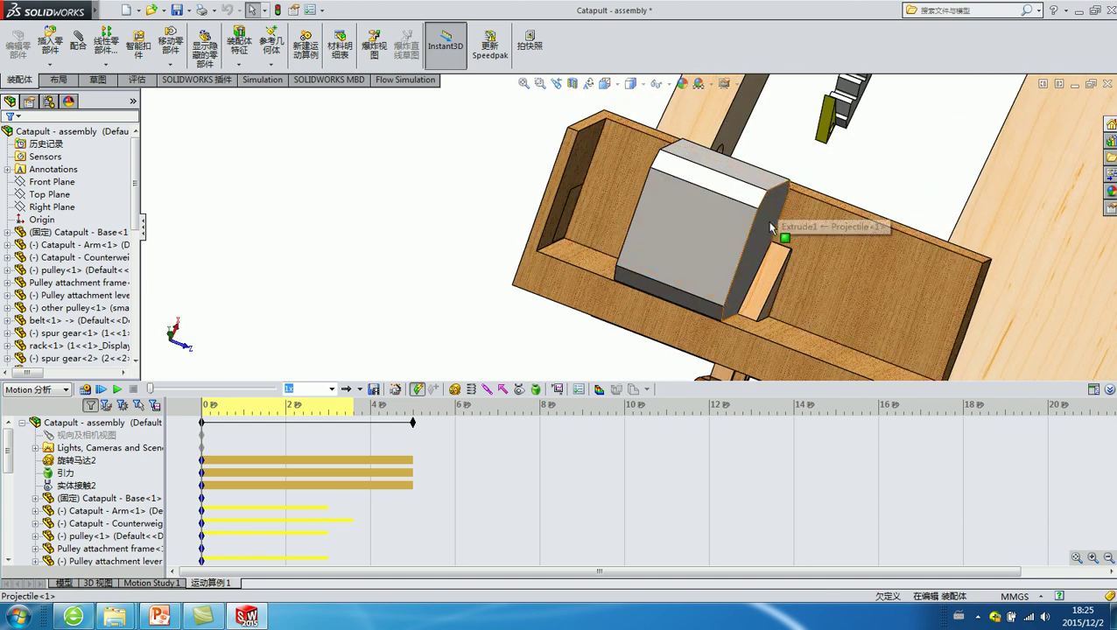
{"action": "left_click", "coordinate": [709, 230]}
{"action": "left_click", "coordinate": [404, 220]}
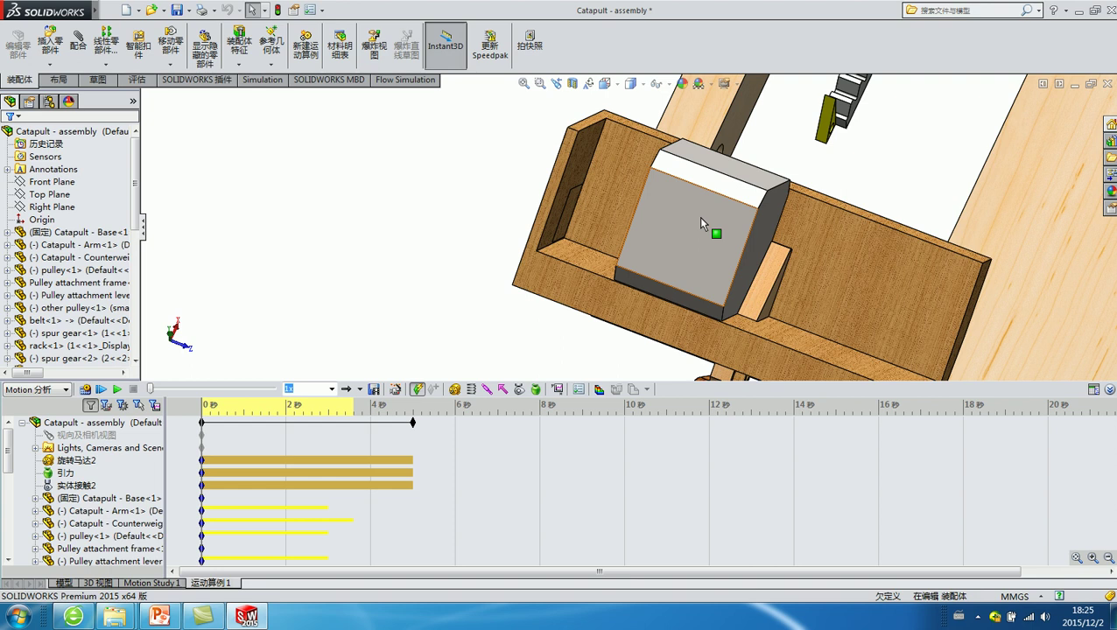
{"action": "scroll", "coordinate": [626, 216], "scroll_direction": "down", "scroll_amount": 2}
{"action": "scroll", "coordinate": [612, 214], "scroll_direction": "down", "scroll_amount": 2}
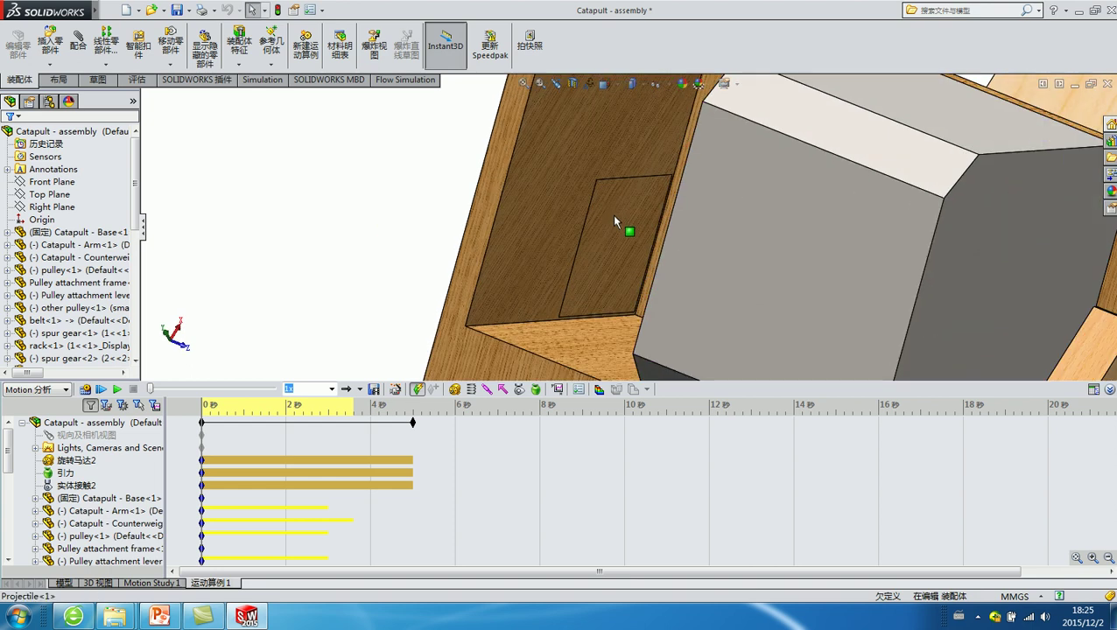
{"action": "left_click", "coordinate": [612, 213]}
{"action": "scroll", "coordinate": [647, 220], "scroll_direction": "up", "scroll_amount": 2}
{"action": "middle_click_drag", "start_coordinate": [692, 217], "coordinate": [624, 232]}
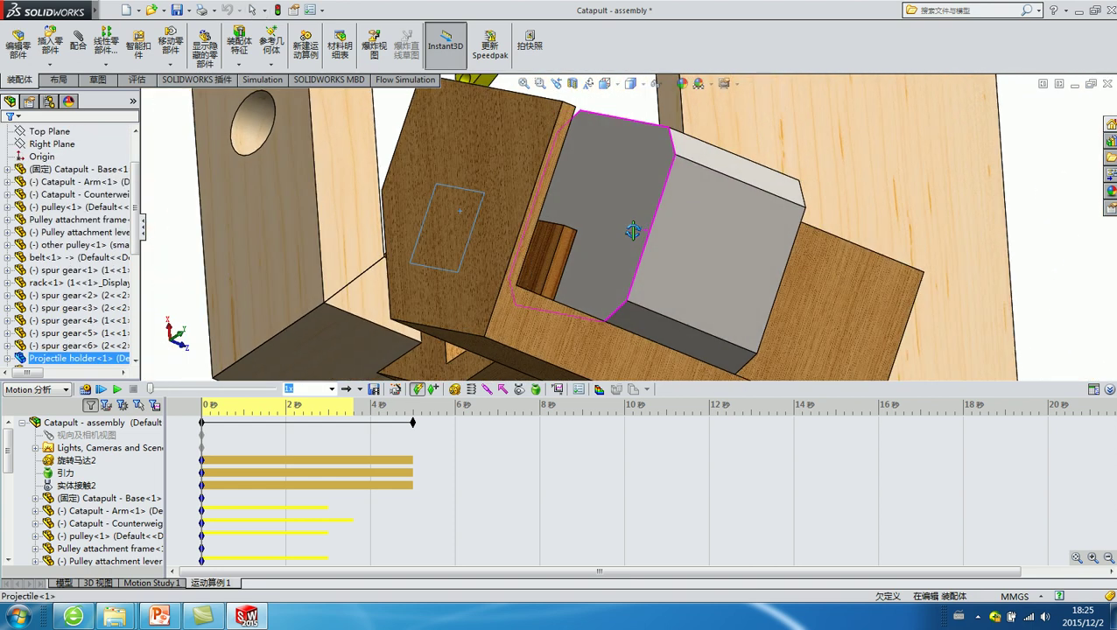
{"action": "left_click", "coordinate": [624, 232]}
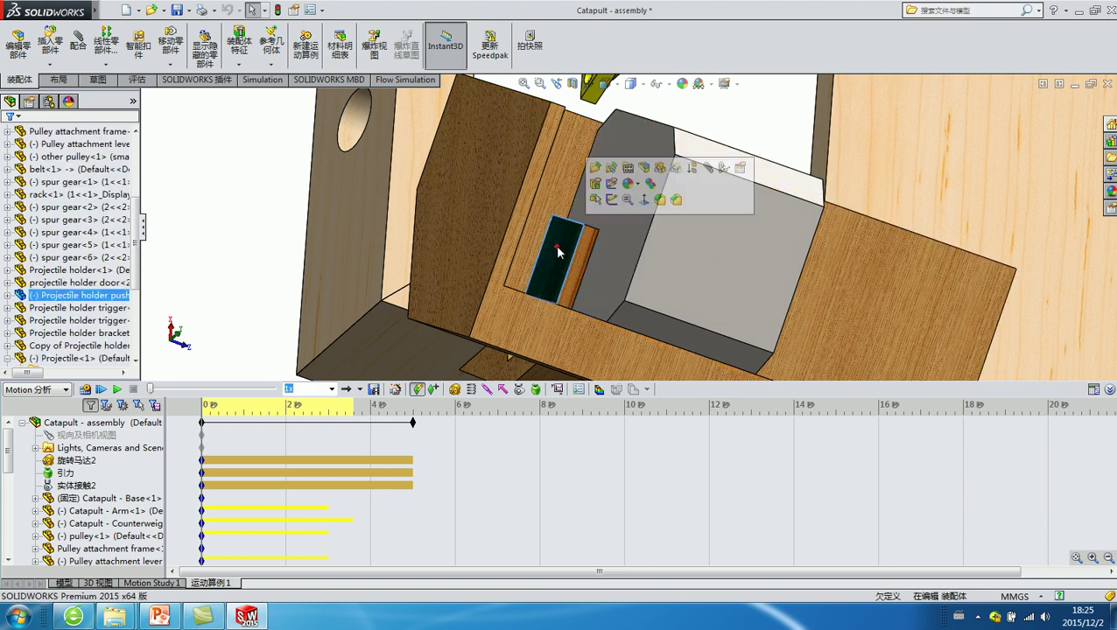
{"action": "scroll", "coordinate": [595, 250], "scroll_direction": "up", "scroll_amount": 3}
{"action": "scroll", "coordinate": [592, 254], "scroll_direction": "down", "scroll_amount": 1}
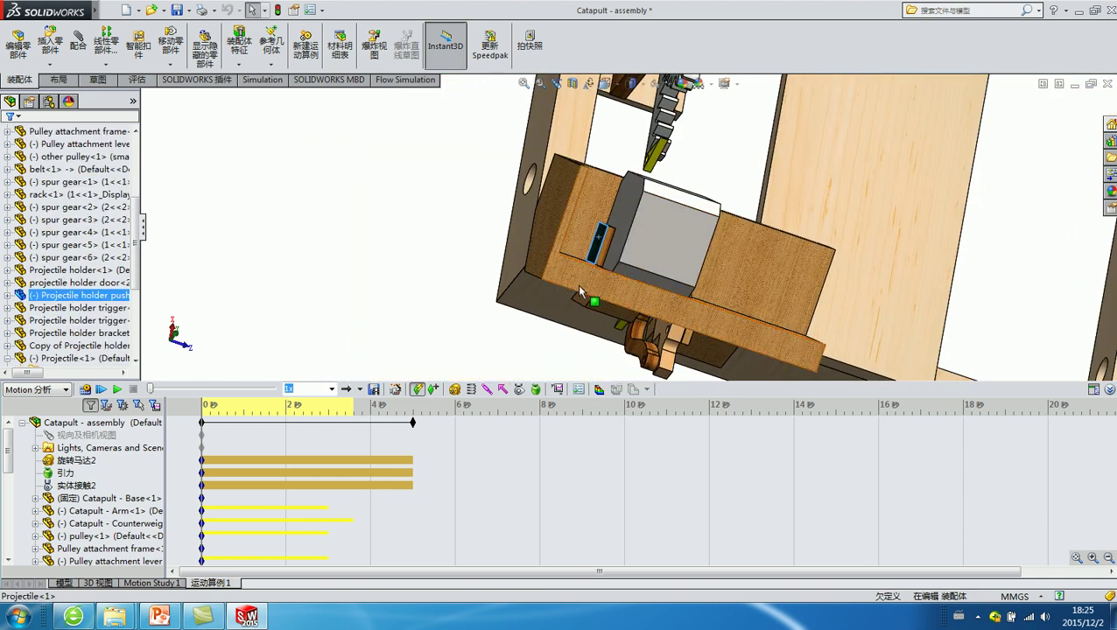
{"action": "left_click", "coordinate": [417, 274]}
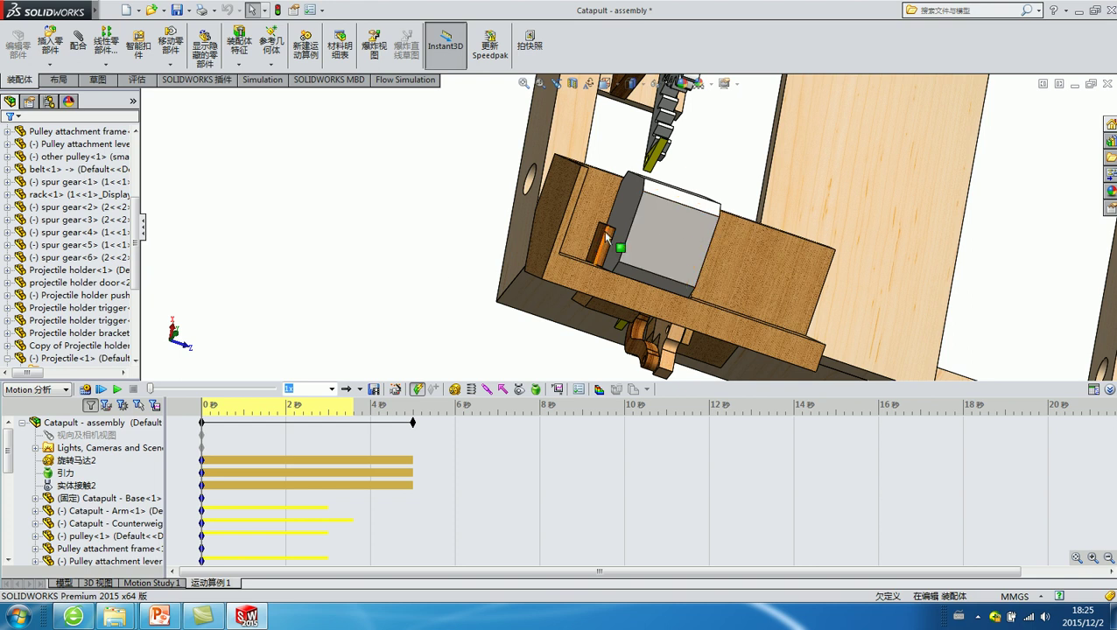
{"action": "middle_click_drag", "start_coordinate": [606, 249], "coordinate": [486, 401]}
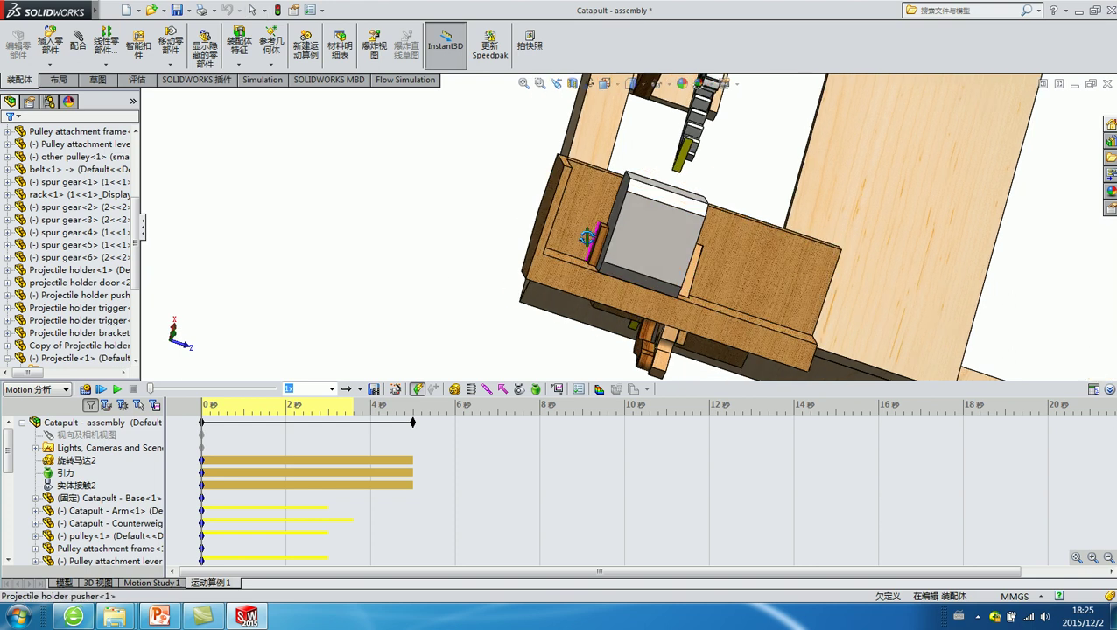
Step: Try a spring between holder and pusher faces, then cancel that first spring
{"action": "left_click", "coordinate": [472, 389]}
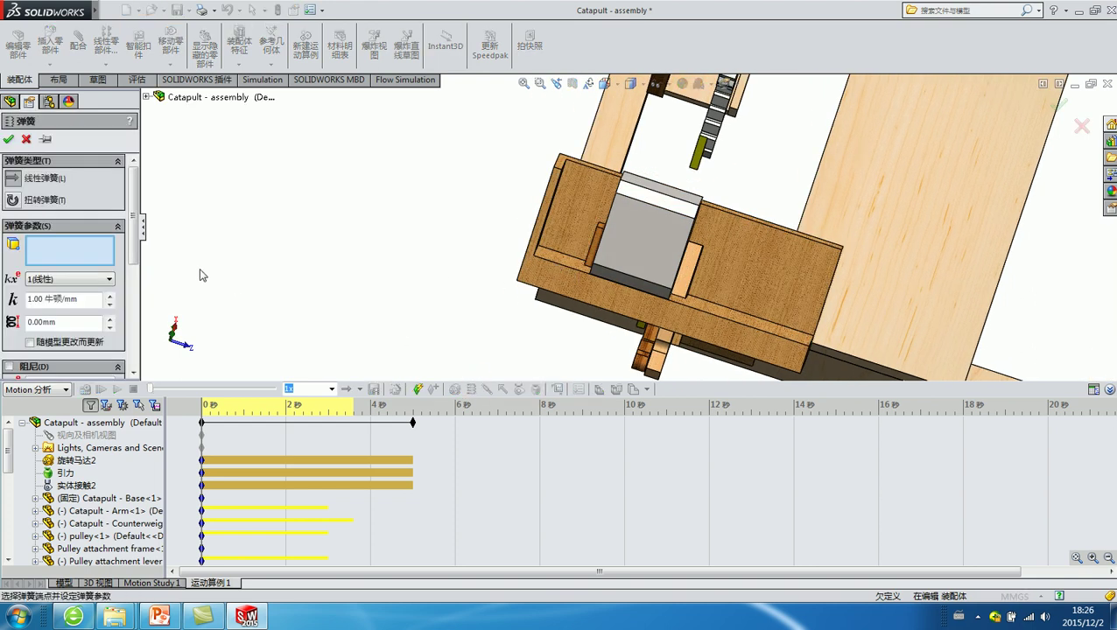
{"action": "scroll", "coordinate": [595, 228], "scroll_direction": "down", "scroll_amount": 3}
{"action": "scroll", "coordinate": [516, 226], "scroll_direction": "down", "scroll_amount": 4}
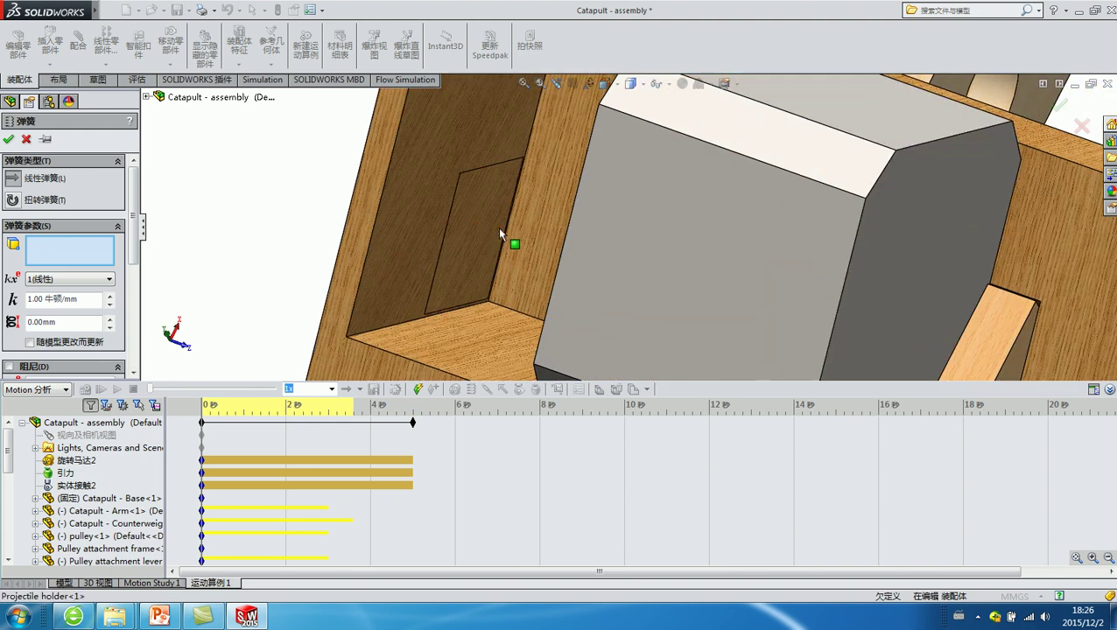
{"action": "left_click", "coordinate": [495, 227]}
{"action": "scroll", "coordinate": [537, 240], "scroll_direction": "up", "scroll_amount": 3}
{"action": "scroll", "coordinate": [613, 246], "scroll_direction": "down", "scroll_amount": 3}
{"action": "scroll", "coordinate": [648, 254], "scroll_direction": "down", "scroll_amount": 2}
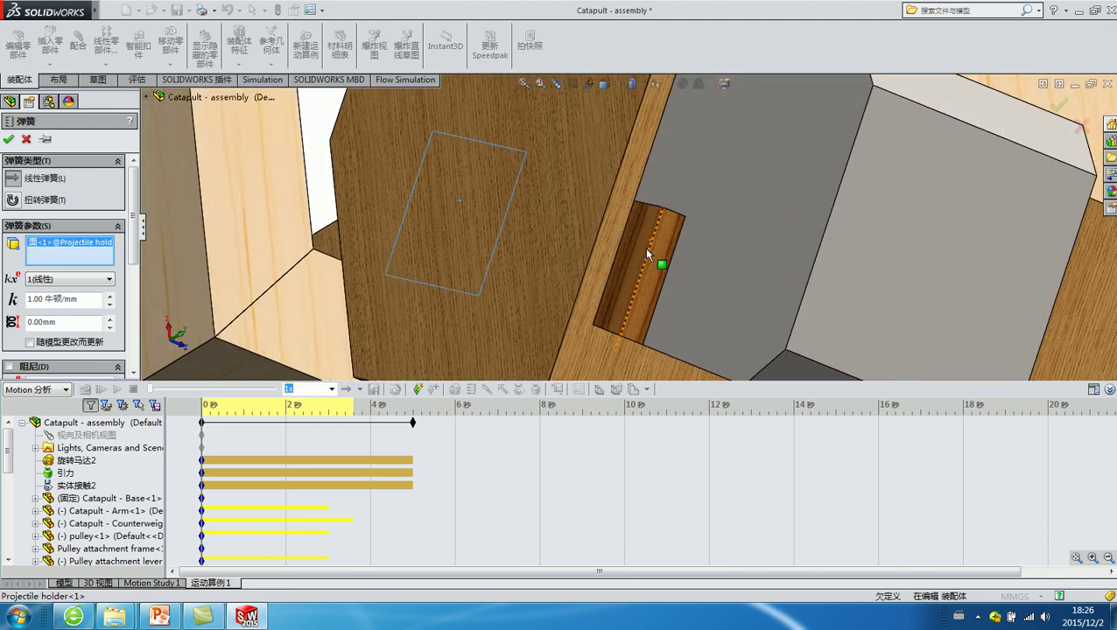
{"action": "left_click", "coordinate": [636, 254]}
{"action": "scroll", "coordinate": [635, 254], "scroll_direction": "up", "scroll_amount": 3}
{"action": "middle_click_drag", "start_coordinate": [635, 254], "coordinate": [405, 211]}
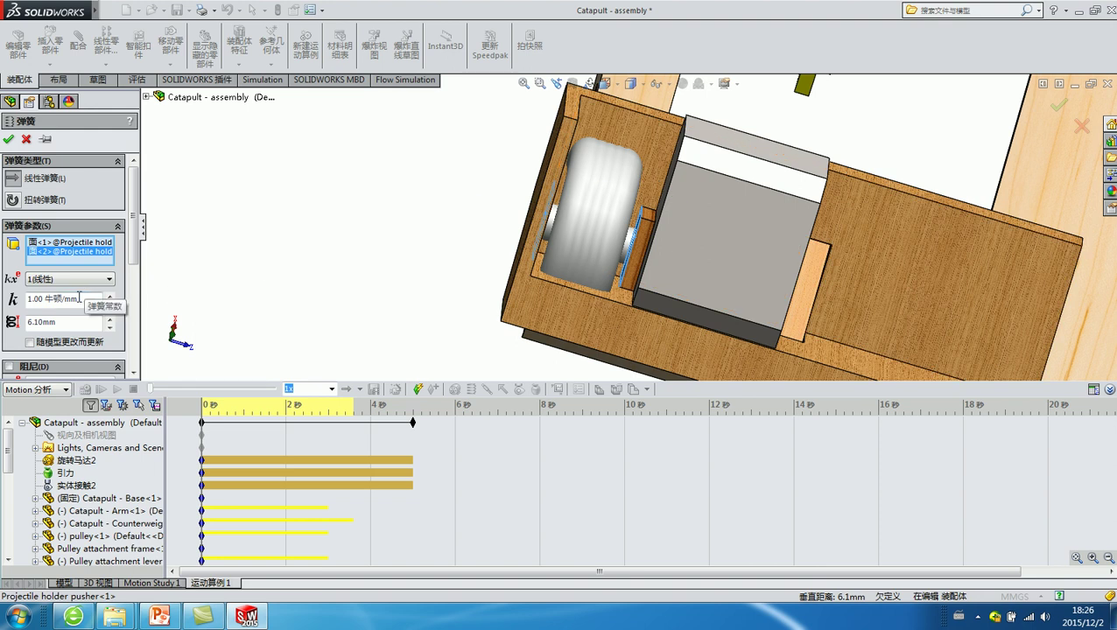
{"action": "left_click", "coordinate": [27, 138]}
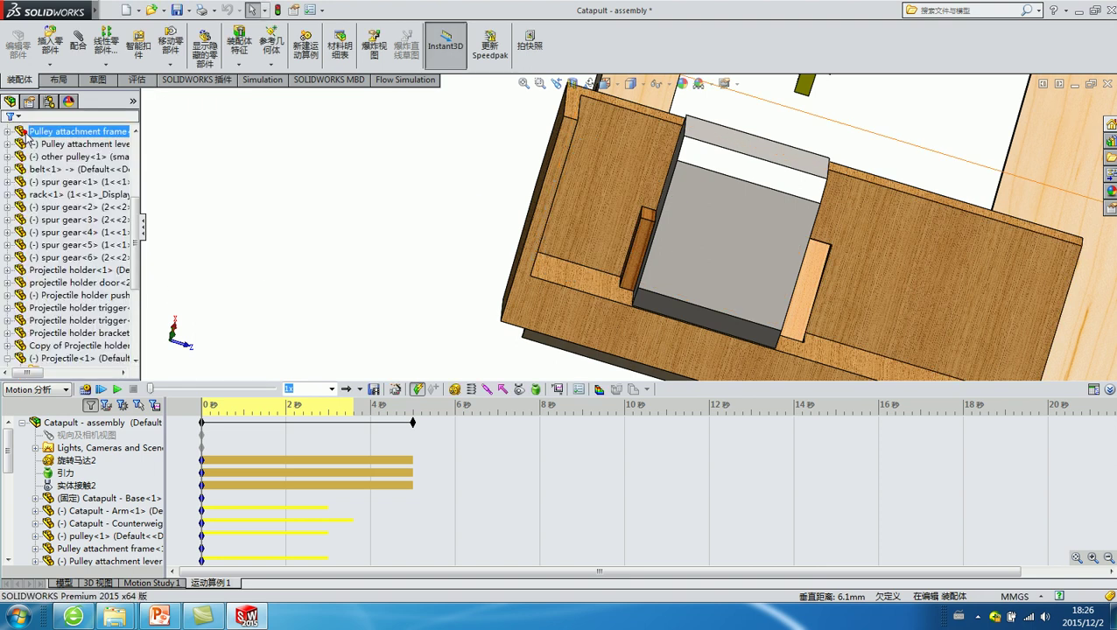
Step: Start a new spring from a Projectile holder face to the pusher face
{"action": "left_click", "coordinate": [471, 388]}
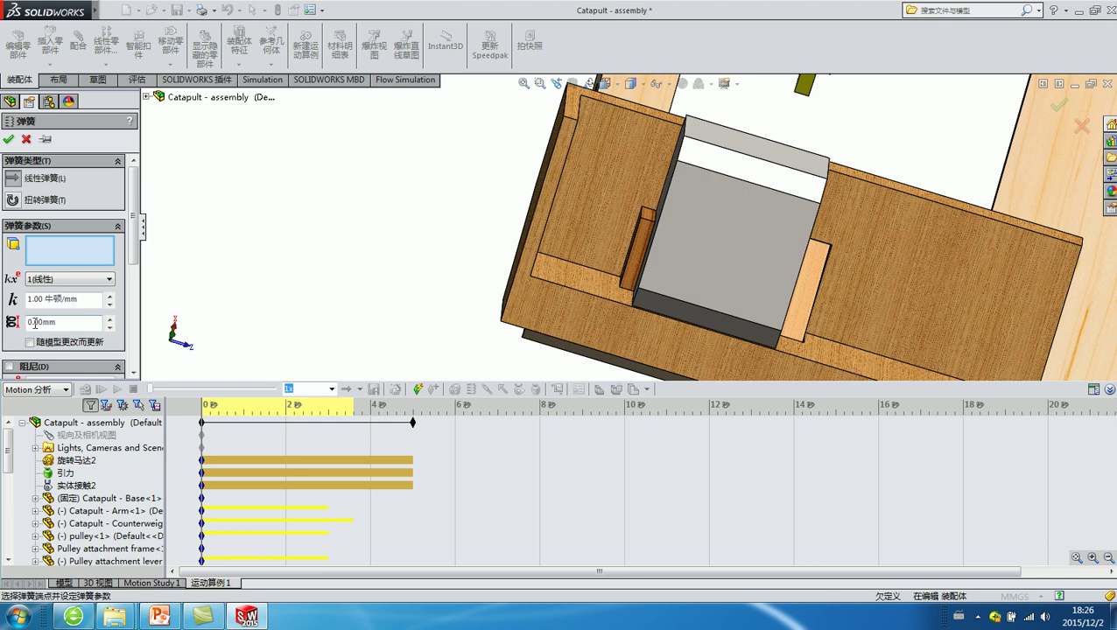
{"action": "left_click", "coordinate": [84, 323]}
{"action": "left_click", "coordinate": [54, 228]}
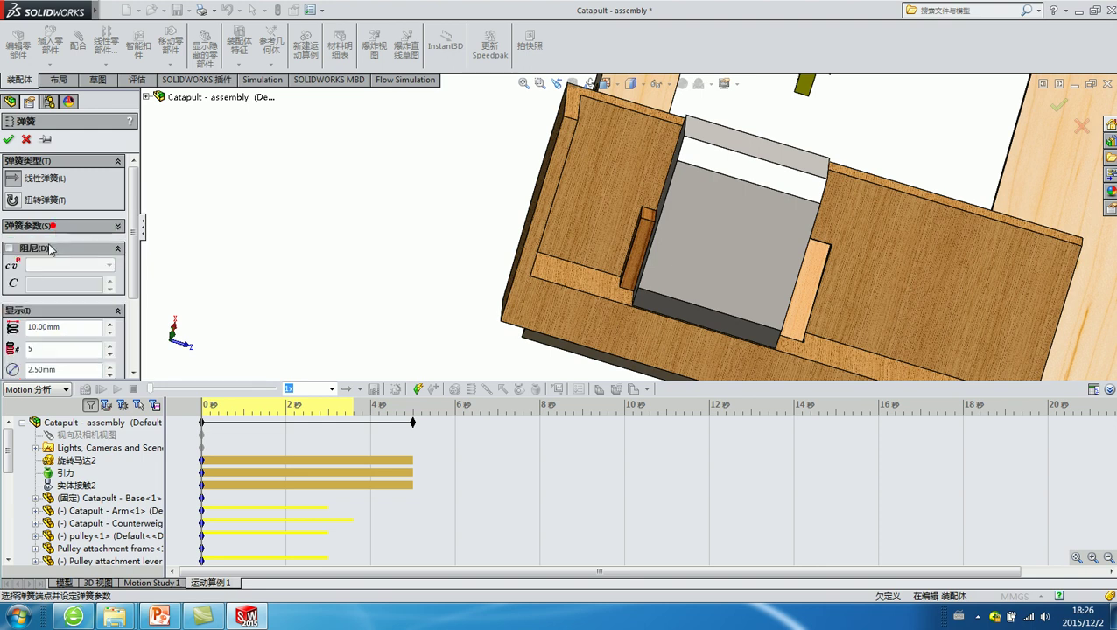
{"action": "left_click", "coordinate": [53, 226]}
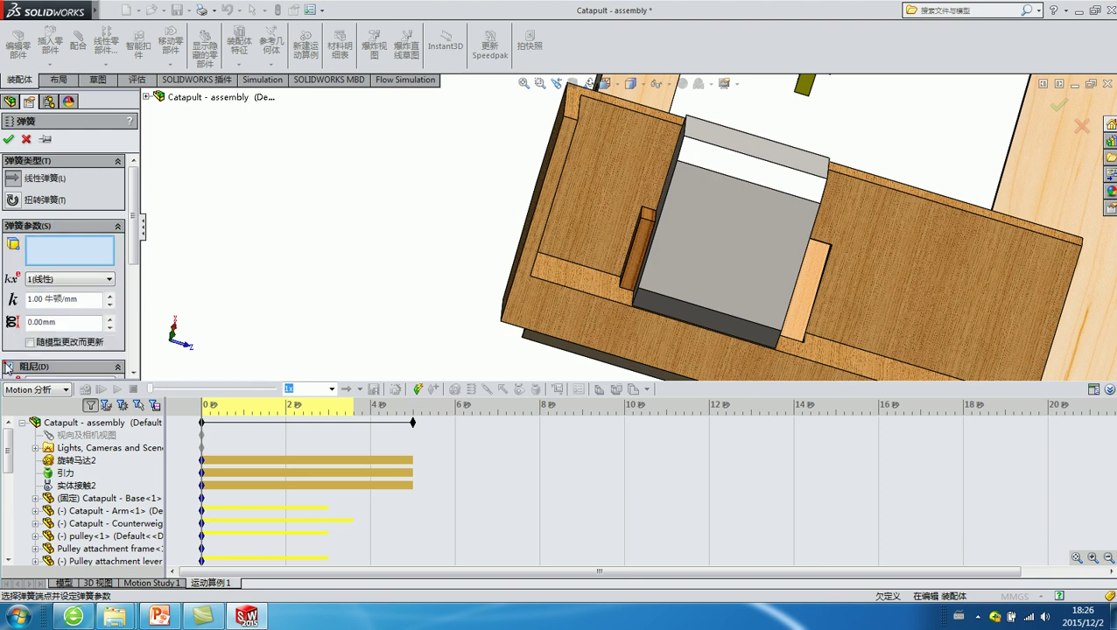
{"action": "scroll", "coordinate": [564, 238], "scroll_direction": "down", "scroll_amount": 4}
{"action": "left_click", "coordinate": [533, 216]}
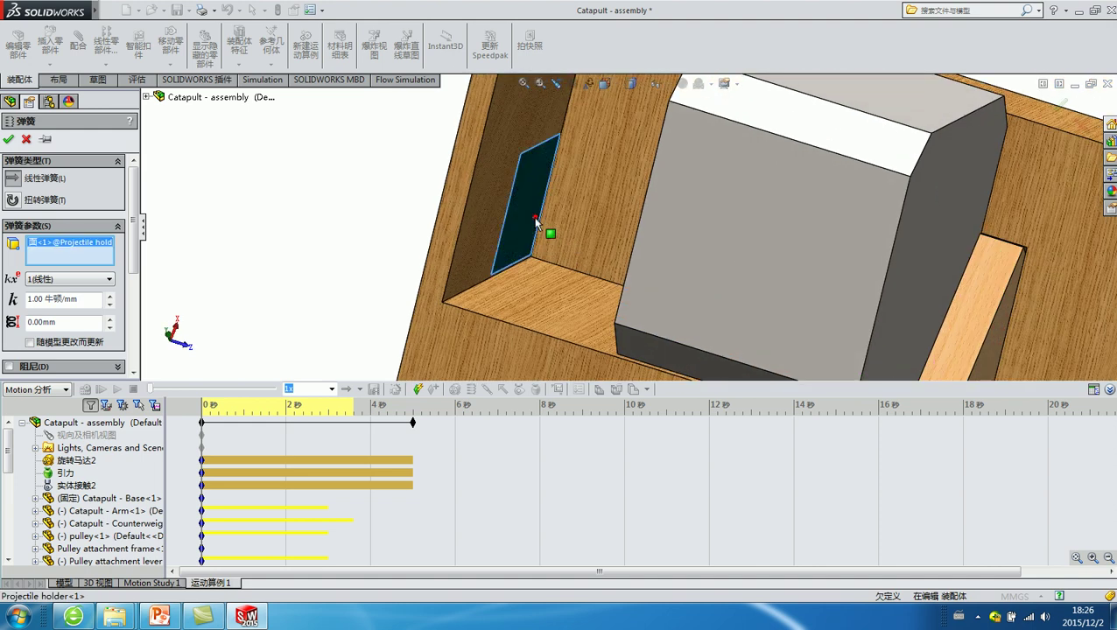
{"action": "middle_click_drag", "start_coordinate": [533, 216], "coordinate": [707, 238]}
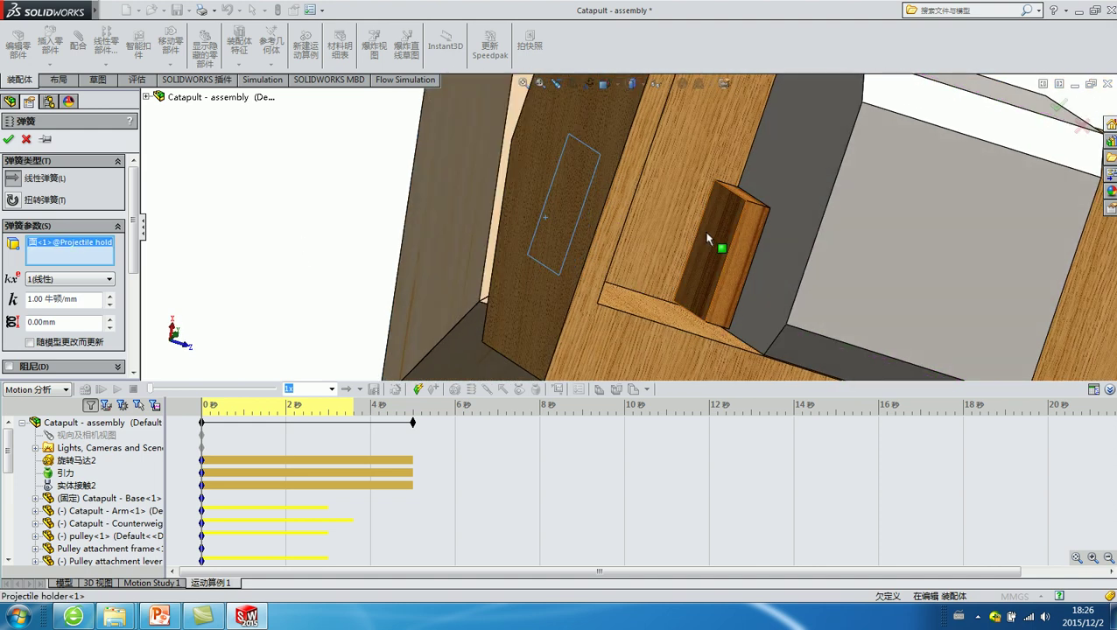
{"action": "left_click", "coordinate": [708, 238]}
Step: Set the spring's free length to 13 mm
{"action": "left_click", "coordinate": [30, 324]}
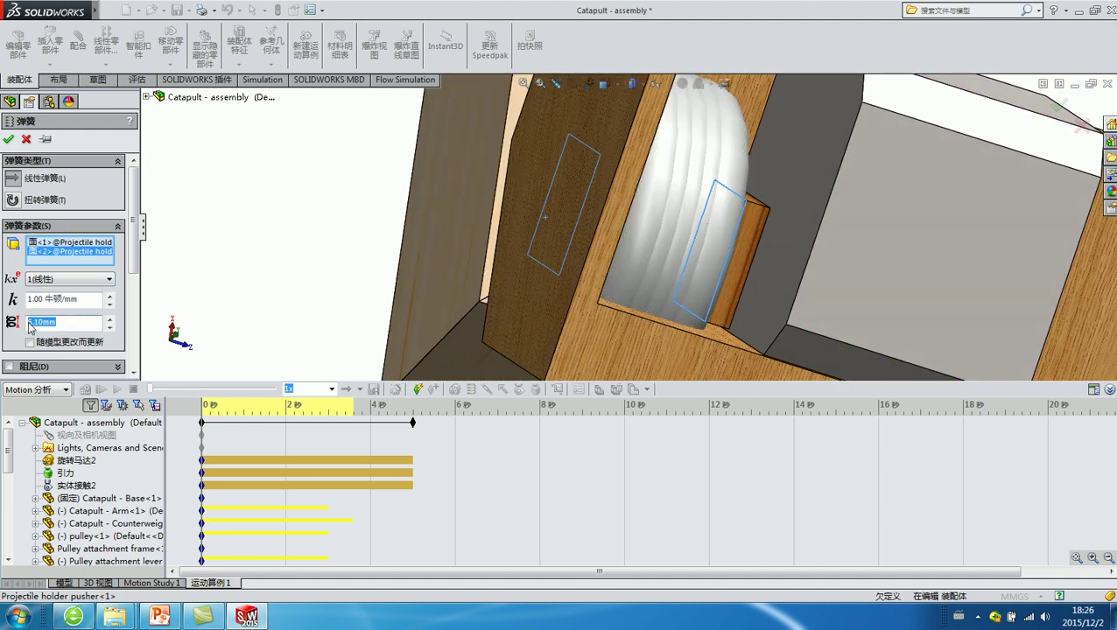
{"action": "type", "text": "6.1"}
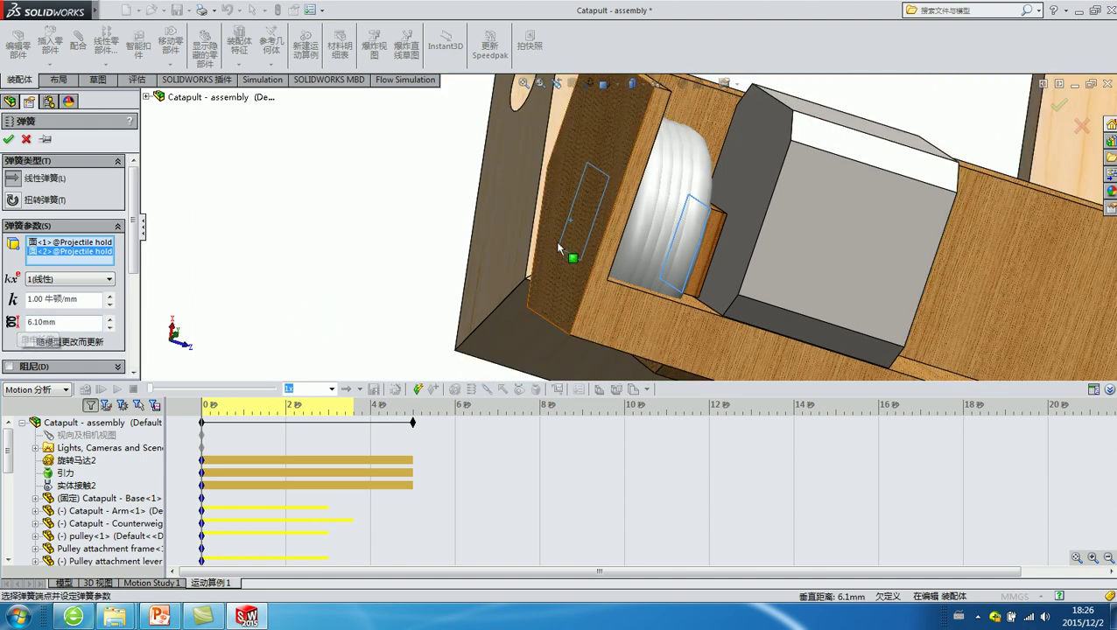
{"action": "middle_click_drag", "start_coordinate": [569, 250], "coordinate": [582, 203]}
{"action": "key", "text": "ctrl+8"}
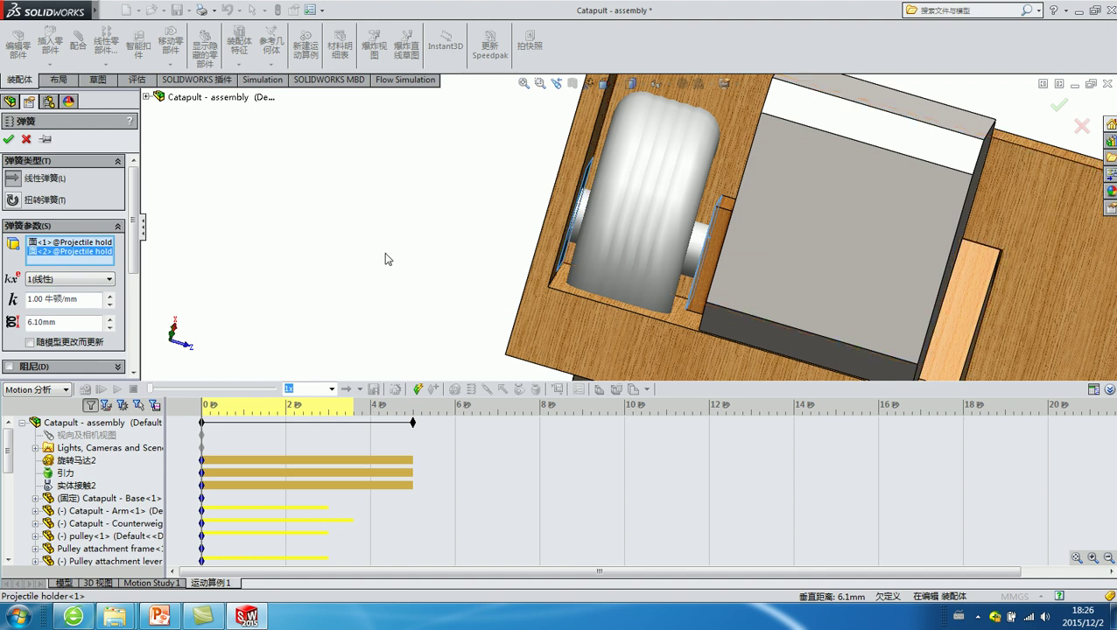
{"action": "double_click", "coordinate": [72, 324]}
{"action": "type", "text": "13"}
{"action": "key", "text": "Return"}
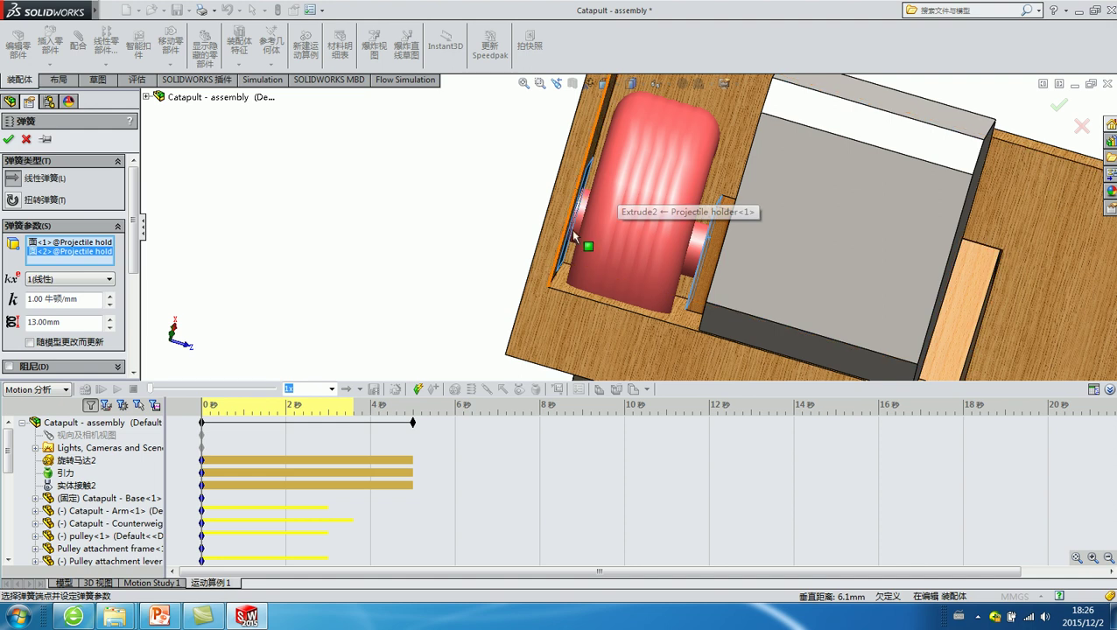
{"action": "double_click", "coordinate": [65, 322]}
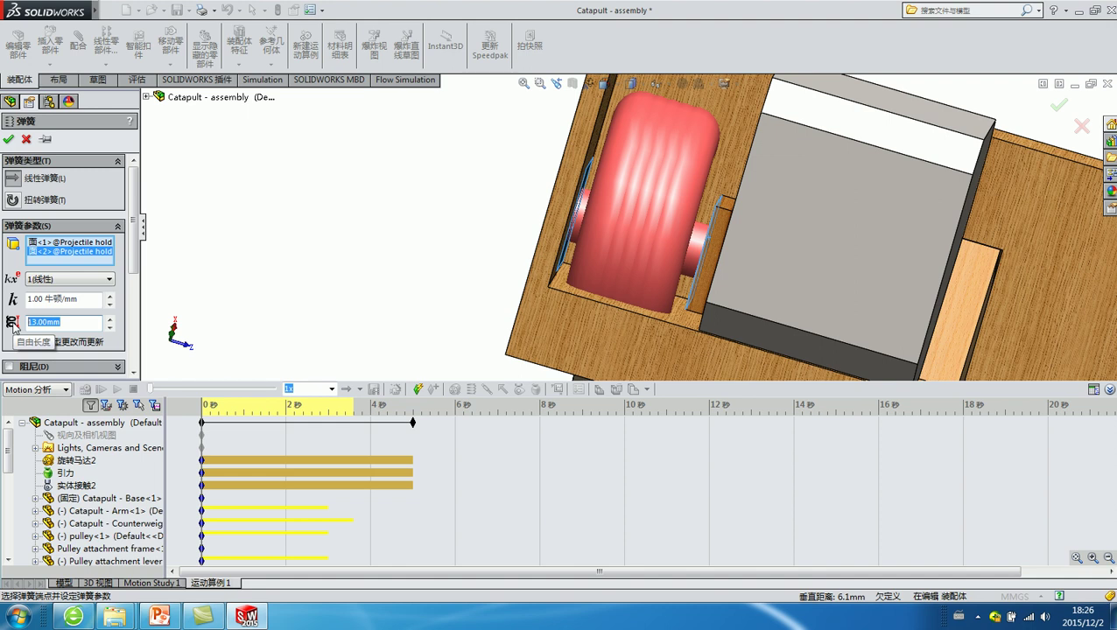
{"action": "left_click", "coordinate": [317, 274]}
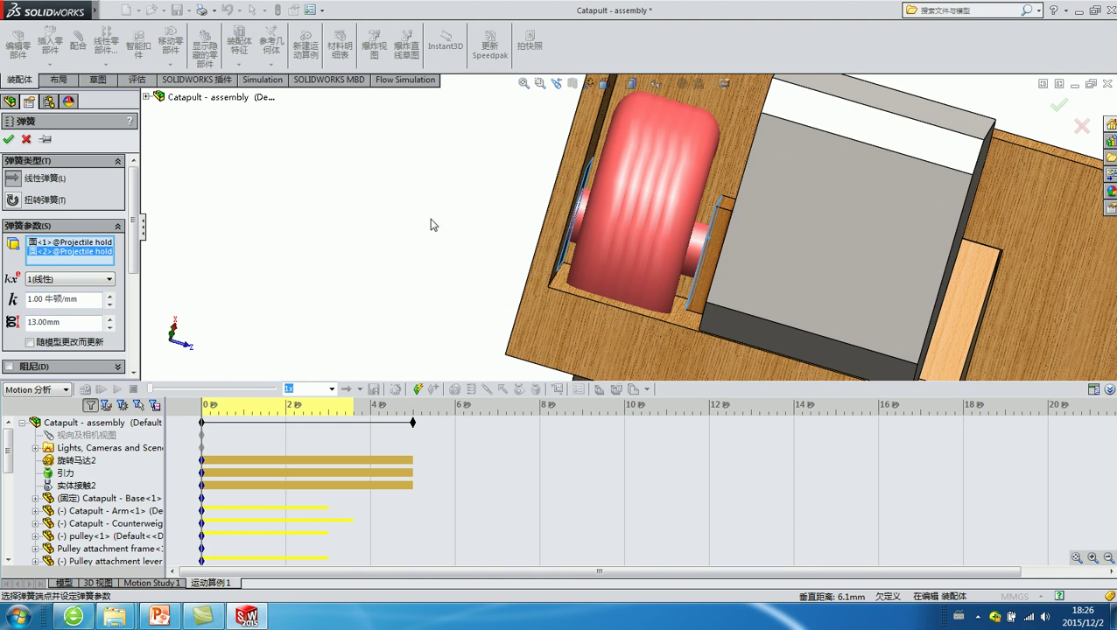
Step: Review the lesson slides in PowerPoint, then return to the spring settings
{"action": "scroll", "coordinate": [774, 257], "scroll_direction": "up", "scroll_amount": 3}
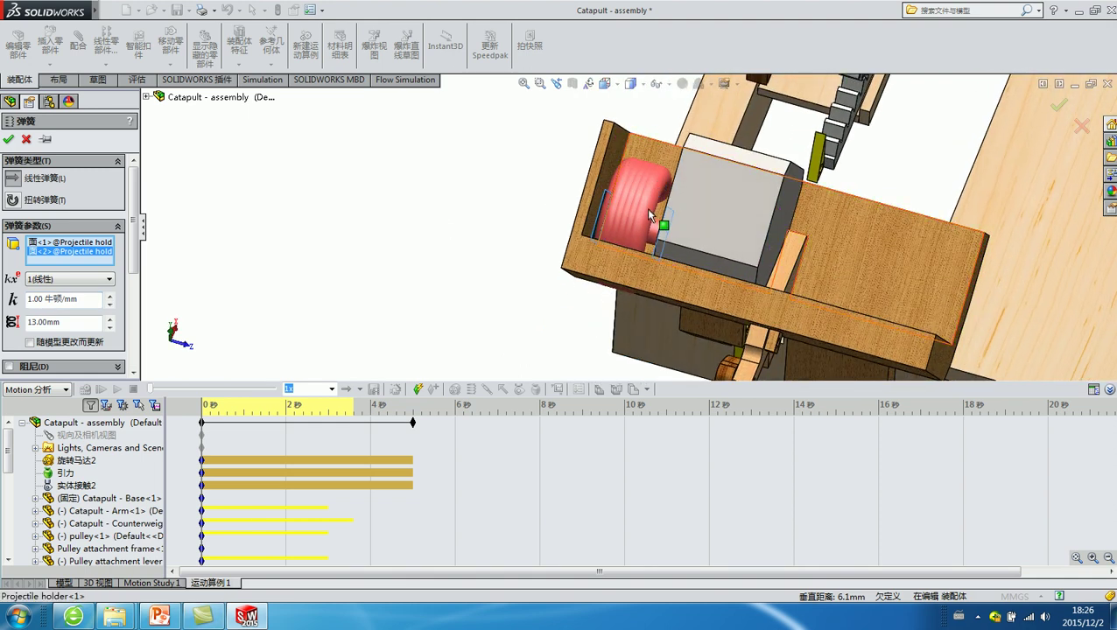
{"action": "scroll", "coordinate": [646, 207], "scroll_direction": "down", "scroll_amount": 2}
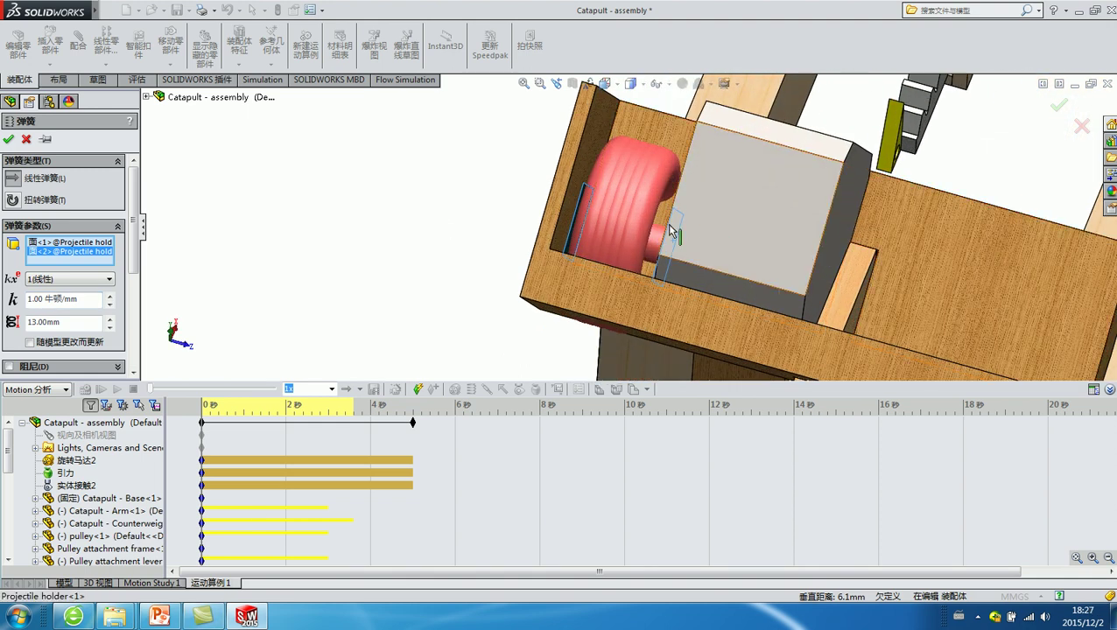
{"action": "left_click", "coordinate": [160, 616]}
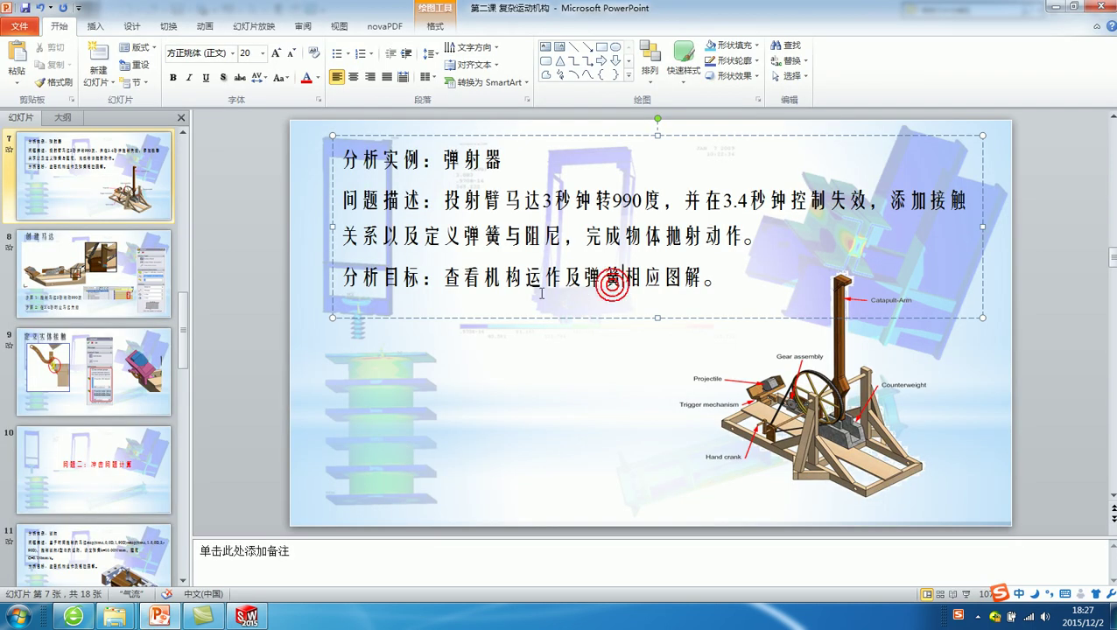
{"action": "scroll", "coordinate": [541, 294], "scroll_direction": "down", "scroll_amount": 1}
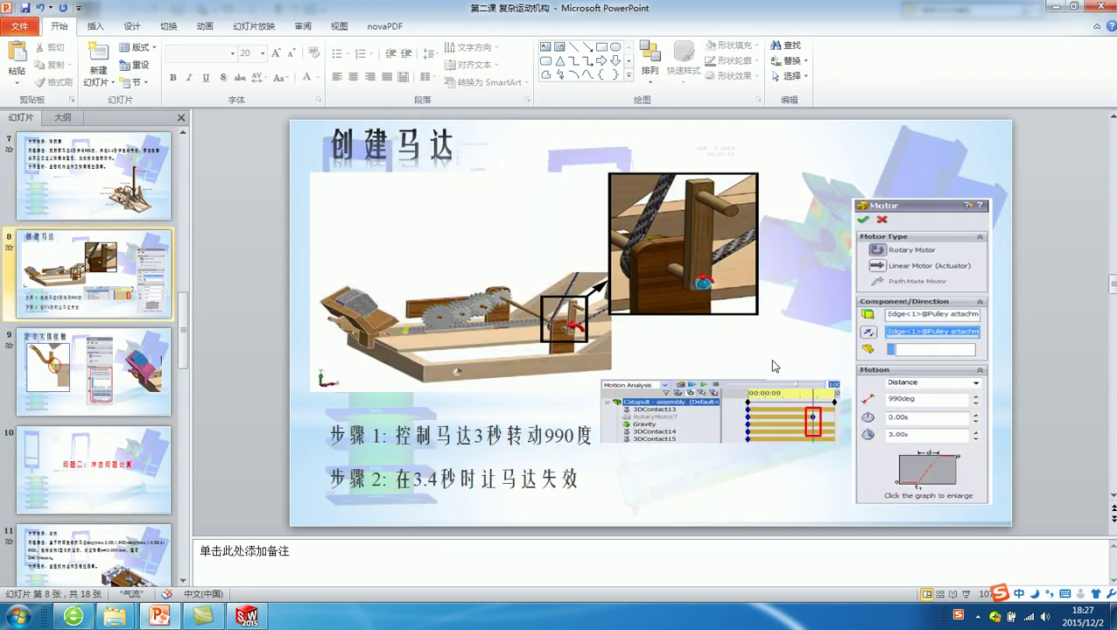
{"action": "scroll", "coordinate": [773, 366], "scroll_direction": "down", "scroll_amount": 1}
{"action": "scroll", "coordinate": [602, 343], "scroll_direction": "down", "scroll_amount": 1}
{"action": "scroll", "coordinate": [616, 346], "scroll_direction": "down", "scroll_amount": 1}
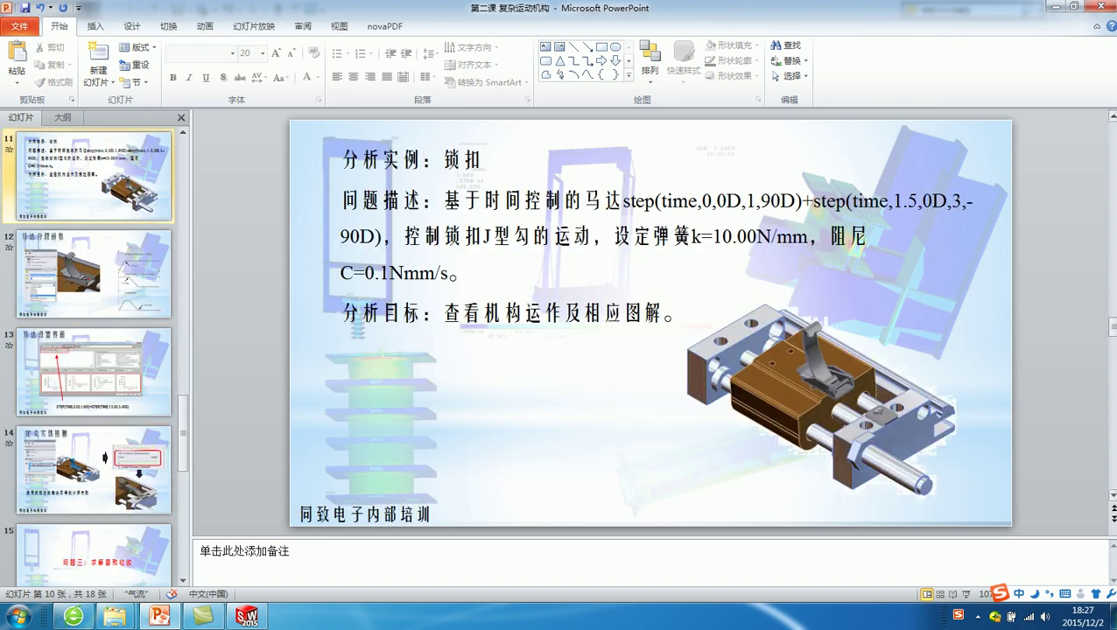
{"action": "left_click", "coordinate": [1052, 6]}
{"action": "left_click", "coordinate": [474, 232]}
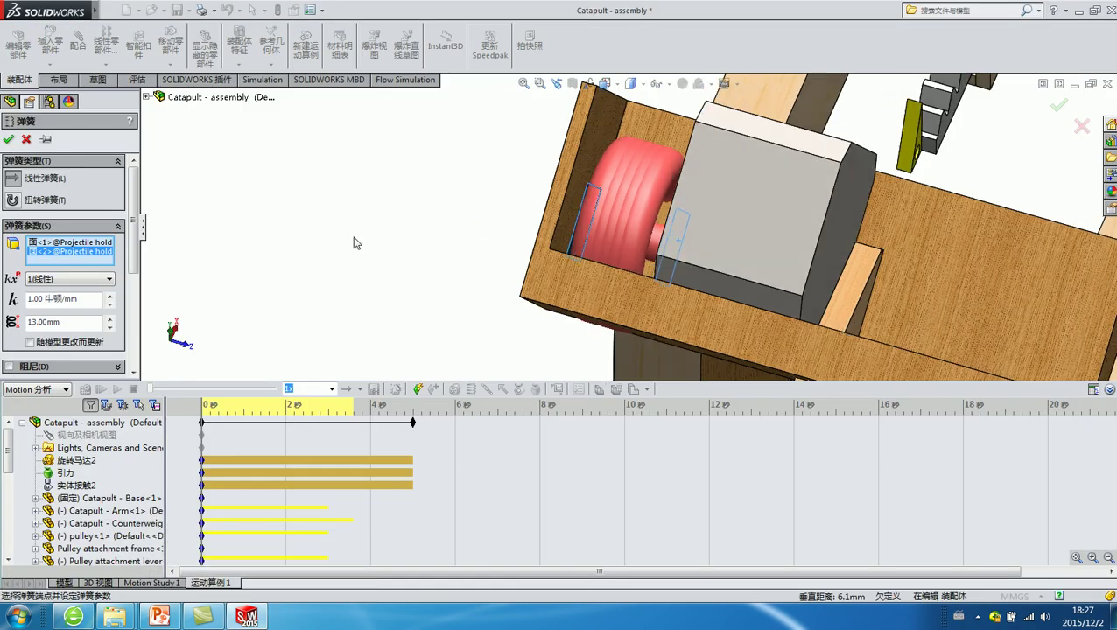
Step: Set the spring constant to 0.15 N/mm, create 线性弹簧2, and select contact 实体接触2
{"action": "double_click", "coordinate": [49, 299]}
{"action": "left_click", "coordinate": [48, 300]}
{"action": "left_click_drag", "start_coordinate": [47, 299], "coordinate": [19, 303]}
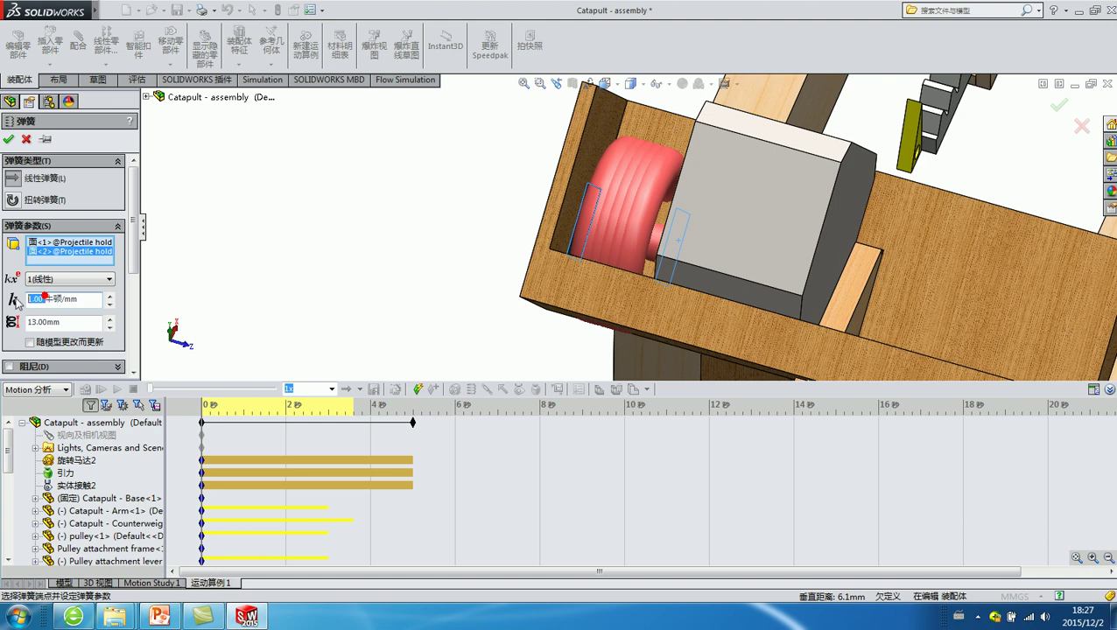
{"action": "type", "text": "0.15"}
{"action": "key", "text": "Return"}
{"action": "left_click", "coordinate": [8, 139]}
{"action": "left_click", "coordinate": [393, 219]}
{"action": "left_click", "coordinate": [88, 487]}
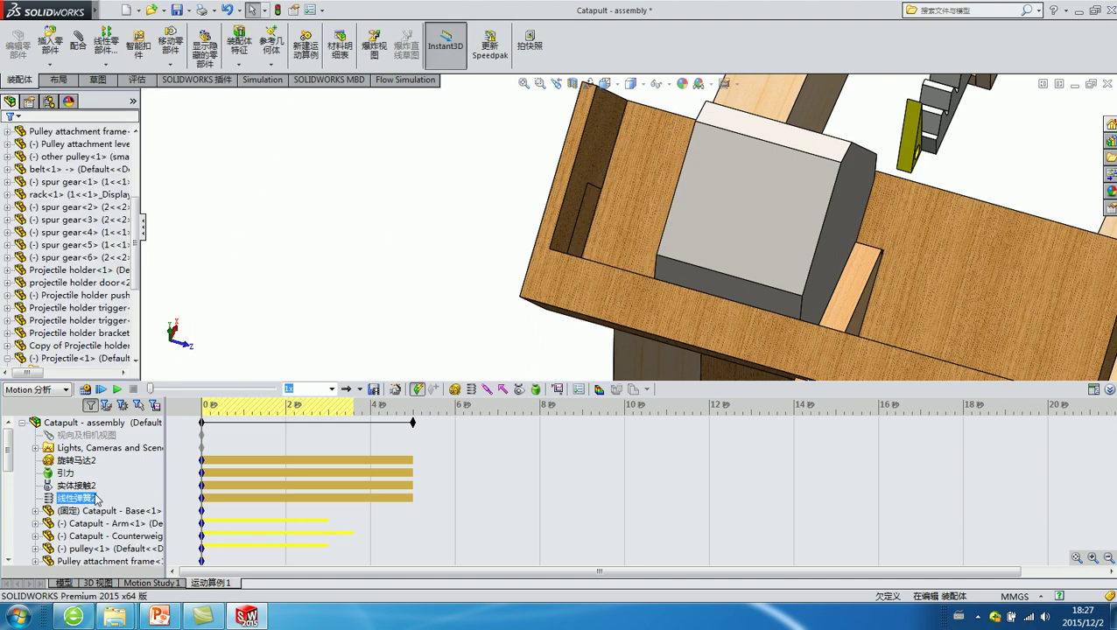
{"action": "right_click", "coordinate": [91, 489]}
{"action": "left_click", "coordinate": [140, 497]}
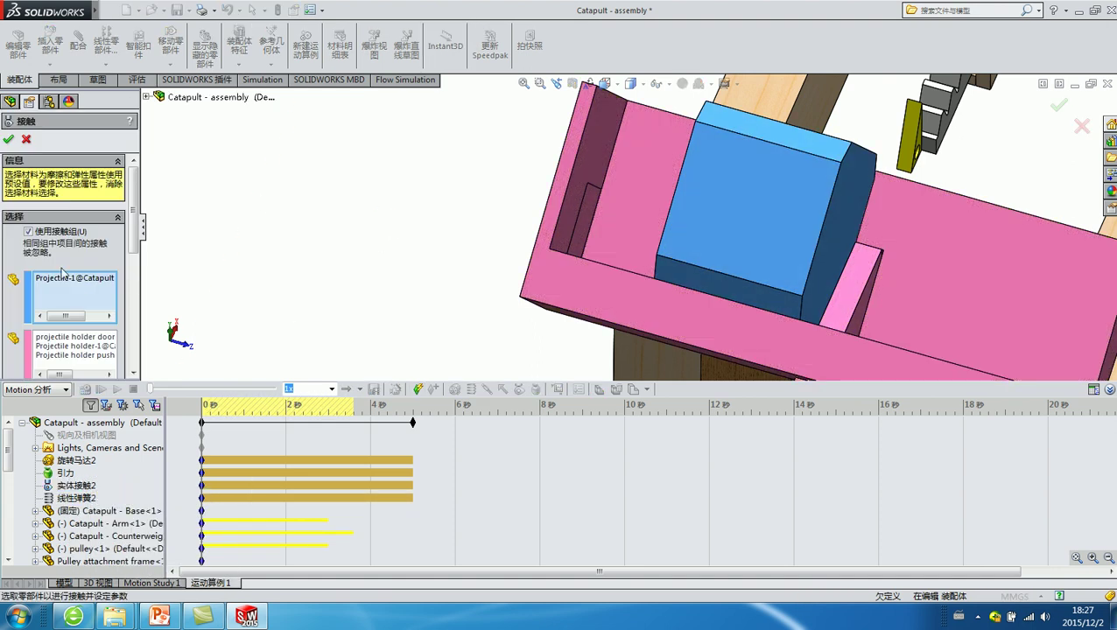
{"action": "scroll", "coordinate": [105, 245], "scroll_direction": "down", "scroll_amount": 4}
{"action": "scroll", "coordinate": [70, 280], "scroll_direction": "down", "scroll_amount": 1}
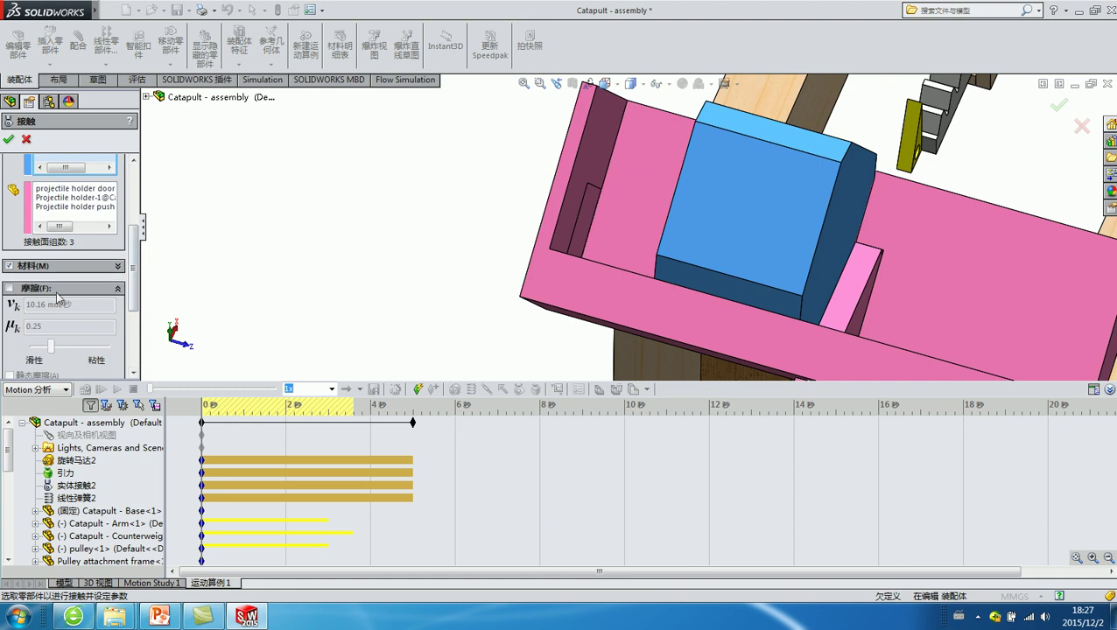
{"action": "scroll", "coordinate": [122, 290], "scroll_direction": "down", "scroll_amount": 5}
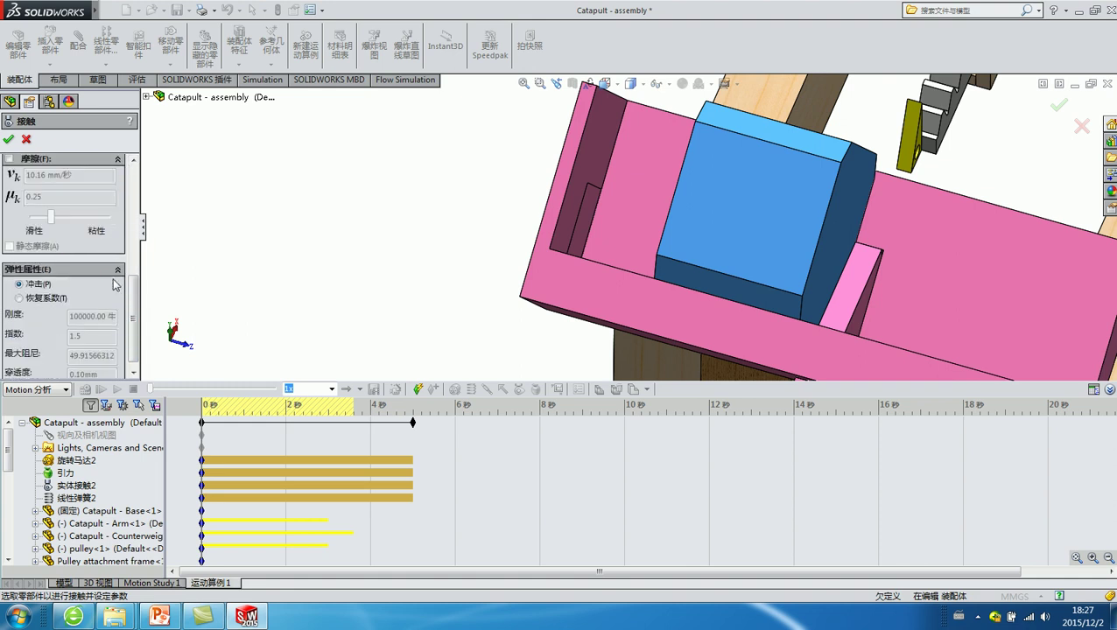
{"action": "scroll", "coordinate": [112, 272], "scroll_direction": "up", "scroll_amount": 8}
{"action": "scroll", "coordinate": [104, 342], "scroll_direction": "down", "scroll_amount": 3}
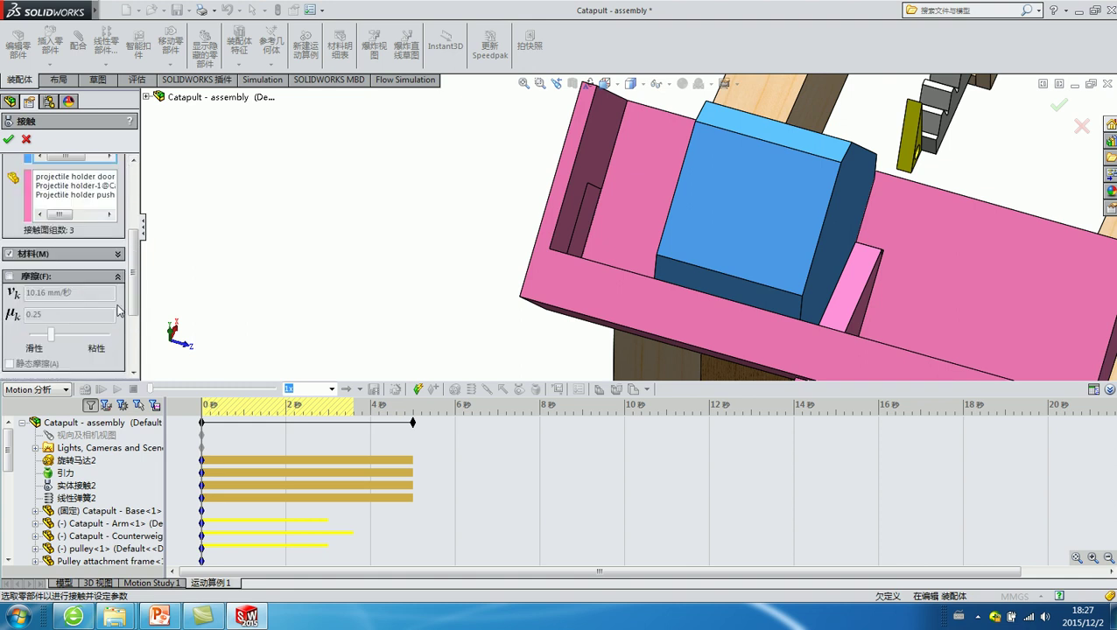
{"action": "left_click", "coordinate": [120, 254]}
{"action": "left_click", "coordinate": [8, 140]}
{"action": "left_click", "coordinate": [284, 218]}
{"action": "left_click", "coordinate": [77, 488]}
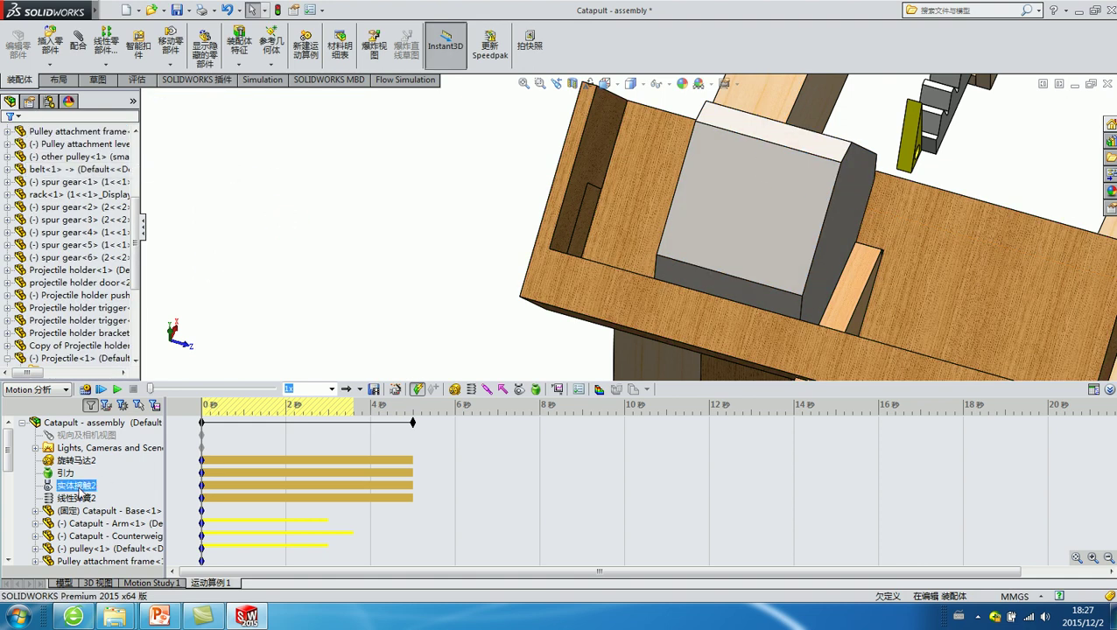
{"action": "right_click", "coordinate": [79, 490]}
{"action": "left_click", "coordinate": [107, 491]}
{"action": "scroll", "coordinate": [41, 301], "scroll_direction": "down", "scroll_amount": 3}
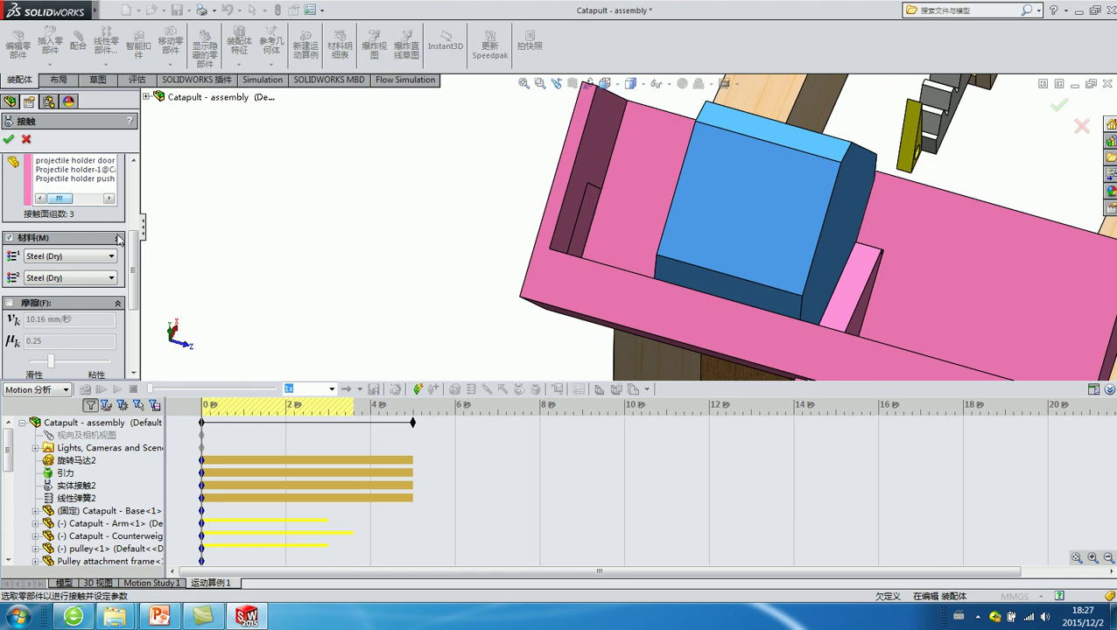
{"action": "middle_click_drag", "start_coordinate": [259, 250], "coordinate": [630, 179]}
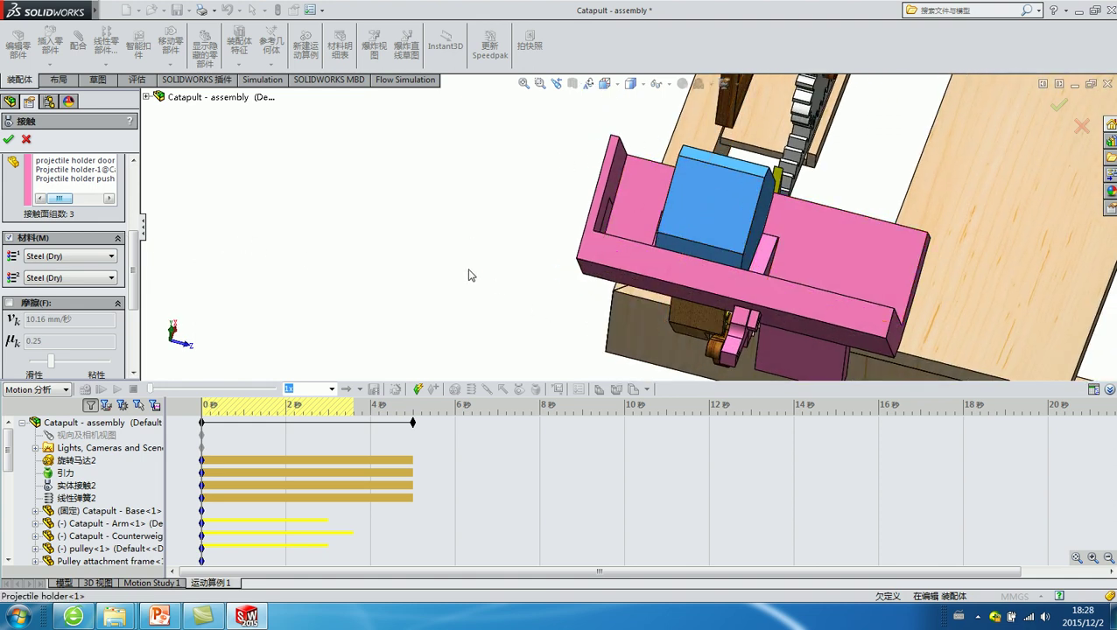
{"action": "scroll", "coordinate": [519, 261], "scroll_direction": "down", "scroll_amount": 1}
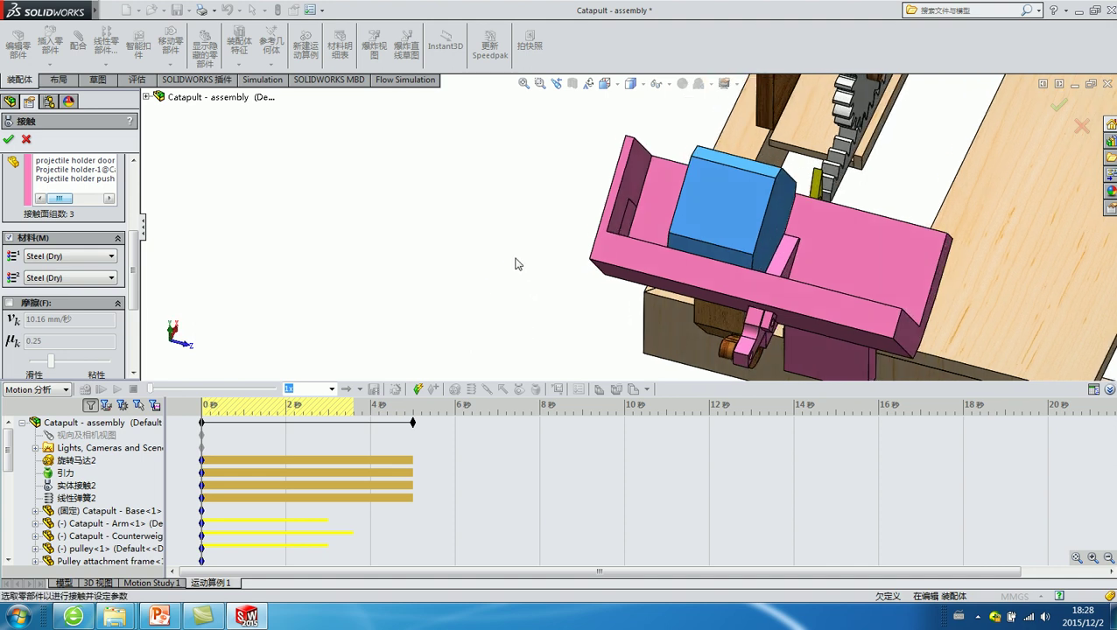
{"action": "scroll", "coordinate": [517, 262], "scroll_direction": "down", "scroll_amount": 1}
{"action": "middle_click_drag", "start_coordinate": [637, 254], "coordinate": [531, 262]}
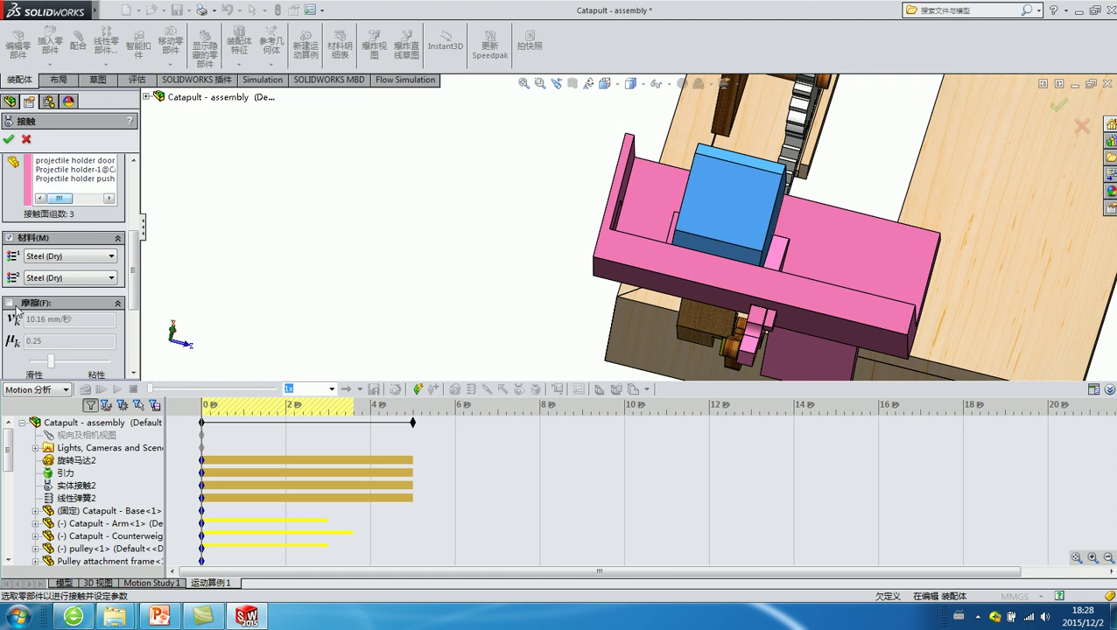
{"action": "left_click", "coordinate": [230, 245]}
Step: Finish the contact definition and select the linear spring 线性弹簧2
{"action": "left_click", "coordinate": [8, 140]}
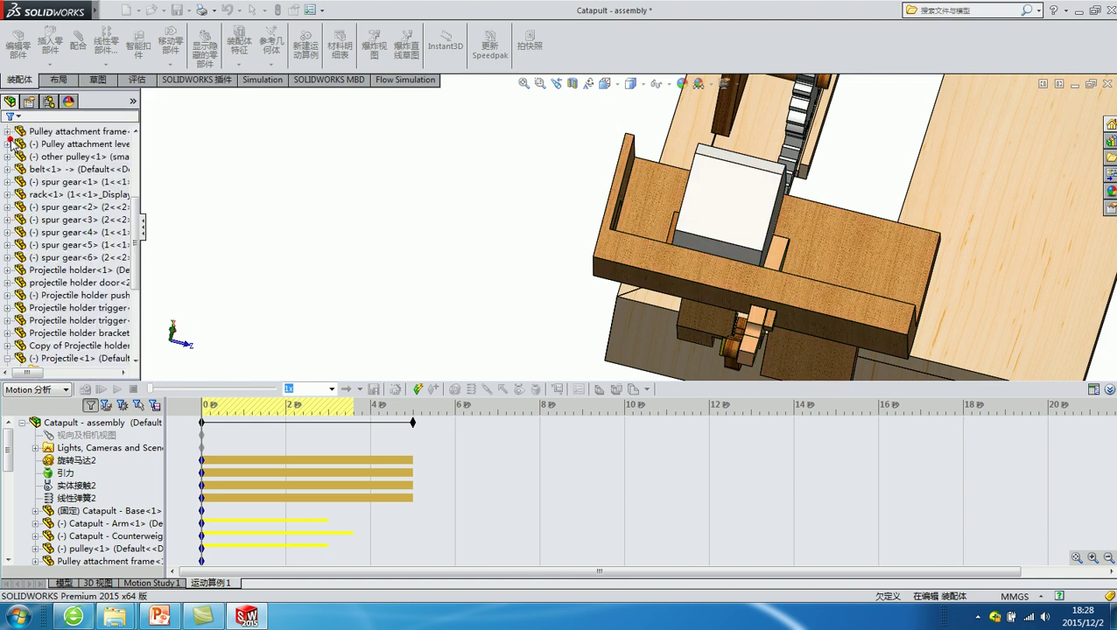
{"action": "left_click", "coordinate": [384, 241]}
{"action": "left_click", "coordinate": [68, 486]}
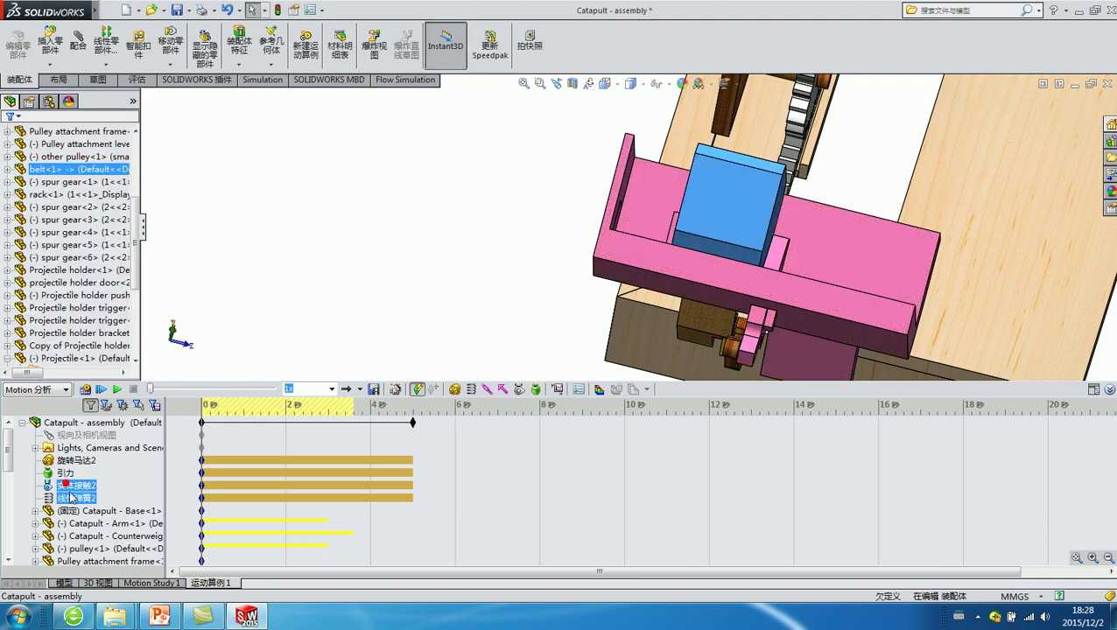
{"action": "left_click", "coordinate": [77, 498]}
{"action": "left_click", "coordinate": [106, 447], "text": "ctrl"}
Step: Calculate the study and close the solver's non-convergence message
{"action": "scroll", "coordinate": [344, 329], "scroll_direction": "up", "scroll_amount": 2}
{"action": "middle_click_drag", "start_coordinate": [344, 329], "coordinate": [349, 282]}
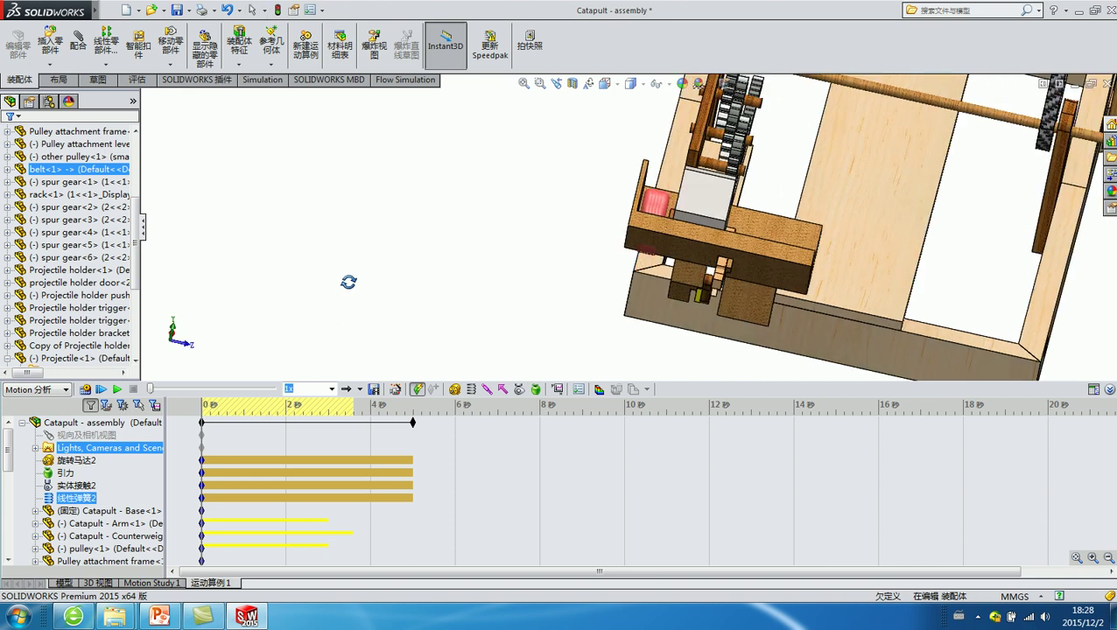
{"action": "scroll", "coordinate": [666, 228], "scroll_direction": "down", "scroll_amount": 3}
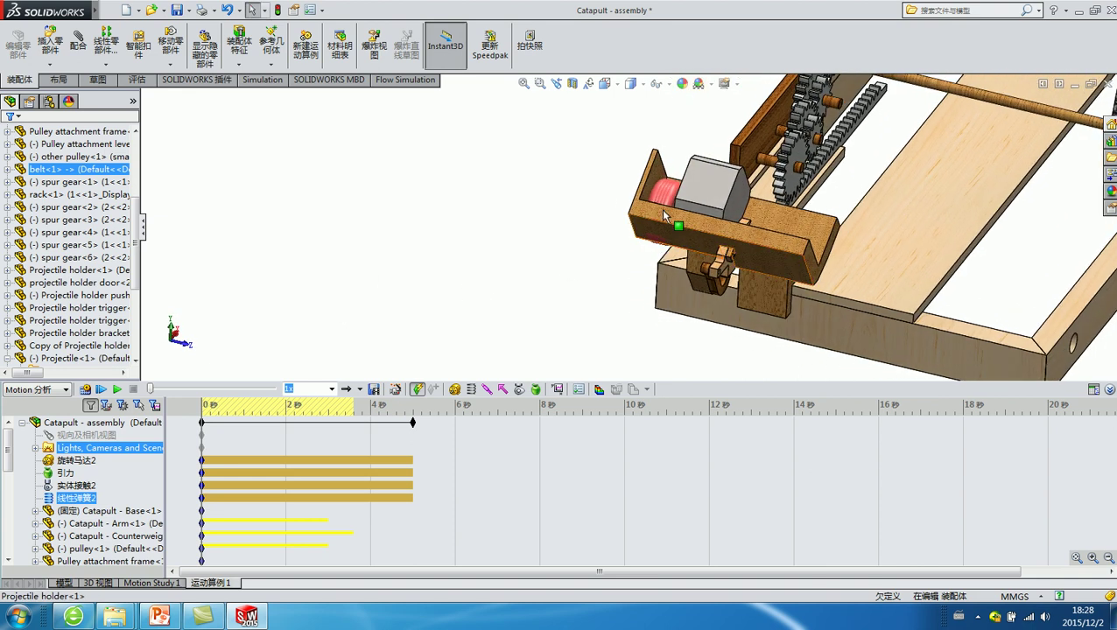
{"action": "left_click", "coordinate": [85, 390]}
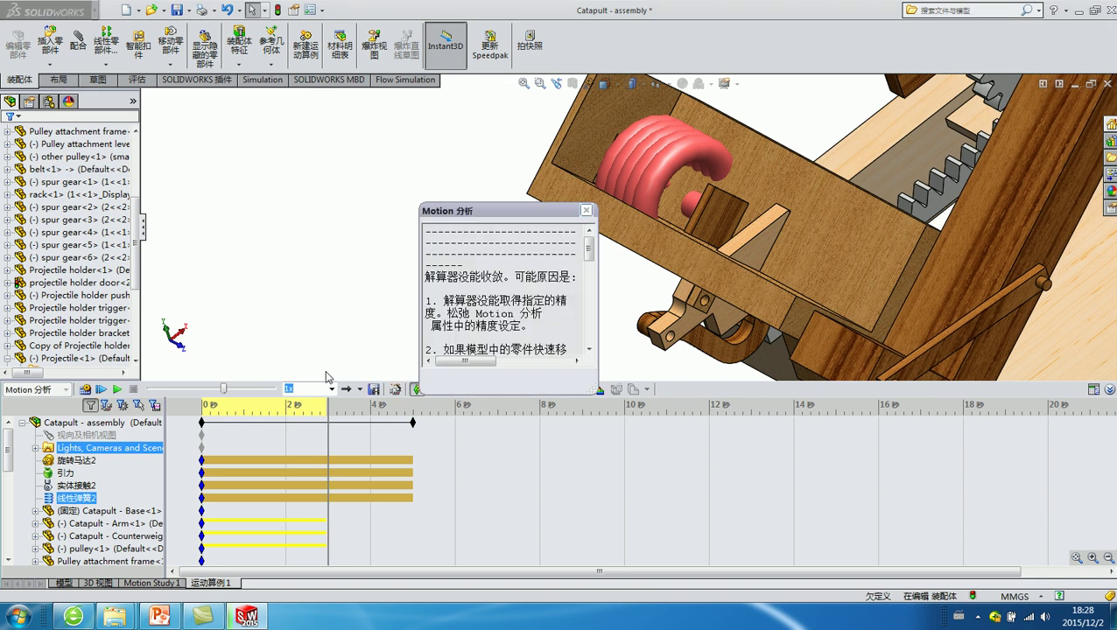
{"action": "left_click", "coordinate": [586, 210]}
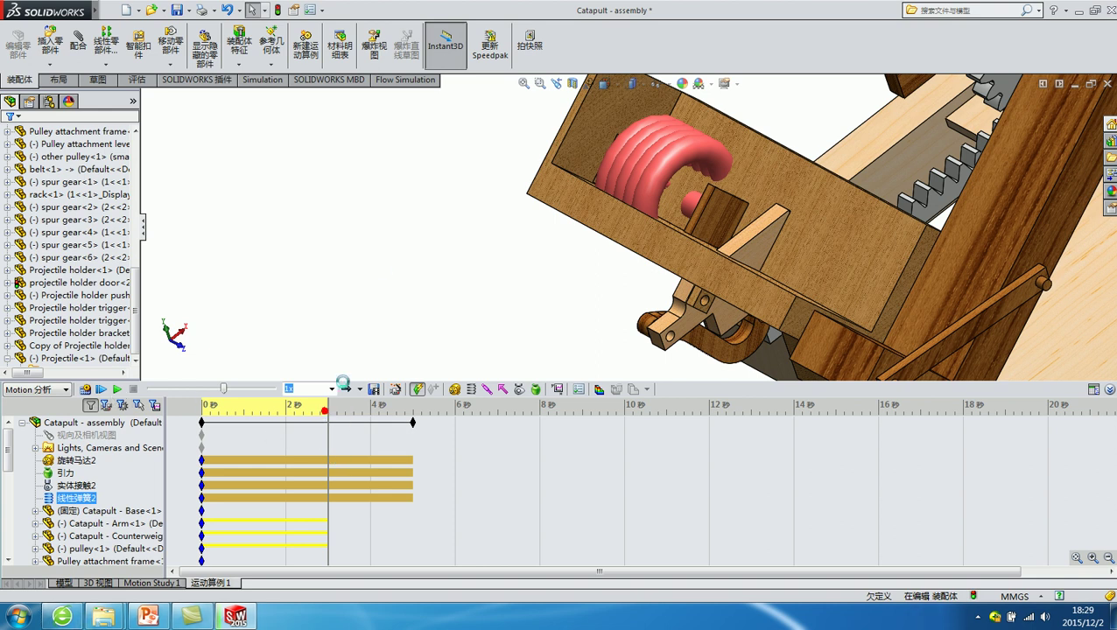
Step: After the freeze, select 线性弹簧2 and save the catapult assembly
{"action": "left_click", "coordinate": [381, 267]}
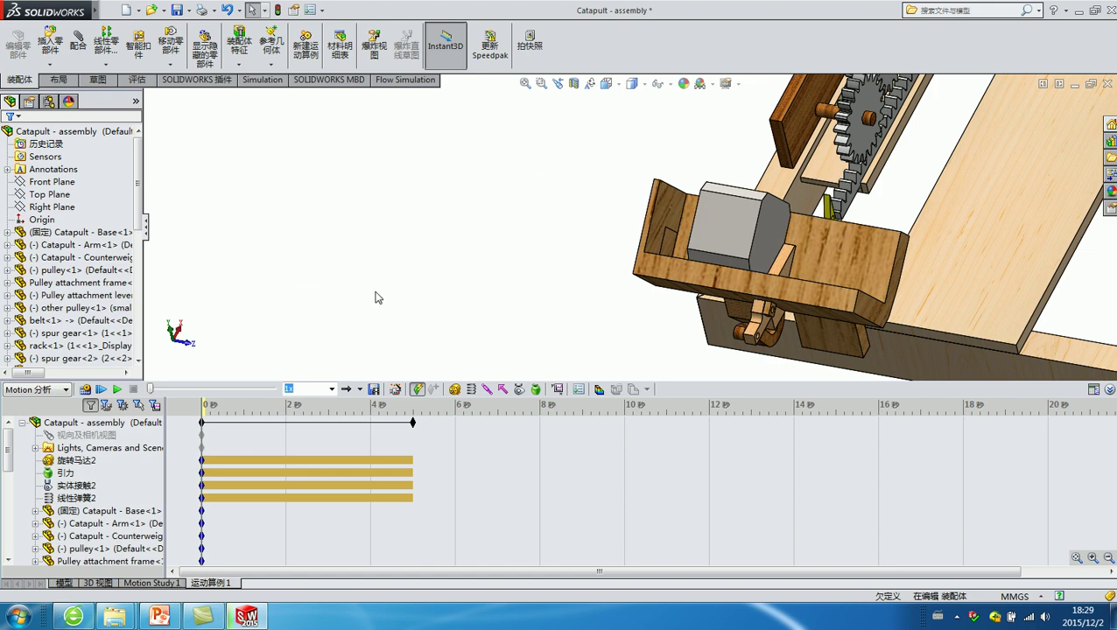
{"action": "mouse_move", "coordinate": [520, 267]}
{"action": "middle_mouse_down"}
{"action": "mouse_move", "coordinate": [738, 265]}
{"action": "mouse_move", "coordinate": [666, 245]}
{"action": "middle_mouse_up"}
{"action": "scroll", "coordinate": [738, 266], "scroll_direction": "down", "scroll_amount": 3}
{"action": "scroll", "coordinate": [666, 245], "scroll_direction": "up", "scroll_amount": 3}
{"action": "scroll", "coordinate": [645, 238], "scroll_direction": "down", "scroll_amount": 4}
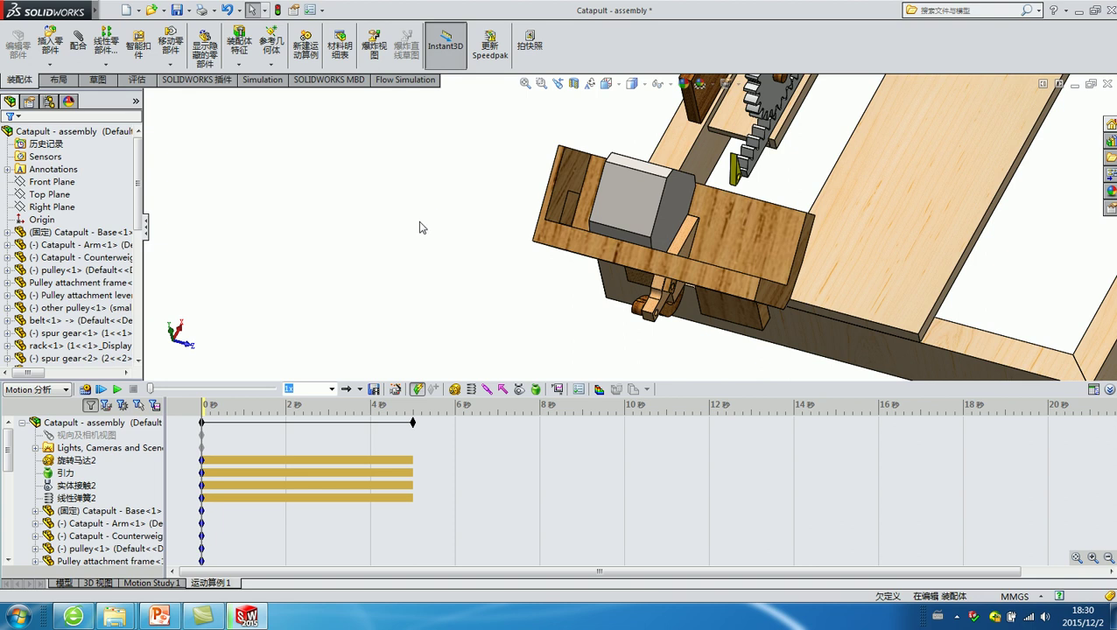
{"action": "left_click", "coordinate": [77, 497]}
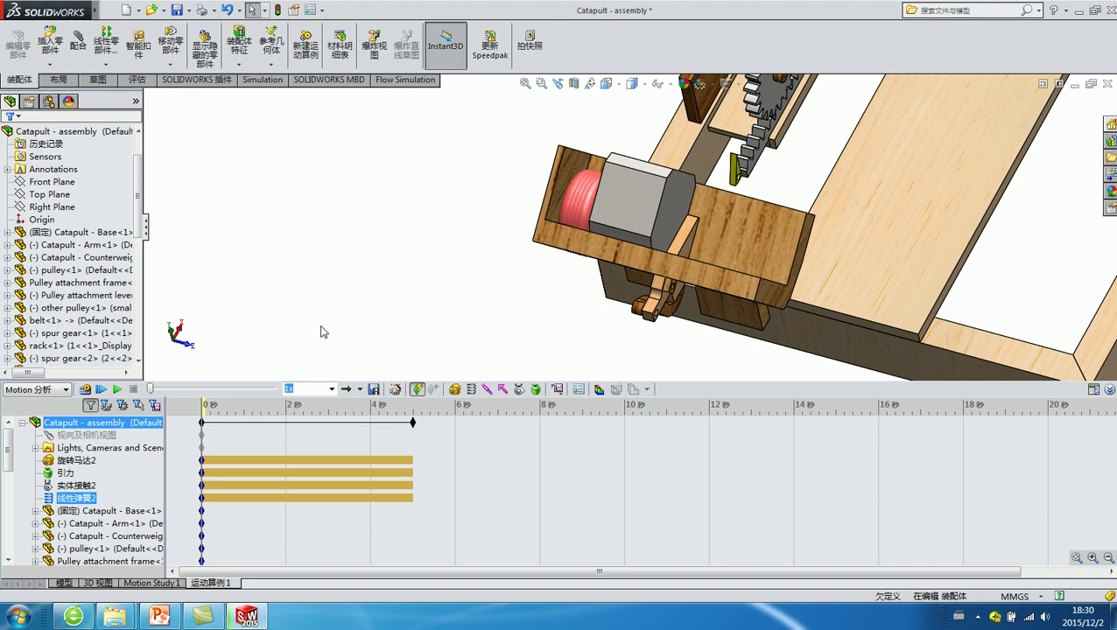
{"action": "left_click", "coordinate": [176, 16]}
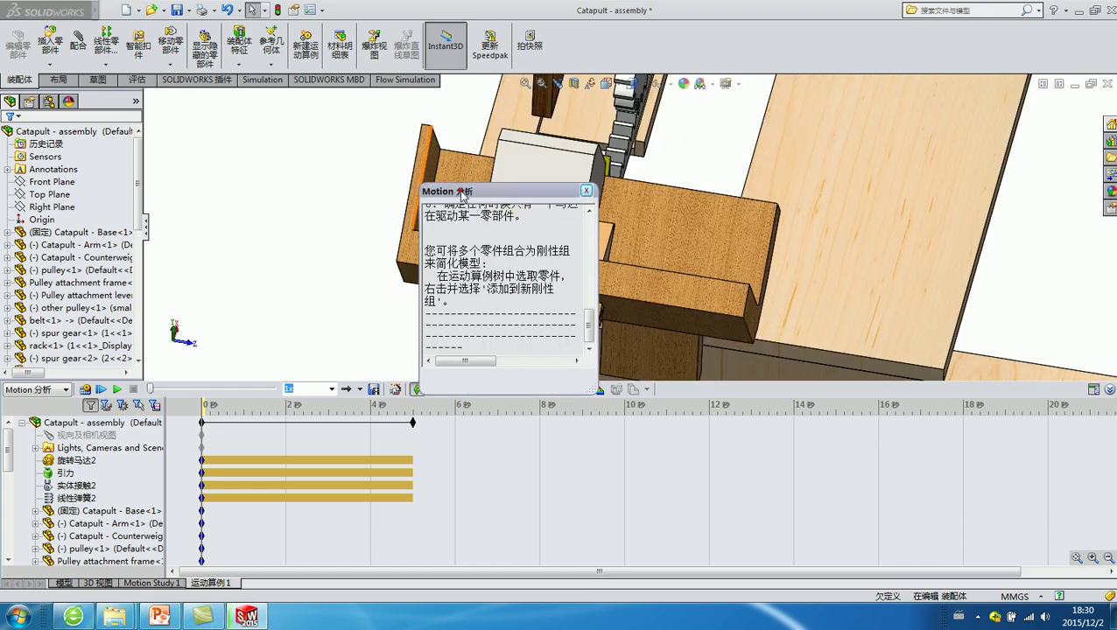
Step: Close the solver message and suppress the linear spring 线性弹簧2
{"action": "left_click_drag", "start_coordinate": [507, 210], "coordinate": [312, 140]}
{"action": "middle_click_drag", "start_coordinate": [648, 229], "coordinate": [401, 243]}
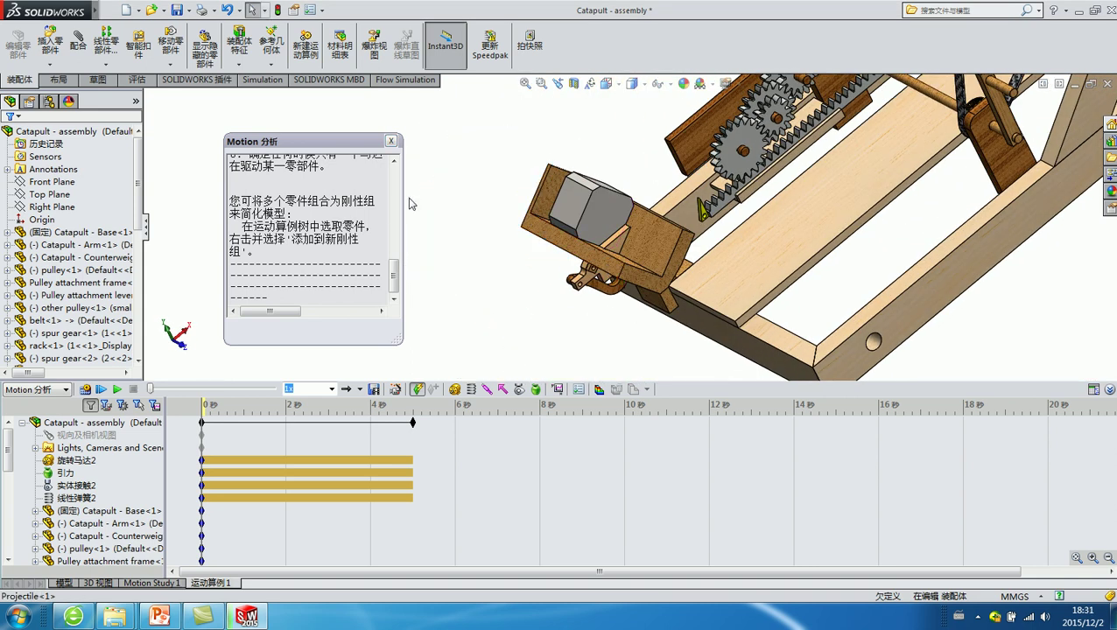
{"action": "left_click", "coordinate": [391, 141]}
{"action": "right_click", "coordinate": [54, 485]}
{"action": "right_click", "coordinate": [53, 498]}
{"action": "left_click", "coordinate": [98, 430]}
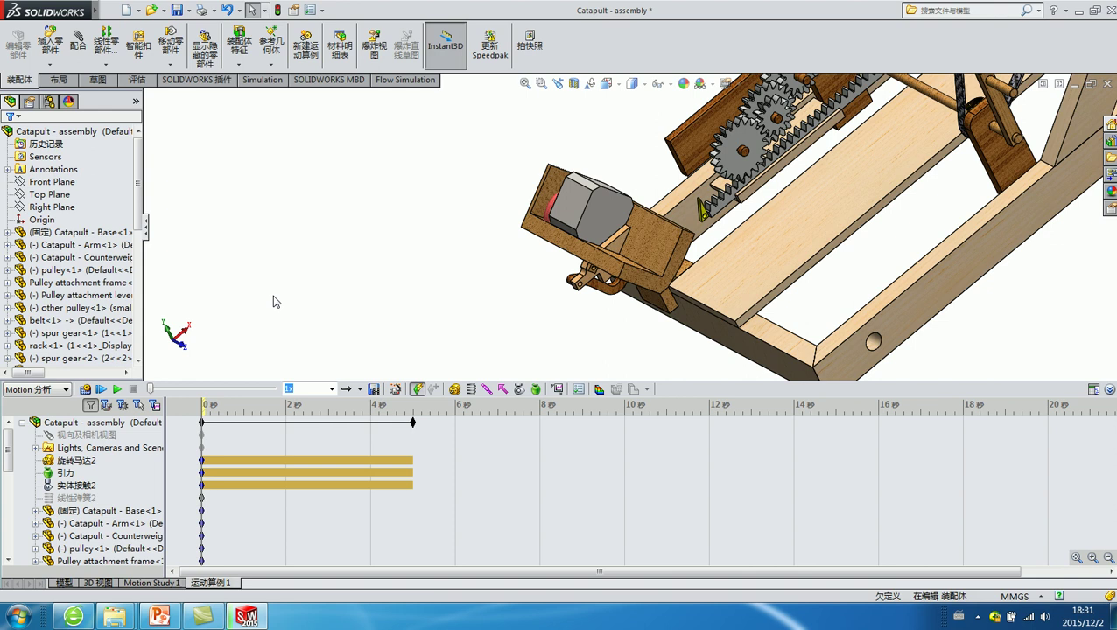
Step: Recalculate the study, then move and enlarge the solver message to show its full text
{"action": "left_click", "coordinate": [365, 295]}
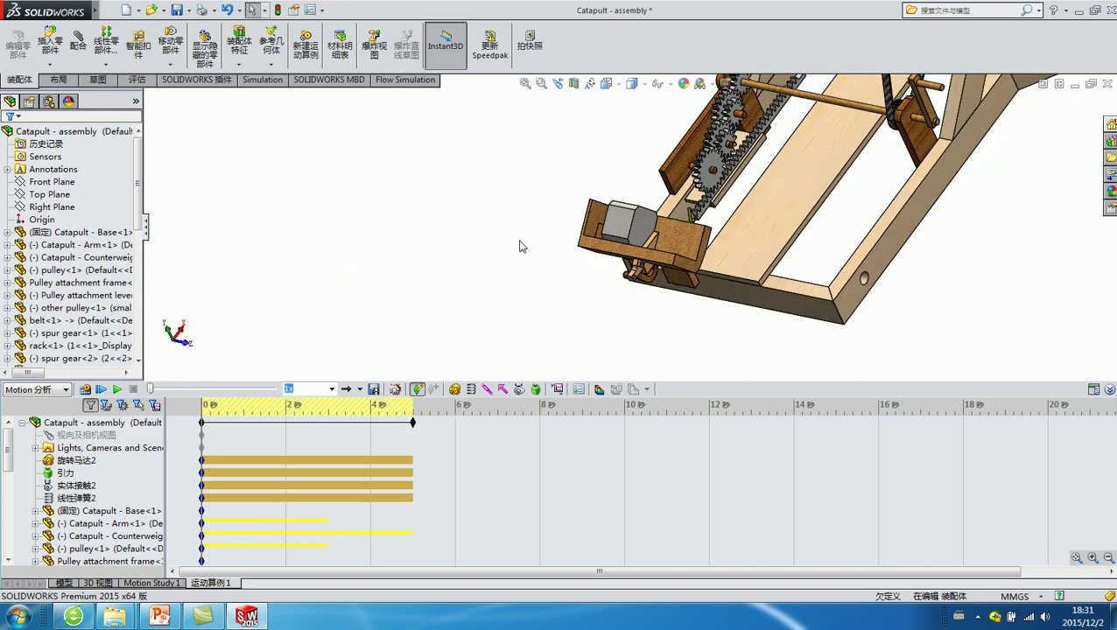
{"action": "scroll", "coordinate": [600, 238], "scroll_direction": "down", "scroll_amount": 2}
{"action": "scroll", "coordinate": [600, 238], "scroll_direction": "down", "scroll_amount": 1}
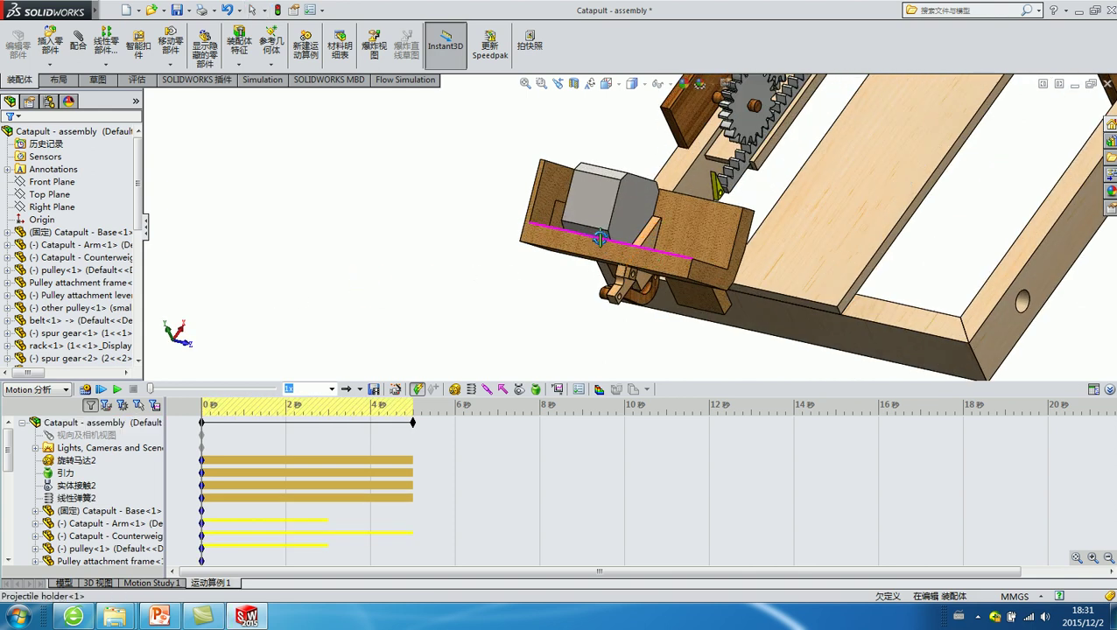
{"action": "left_click", "coordinate": [84, 388]}
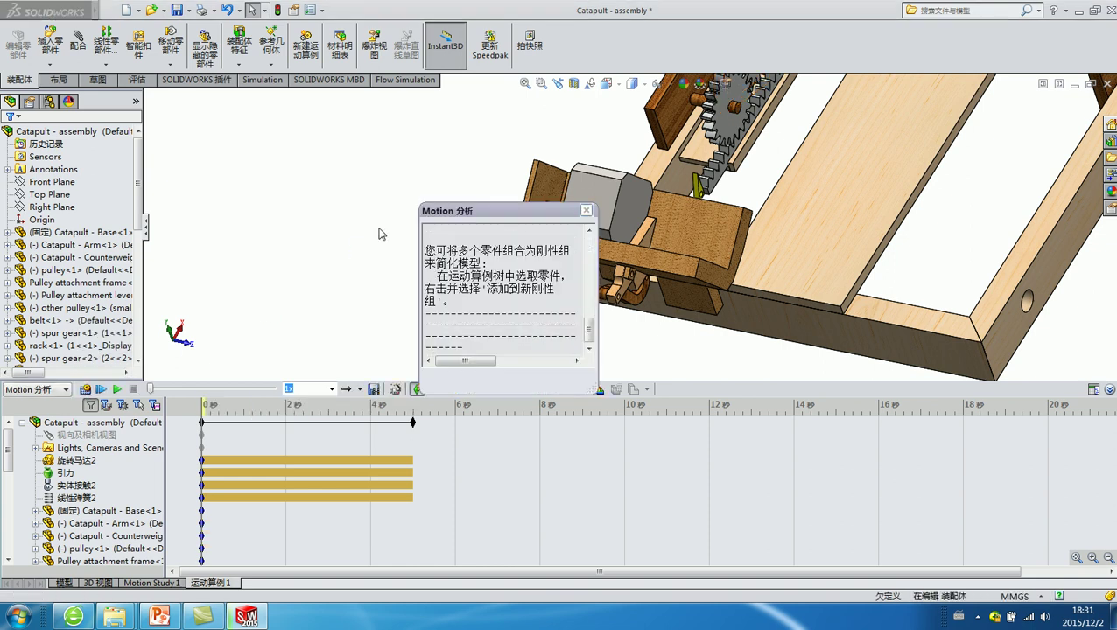
{"action": "left_click_drag", "start_coordinate": [492, 214], "coordinate": [296, 182]}
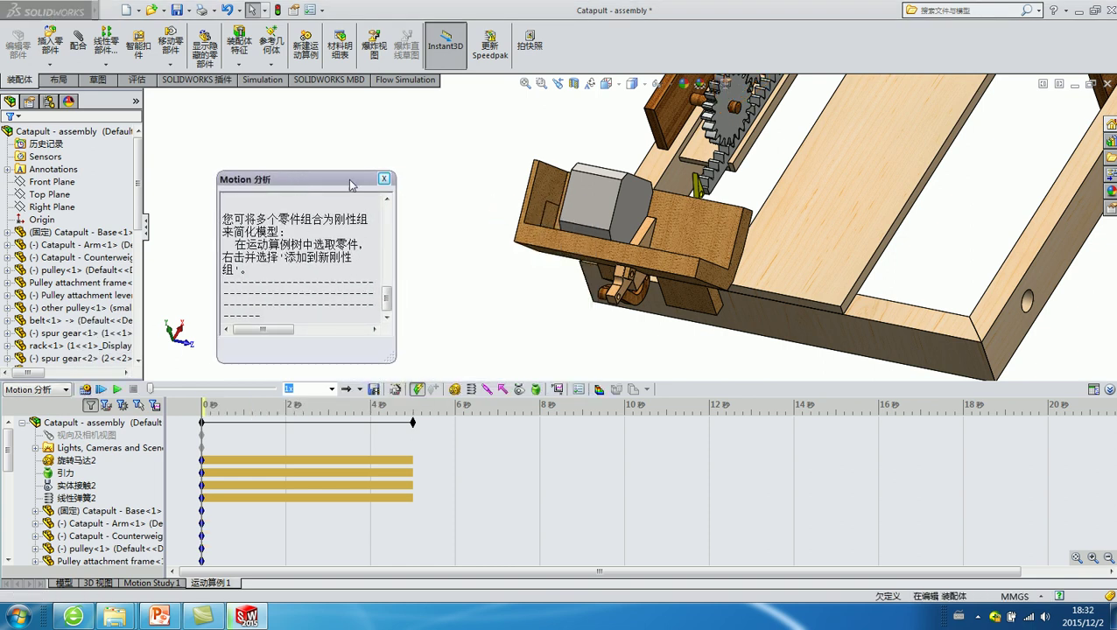
{"action": "mouse_move", "coordinate": [385, 302]}
{"action": "left_mouse_down"}
{"action": "mouse_move", "coordinate": [386, 204]}
{"action": "mouse_move", "coordinate": [385, 302]}
{"action": "left_mouse_up"}
{"action": "left_click_drag", "start_coordinate": [282, 187], "coordinate": [247, 168]}
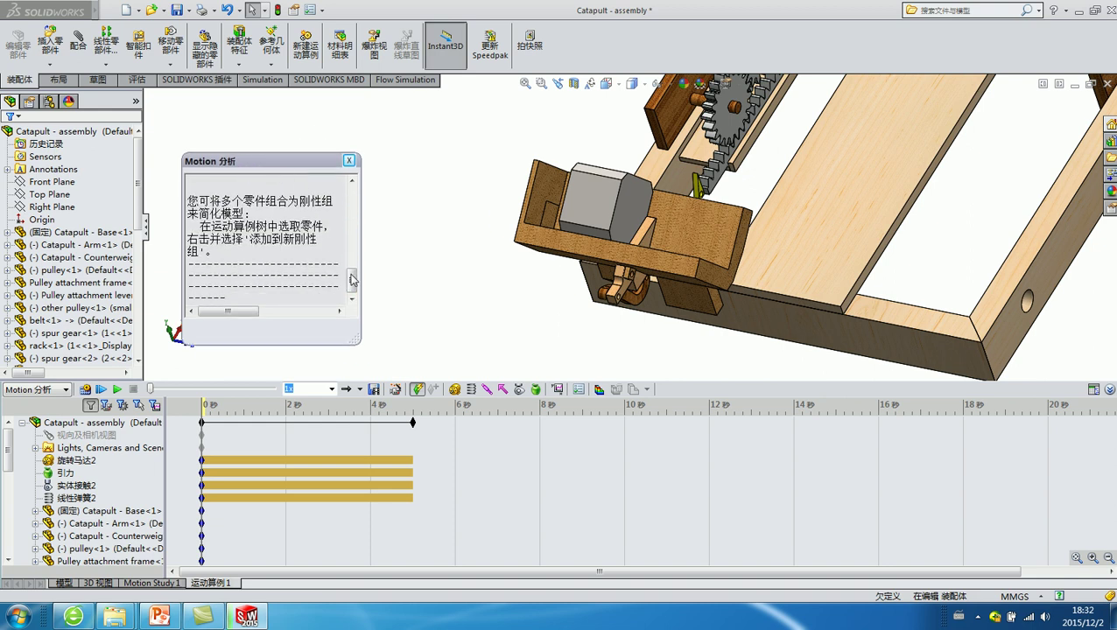
{"action": "left_click_drag", "start_coordinate": [353, 280], "coordinate": [353, 202]}
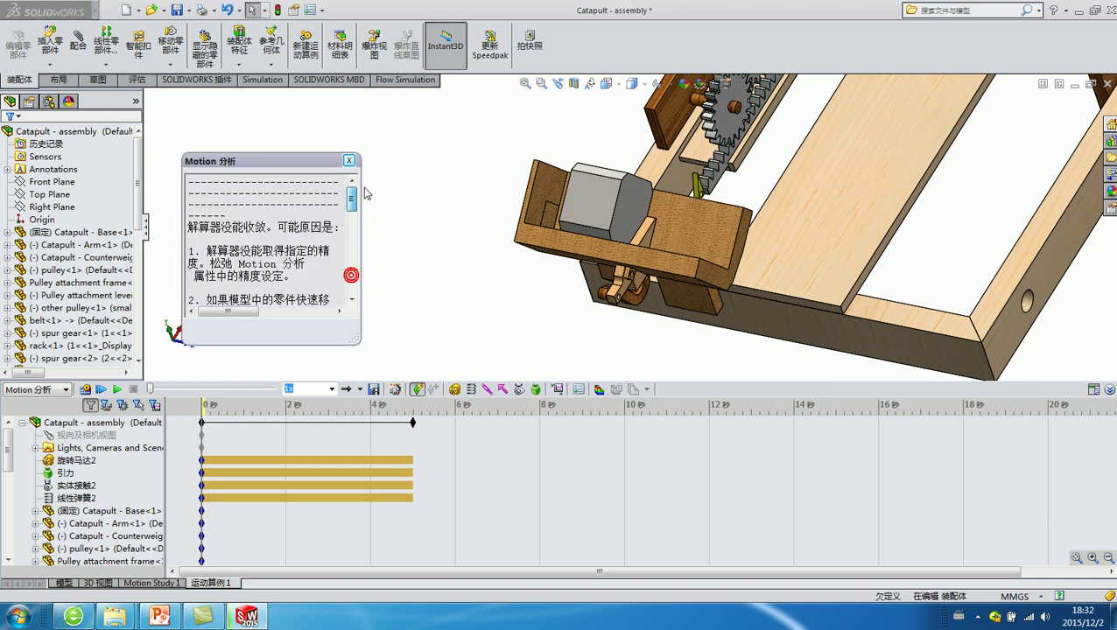
{"action": "left_click", "coordinate": [592, 194]}
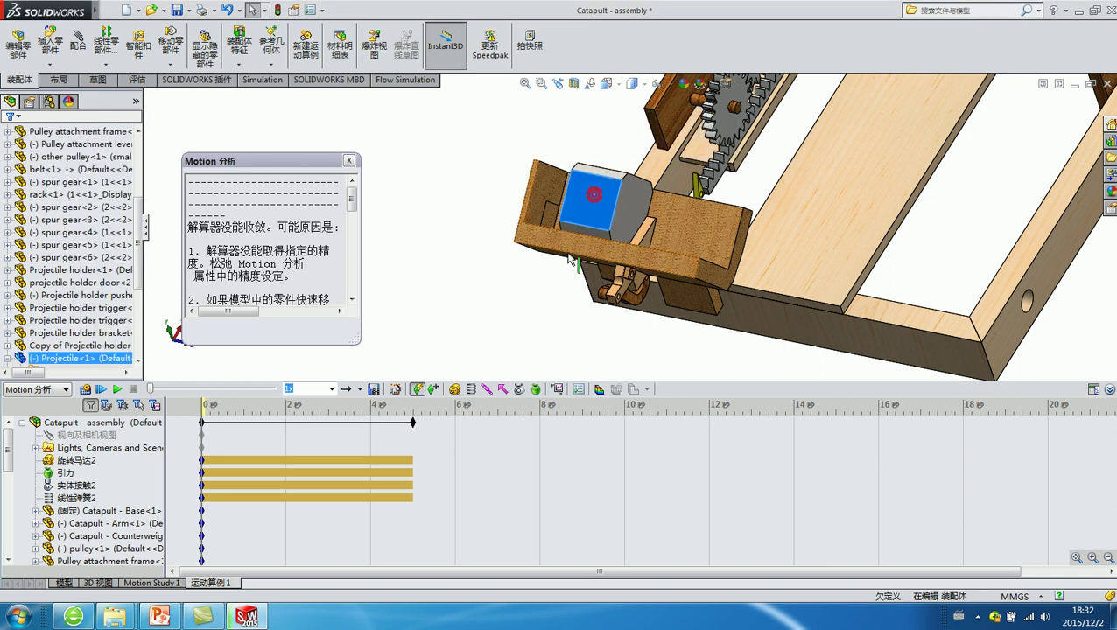
{"action": "left_click", "coordinate": [471, 175]}
{"action": "mouse_move", "coordinate": [357, 341]}
{"action": "left_mouse_down"}
{"action": "mouse_move", "coordinate": [509, 535]}
{"action": "mouse_move", "coordinate": [494, 539]}
{"action": "left_mouse_up"}
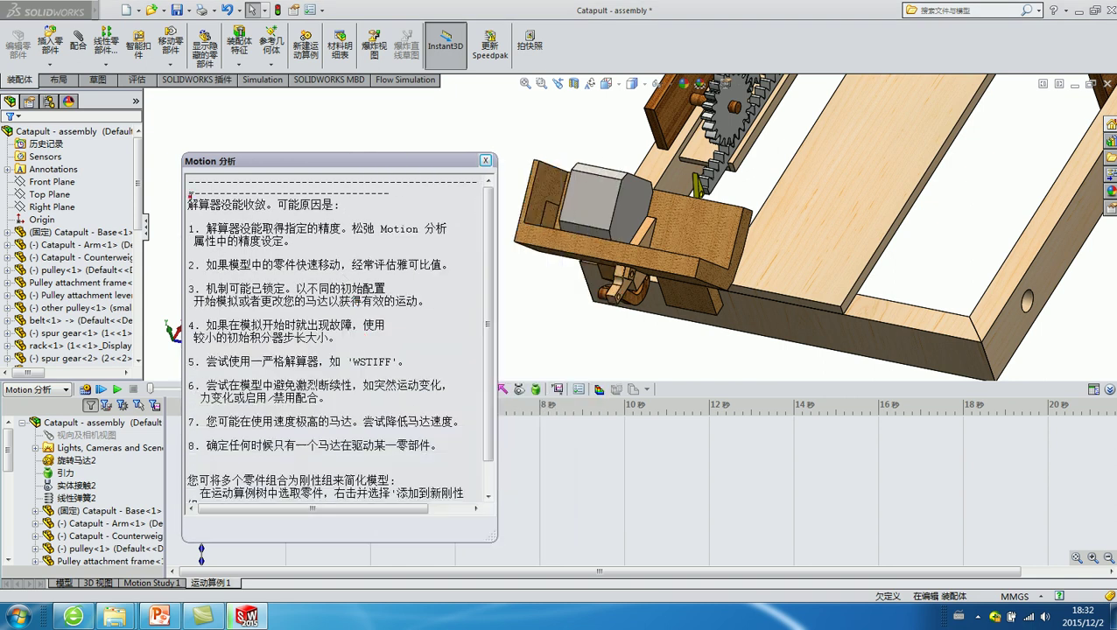
Step: Read through the eight listed non-convergence causes, then close the message
{"action": "left_click_drag", "start_coordinate": [190, 196], "coordinate": [427, 437]}
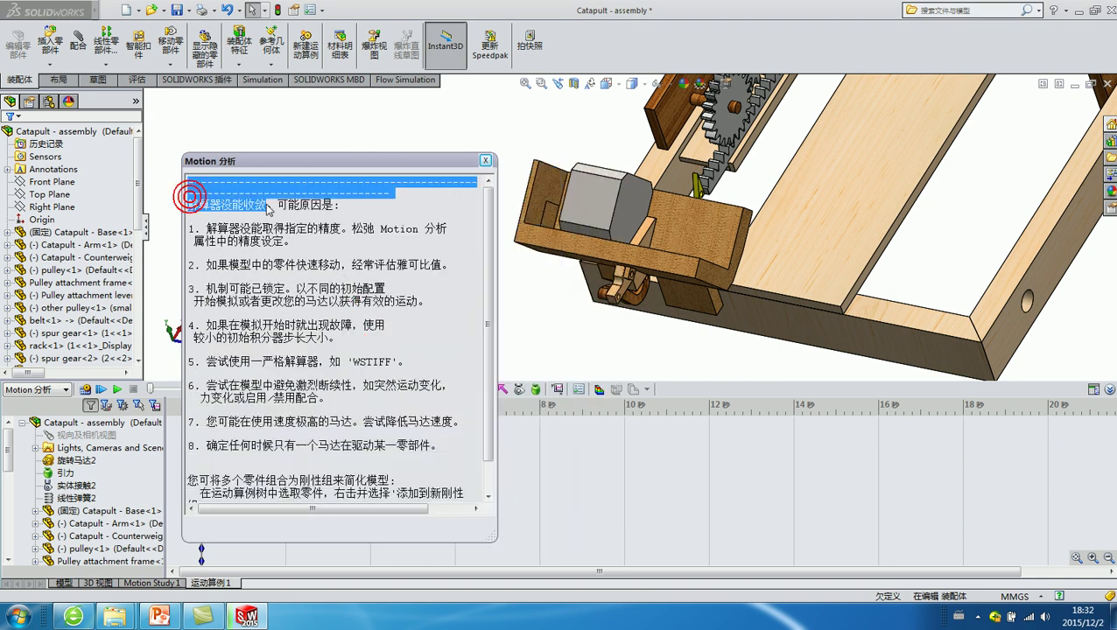
{"action": "left_click", "coordinate": [425, 439]}
{"action": "left_click_drag", "start_coordinate": [191, 200], "coordinate": [464, 297]}
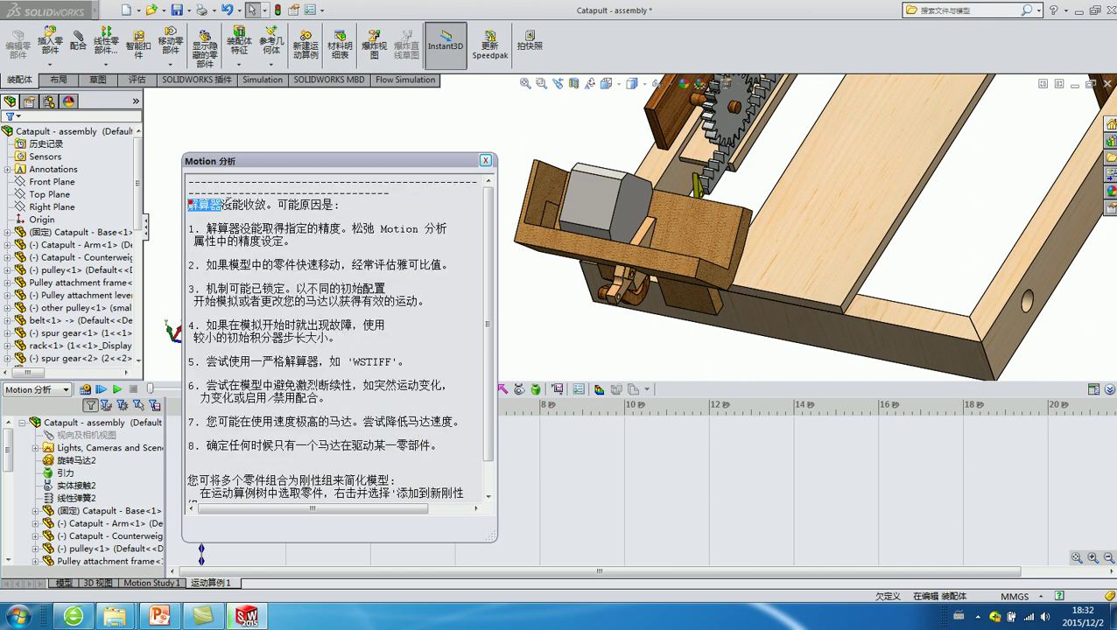
{"action": "left_click", "coordinate": [463, 297]}
{"action": "left_click_drag", "start_coordinate": [192, 204], "coordinate": [453, 449]}
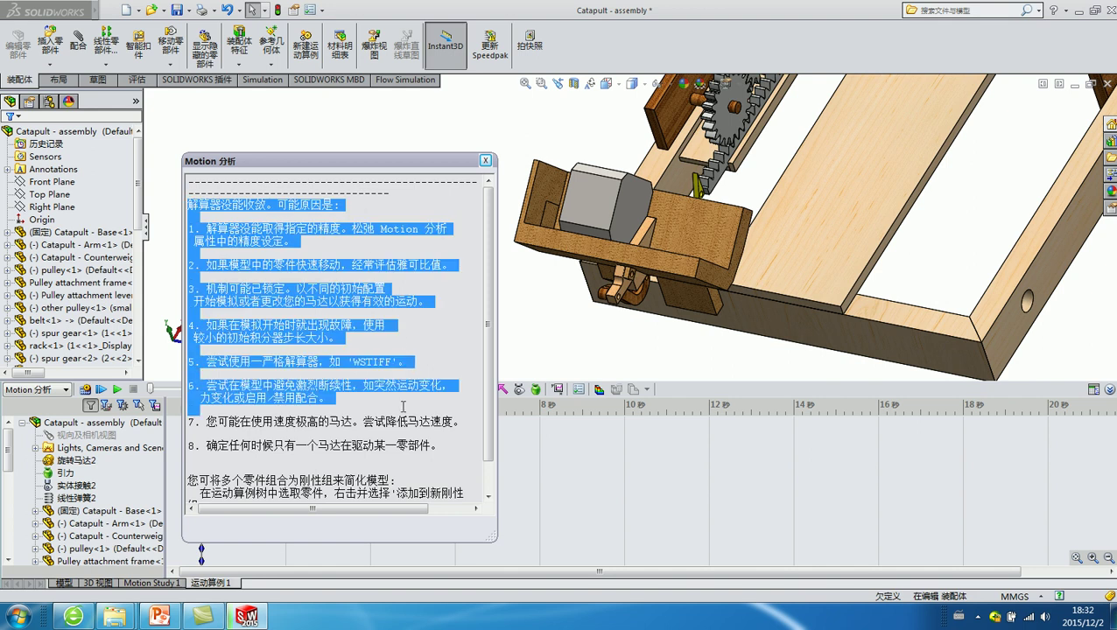
{"action": "left_click", "coordinate": [453, 449]}
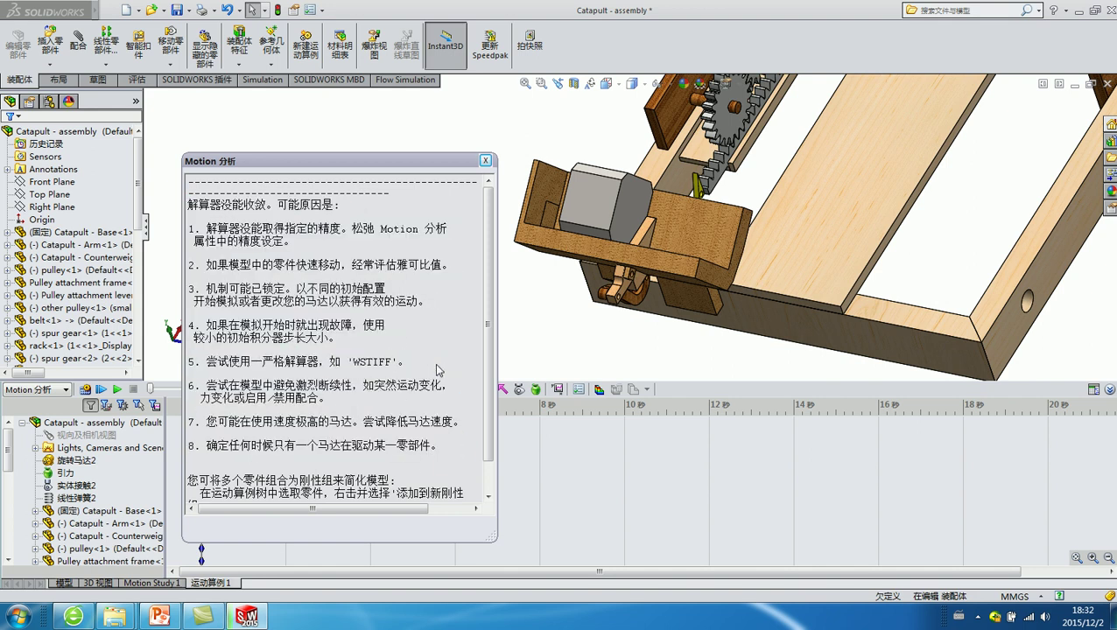
{"action": "scroll", "coordinate": [434, 363], "scroll_direction": "down", "scroll_amount": 1}
{"action": "scroll", "coordinate": [434, 363], "scroll_direction": "up", "scroll_amount": 1}
{"action": "double_click", "coordinate": [322, 210]}
{"action": "mouse_move", "coordinate": [324, 210]}
{"action": "left_mouse_down"}
{"action": "mouse_move", "coordinate": [190, 194]}
{"action": "mouse_move", "coordinate": [319, 228]}
{"action": "left_mouse_up"}
{"action": "left_click", "coordinate": [336, 210]}
{"action": "left_click", "coordinate": [323, 228]}
{"action": "left_click_drag", "start_coordinate": [232, 270], "coordinate": [455, 266]}
{"action": "left_click", "coordinate": [481, 161]}
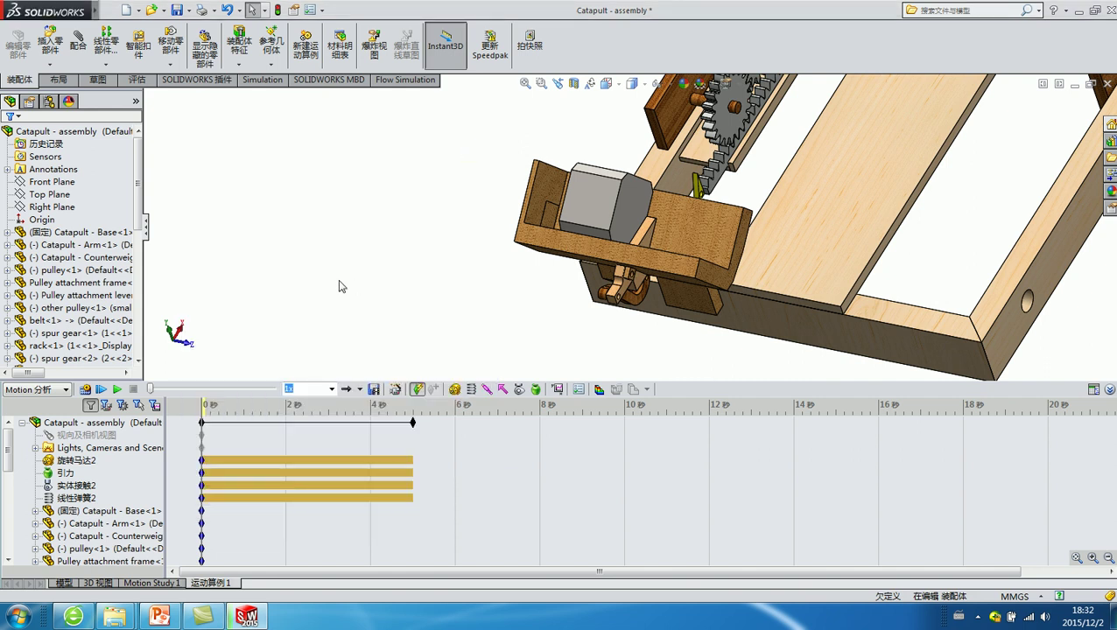
Step: Save the rebuilt assembly and calculate the study with spring 线性弹簧2 suppressed
{"action": "left_click", "coordinate": [177, 11]}
{"action": "left_click", "coordinate": [578, 252]}
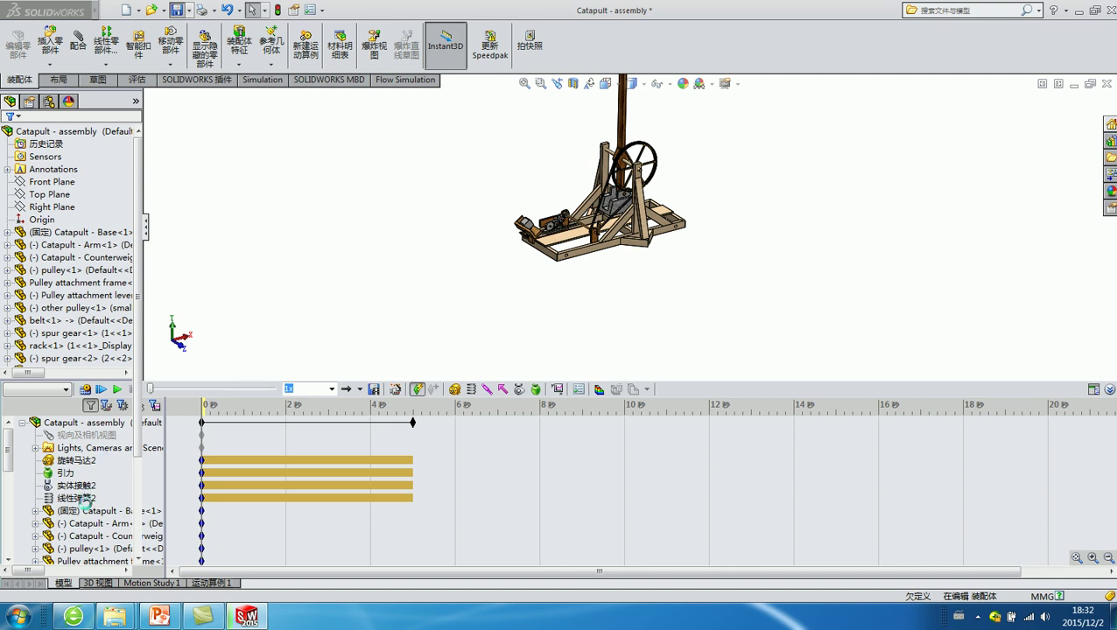
{"action": "left_click", "coordinate": [73, 500]}
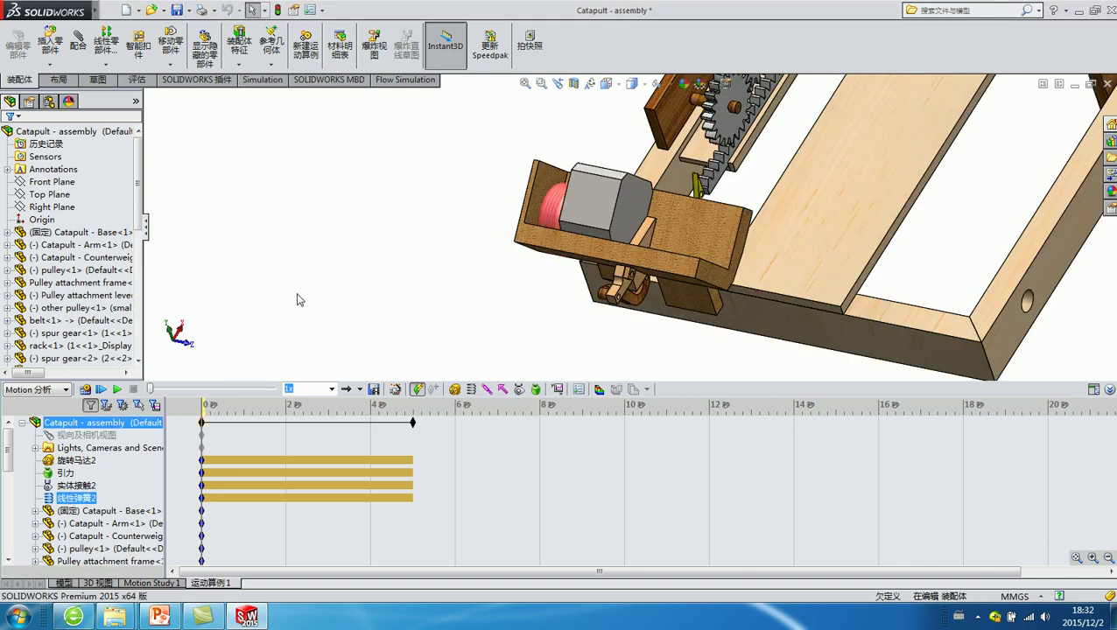
{"action": "right_click", "coordinate": [70, 500]}
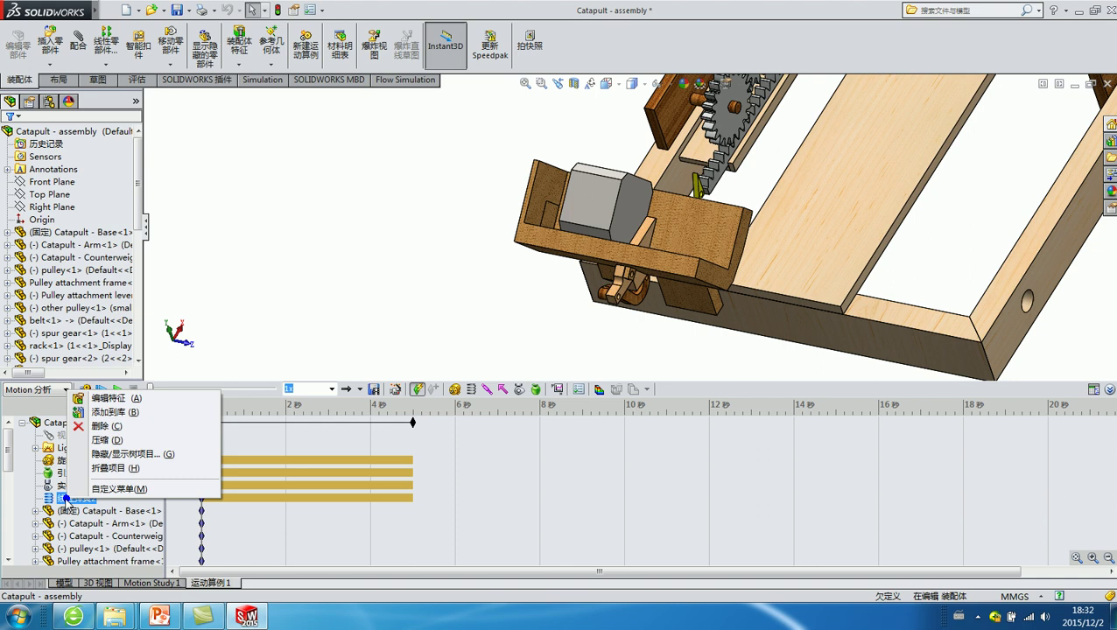
{"action": "left_click", "coordinate": [90, 444]}
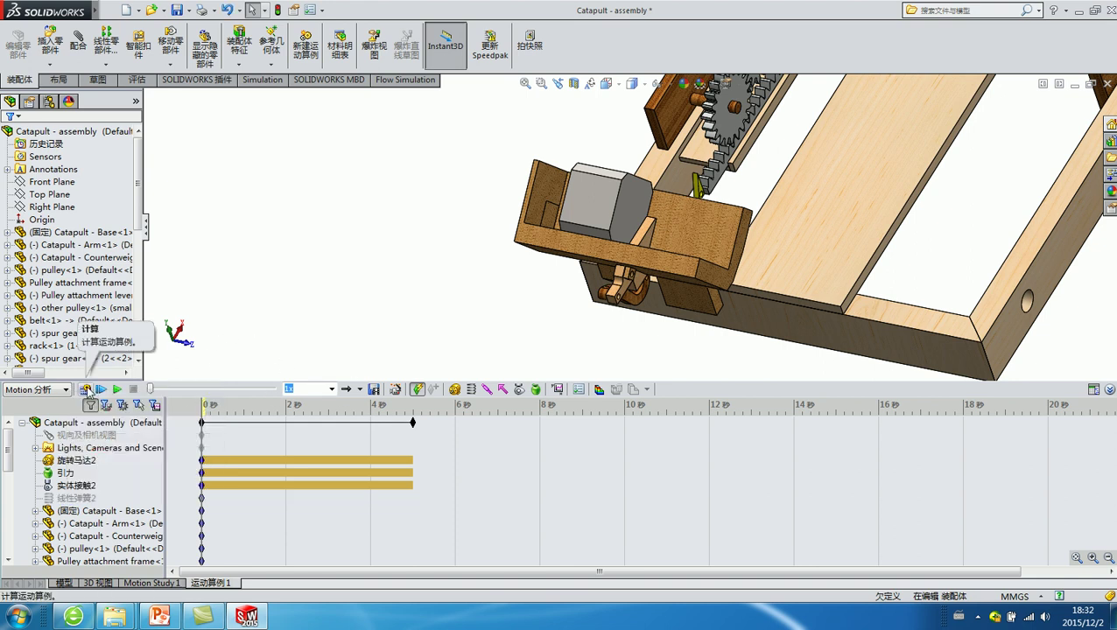
{"action": "left_click", "coordinate": [84, 389]}
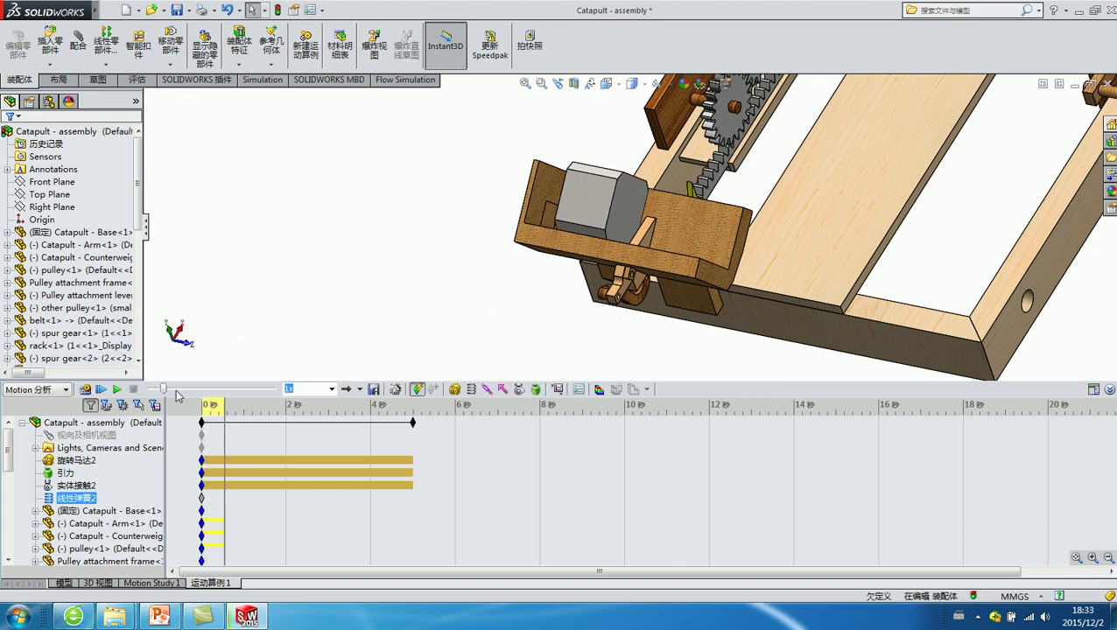
Step: Open linear spring 线性弹簧2 (0.15 N/mm, 13.00 mm) for editing
{"action": "right_click", "coordinate": [74, 496]}
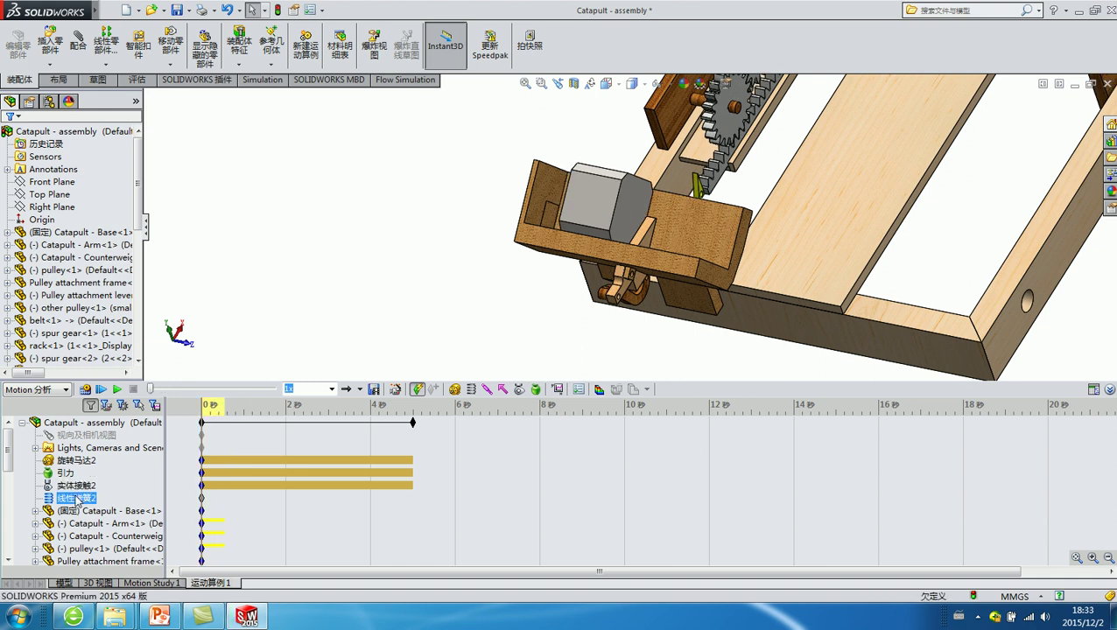
{"action": "left_click", "coordinate": [114, 465]}
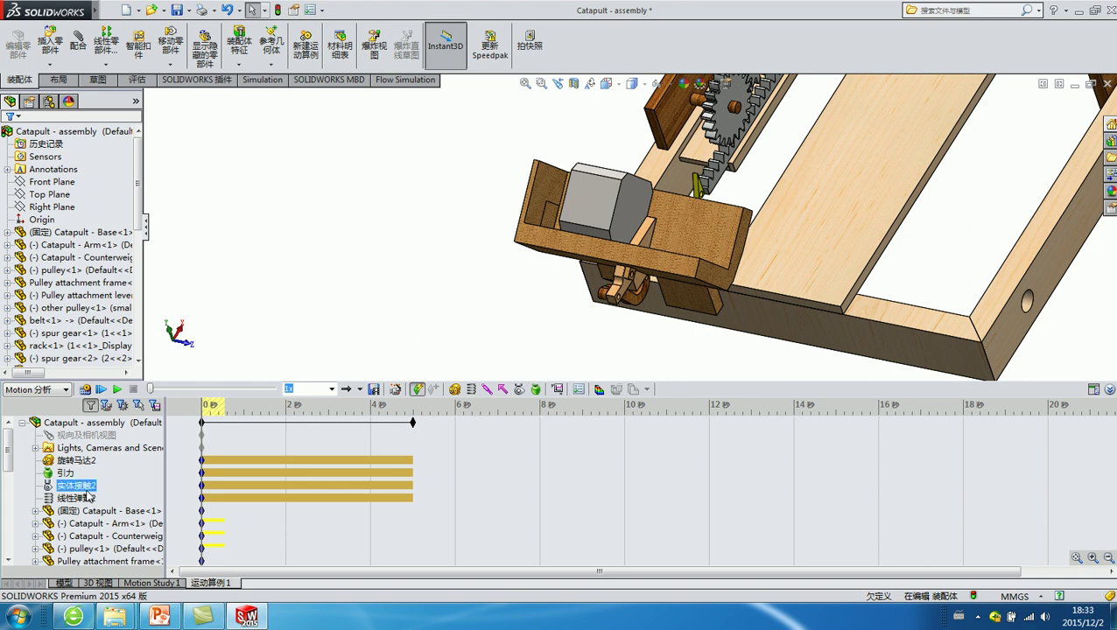
{"action": "right_click", "coordinate": [78, 498]}
{"action": "left_click", "coordinate": [130, 398]}
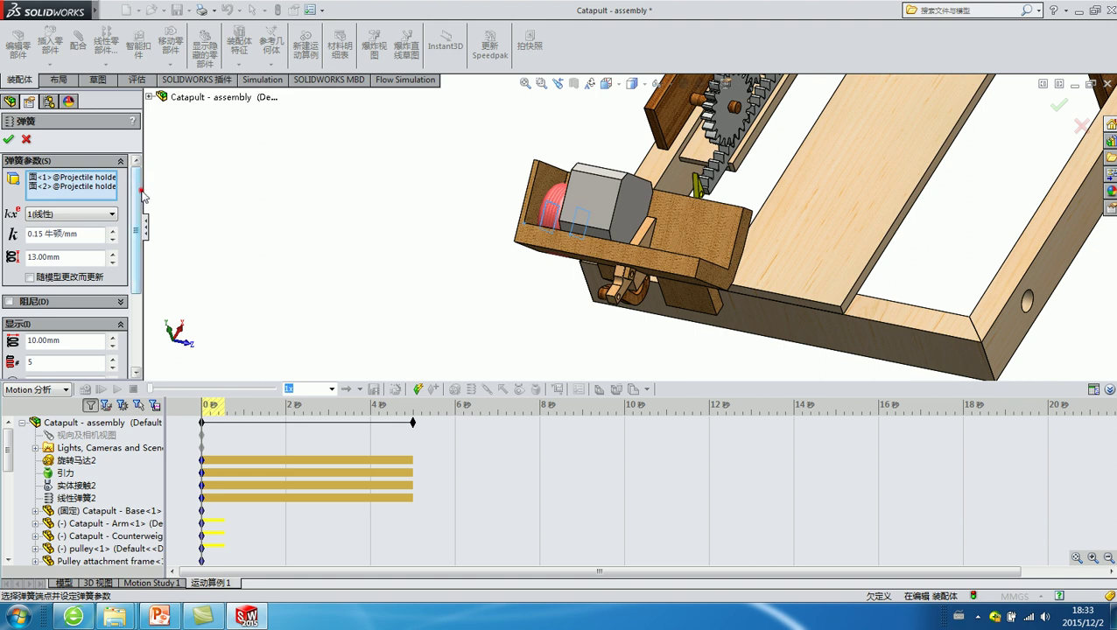
Step: Enable damping on 线性弹簧2 and enter a damping coefficient of 0.01 N/(mm/s)
{"action": "left_click_drag", "start_coordinate": [143, 184], "coordinate": [170, 183]}
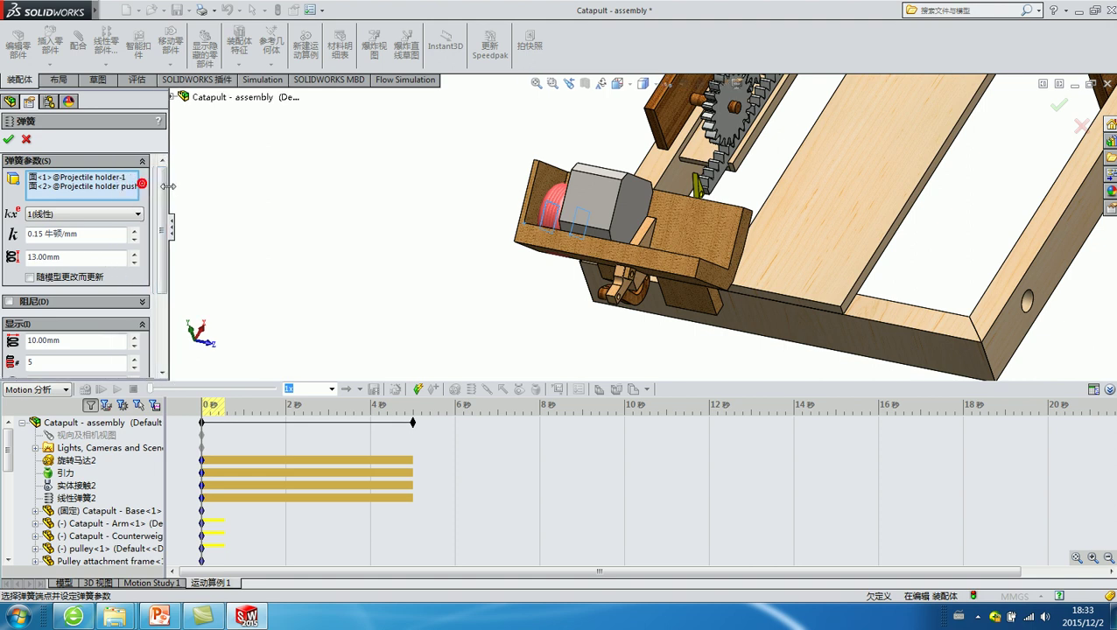
{"action": "scroll", "coordinate": [165, 187], "scroll_direction": "down", "scroll_amount": 1}
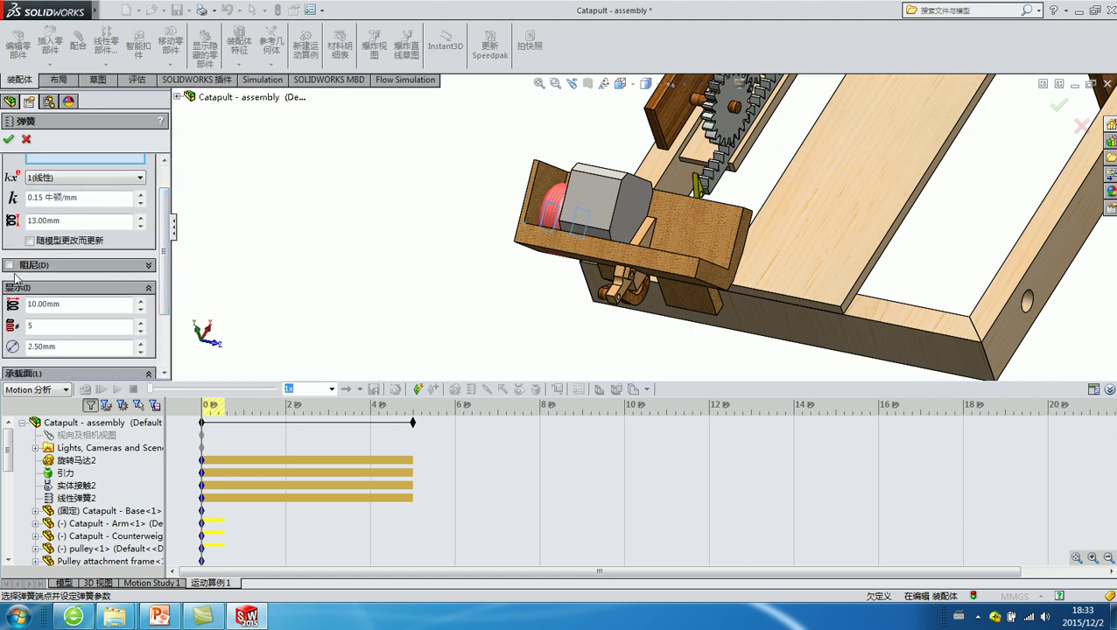
{"action": "left_click", "coordinate": [92, 195]}
{"action": "key", "text": "Tab"}
{"action": "left_click", "coordinate": [9, 264]}
{"action": "double_click", "coordinate": [88, 300]}
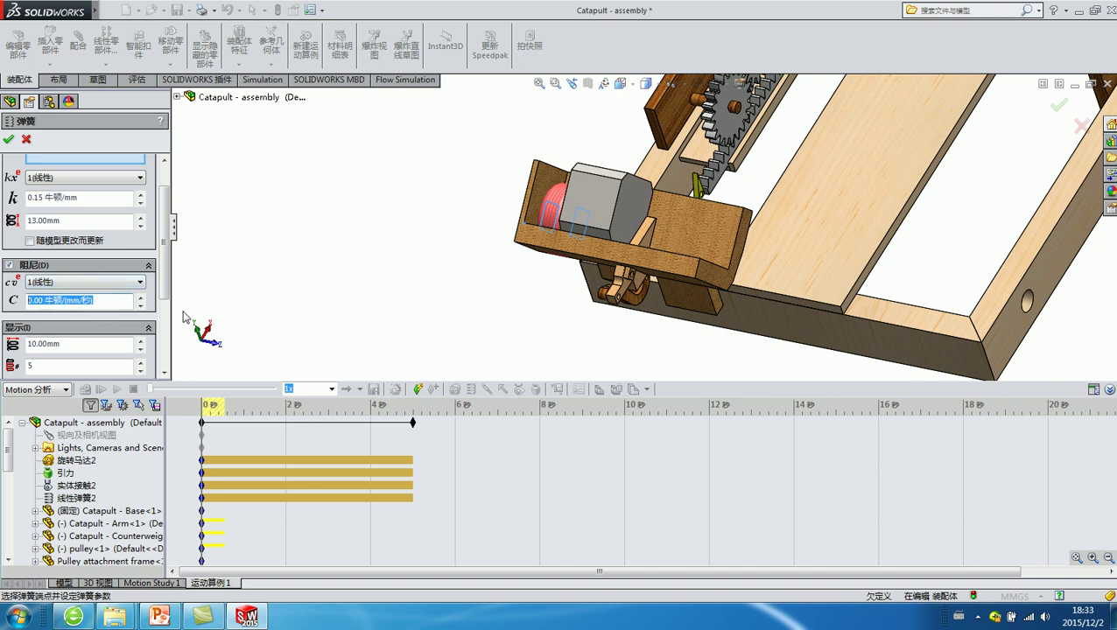
{"action": "type", "text": "0.01"}
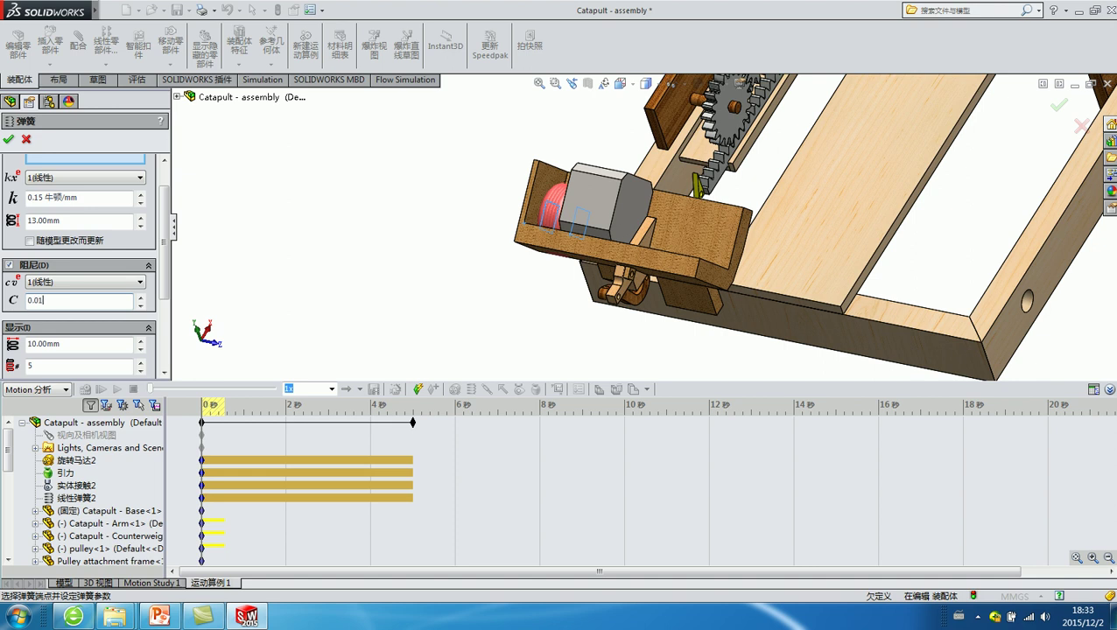
{"action": "key", "text": "Return"}
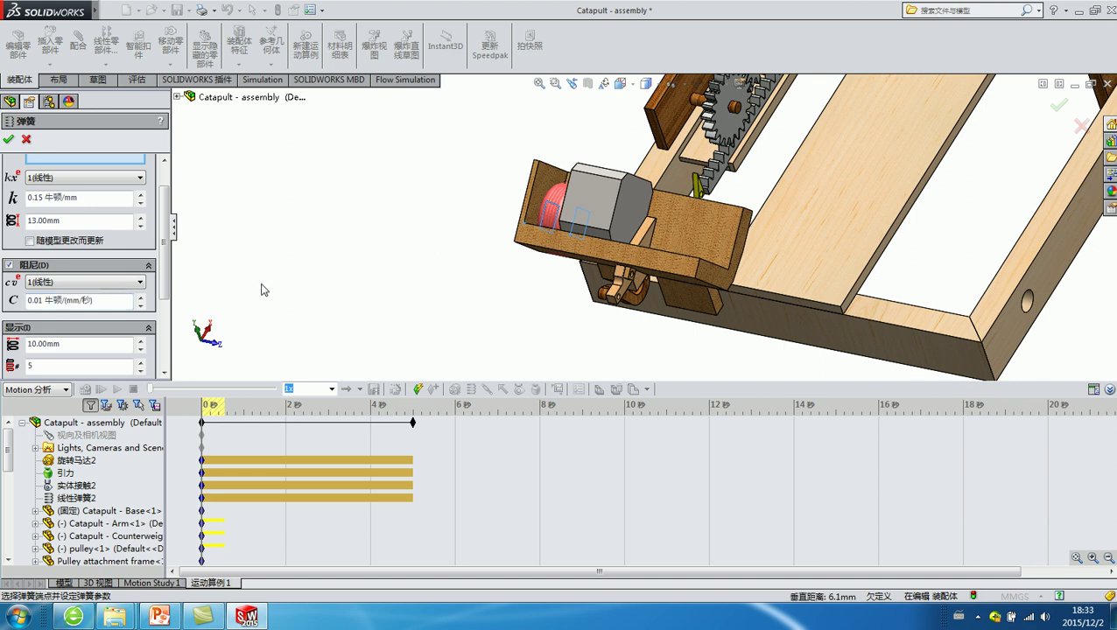
Step: Check the damping value and its units, then accept the spring settings
{"action": "scroll", "coordinate": [127, 181], "scroll_direction": "down", "scroll_amount": 1}
{"action": "scroll", "coordinate": [127, 181], "scroll_direction": "up", "scroll_amount": 1}
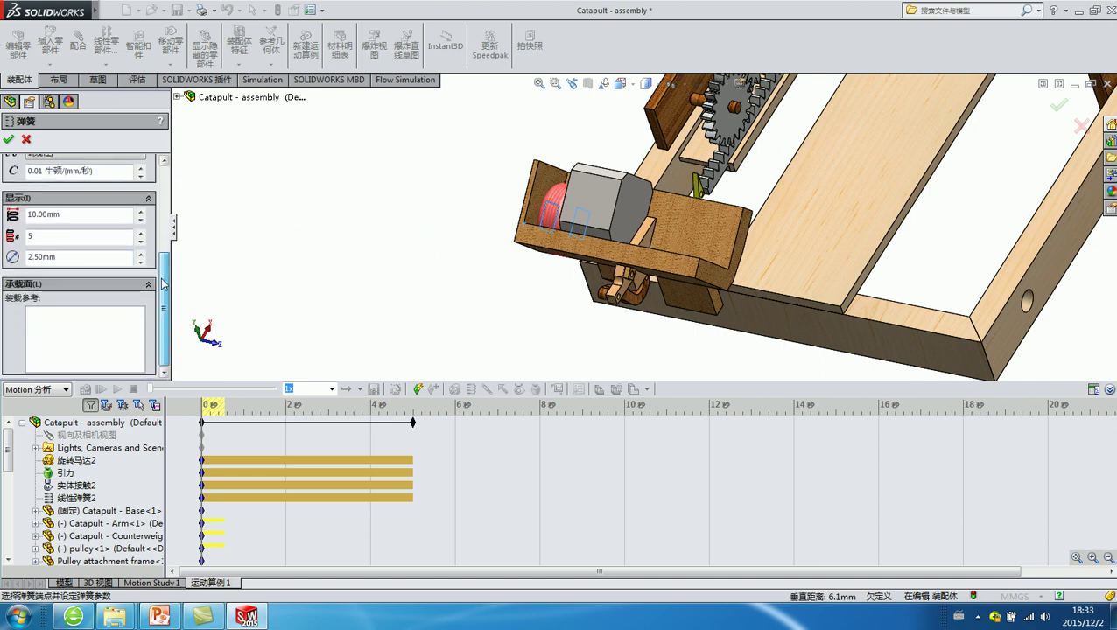
{"action": "scroll", "coordinate": [127, 181], "scroll_direction": "up", "scroll_amount": 1}
{"action": "scroll", "coordinate": [127, 181], "scroll_direction": "up", "scroll_amount": 1}
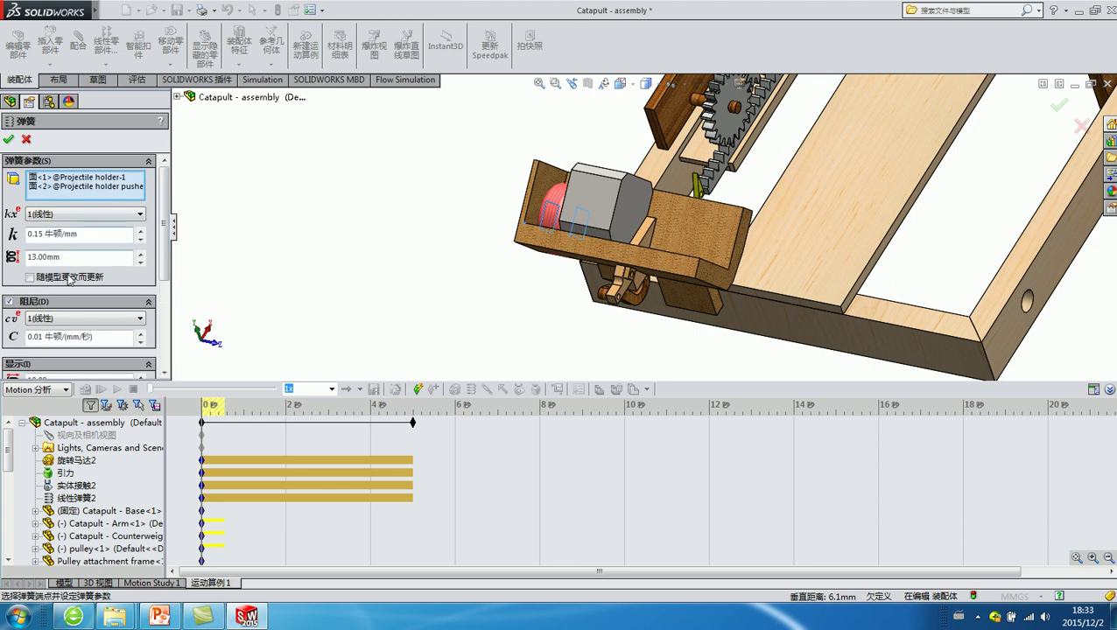
{"action": "double_click", "coordinate": [88, 337]}
{"action": "left_click", "coordinate": [123, 341]}
{"action": "left_click_drag", "start_coordinate": [39, 337], "coordinate": [116, 343]}
{"action": "left_click", "coordinate": [68, 339]}
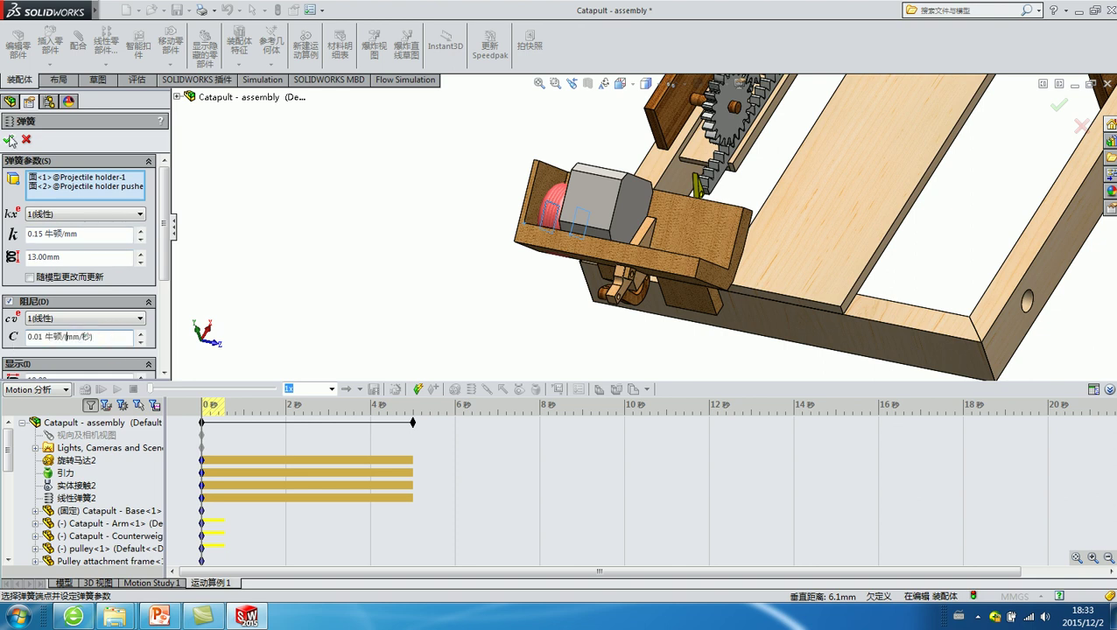
{"action": "mouse_move", "coordinate": [99, 338]}
{"action": "left_mouse_down"}
{"action": "mouse_move", "coordinate": [21, 345]}
{"action": "mouse_move", "coordinate": [95, 339]}
{"action": "left_mouse_up"}
{"action": "left_click", "coordinate": [47, 338]}
{"action": "left_click", "coordinate": [121, 340]}
{"action": "double_click", "coordinate": [121, 340]}
{"action": "left_click", "coordinate": [43, 338]}
{"action": "left_click", "coordinate": [126, 338]}
{"action": "left_click", "coordinate": [8, 140]}
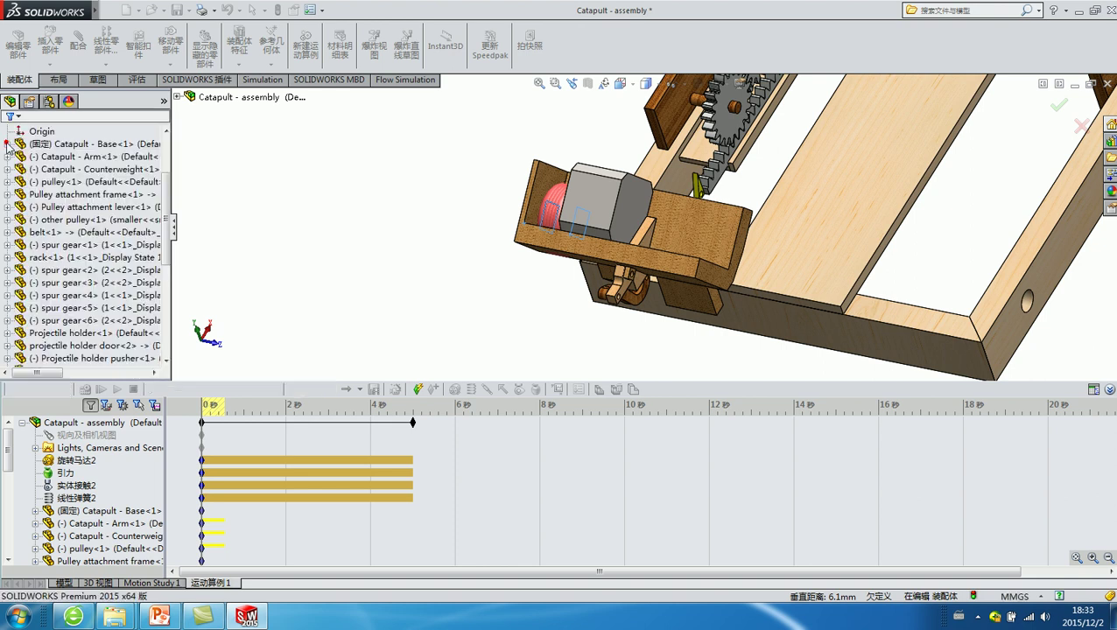
Step: Calculate the motion study and orbit around the catapult arm, base board and gears
{"action": "left_click", "coordinate": [366, 242]}
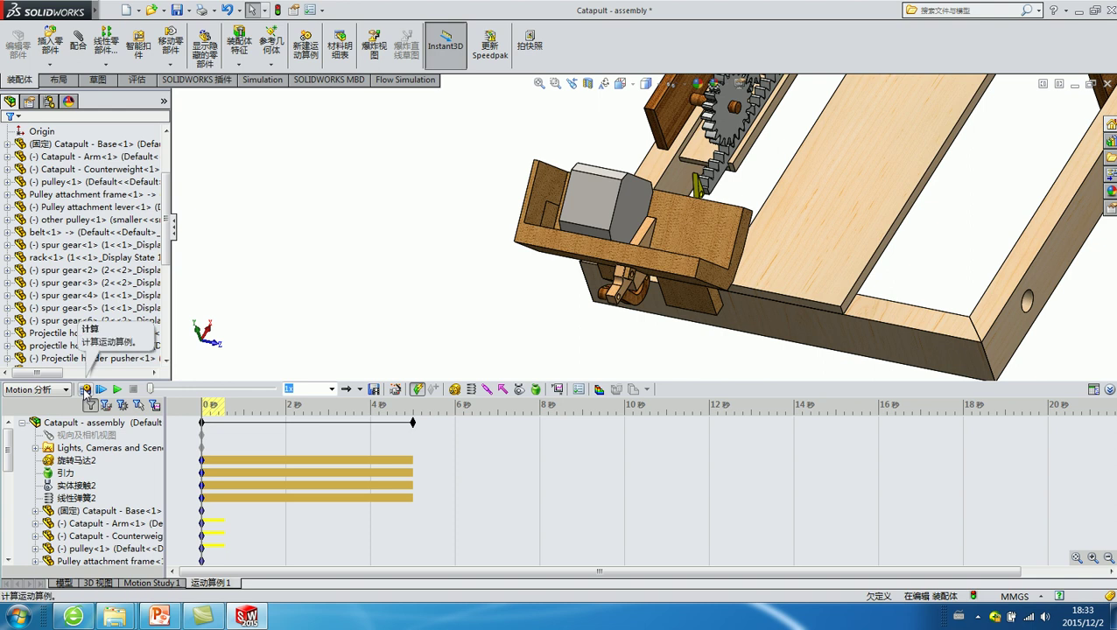
{"action": "left_click", "coordinate": [84, 390]}
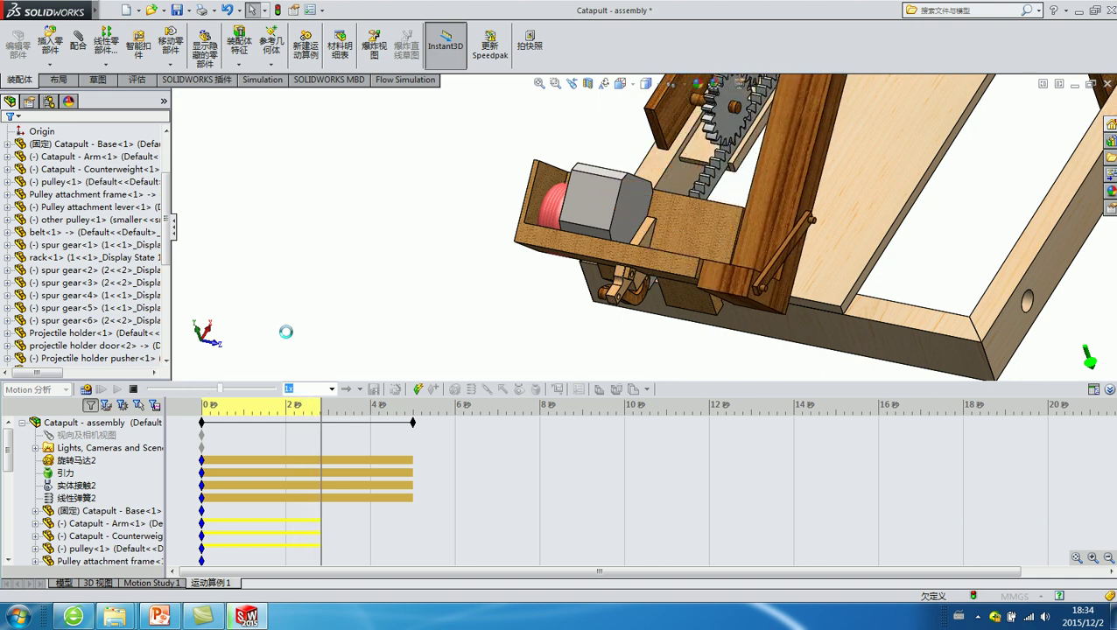
{"action": "mouse_move", "coordinate": [602, 268]}
{"action": "middle_mouse_down"}
{"action": "mouse_move", "coordinate": [637, 247]}
{"action": "mouse_move", "coordinate": [423, 215]}
{"action": "middle_mouse_up"}
{"action": "scroll", "coordinate": [613, 237], "scroll_direction": "down", "scroll_amount": 3}
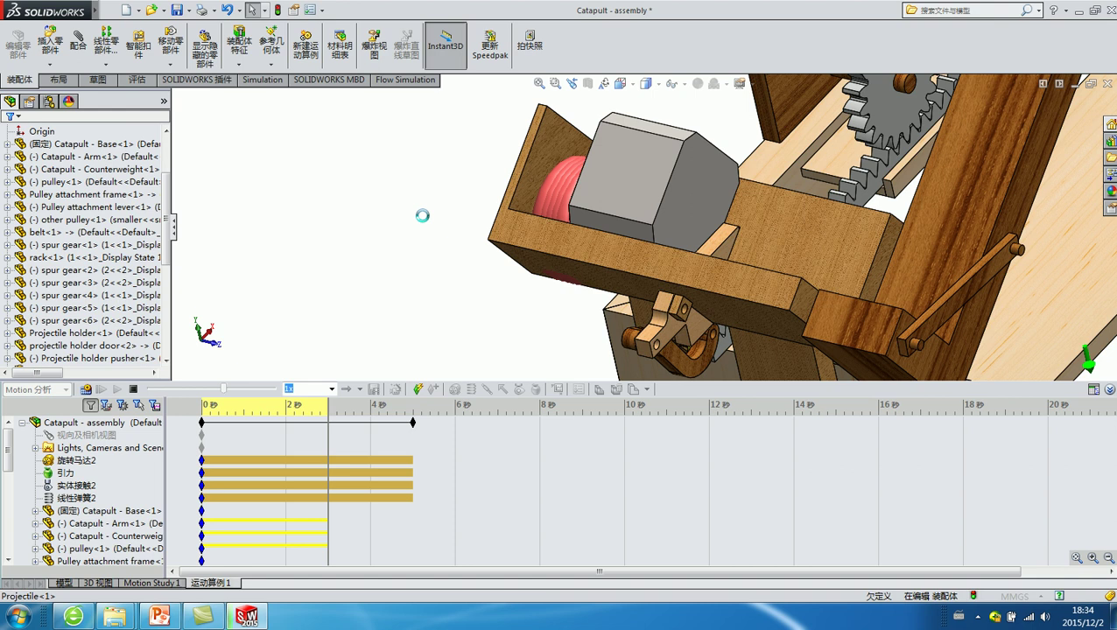
{"action": "middle_click_drag", "start_coordinate": [422, 216], "coordinate": [484, 288]}
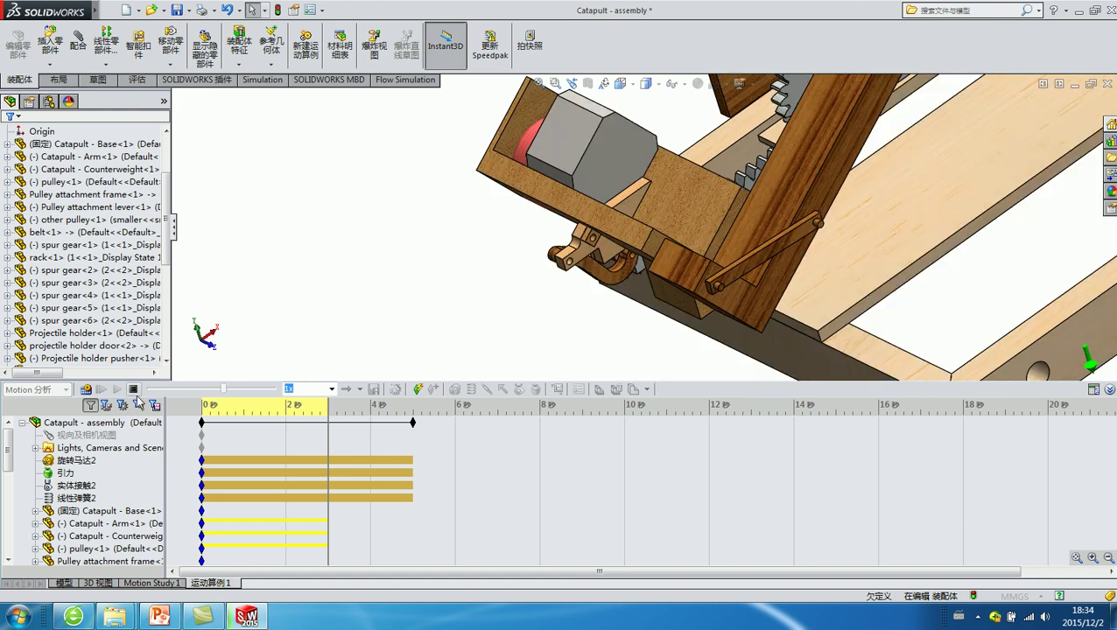
{"action": "middle_click_drag", "start_coordinate": [420, 251], "coordinate": [613, 232]}
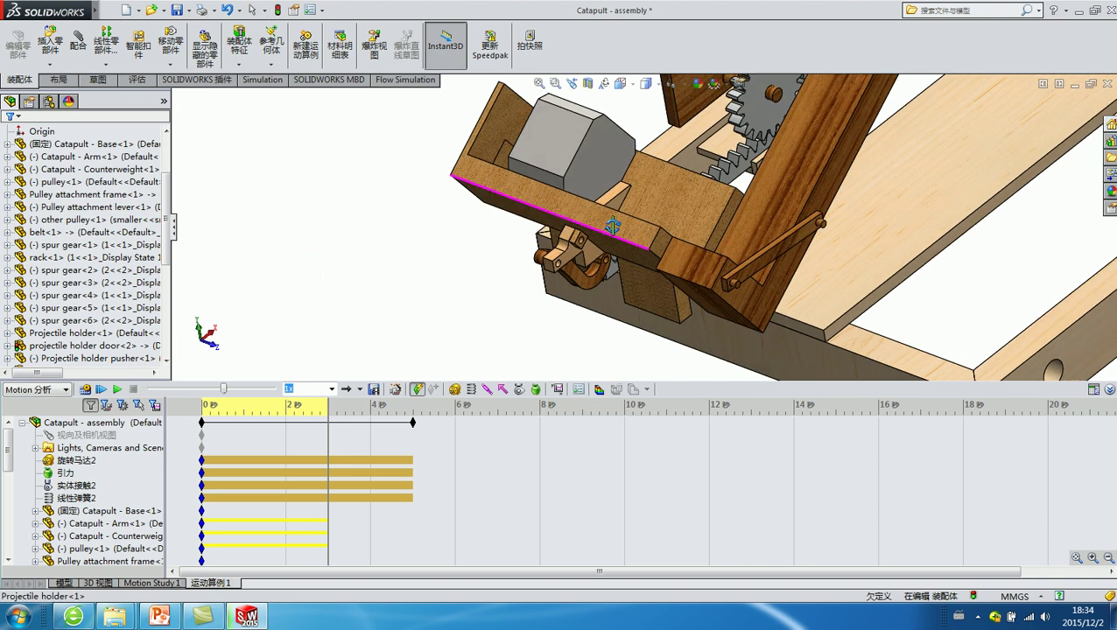
{"action": "scroll", "coordinate": [689, 234], "scroll_direction": "down", "scroll_amount": 3}
{"action": "scroll", "coordinate": [689, 235], "scroll_direction": "up", "scroll_amount": 3}
{"action": "middle_click_drag", "start_coordinate": [689, 235], "coordinate": [697, 202]}
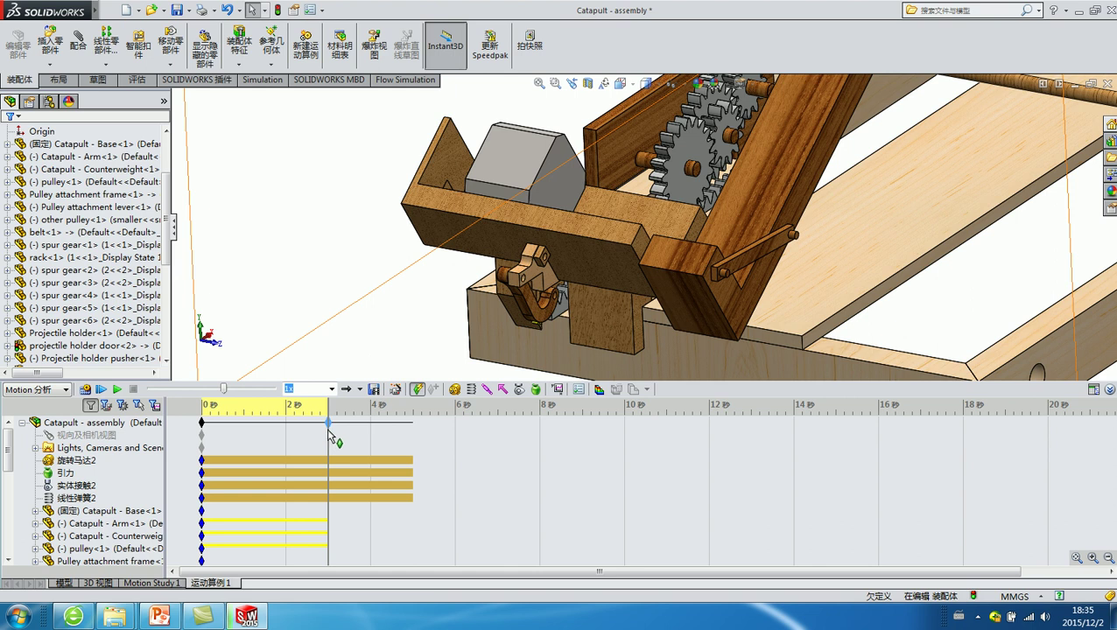
Step: Shorten the study end time on the timeline to about 3 s
{"action": "left_click_drag", "start_coordinate": [329, 435], "coordinate": [329, 423]}
{"action": "left_click", "coordinate": [196, 421]}
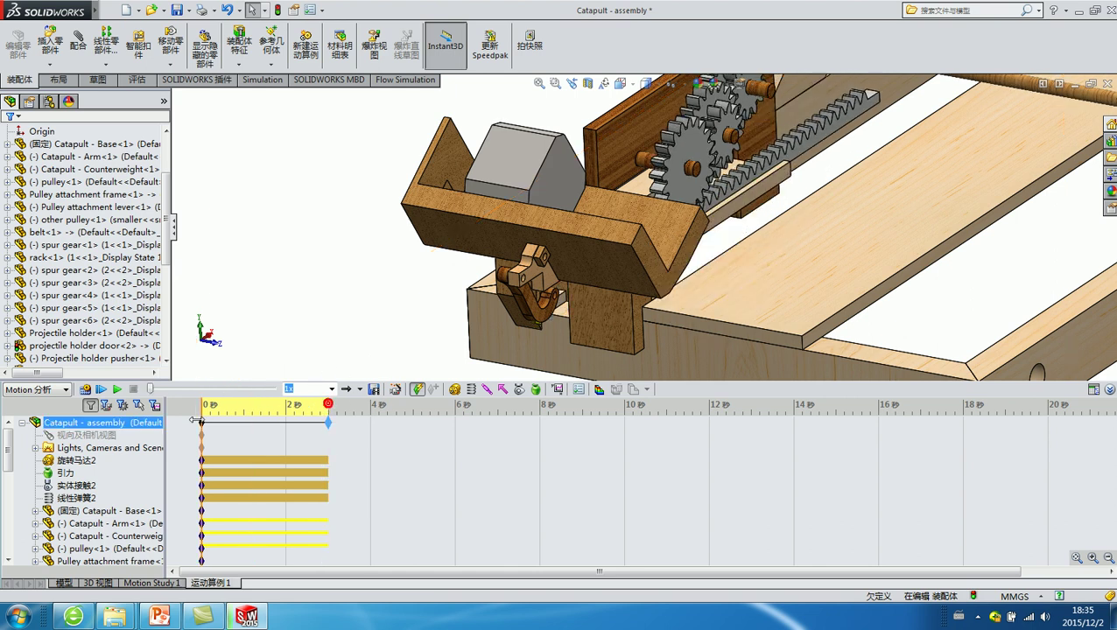
{"action": "left_click", "coordinate": [332, 274]}
Step: Recalculate the motion study over the trimmed 3-second span
{"action": "middle_click_drag", "start_coordinate": [533, 156], "coordinate": [598, 230]}
{"action": "scroll", "coordinate": [559, 197], "scroll_direction": "down", "scroll_amount": 2}
{"action": "scroll", "coordinate": [560, 197], "scroll_direction": "up", "scroll_amount": 2}
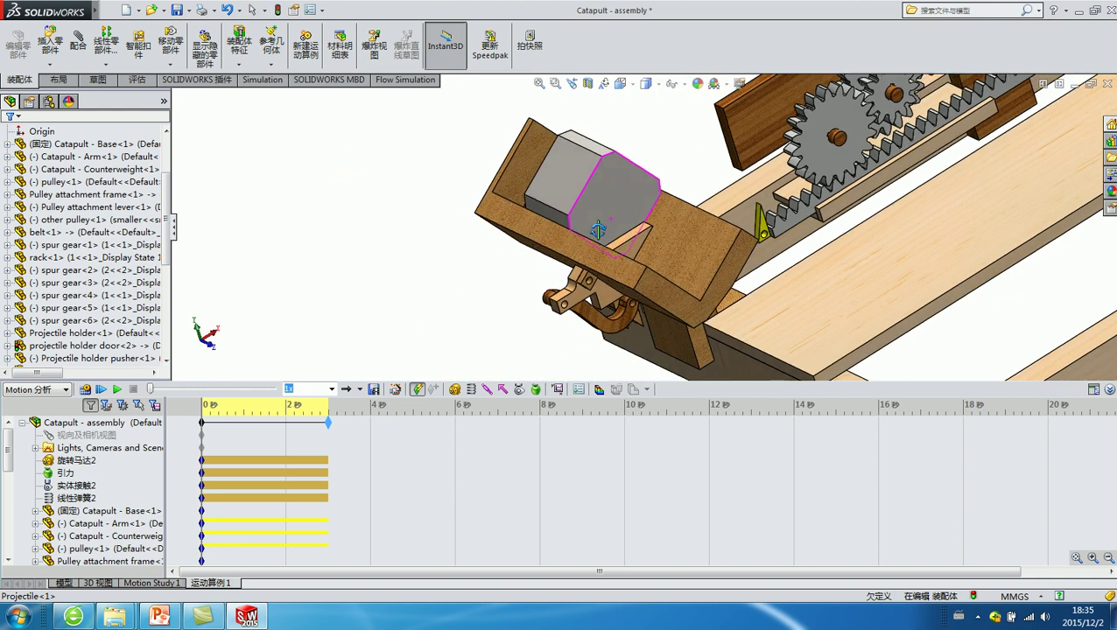
{"action": "left_click", "coordinate": [117, 388]}
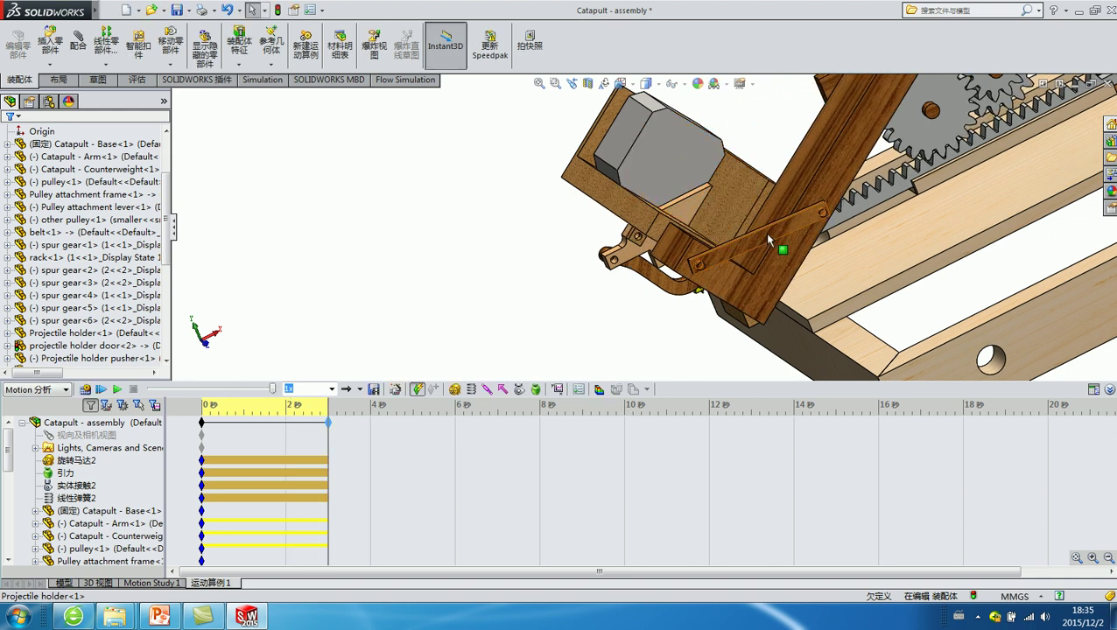
Step: Orbit toward the yellow trigger and rewind the animation to 0 s
{"action": "middle_click_drag", "start_coordinate": [770, 240], "coordinate": [700, 306]}
{"action": "scroll", "coordinate": [692, 316], "scroll_direction": "down", "scroll_amount": 3}
{"action": "scroll", "coordinate": [687, 319], "scroll_direction": "down", "scroll_amount": 3}
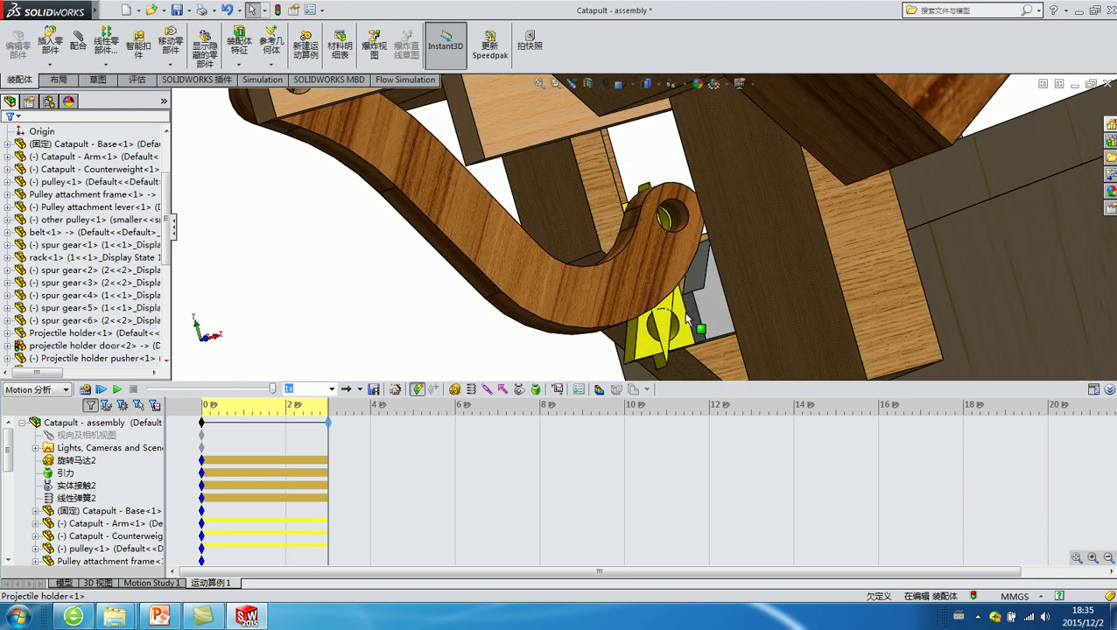
{"action": "scroll", "coordinate": [681, 217], "scroll_direction": "up", "scroll_amount": 5}
{"action": "left_click_drag", "start_coordinate": [272, 389], "coordinate": [149, 388]}
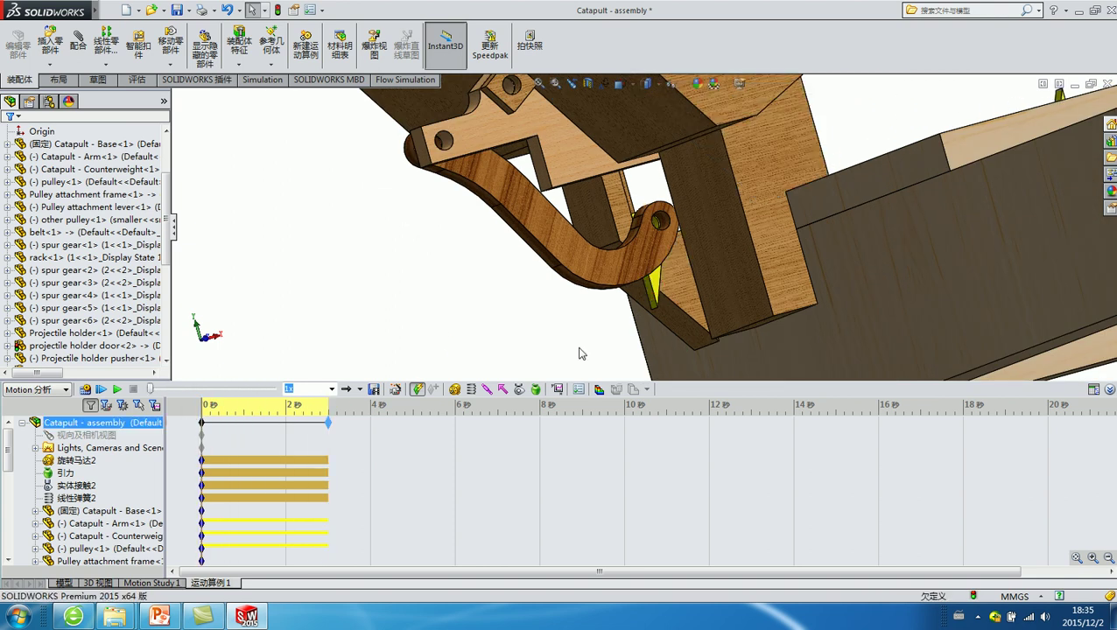
{"action": "scroll", "coordinate": [579, 353], "scroll_direction": "up", "scroll_amount": 3}
Step: Start a new contact between Projectile holder trigger-1 and trigger-2
{"action": "left_click", "coordinate": [519, 389]}
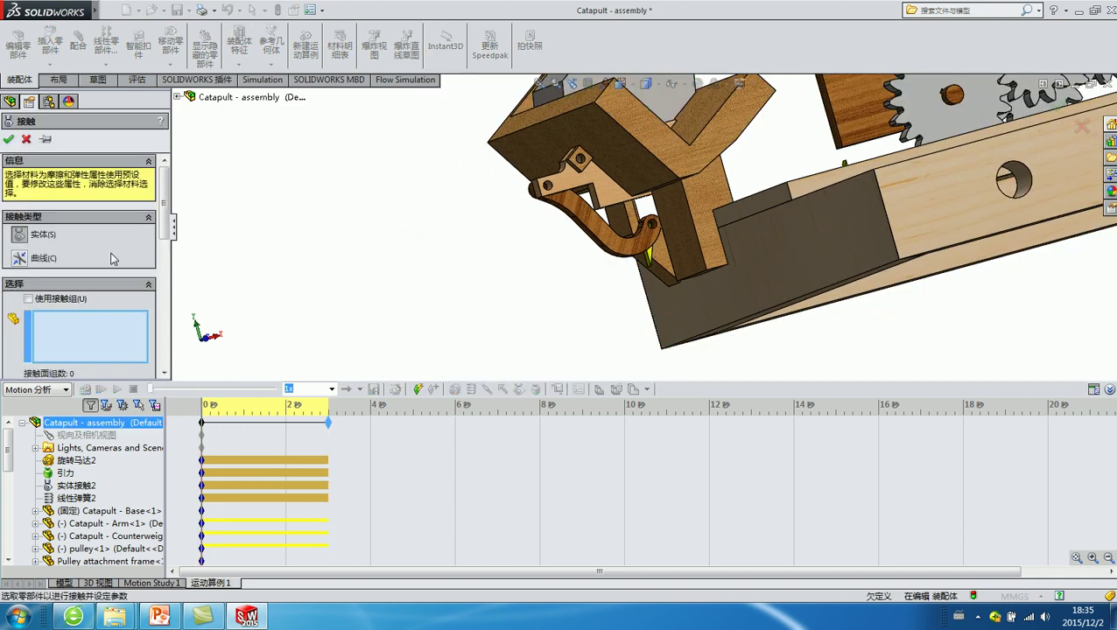
{"action": "scroll", "coordinate": [897, 196], "scroll_direction": "down", "scroll_amount": 2}
{"action": "scroll", "coordinate": [788, 175], "scroll_direction": "down", "scroll_amount": 3}
{"action": "scroll", "coordinate": [683, 166], "scroll_direction": "down", "scroll_amount": 2}
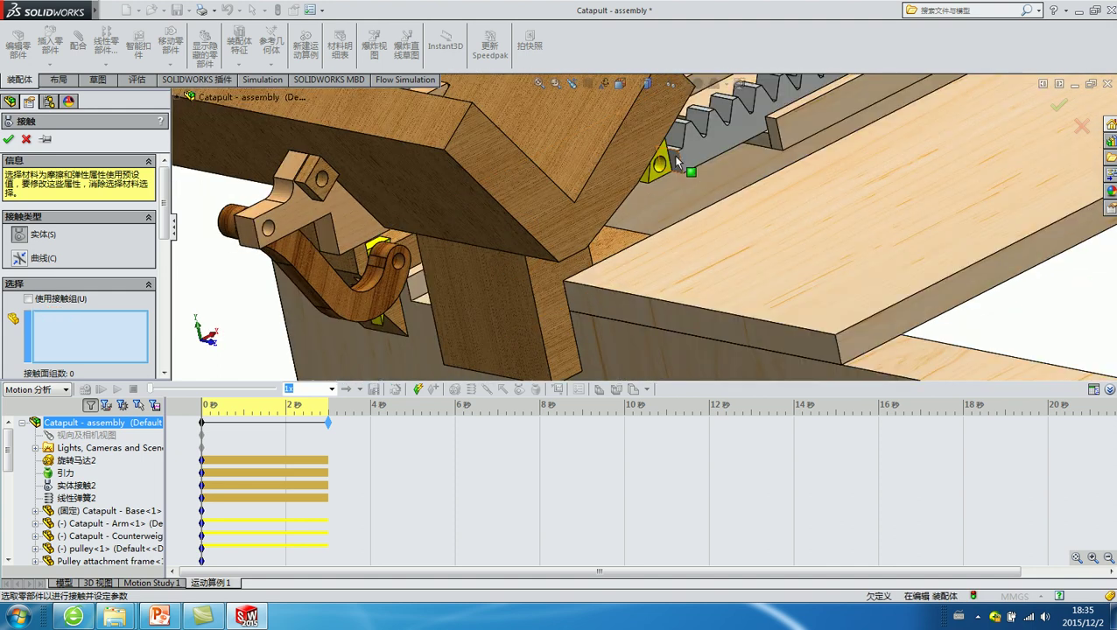
{"action": "left_click", "coordinate": [665, 161]}
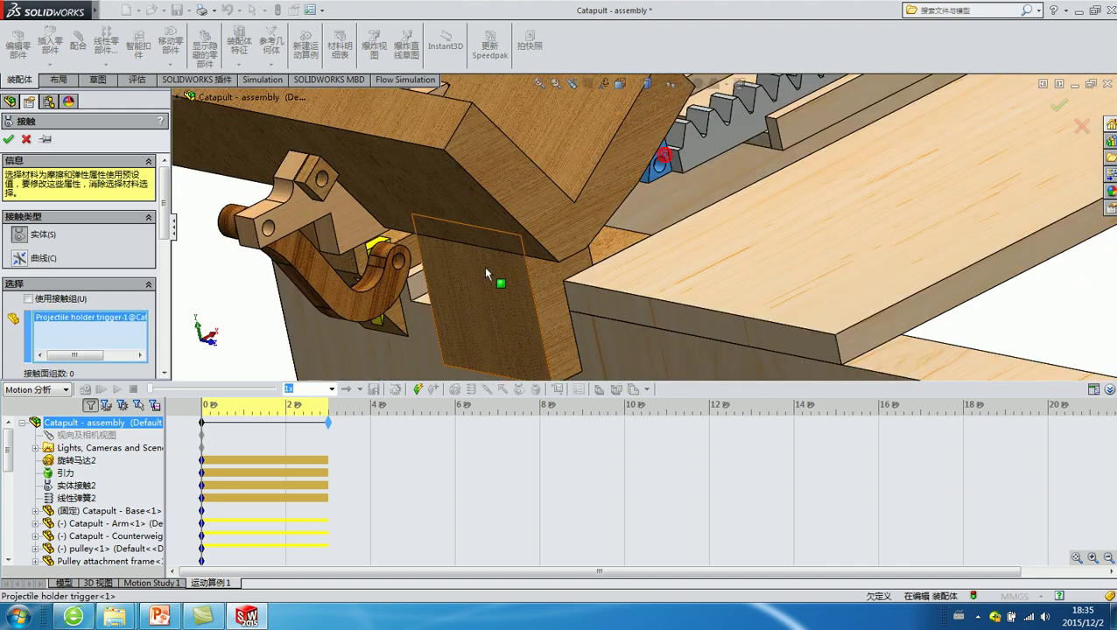
{"action": "left_click", "coordinate": [396, 326]}
{"action": "left_click", "coordinate": [396, 326]}
{"action": "scroll", "coordinate": [403, 315], "scroll_direction": "down", "scroll_amount": 3}
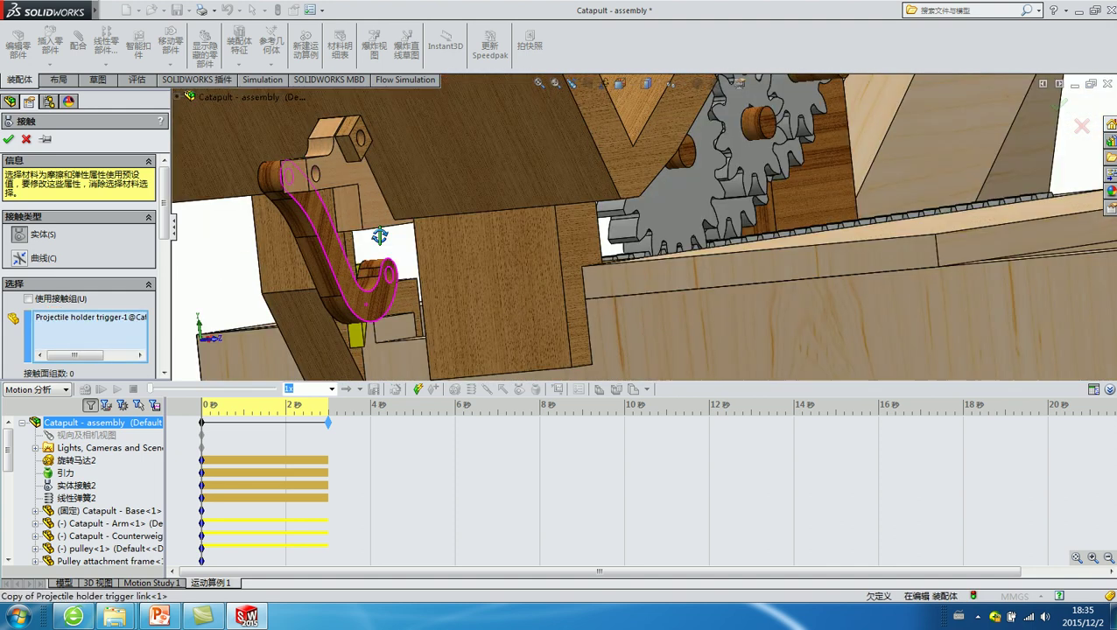
{"action": "scroll", "coordinate": [410, 307], "scroll_direction": "down", "scroll_amount": 2}
{"action": "left_click", "coordinate": [462, 276]}
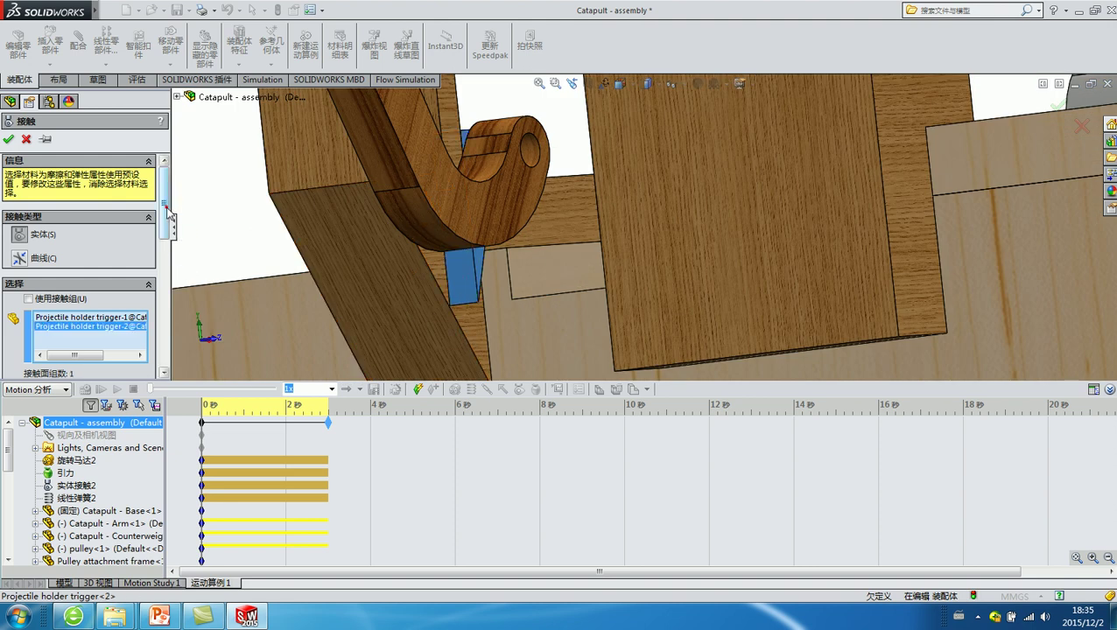
Step: Set both contact materials to Steel (Dry), accept 实体接触3, and recalculate
{"action": "scroll", "coordinate": [86, 296], "scroll_direction": "down", "scroll_amount": 3}
{"action": "left_click", "coordinate": [58, 324]}
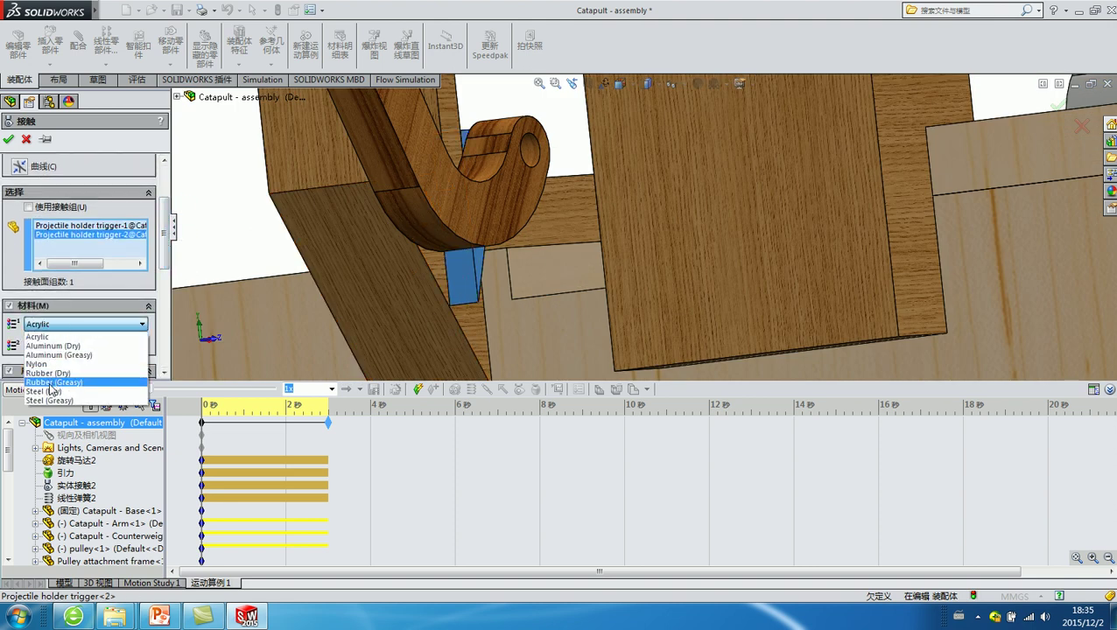
{"action": "left_click", "coordinate": [46, 392]}
{"action": "left_click", "coordinate": [53, 346]}
{"action": "left_click", "coordinate": [49, 414]}
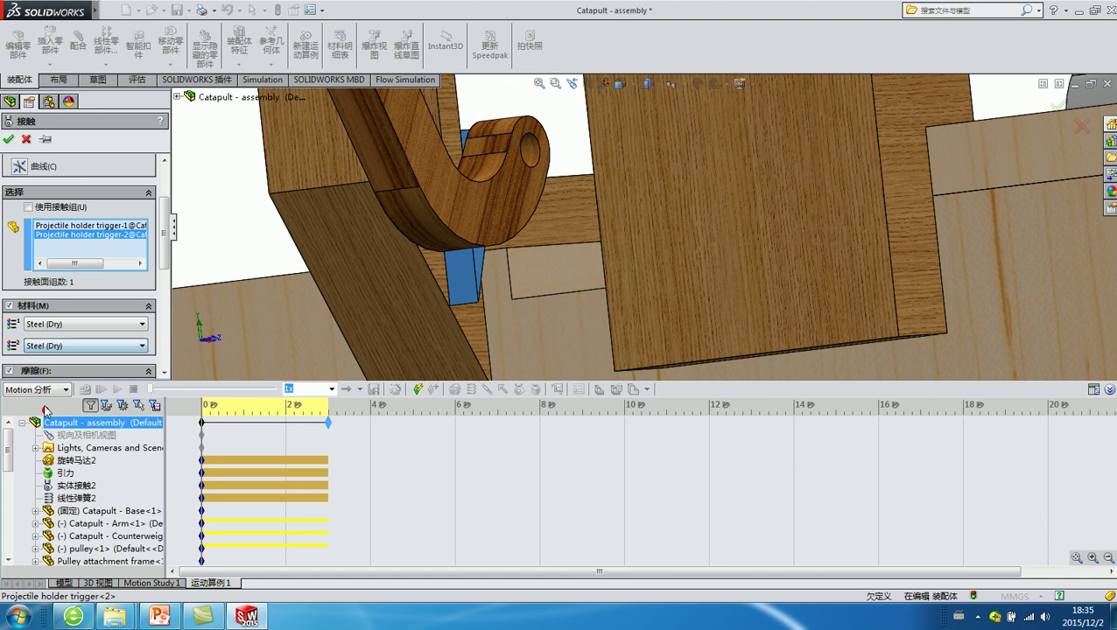
{"action": "left_click", "coordinate": [10, 371]}
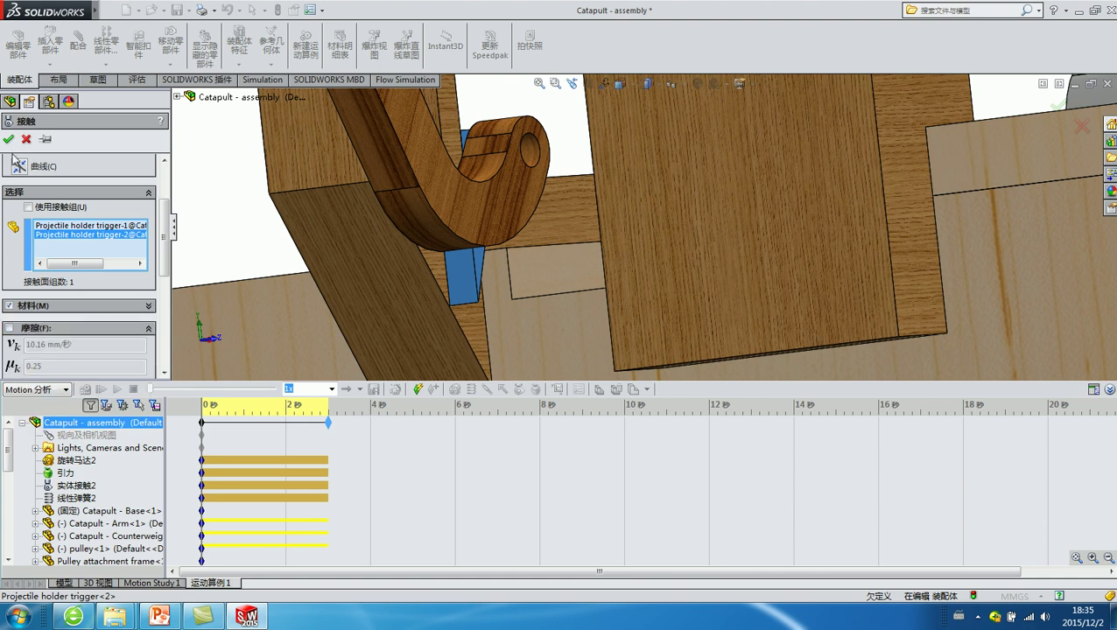
{"action": "left_click", "coordinate": [8, 138]}
{"action": "left_click", "coordinate": [85, 390]}
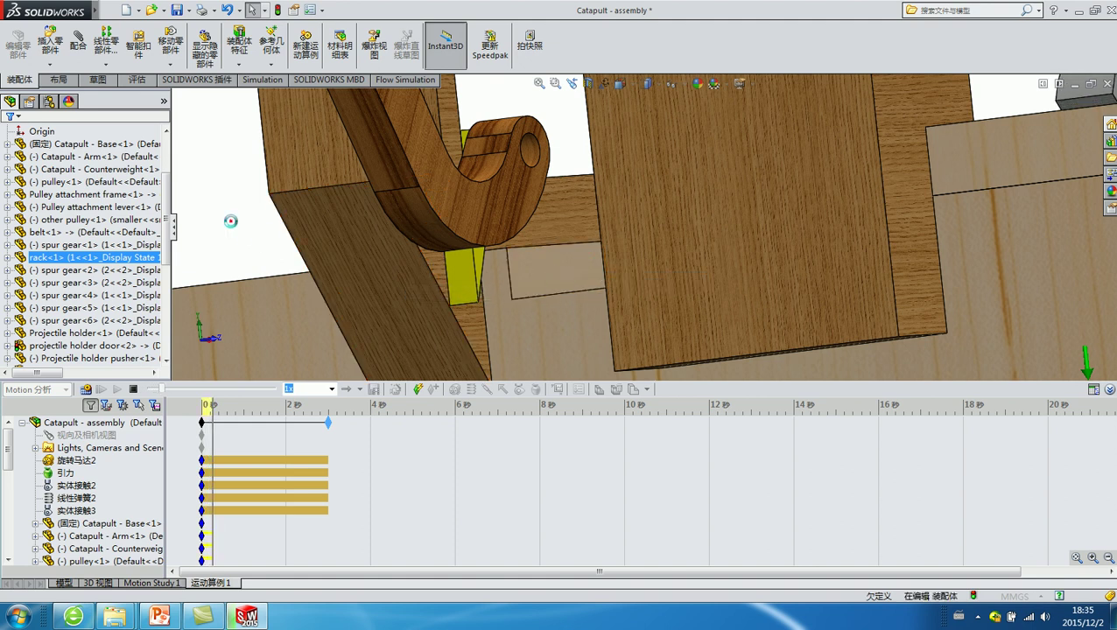
{"action": "mouse_move", "coordinate": [354, 237]}
{"action": "middle_mouse_down"}
{"action": "mouse_move", "coordinate": [376, 266]}
{"action": "mouse_move", "coordinate": [538, 278]}
{"action": "mouse_move", "coordinate": [578, 210]}
{"action": "middle_mouse_up"}
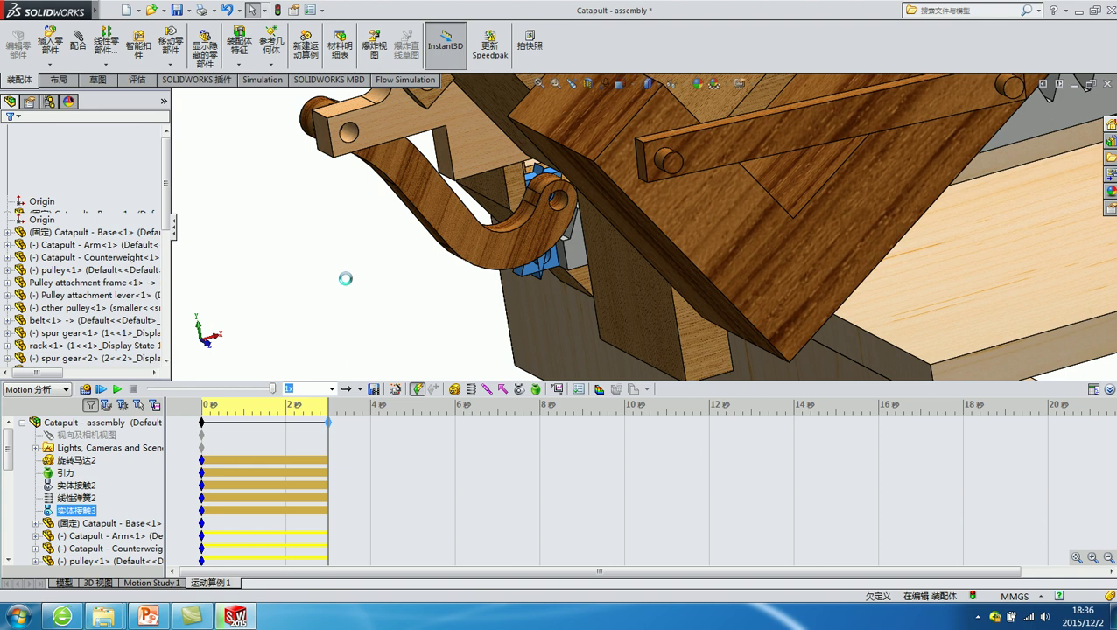
{"action": "scroll", "coordinate": [523, 296], "scroll_direction": "down", "scroll_amount": 5}
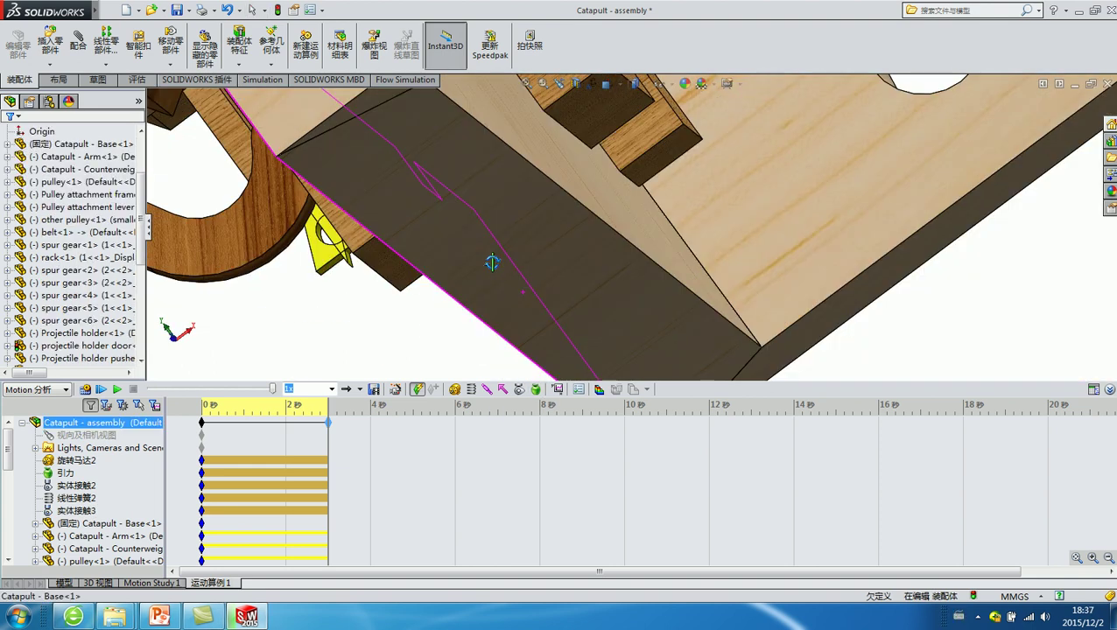
{"action": "scroll", "coordinate": [382, 234], "scroll_direction": "up", "scroll_amount": 5}
{"action": "scroll", "coordinate": [383, 280], "scroll_direction": "down", "scroll_amount": 4}
{"action": "left_click", "coordinate": [77, 498]}
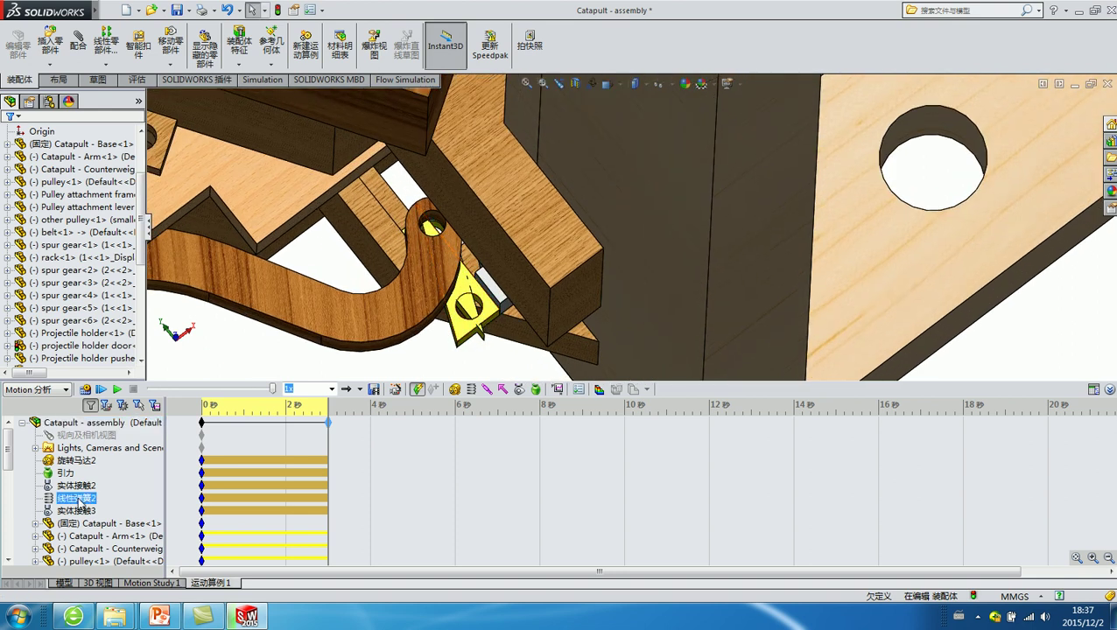
{"action": "right_click", "coordinate": [72, 510]}
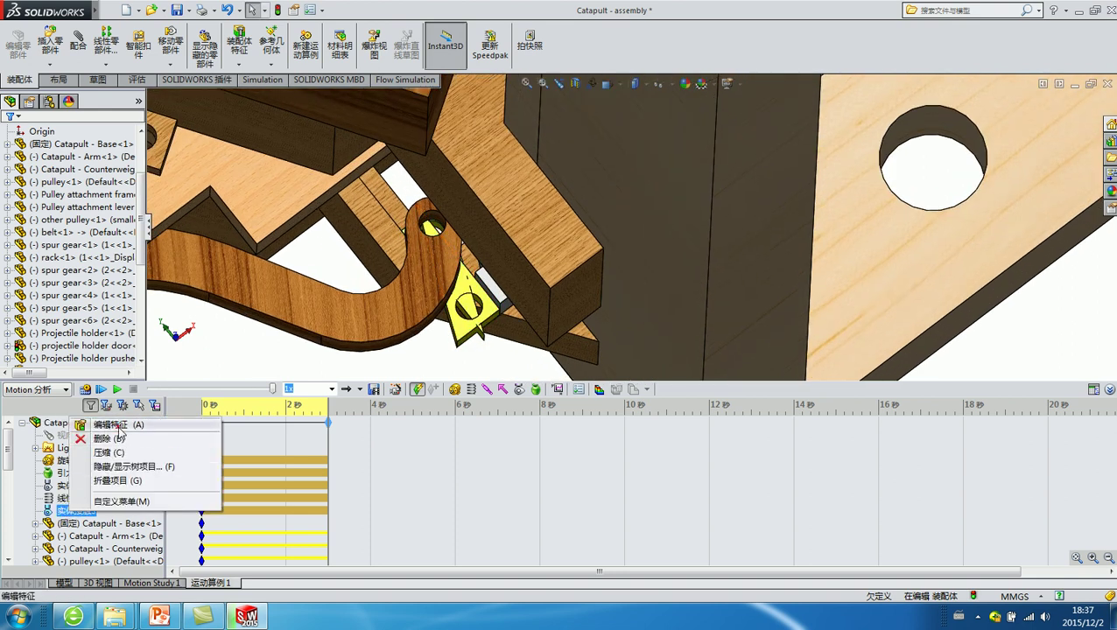
{"action": "left_click", "coordinate": [119, 429]}
{"action": "left_click", "coordinate": [79, 260]}
{"action": "scroll", "coordinate": [142, 220], "scroll_direction": "down", "scroll_amount": 2}
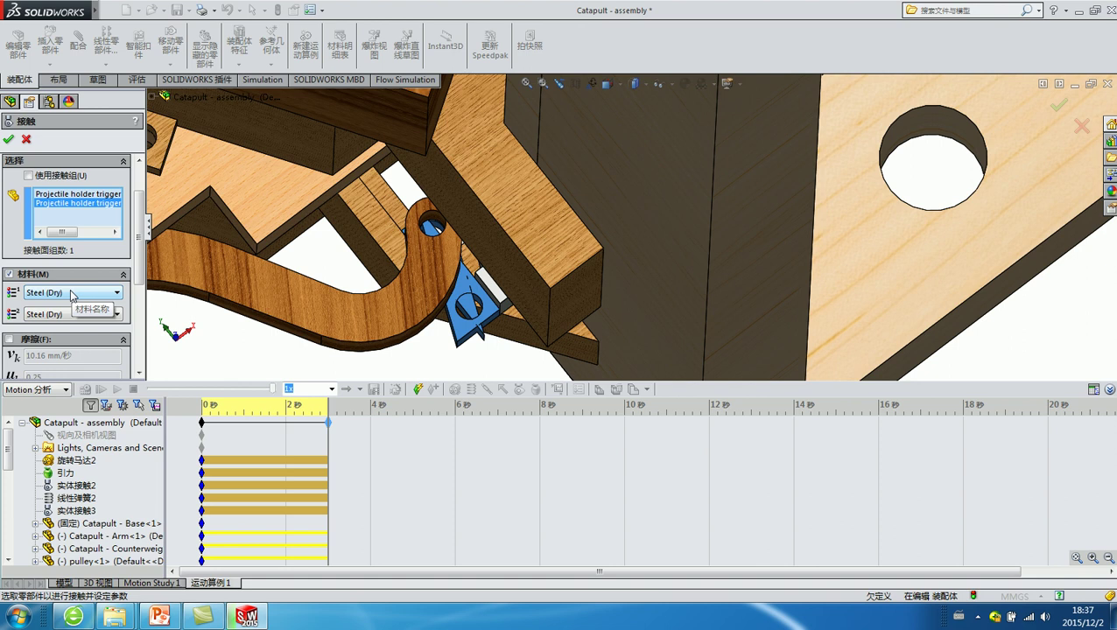
{"action": "left_click_drag", "start_coordinate": [134, 241], "coordinate": [139, 206]}
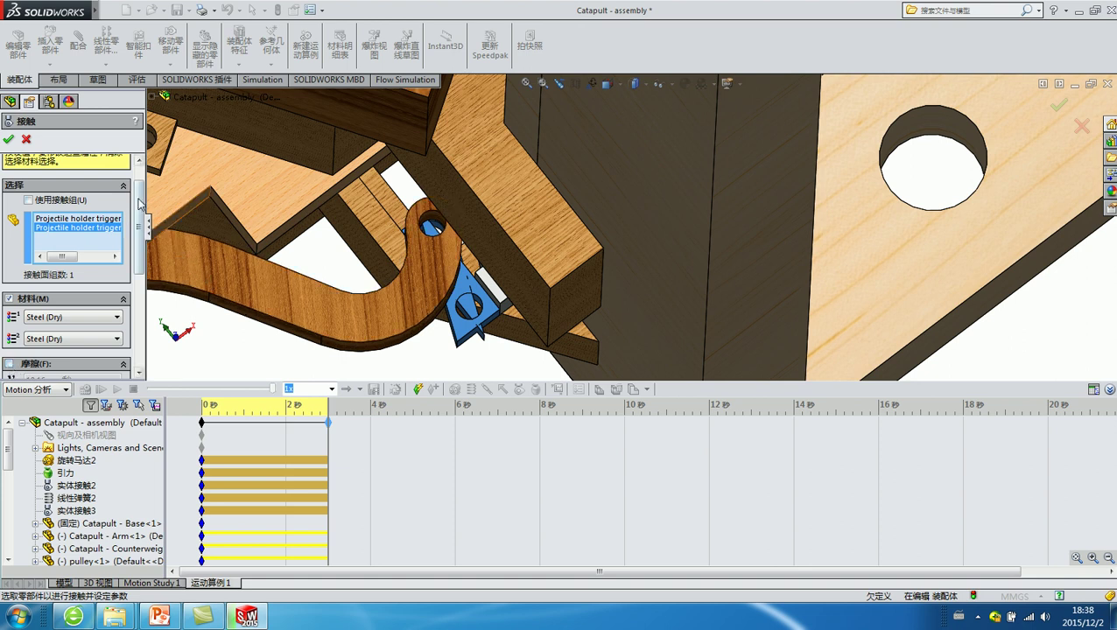
{"action": "scroll", "coordinate": [145, 198], "scroll_direction": "up", "scroll_amount": 2}
{"action": "scroll", "coordinate": [144, 198], "scroll_direction": "up", "scroll_amount": 3}
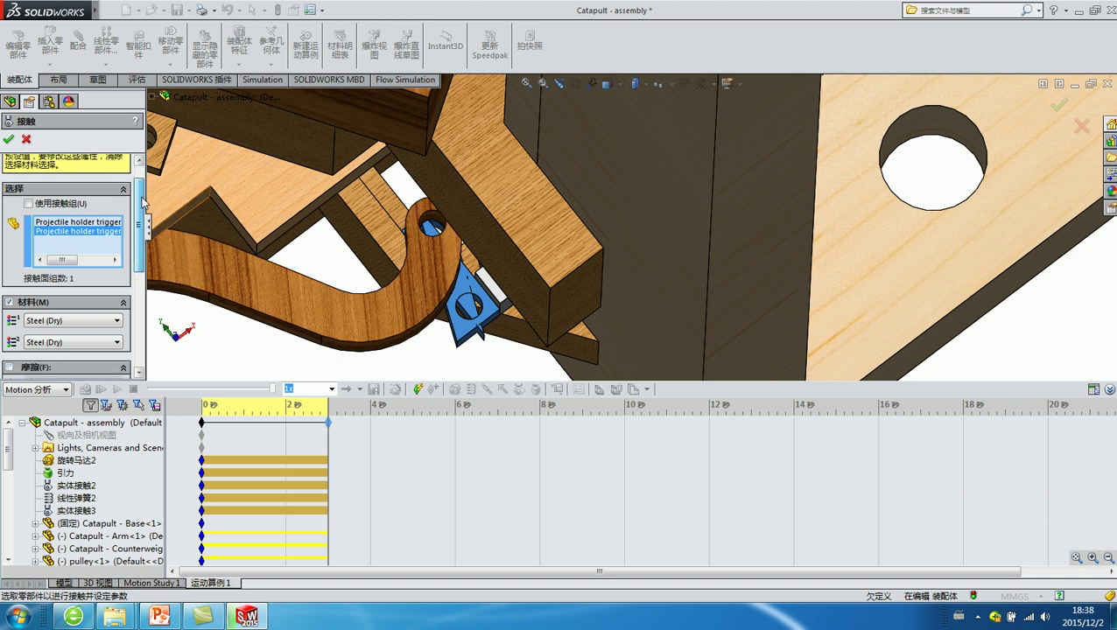
{"action": "left_click", "coordinate": [25, 139]}
Step: Reopen 线性弹簧2, adjust its damping to 0.01 N/(mm/s), and accept the settings
{"action": "left_click", "coordinate": [73, 496]}
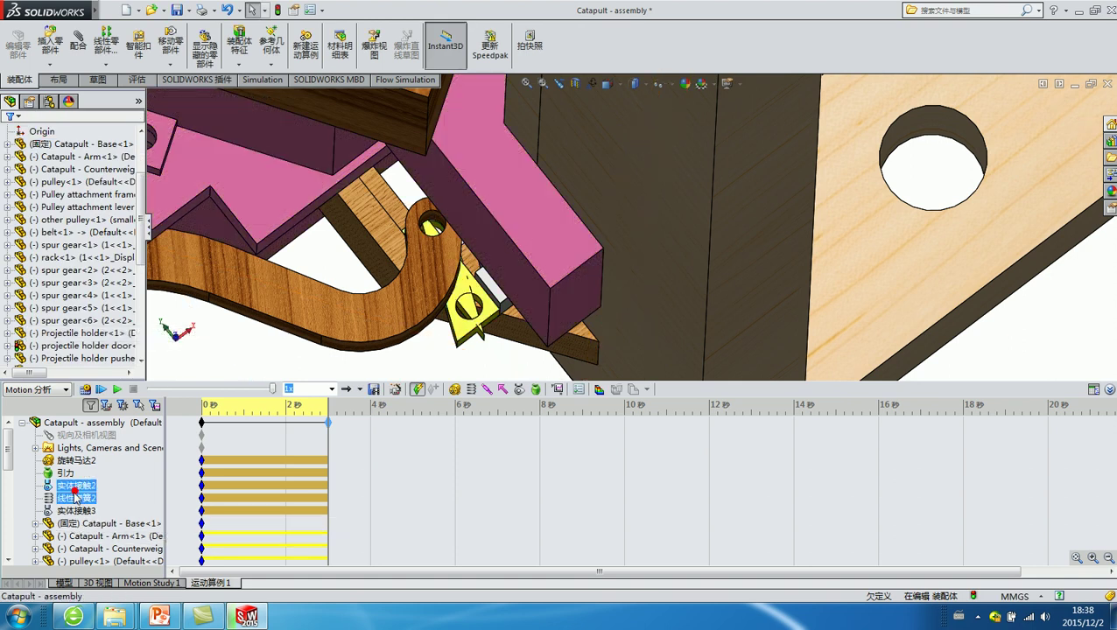
{"action": "right_click", "coordinate": [74, 497]}
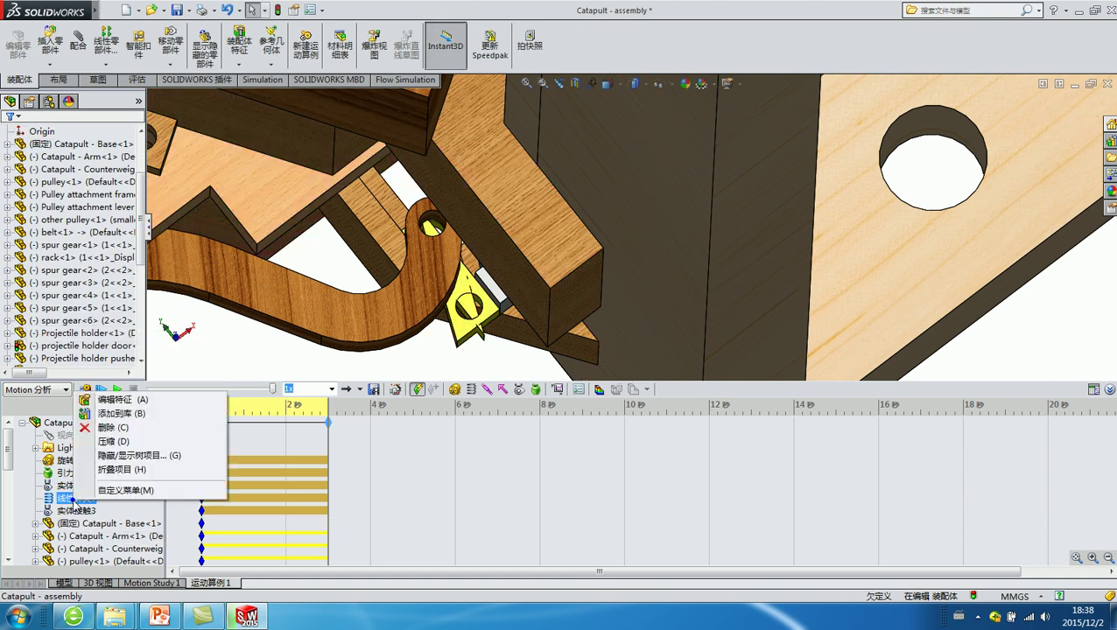
{"action": "left_click", "coordinate": [122, 400]}
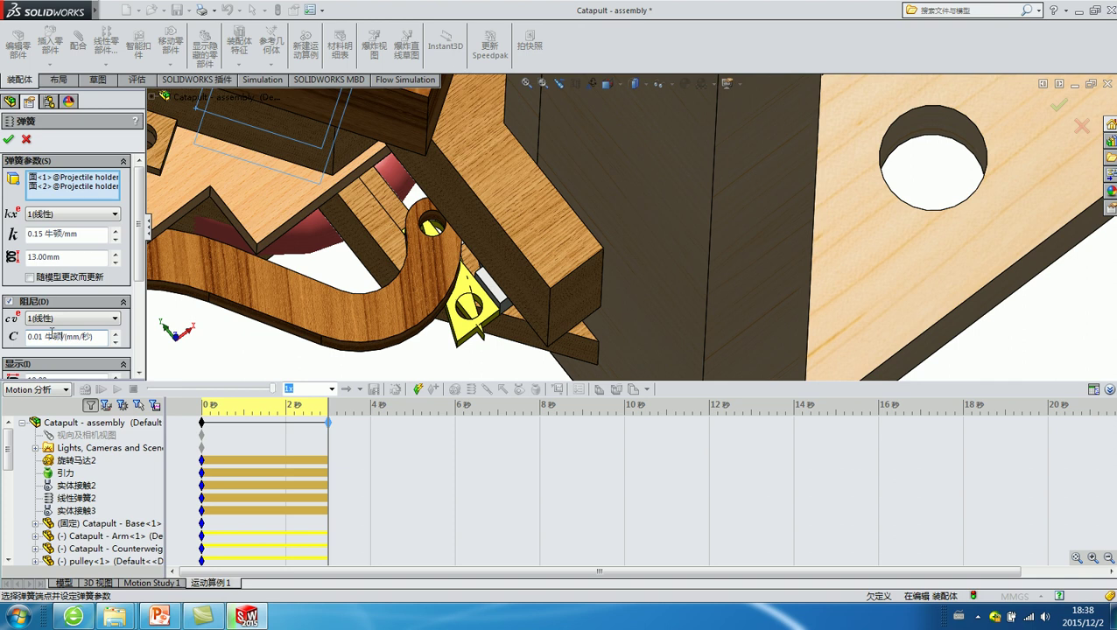
{"action": "left_click", "coordinate": [113, 339]}
{"action": "left_click", "coordinate": [11, 140]}
{"action": "left_click", "coordinate": [75, 510]}
Step: Enable friction on the trigger contact 实体接触3
{"action": "right_click", "coordinate": [75, 511]}
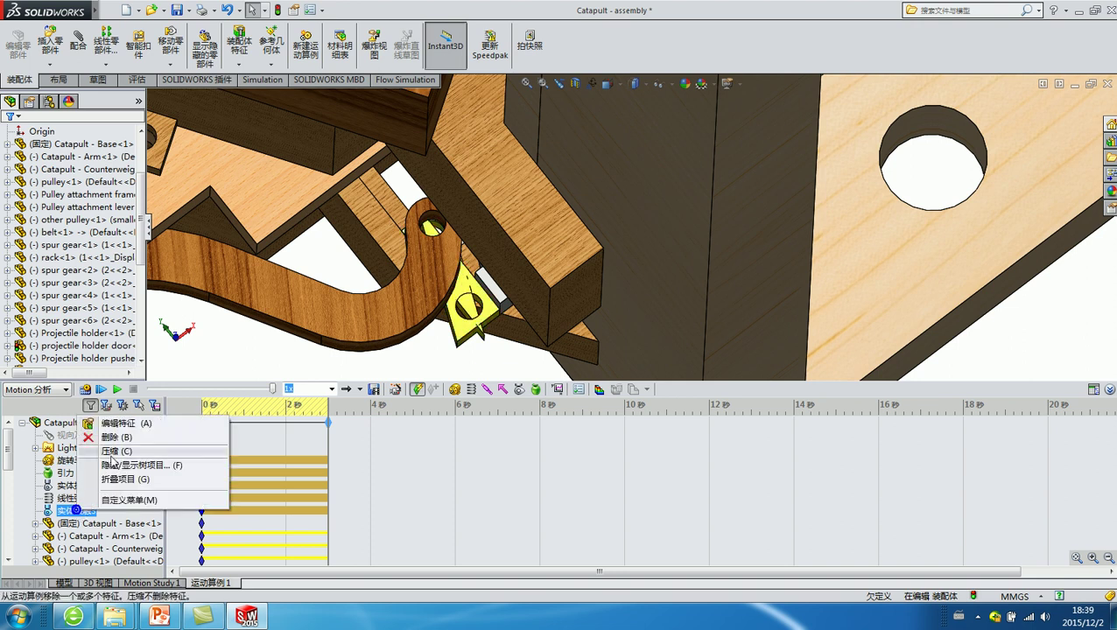
{"action": "left_click", "coordinate": [122, 424]}
{"action": "scroll", "coordinate": [44, 318], "scroll_direction": "down", "scroll_amount": 3}
{"action": "scroll", "coordinate": [31, 317], "scroll_direction": "down", "scroll_amount": 2}
{"action": "scroll", "coordinate": [26, 298], "scroll_direction": "up", "scroll_amount": 2}
{"action": "left_click", "coordinate": [9, 278]}
{"action": "left_click", "coordinate": [8, 141]}
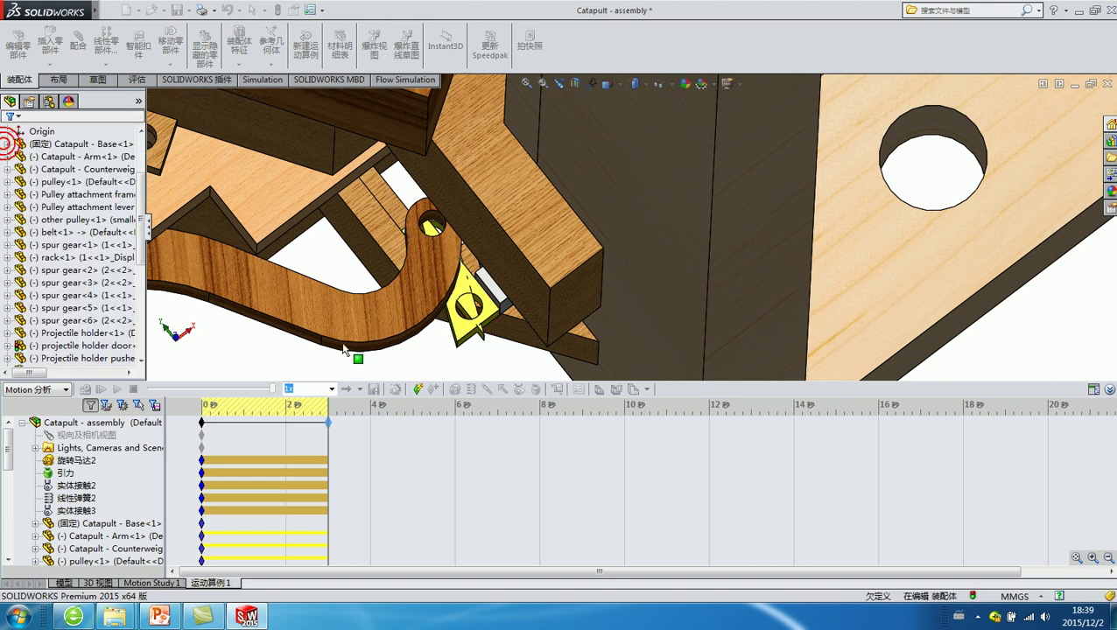
Step: Extend the study end time to 4 s, recalculate, and rewind to 0 s
{"action": "left_click_drag", "start_coordinate": [343, 426], "coordinate": [371, 424]}
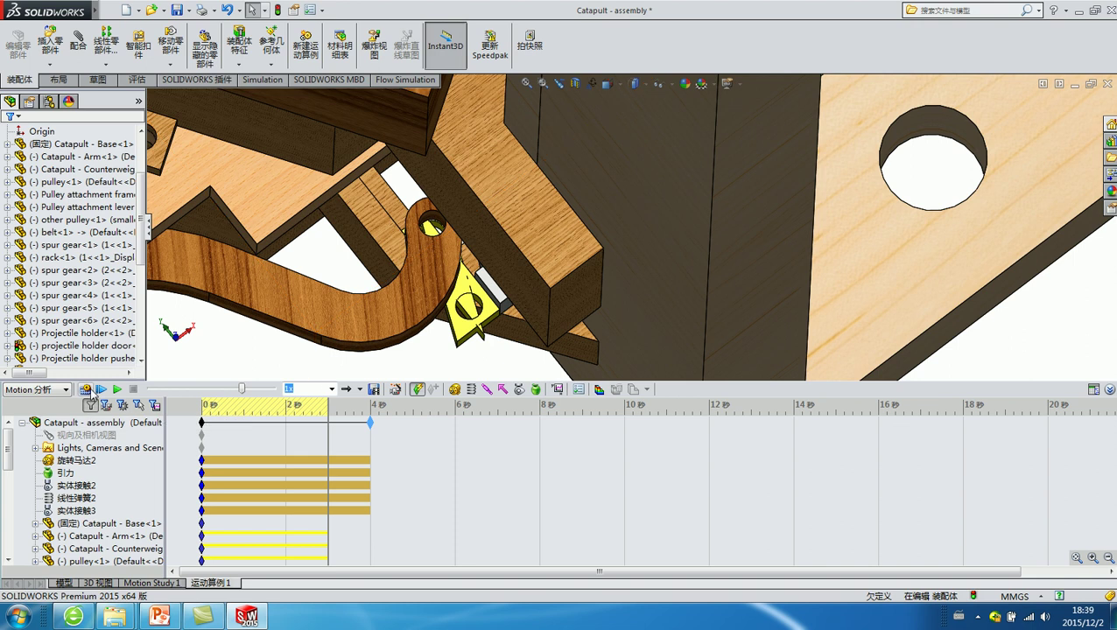
{"action": "left_click", "coordinate": [85, 389]}
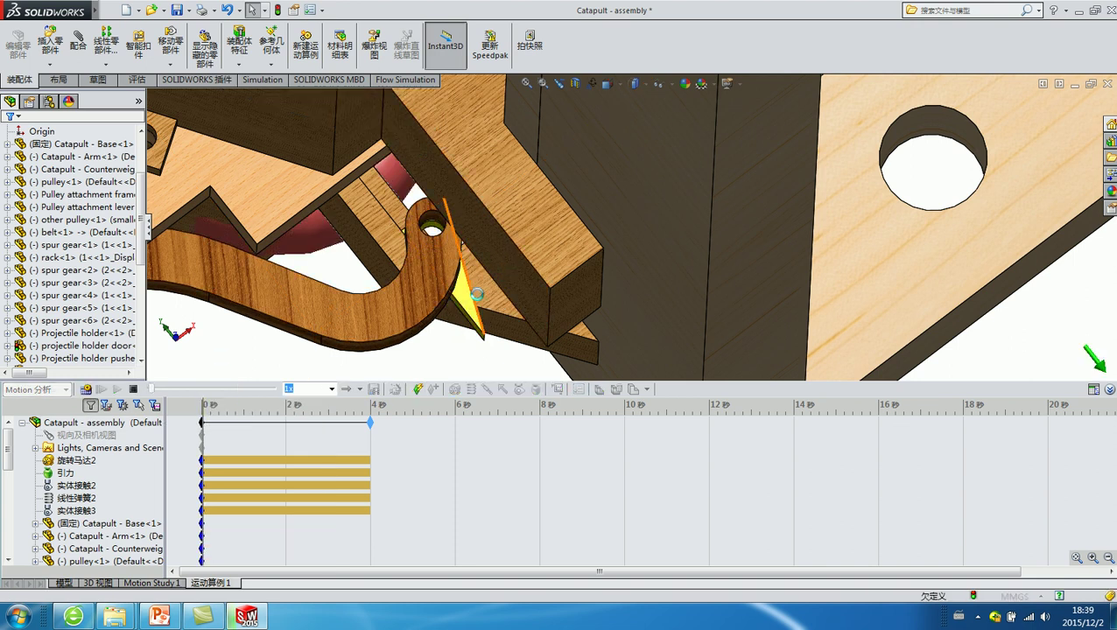
{"action": "scroll", "coordinate": [447, 259], "scroll_direction": "up", "scroll_amount": 3}
{"action": "scroll", "coordinate": [481, 281], "scroll_direction": "up", "scroll_amount": 3}
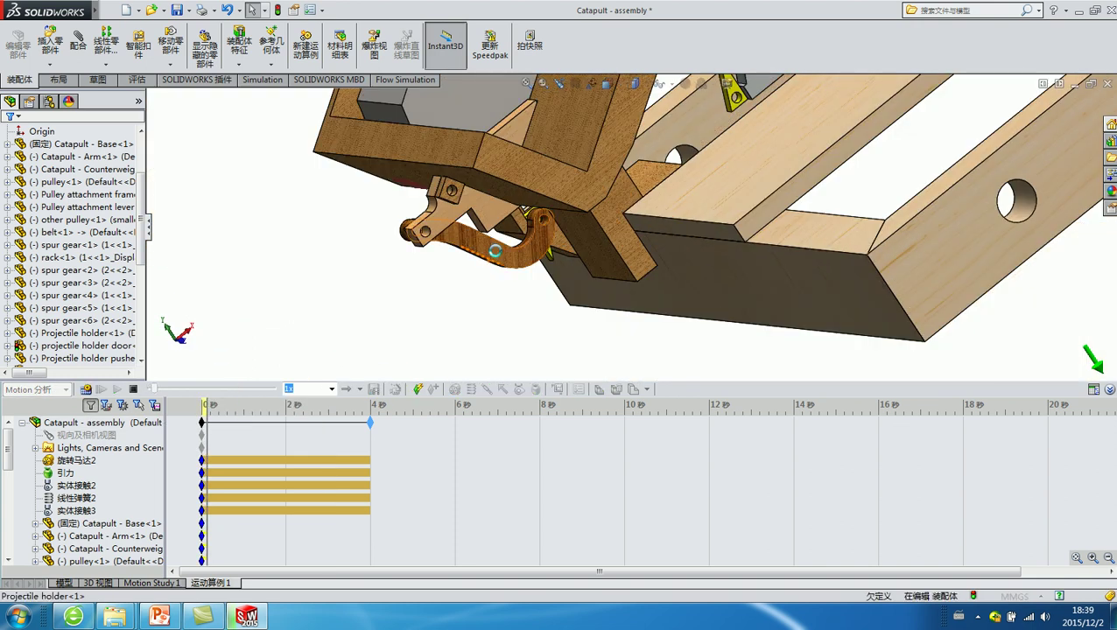
{"action": "scroll", "coordinate": [412, 250], "scroll_direction": "down", "scroll_amount": 2}
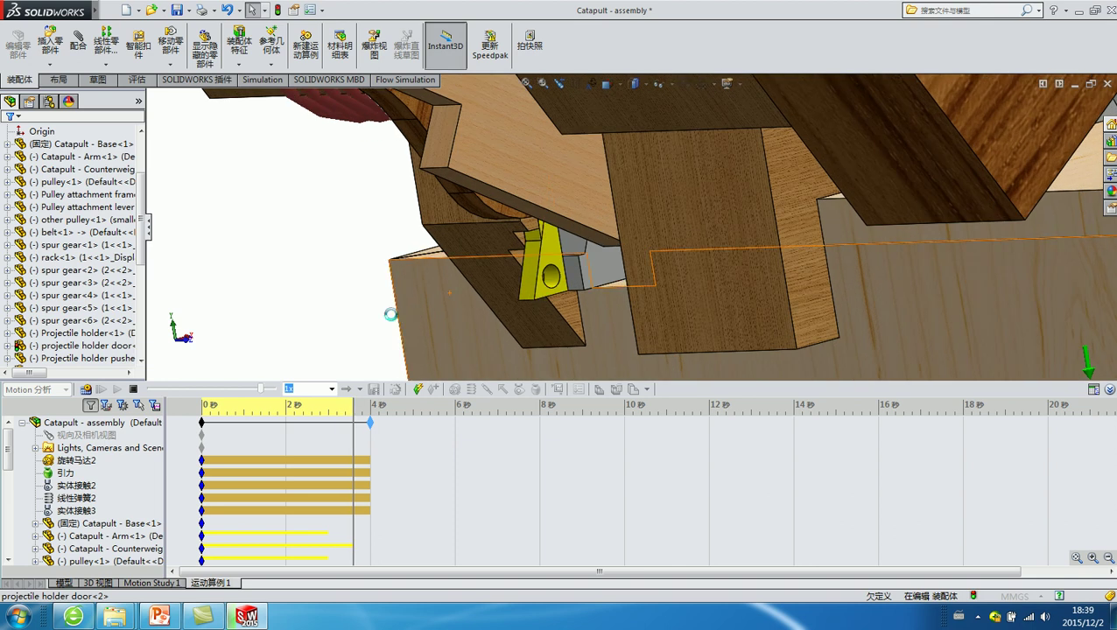
{"action": "left_click", "coordinate": [133, 391]}
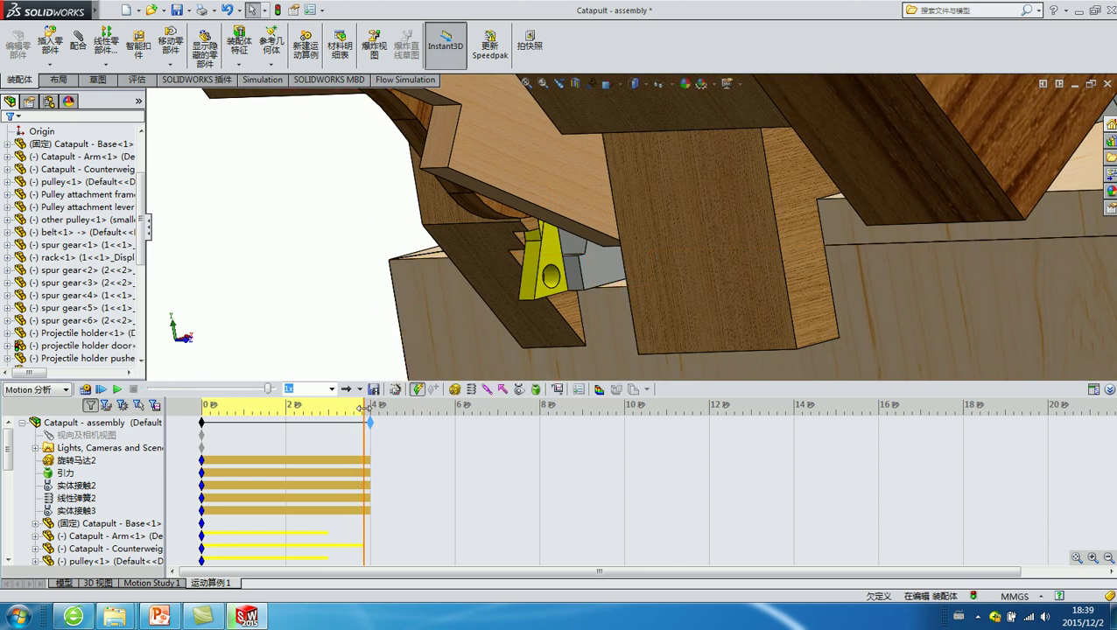
{"action": "left_click_drag", "start_coordinate": [362, 409], "coordinate": [202, 409]}
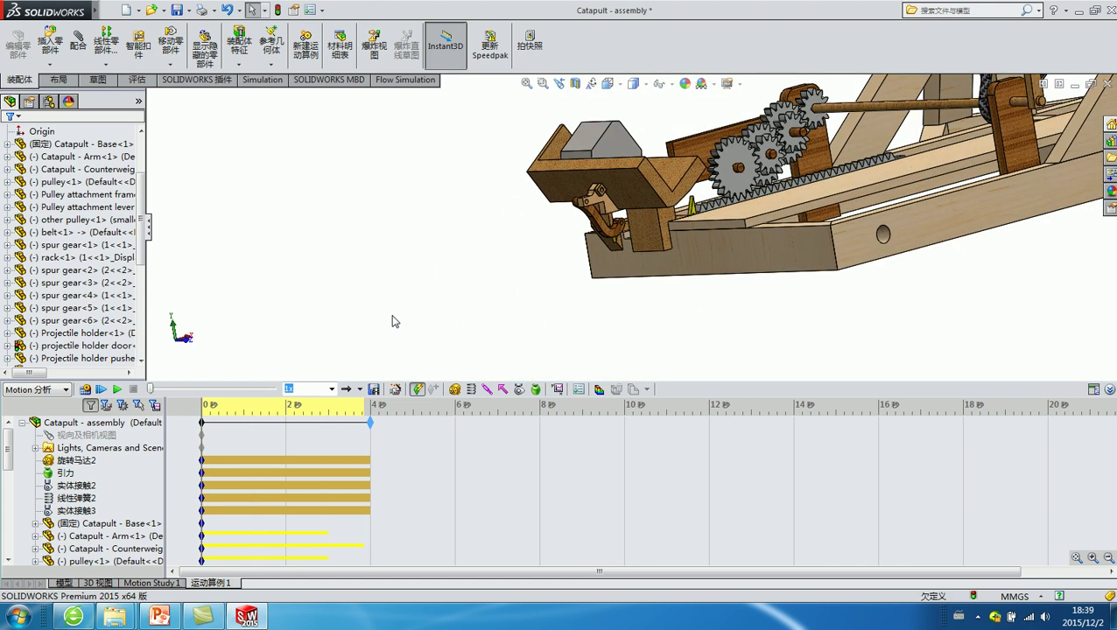
Step: Reopen spring 线性弹簧2's settings and accept them unchanged
{"action": "scroll", "coordinate": [601, 227], "scroll_direction": "down", "scroll_amount": 1}
{"action": "scroll", "coordinate": [601, 227], "scroll_direction": "down", "scroll_amount": 2}
{"action": "scroll", "coordinate": [601, 227], "scroll_direction": "down", "scroll_amount": 2}
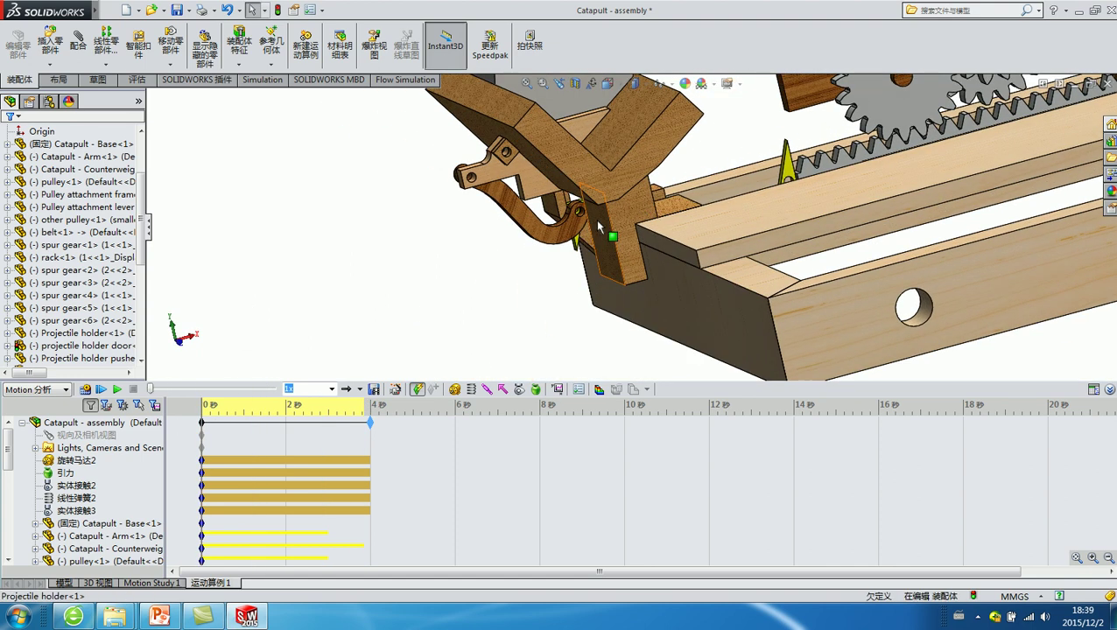
{"action": "scroll", "coordinate": [600, 227], "scroll_direction": "down", "scroll_amount": 1}
{"action": "scroll", "coordinate": [588, 250], "scroll_direction": "down", "scroll_amount": 1}
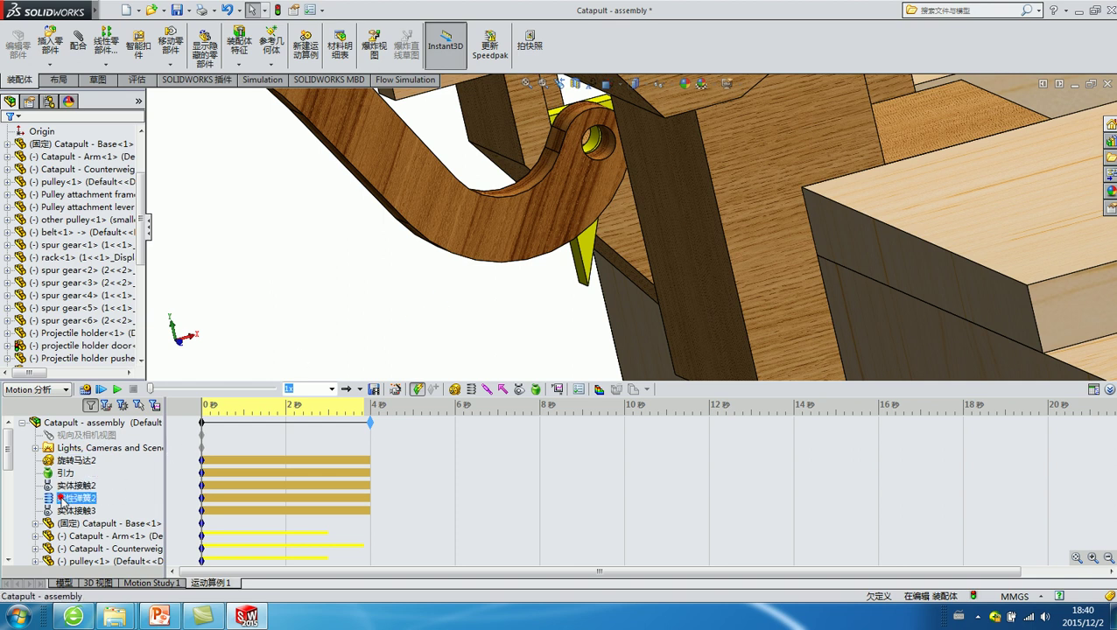
{"action": "right_click", "coordinate": [61, 500]}
{"action": "left_click", "coordinate": [109, 398]}
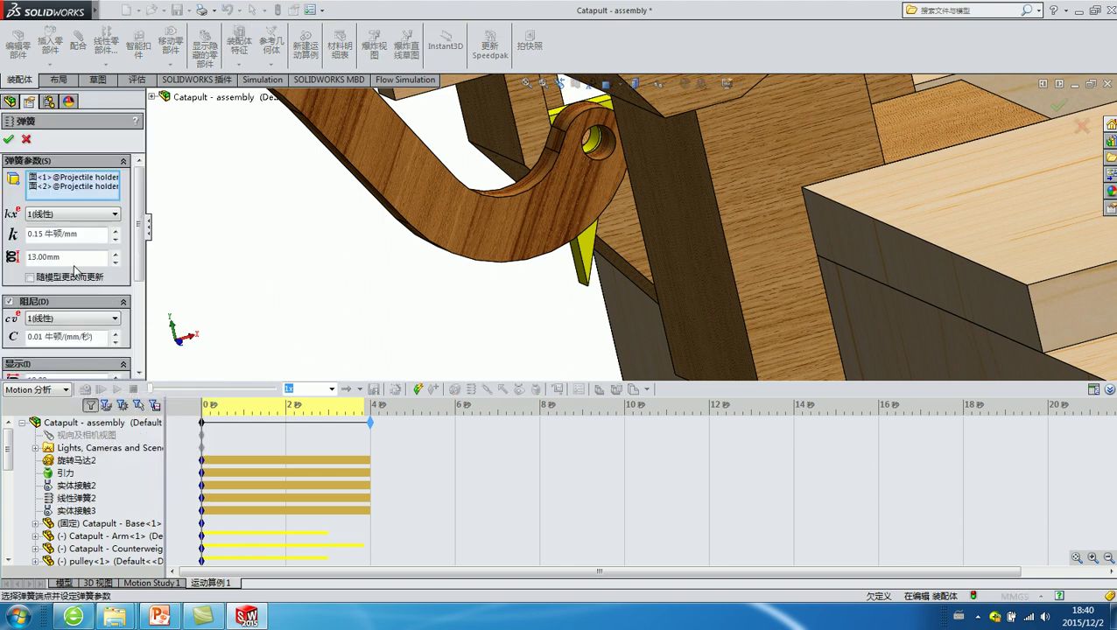
{"action": "left_click", "coordinate": [29, 141]}
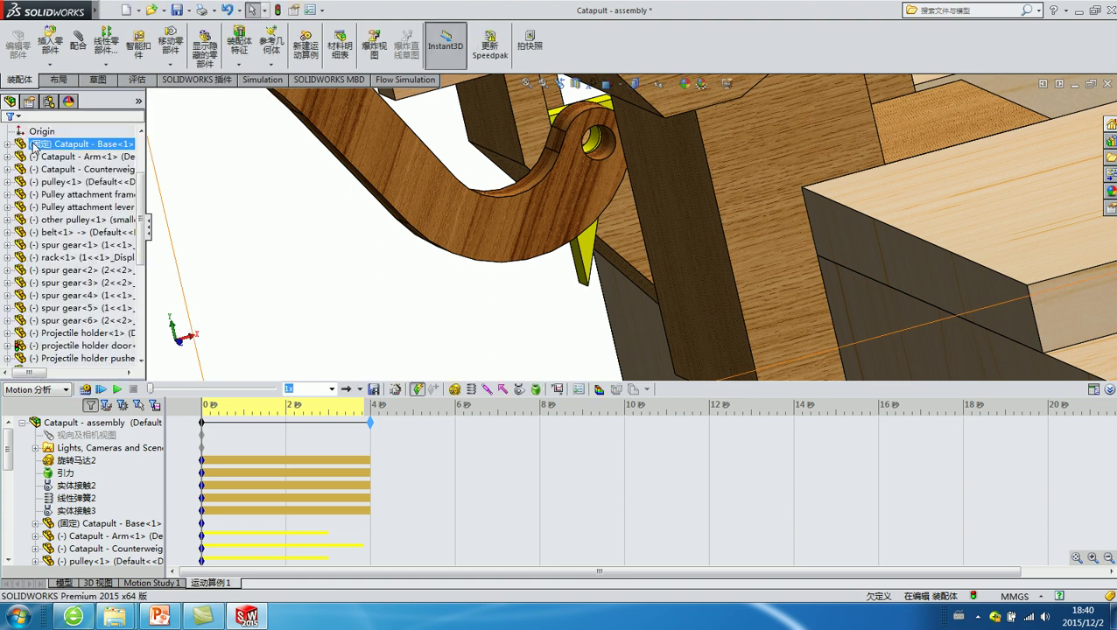
Step: Reopen trigger contact 实体接触3 and accept it again
{"action": "right_click", "coordinate": [70, 511]}
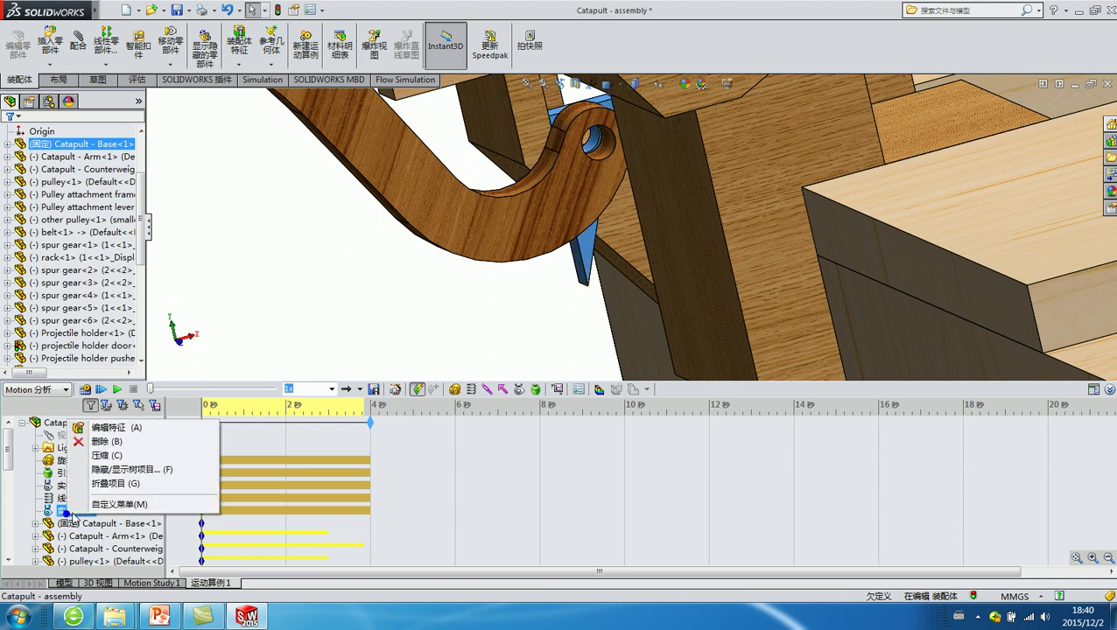
{"action": "left_click", "coordinate": [118, 428]}
{"action": "scroll", "coordinate": [53, 263], "scroll_direction": "down", "scroll_amount": 3}
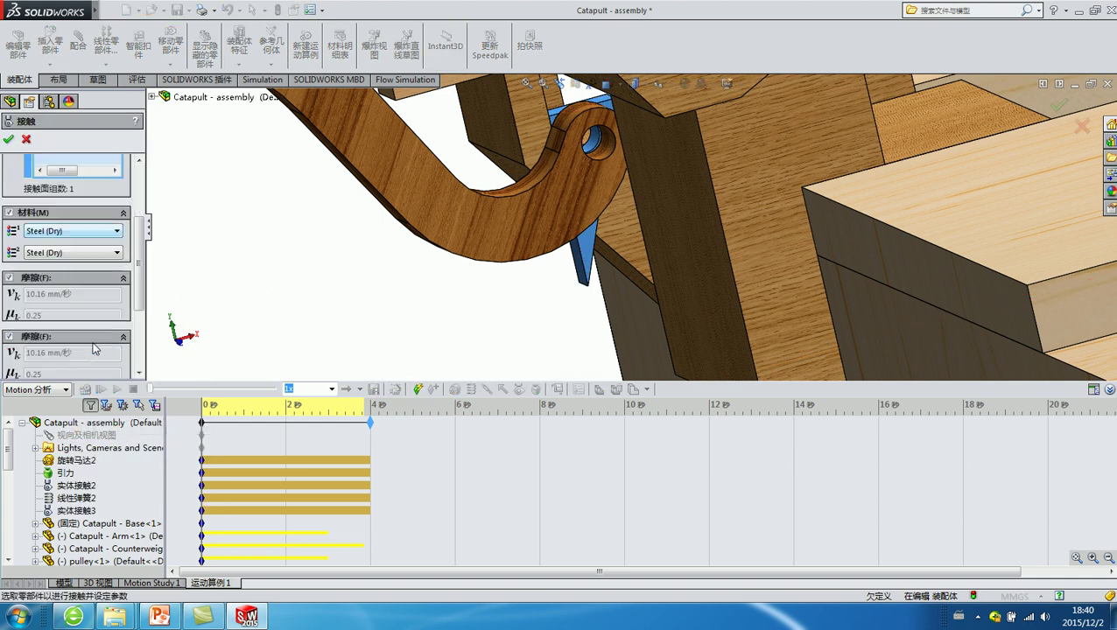
{"action": "left_click", "coordinate": [8, 141]}
{"action": "middle_click_drag", "start_coordinate": [488, 342], "coordinate": [481, 311]}
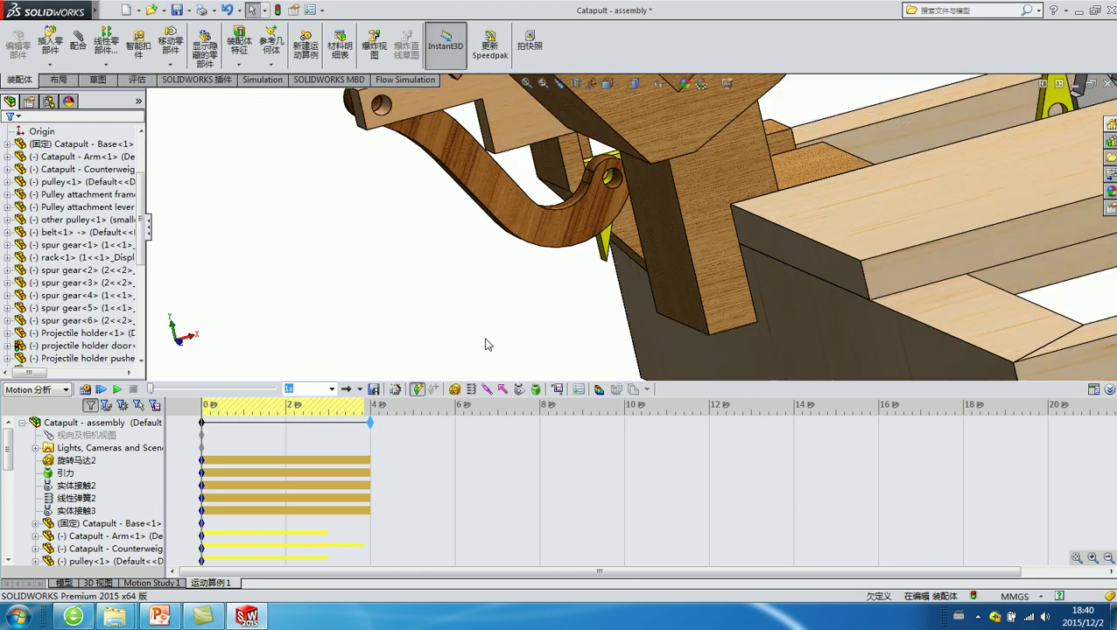
Step: Turn off friction on trigger contact 实体接触3 and accept
{"action": "left_click", "coordinate": [77, 498]}
{"action": "right_click", "coordinate": [67, 508]}
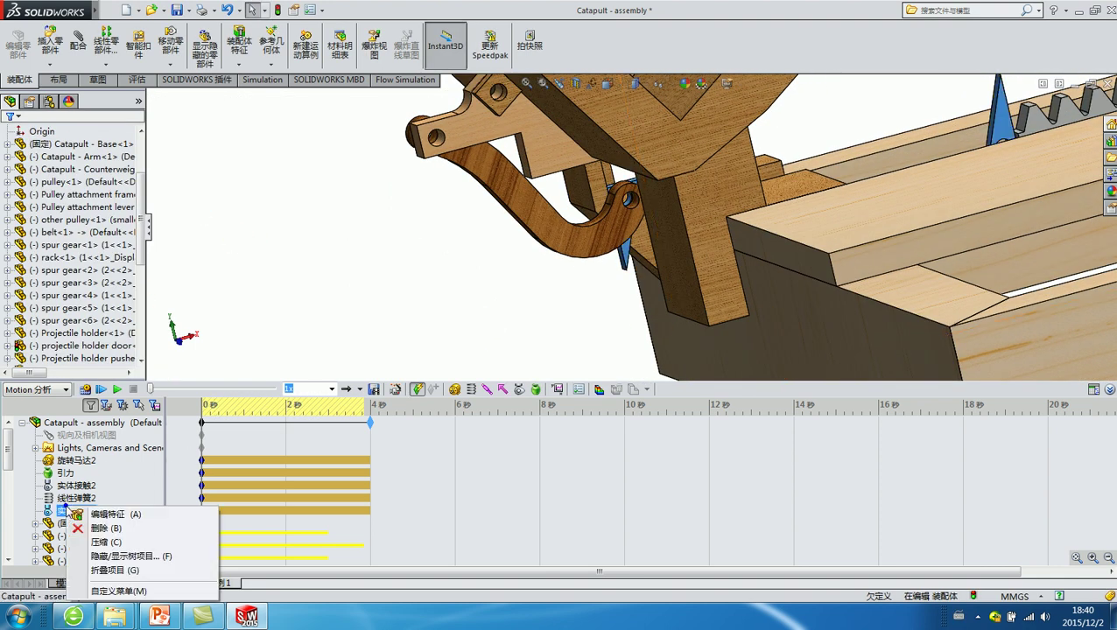
{"action": "left_click", "coordinate": [98, 514]}
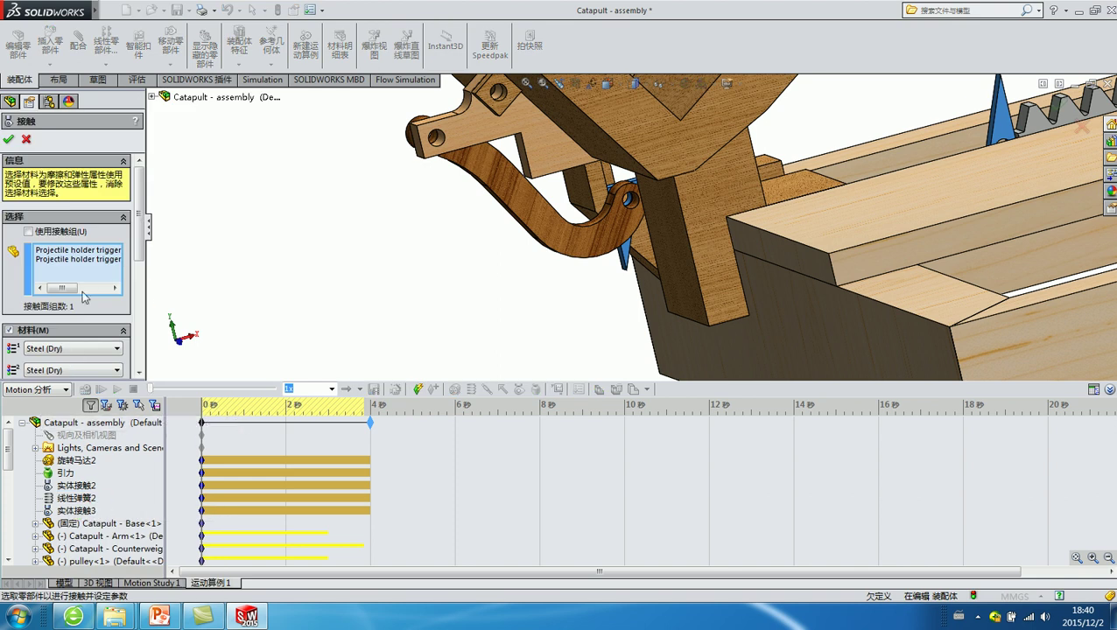
{"action": "left_click_drag", "start_coordinate": [142, 228], "coordinate": [144, 267]}
{"action": "left_click", "coordinate": [11, 312]}
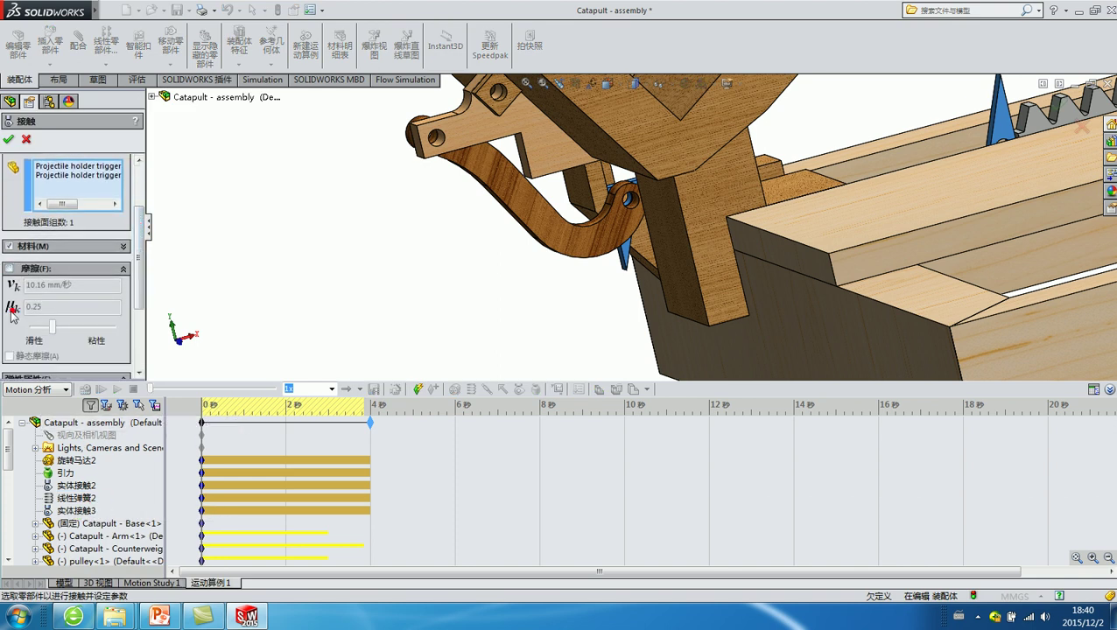
{"action": "left_click", "coordinate": [9, 140]}
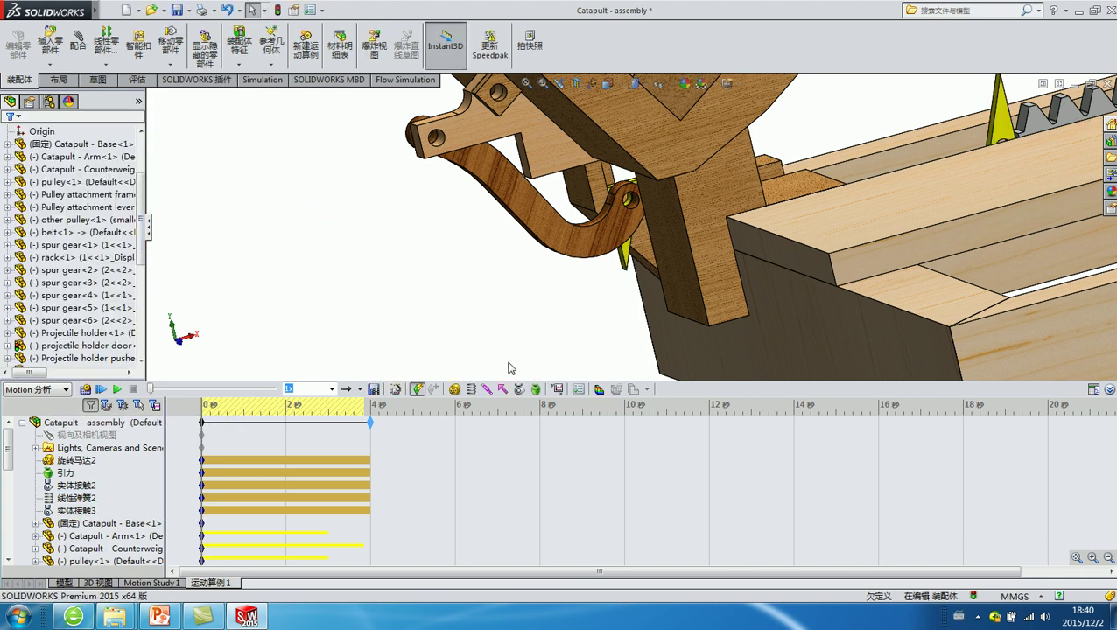
Step: Show Motion Study Properties: 25 frames per second, animate during simulation enabled
{"action": "left_click", "coordinate": [576, 389]}
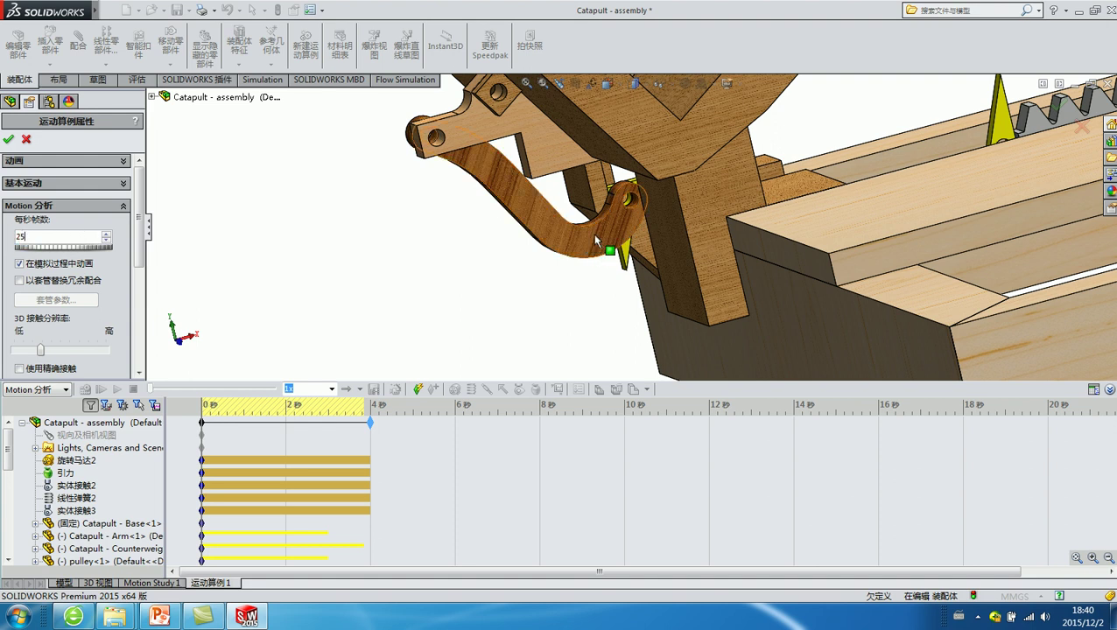
{"action": "scroll", "coordinate": [649, 244], "scroll_direction": "down", "scroll_amount": 3}
{"action": "scroll", "coordinate": [649, 252], "scroll_direction": "down", "scroll_amount": 3}
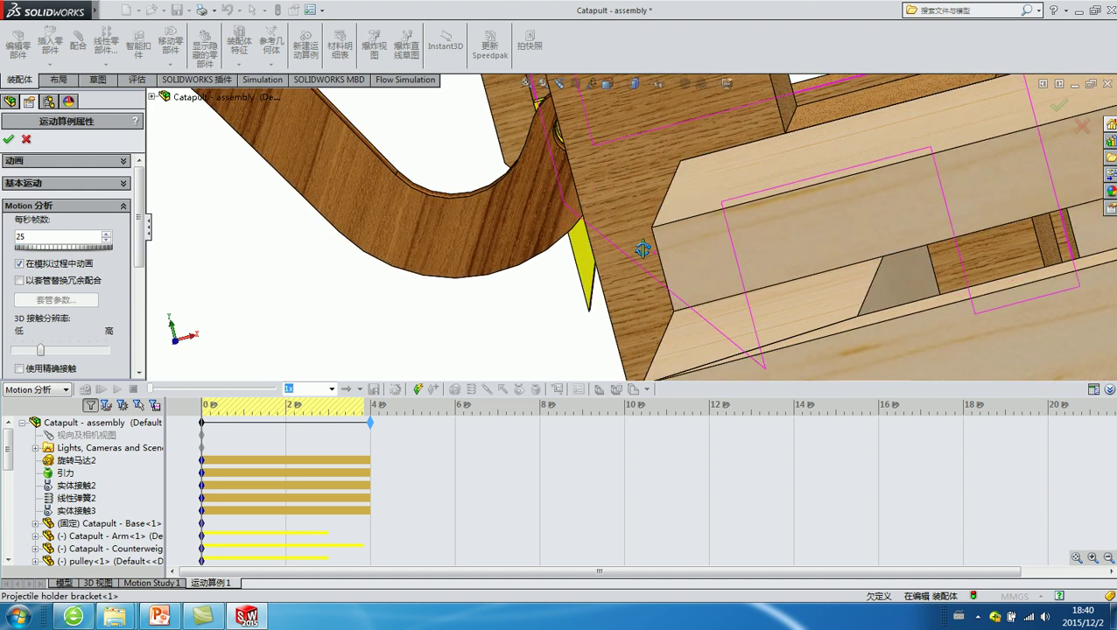
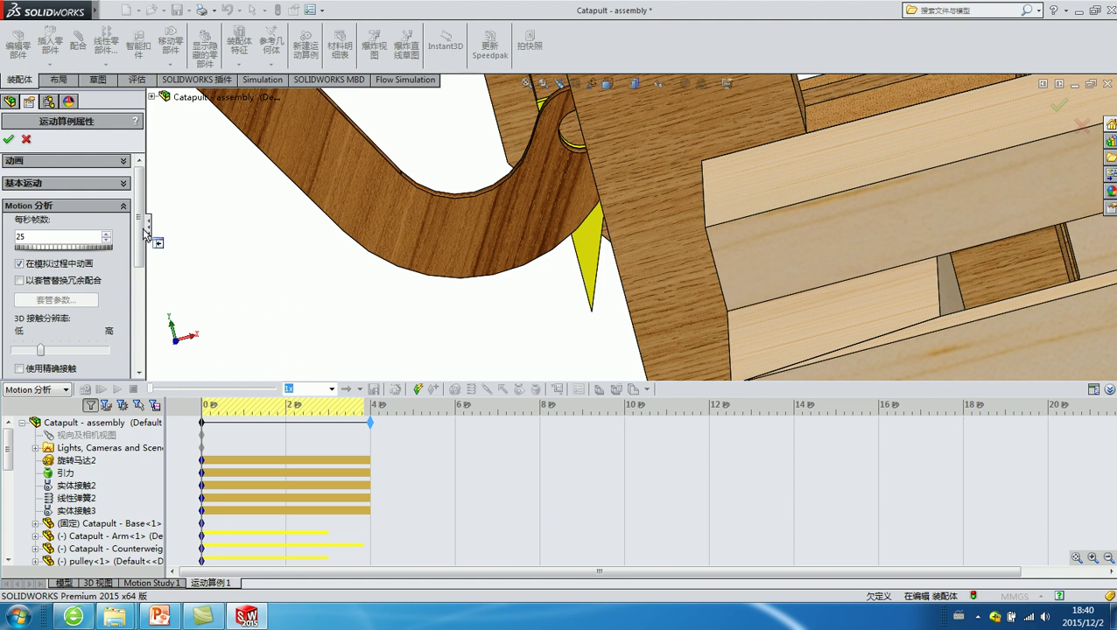
Step: Check the options for contact 实体接触3, then apply 100 frames per second to the study
{"action": "left_click", "coordinate": [63, 512]}
{"action": "right_click", "coordinate": [62, 515]}
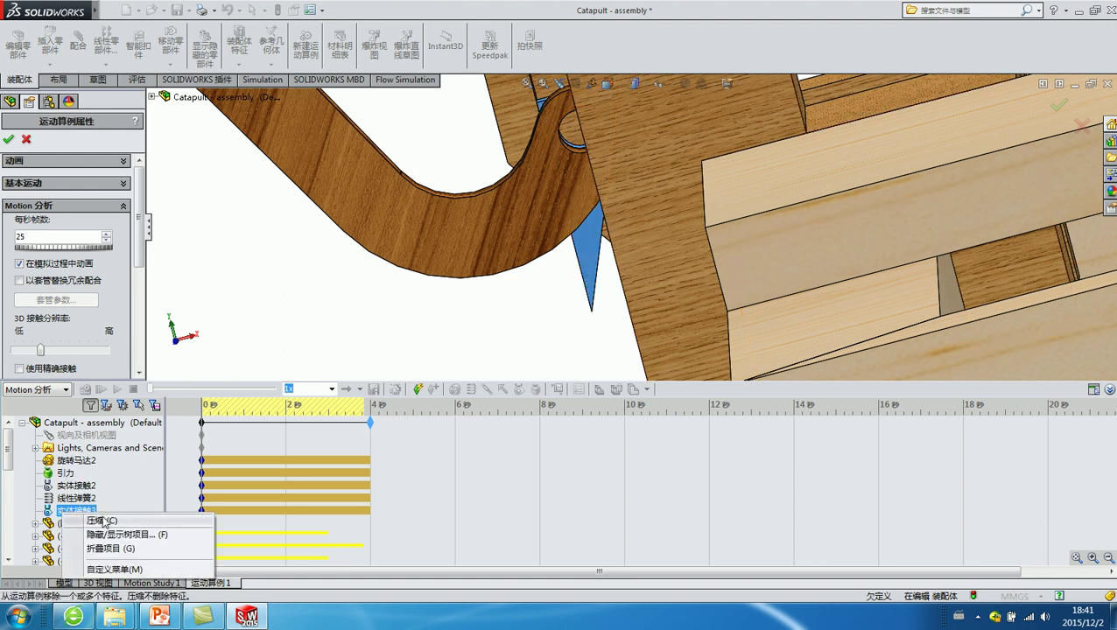
{"action": "left_click", "coordinate": [243, 293]}
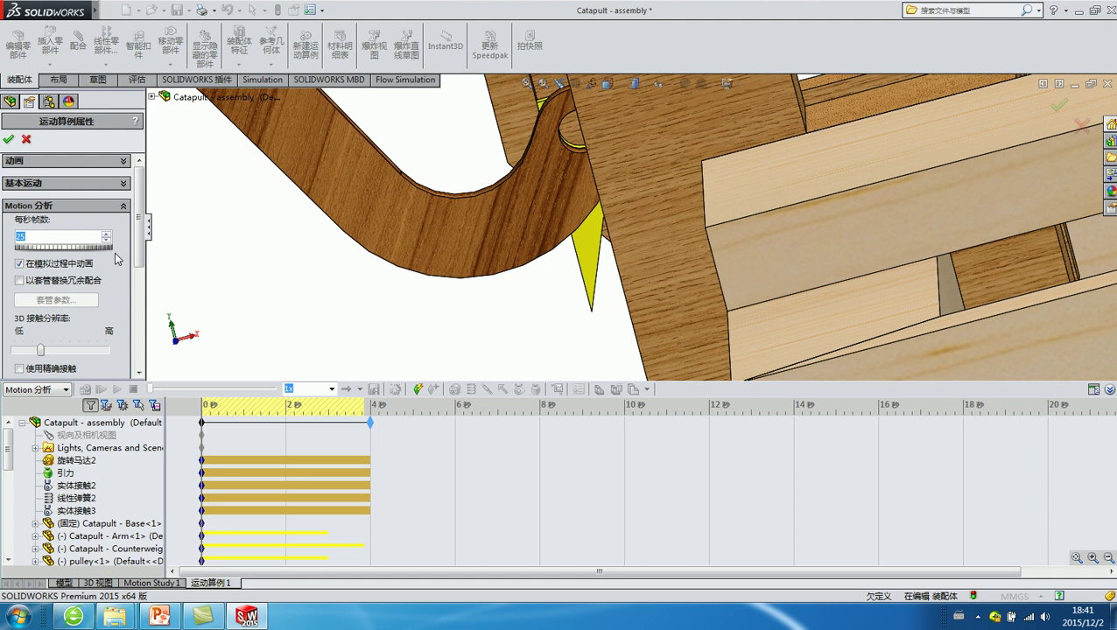
{"action": "left_click", "coordinate": [9, 141]}
Step: Play the 100 fps study, reset it to the start, and begin a new solid contact
{"action": "scroll", "coordinate": [232, 249], "scroll_direction": "up", "scroll_amount": 3}
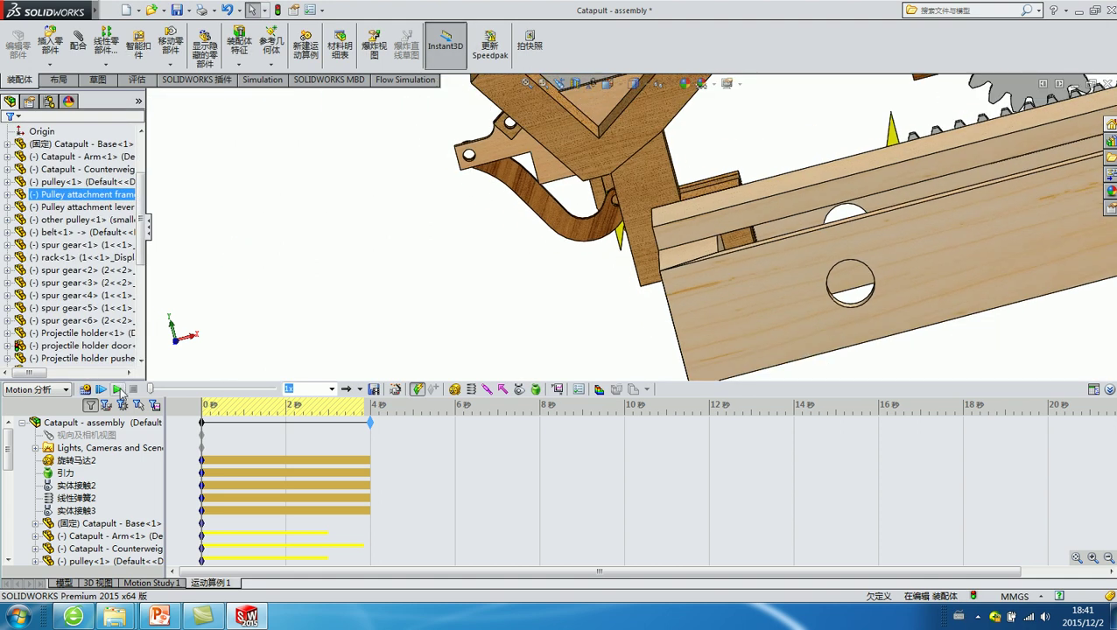
{"action": "left_click", "coordinate": [118, 389]}
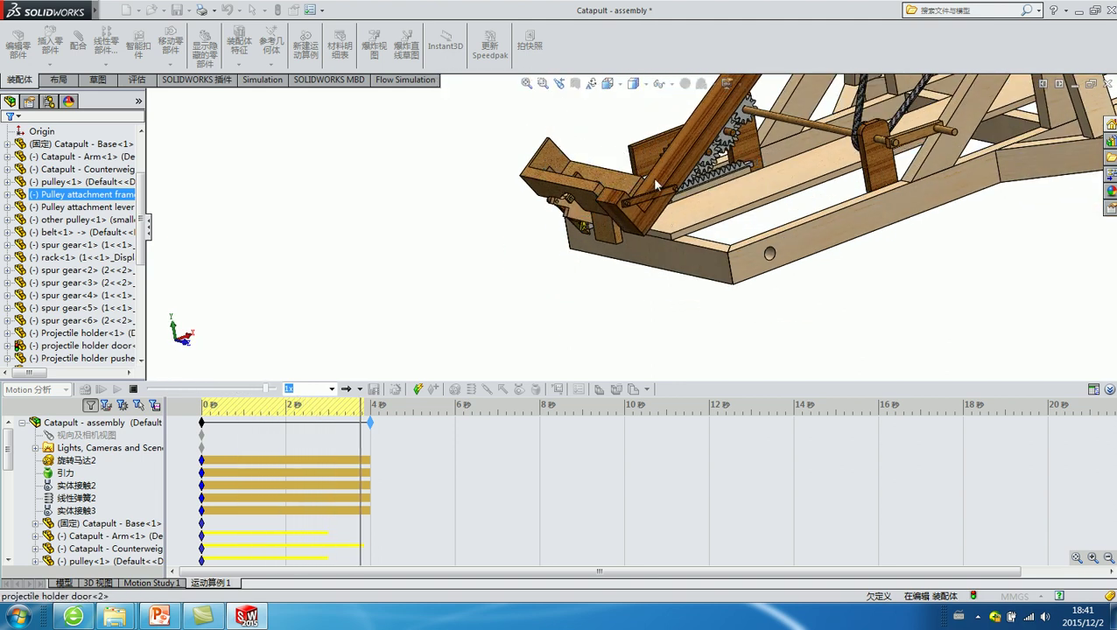
{"action": "left_click", "coordinate": [370, 405]}
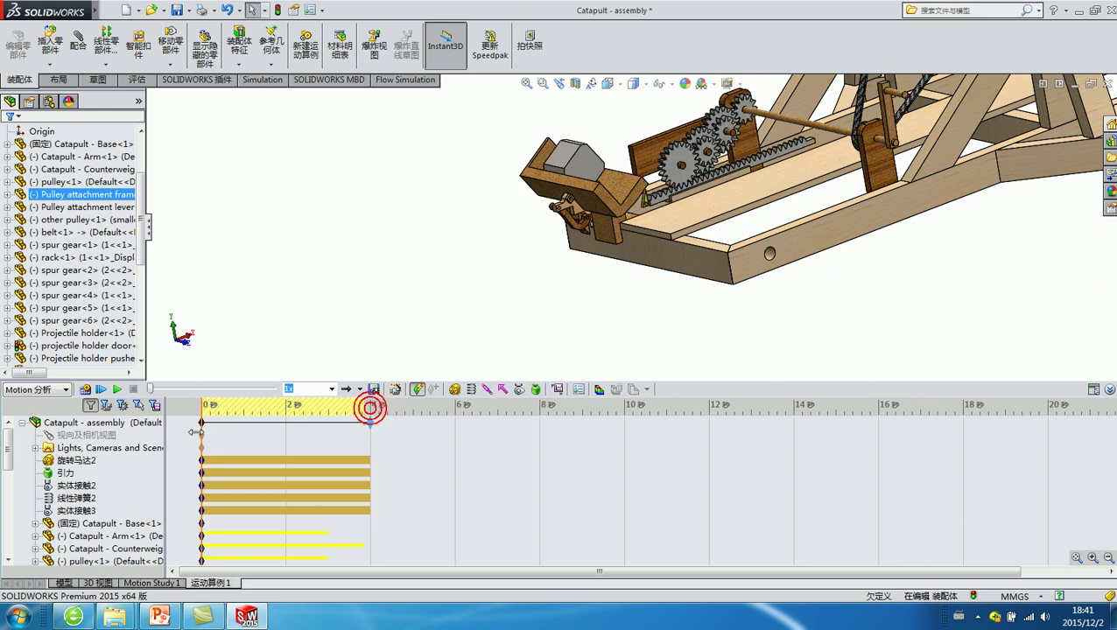
{"action": "left_click", "coordinate": [520, 391]}
Step: Pick the projectile and the catapult arm as the contact parts
{"action": "scroll", "coordinate": [541, 180], "scroll_direction": "down", "scroll_amount": 1}
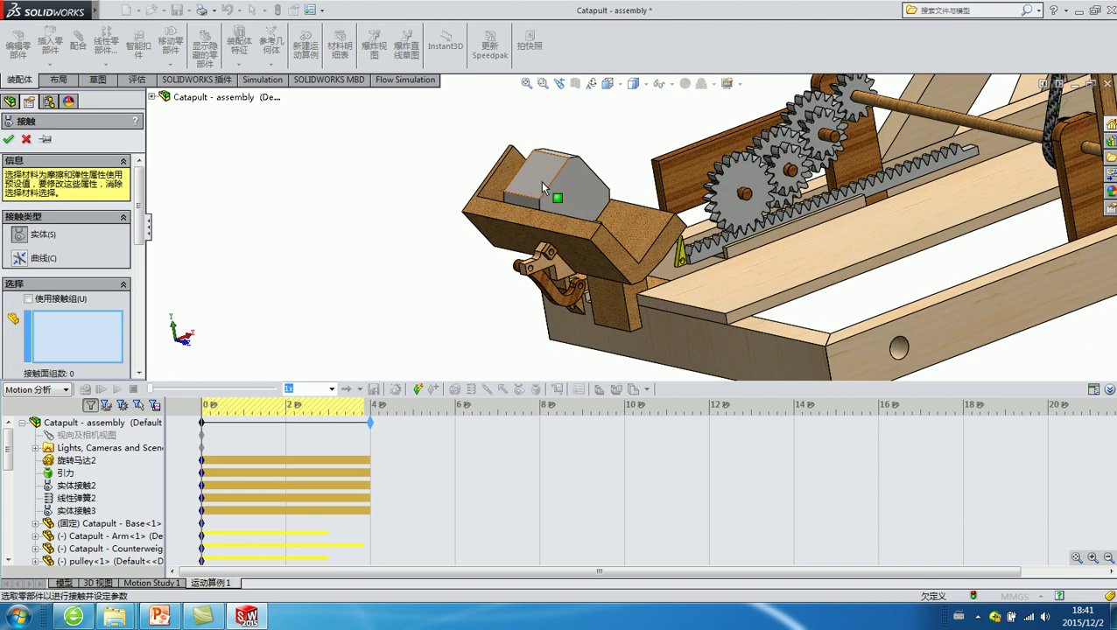
{"action": "left_click", "coordinate": [540, 181]}
{"action": "scroll", "coordinate": [601, 219], "scroll_direction": "up", "scroll_amount": 4}
{"action": "scroll", "coordinate": [716, 126], "scroll_direction": "down", "scroll_amount": 3}
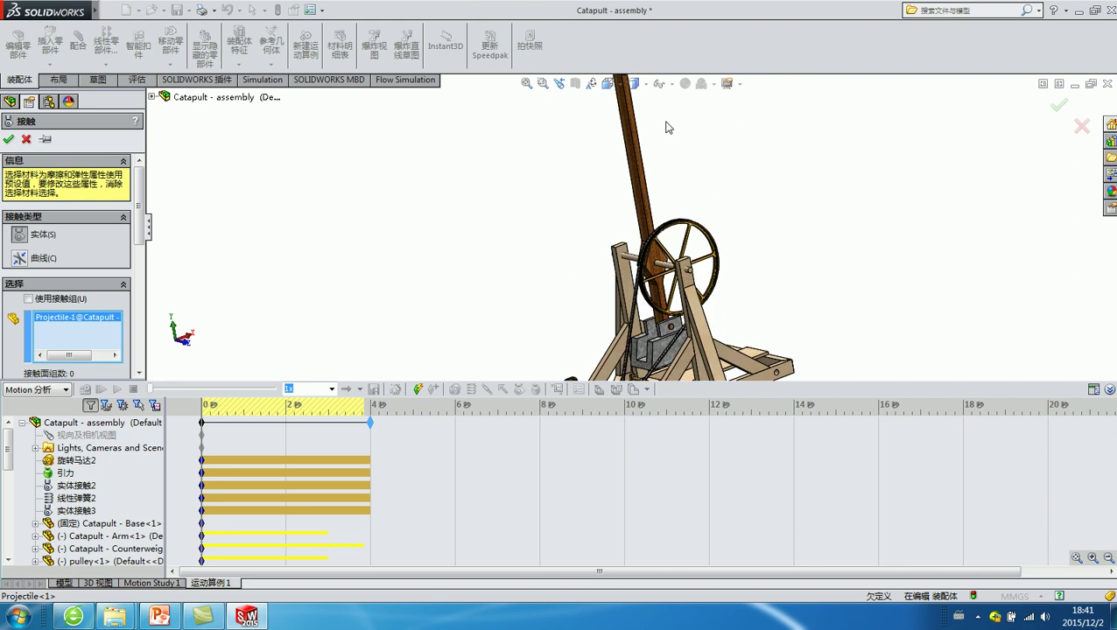
{"action": "left_click", "coordinate": [641, 136]}
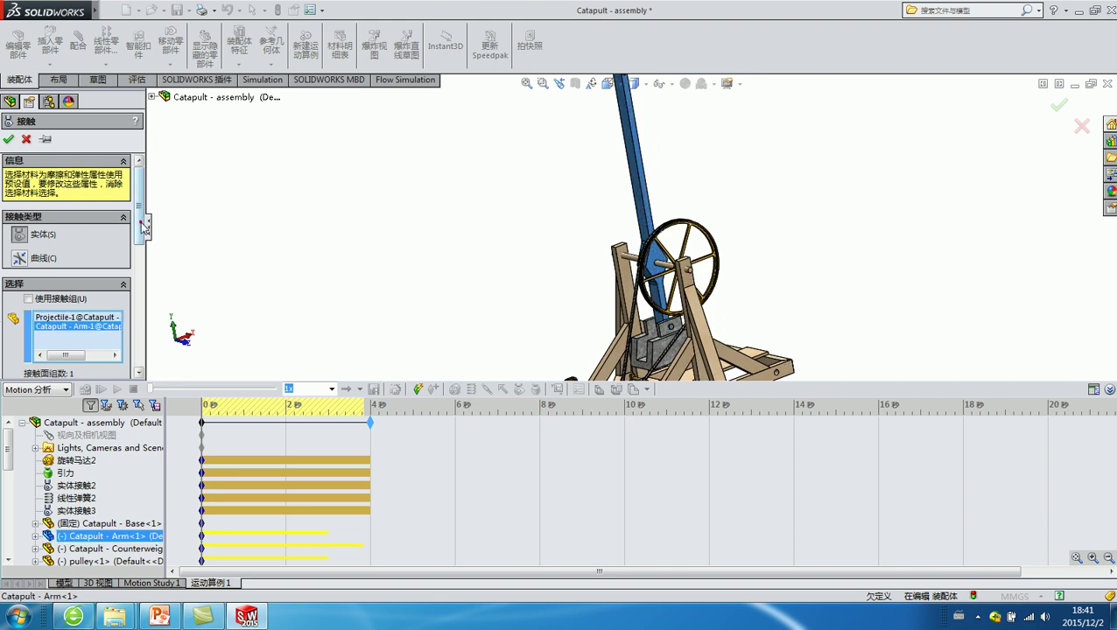
{"action": "left_click_drag", "start_coordinate": [142, 222], "coordinate": [123, 289]}
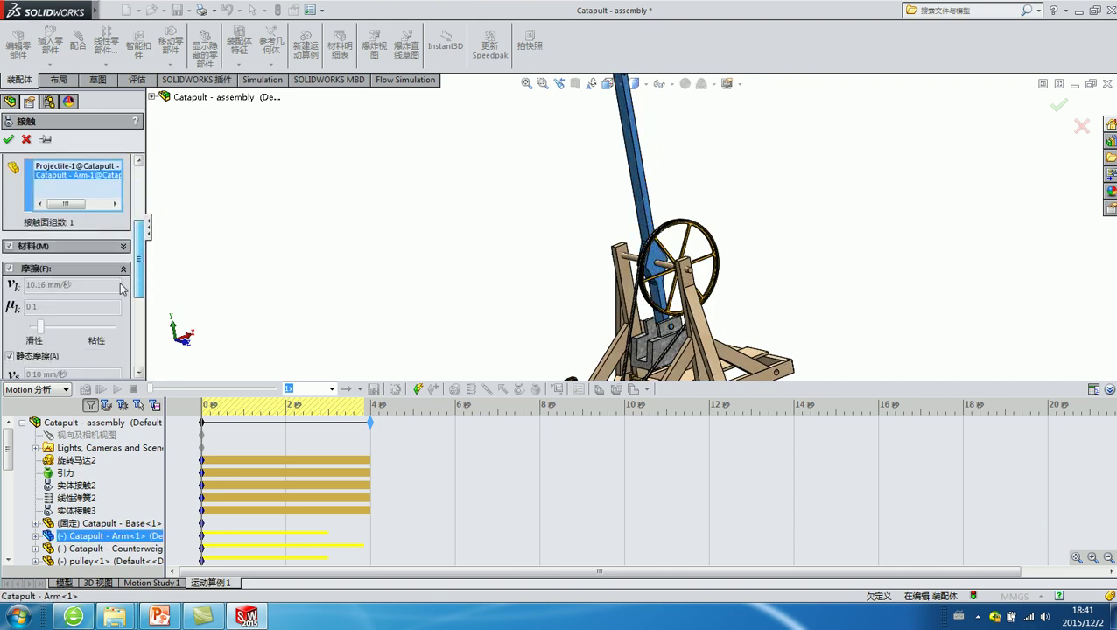
Step: Set the second contact material to Steel (Dry), confirm 实体接触4, and recalculate the study
{"action": "left_click", "coordinate": [52, 249]}
{"action": "left_click", "coordinate": [73, 286]}
{"action": "left_click", "coordinate": [61, 328]}
{"action": "left_click", "coordinate": [65, 286]}
{"action": "left_click", "coordinate": [49, 344]}
{"action": "left_click", "coordinate": [8, 139]}
{"action": "left_click", "coordinate": [314, 186]}
{"action": "left_click", "coordinate": [85, 391]}
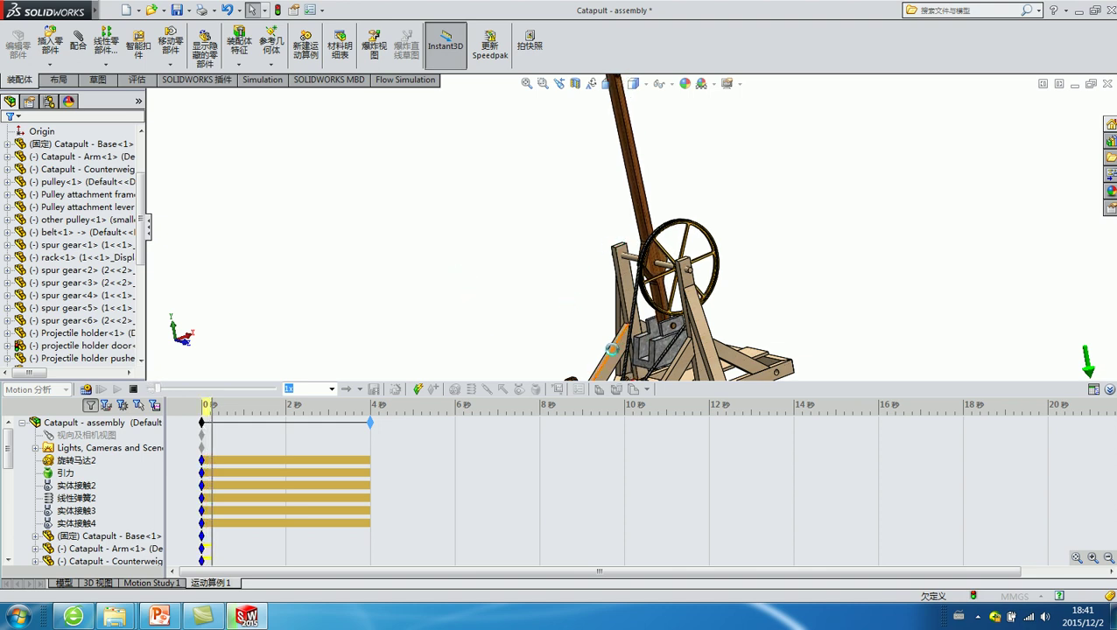
Step: Fit the catapult in view, select 实体接触4, and zoom around the projectile holder during calculation
{"action": "key", "text": "f"}
{"action": "scroll", "coordinate": [604, 302], "scroll_direction": "down", "scroll_amount": 3}
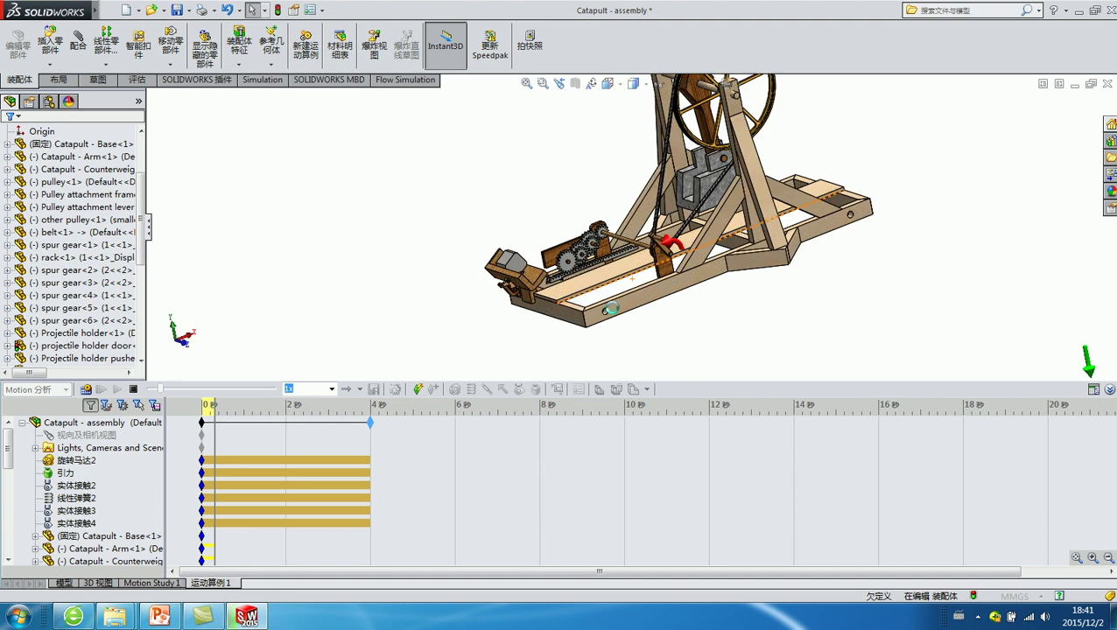
{"action": "scroll", "coordinate": [604, 302], "scroll_direction": "down", "scroll_amount": 3}
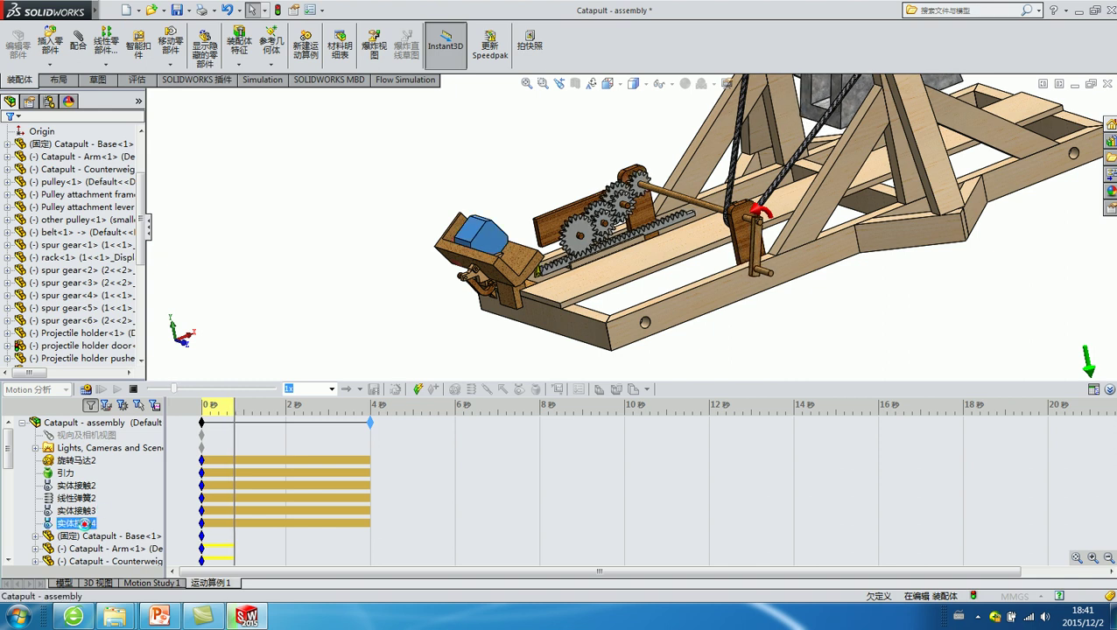
{"action": "left_click", "coordinate": [77, 510]}
{"action": "left_click", "coordinate": [92, 523], "text": "shift"}
{"action": "left_click", "coordinate": [87, 522]}
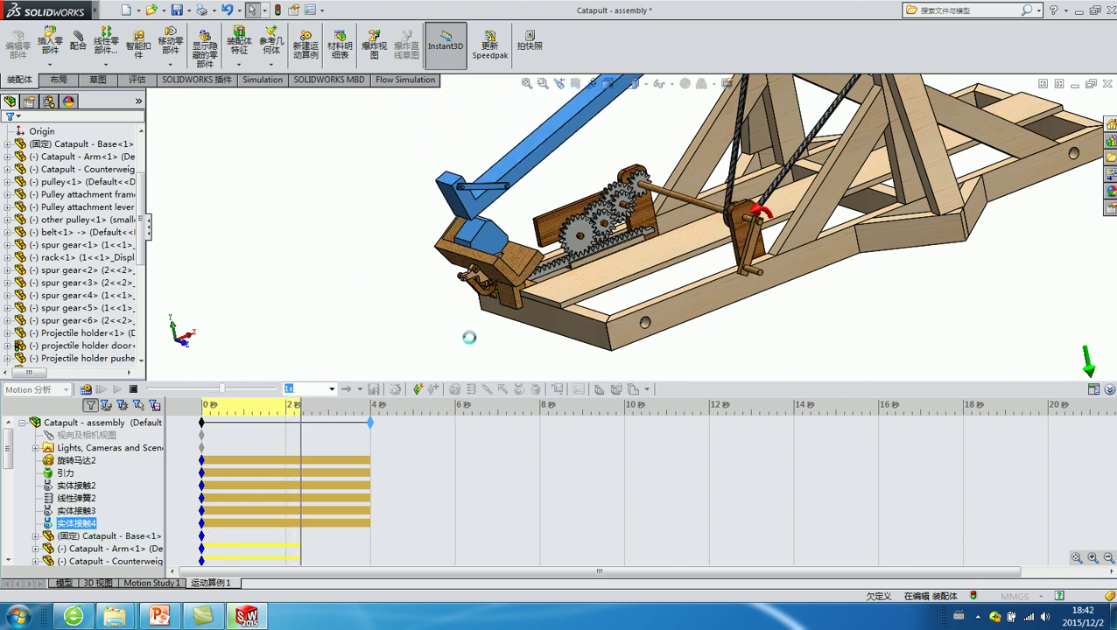
{"action": "scroll", "coordinate": [510, 296], "scroll_direction": "down", "scroll_amount": 3}
{"action": "scroll", "coordinate": [517, 289], "scroll_direction": "down", "scroll_amount": 3}
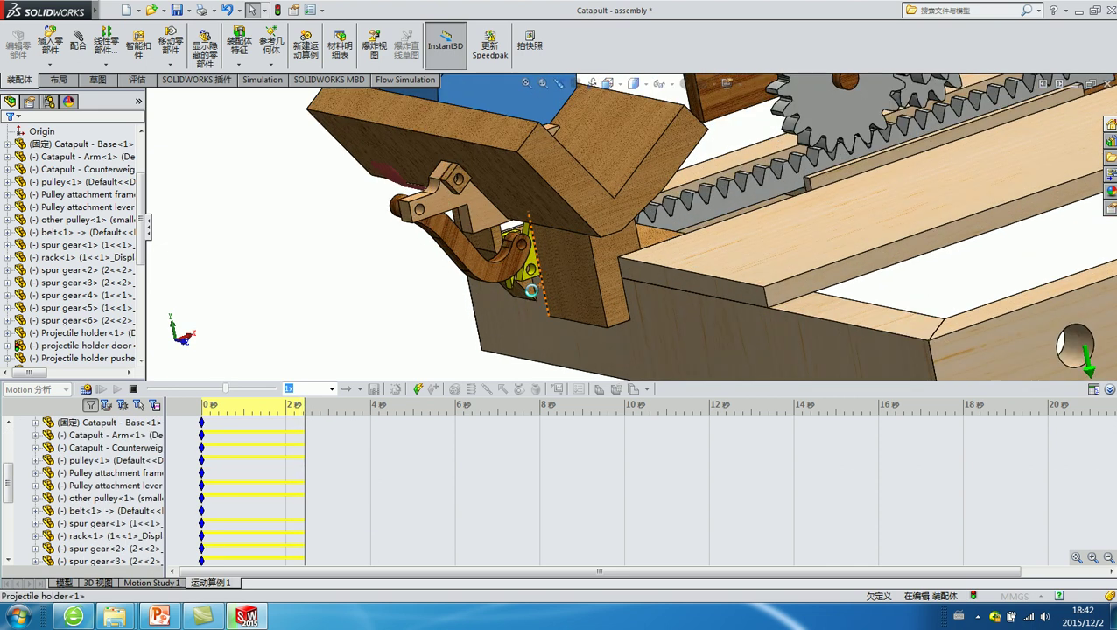
{"action": "scroll", "coordinate": [526, 282], "scroll_direction": "down", "scroll_amount": 3}
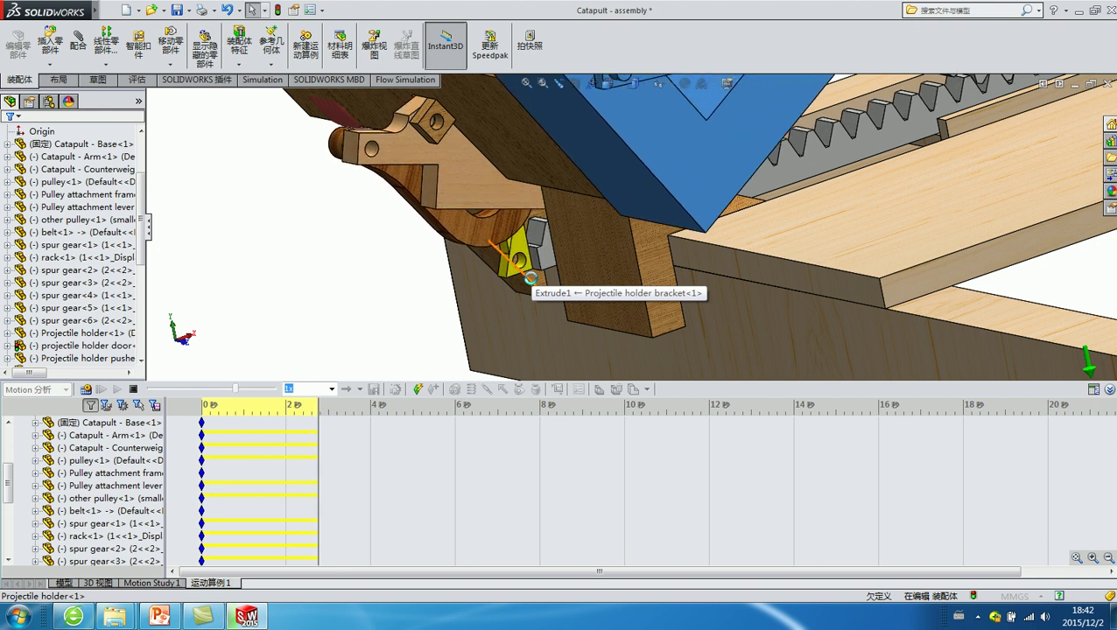
{"action": "scroll", "coordinate": [547, 276], "scroll_direction": "up", "scroll_amount": 2}
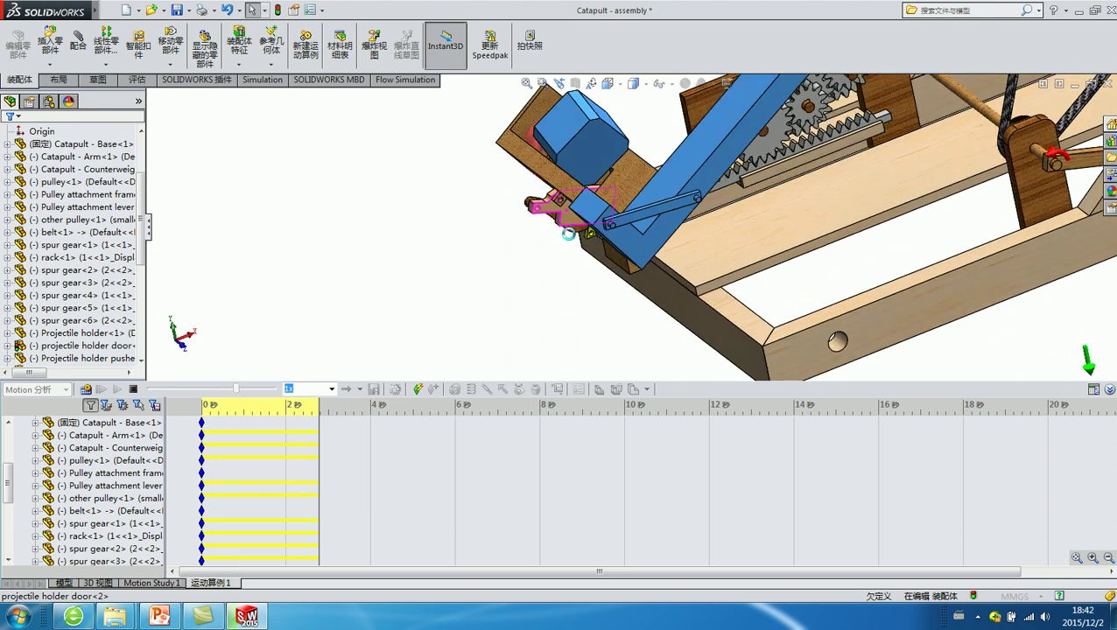
{"action": "scroll", "coordinate": [569, 206], "scroll_direction": "down", "scroll_amount": 3}
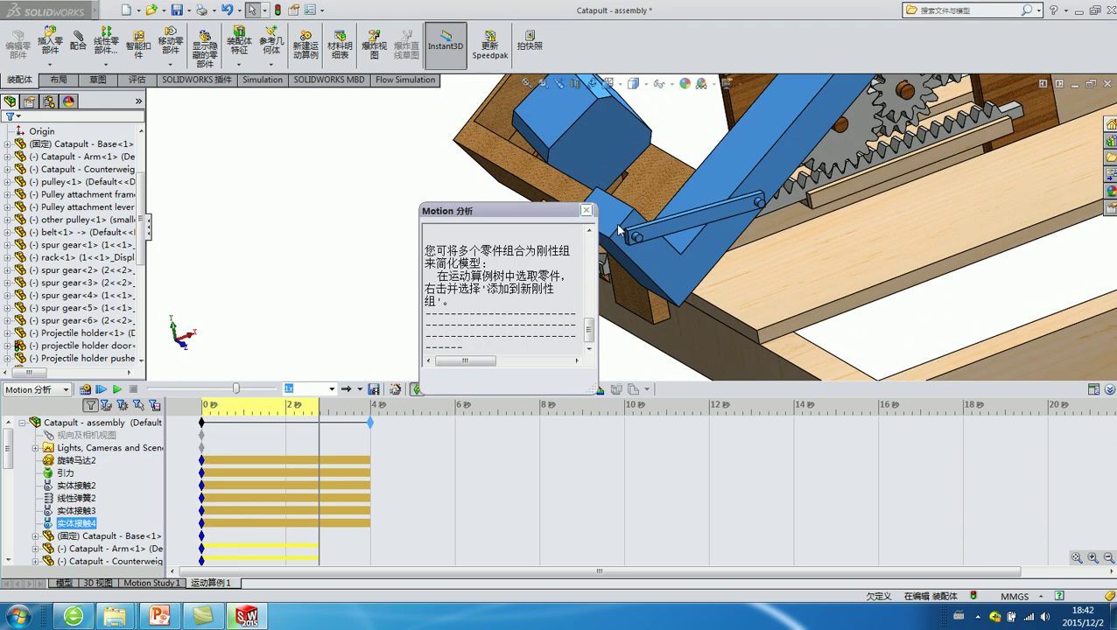
Step: Move the rigid-group message aside and orbit the model around the arm pivot
{"action": "left_click_drag", "start_coordinate": [553, 214], "coordinate": [368, 184]}
{"action": "mouse_move", "coordinate": [491, 219]}
{"action": "middle_mouse_down"}
{"action": "mouse_move", "coordinate": [577, 159]}
{"action": "mouse_move", "coordinate": [666, 211]}
{"action": "middle_mouse_up"}
{"action": "scroll", "coordinate": [637, 185], "scroll_direction": "down", "scroll_amount": 5}
{"action": "scroll", "coordinate": [700, 236], "scroll_direction": "down", "scroll_amount": 5}
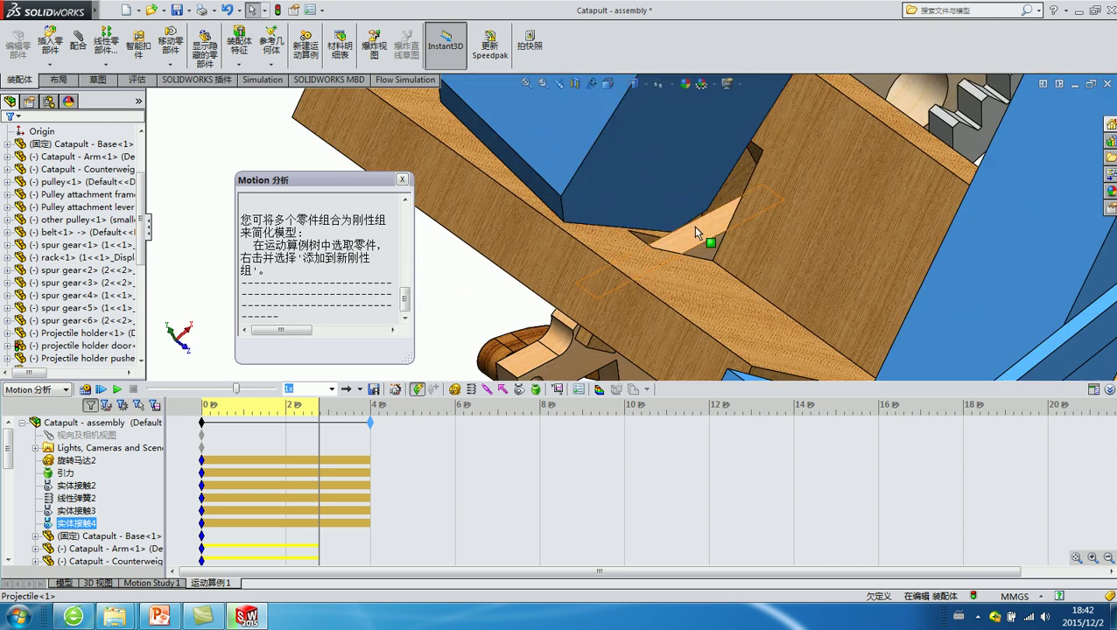
{"action": "scroll", "coordinate": [681, 286], "scroll_direction": "down", "scroll_amount": 2}
{"action": "scroll", "coordinate": [681, 286], "scroll_direction": "up", "scroll_amount": 3}
{"action": "scroll", "coordinate": [701, 260], "scroll_direction": "up", "scroll_amount": 3}
{"action": "mouse_move", "coordinate": [701, 260]}
{"action": "middle_mouse_down"}
{"action": "mouse_move", "coordinate": [632, 289]}
{"action": "mouse_move", "coordinate": [464, 228]}
{"action": "middle_mouse_up"}
{"action": "scroll", "coordinate": [672, 289], "scroll_direction": "down", "scroll_amount": 3}
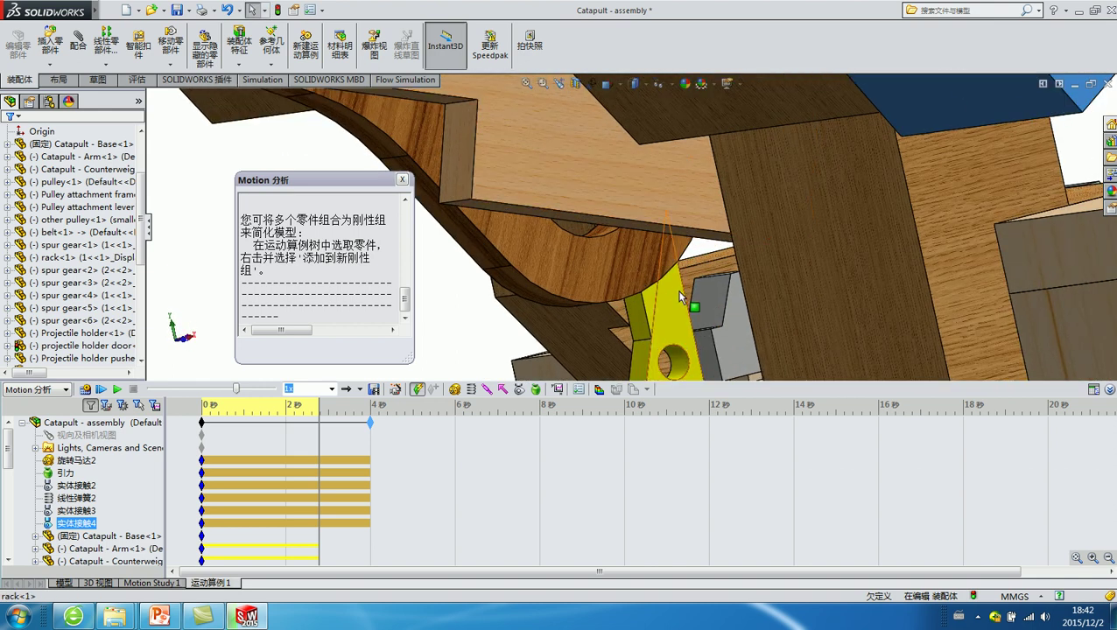
Step: Close the rigid-group message and zoom in and out on the projectile in its holder
{"action": "left_click", "coordinate": [403, 181]}
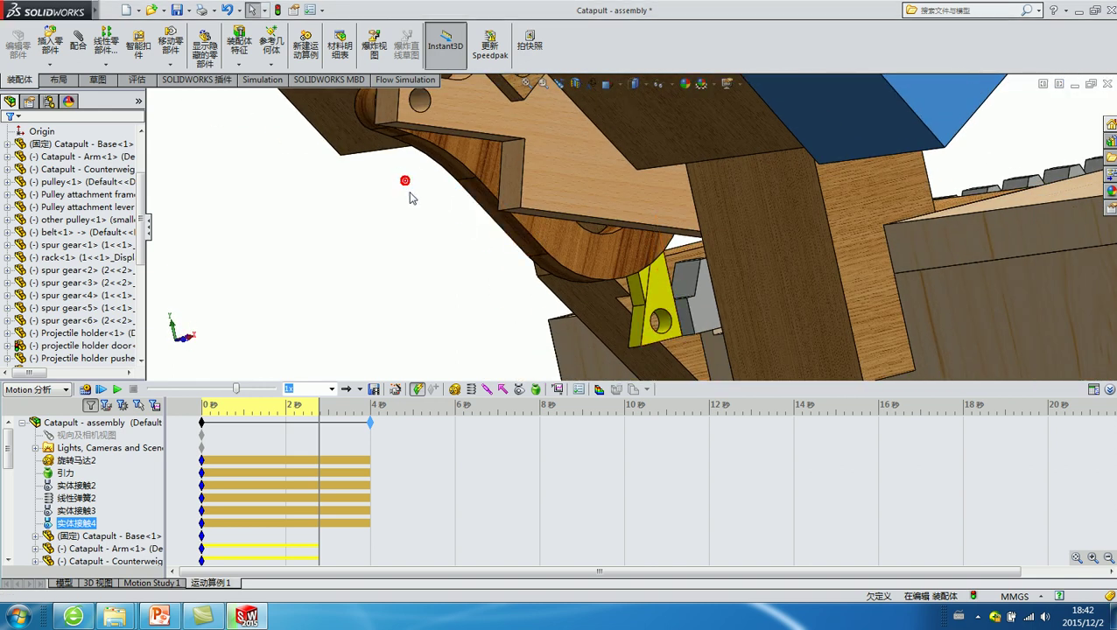
{"action": "middle_click_drag", "start_coordinate": [423, 253], "coordinate": [482, 312]}
{"action": "scroll", "coordinate": [588, 223], "scroll_direction": "down", "scroll_amount": 2}
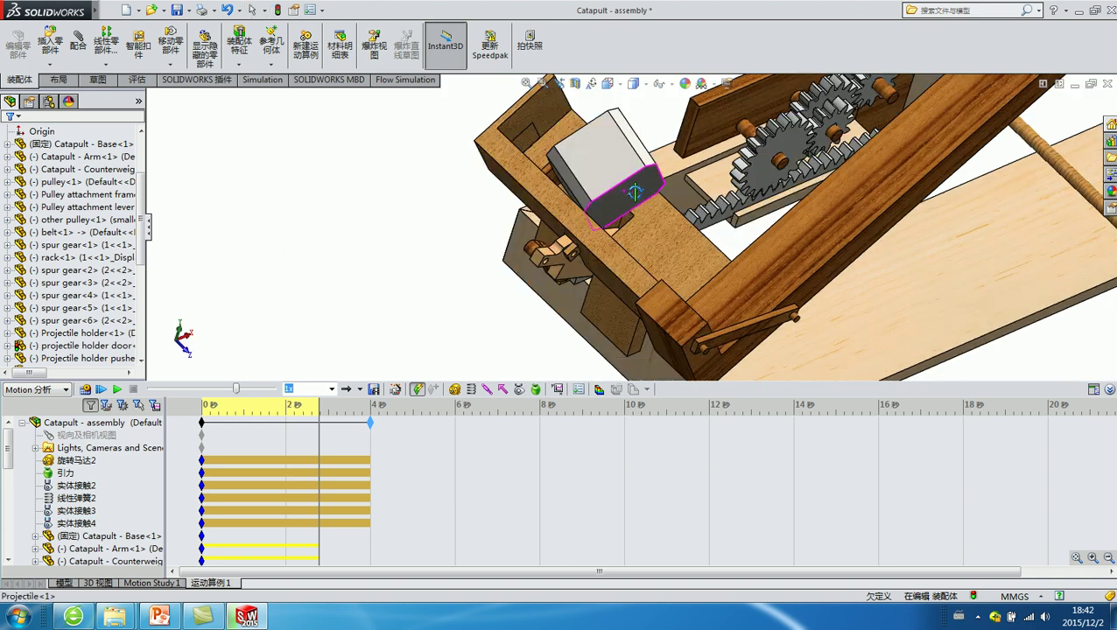
{"action": "scroll", "coordinate": [588, 226], "scroll_direction": "down", "scroll_amount": 2}
{"action": "scroll", "coordinate": [589, 230], "scroll_direction": "down", "scroll_amount": 3}
{"action": "scroll", "coordinate": [590, 233], "scroll_direction": "down", "scroll_amount": 3}
{"action": "scroll", "coordinate": [590, 236], "scroll_direction": "up", "scroll_amount": 2}
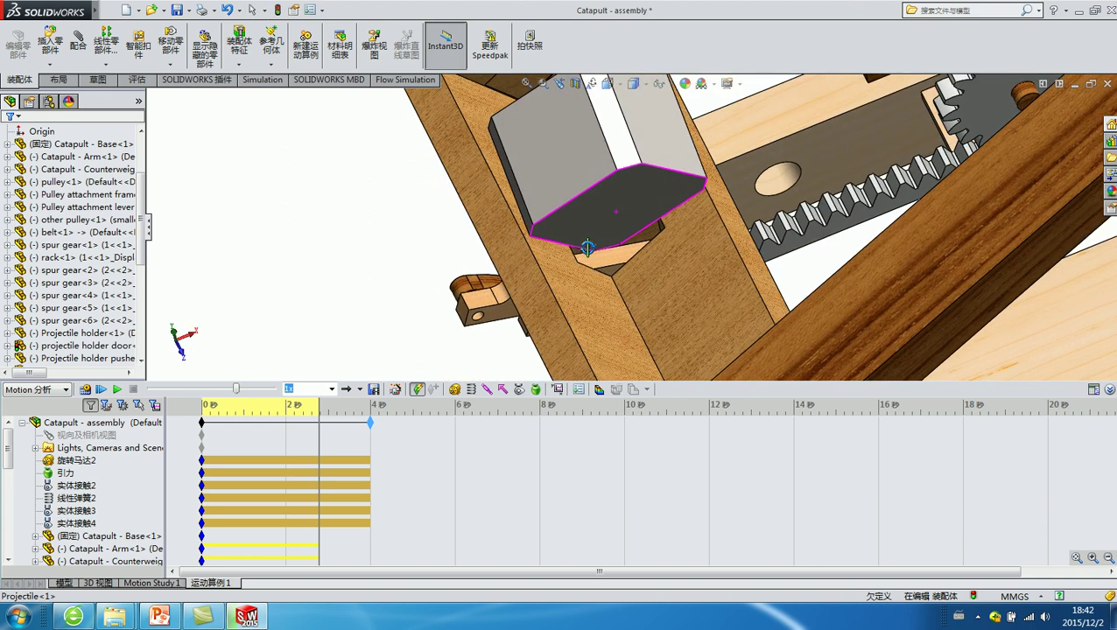
{"action": "scroll", "coordinate": [593, 248], "scroll_direction": "up", "scroll_amount": 2}
{"action": "scroll", "coordinate": [593, 248], "scroll_direction": "up", "scroll_amount": 2}
{"action": "scroll", "coordinate": [604, 262], "scroll_direction": "up", "scroll_amount": 3}
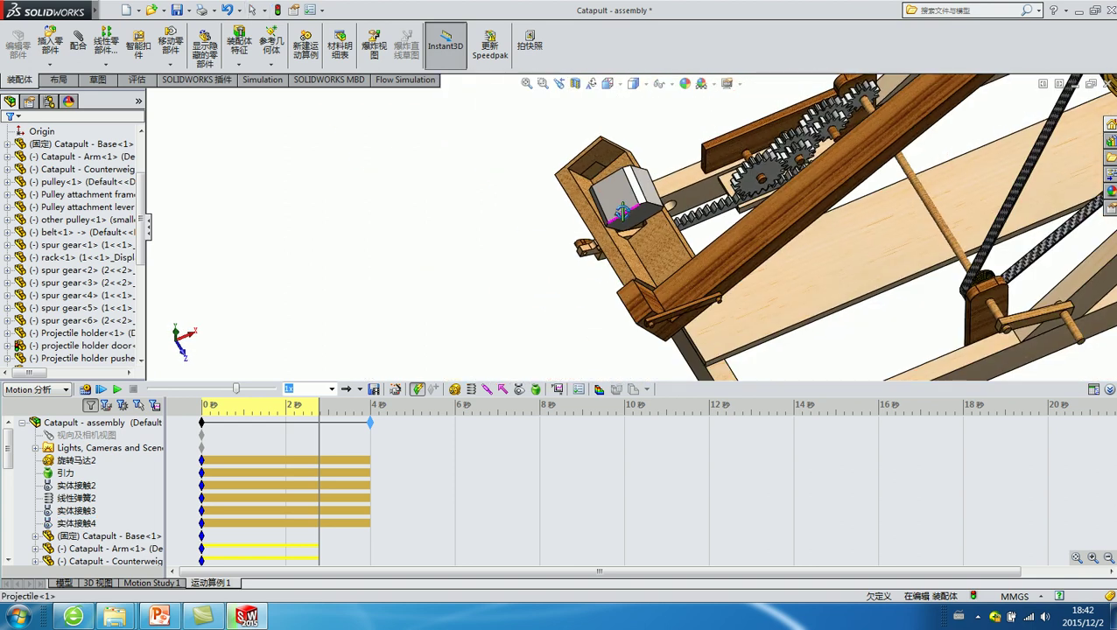
Step: Suppress contact 实体接触4 and rewind the study to time zero
{"action": "left_click", "coordinate": [79, 524]}
{"action": "right_click", "coordinate": [79, 523]}
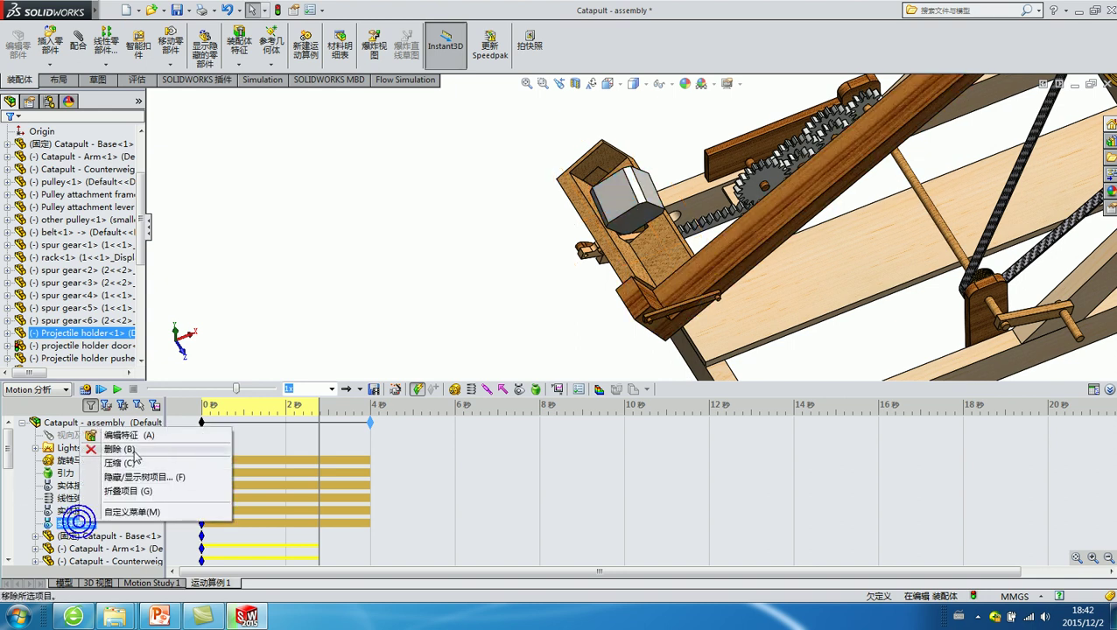
{"action": "left_click", "coordinate": [109, 460]}
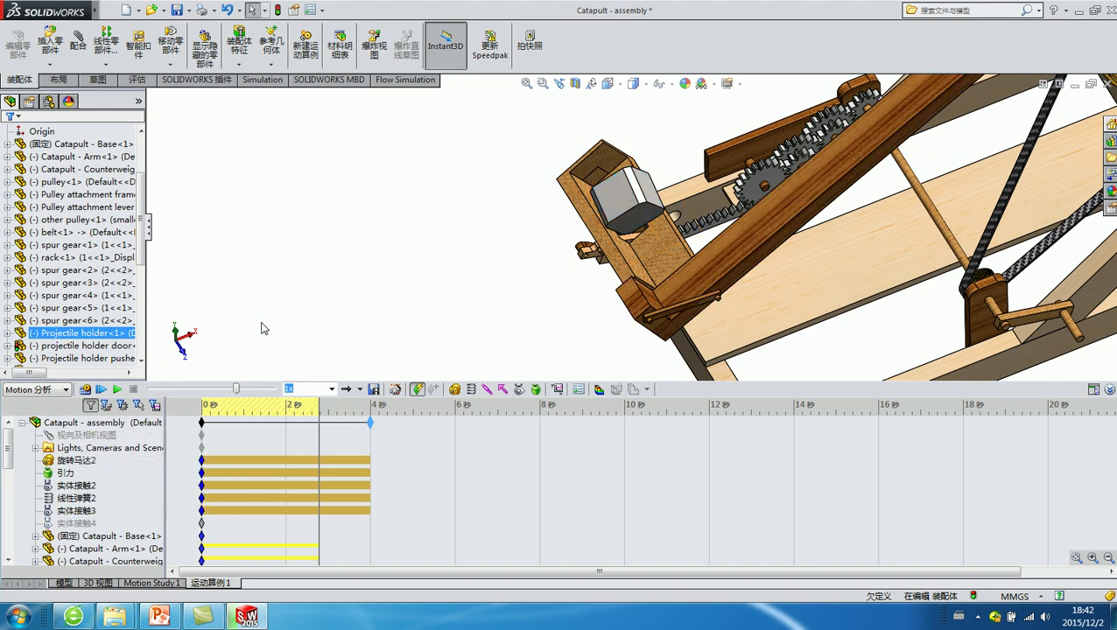
{"action": "left_click", "coordinate": [380, 421]}
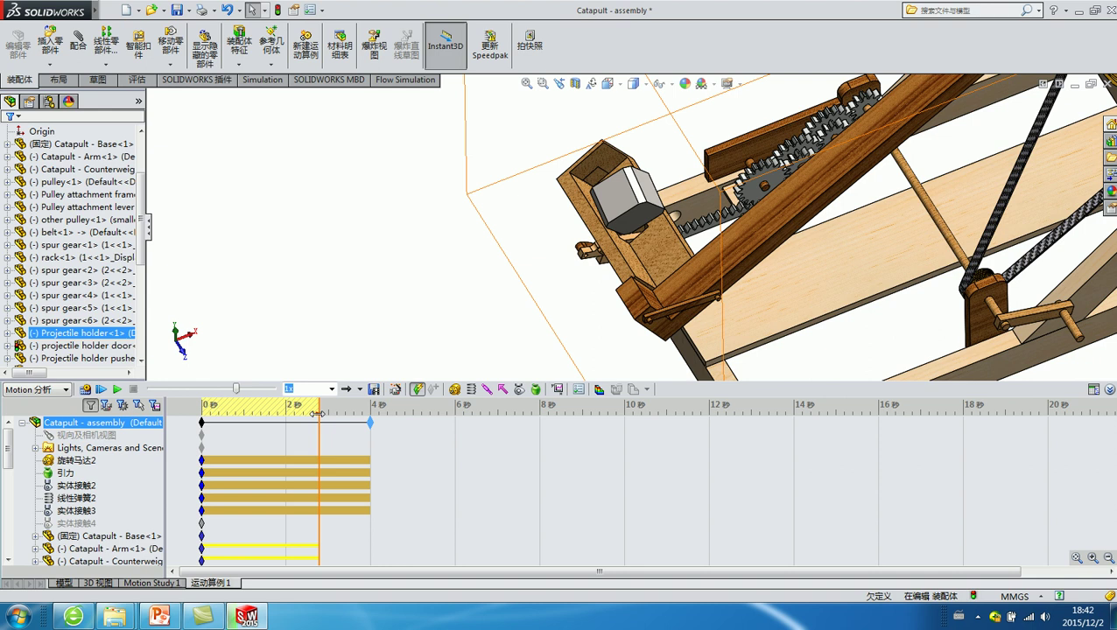
{"action": "left_click_drag", "start_coordinate": [317, 414], "coordinate": [203, 414]}
{"action": "left_click", "coordinate": [319, 306]}
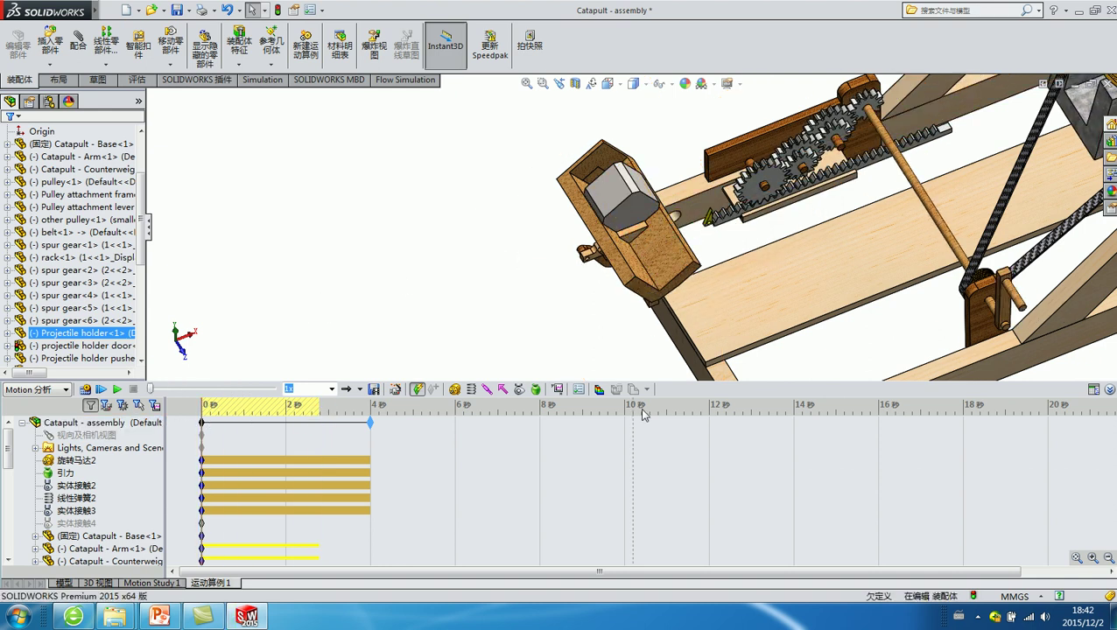
Step: Recalculate the study without 实体接触4, stopping it before the 4 s end
{"action": "left_click", "coordinate": [85, 389]}
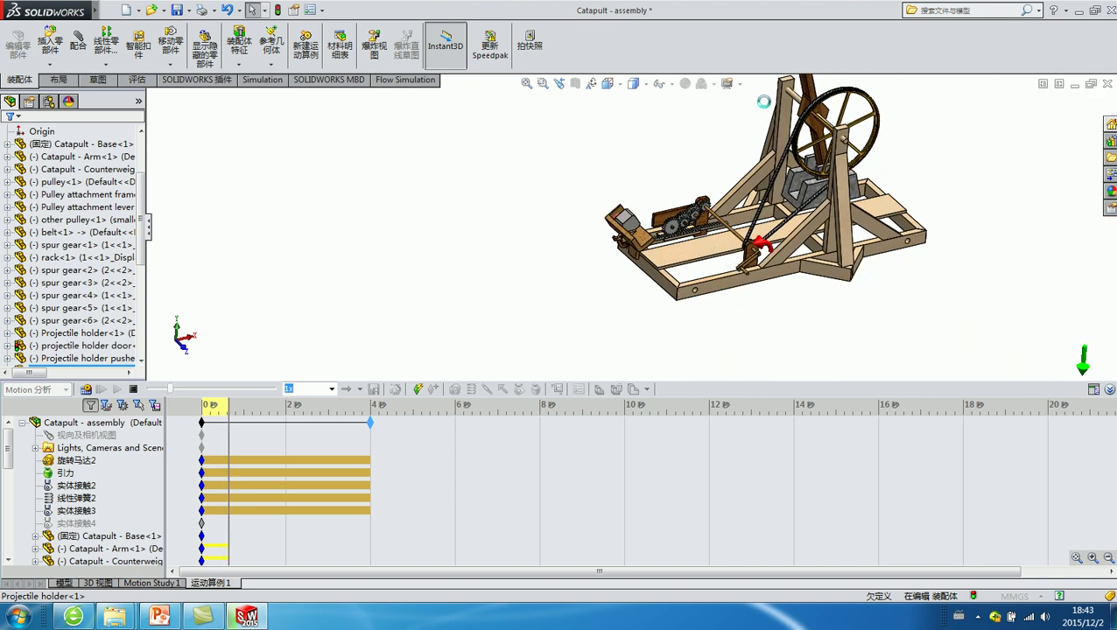
{"action": "scroll", "coordinate": [679, 241], "scroll_direction": "down", "scroll_amount": 3}
{"action": "scroll", "coordinate": [665, 247], "scroll_direction": "down", "scroll_amount": 3}
{"action": "scroll", "coordinate": [639, 254], "scroll_direction": "down", "scroll_amount": 2}
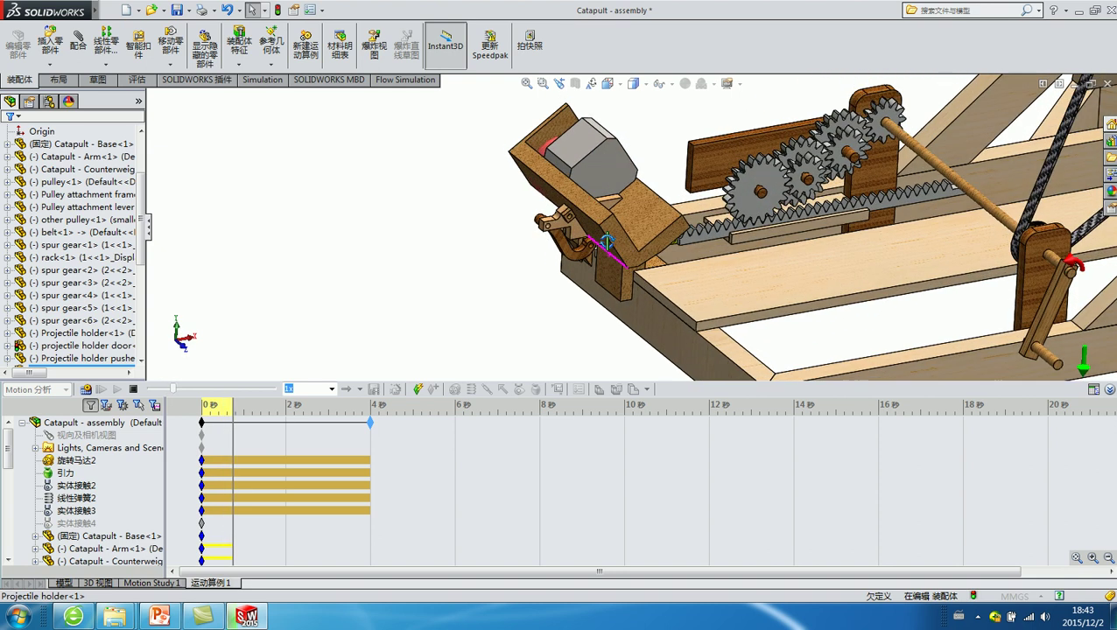
{"action": "scroll", "coordinate": [607, 262], "scroll_direction": "down", "scroll_amount": 2}
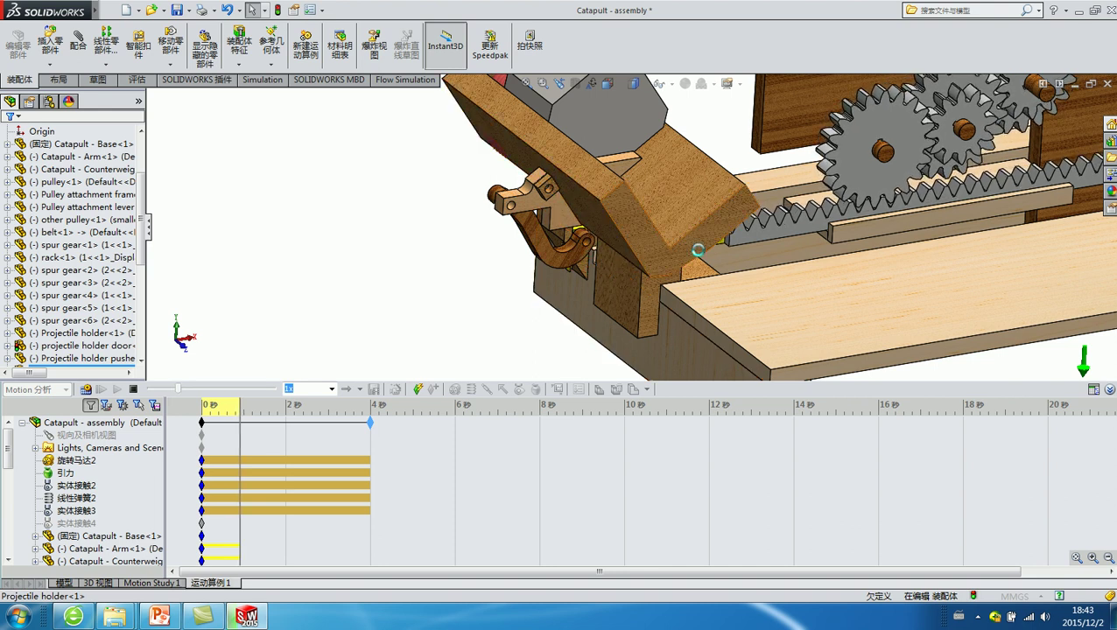
{"action": "scroll", "coordinate": [606, 256], "scroll_direction": "up", "scroll_amount": 3}
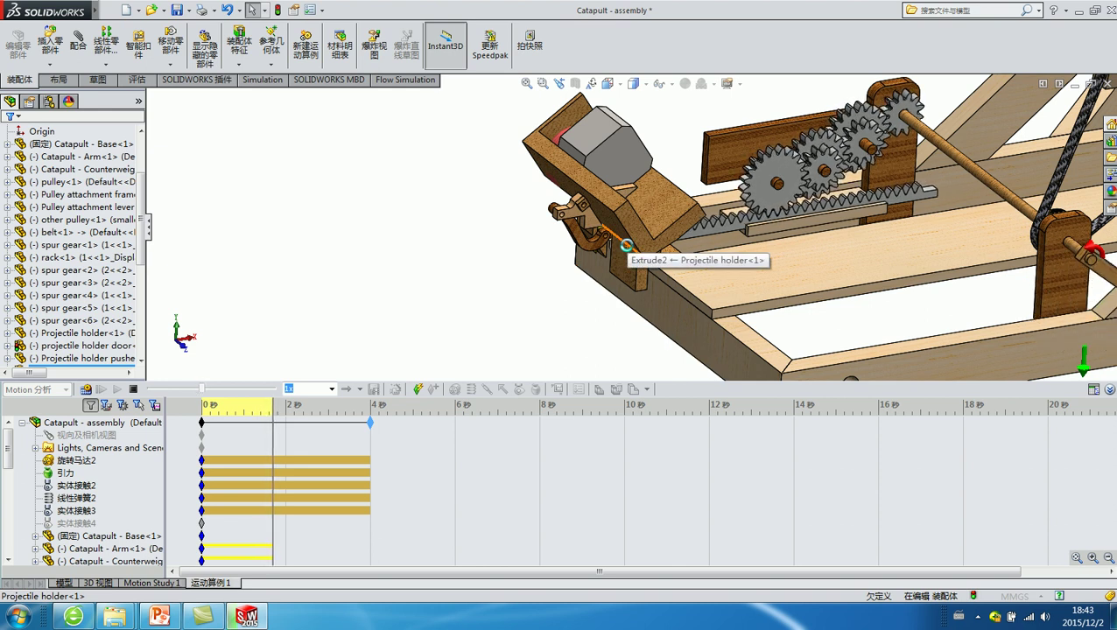
{"action": "scroll", "coordinate": [627, 245], "scroll_direction": "down", "scroll_amount": 3}
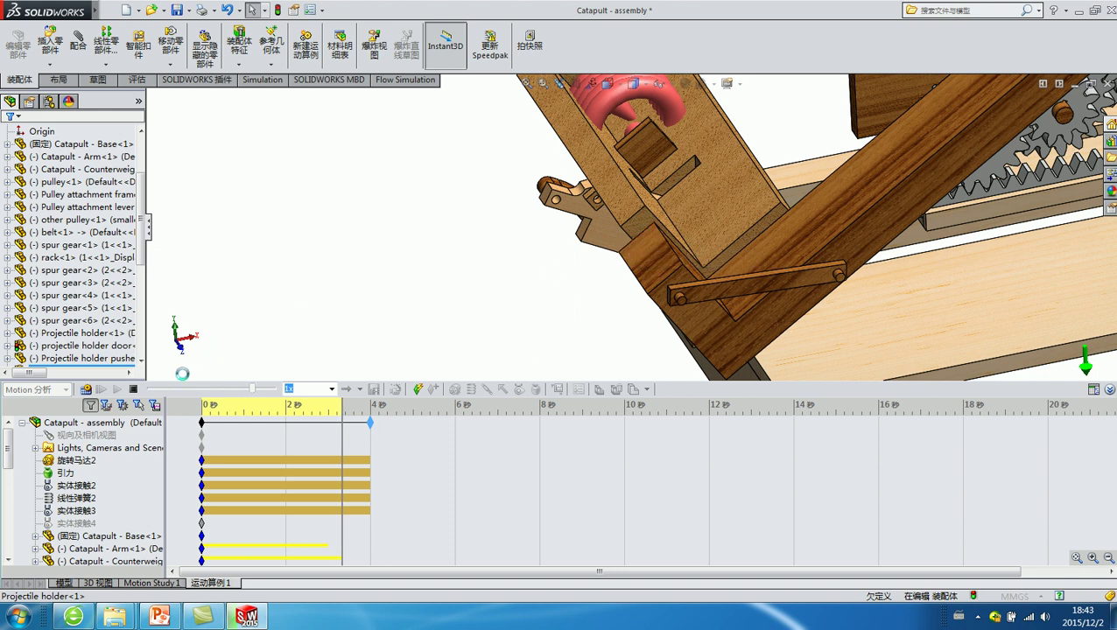
{"action": "left_click", "coordinate": [134, 391]}
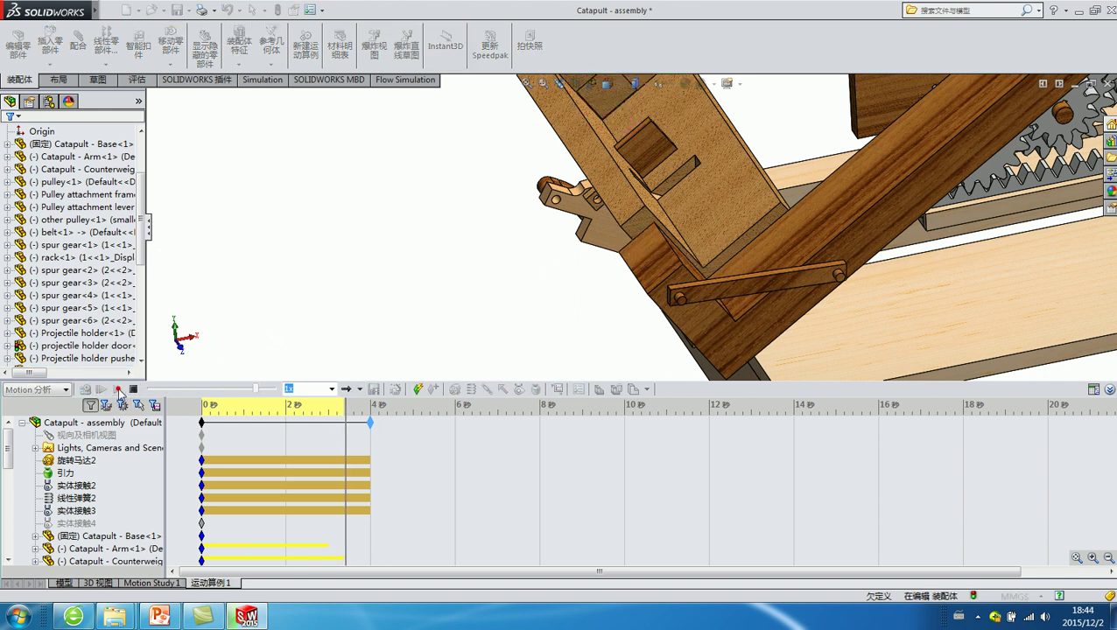
Step: Play the animation, then set the motion study to 25 frames per second
{"action": "left_click", "coordinate": [101, 390]}
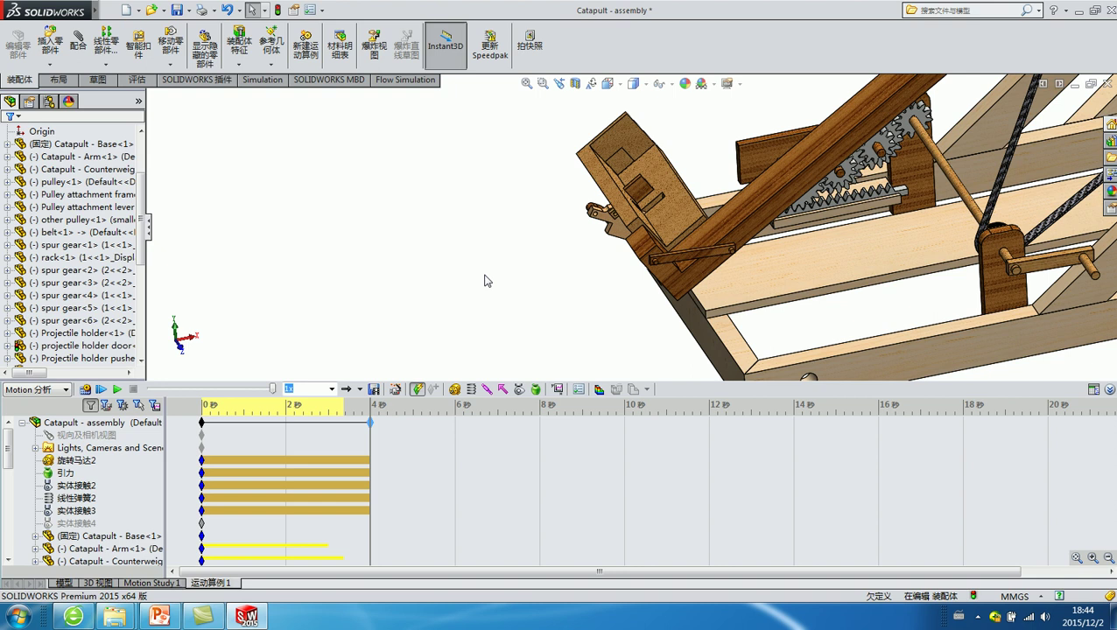
{"action": "scroll", "coordinate": [518, 189], "scroll_direction": "down", "scroll_amount": 2}
{"action": "scroll", "coordinate": [773, 186], "scroll_direction": "down", "scroll_amount": 2}
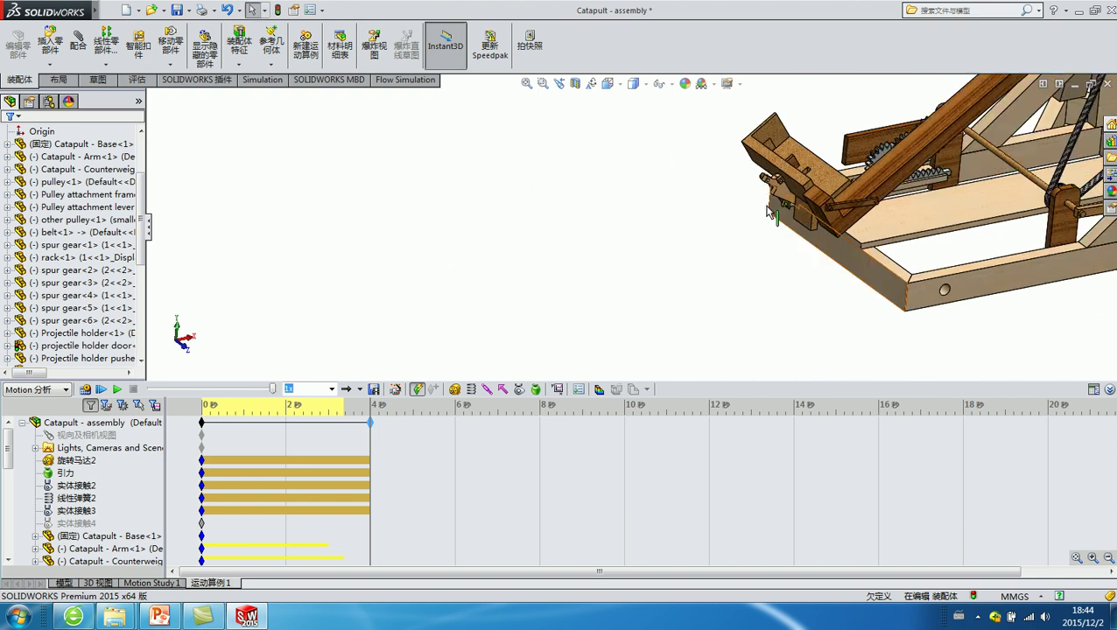
{"action": "scroll", "coordinate": [788, 178], "scroll_direction": "down", "scroll_amount": 1}
{"action": "scroll", "coordinate": [770, 185], "scroll_direction": "down", "scroll_amount": 2}
{"action": "scroll", "coordinate": [758, 187], "scroll_direction": "down", "scroll_amount": 1}
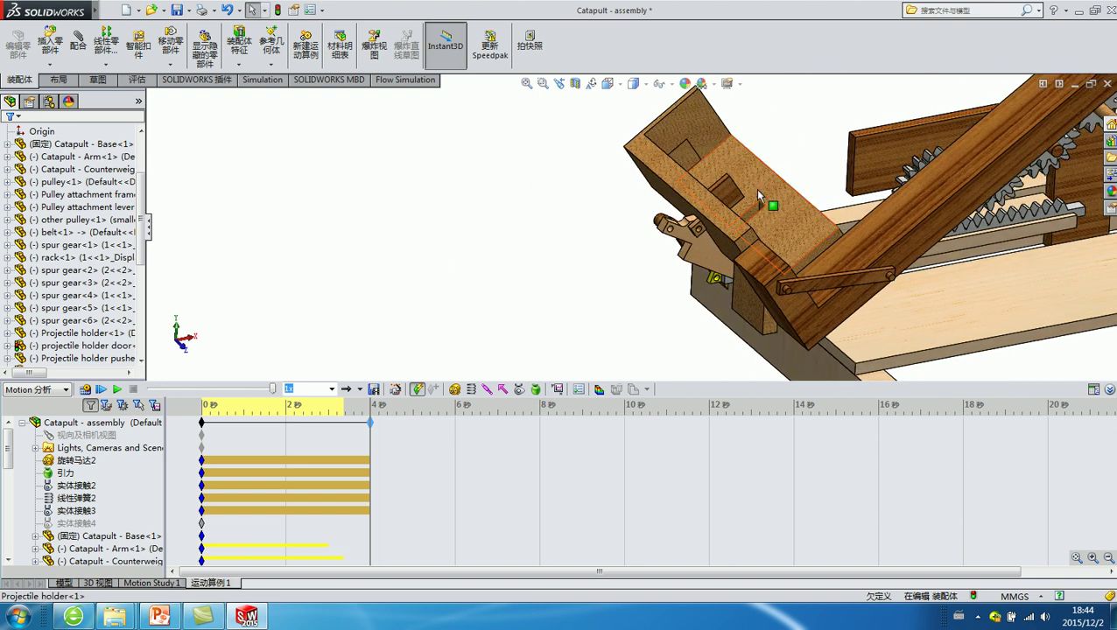
{"action": "left_click", "coordinate": [490, 237]}
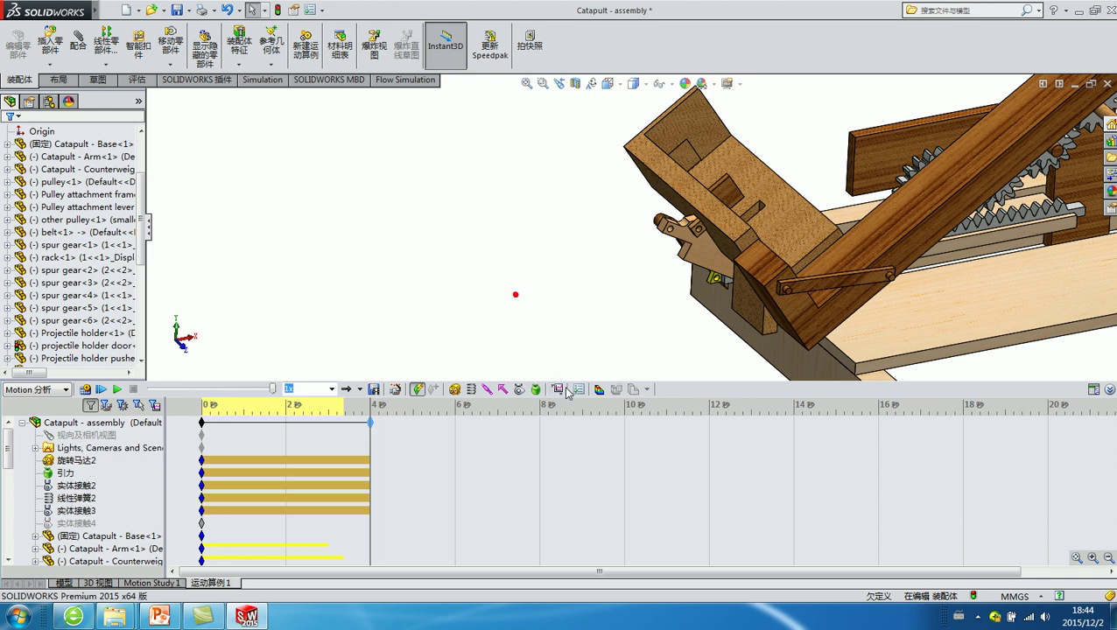
{"action": "left_click", "coordinate": [577, 390]}
{"action": "double_click", "coordinate": [32, 236]}
{"action": "left_click", "coordinate": [380, 219]}
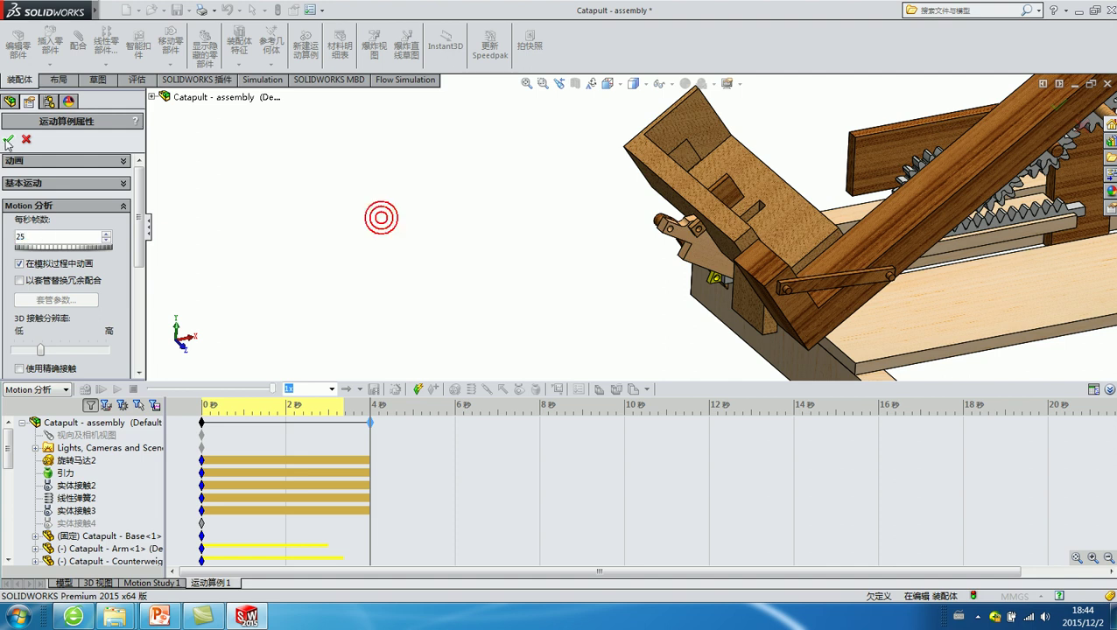
Step: Enable friction on solid contact 实体接触3
{"action": "right_click", "coordinate": [104, 511]}
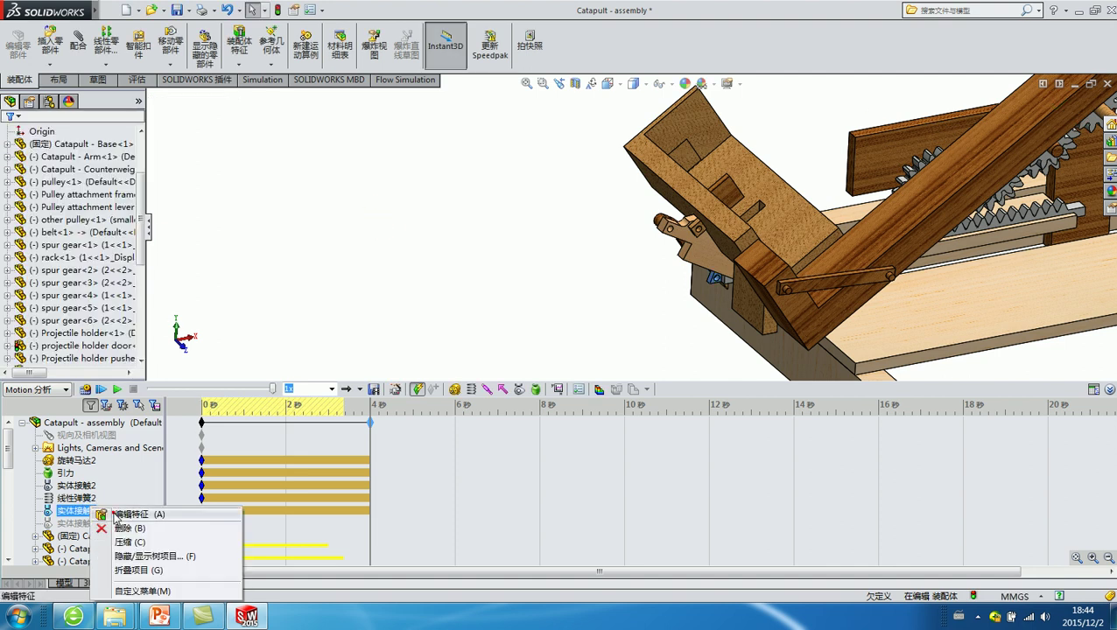
{"action": "left_click", "coordinate": [219, 509]}
{"action": "scroll", "coordinate": [80, 344], "scroll_direction": "down", "scroll_amount": 3}
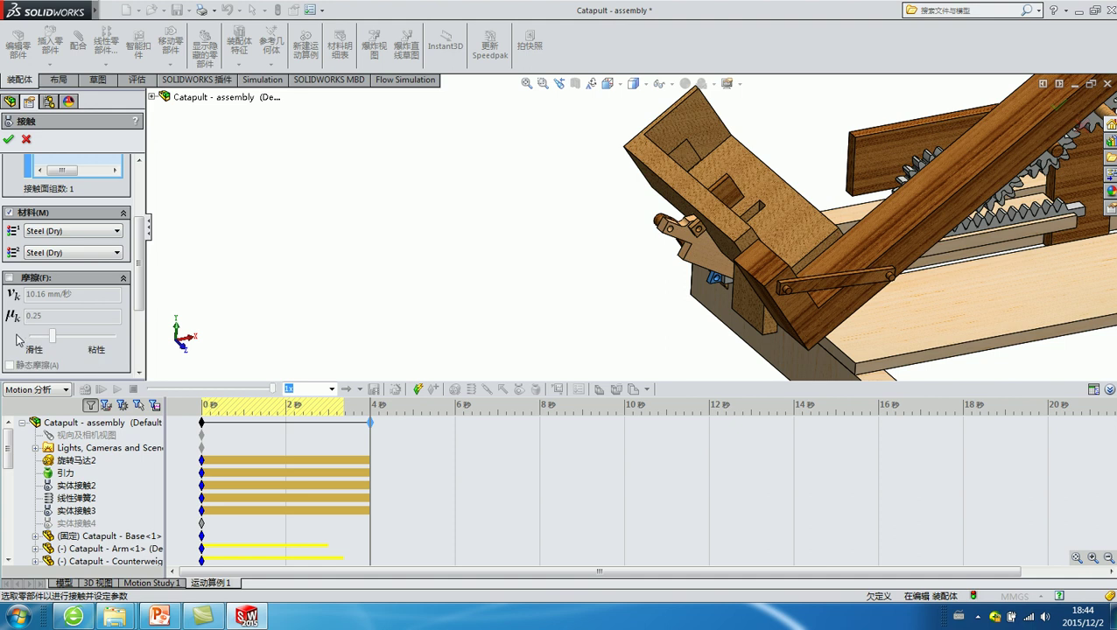
{"action": "left_click", "coordinate": [11, 278]}
{"action": "left_click", "coordinate": [10, 138]}
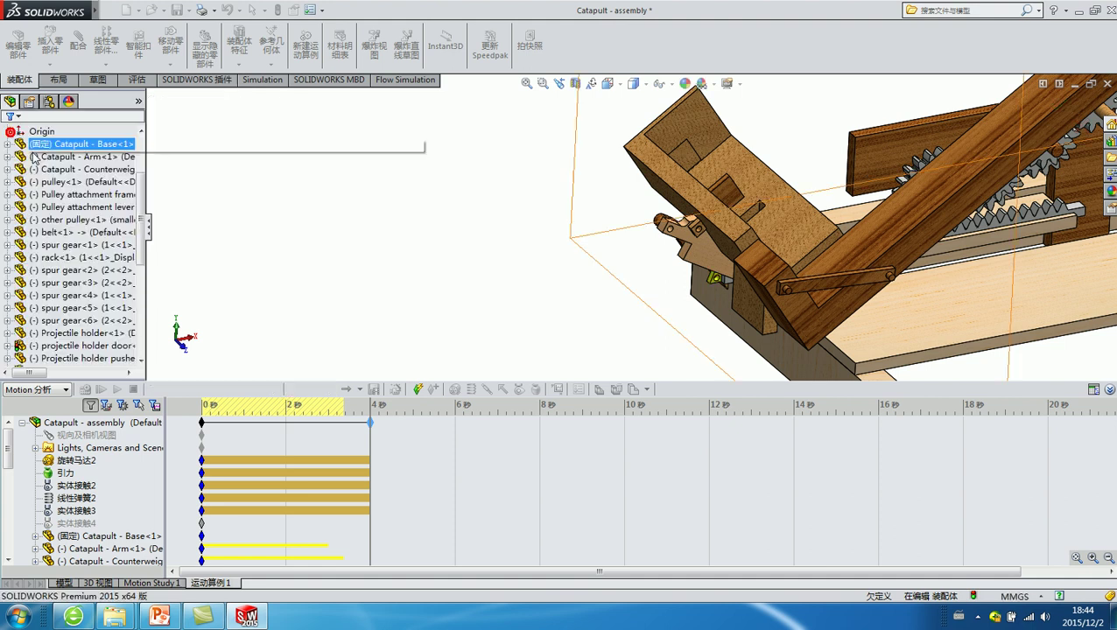
Step: Unsuppress solid contact 实体接触4
{"action": "right_click", "coordinate": [74, 532]}
{"action": "left_click", "coordinate": [77, 523]}
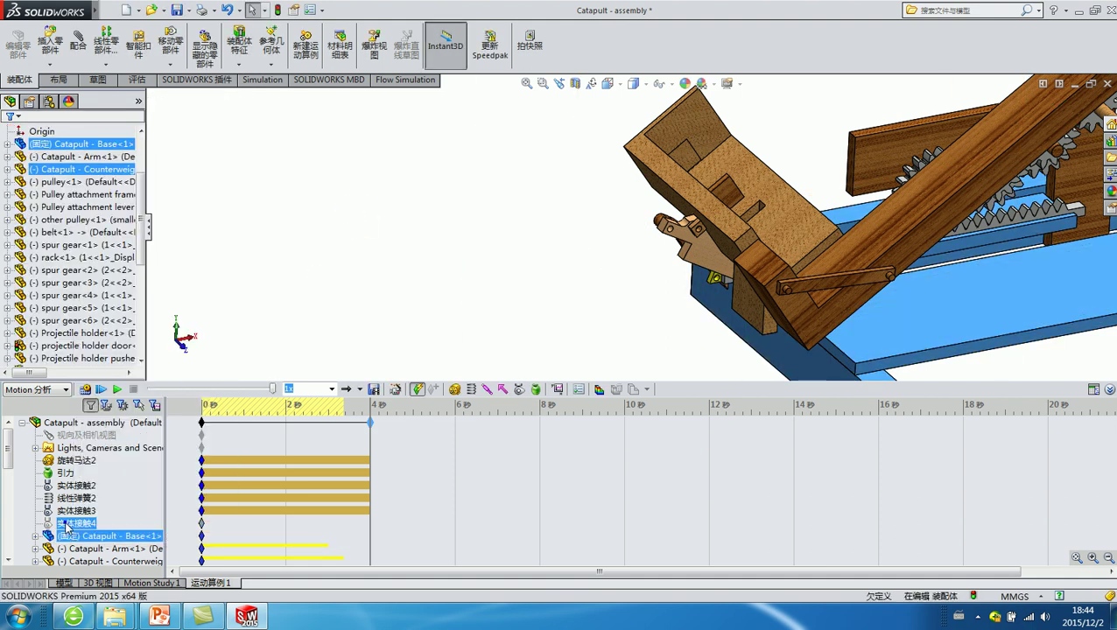
{"action": "right_click", "coordinate": [76, 522]}
{"action": "left_click", "coordinate": [108, 461]}
Step: Recalculate the study, then Save All with rebuild, including the projectile holder door part
{"action": "left_click", "coordinate": [372, 243]}
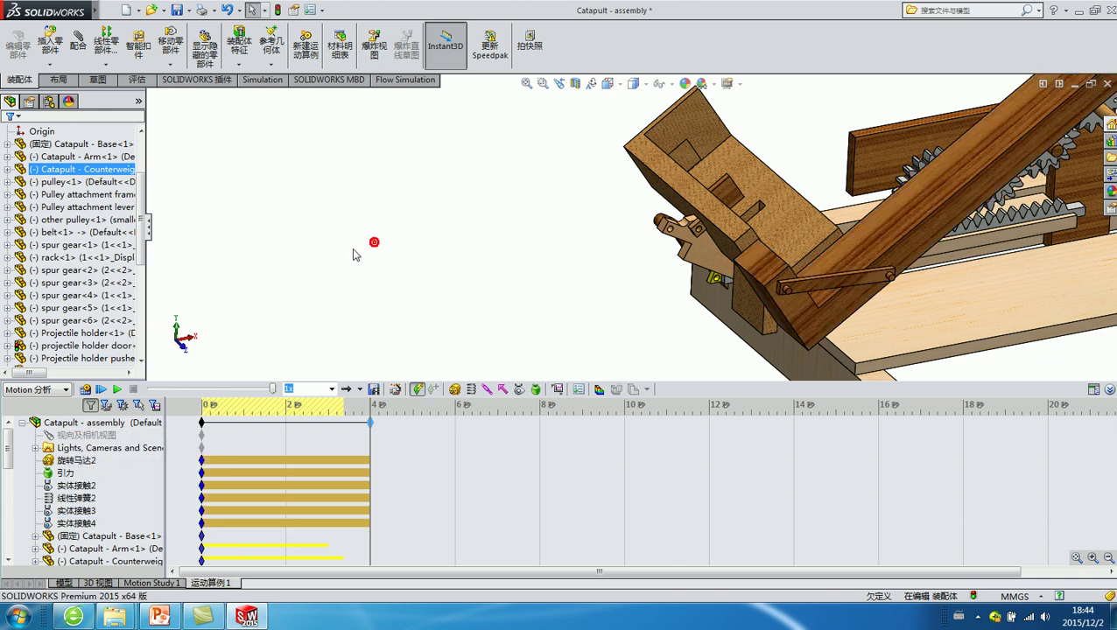
{"action": "left_click", "coordinate": [86, 389]}
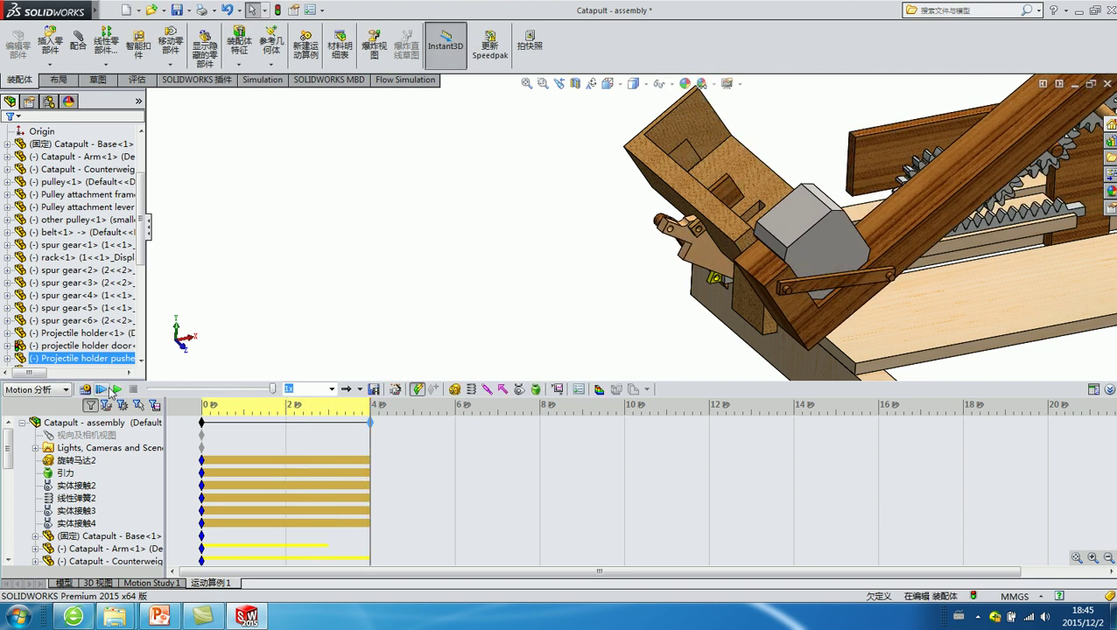
{"action": "left_click", "coordinate": [178, 11]}
{"action": "left_click", "coordinate": [290, 219]}
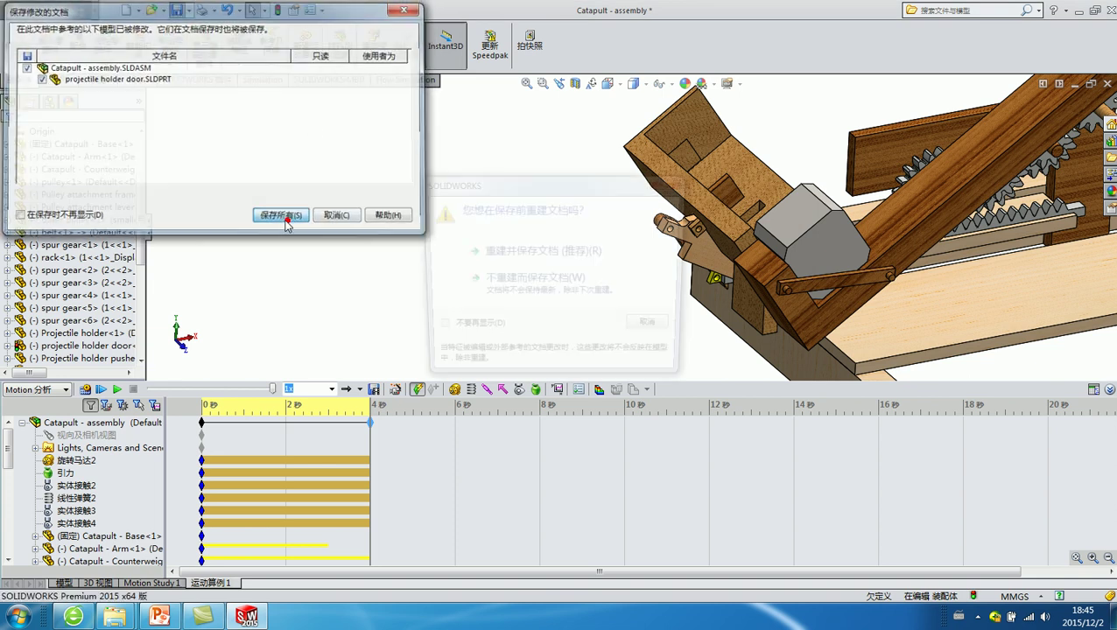
{"action": "left_click", "coordinate": [514, 253]}
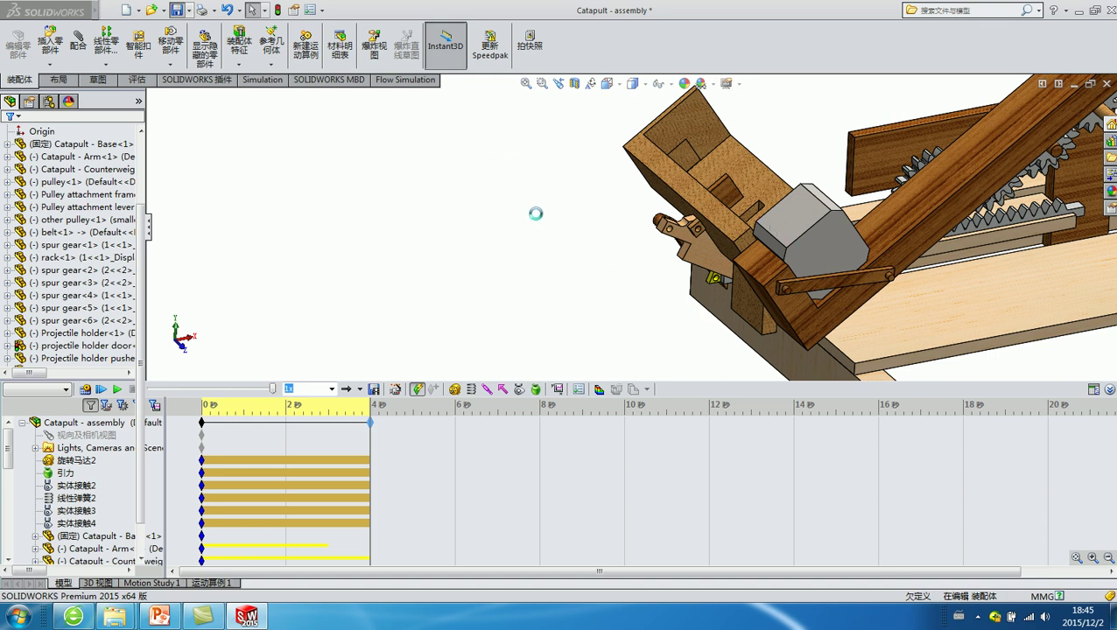
{"action": "scroll", "coordinate": [486, 269], "scroll_direction": "up", "scroll_amount": 2}
Step: Select and deselect the pulley attachment lever, then bring up the 旋转马达2 options
{"action": "scroll", "coordinate": [770, 263], "scroll_direction": "up", "scroll_amount": 3}
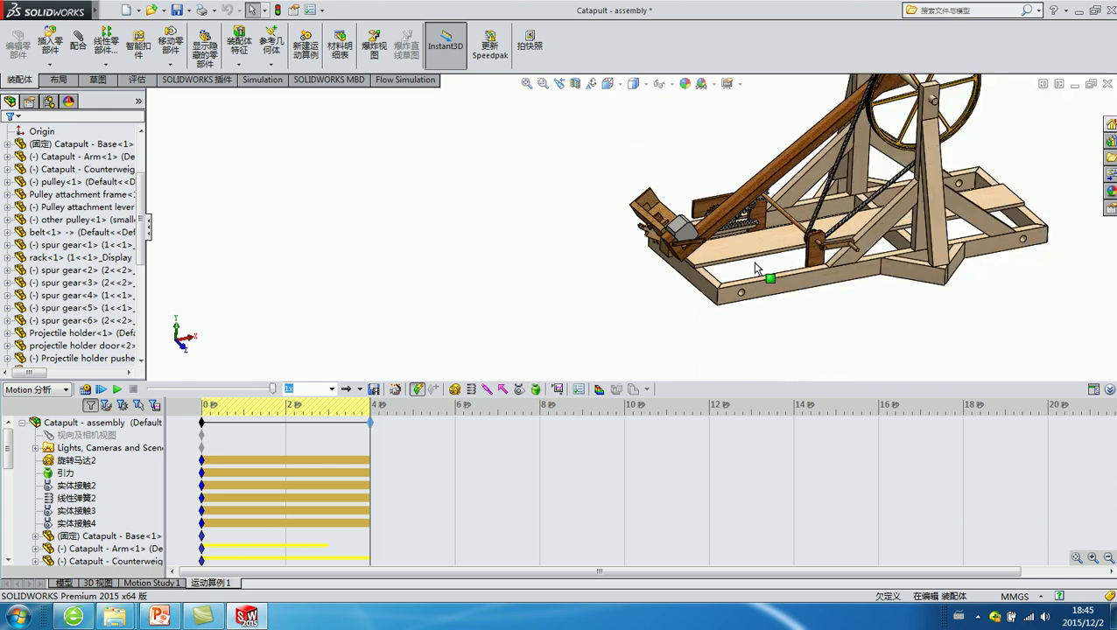
{"action": "scroll", "coordinate": [775, 252], "scroll_direction": "up", "scroll_amount": 2}
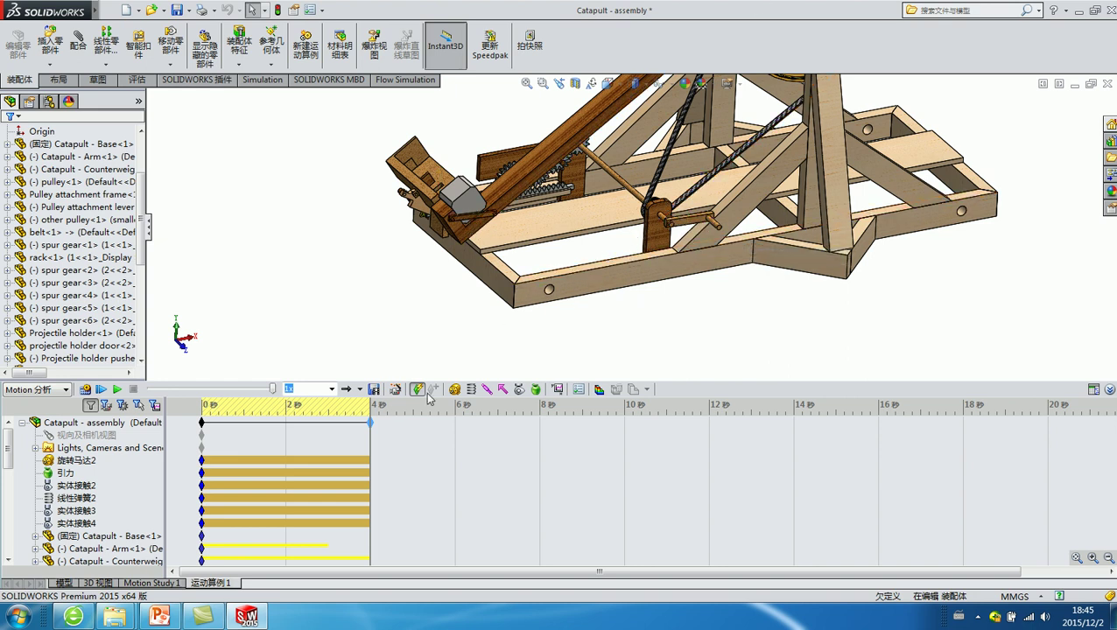
{"action": "left_click", "coordinate": [683, 226]}
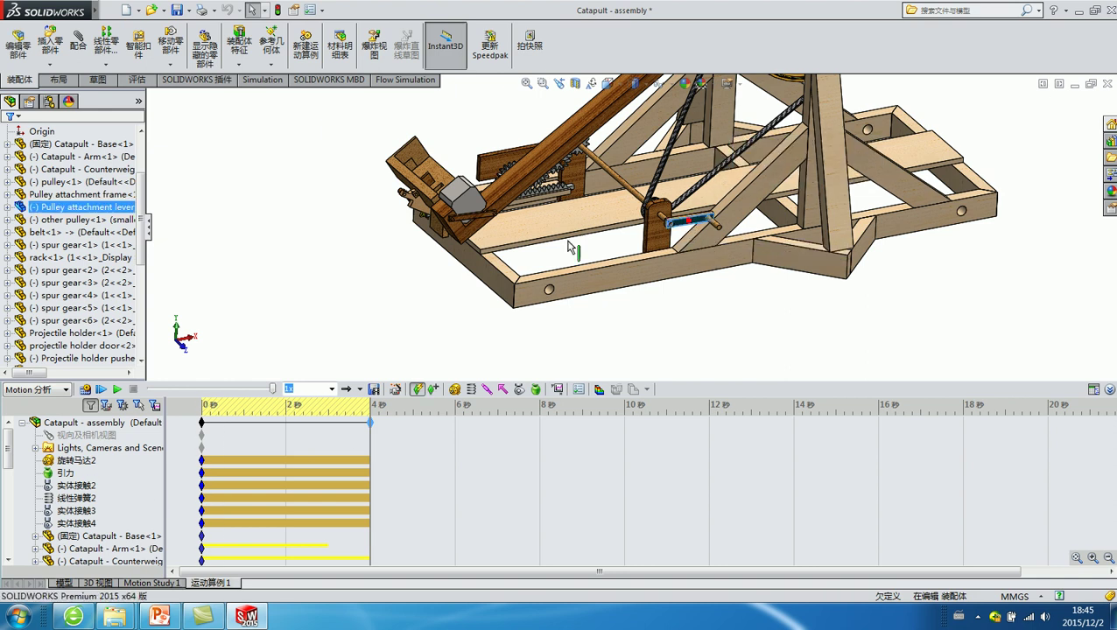
{"action": "left_click", "coordinate": [490, 253]}
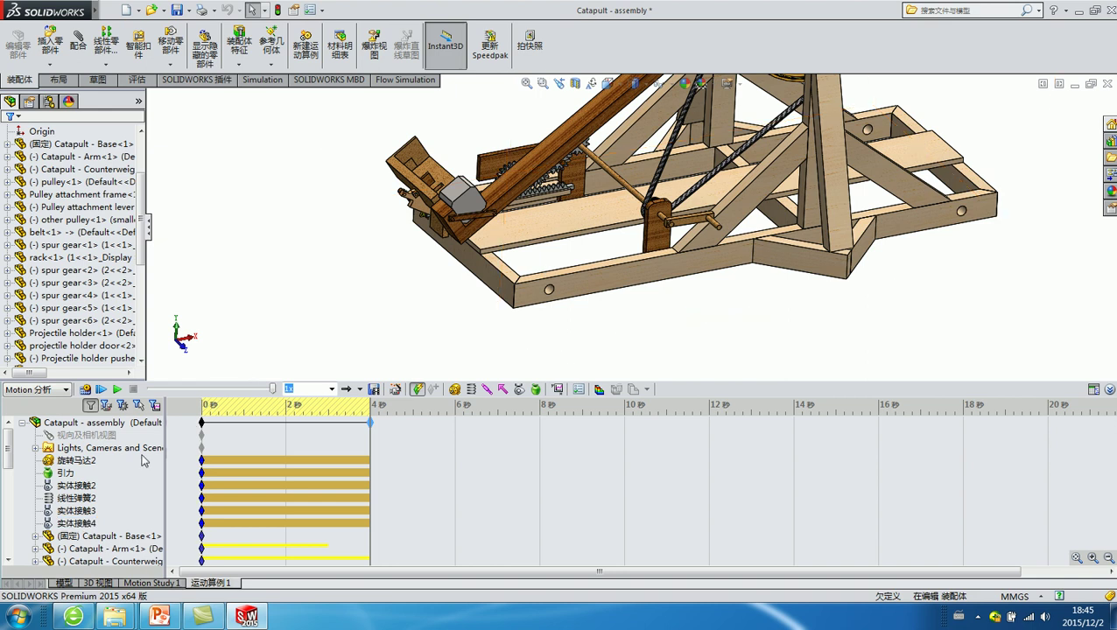
{"action": "left_click", "coordinate": [77, 460]}
{"action": "right_click", "coordinate": [84, 466]}
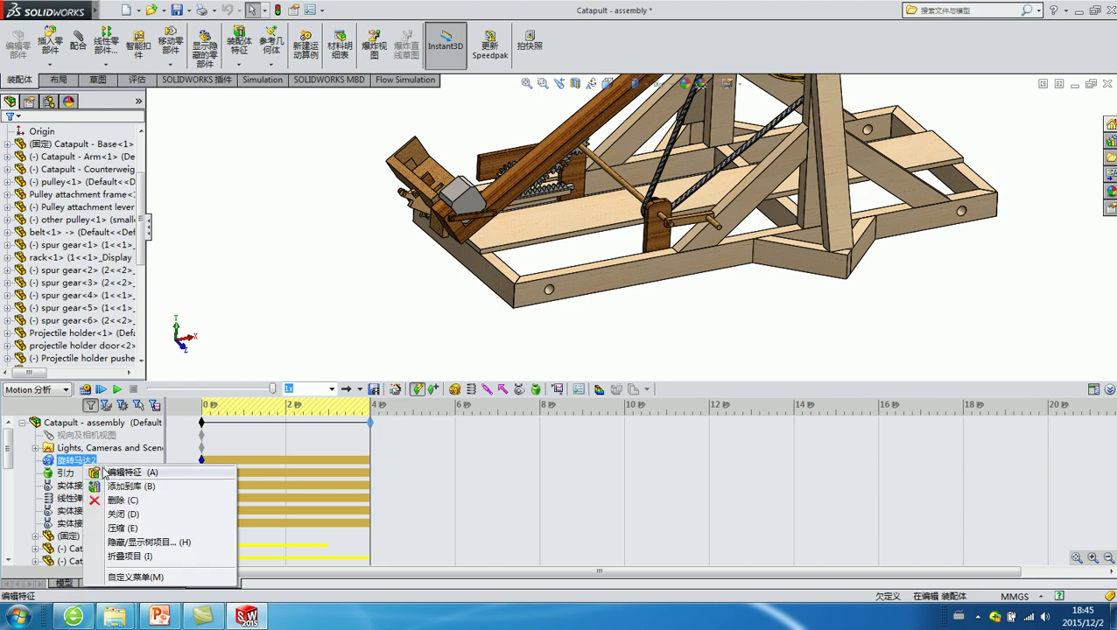
{"action": "left_click", "coordinate": [102, 473]}
{"action": "left_click", "coordinate": [78, 366]}
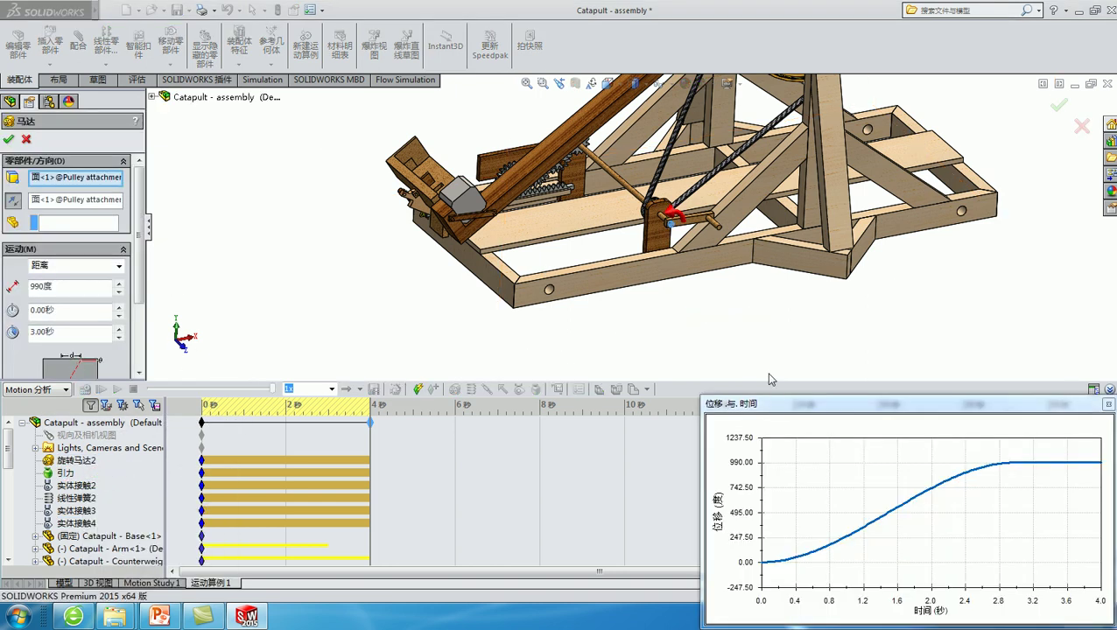
{"action": "left_click_drag", "start_coordinate": [784, 406], "coordinate": [261, 152]}
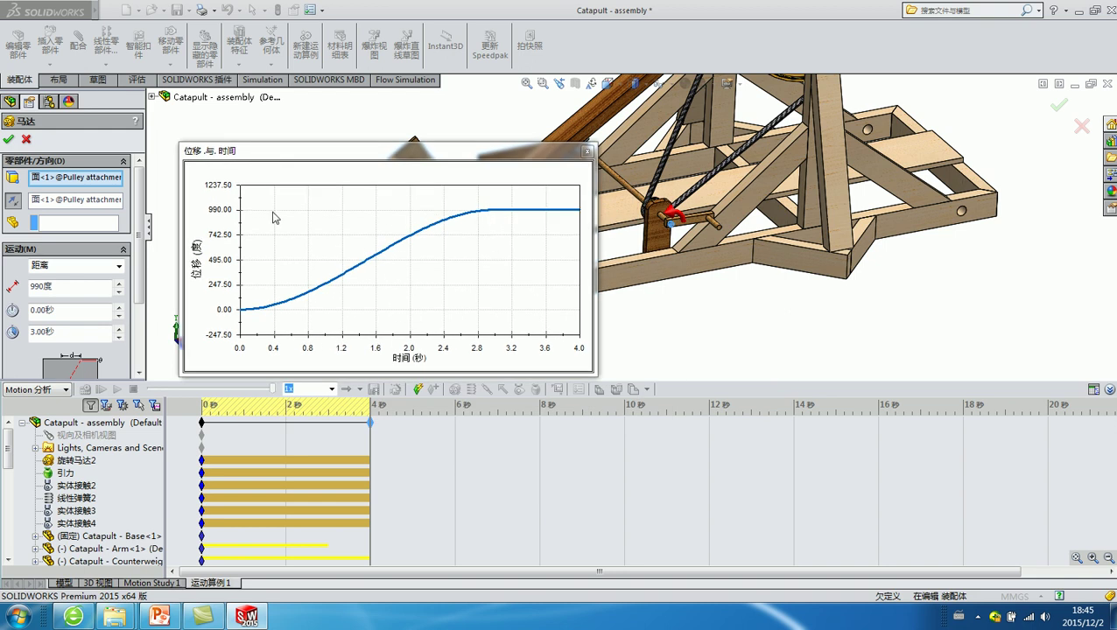
{"action": "left_click", "coordinate": [487, 211]}
{"action": "left_click", "coordinate": [588, 151]}
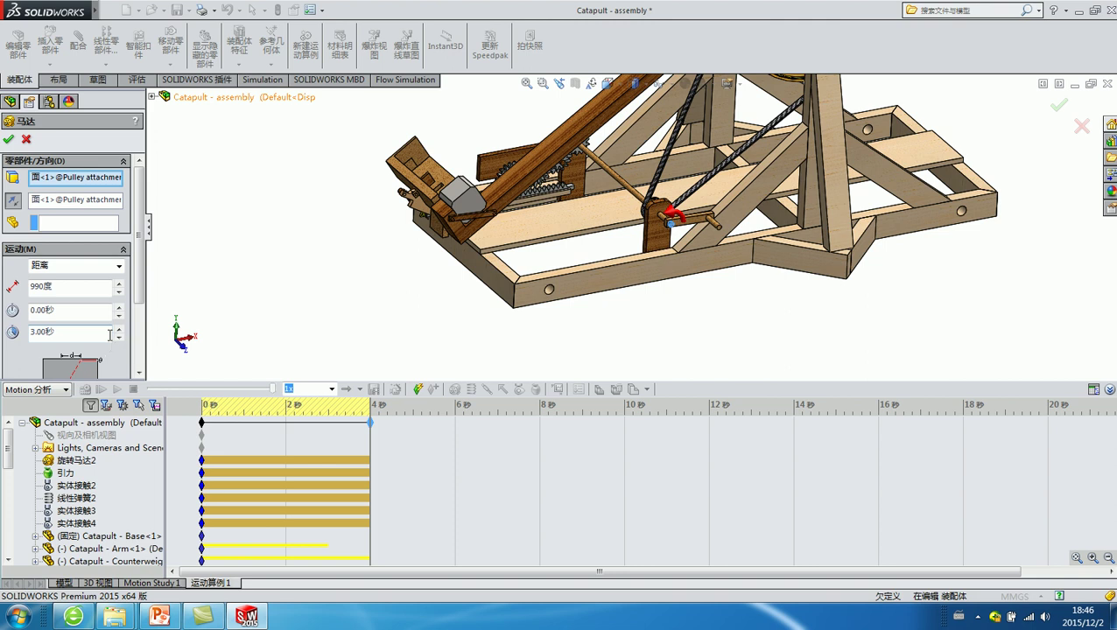
{"action": "left_click", "coordinate": [24, 142]}
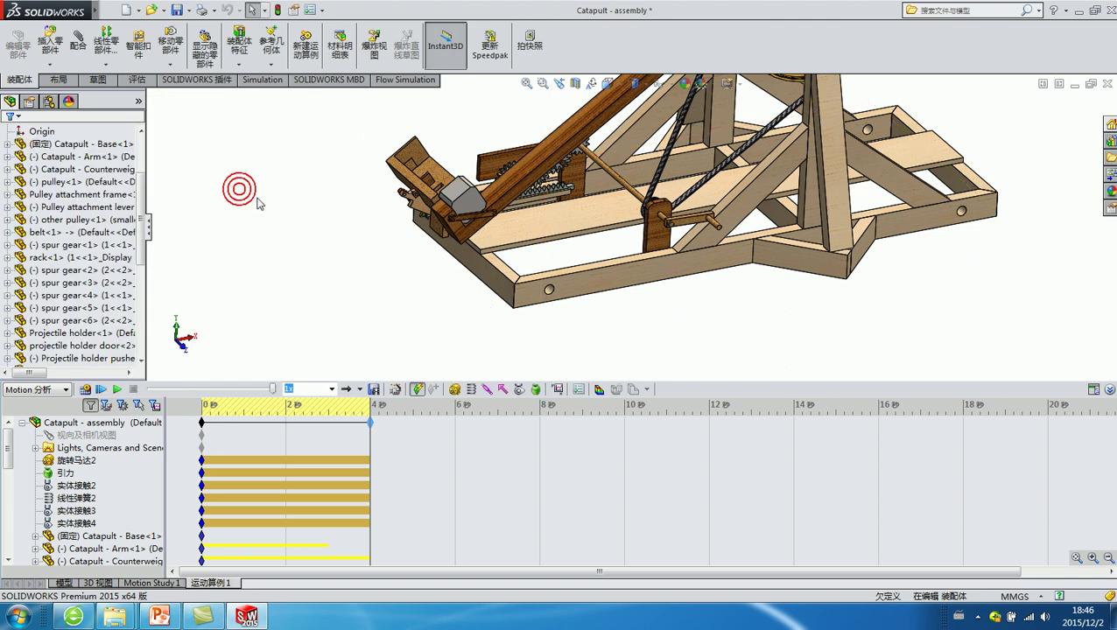
Step: Switch rotary motor 旋转马达2 off near 3 s and edit its end key time
{"action": "left_click", "coordinate": [75, 460]}
{"action": "right_click", "coordinate": [350, 466]}
{"action": "key", "text": "Escape"}
{"action": "left_click", "coordinate": [368, 438]}
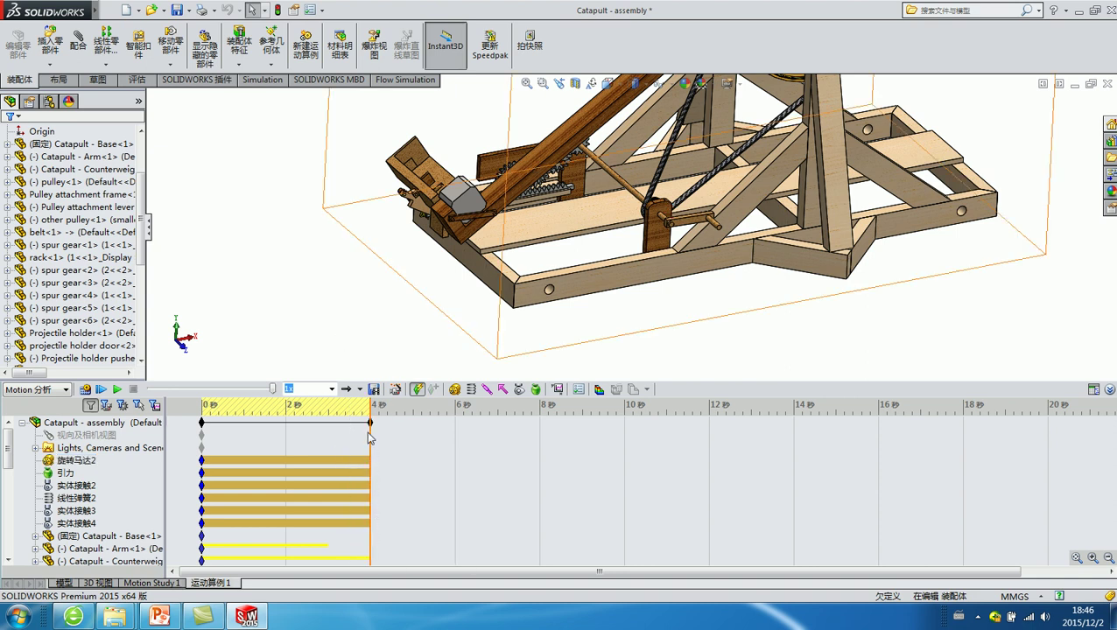
{"action": "left_click", "coordinate": [368, 311]}
{"action": "left_click", "coordinate": [349, 429]}
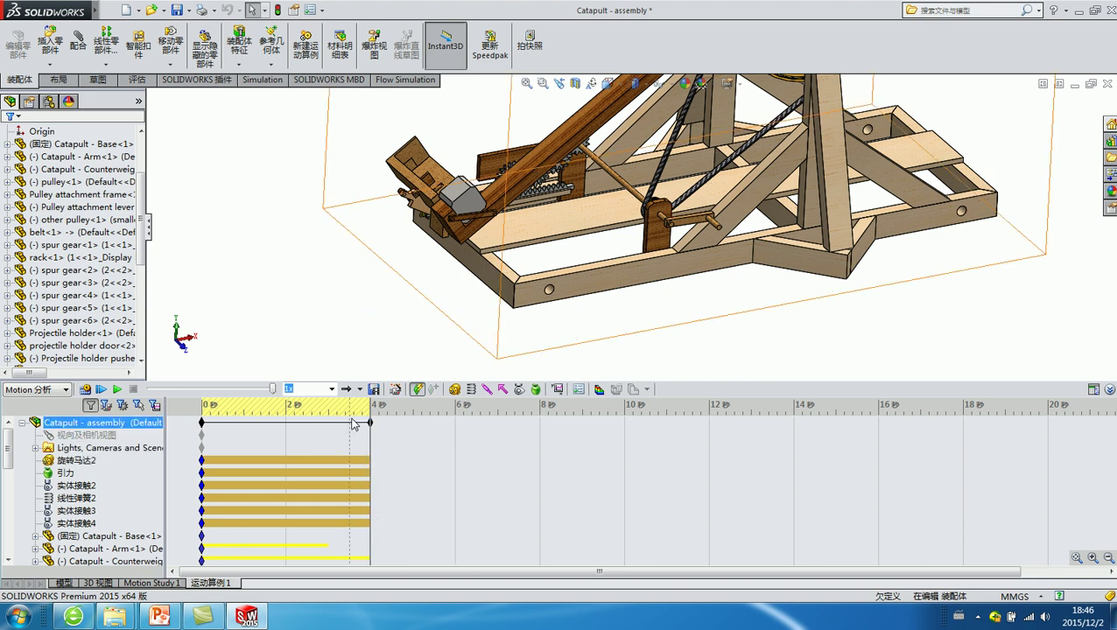
{"action": "left_click", "coordinate": [348, 461]}
{"action": "right_click", "coordinate": [347, 467]}
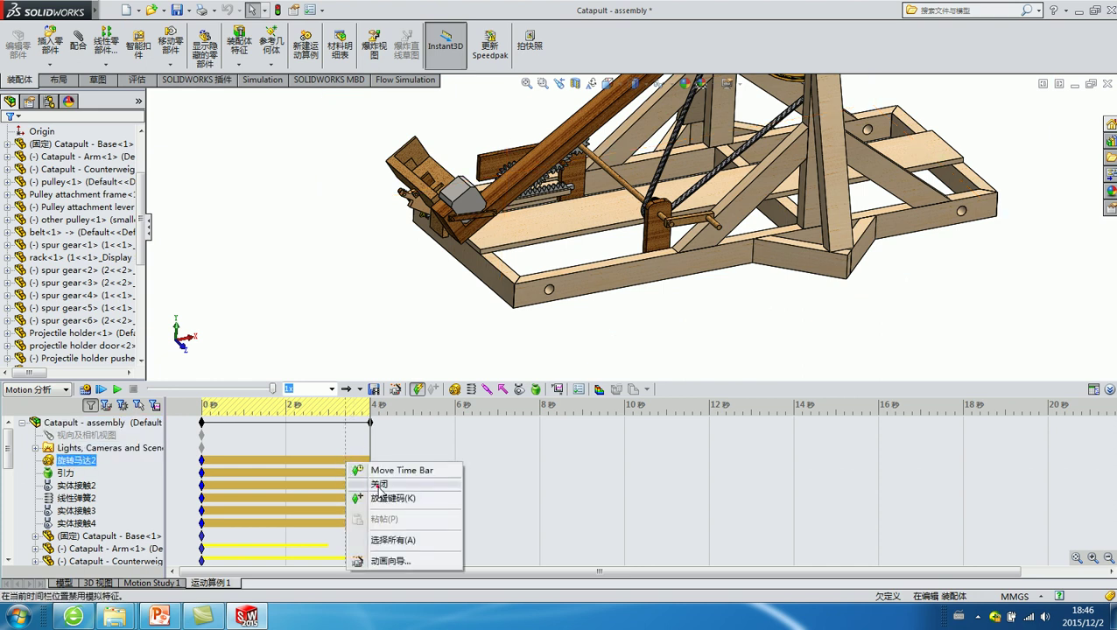
{"action": "left_click", "coordinate": [379, 484]}
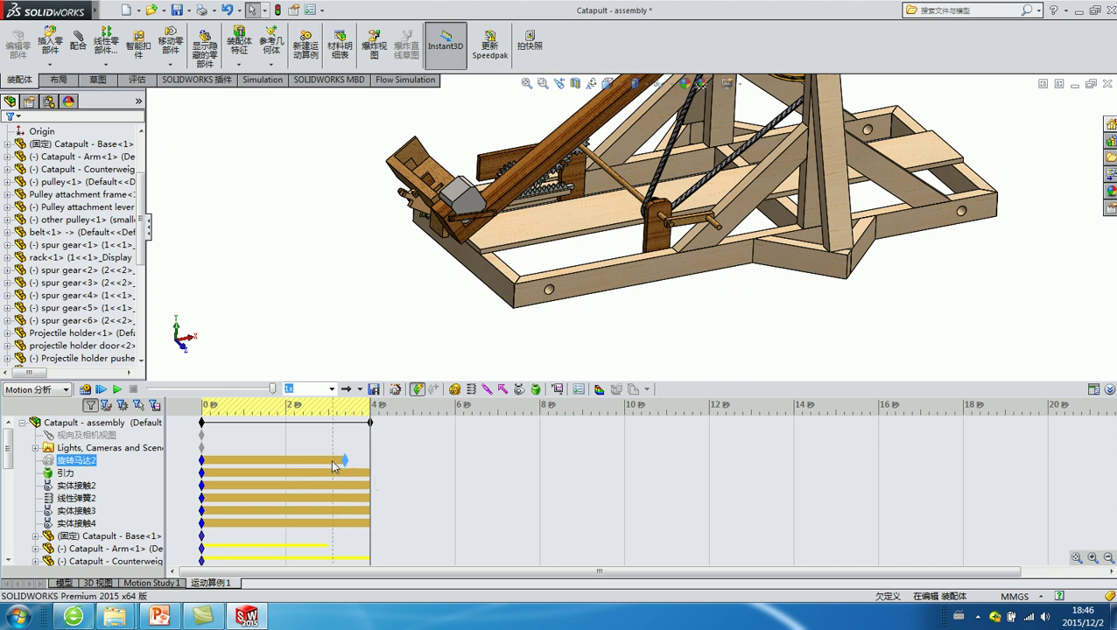
{"action": "right_click", "coordinate": [341, 463]}
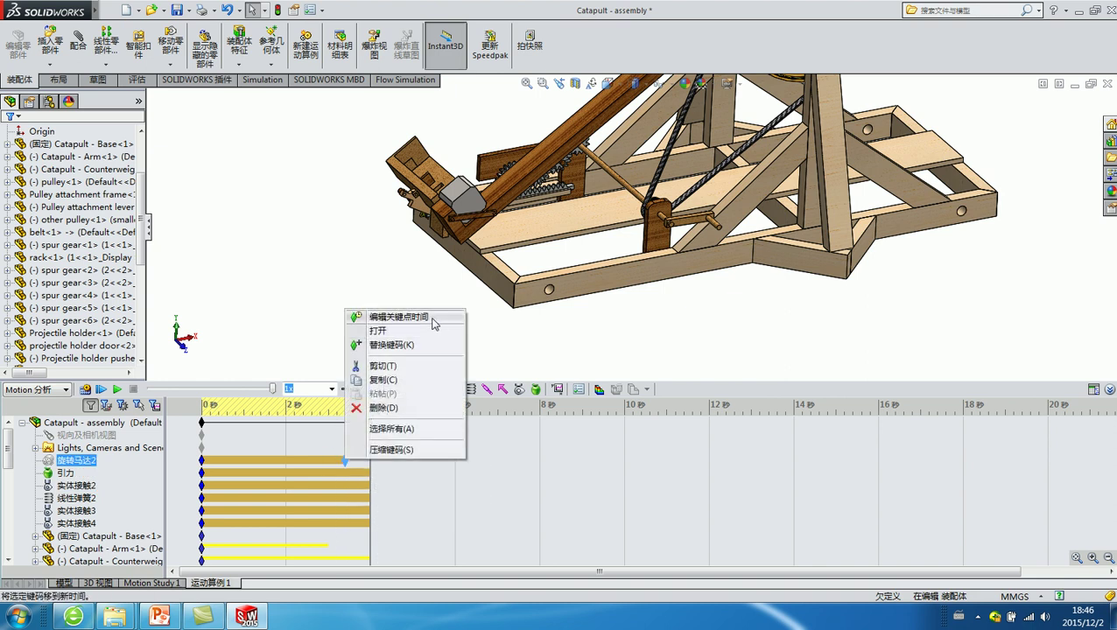
{"action": "left_click", "coordinate": [432, 318]}
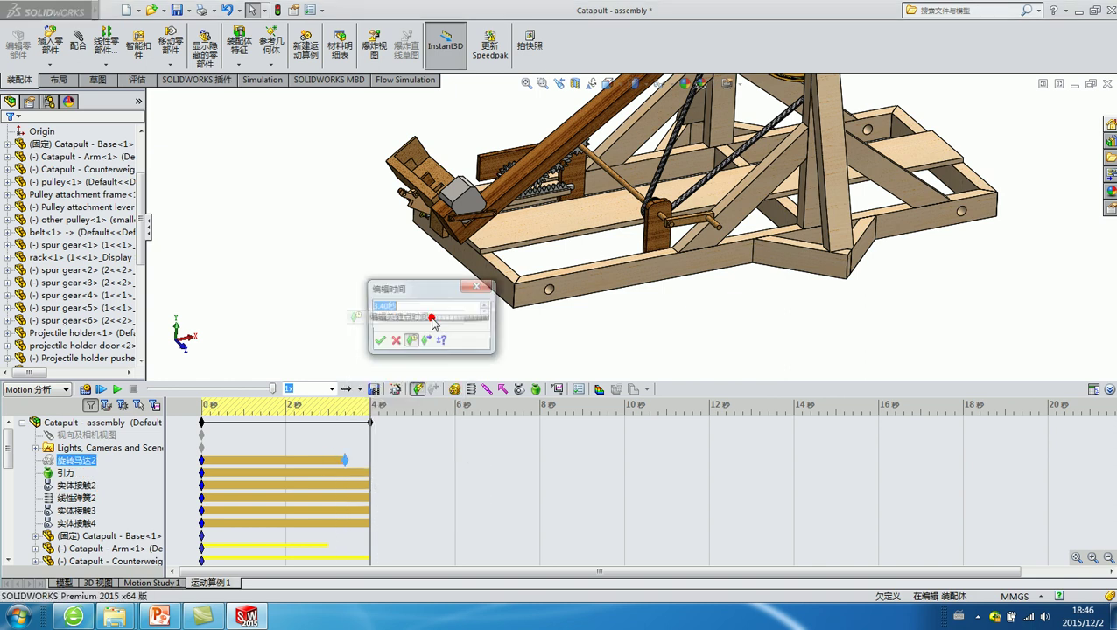
{"action": "left_click", "coordinate": [377, 342]}
Step: Stretch the study's end key from 4 s to about 5 s and return to 0 s
{"action": "left_click", "coordinate": [372, 425]}
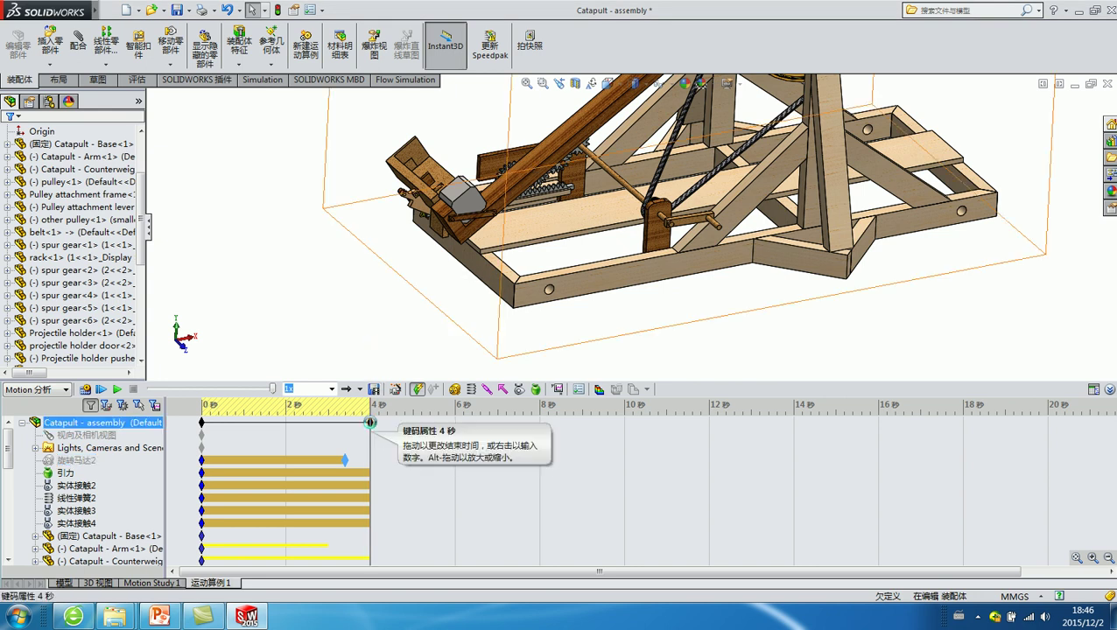
{"action": "scroll", "coordinate": [499, 321], "scroll_direction": "up", "scroll_amount": 2}
{"action": "scroll", "coordinate": [486, 308], "scroll_direction": "up", "scroll_amount": 1}
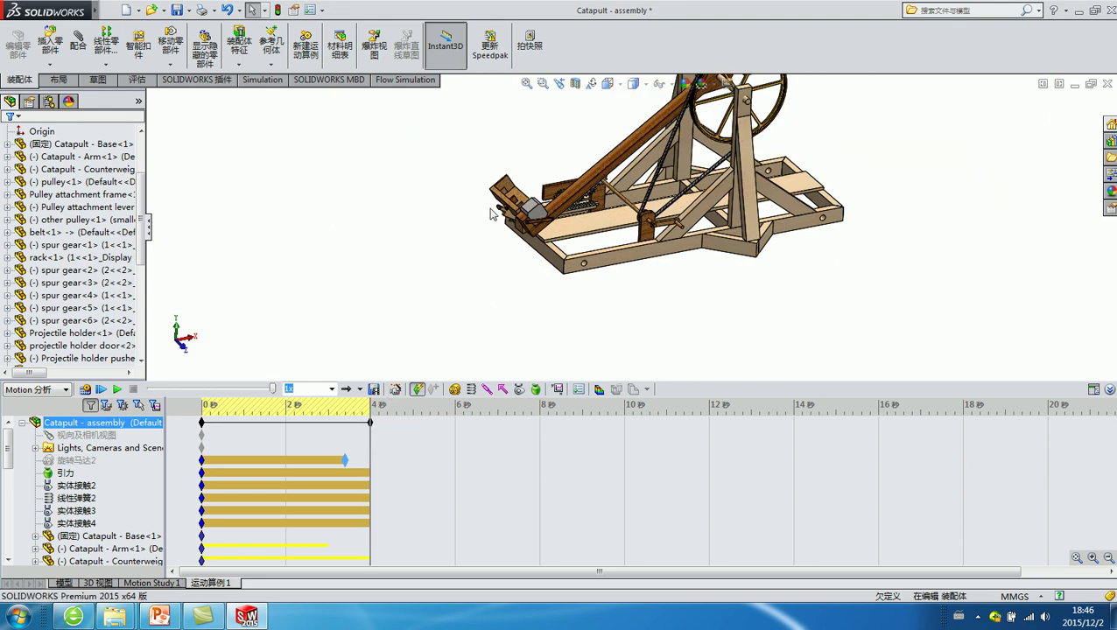
{"action": "left_click_drag", "start_coordinate": [370, 421], "coordinate": [413, 423]}
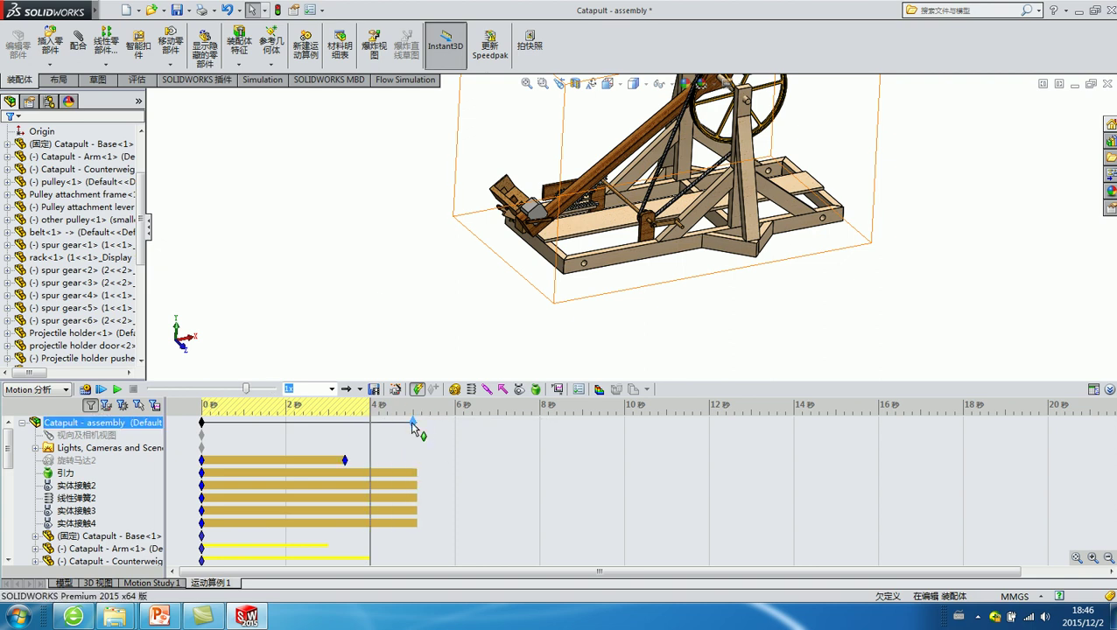
{"action": "left_click", "coordinate": [372, 292]}
{"action": "left_click_drag", "start_coordinate": [369, 413], "coordinate": [181, 426]}
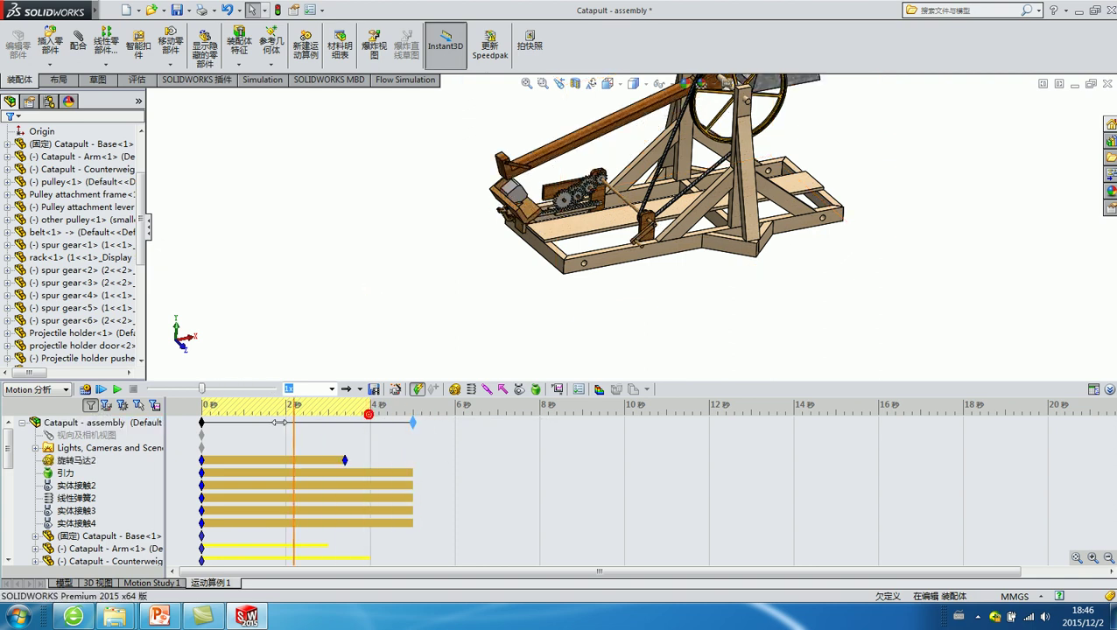
Step: Save All with 'Rebuild and save the document', then recalculate the full 5 s study
{"action": "left_click", "coordinate": [79, 332]}
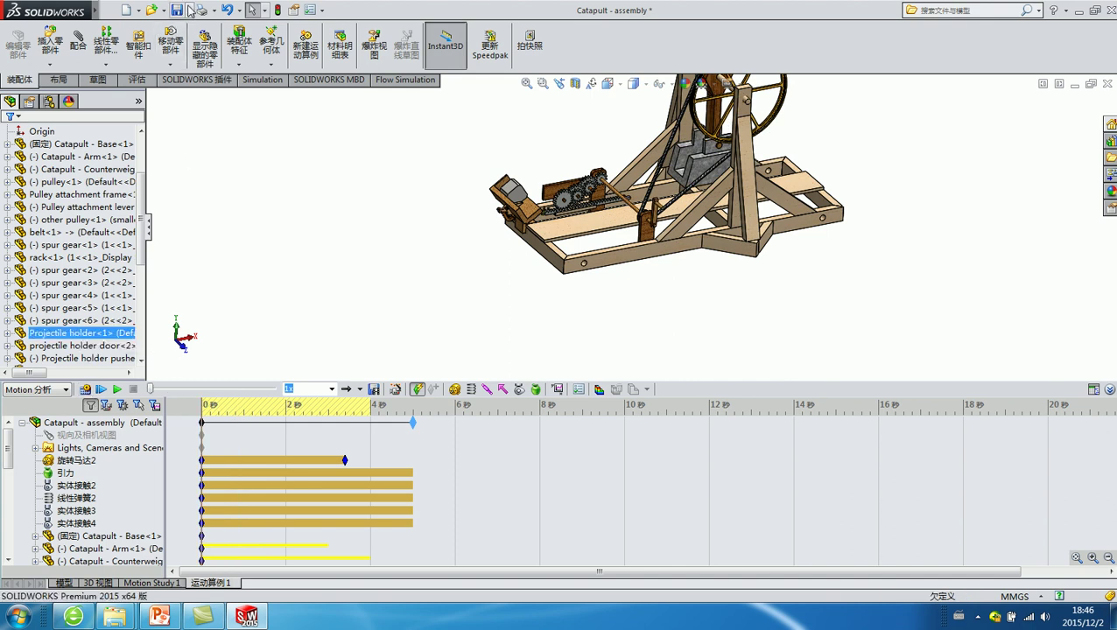
{"action": "left_click", "coordinate": [185, 10]}
{"action": "left_click", "coordinate": [202, 25]}
{"action": "left_click", "coordinate": [280, 216]}
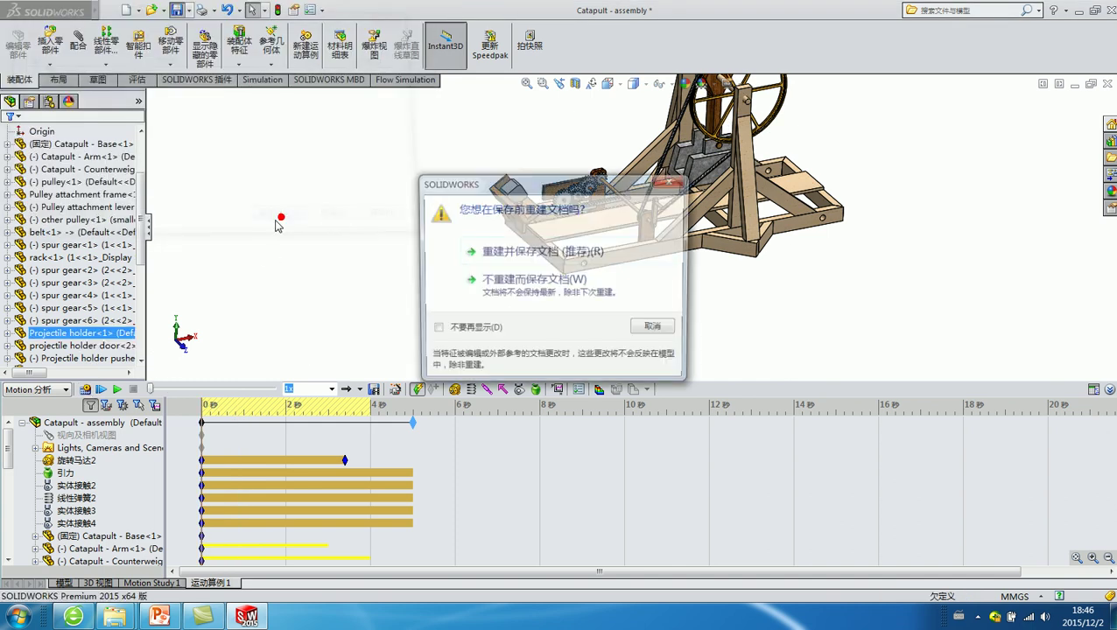
{"action": "left_click", "coordinate": [517, 253]}
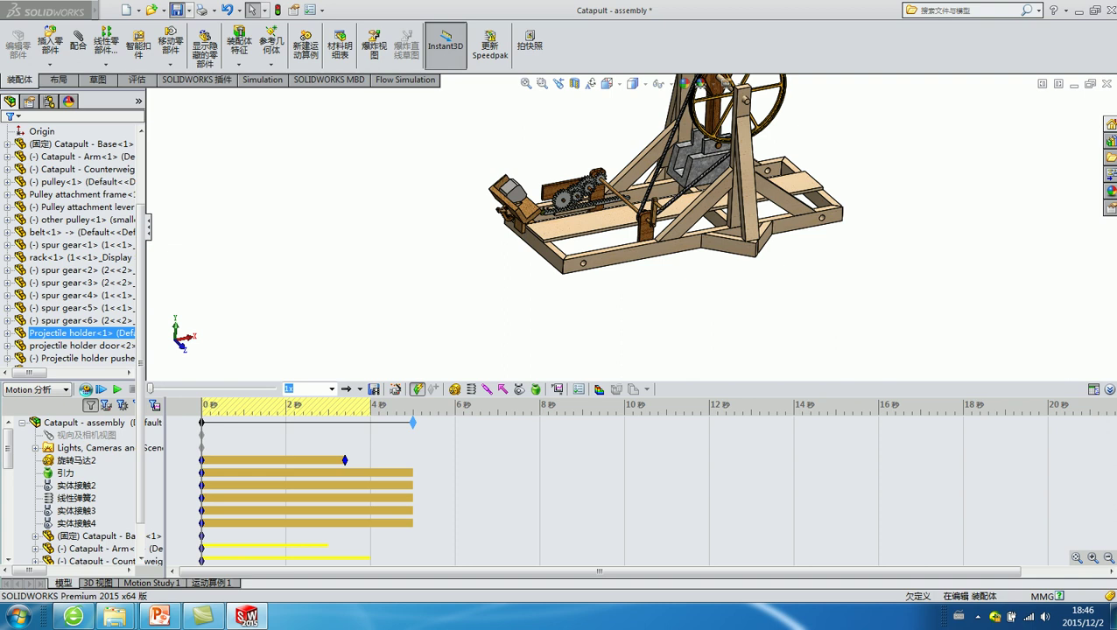
{"action": "left_click", "coordinate": [85, 389]}
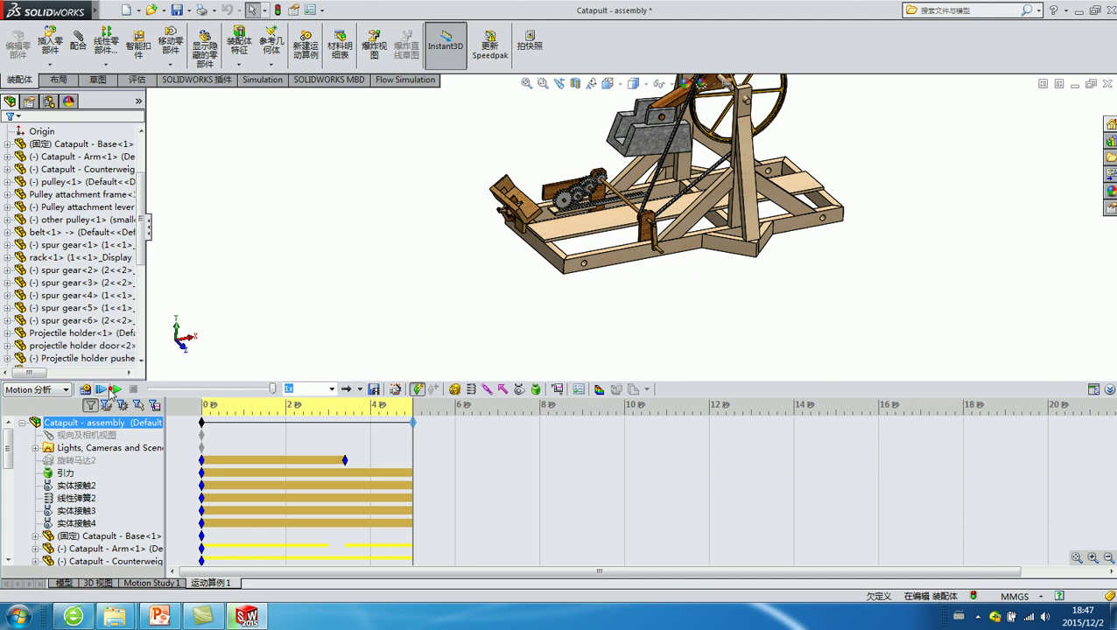
Step: Play back the calculated catapult motion, then fit, zoom and pan the view
{"action": "left_click", "coordinate": [112, 391]}
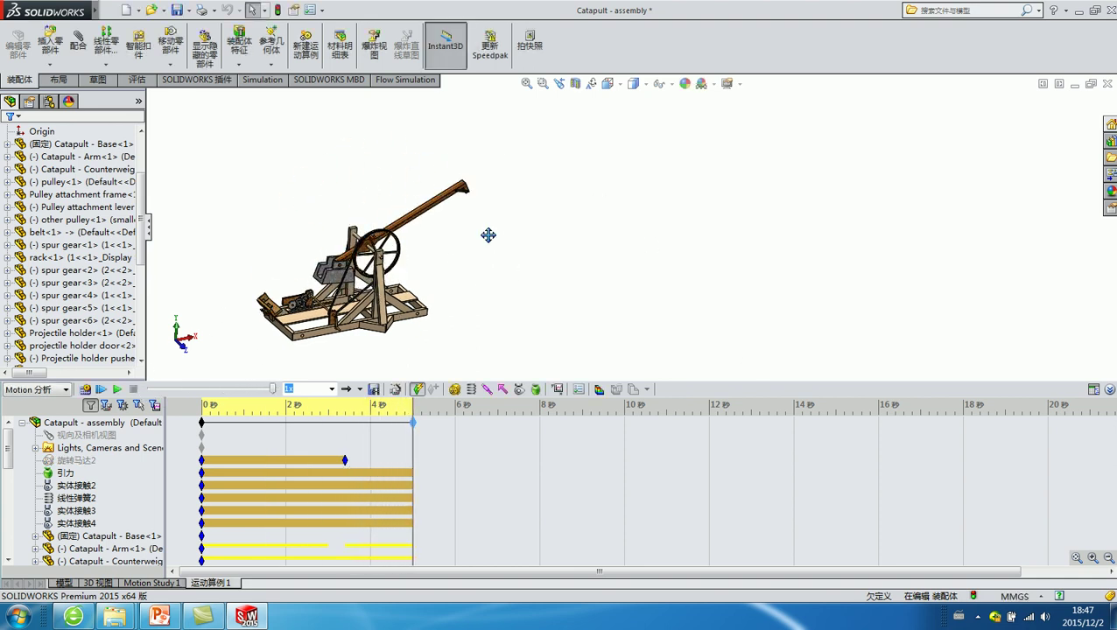
{"action": "left_click", "coordinate": [526, 83]}
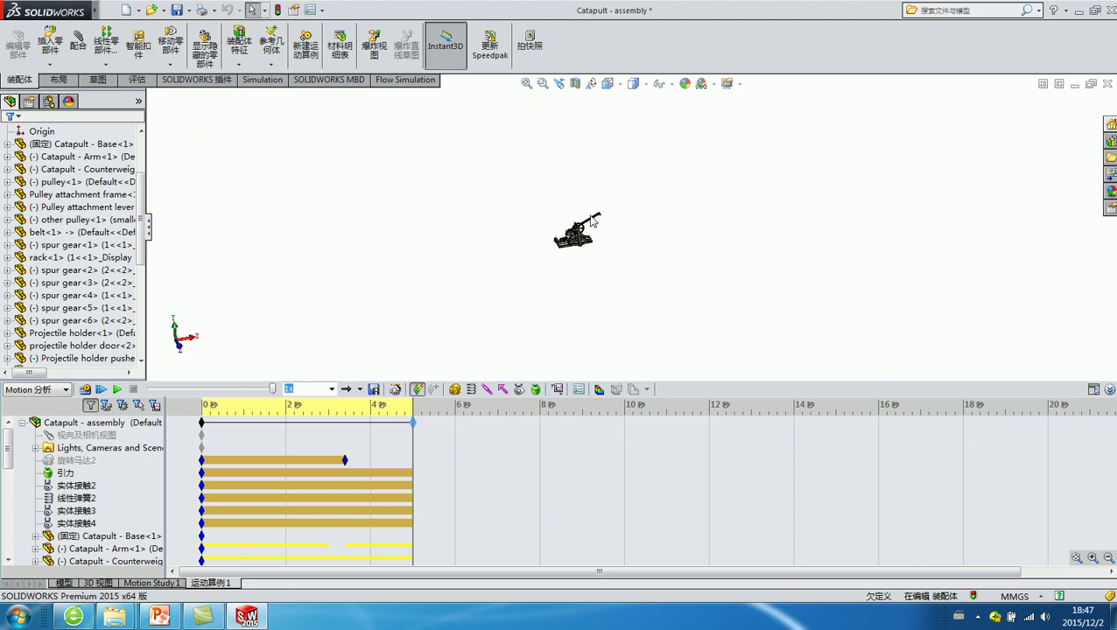
{"action": "scroll", "coordinate": [589, 216], "scroll_direction": "down", "scroll_amount": 5}
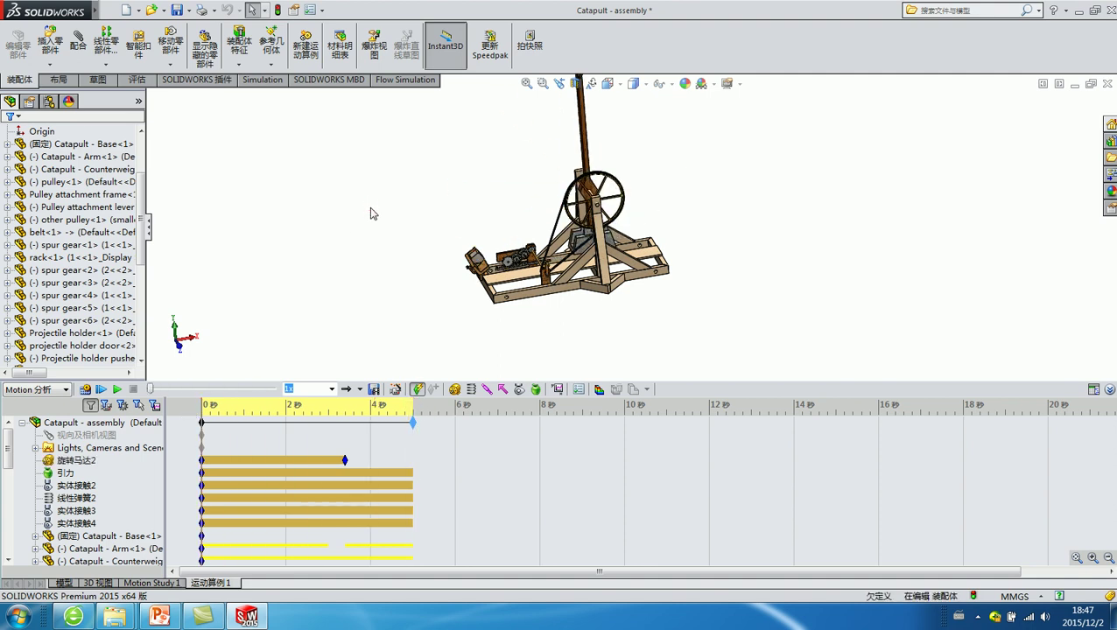
{"action": "middle_click_drag", "start_coordinate": [505, 203], "coordinate": [487, 260], "text": "ctrl"}
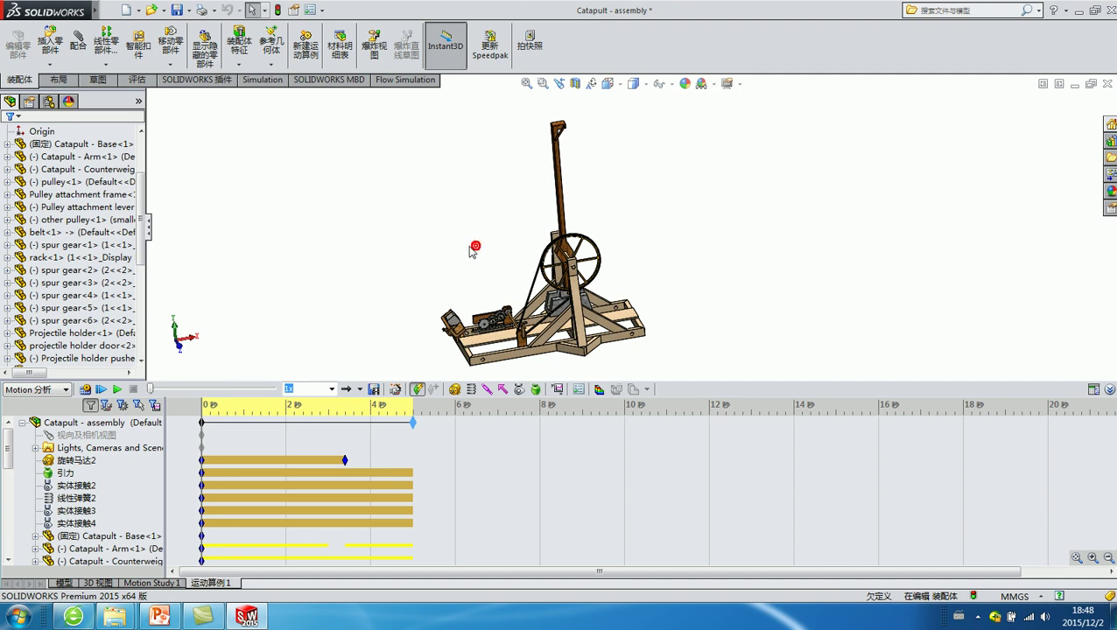
Step: Select rotary motor 旋转马达2 and gravity 引力 in the MotionManager tree to inspect them
{"action": "left_click", "coordinate": [58, 457]}
{"action": "left_click", "coordinate": [63, 472]}
{"action": "left_click", "coordinate": [326, 279]}
{"action": "left_click", "coordinate": [70, 461]}
{"action": "left_click", "coordinate": [63, 473]}
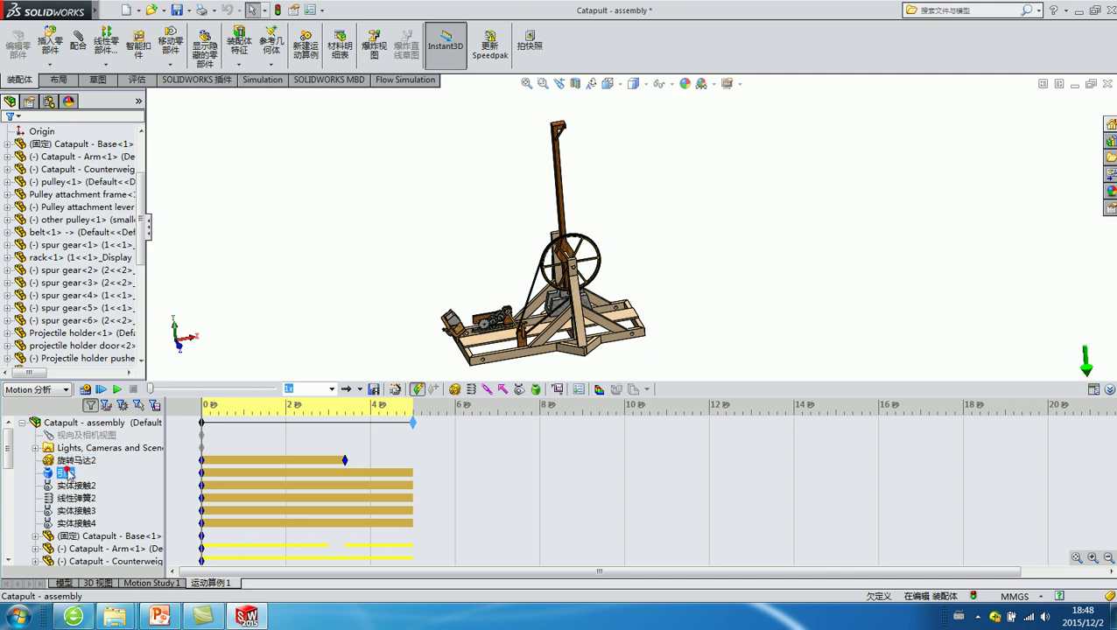
{"action": "left_click", "coordinate": [67, 473]}
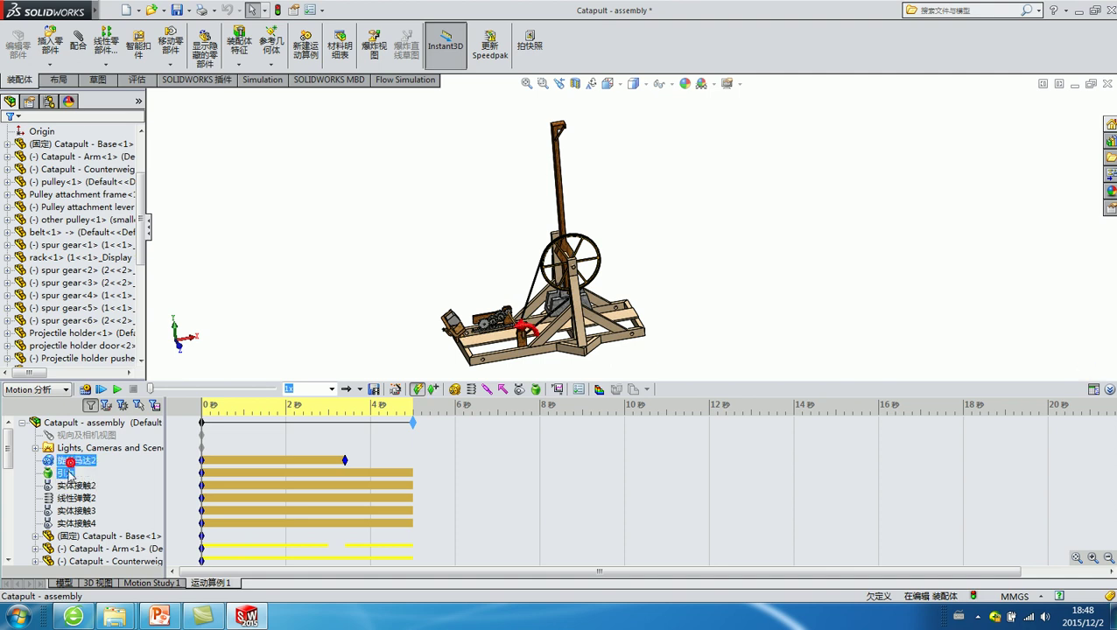
{"action": "left_click", "coordinate": [282, 337]}
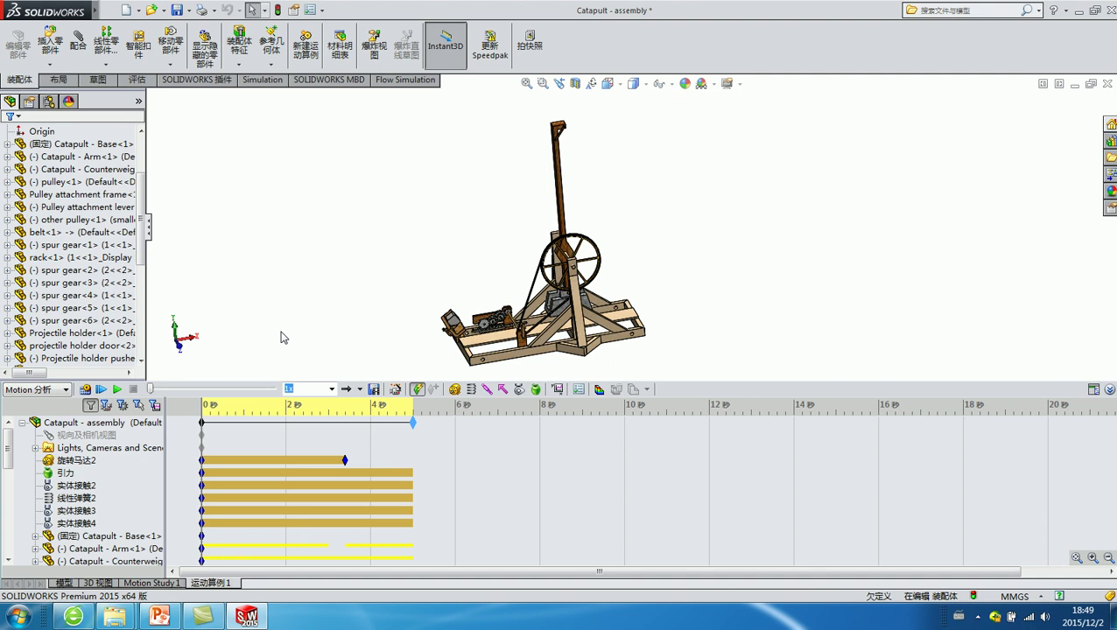
{"action": "left_click", "coordinate": [74, 498]}
{"action": "right_click", "coordinate": [78, 498]}
{"action": "left_click", "coordinate": [127, 400]}
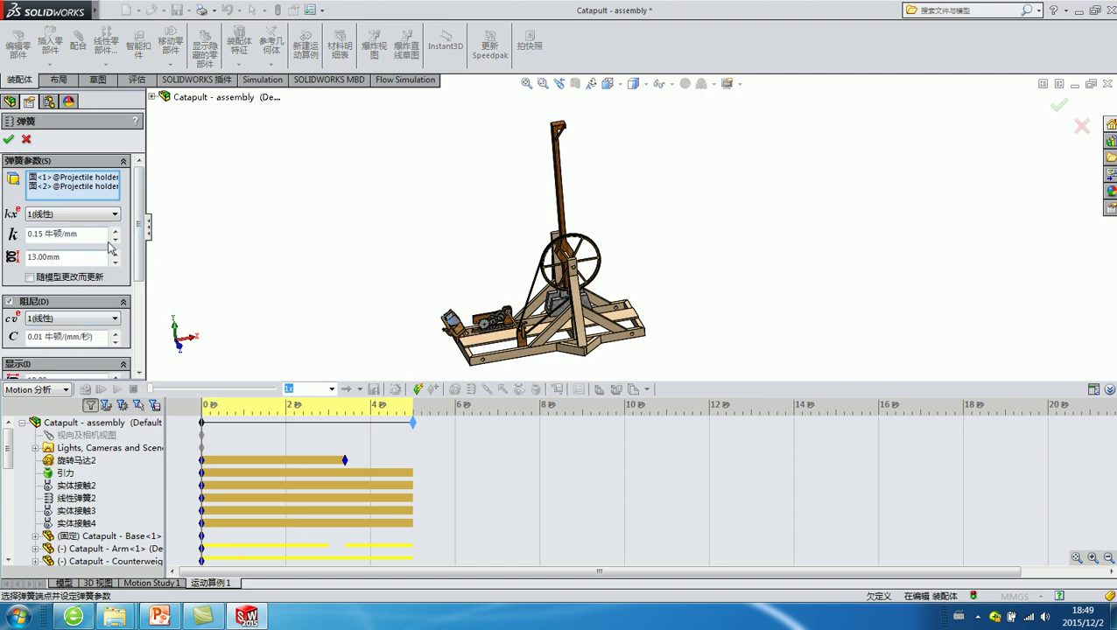
{"action": "left_click", "coordinate": [88, 233]}
{"action": "left_click", "coordinate": [57, 258]}
{"action": "left_click", "coordinate": [52, 257]}
{"action": "left_click", "coordinate": [74, 233]}
{"action": "left_click", "coordinate": [82, 235]}
{"action": "scroll", "coordinate": [140, 199], "scroll_direction": "down", "scroll_amount": 2}
{"action": "left_click", "coordinate": [72, 289]}
{"action": "left_click", "coordinate": [72, 289]}
{"action": "left_click", "coordinate": [72, 288]}
{"action": "left_click", "coordinate": [75, 289]}
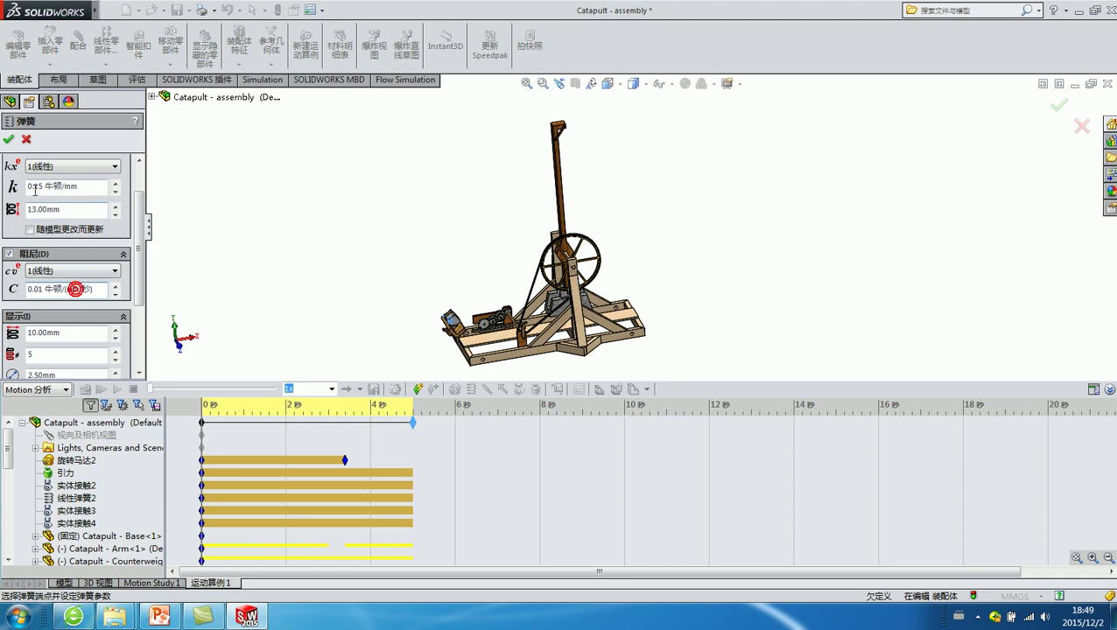
{"action": "left_click", "coordinate": [27, 140]}
{"action": "right_click", "coordinate": [75, 511]}
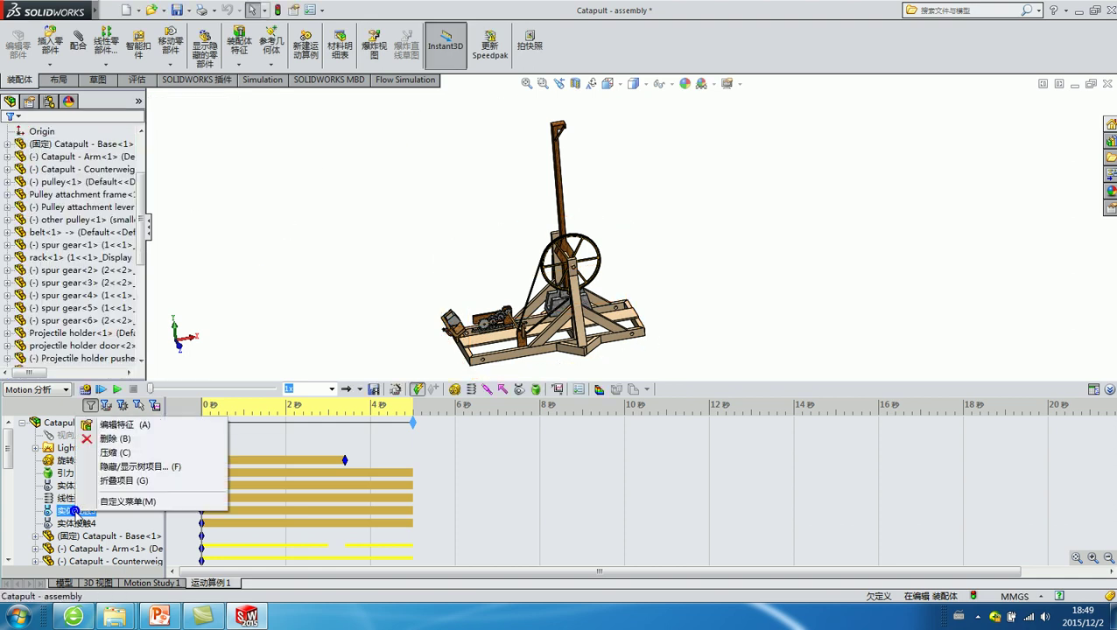
{"action": "left_click", "coordinate": [101, 425]}
{"action": "left_click", "coordinate": [90, 256]}
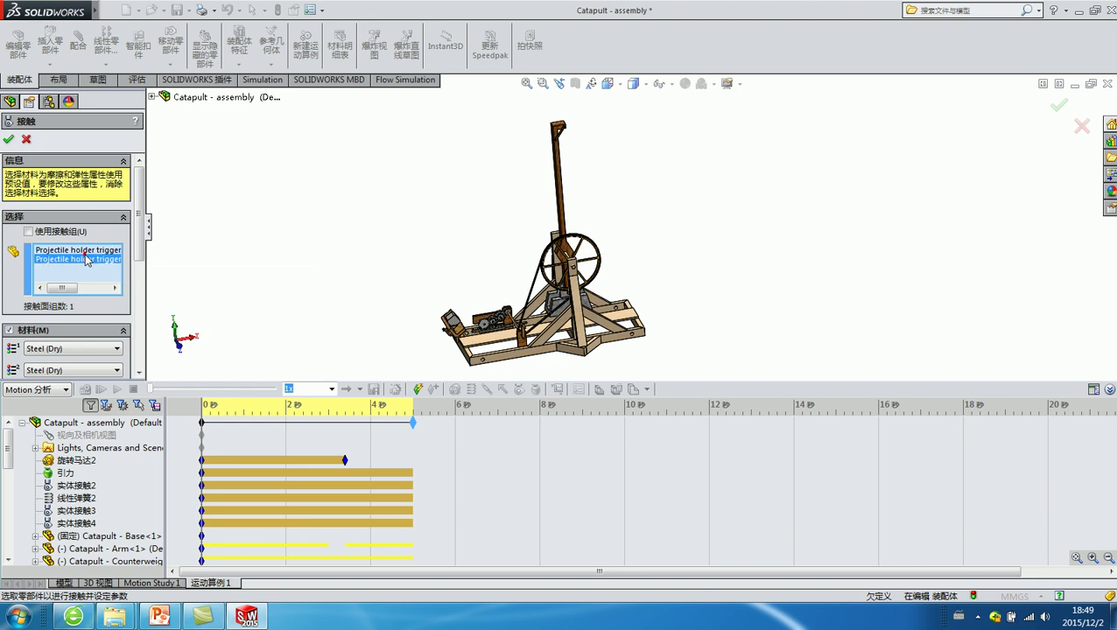
{"action": "left_click_drag", "start_coordinate": [137, 221], "coordinate": [146, 230]}
{"action": "scroll", "coordinate": [70, 263], "scroll_direction": "down", "scroll_amount": 3}
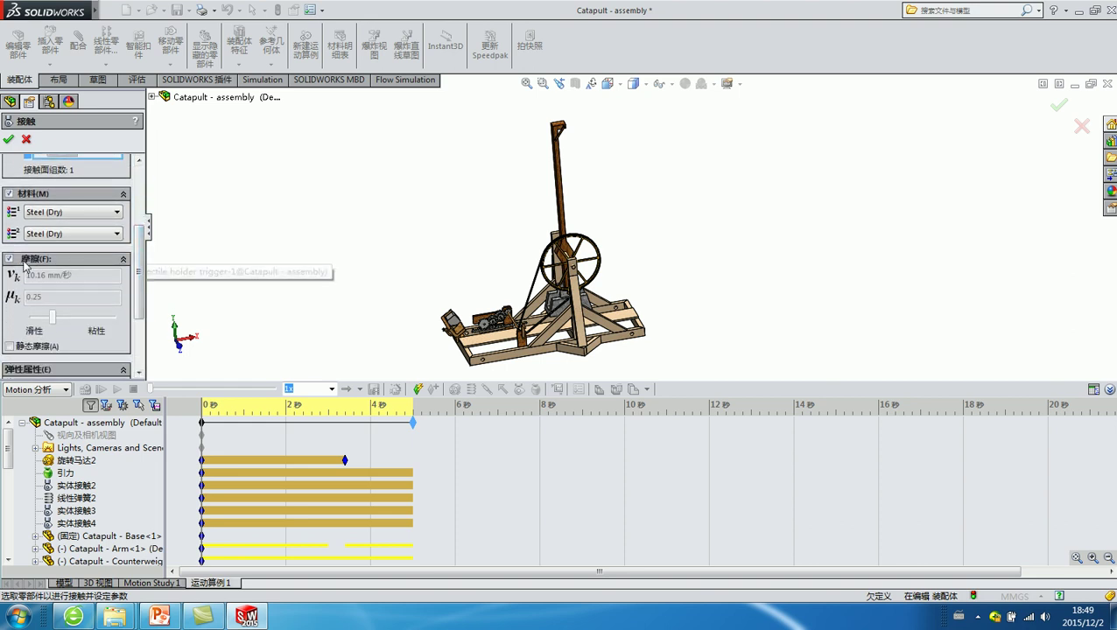
{"action": "left_click", "coordinate": [26, 139]}
{"action": "left_click", "coordinate": [298, 177]}
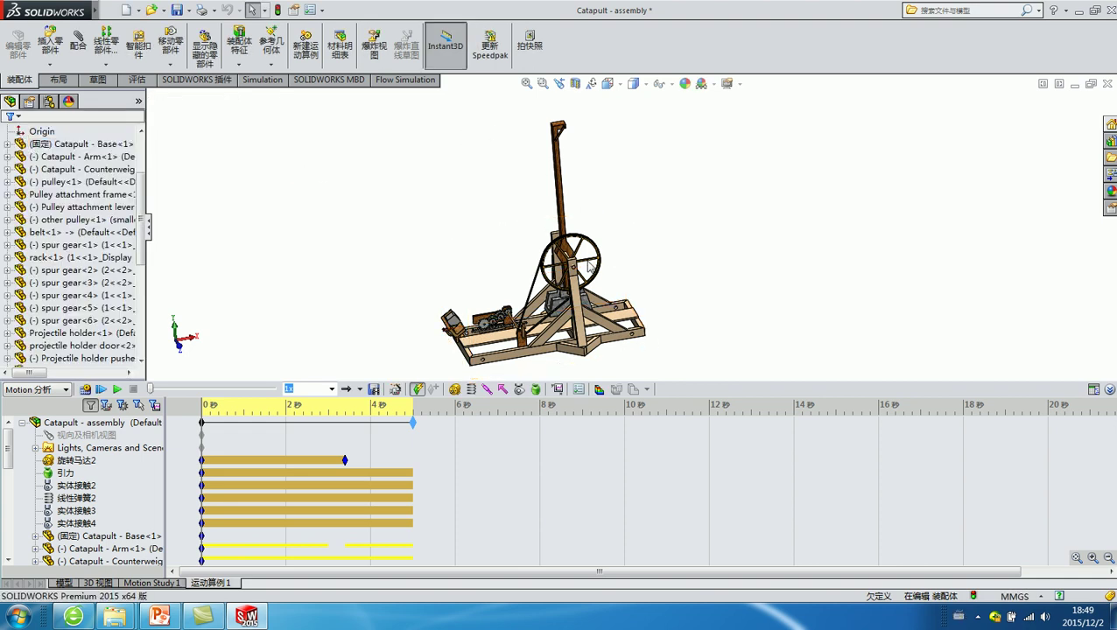
{"action": "left_click", "coordinate": [668, 420]}
{"action": "left_click", "coordinate": [578, 389]}
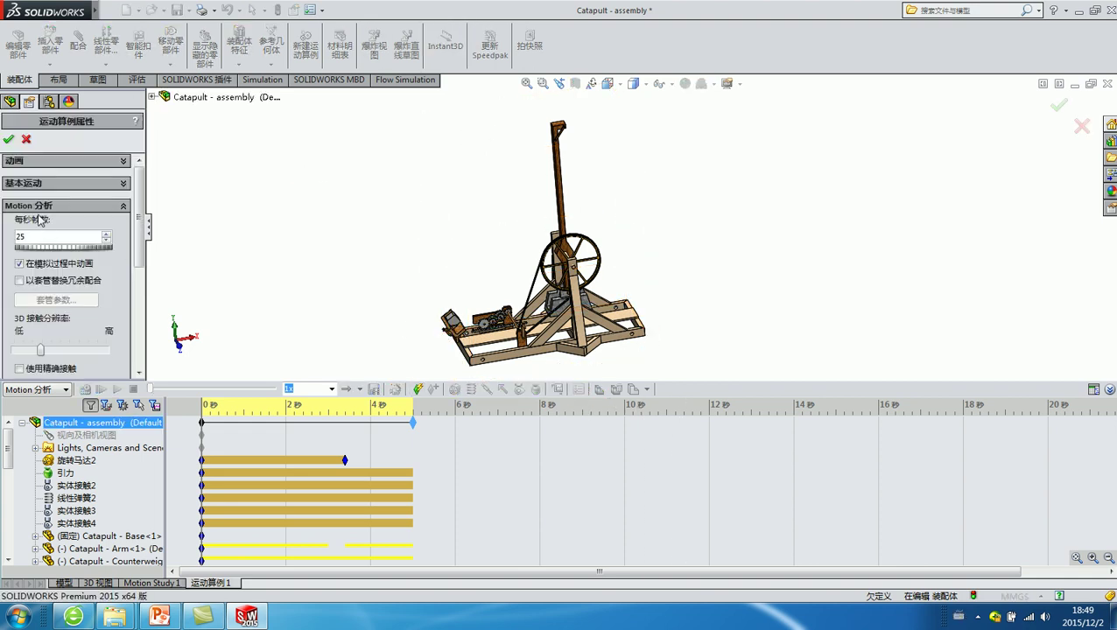
{"action": "left_click", "coordinate": [8, 139]}
{"action": "left_click", "coordinate": [574, 389]}
{"action": "left_click", "coordinate": [26, 139]}
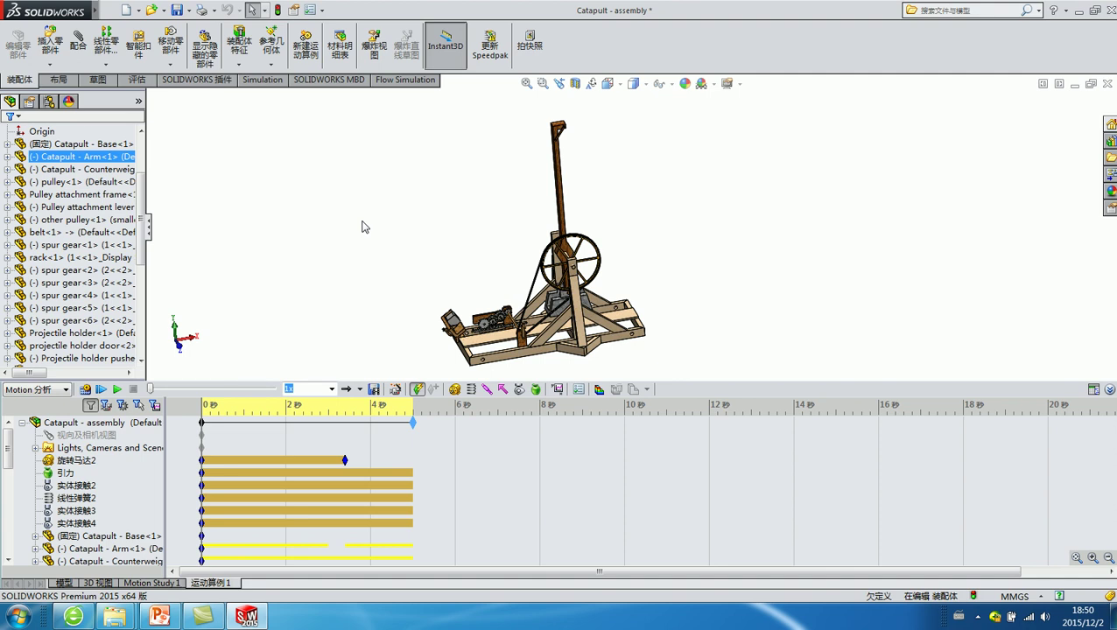
Step: Save the catapult assembly, choosing to rebuild and save the document
{"action": "left_click", "coordinate": [176, 10]}
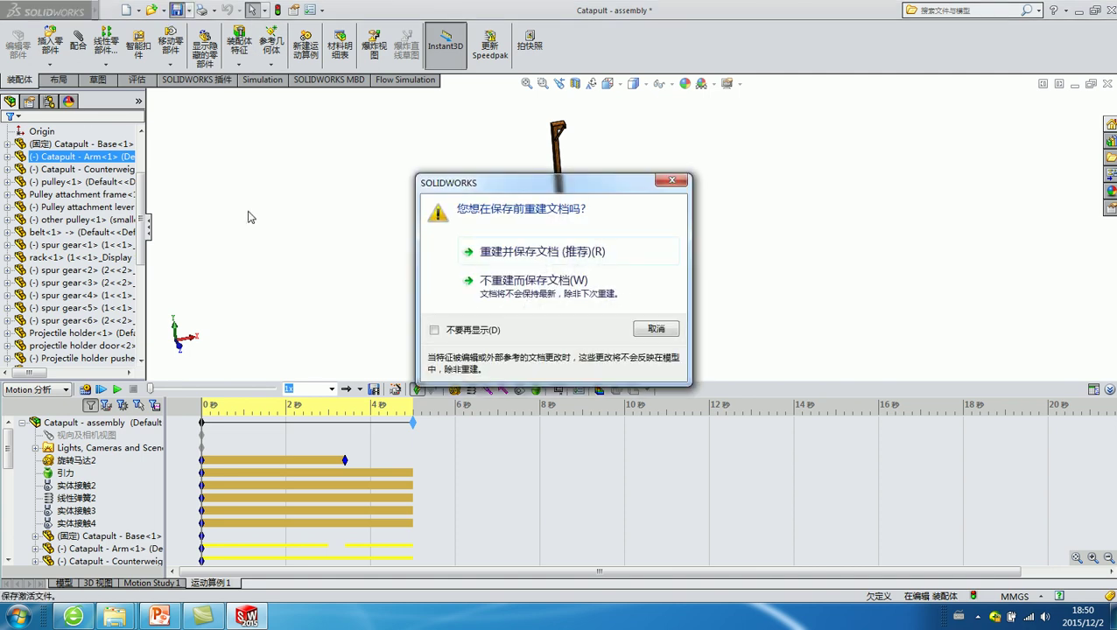
{"action": "left_click", "coordinate": [535, 254]}
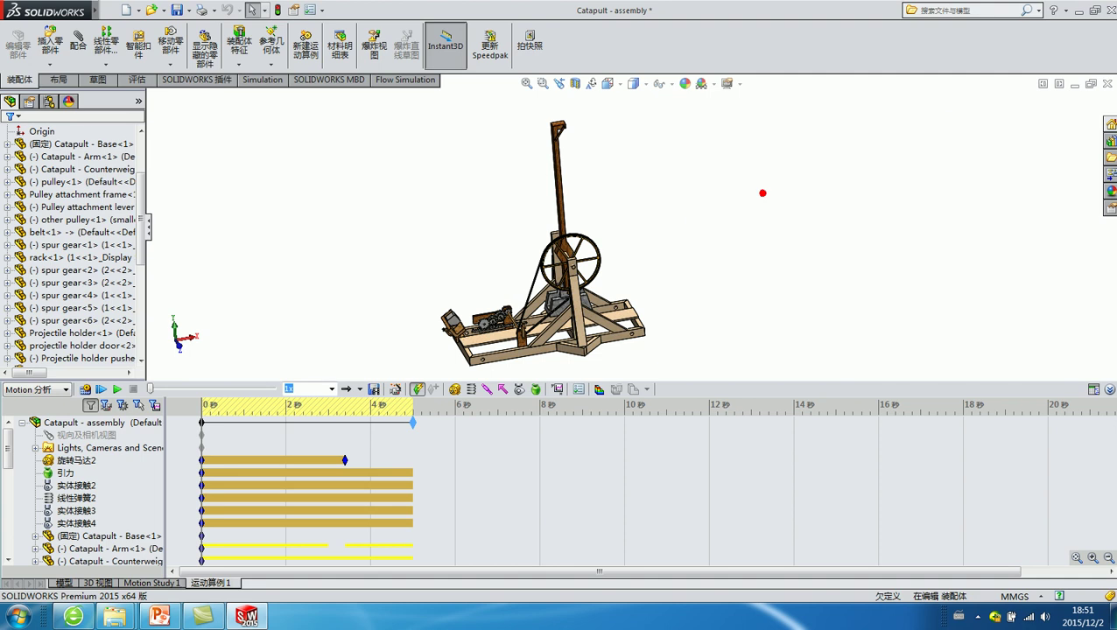
Step: Close the catapult without saving and open Full latch mechanism from the Latching mechanism folder
{"action": "left_click", "coordinate": [1106, 83]}
{"action": "left_click", "coordinate": [499, 319]}
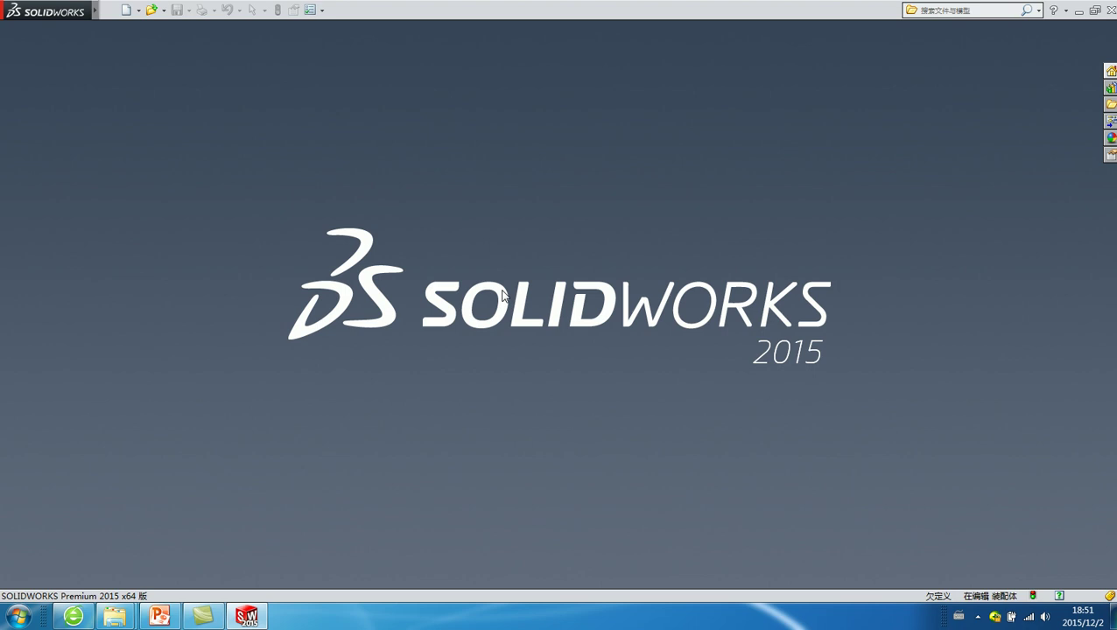
{"action": "key", "text": "ctrl+o"}
{"action": "double_click", "coordinate": [182, 102]}
{"action": "left_click", "coordinate": [315, 105]}
{"action": "double_click", "coordinate": [316, 105]}
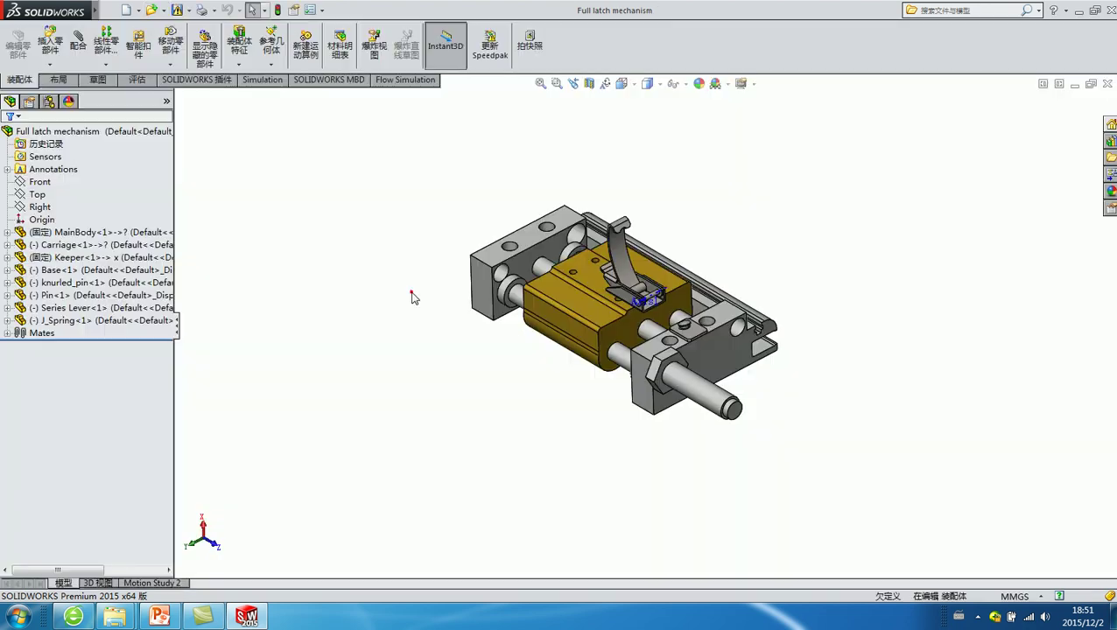
Step: Orbit the latch and select Series Lever, MainBody and Carriage to check their distance
{"action": "scroll", "coordinate": [591, 286], "scroll_direction": "down", "scroll_amount": 4}
{"action": "middle_click_drag", "start_coordinate": [591, 285], "coordinate": [599, 211]}
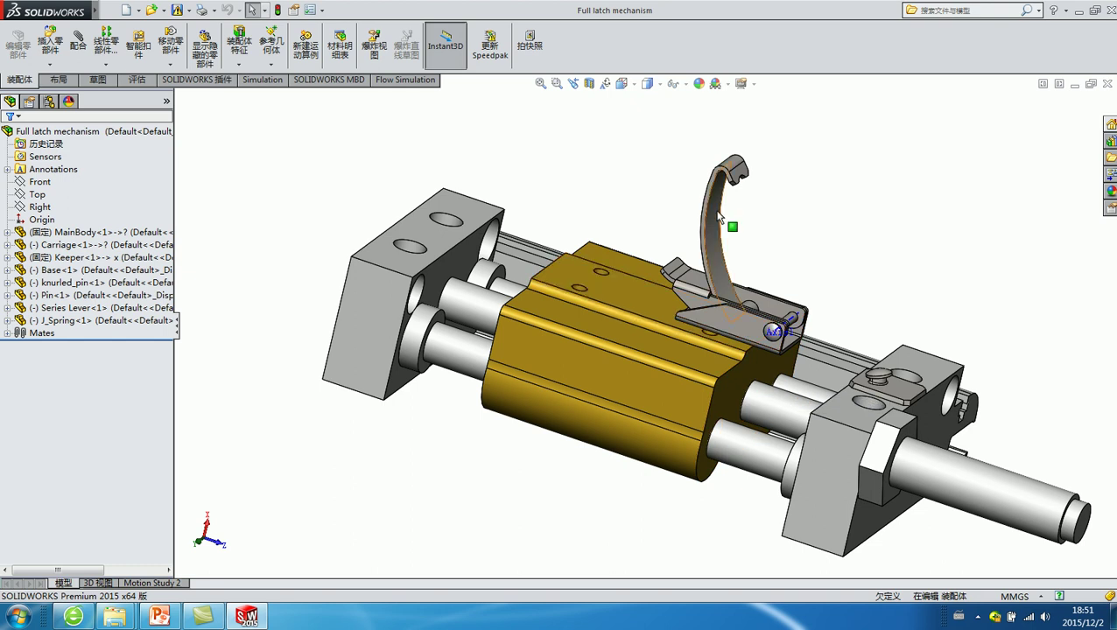
{"action": "left_click", "coordinate": [684, 296]}
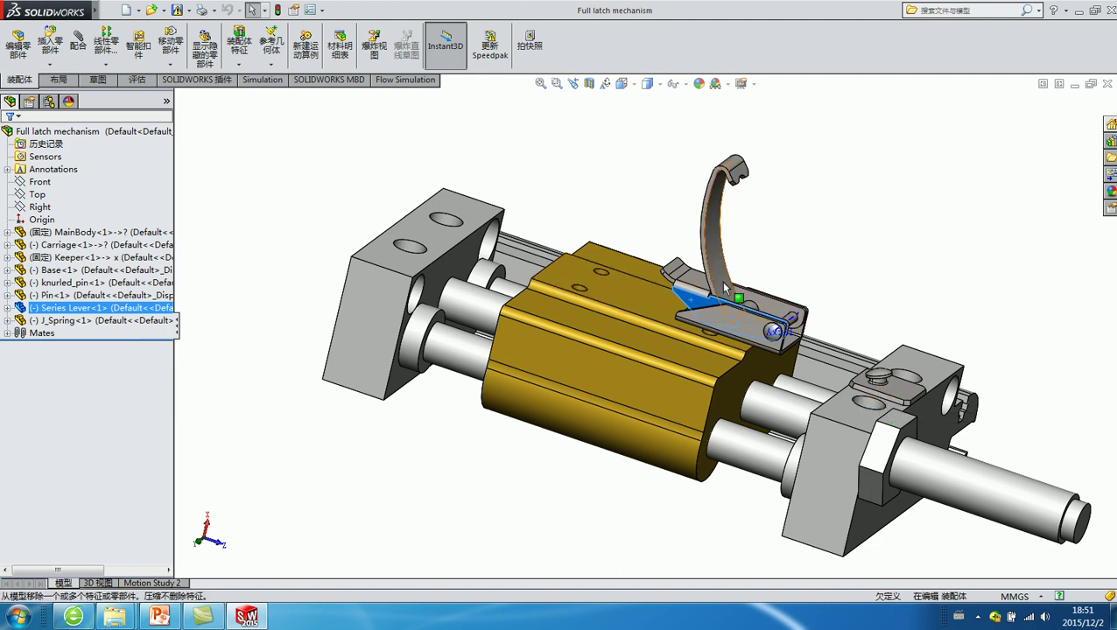
{"action": "left_click", "coordinate": [775, 412]}
{"action": "left_click", "coordinate": [739, 372]}
{"action": "middle_click_drag", "start_coordinate": [792, 385], "coordinate": [893, 403]}
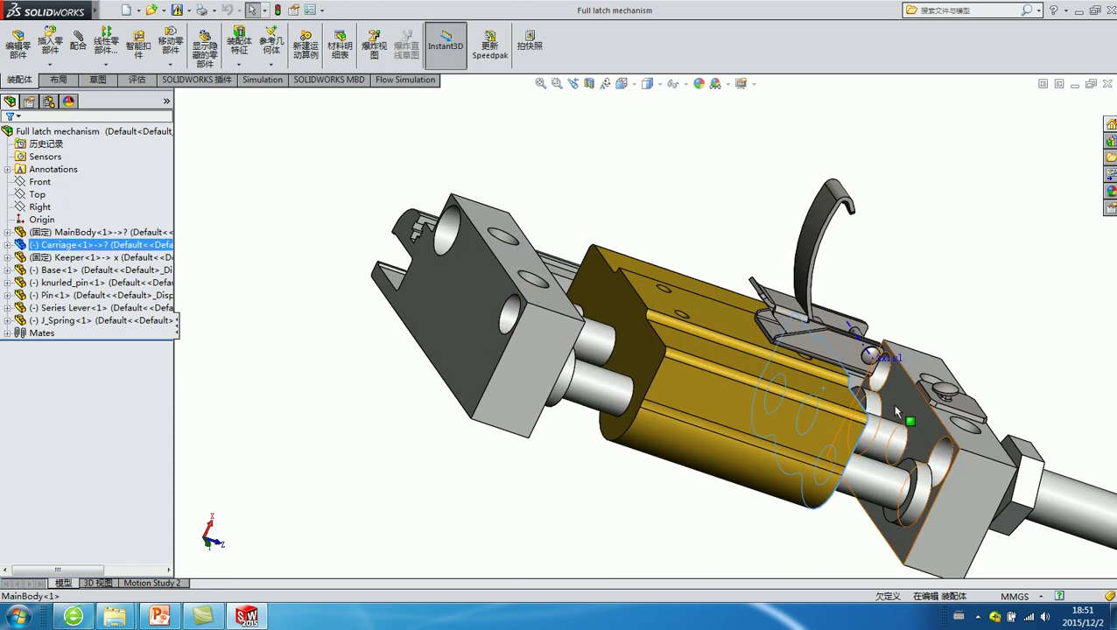
{"action": "left_click", "coordinate": [897, 407], "text": "ctrl"}
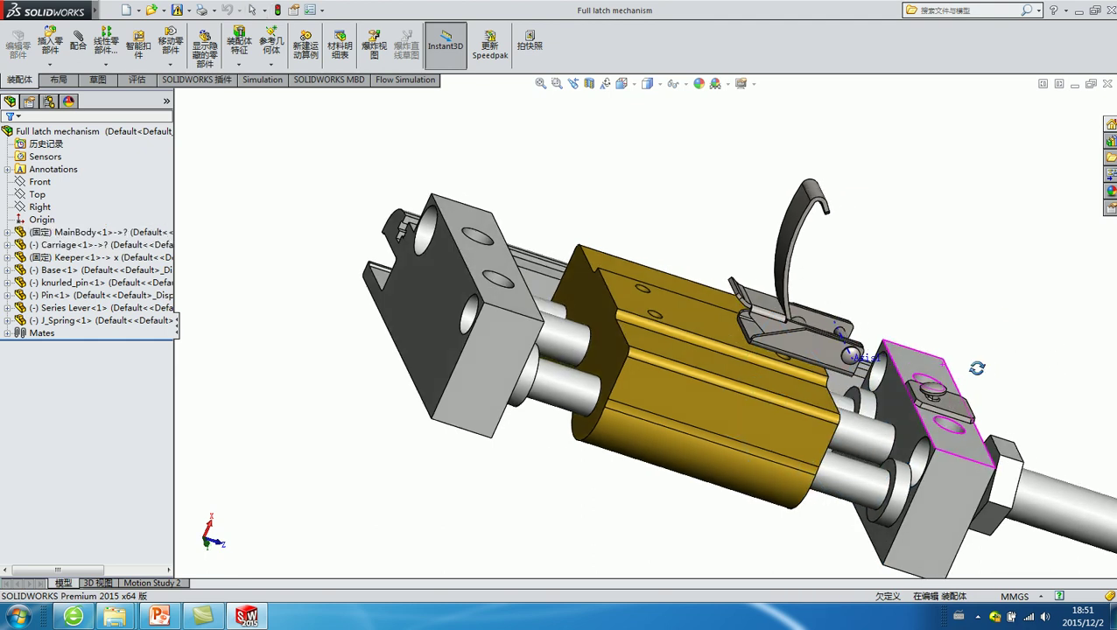
{"action": "middle_click_drag", "start_coordinate": [1007, 335], "coordinate": [899, 285]}
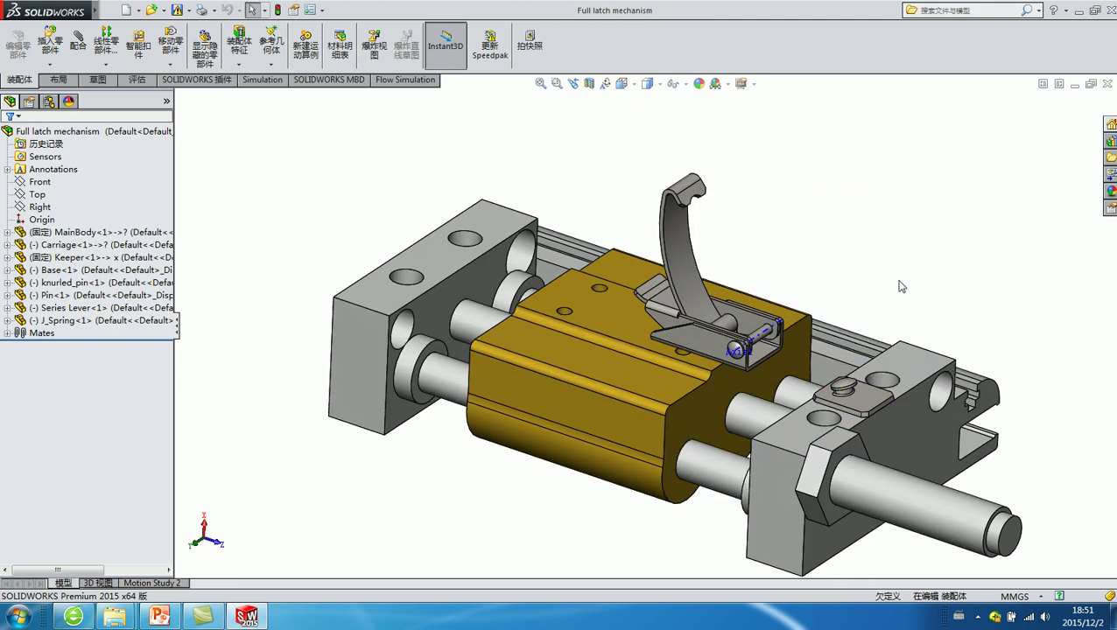
{"action": "scroll", "coordinate": [744, 421], "scroll_direction": "down", "scroll_amount": 1}
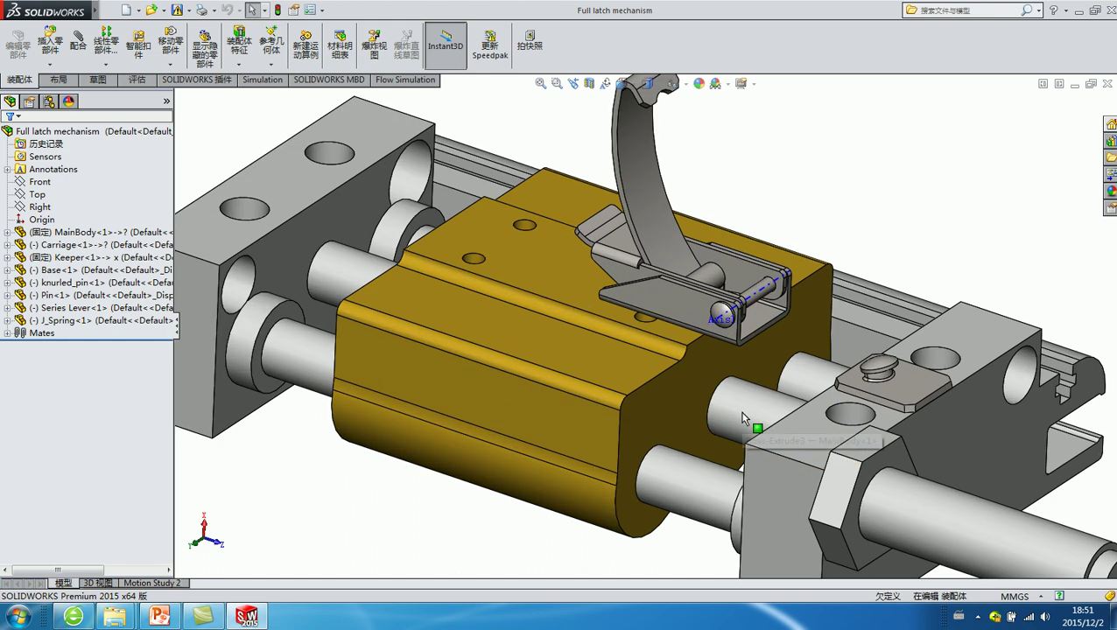
{"action": "scroll", "coordinate": [739, 416], "scroll_direction": "down", "scroll_amount": 2}
{"action": "scroll", "coordinate": [716, 398], "scroll_direction": "down", "scroll_amount": 1}
{"action": "key", "text": "f"}
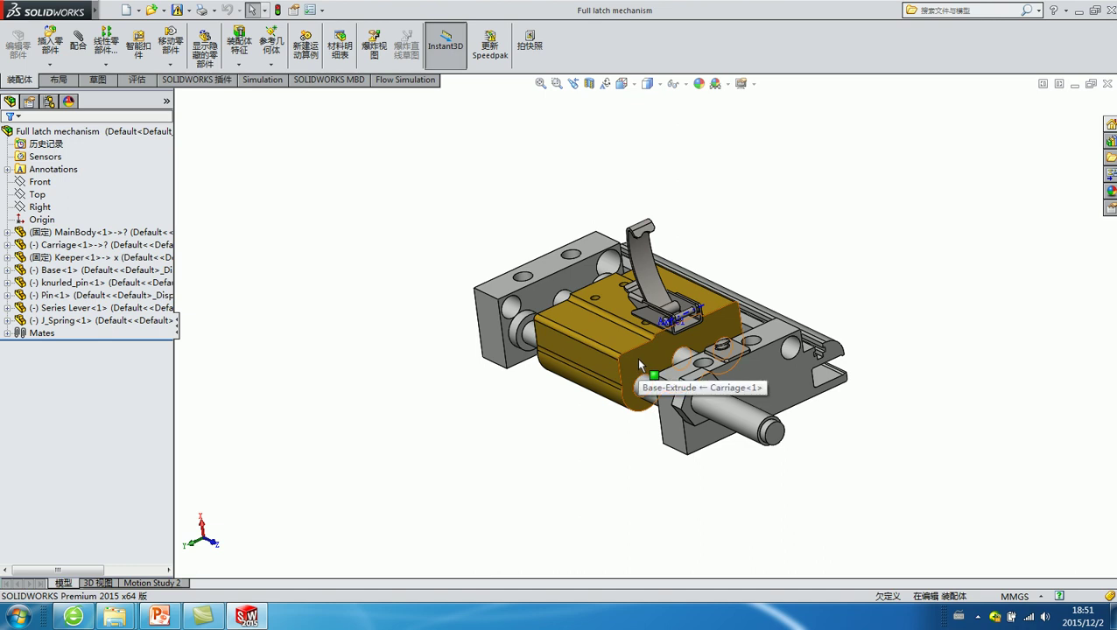
Step: Drag the carriage along its rails, then undo the move
{"action": "left_click", "coordinate": [551, 350]}
{"action": "left_click", "coordinate": [546, 403]}
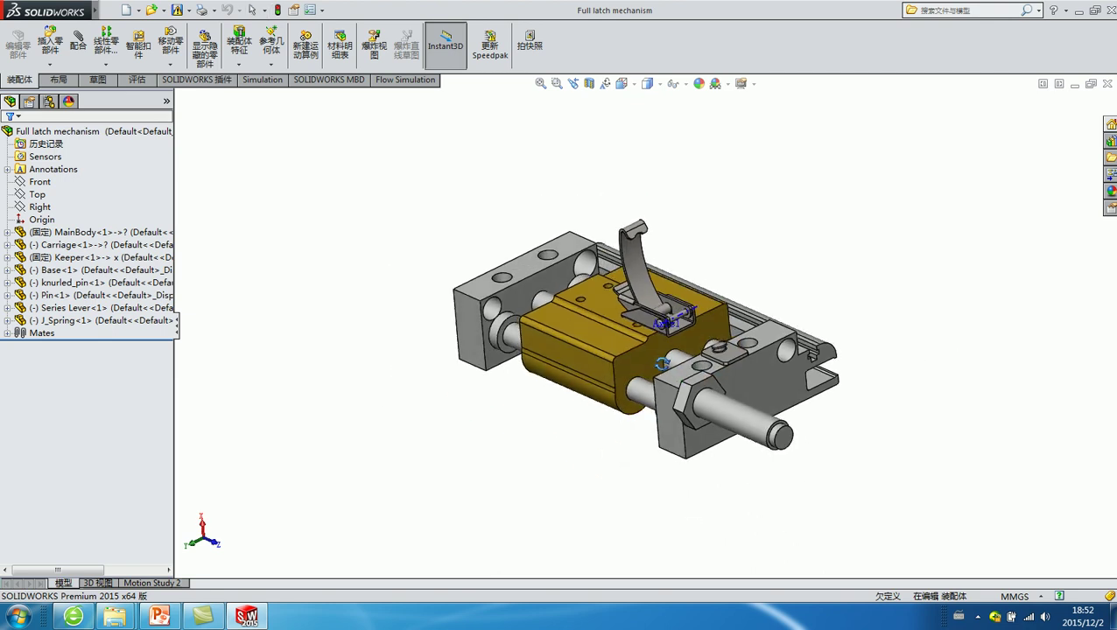
{"action": "scroll", "coordinate": [654, 363], "scroll_direction": "down", "scroll_amount": 3}
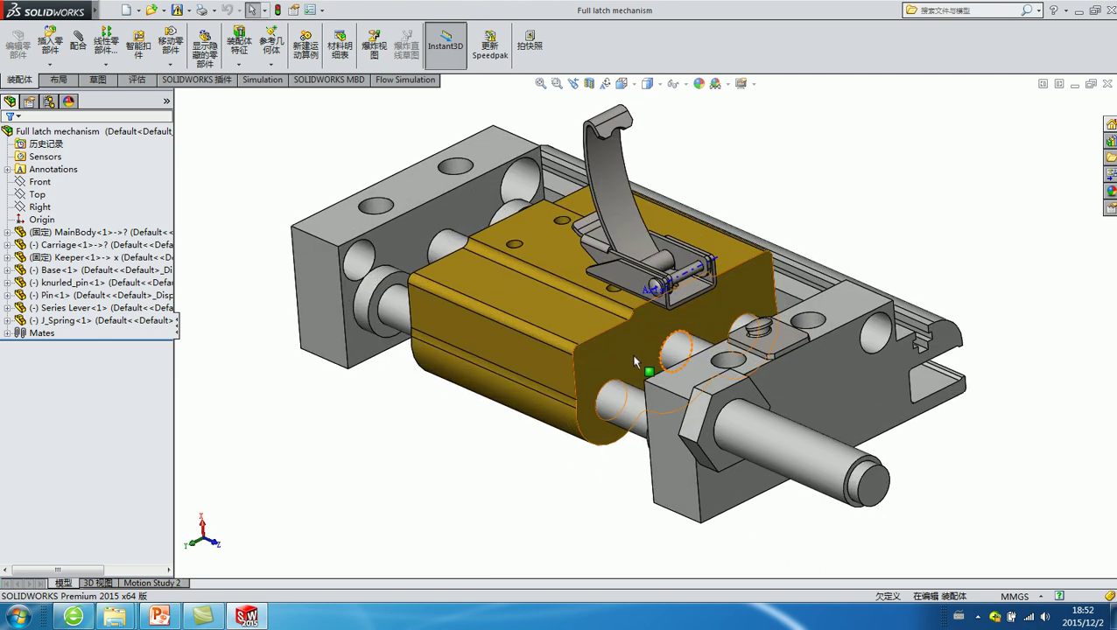
{"action": "left_click_drag", "start_coordinate": [624, 355], "coordinate": [643, 375]}
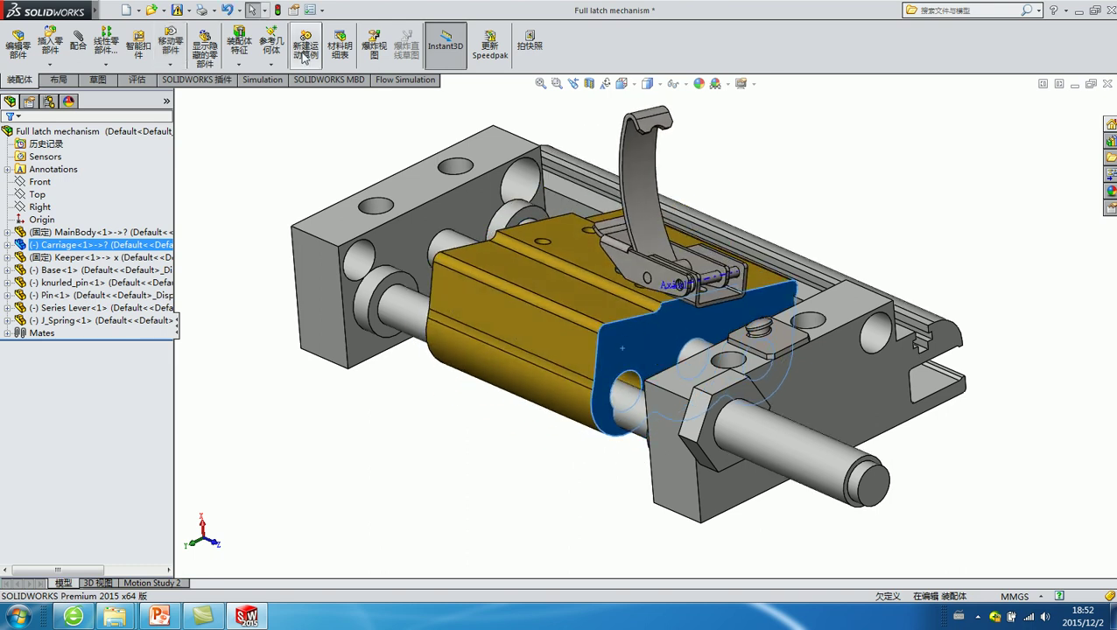
{"action": "left_click", "coordinate": [230, 11]}
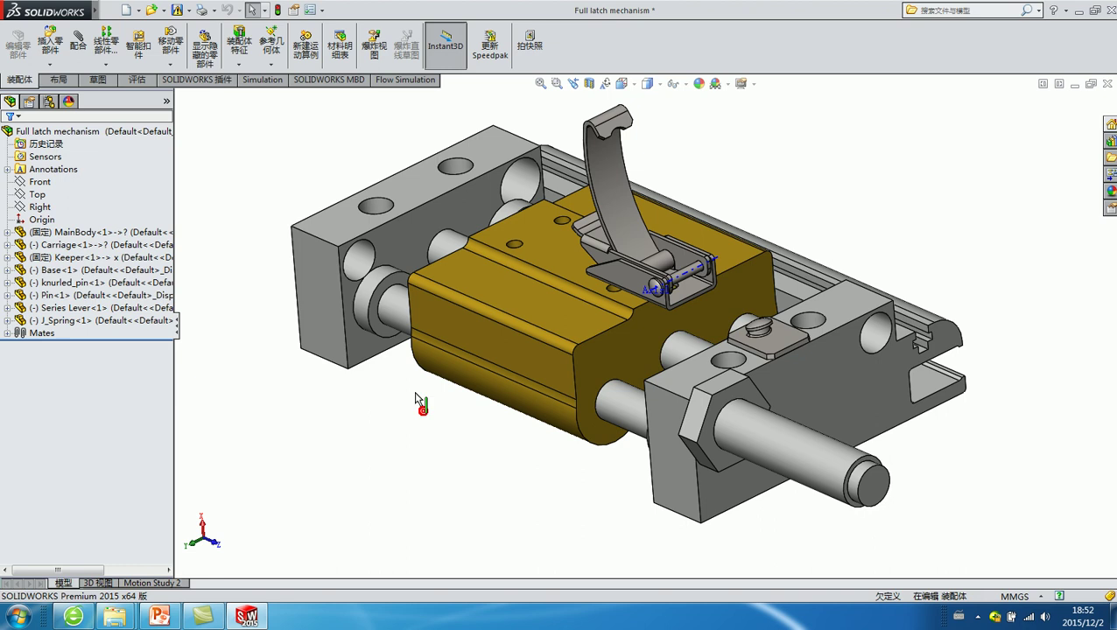
Step: Create a new motion study and set its type to Motion 分析
{"action": "left_click", "coordinate": [306, 43]}
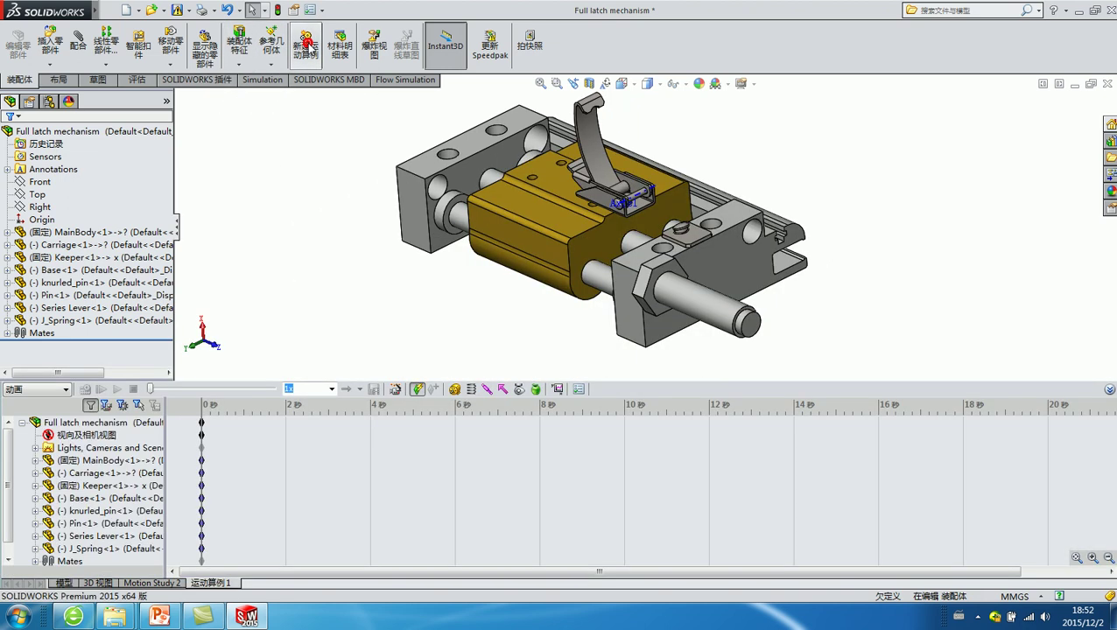
{"action": "left_click", "coordinate": [37, 390]}
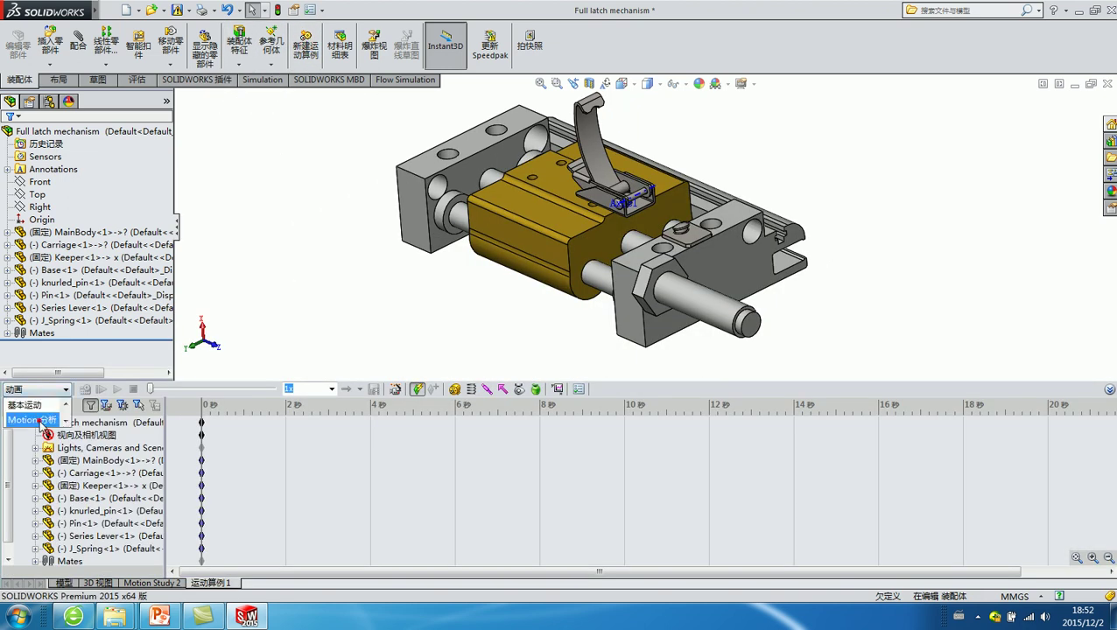
{"action": "left_click", "coordinate": [39, 421]}
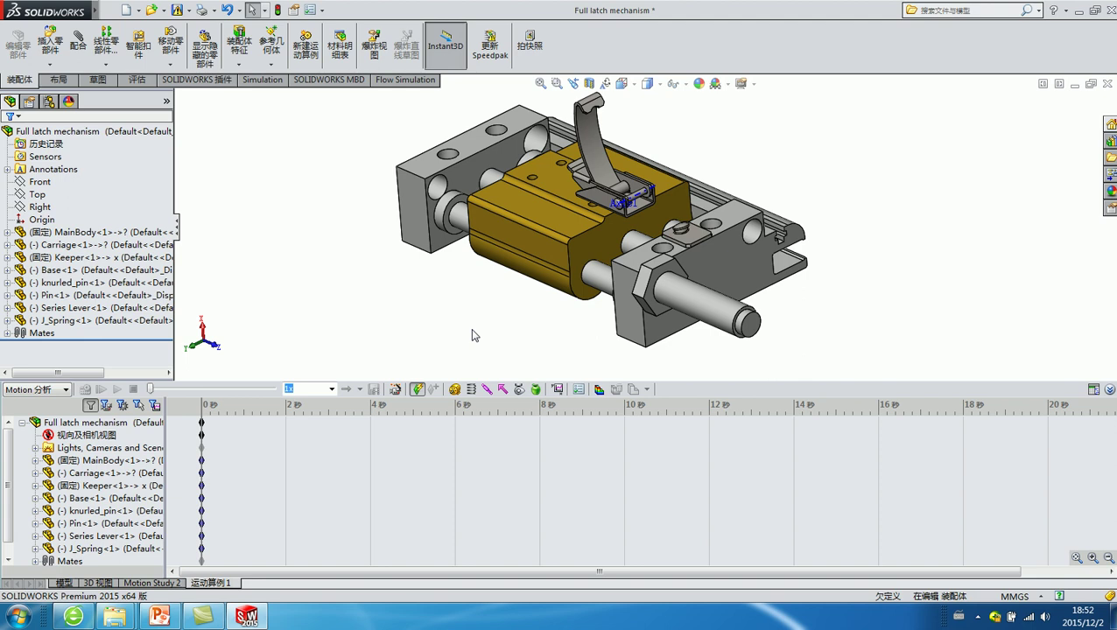
Step: Add a 0 RPM rotary motor on the Carriage's circular edge, then suppress it
{"action": "left_click", "coordinate": [455, 390]}
{"action": "scroll", "coordinate": [634, 229], "scroll_direction": "down", "scroll_amount": 3}
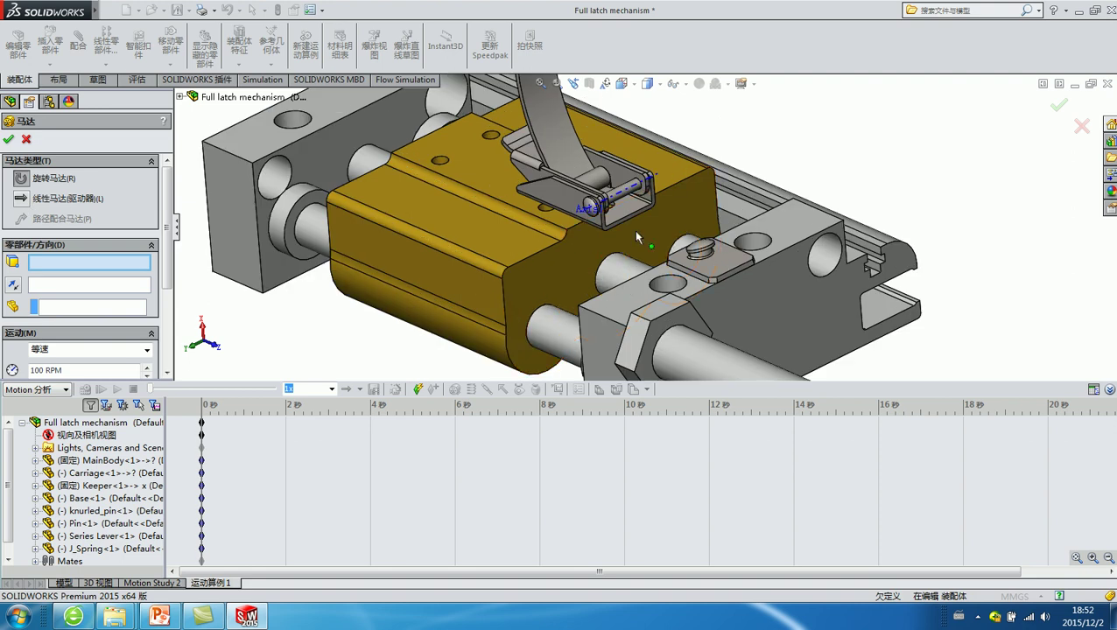
{"action": "left_click", "coordinate": [615, 260]}
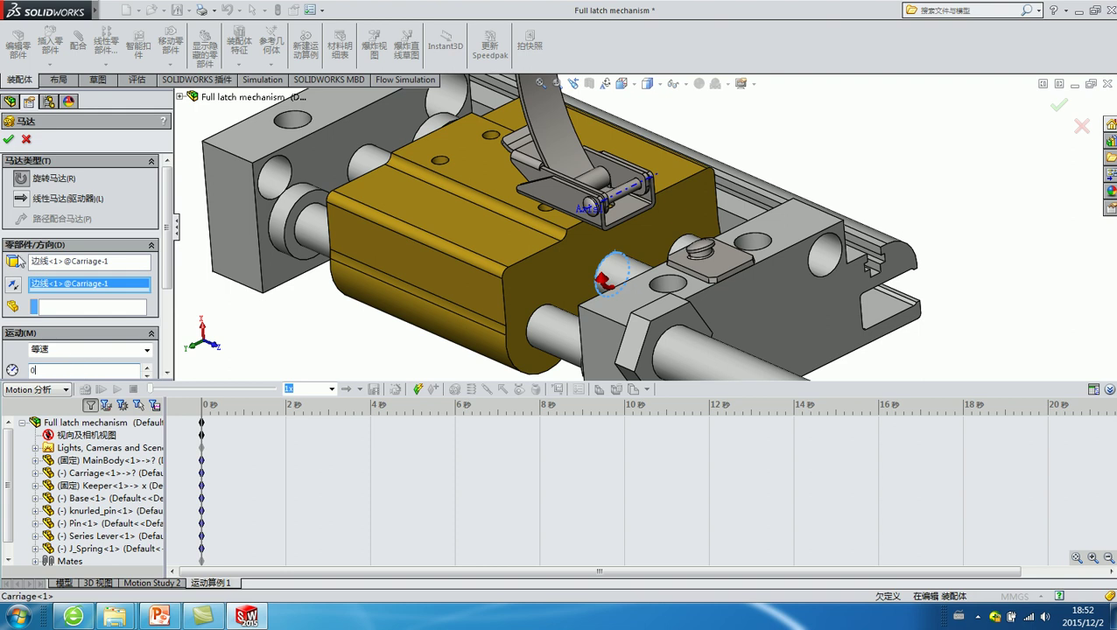
{"action": "left_click", "coordinate": [7, 141]}
{"action": "scroll", "coordinate": [473, 302], "scroll_direction": "up", "scroll_amount": 5}
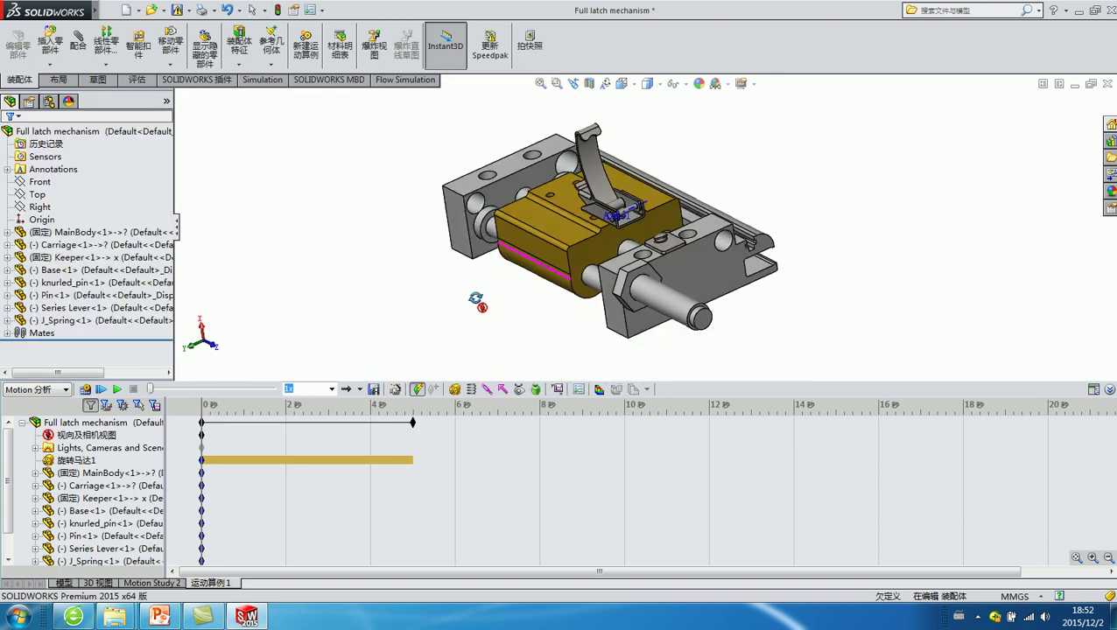
{"action": "left_click", "coordinate": [576, 282]}
{"action": "left_click_drag", "start_coordinate": [578, 285], "coordinate": [639, 263]}
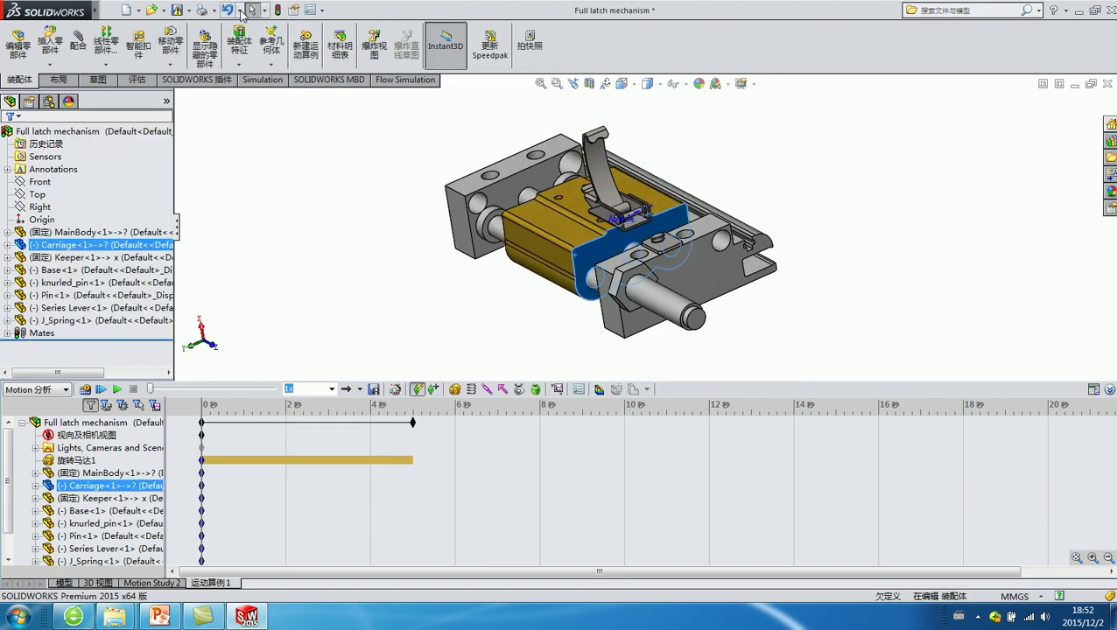
{"action": "right_click", "coordinate": [82, 462]}
{"action": "left_click", "coordinate": [121, 526]}
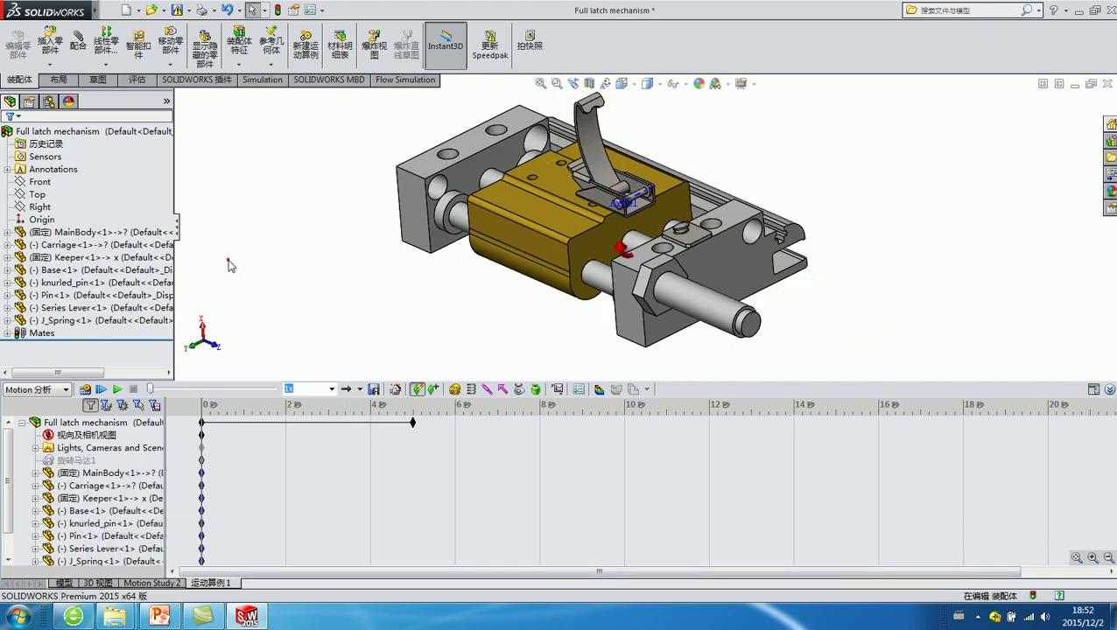
Step: Add gravity with default settings, calculate the study and rewind the time bar to 0 s
{"action": "left_click", "coordinate": [536, 390]}
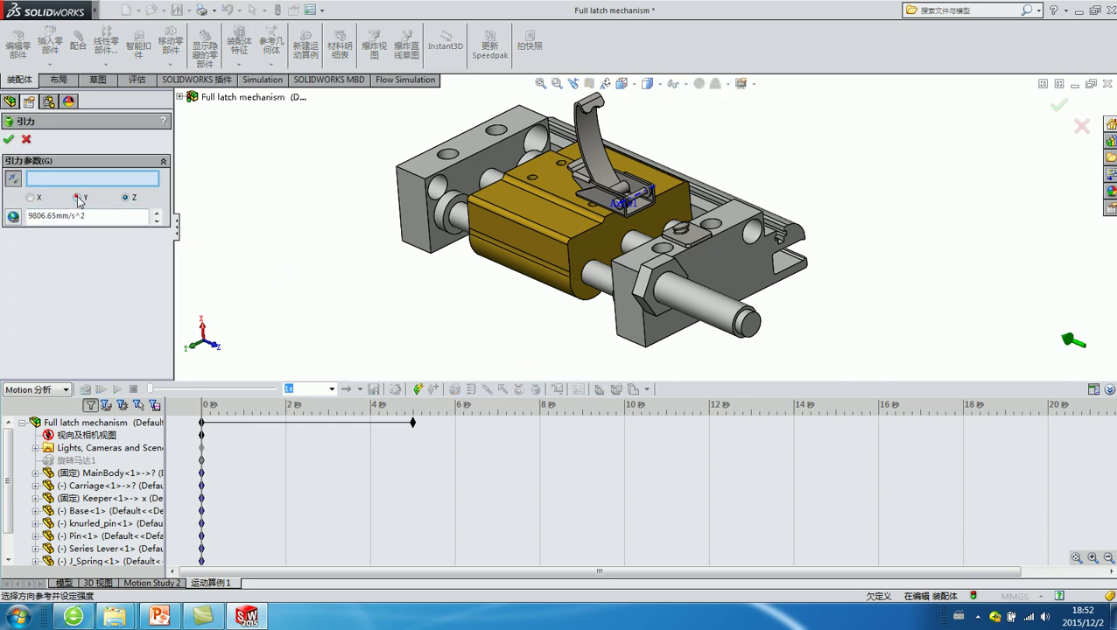
{"action": "left_click", "coordinate": [10, 138]}
{"action": "left_click", "coordinate": [86, 389]}
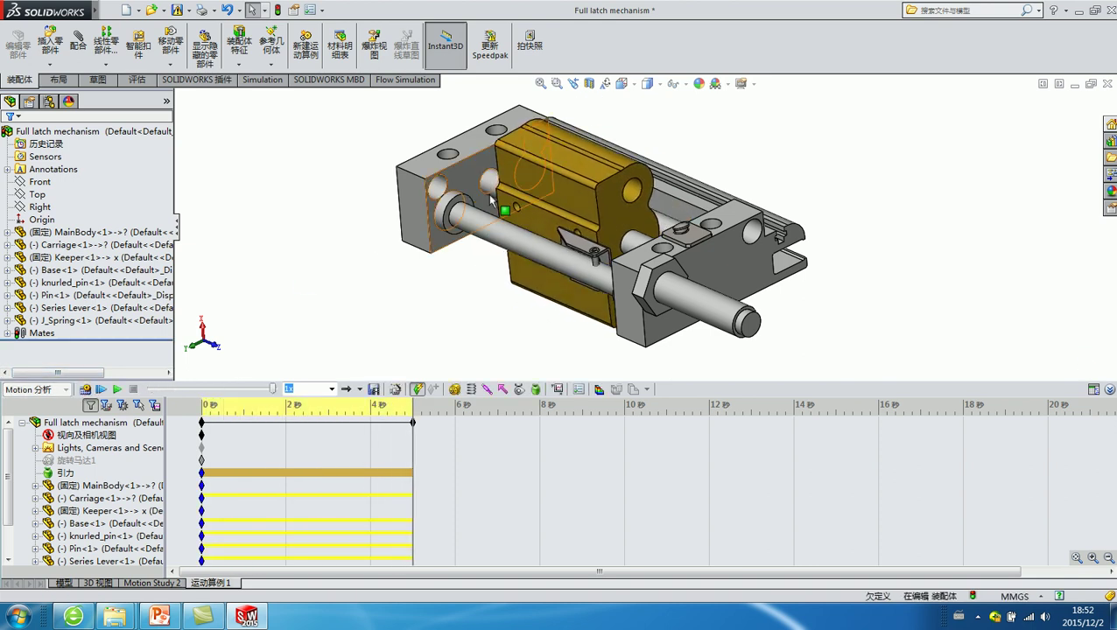
{"action": "left_click", "coordinate": [442, 423]}
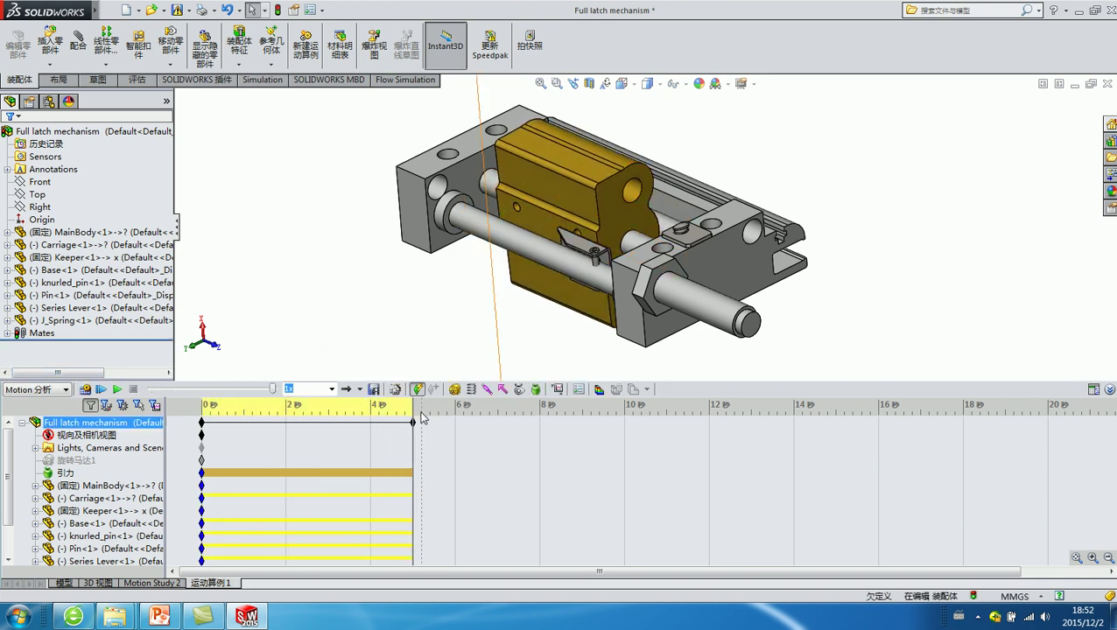
{"action": "left_click_drag", "start_coordinate": [413, 408], "coordinate": [201, 408]}
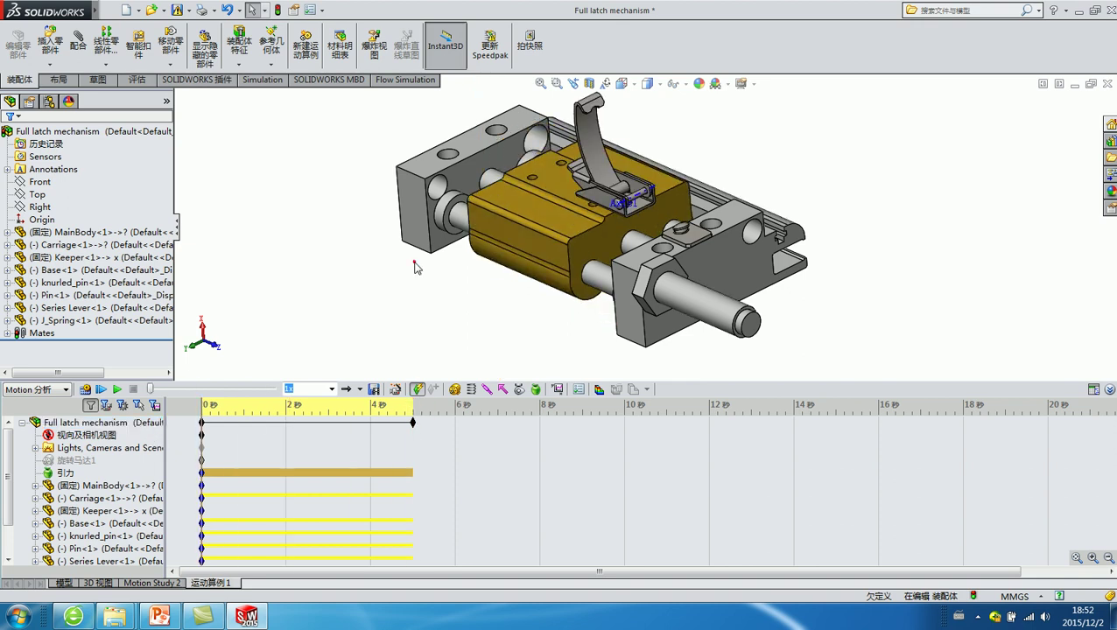
Step: Unsuppress rotary motor 旋转马达1, reconfirm its settings and recalculate the study
{"action": "right_click", "coordinate": [72, 461]}
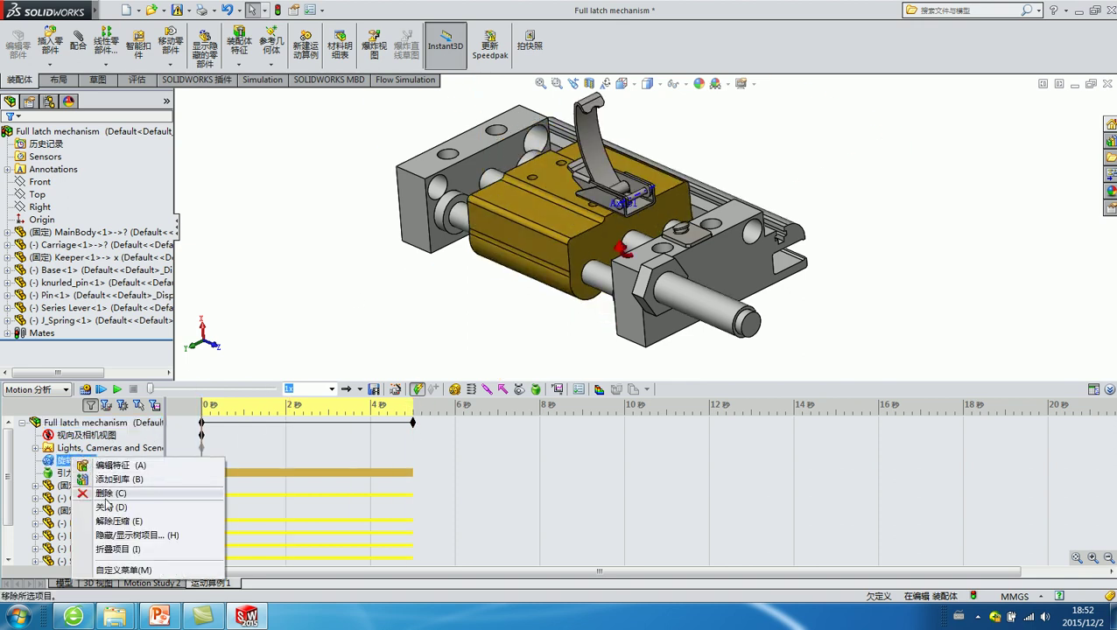
{"action": "left_click", "coordinate": [106, 508]}
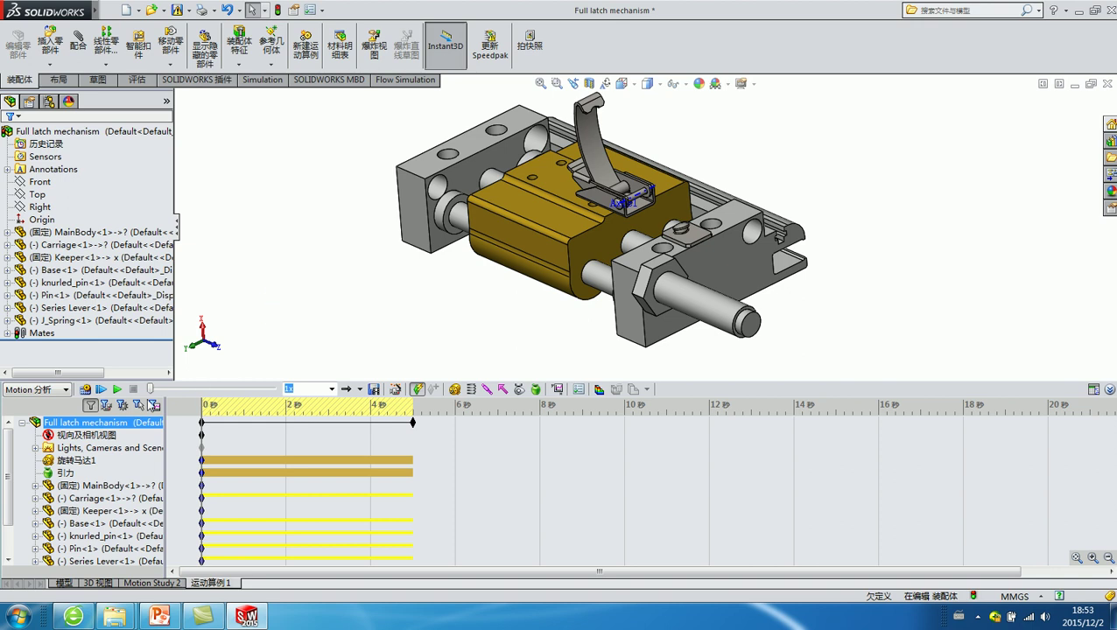
{"action": "right_click", "coordinate": [70, 472]}
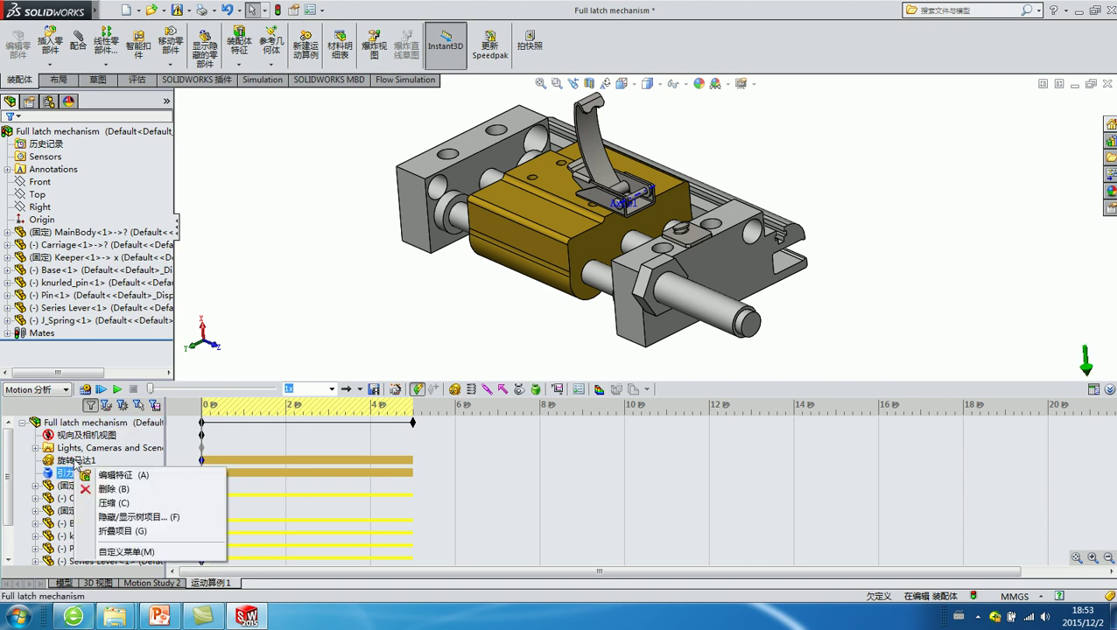
{"action": "left_click", "coordinate": [118, 474]}
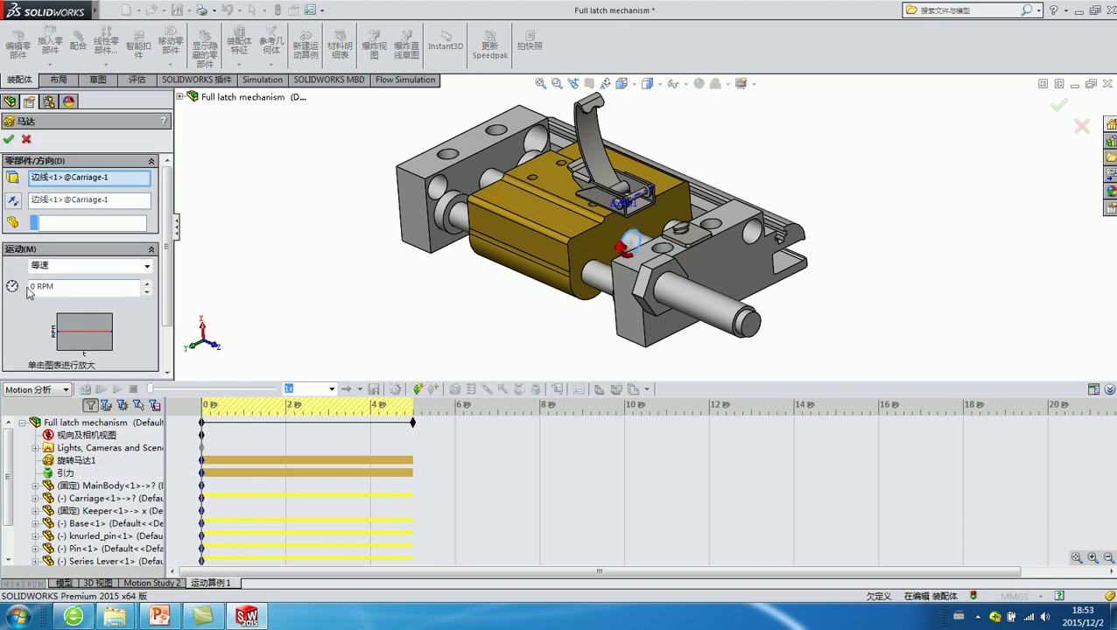
{"action": "left_click", "coordinate": [8, 140]}
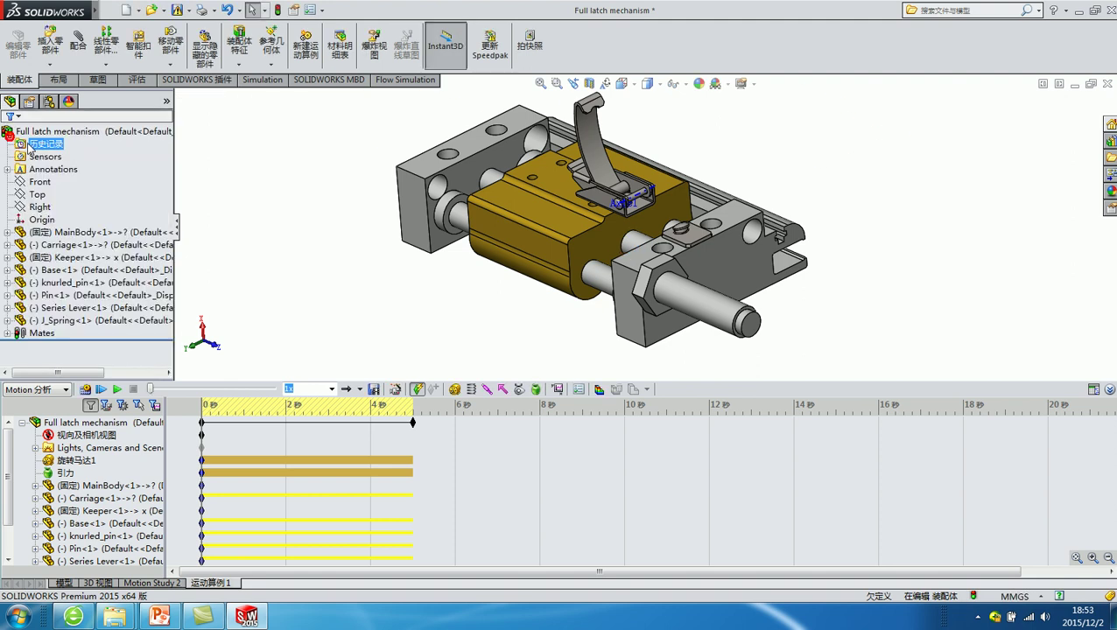
{"action": "left_click", "coordinate": [84, 390]}
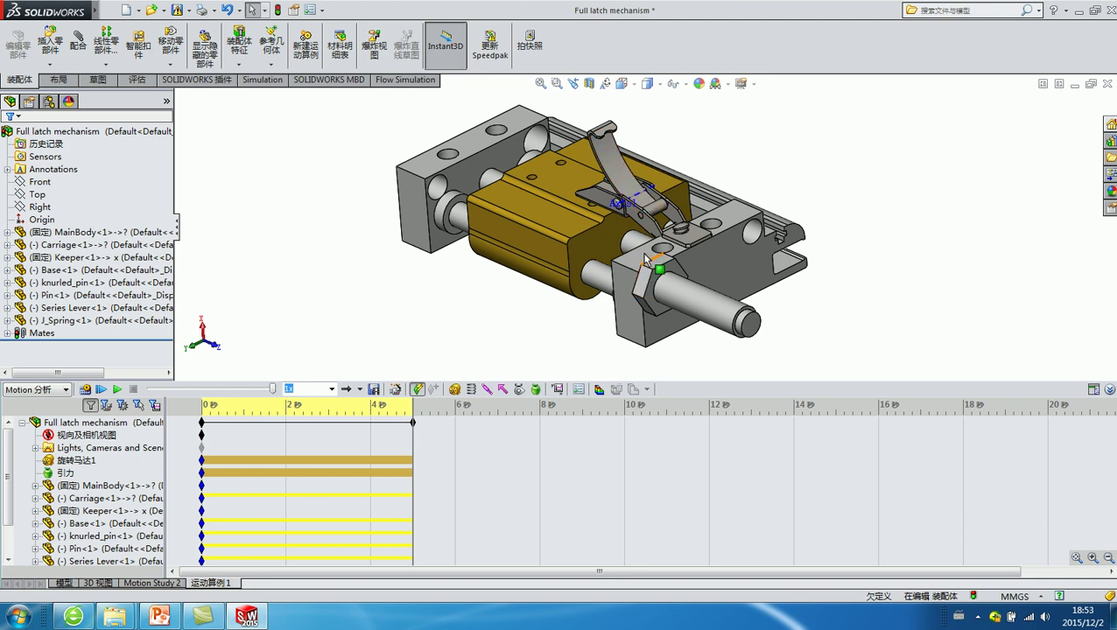
Step: Rewind to 0 s and test-swing the J_Spring lever on the Model tab, then undo
{"action": "middle_click_drag", "start_coordinate": [613, 280], "coordinate": [491, 350]}
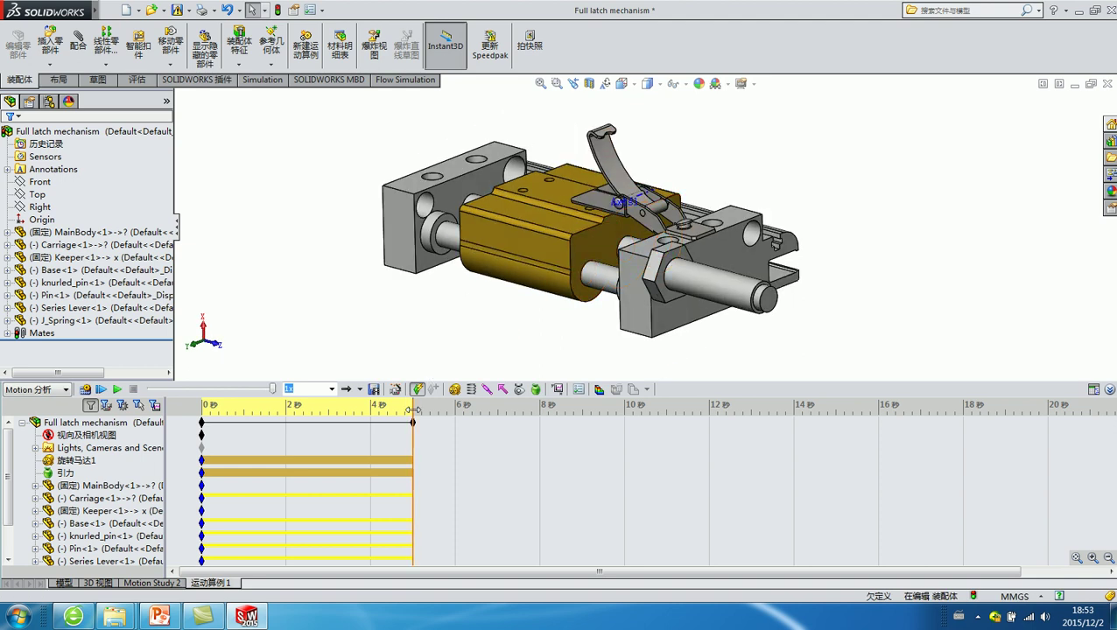
{"action": "left_click_drag", "start_coordinate": [412, 409], "coordinate": [203, 410]}
{"action": "left_click", "coordinate": [87, 422]}
{"action": "mouse_move", "coordinate": [367, 263]}
{"action": "middle_mouse_down"}
{"action": "mouse_move", "coordinate": [351, 294]}
{"action": "mouse_move", "coordinate": [368, 280]}
{"action": "middle_mouse_up"}
{"action": "scroll", "coordinate": [643, 170], "scroll_direction": "down", "scroll_amount": 5}
{"action": "left_click", "coordinate": [74, 561]}
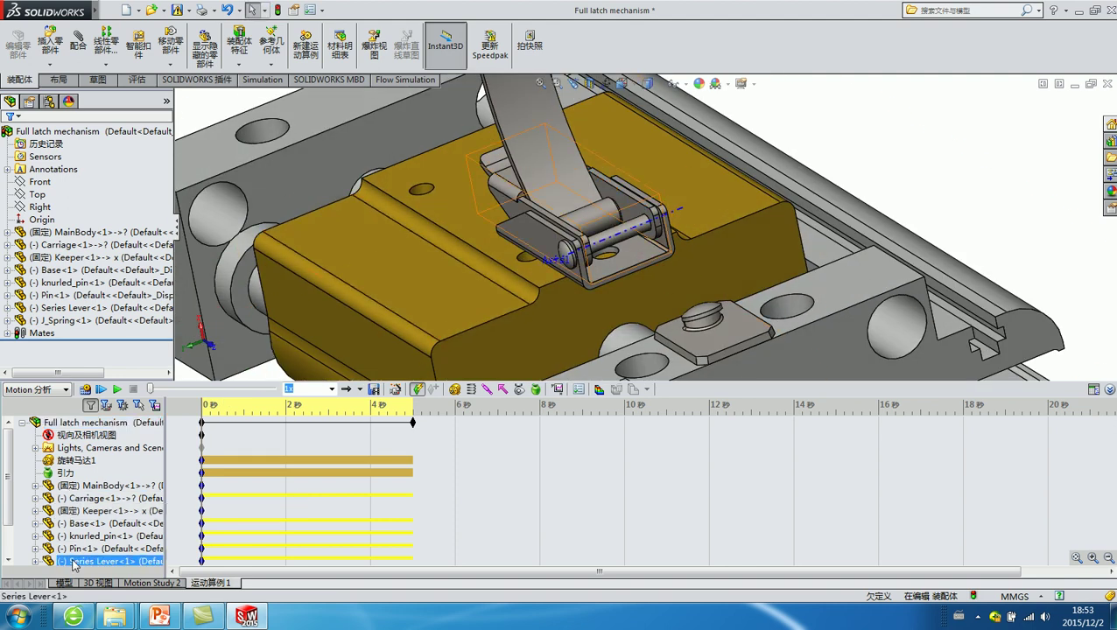
{"action": "left_click", "coordinate": [63, 583]}
{"action": "scroll", "coordinate": [523, 301], "scroll_direction": "down", "scroll_amount": 5}
{"action": "scroll", "coordinate": [626, 242], "scroll_direction": "down", "scroll_amount": 2}
{"action": "left_click", "coordinate": [681, 213]}
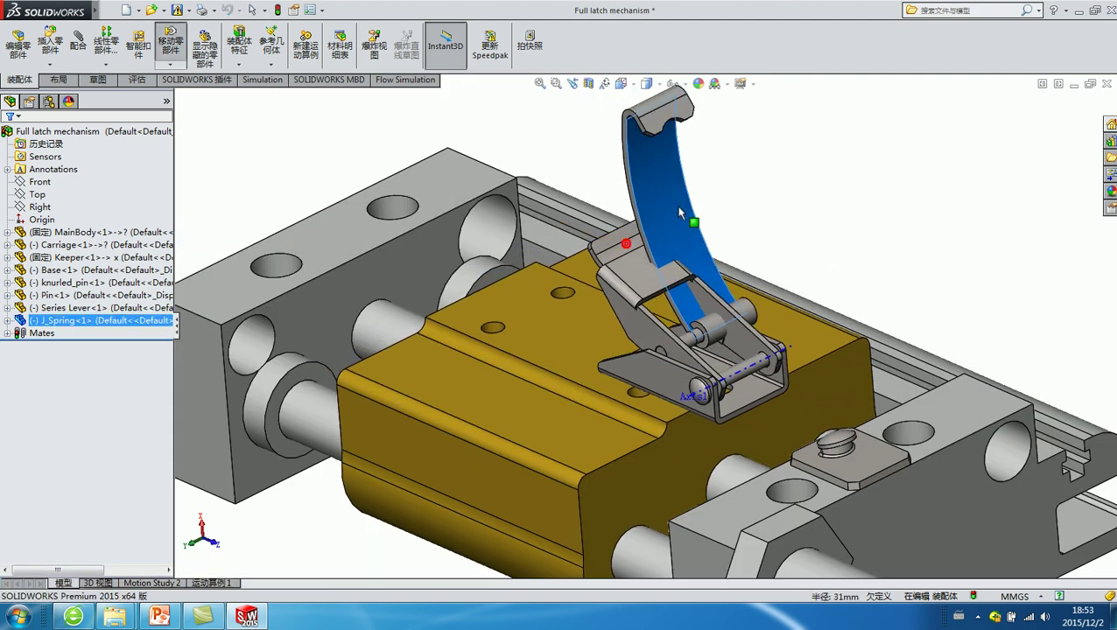
{"action": "left_click_drag", "start_coordinate": [681, 213], "coordinate": [687, 209]}
{"action": "left_click", "coordinate": [229, 12]}
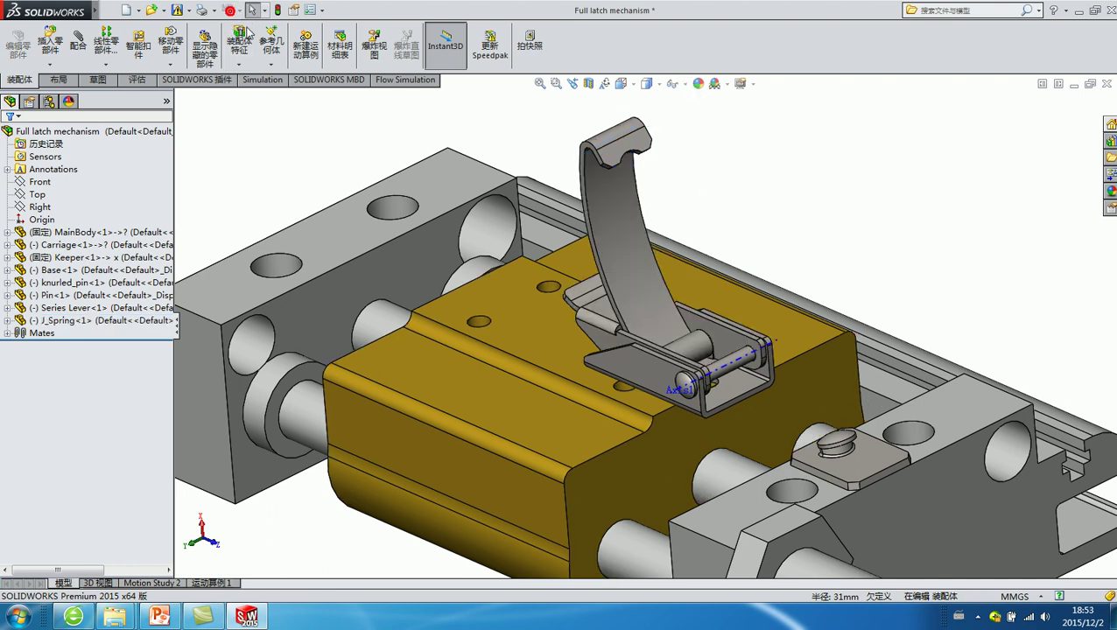
Step: Rotate the view around the latch pin, select the carriage and return to 运动算例1
{"action": "scroll", "coordinate": [740, 337], "scroll_direction": "down", "scroll_amount": 2}
{"action": "scroll", "coordinate": [683, 367], "scroll_direction": "down", "scroll_amount": 2}
{"action": "scroll", "coordinate": [620, 359], "scroll_direction": "down", "scroll_amount": 2}
{"action": "middle_click_drag", "start_coordinate": [620, 359], "coordinate": [584, 383]}
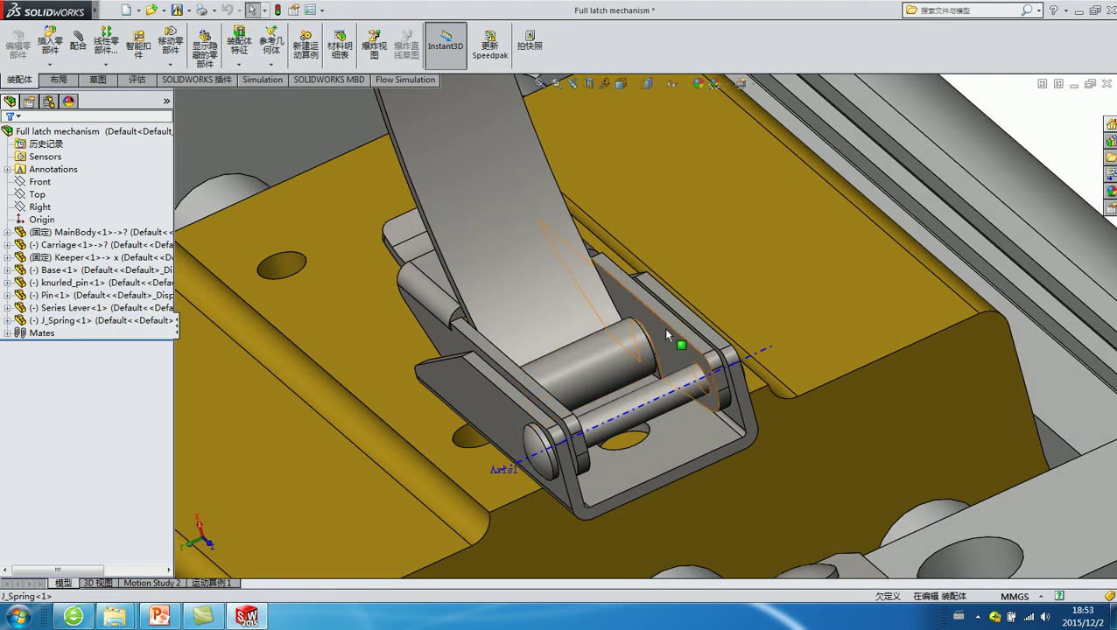
{"action": "left_click", "coordinate": [297, 513]}
{"action": "left_click", "coordinate": [213, 583]}
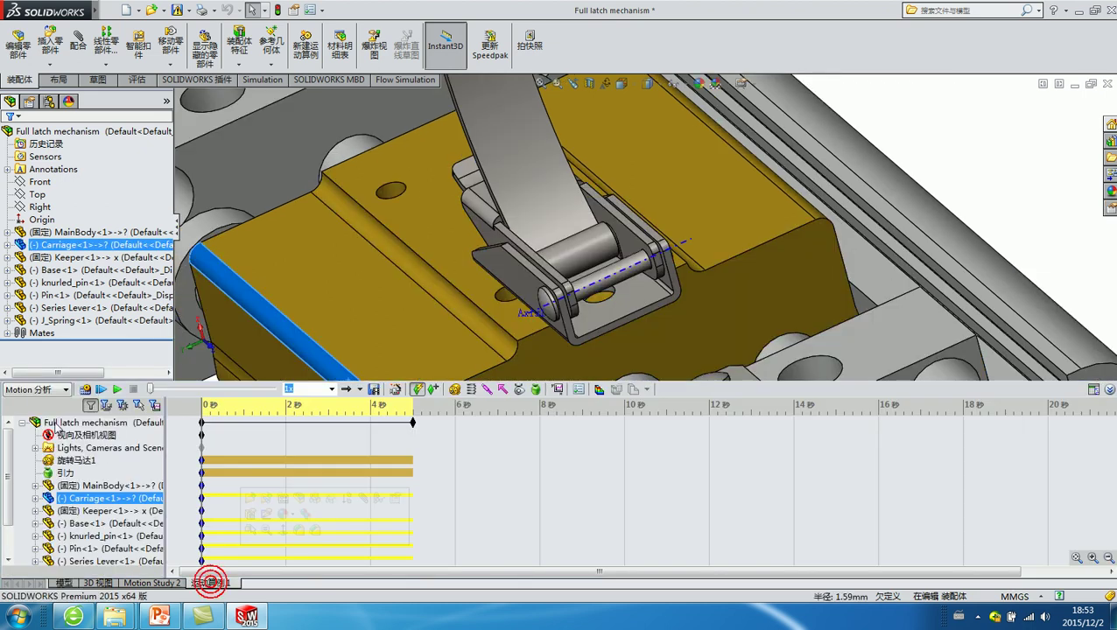
Step: Add linear motor 线性马达1 on the J_Spring pin's cylinder face at constant 0 mm/s
{"action": "left_click", "coordinate": [455, 389]}
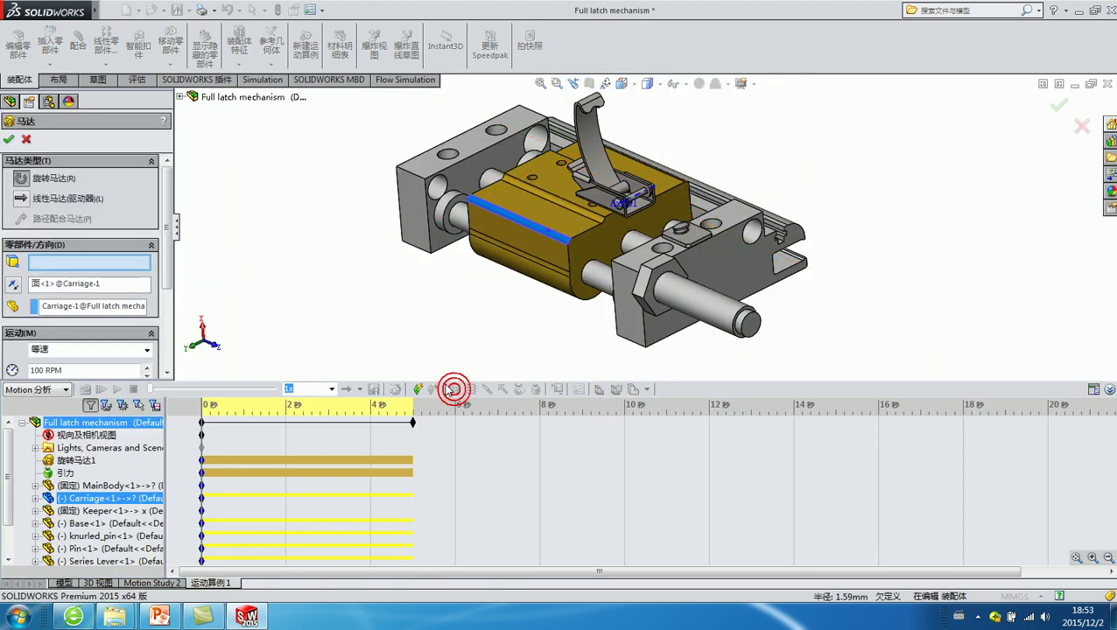
{"action": "right_click", "coordinate": [72, 290]}
{"action": "left_click", "coordinate": [109, 308]}
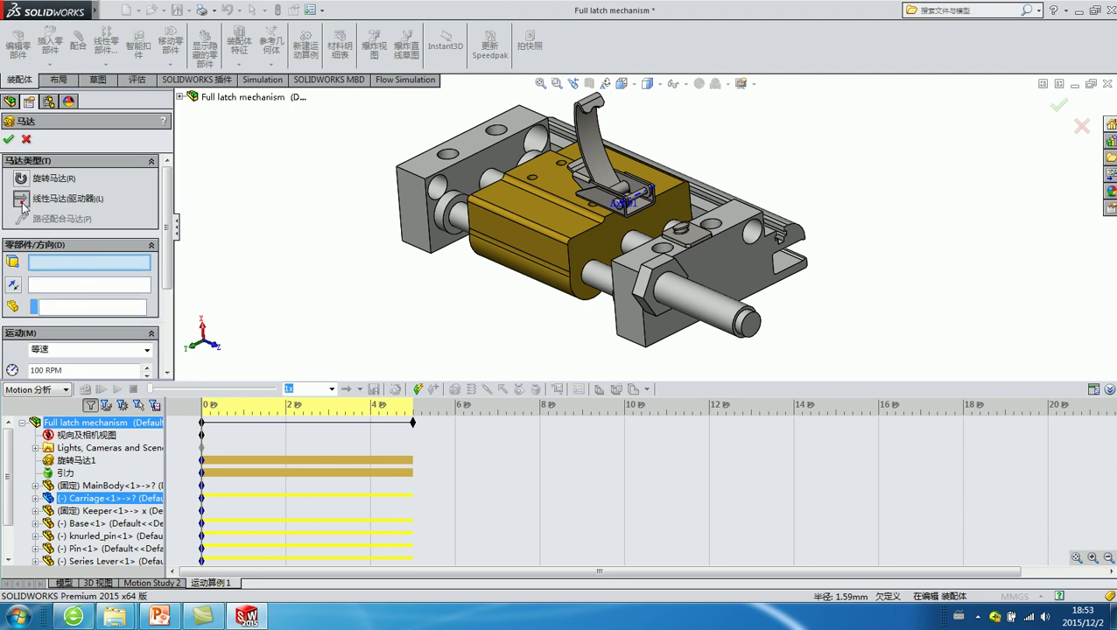
{"action": "left_click", "coordinate": [21, 199]}
{"action": "scroll", "coordinate": [626, 199], "scroll_direction": "down", "scroll_amount": 3}
{"action": "scroll", "coordinate": [639, 201], "scroll_direction": "down", "scroll_amount": 3}
{"action": "left_click", "coordinate": [651, 203]}
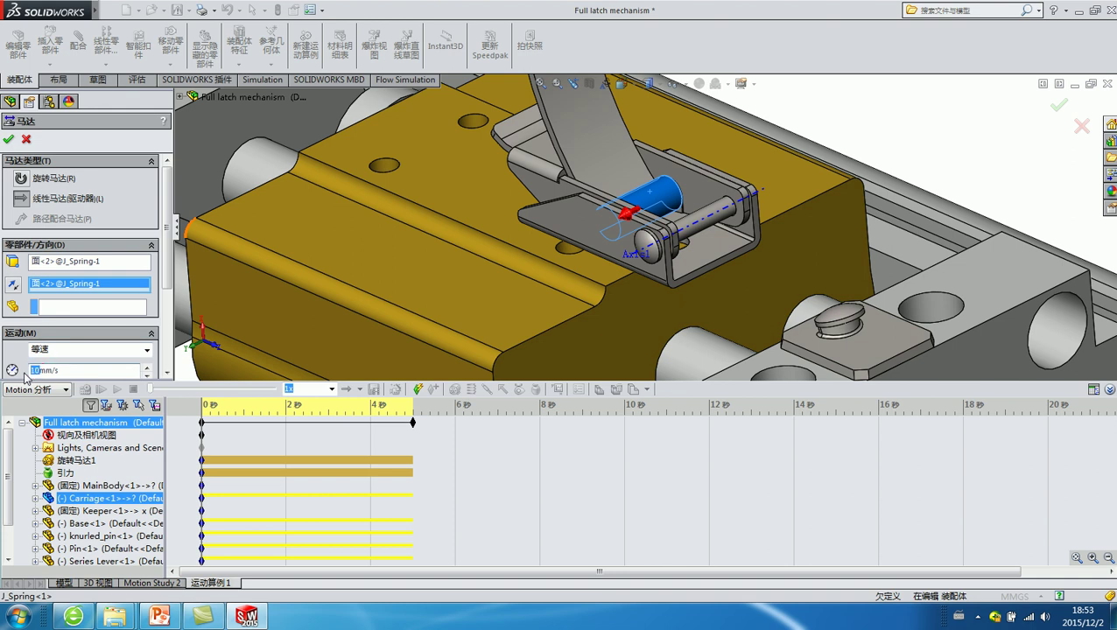
{"action": "left_click", "coordinate": [8, 139]}
Step: Swing the Series Lever by hand into a tilted position on the carriage
{"action": "scroll", "coordinate": [577, 245], "scroll_direction": "up", "scroll_amount": 4}
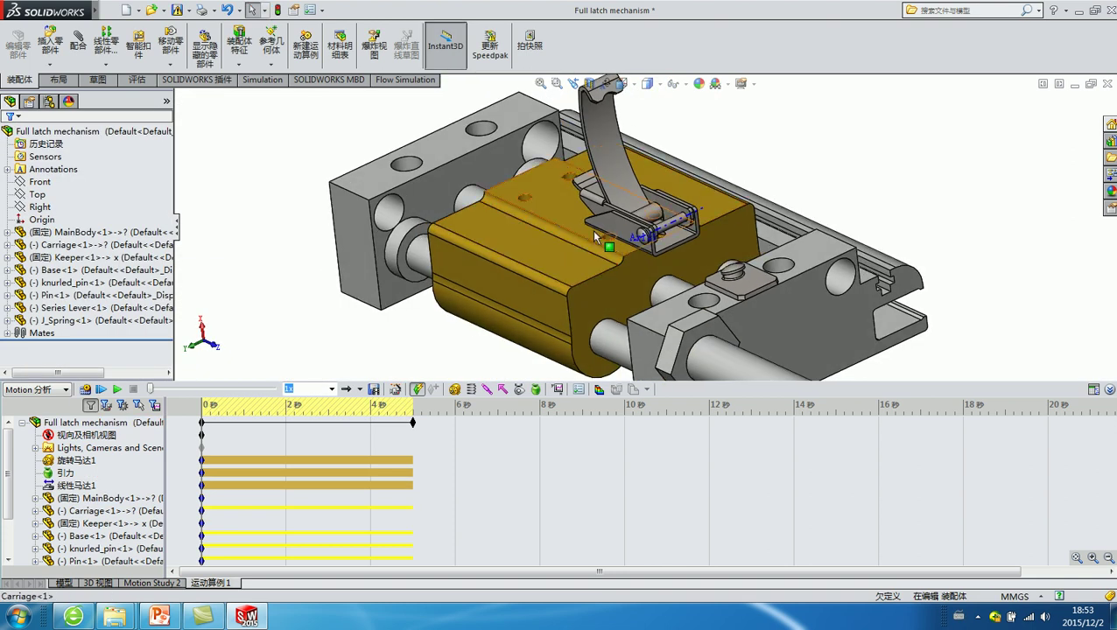
{"action": "scroll", "coordinate": [595, 236], "scroll_direction": "down", "scroll_amount": 3}
{"action": "scroll", "coordinate": [666, 240], "scroll_direction": "up", "scroll_amount": 3}
{"action": "scroll", "coordinate": [494, 314], "scroll_direction": "down", "scroll_amount": 2}
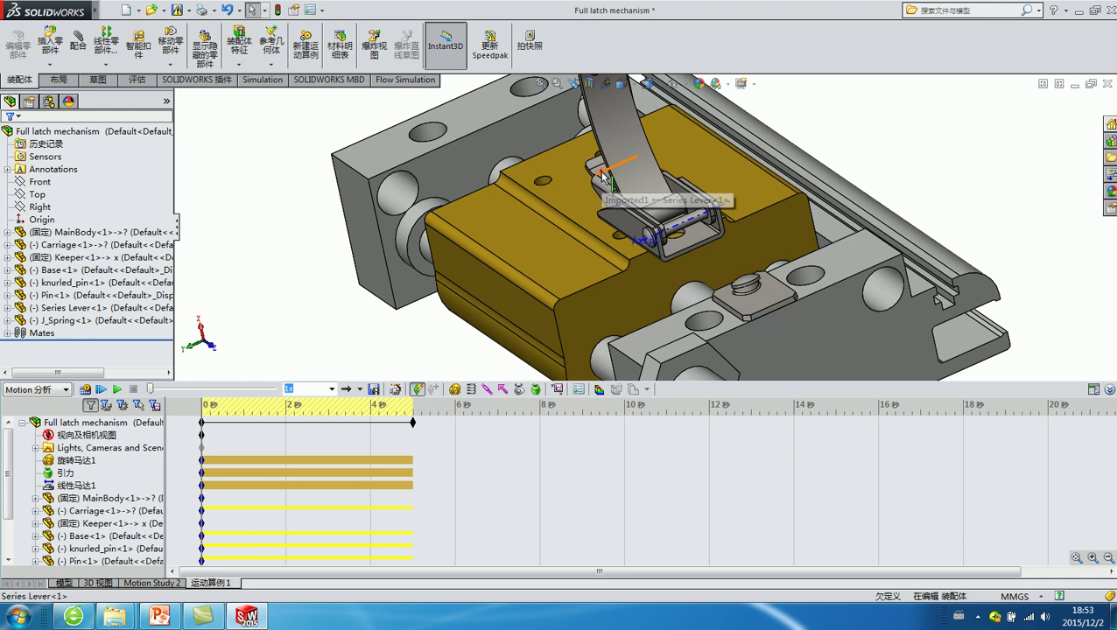
{"action": "left_click_drag", "start_coordinate": [604, 175], "coordinate": [570, 196]}
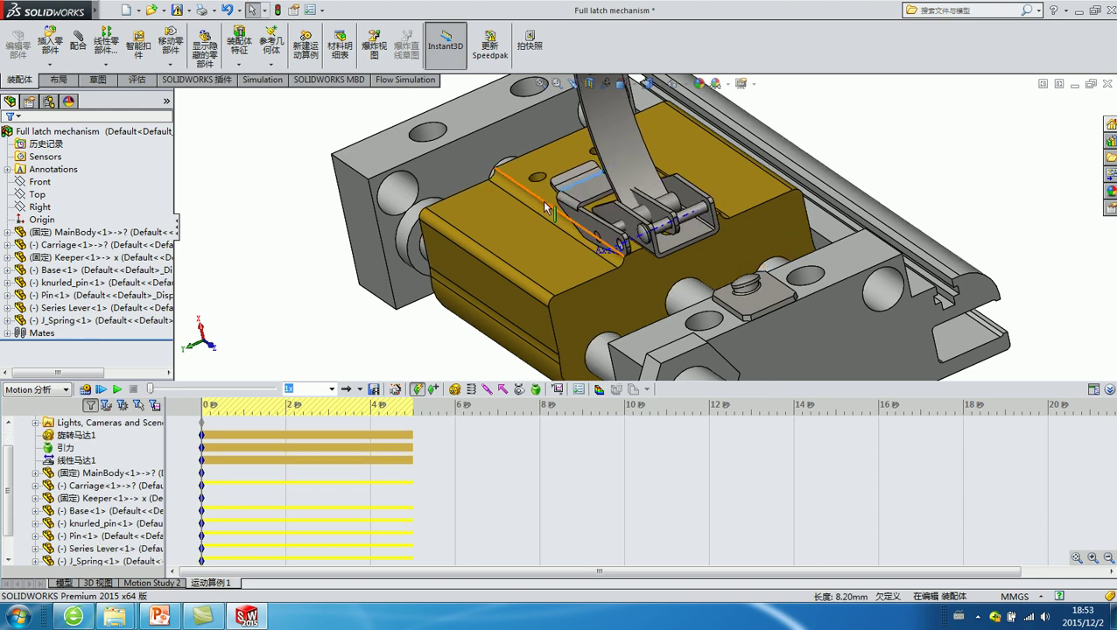
Step: Undo the lever move and add linear motor 线性马达2 on a Series Lever face at 10 mm/s
{"action": "left_click", "coordinate": [232, 12]}
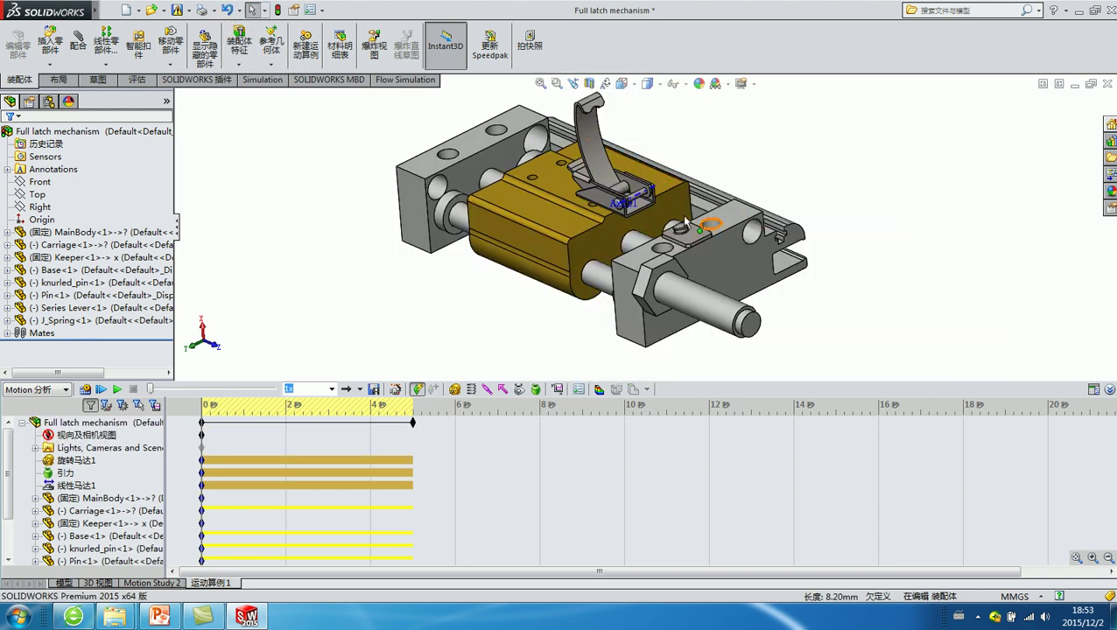
{"action": "scroll", "coordinate": [686, 223], "scroll_direction": "down", "scroll_amount": 5}
{"action": "left_click", "coordinate": [595, 149]}
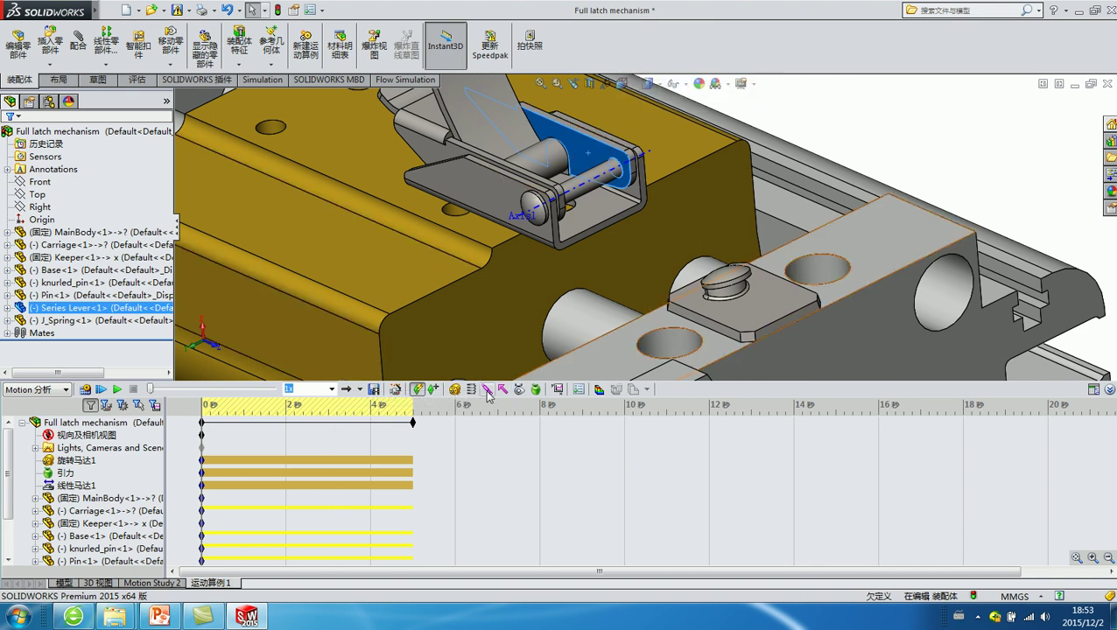
{"action": "left_click", "coordinate": [454, 388]}
{"action": "left_click", "coordinate": [26, 207]}
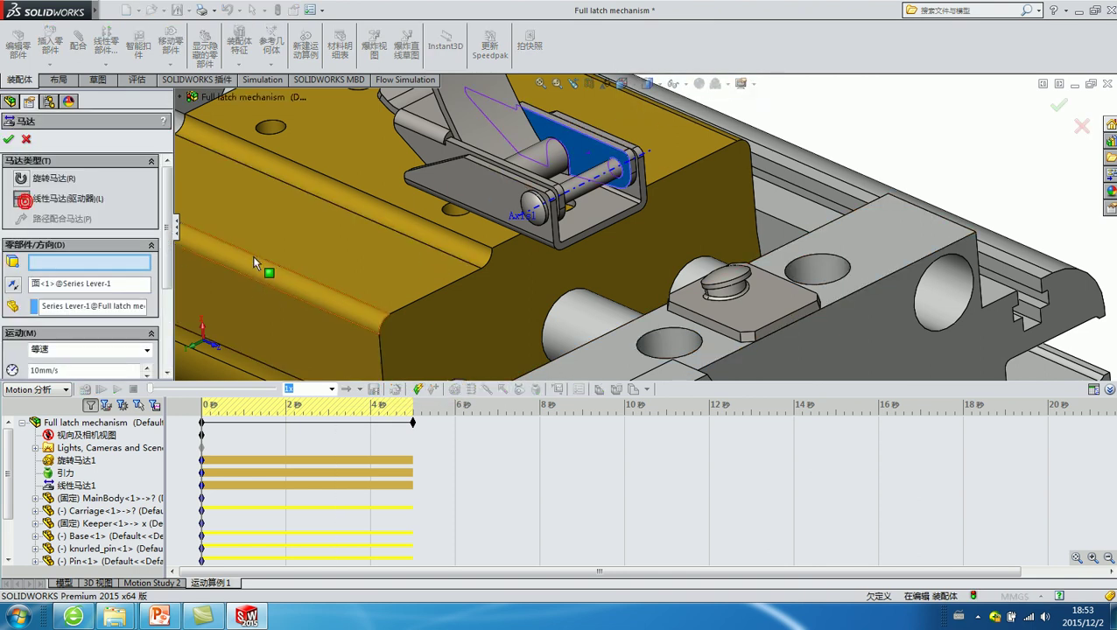
{"action": "right_click", "coordinate": [74, 283]}
{"action": "left_click", "coordinate": [105, 302]}
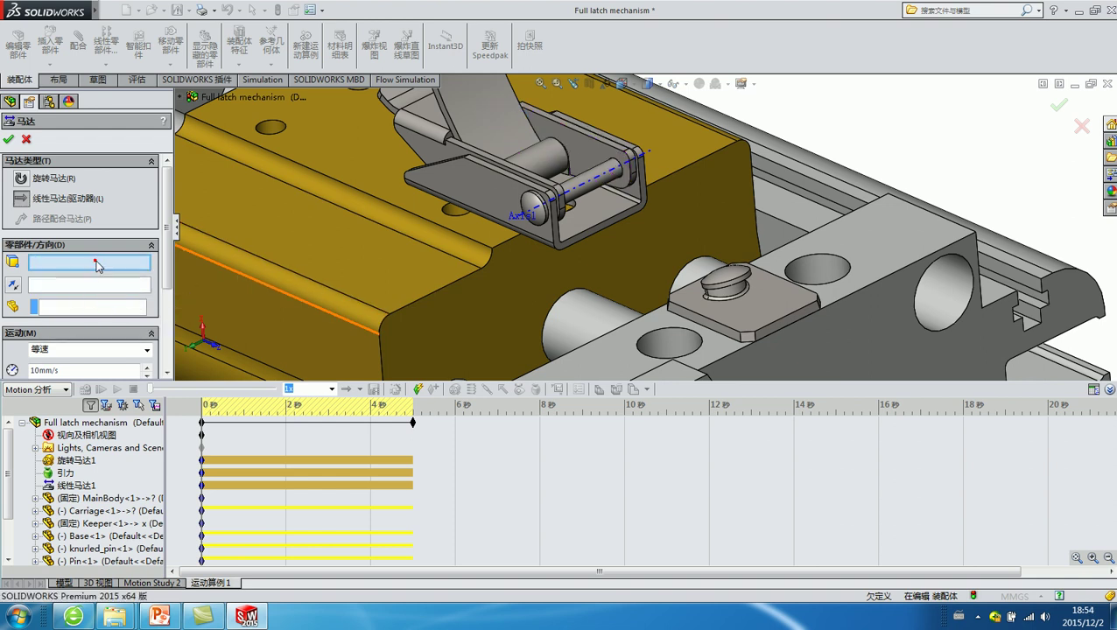
{"action": "left_click", "coordinate": [632, 151]}
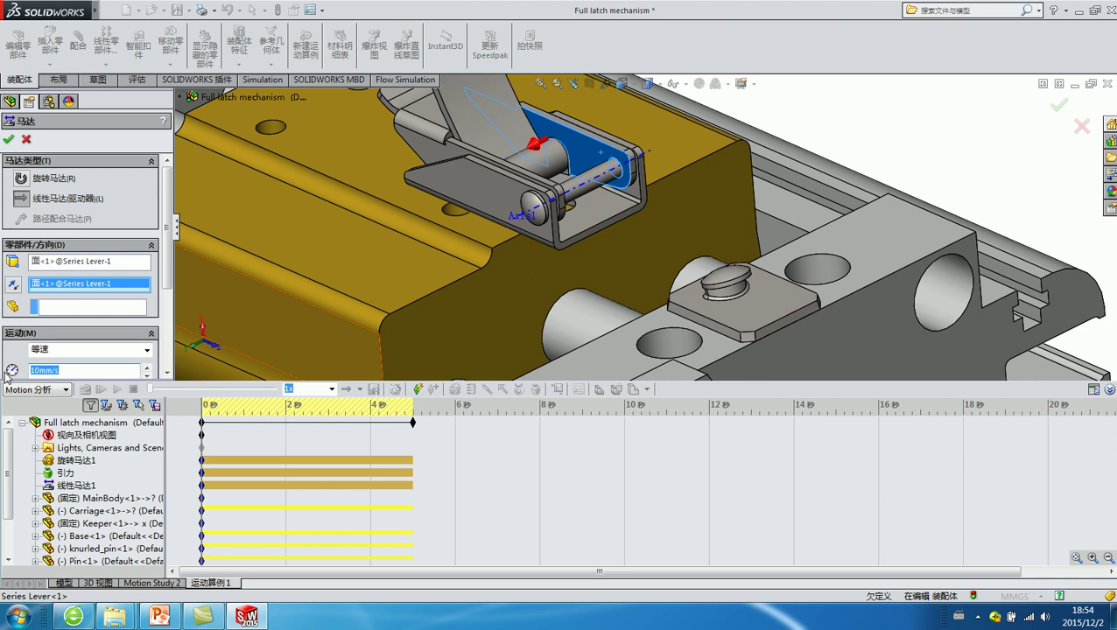
{"action": "left_click", "coordinate": [8, 139]}
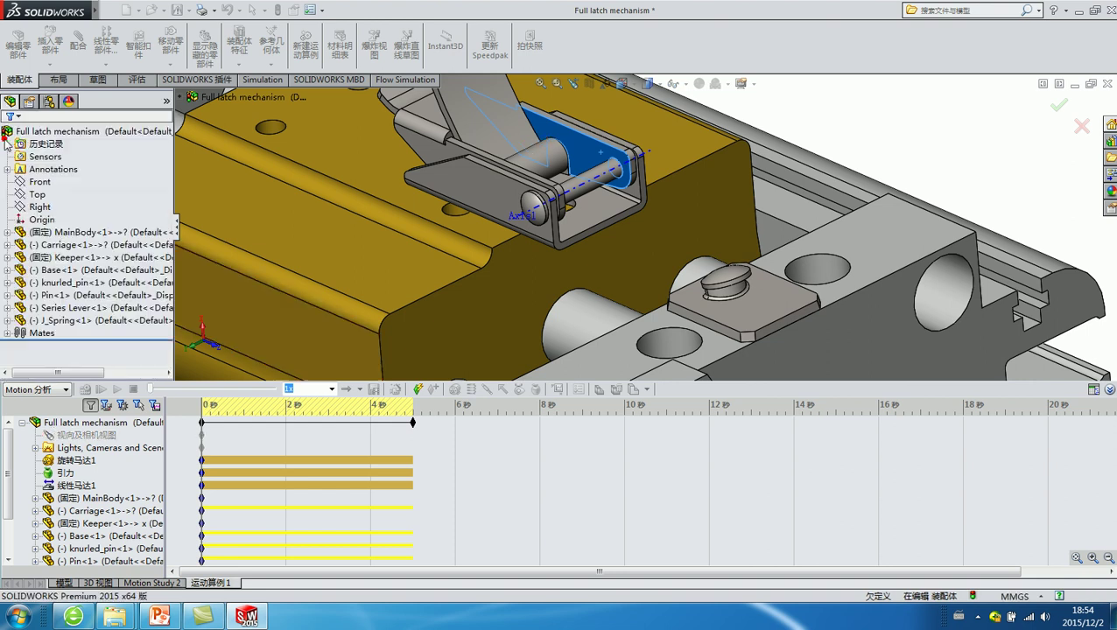
Step: Fit and turn the assembly view, then save the assembly
{"action": "key", "text": "f"}
{"action": "middle_click_drag", "start_coordinate": [730, 151], "coordinate": [697, 150]}
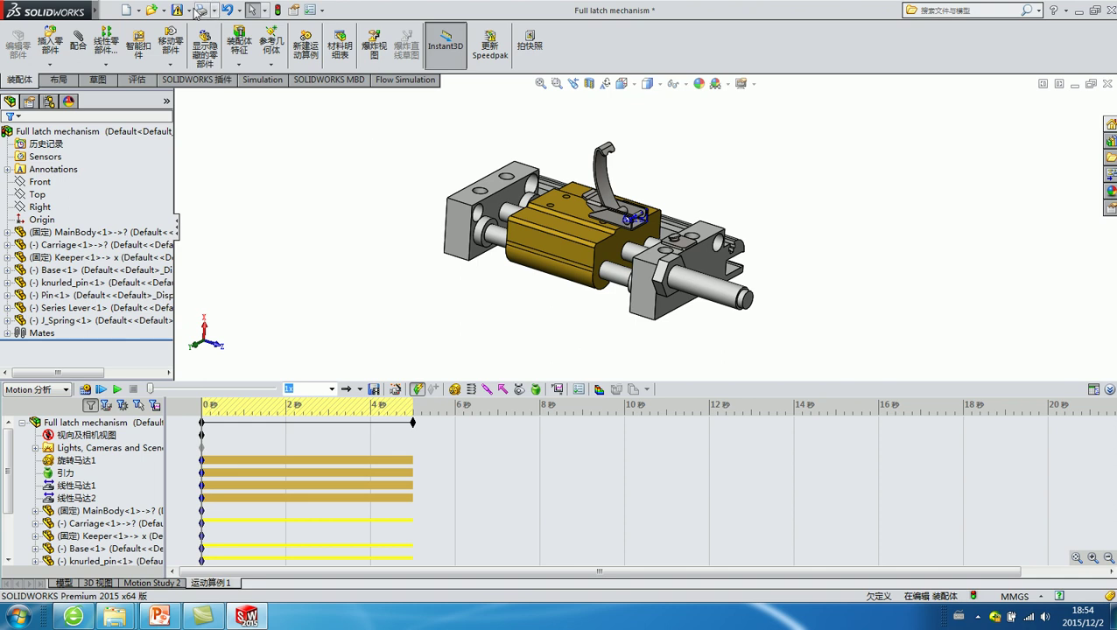
{"action": "left_click", "coordinate": [177, 10]}
Step: Save all documents with a rebuild and fit the assembly in view
{"action": "left_click", "coordinate": [282, 225]}
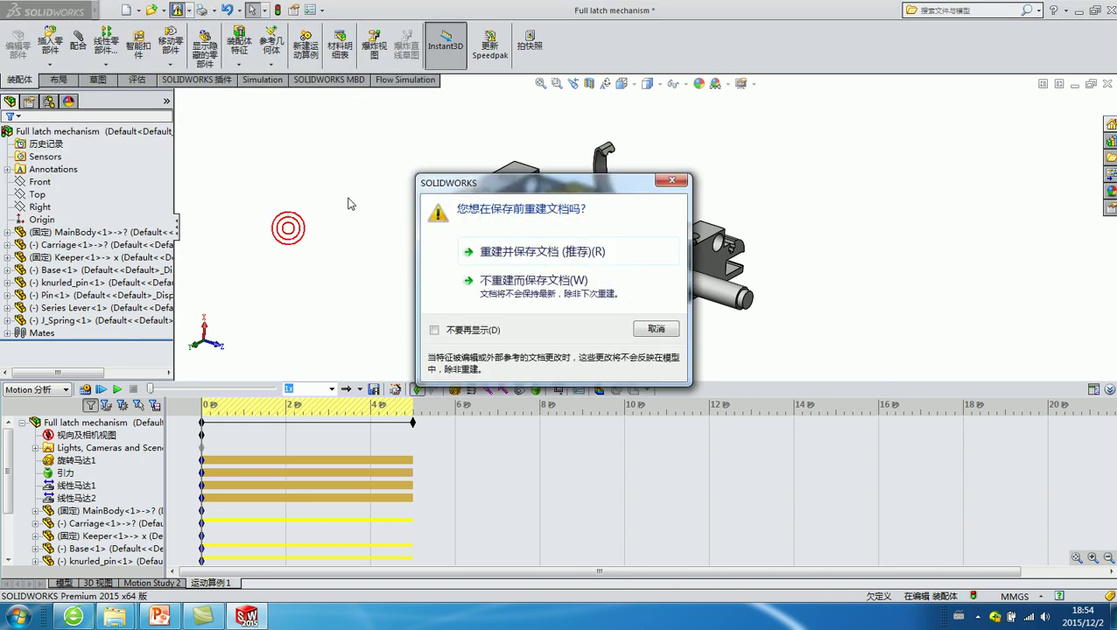
{"action": "left_click", "coordinate": [513, 262]}
{"action": "key", "text": "f"}
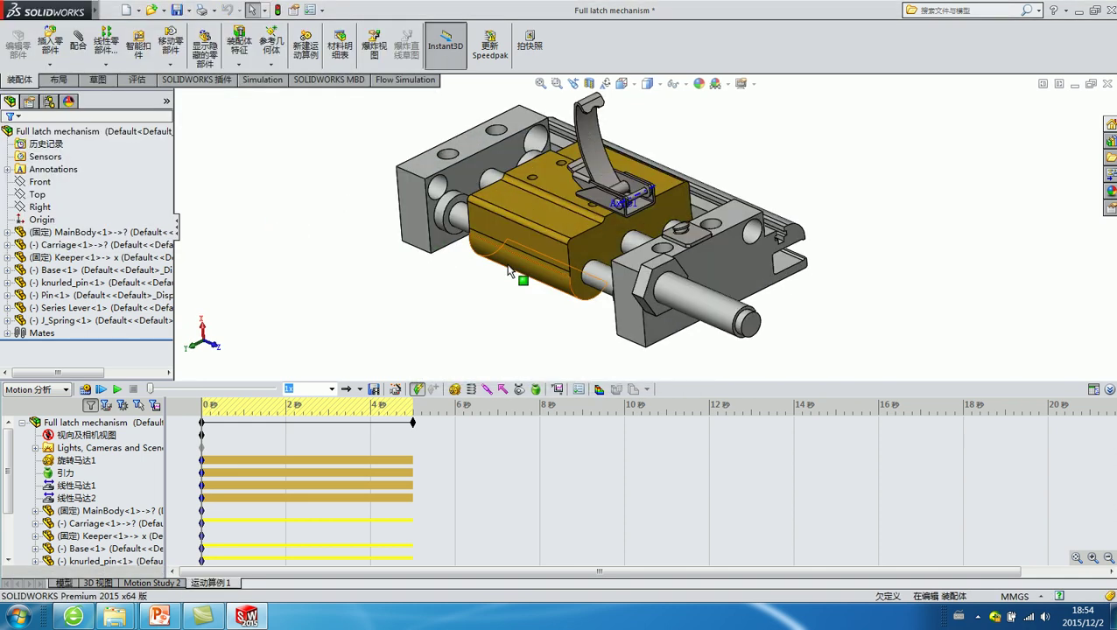
Step: Recalculate 运动算例1 with both linear motors and reset the time bar to 0 s
{"action": "left_click", "coordinate": [85, 390]}
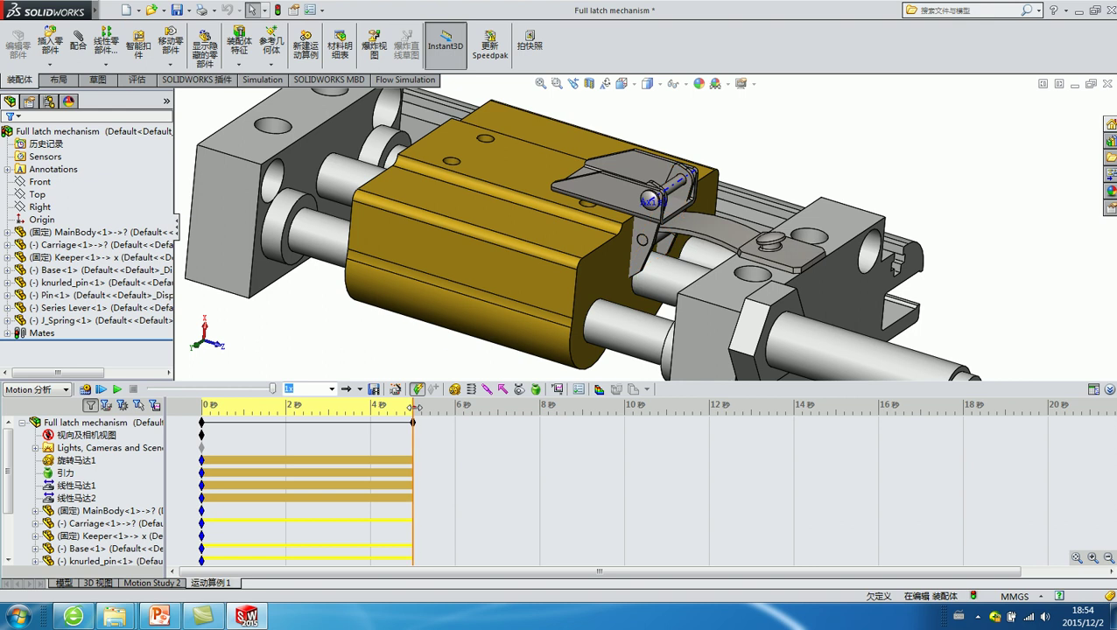
{"action": "left_click_drag", "start_coordinate": [417, 408], "coordinate": [203, 408]}
{"action": "left_click", "coordinate": [104, 423]}
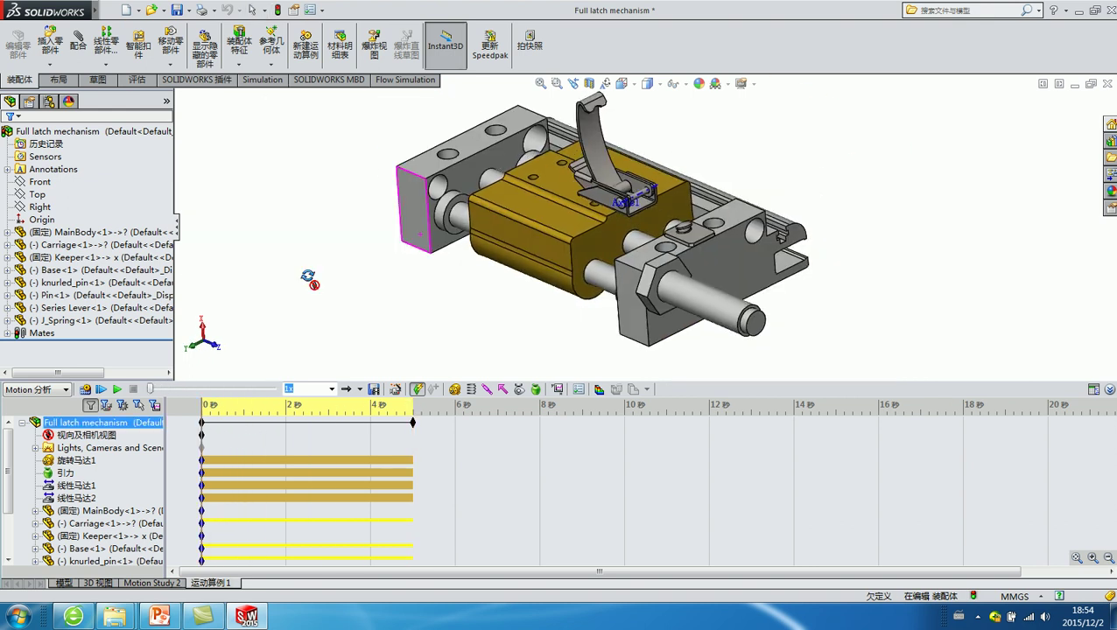
{"action": "scroll", "coordinate": [613, 179], "scroll_direction": "down", "scroll_amount": 3}
{"action": "scroll", "coordinate": [613, 180], "scroll_direction": "down", "scroll_amount": 2}
{"action": "left_click", "coordinate": [599, 171]}
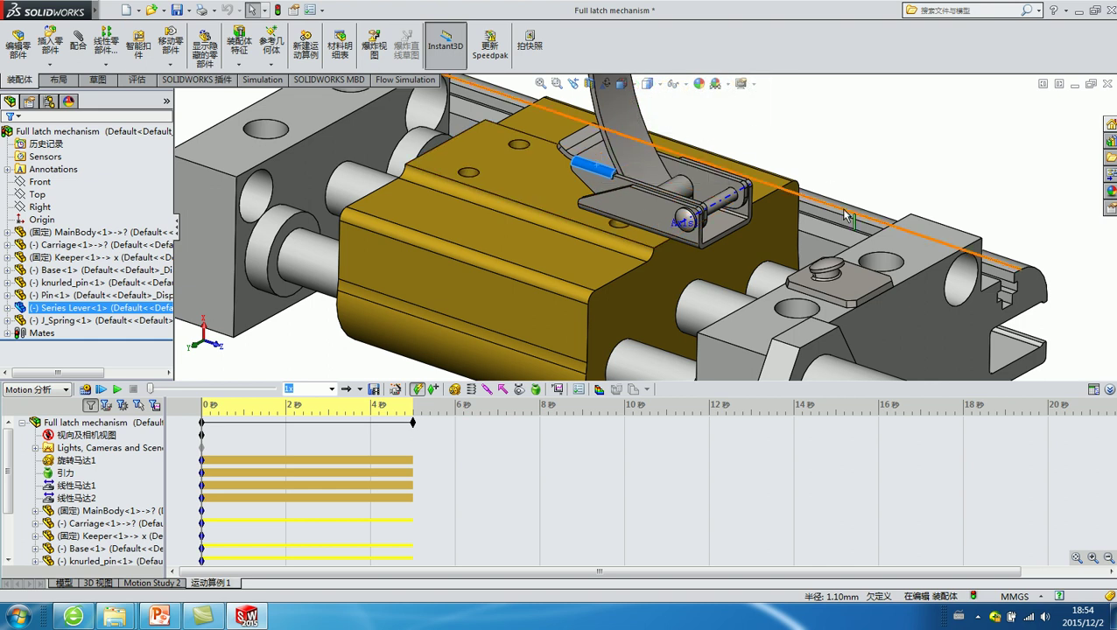
{"action": "scroll", "coordinate": [651, 194], "scroll_direction": "up", "scroll_amount": 3}
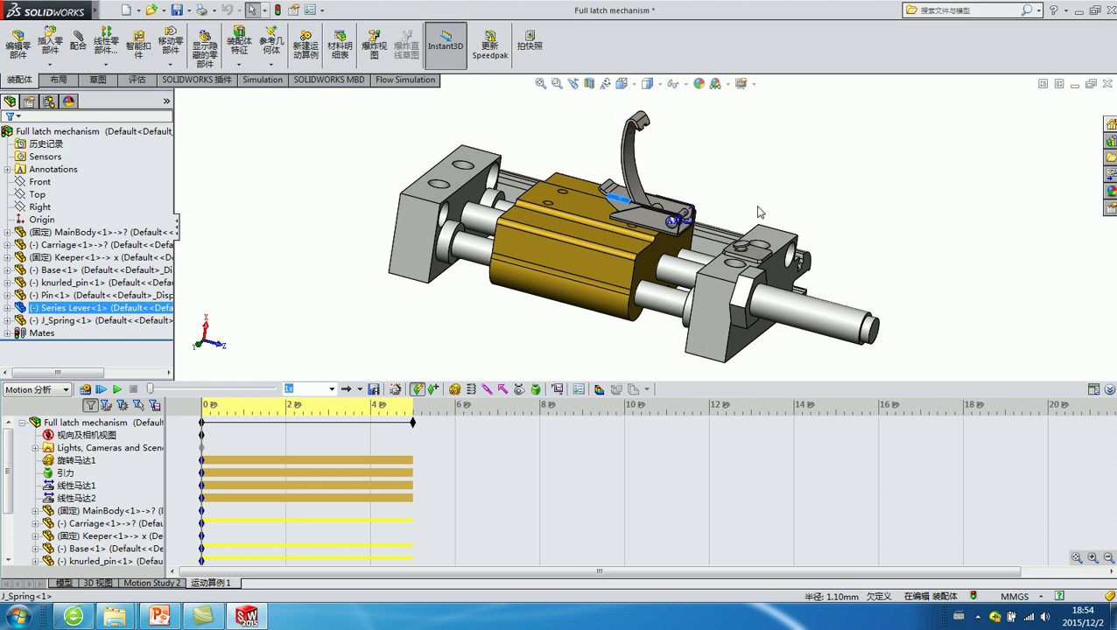
{"action": "left_click", "coordinate": [761, 259]}
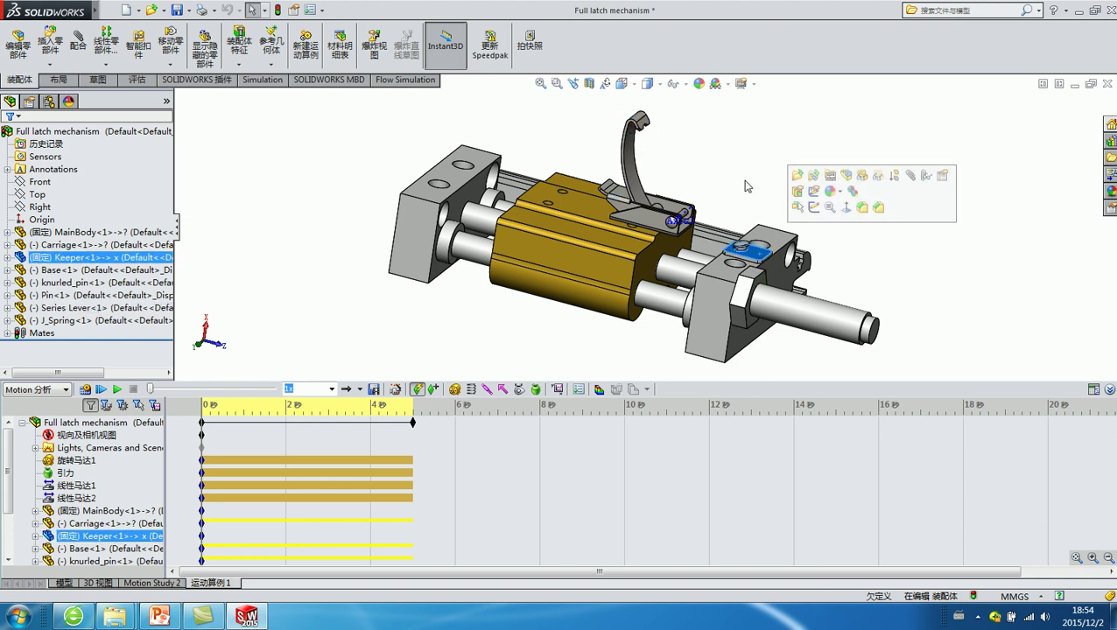
{"action": "left_click", "coordinate": [811, 179]}
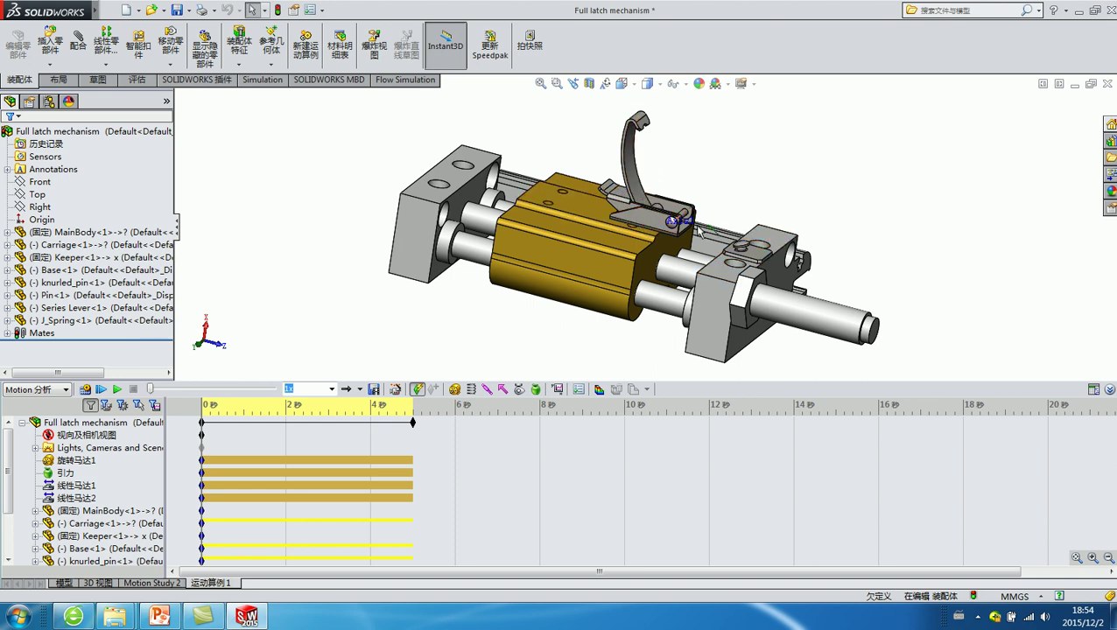
{"action": "scroll", "coordinate": [809, 202], "scroll_direction": "down", "scroll_amount": 5}
{"action": "scroll", "coordinate": [670, 289], "scroll_direction": "down", "scroll_amount": 5}
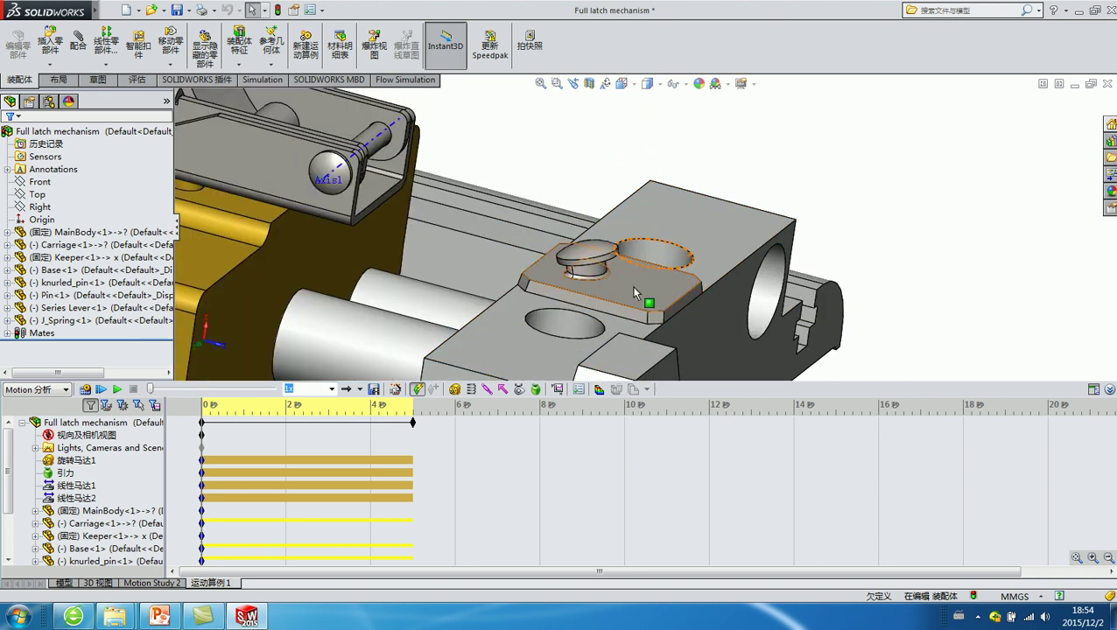
{"action": "left_click", "coordinate": [604, 275]}
{"action": "key", "text": "Escape"}
{"action": "scroll", "coordinate": [549, 201], "scroll_direction": "up", "scroll_amount": 3}
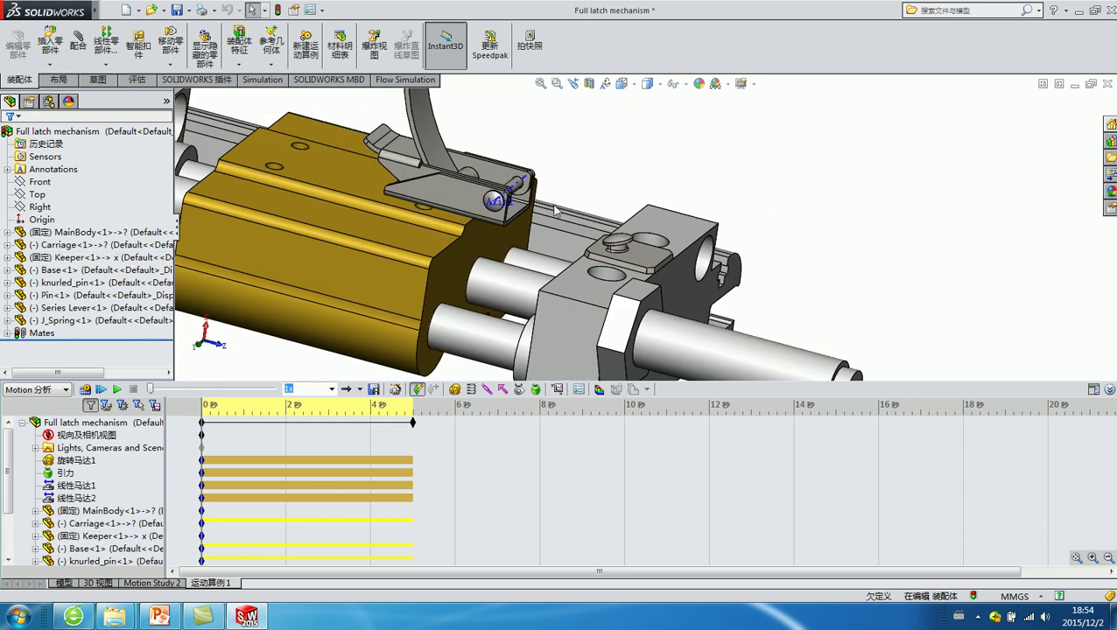
{"action": "scroll", "coordinate": [535, 203], "scroll_direction": "down", "scroll_amount": 2}
{"action": "scroll", "coordinate": [536, 203], "scroll_direction": "down", "scroll_amount": 4}
{"action": "left_click", "coordinate": [584, 204]}
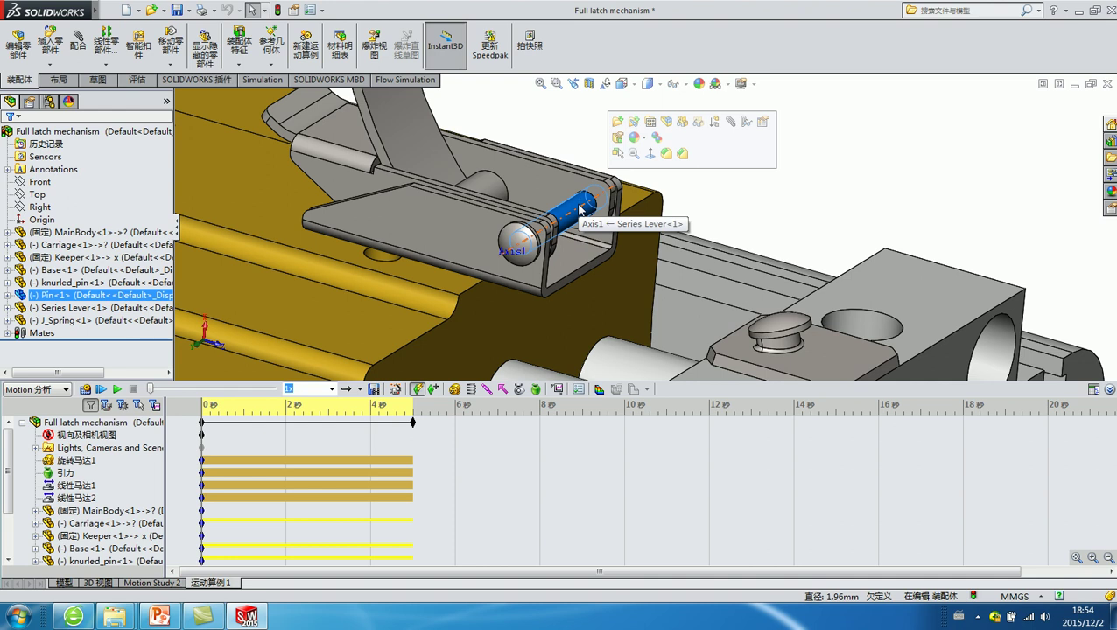
{"action": "left_click", "coordinate": [782, 201]}
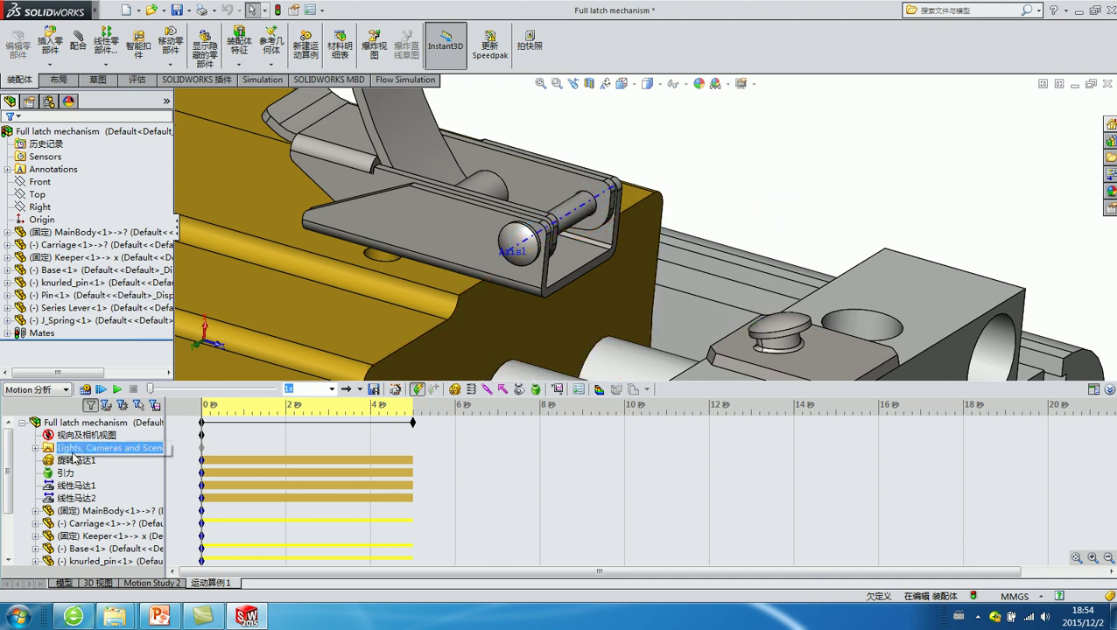
{"action": "left_click", "coordinate": [97, 422]}
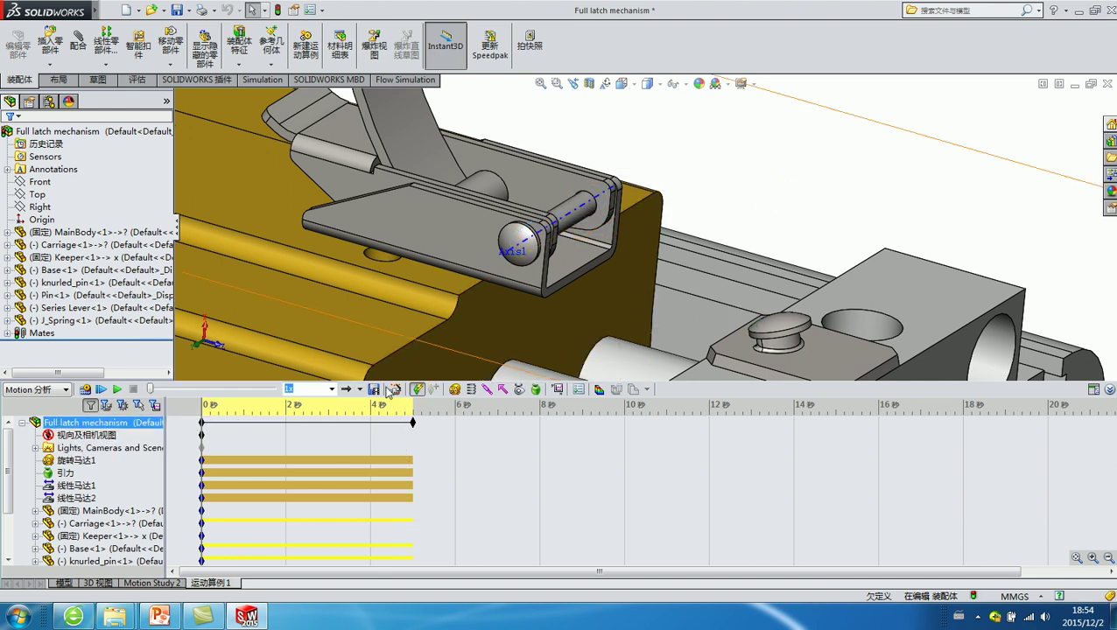
Step: Add a rotary motor on the Series Lever pin's circular edge with Expression motion
{"action": "left_click", "coordinate": [454, 390]}
{"action": "scroll", "coordinate": [569, 185], "scroll_direction": "down", "scroll_amount": 5}
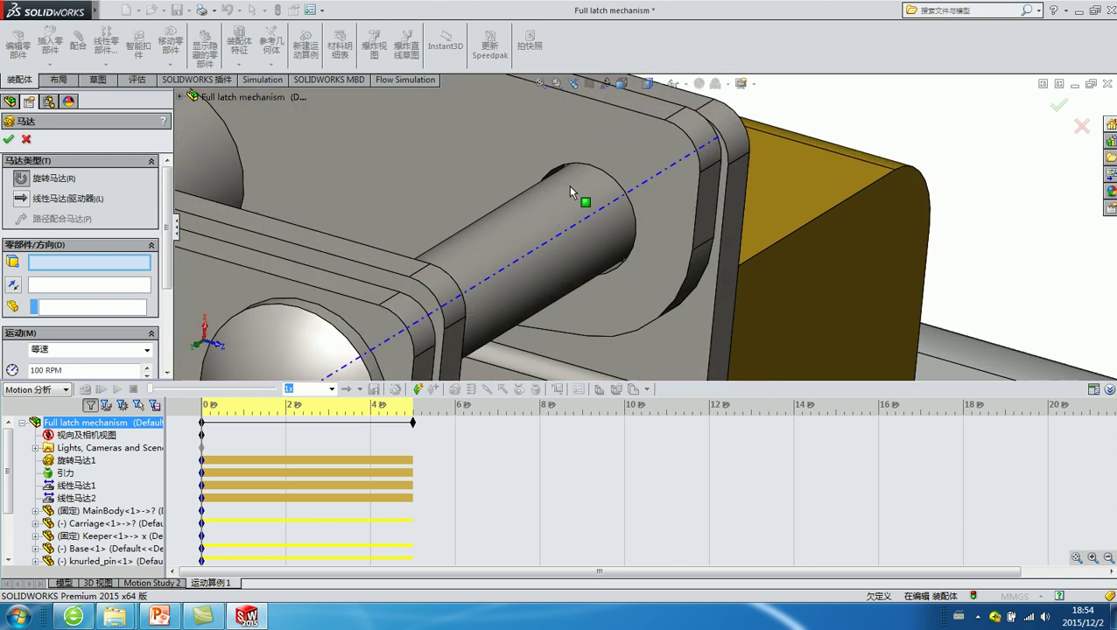
{"action": "scroll", "coordinate": [568, 185], "scroll_direction": "down", "scroll_amount": 2}
{"action": "scroll", "coordinate": [596, 179], "scroll_direction": "down", "scroll_amount": 2}
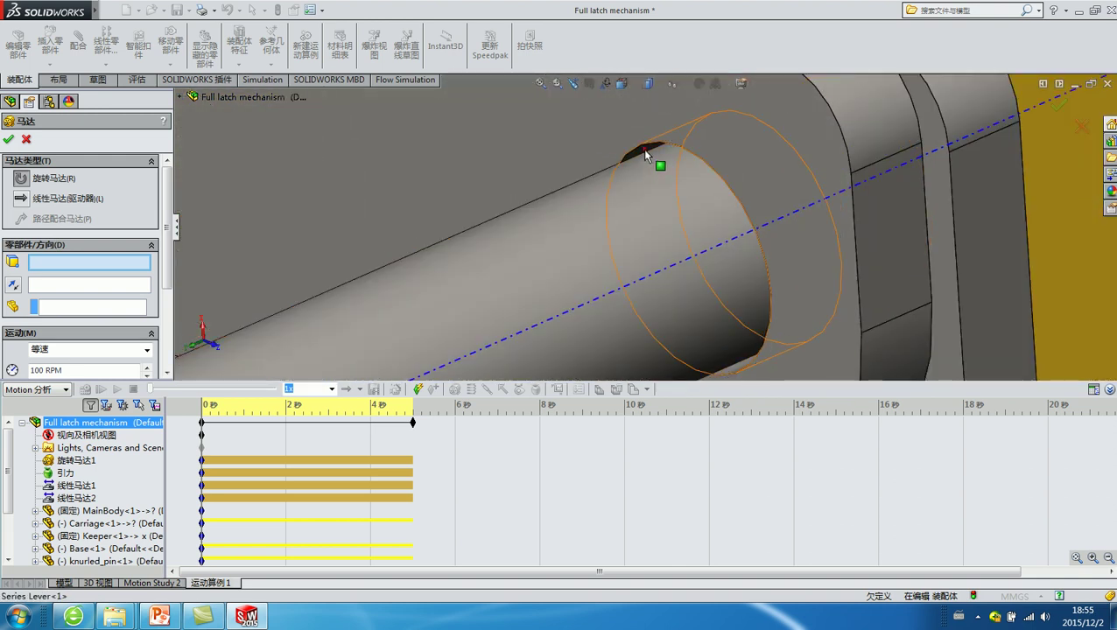
{"action": "left_click", "coordinate": [644, 153]}
{"action": "scroll", "coordinate": [613, 201], "scroll_direction": "up", "scroll_amount": 3}
{"action": "scroll", "coordinate": [604, 221], "scroll_direction": "up", "scroll_amount": 3}
{"action": "scroll", "coordinate": [604, 222], "scroll_direction": "up", "scroll_amount": 3}
{"action": "scroll", "coordinate": [609, 221], "scroll_direction": "down", "scroll_amount": 3}
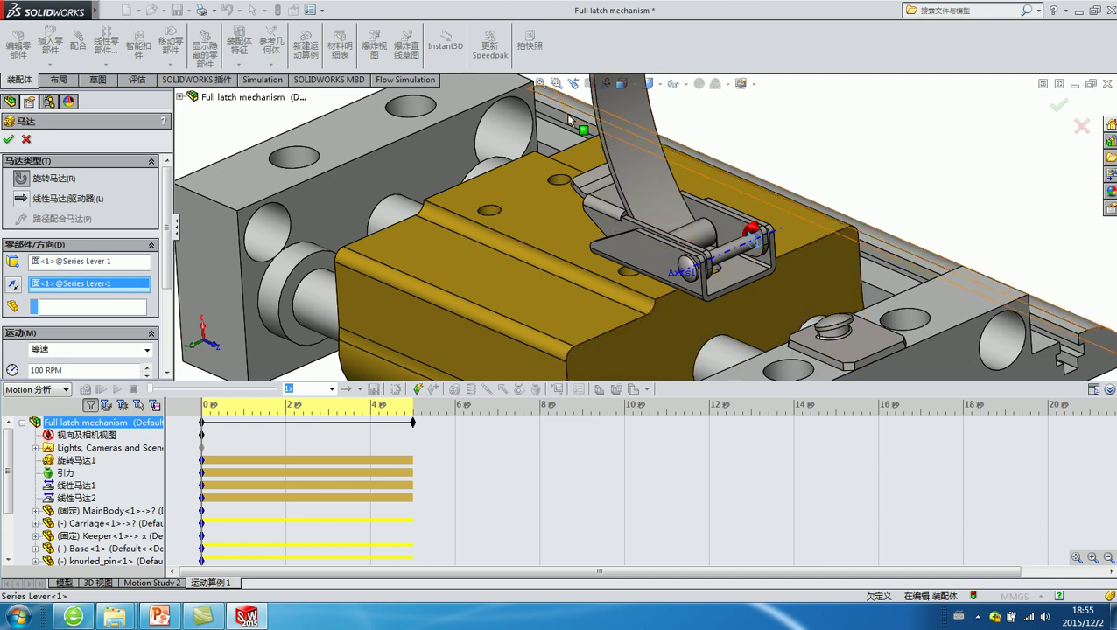
{"action": "left_click", "coordinate": [87, 352]}
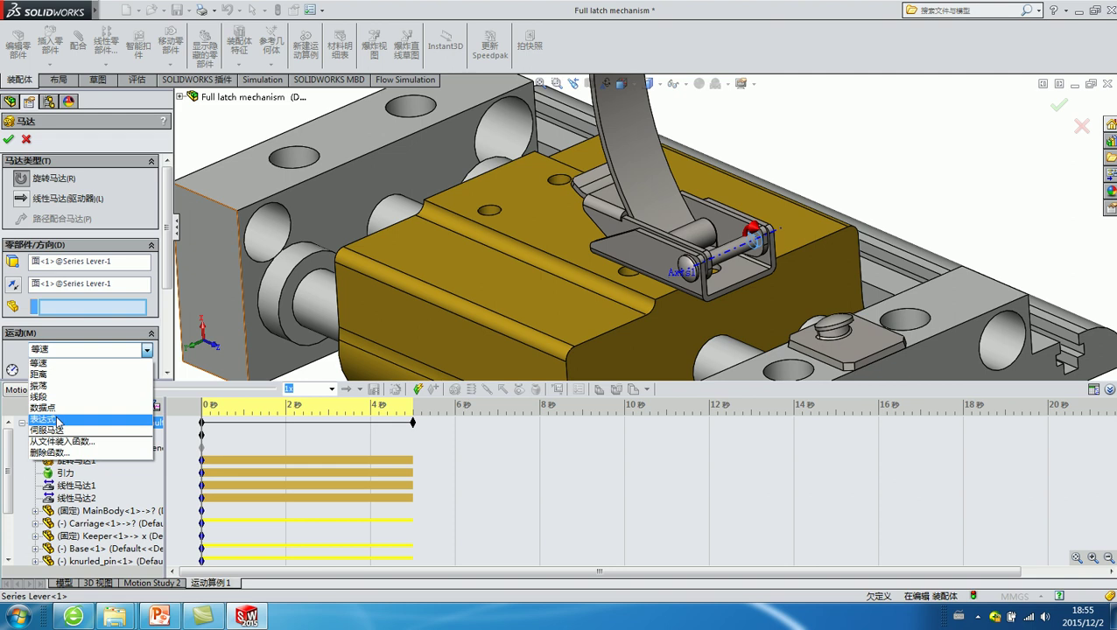
{"action": "left_click", "coordinate": [57, 420]}
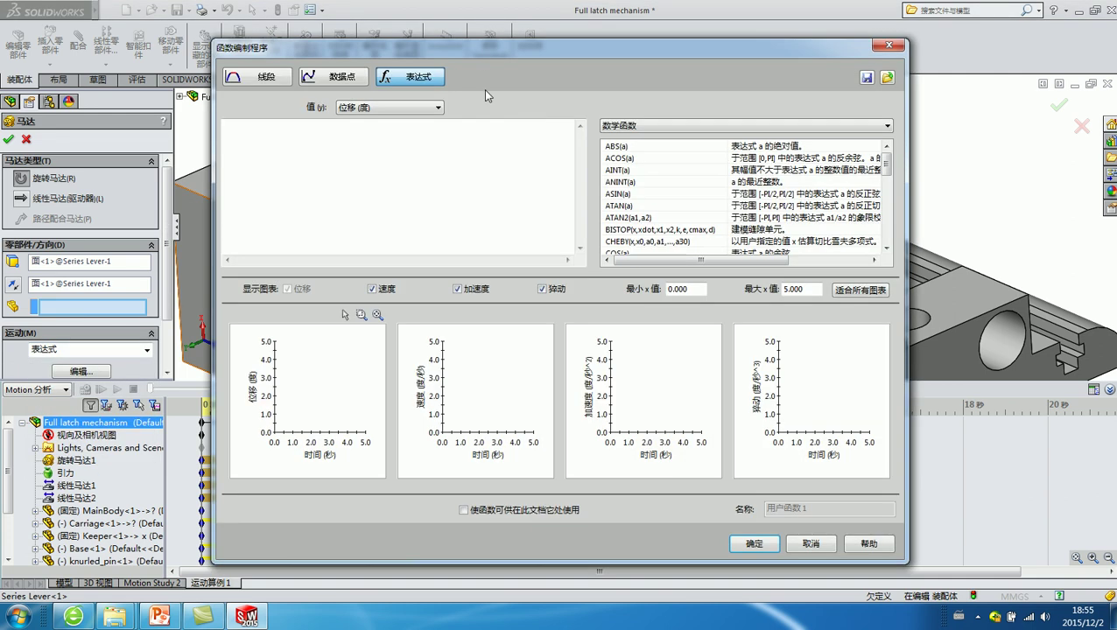
{"action": "left_click_drag", "start_coordinate": [481, 51], "coordinate": [397, 31]}
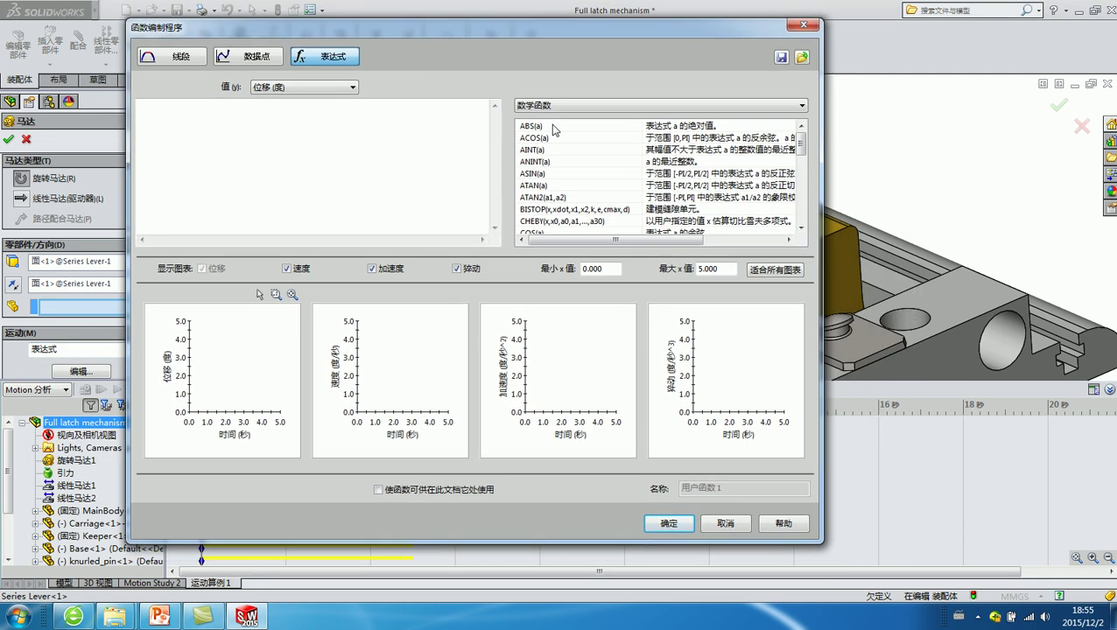
Step: Copy the step() expression from the PowerPoint slide
{"action": "left_click", "coordinate": [160, 617]}
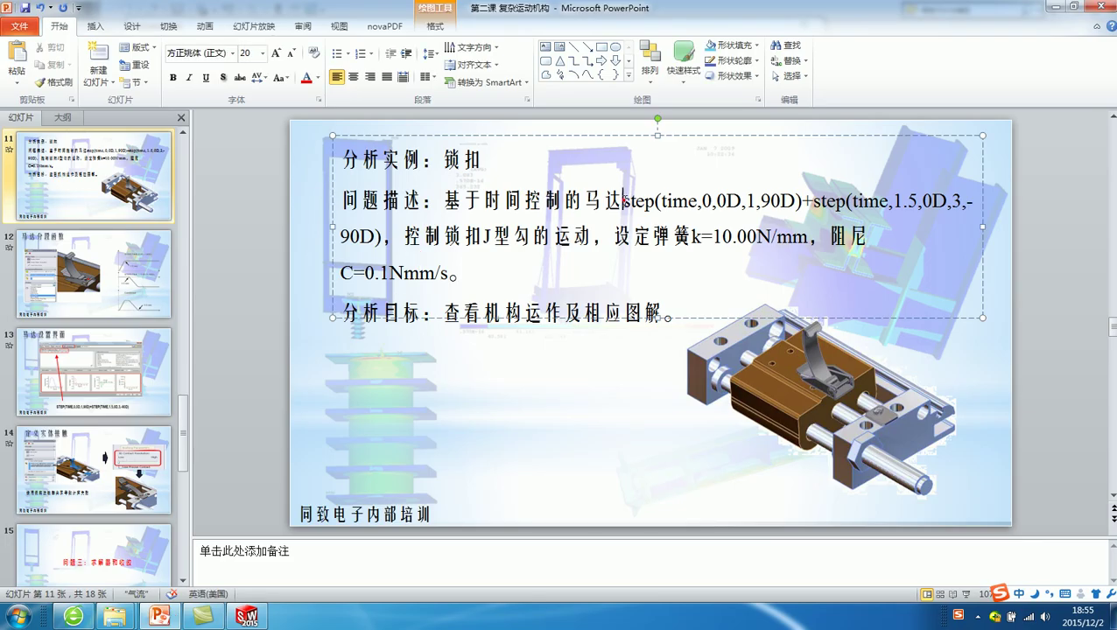
{"action": "left_click_drag", "start_coordinate": [622, 201], "coordinate": [382, 243]}
{"action": "right_click_drag", "start_coordinate": [382, 243], "coordinate": [364, 243]}
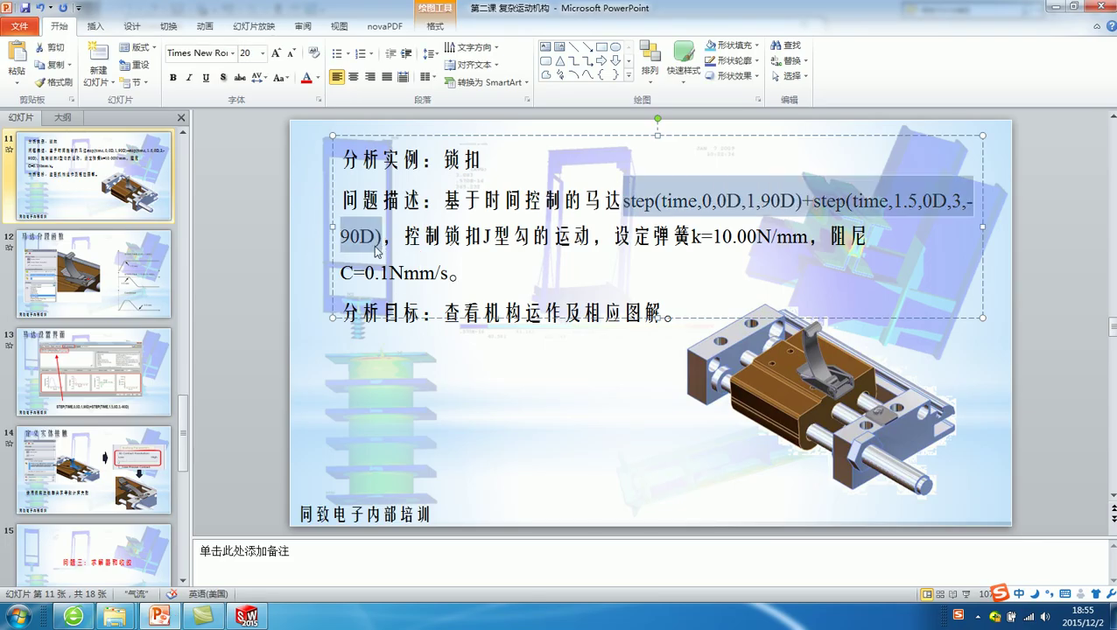
{"action": "right_click", "coordinate": [360, 235]}
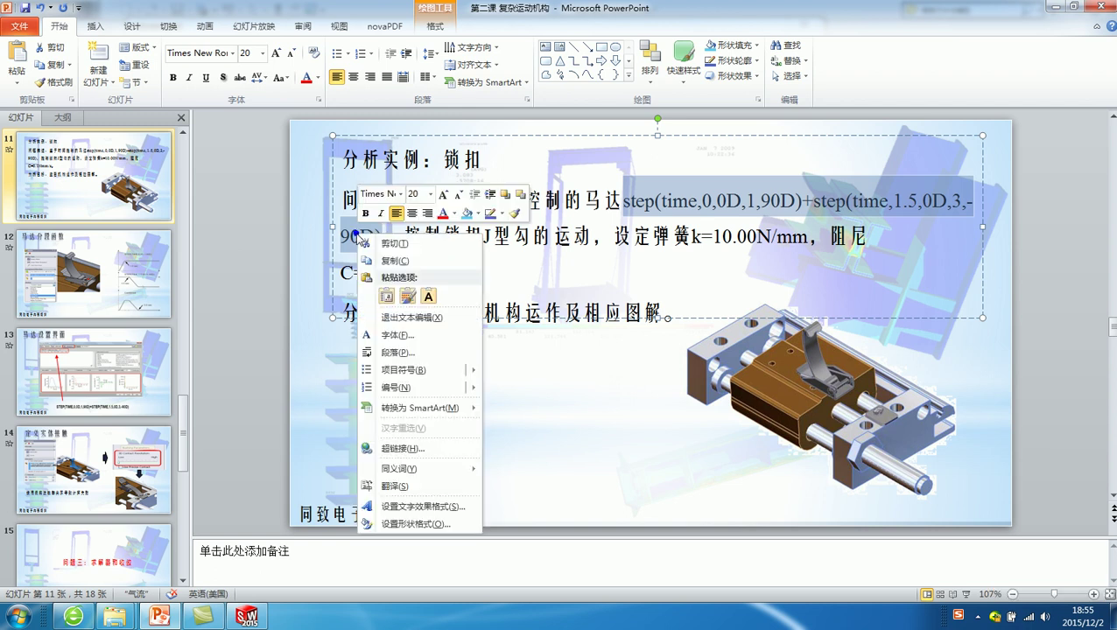
{"action": "left_click", "coordinate": [454, 260]}
Step: Paste the step expression into the function editor, then delete it, leaving the box empty
{"action": "key", "text": "alt+Tab"}
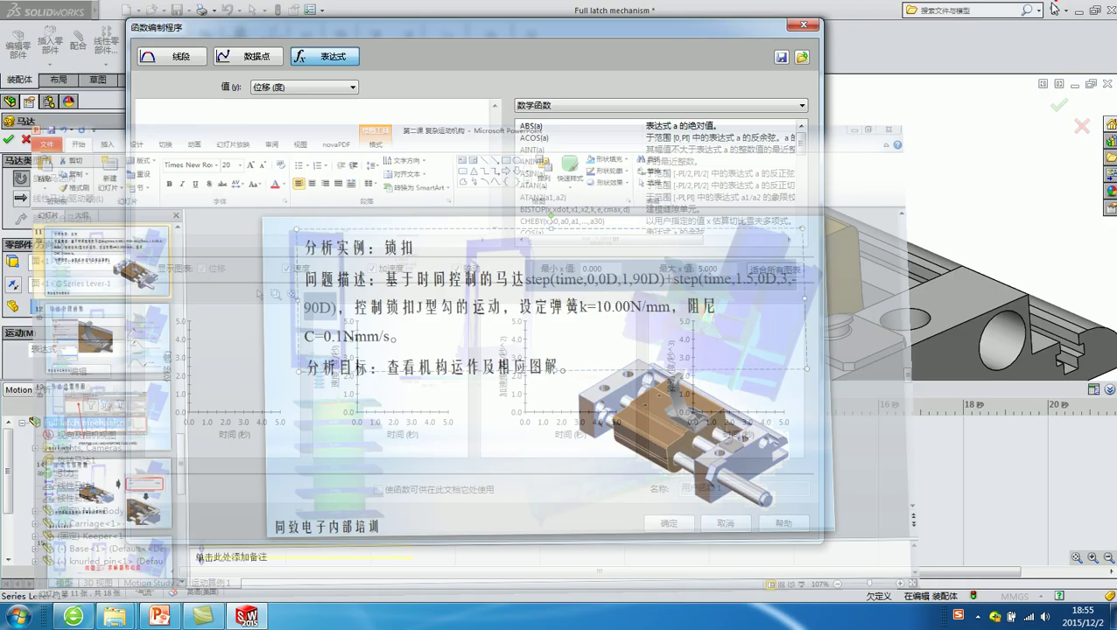
{"action": "left_click", "coordinate": [248, 141]}
{"action": "key", "text": "ctrl+v"}
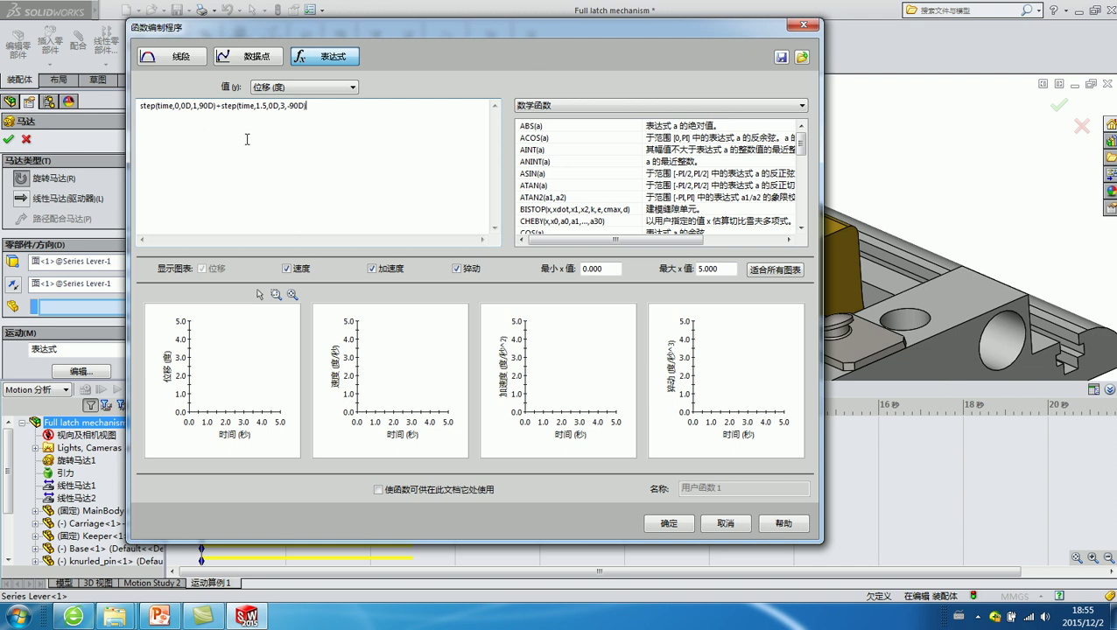
{"action": "left_click_drag", "start_coordinate": [247, 140], "coordinate": [172, 106]}
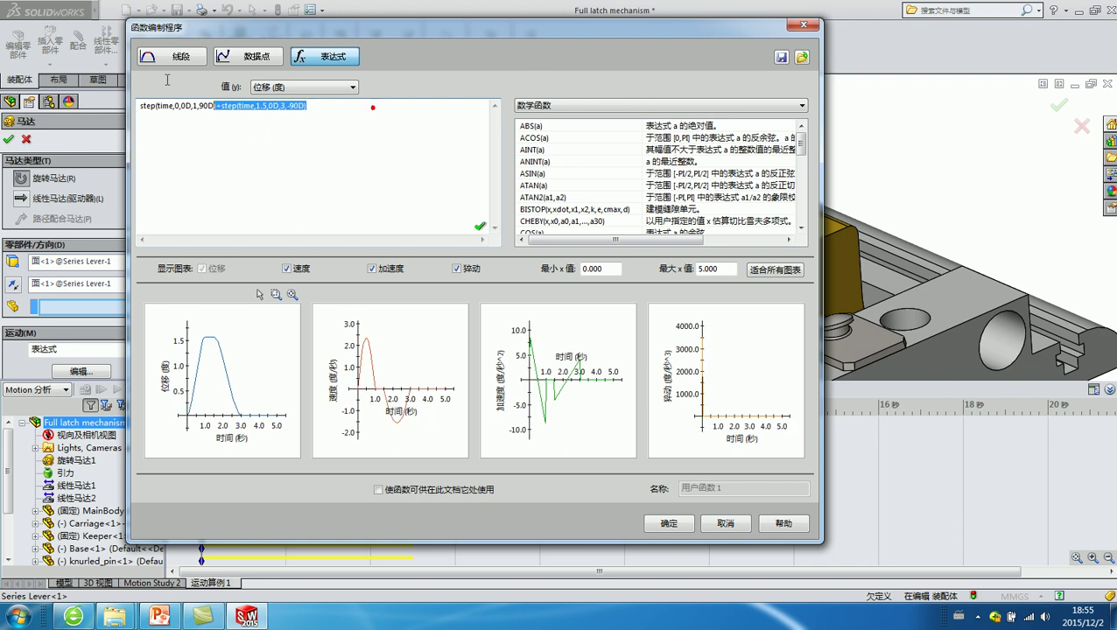
{"action": "key", "text": "BackSpace"}
{"action": "left_click", "coordinate": [279, 156]}
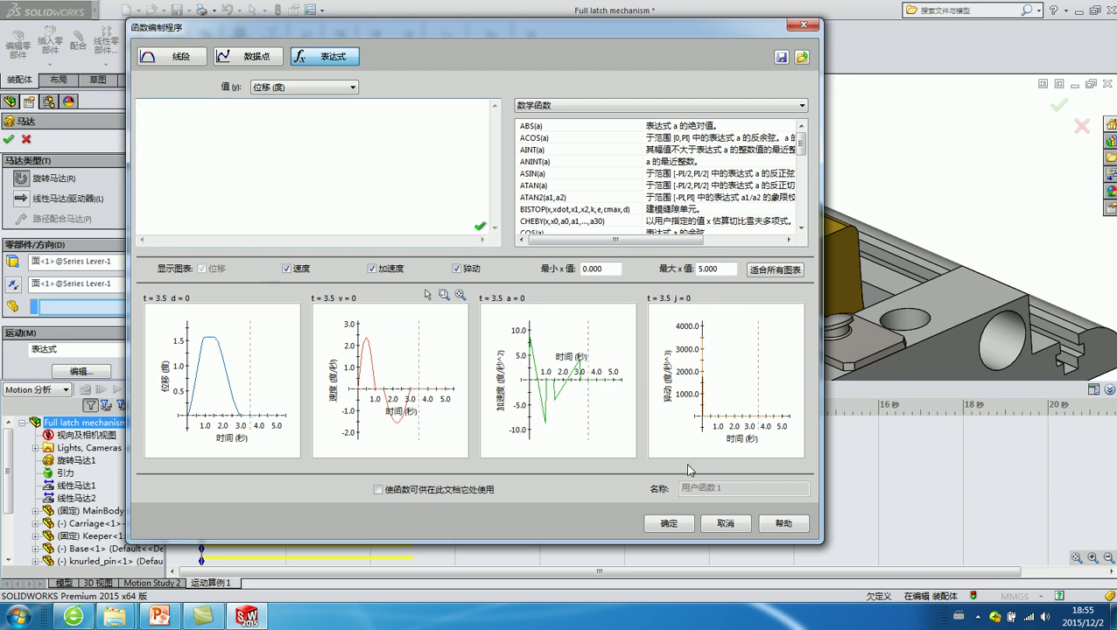
Step: Cancel the function editor and reselect Expression as the motor's motion type
{"action": "left_click", "coordinate": [725, 523]}
{"action": "left_click", "coordinate": [88, 350]}
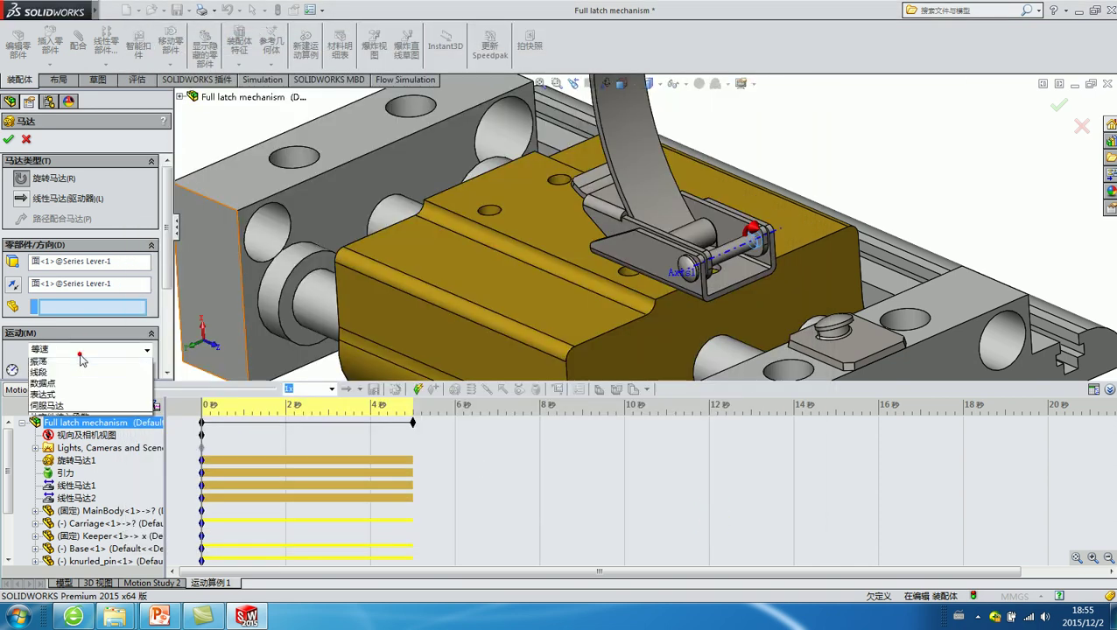
{"action": "left_click", "coordinate": [58, 421]}
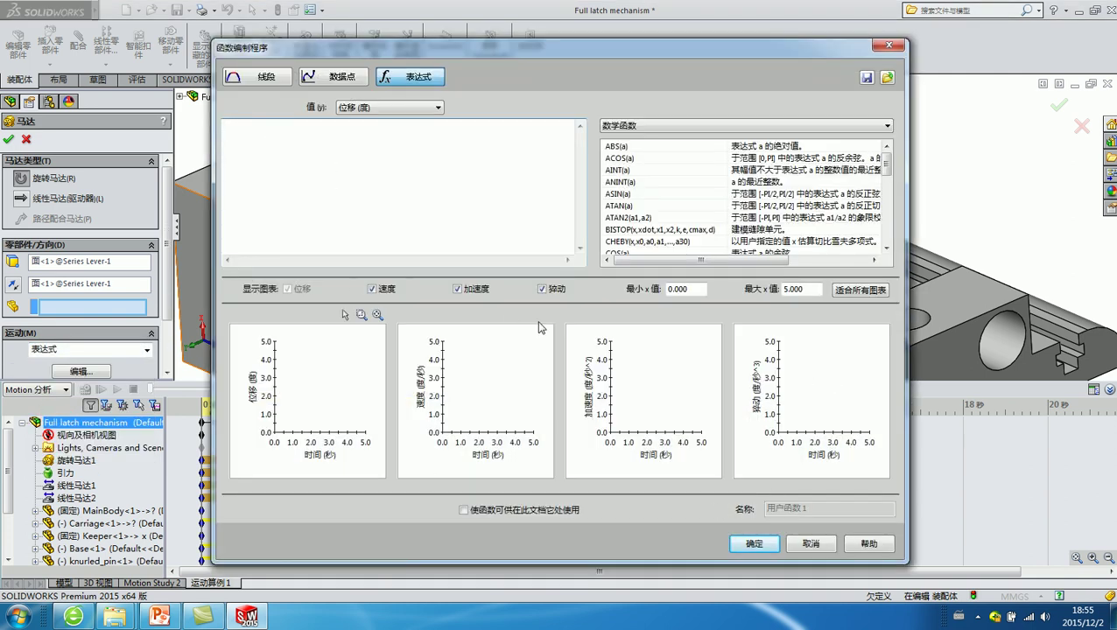
Step: Paste step(time,0,0D,1,90D)+step(time,1.5,0D,3,-90D) into the expression box and review it
{"action": "left_click", "coordinate": [341, 150]}
{"action": "key", "text": "ctrl+v"}
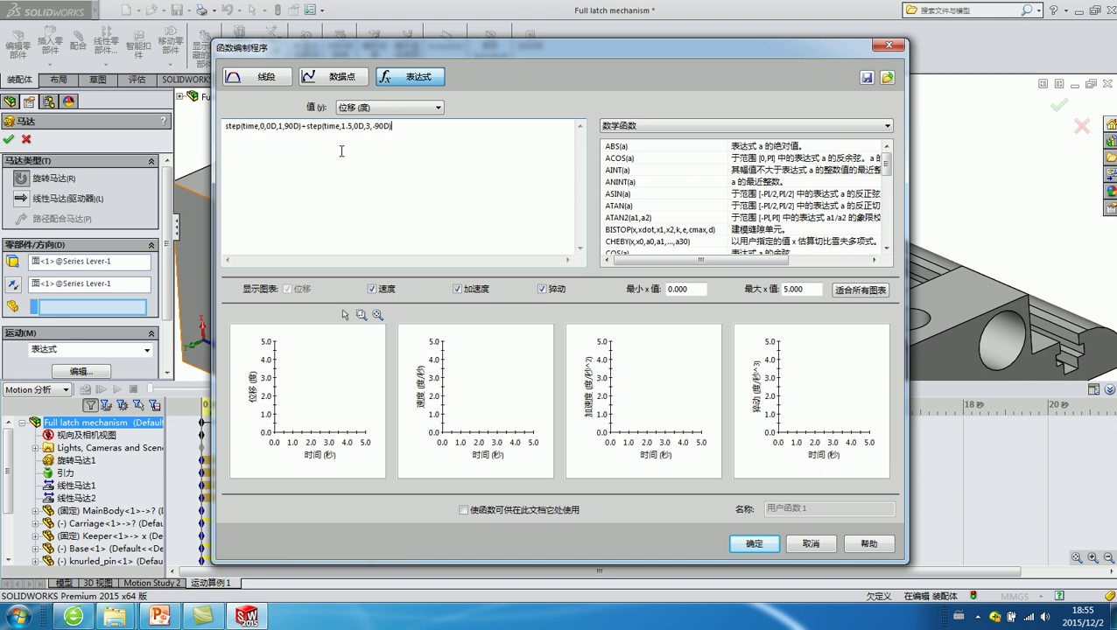
{"action": "double_click", "coordinate": [438, 132]}
{"action": "left_click", "coordinate": [370, 127]}
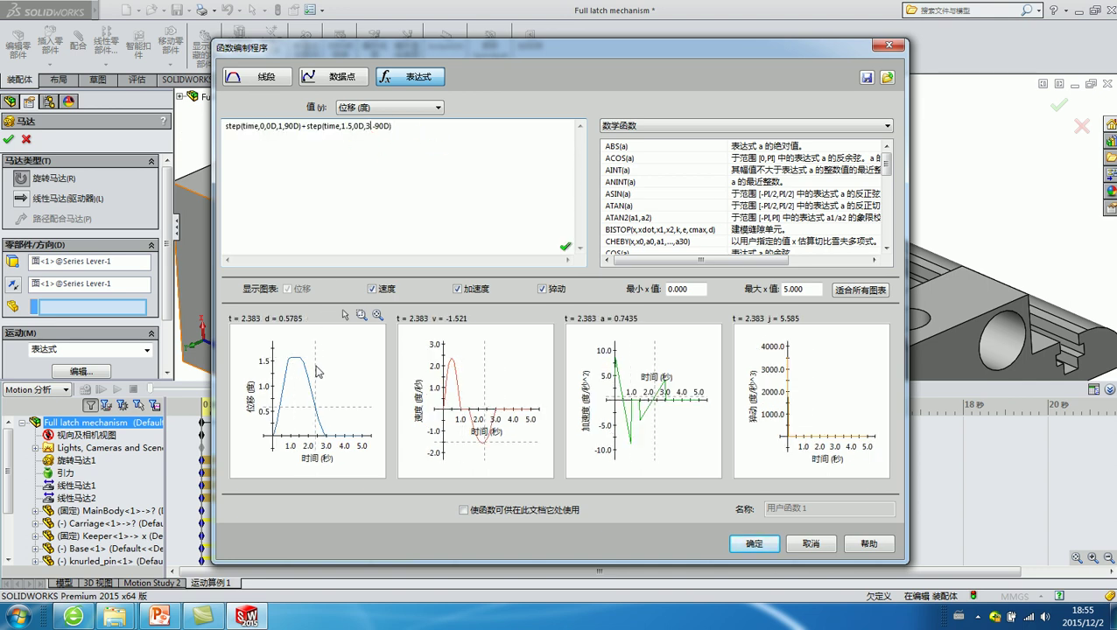
{"action": "mouse_move", "coordinate": [320, 394]}
{"action": "left_click_drag", "start_coordinate": [317, 131], "coordinate": [364, 131]}
{"action": "left_click", "coordinate": [461, 134]}
{"action": "triple_click", "coordinate": [346, 132]}
{"action": "left_click", "coordinate": [350, 137]}
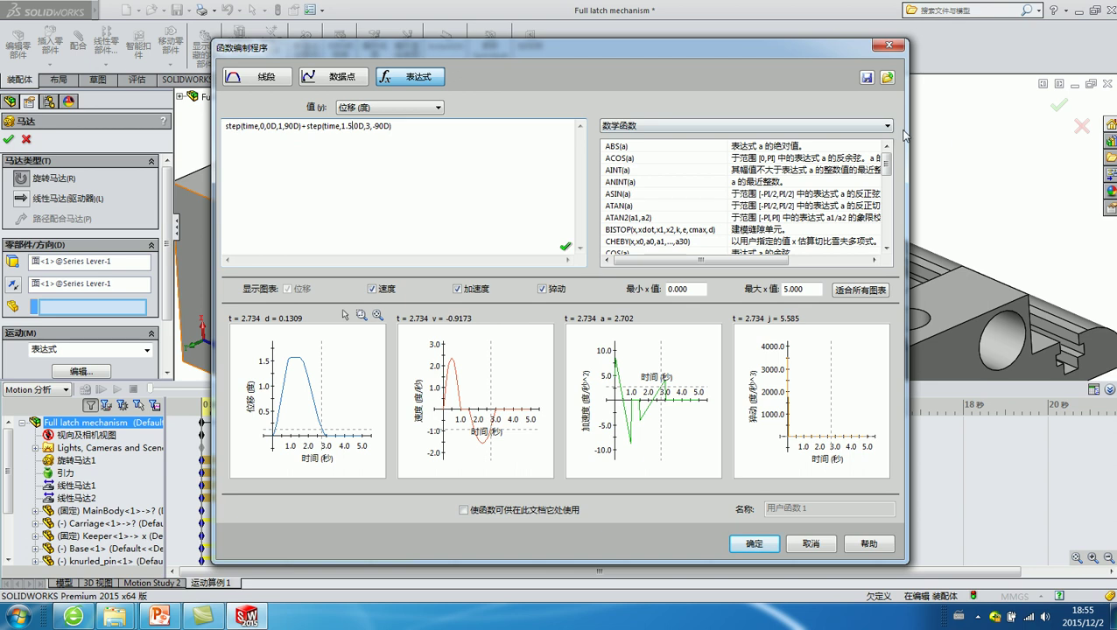
{"action": "left_click", "coordinate": [640, 146]}
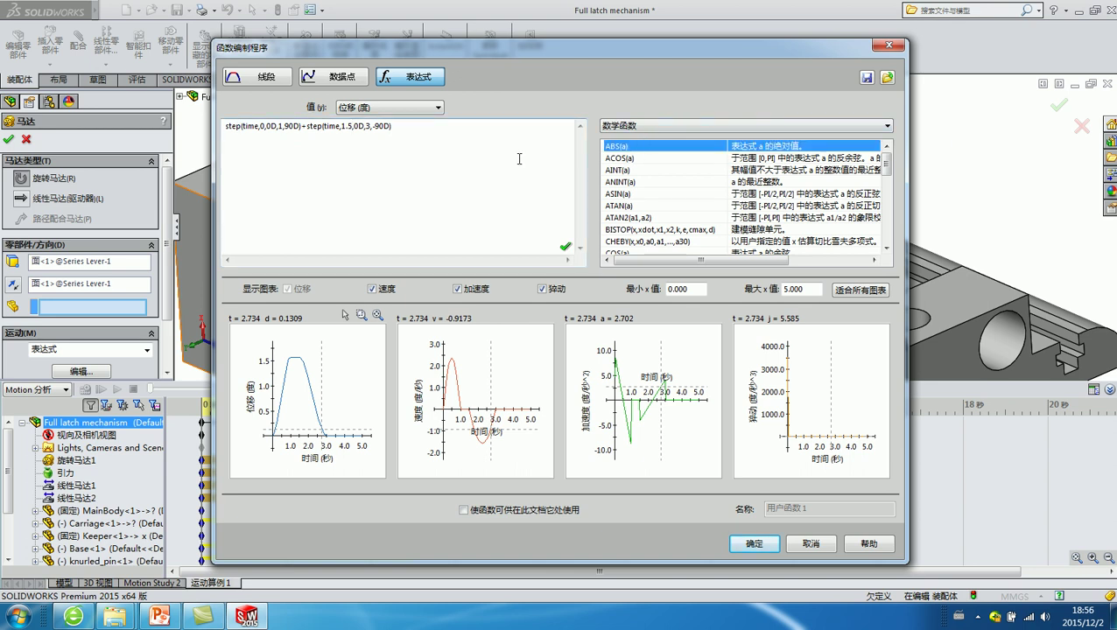
{"action": "double_click", "coordinate": [665, 154]}
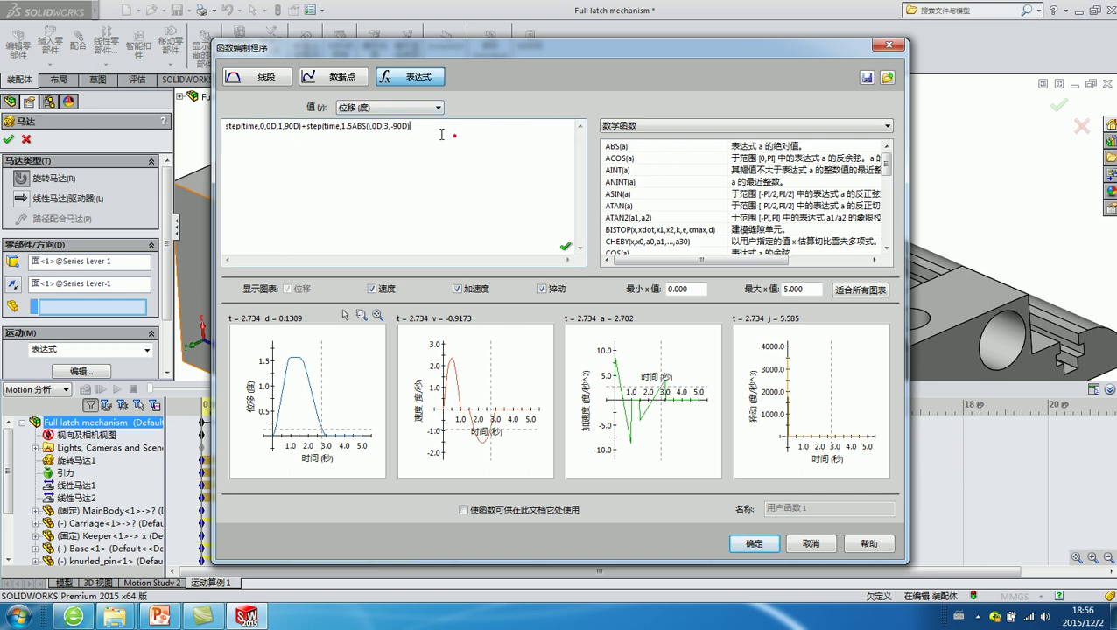
{"action": "left_click_drag", "start_coordinate": [453, 134], "coordinate": [254, 126]}
{"action": "left_click", "coordinate": [447, 130]}
{"action": "key", "text": "ctrl+z"}
{"action": "type", "text": "+ABS(-20"}
{"action": "left_click", "coordinate": [413, 134]}
{"action": "double_click", "coordinate": [610, 147]}
{"action": "left_click", "coordinate": [415, 128]}
{"action": "left_click_drag", "start_coordinate": [452, 126], "coordinate": [396, 128]}
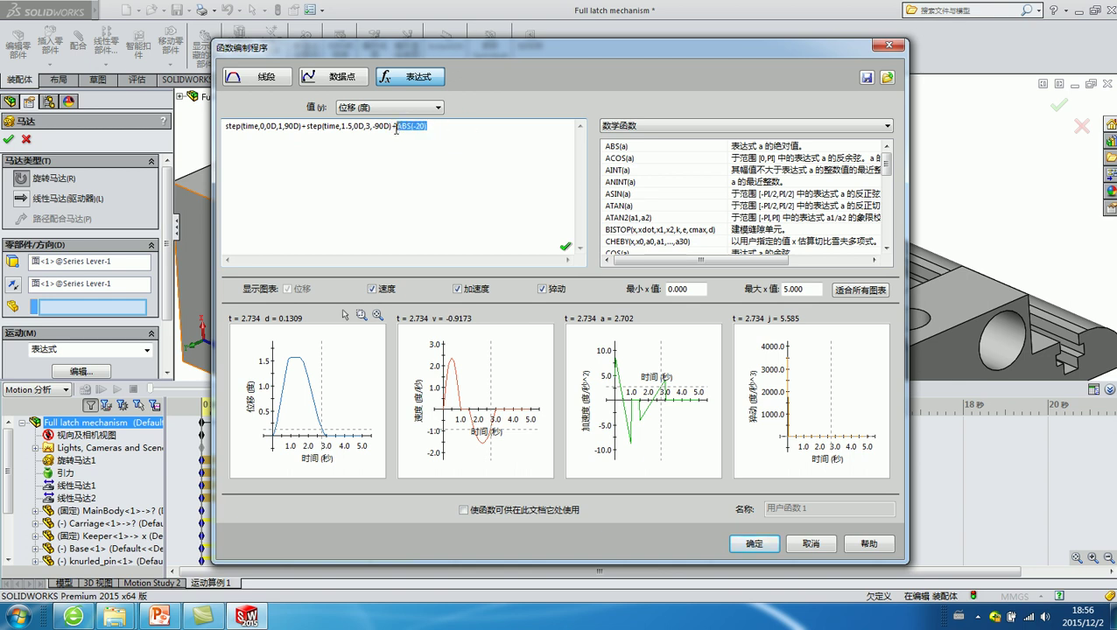
{"action": "key", "text": "Delete"}
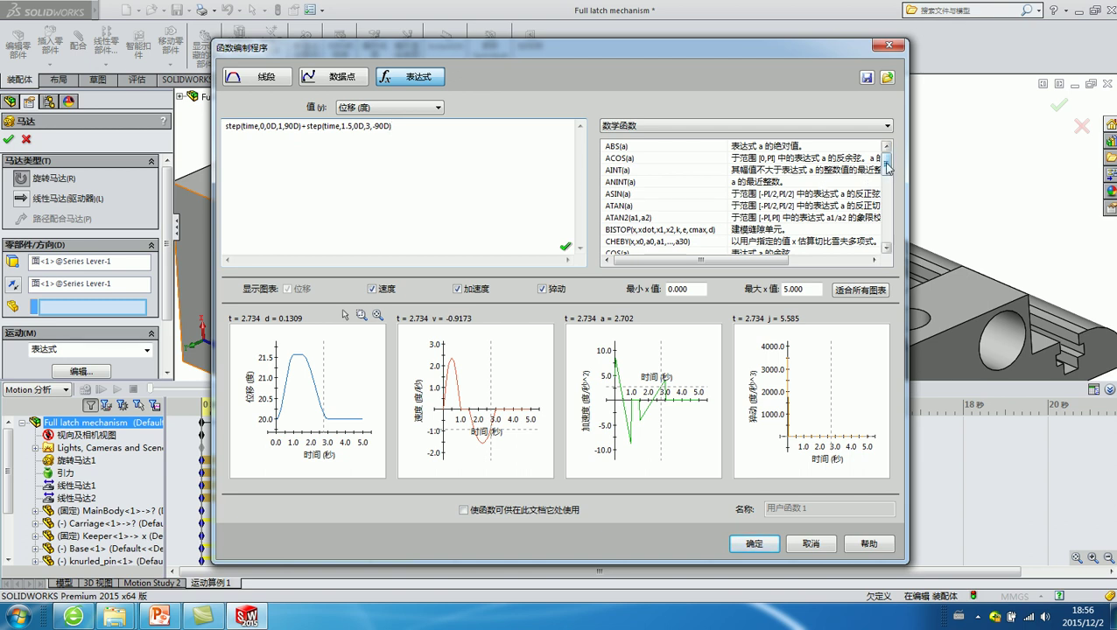
{"action": "left_click_drag", "start_coordinate": [887, 166], "coordinate": [883, 231]}
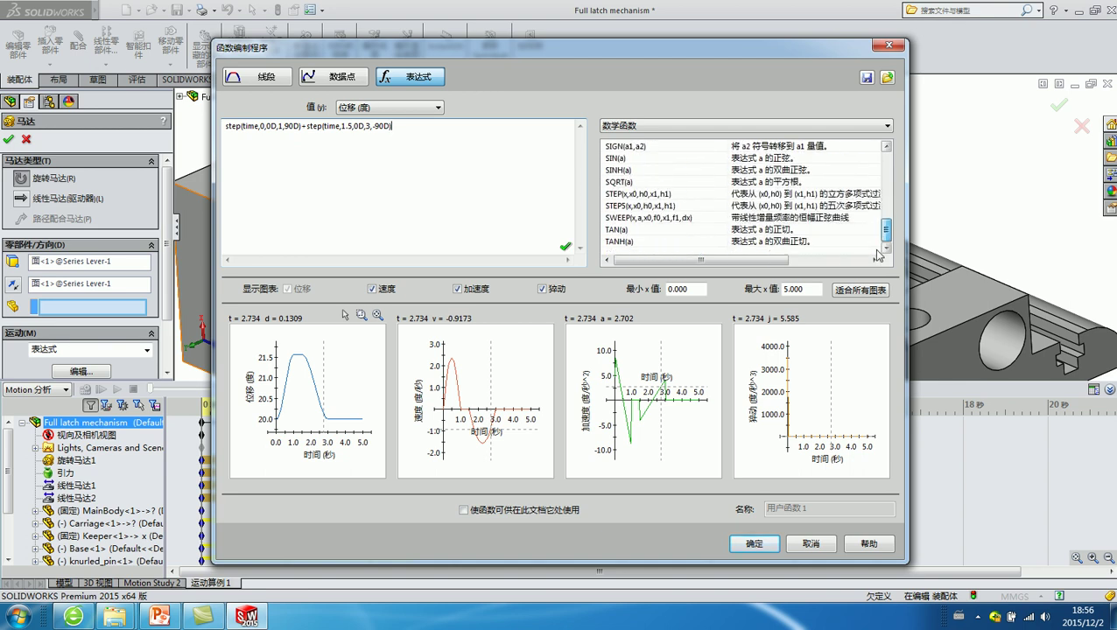
{"action": "left_click", "coordinate": [226, 127]}
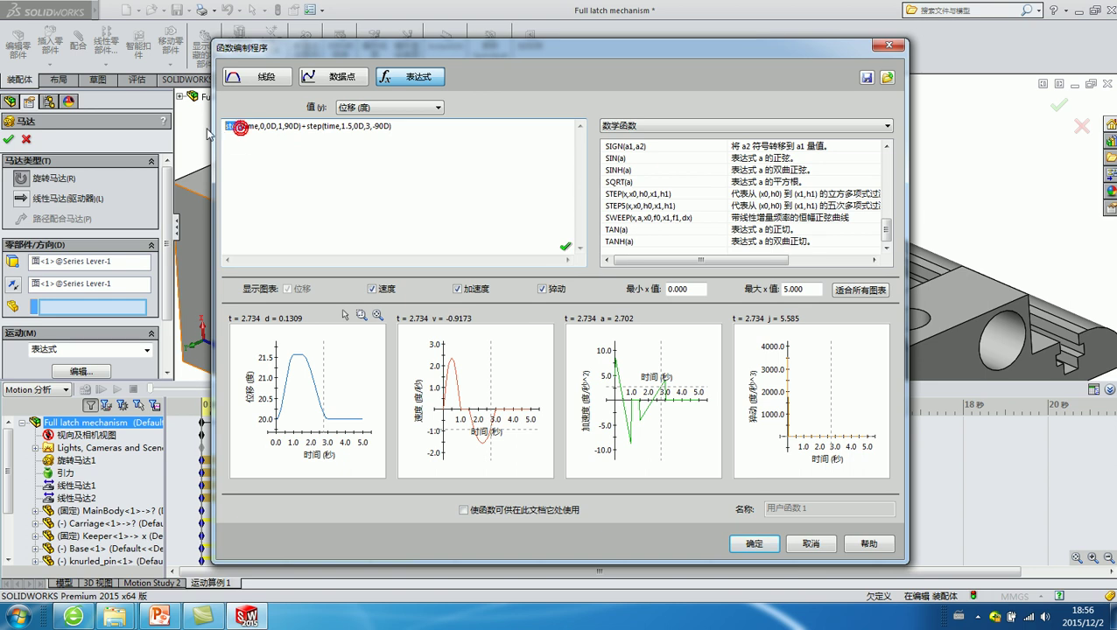
{"action": "left_click", "coordinate": [292, 213]}
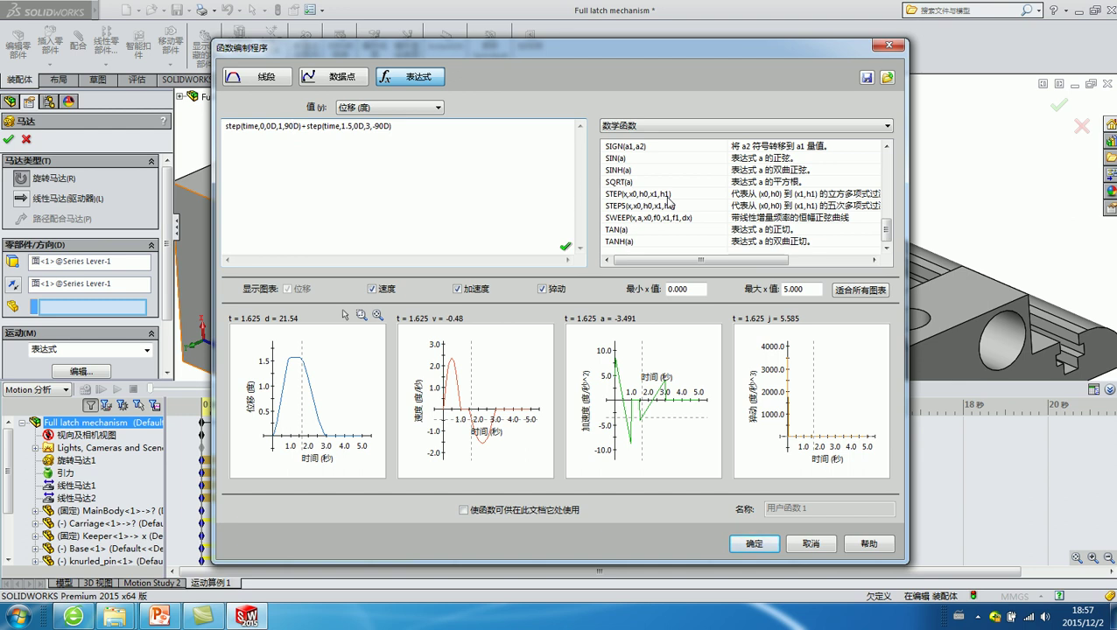
{"action": "left_click", "coordinate": [364, 109]}
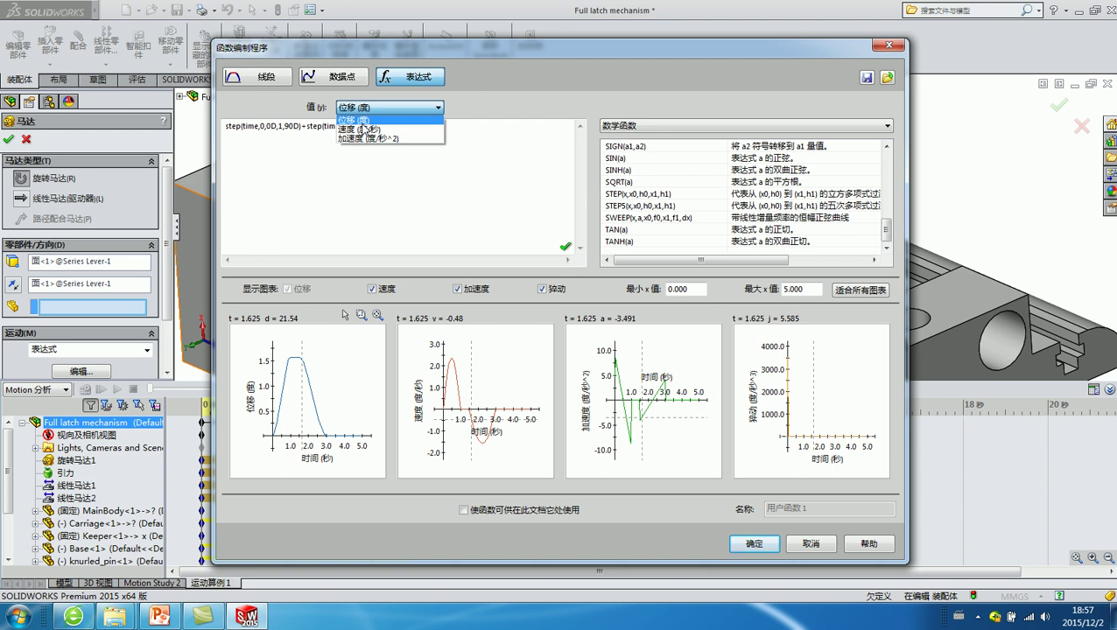
{"action": "left_click", "coordinate": [364, 120]}
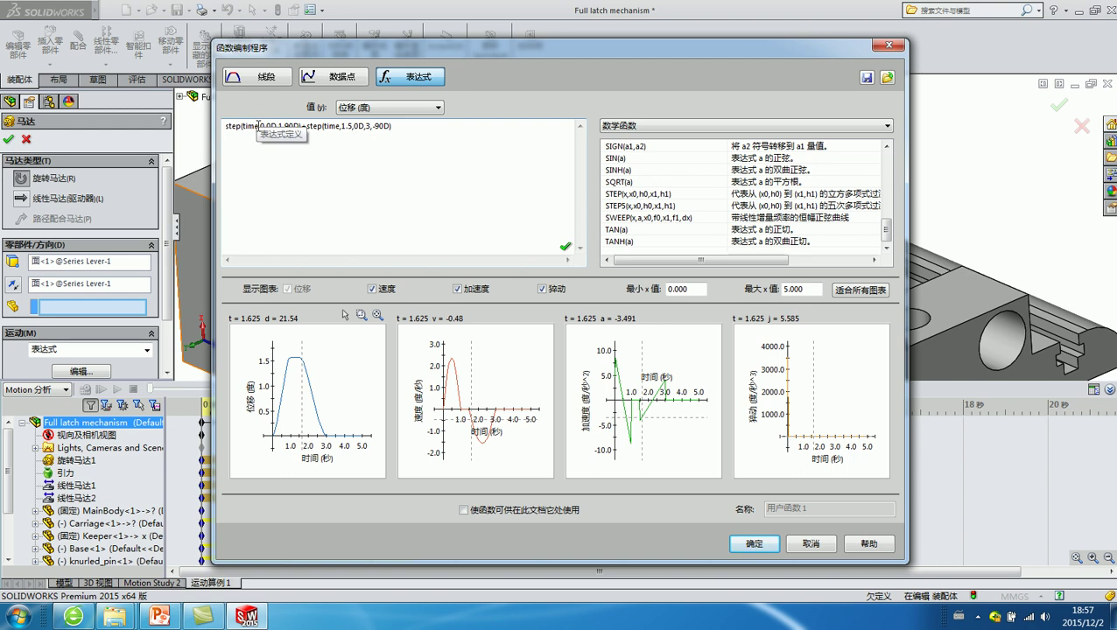
{"action": "left_click_drag", "start_coordinate": [259, 126], "coordinate": [246, 126]}
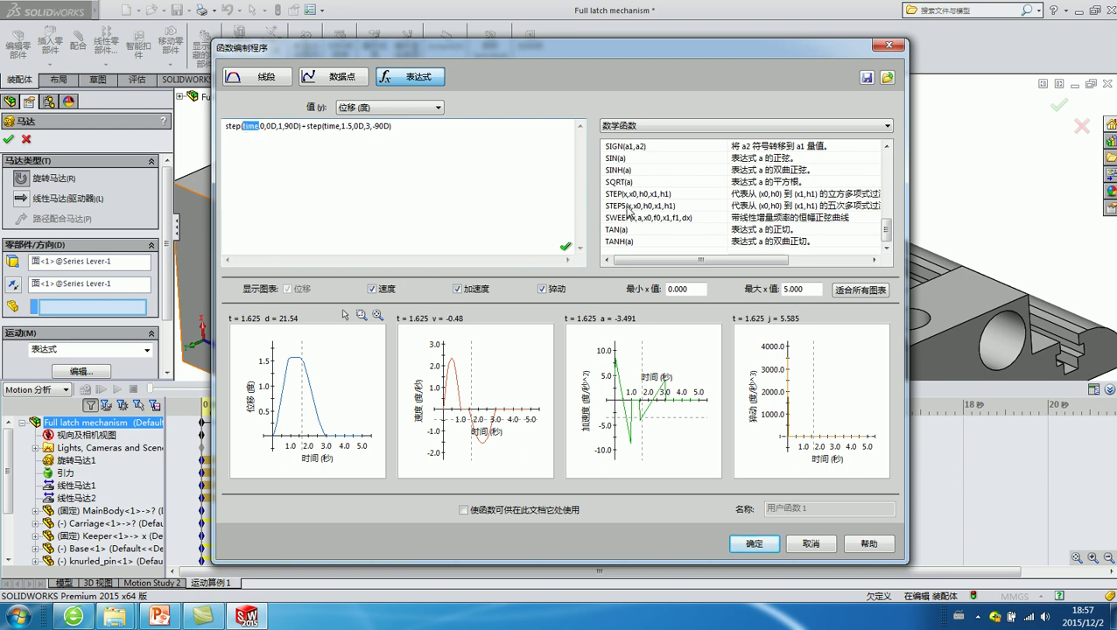
{"action": "left_click", "coordinate": [258, 128]}
{"action": "left_click", "coordinate": [259, 127]}
{"action": "left_click", "coordinate": [261, 128]}
{"action": "left_click", "coordinate": [254, 128]}
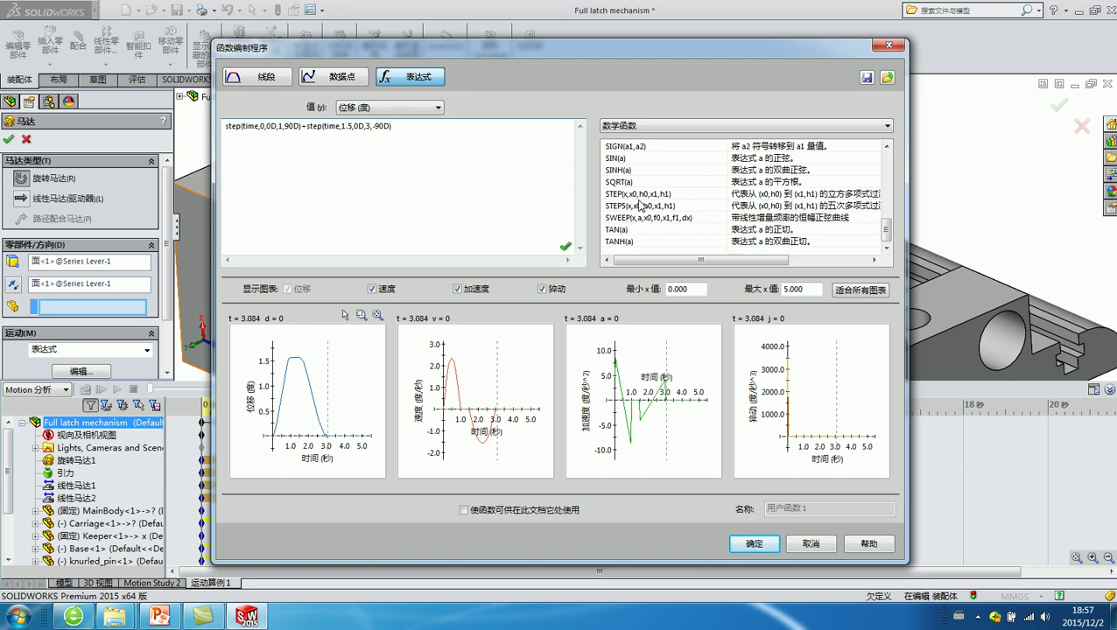
{"action": "left_click", "coordinate": [262, 125]}
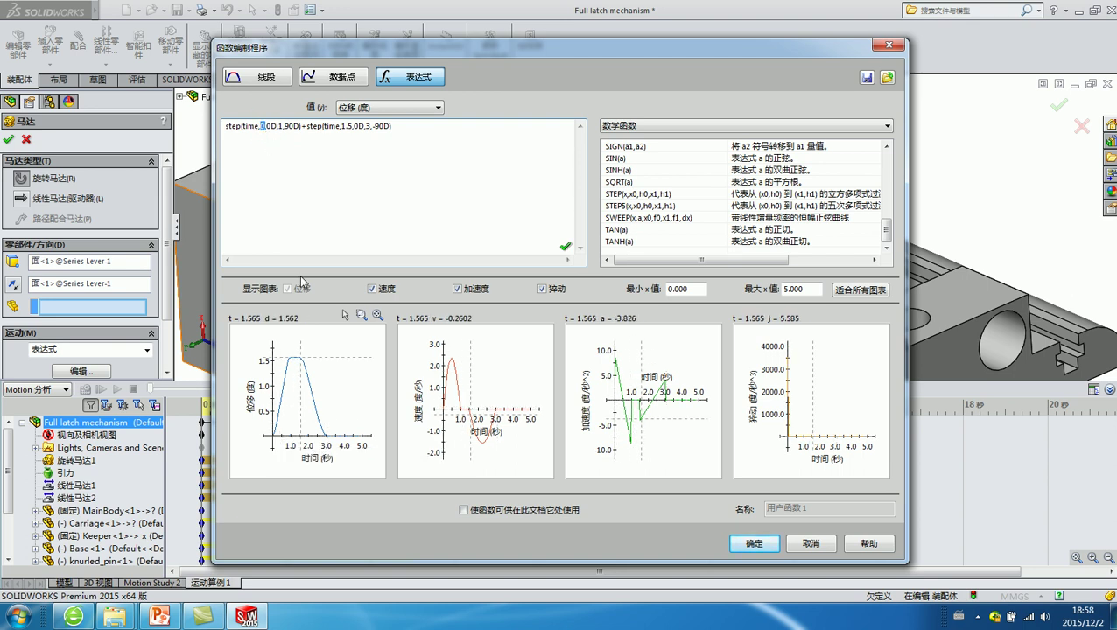
{"action": "type", "text": "0"}
{"action": "left_click", "coordinate": [276, 129]}
{"action": "left_click", "coordinate": [274, 125]}
{"action": "double_click", "coordinate": [281, 126]}
{"action": "mouse_move", "coordinate": [286, 126]}
{"action": "left_mouse_down"}
{"action": "mouse_move", "coordinate": [297, 126]}
{"action": "mouse_move", "coordinate": [275, 127]}
{"action": "mouse_move", "coordinate": [300, 127]}
{"action": "mouse_move", "coordinate": [232, 126]}
{"action": "left_mouse_up"}
{"action": "left_click", "coordinate": [298, 130]}
{"action": "mouse_move", "coordinate": [291, 357]}
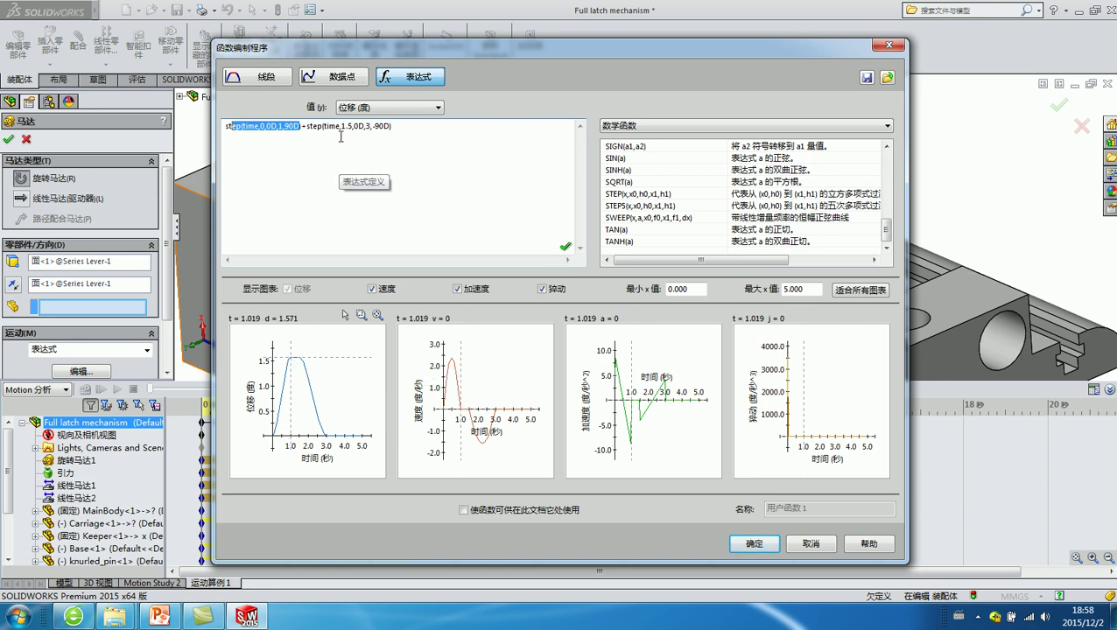
{"action": "left_click_drag", "start_coordinate": [309, 127], "coordinate": [396, 129]}
{"action": "left_click", "coordinate": [402, 129]}
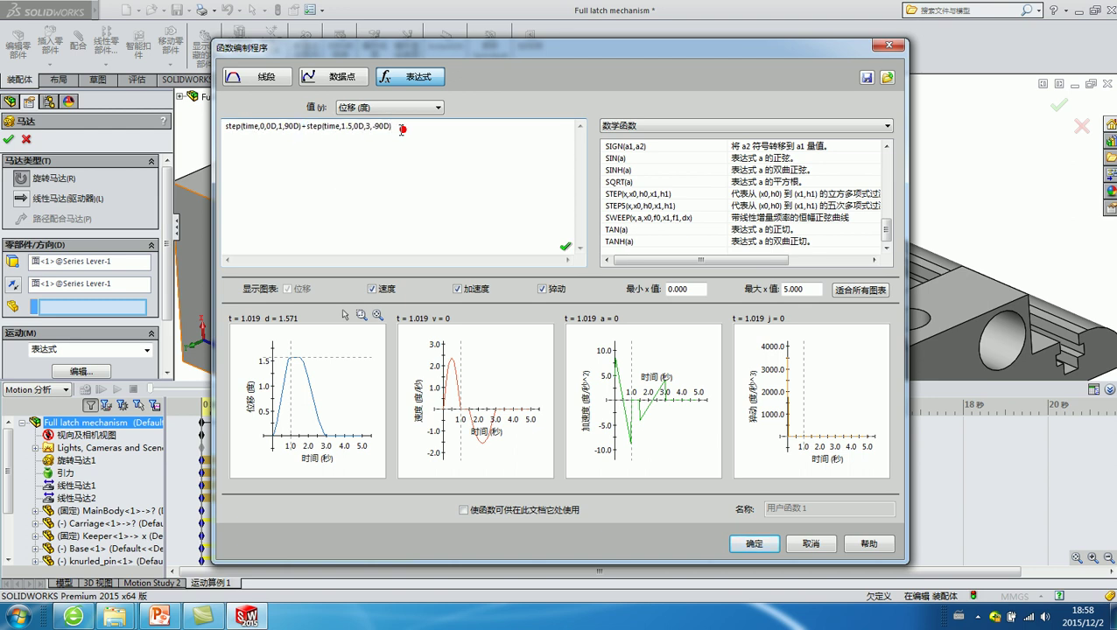
{"action": "left_click_drag", "start_coordinate": [337, 127], "coordinate": [329, 129]}
{"action": "left_click", "coordinate": [344, 127]}
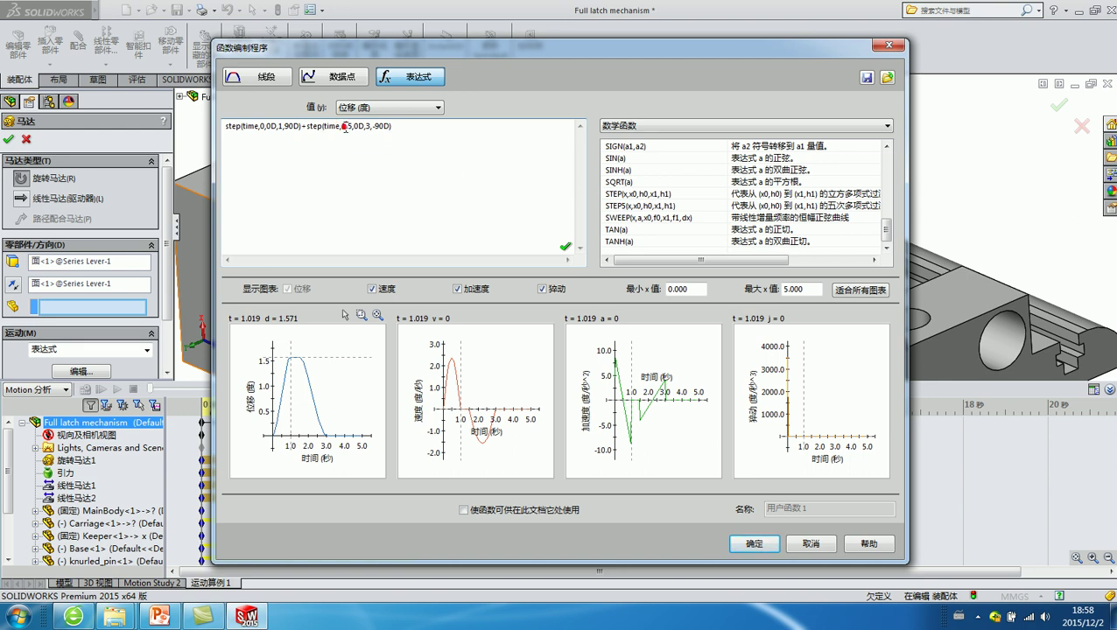
{"action": "left_click", "coordinate": [342, 128]}
{"action": "left_click", "coordinate": [381, 144]}
{"action": "left_click", "coordinate": [367, 129]}
{"action": "left_click", "coordinate": [385, 128]}
{"action": "left_click", "coordinate": [359, 128]}
{"action": "left_click_drag", "start_coordinate": [376, 124], "coordinate": [219, 131]}
{"action": "left_click", "coordinate": [295, 129]}
{"action": "scroll", "coordinate": [866, 208], "scroll_direction": "up", "scroll_amount": 2}
{"action": "scroll", "coordinate": [770, 206], "scroll_direction": "up", "scroll_amount": 2}
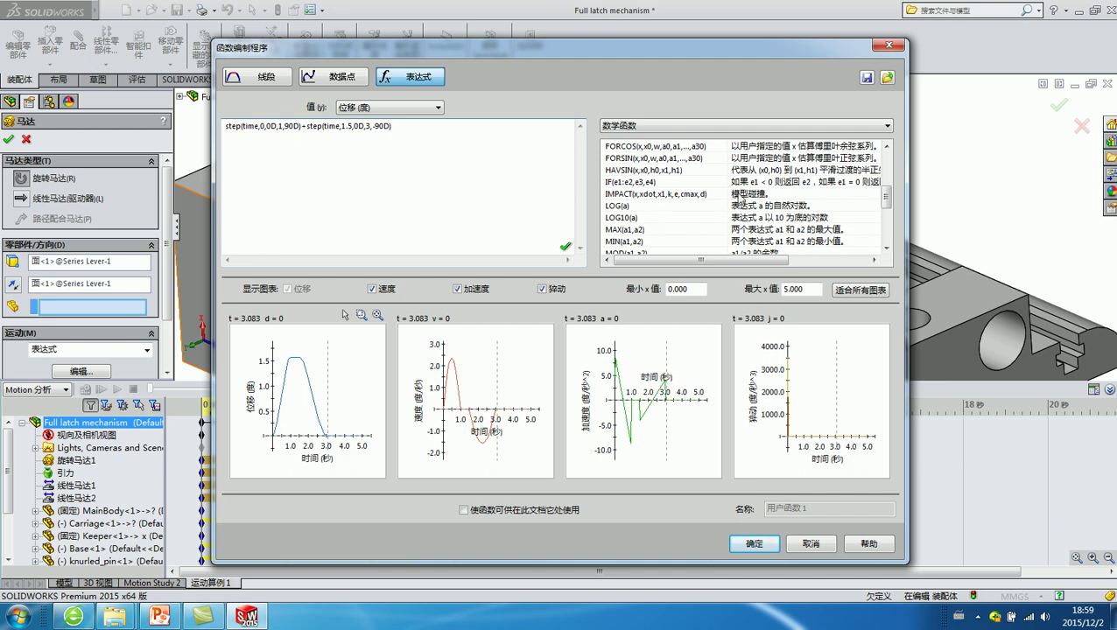
{"action": "scroll", "coordinate": [884, 208], "scroll_direction": "up", "scroll_amount": 2}
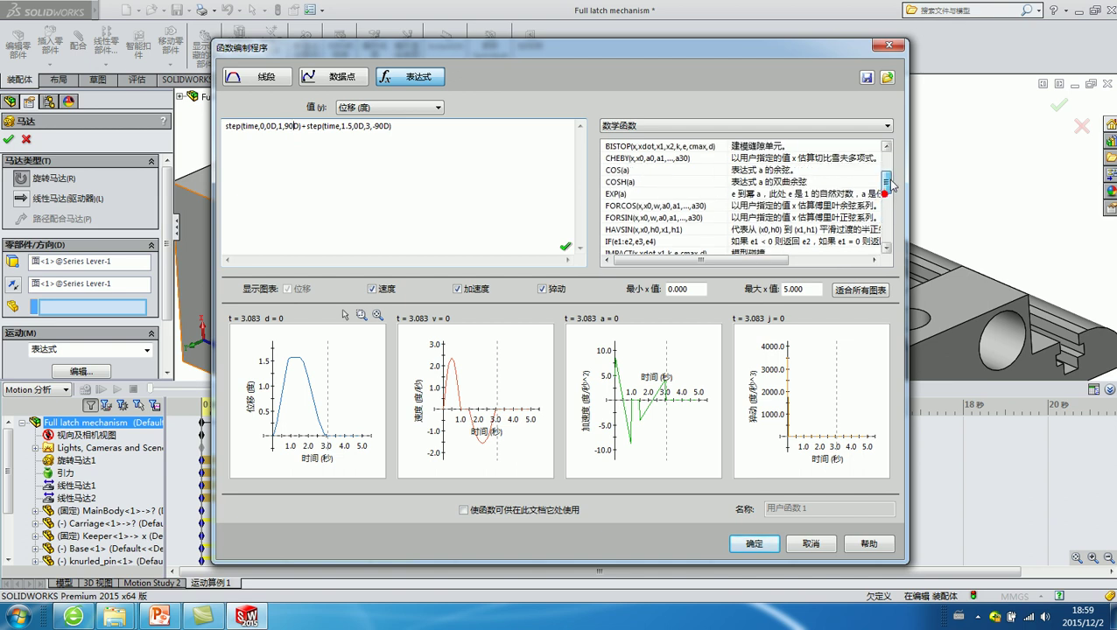
{"action": "scroll", "coordinate": [885, 208], "scroll_direction": "up", "scroll_amount": 2}
{"action": "scroll", "coordinate": [884, 178], "scroll_direction": "up", "scroll_amount": 2}
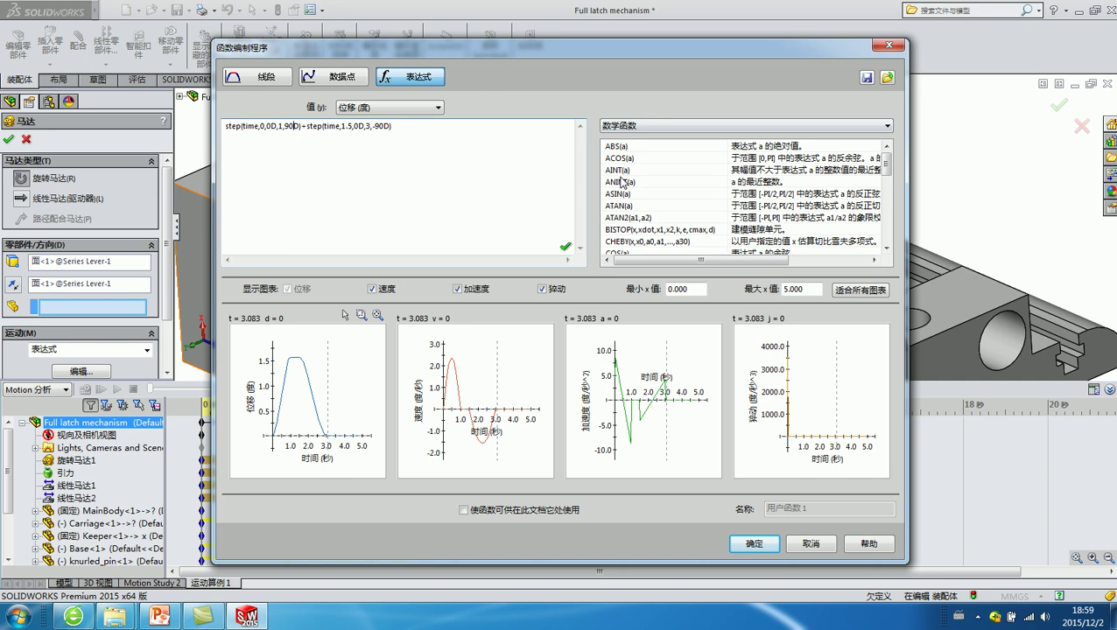
{"action": "left_click", "coordinate": [412, 131]}
Step: Accept the expression, confirm rotary motor 旋转马达2, and calculate the motion study
{"action": "left_click", "coordinate": [757, 546]}
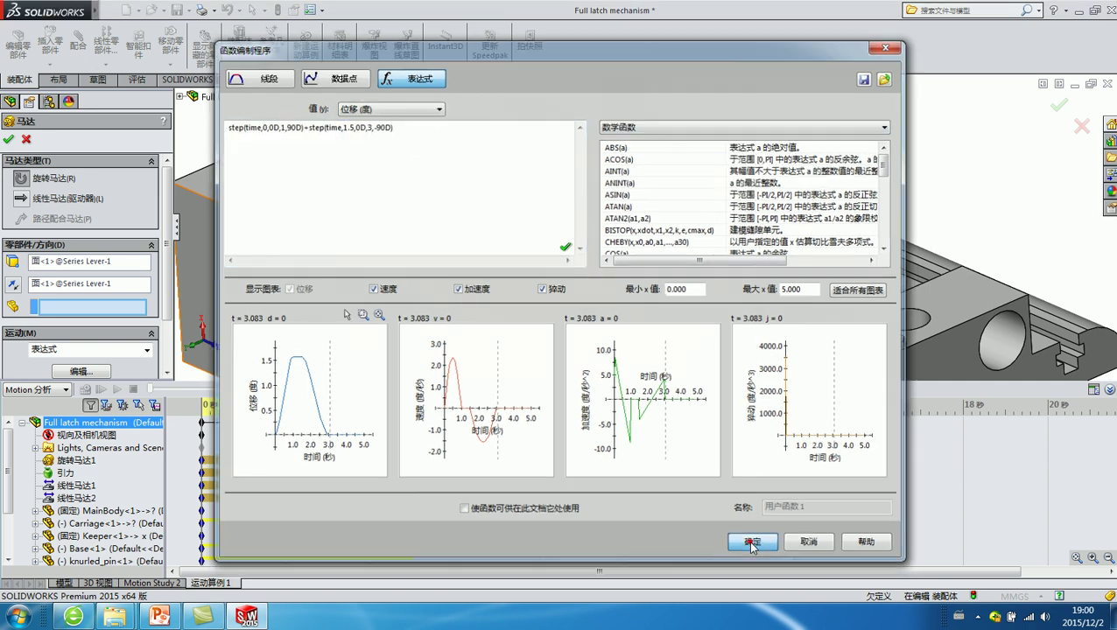
{"action": "left_click", "coordinate": [8, 139]}
{"action": "scroll", "coordinate": [584, 220], "scroll_direction": "down", "scroll_amount": 5}
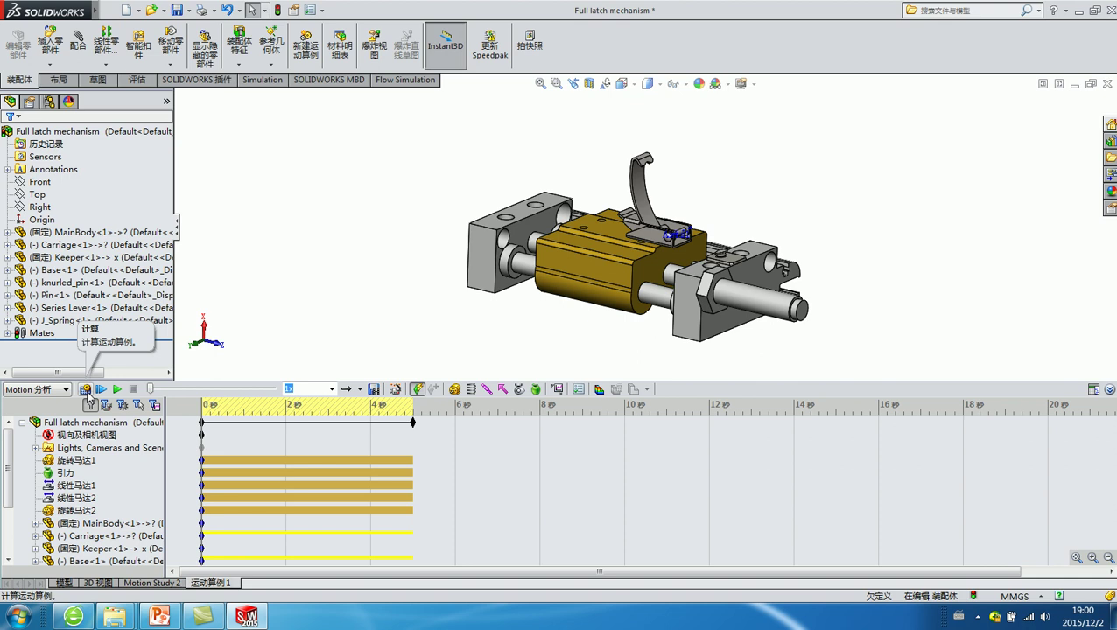
{"action": "left_click", "coordinate": [85, 389]}
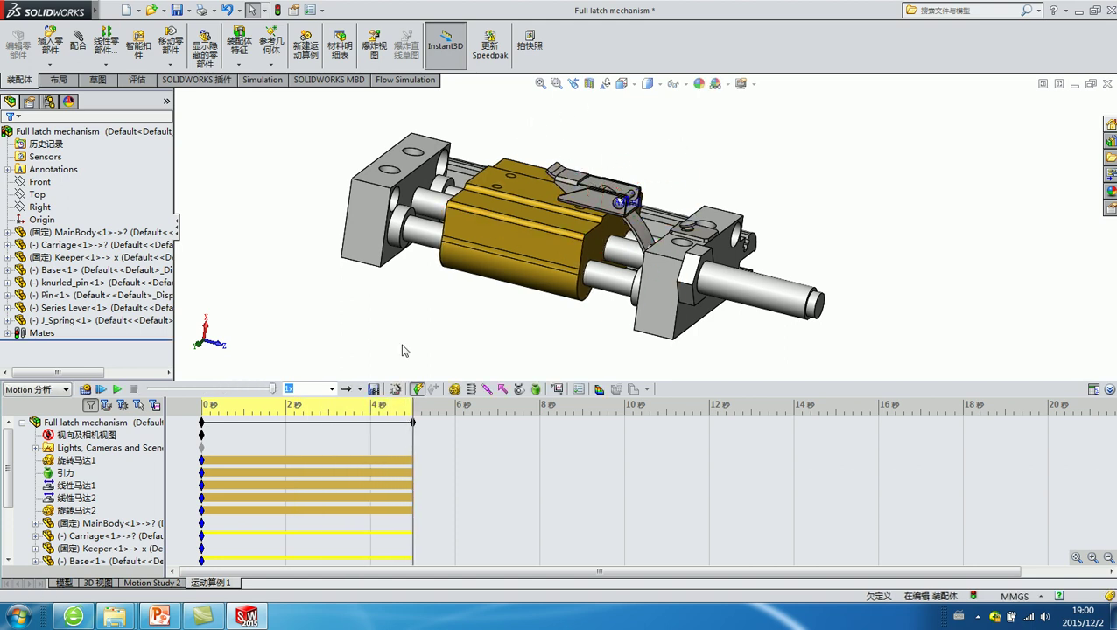
Step: Return the timeline to 0 s and open the Gravity settings
{"action": "left_click_drag", "start_coordinate": [412, 412], "coordinate": [202, 411]}
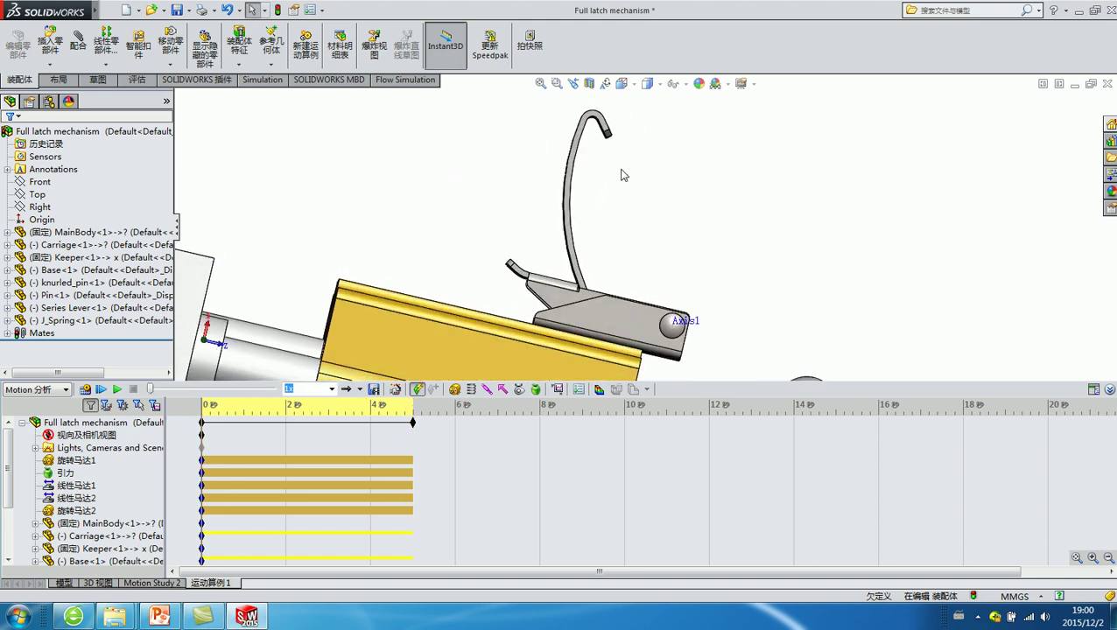
{"action": "left_click", "coordinate": [607, 254]}
{"action": "key", "text": "Escape"}
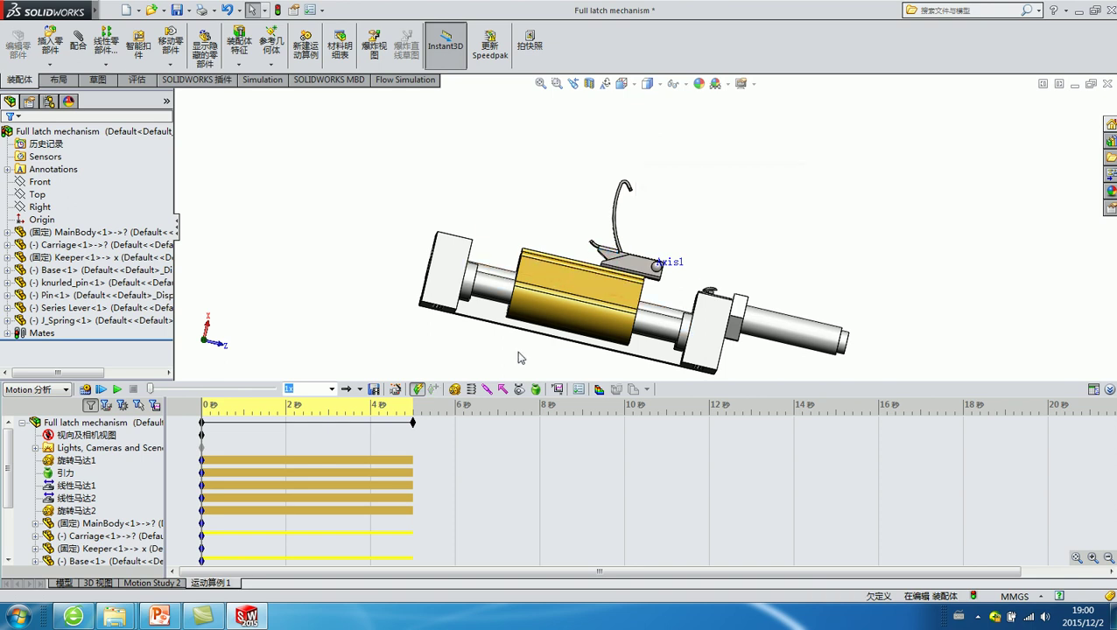
{"action": "left_click", "coordinate": [536, 390]}
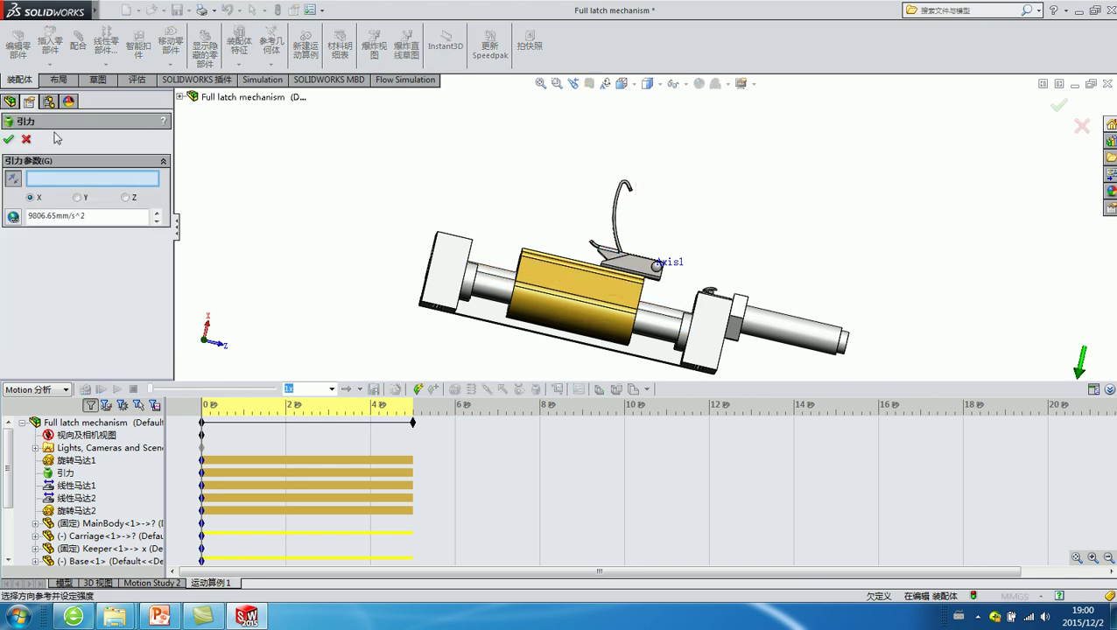
Step: Add gravity and a solid contact between J_Spring and Series Lever, J_Spring set to Steel (Dry)
{"action": "left_click", "coordinate": [21, 140]}
{"action": "left_click", "coordinate": [520, 390]}
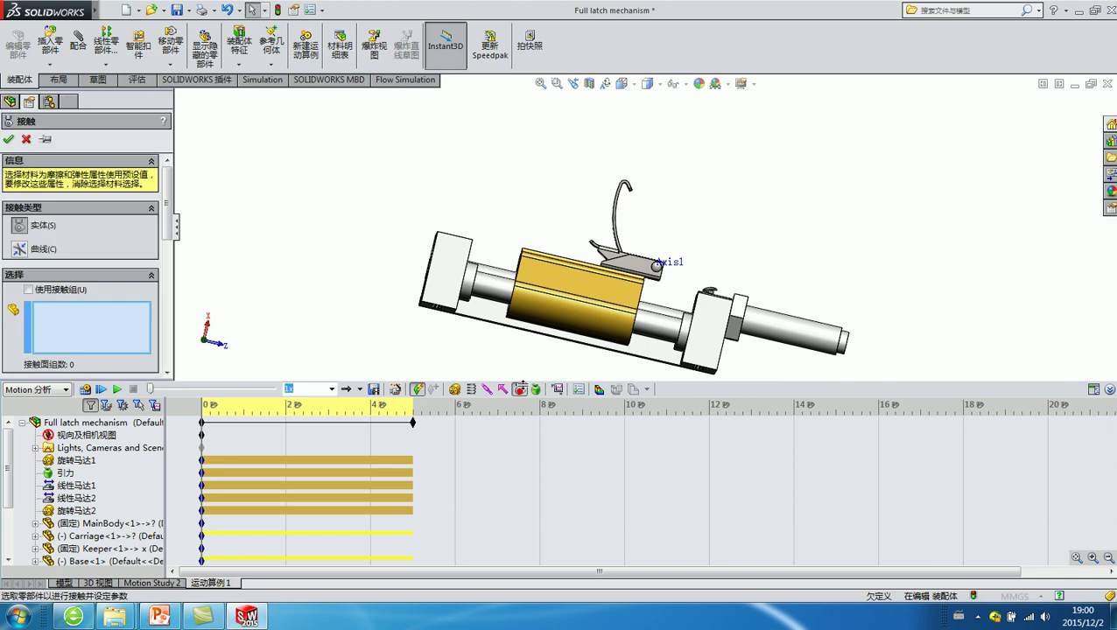
{"action": "scroll", "coordinate": [634, 217], "scroll_direction": "down", "scroll_amount": 3}
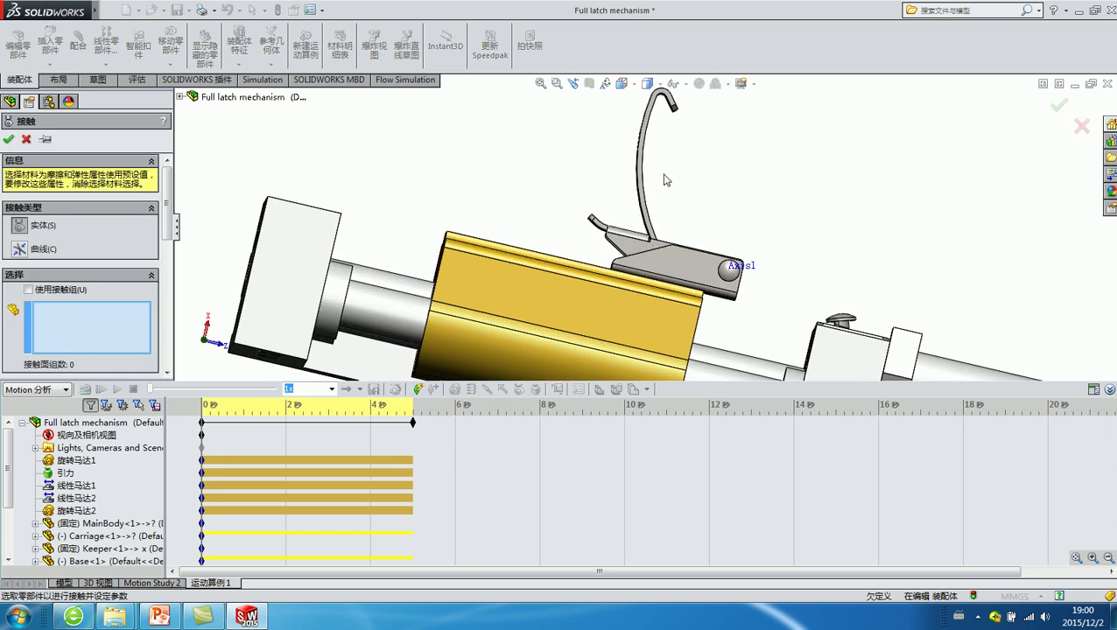
{"action": "scroll", "coordinate": [665, 180], "scroll_direction": "up", "scroll_amount": 3}
{"action": "left_click", "coordinate": [666, 162]}
{"action": "left_click", "coordinate": [641, 254]}
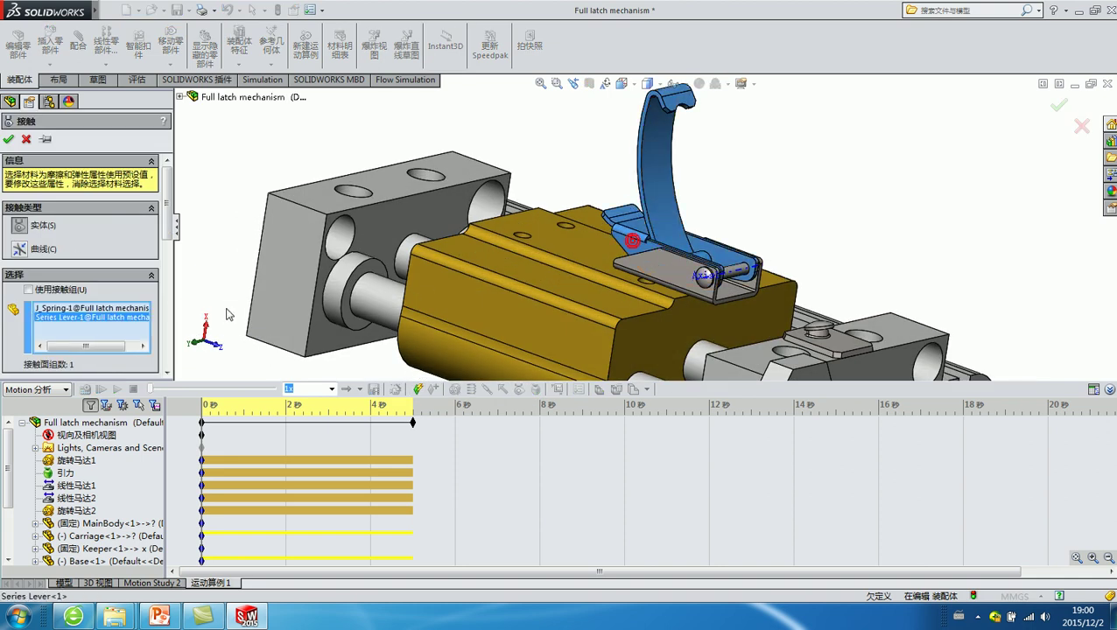
{"action": "scroll", "coordinate": [122, 254], "scroll_direction": "down", "scroll_amount": 3}
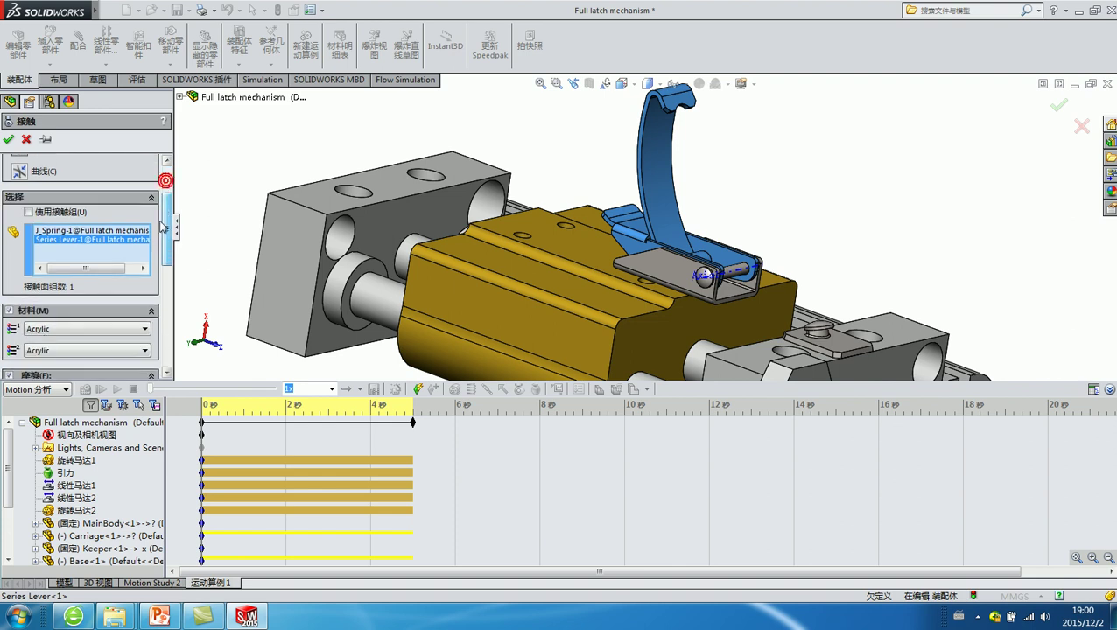
{"action": "left_click", "coordinate": [31, 333]}
{"action": "left_click", "coordinate": [35, 396]}
{"action": "left_click", "coordinate": [53, 347]}
{"action": "left_click", "coordinate": [35, 418]}
{"action": "left_click", "coordinate": [11, 377]}
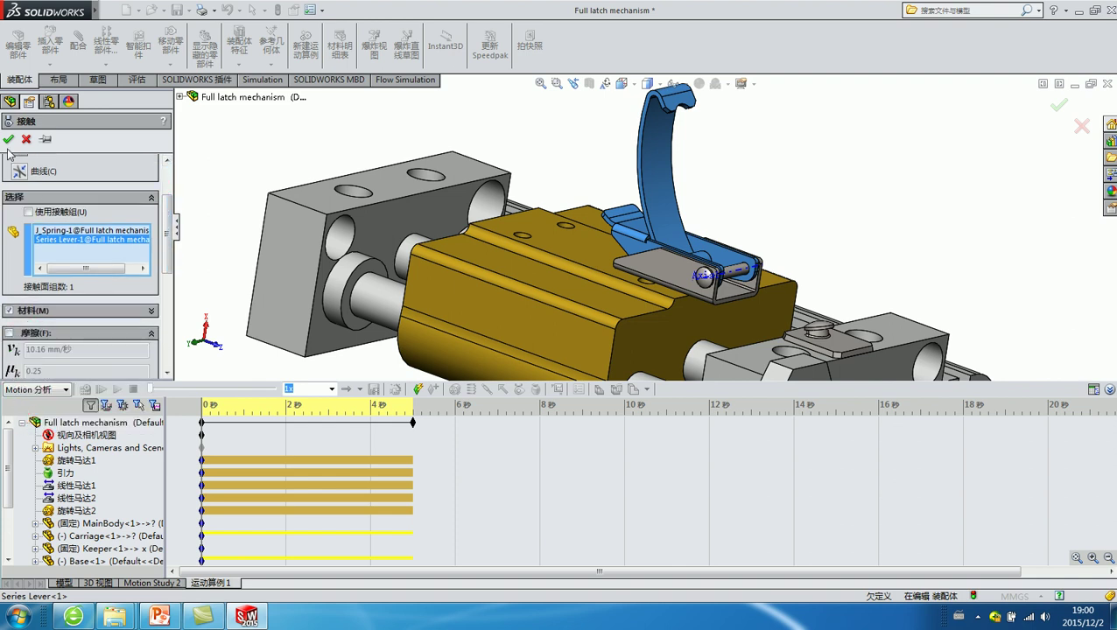
{"action": "left_click", "coordinate": [7, 140]}
{"action": "key", "text": "f"}
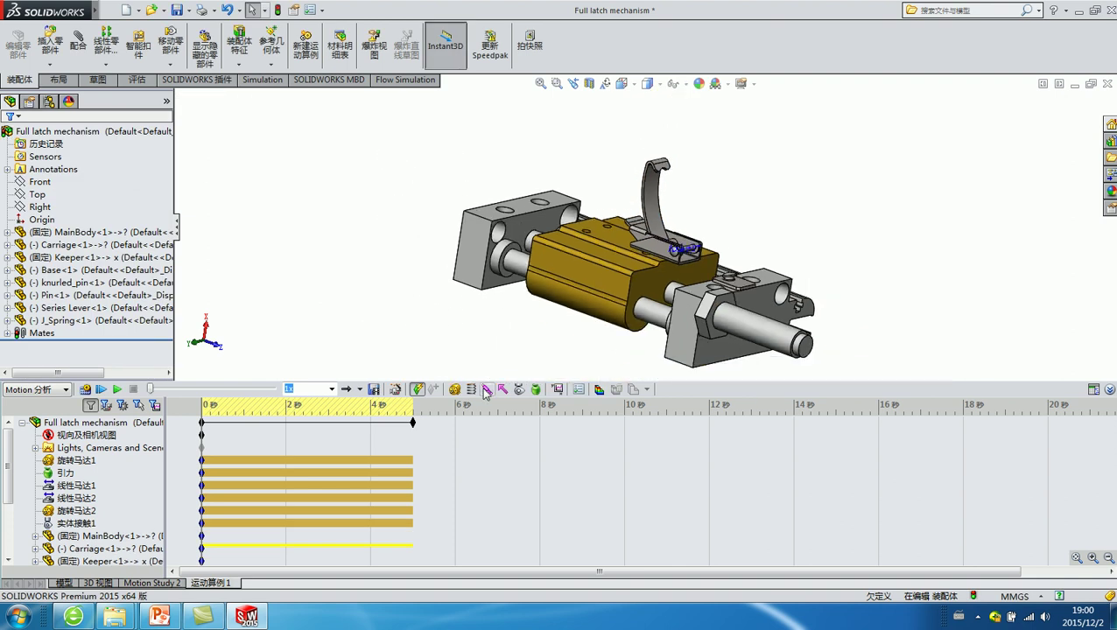
Step: Add a second solid contact between J_Spring and Keeper, both Steel (Dry)
{"action": "left_click", "coordinate": [516, 389]}
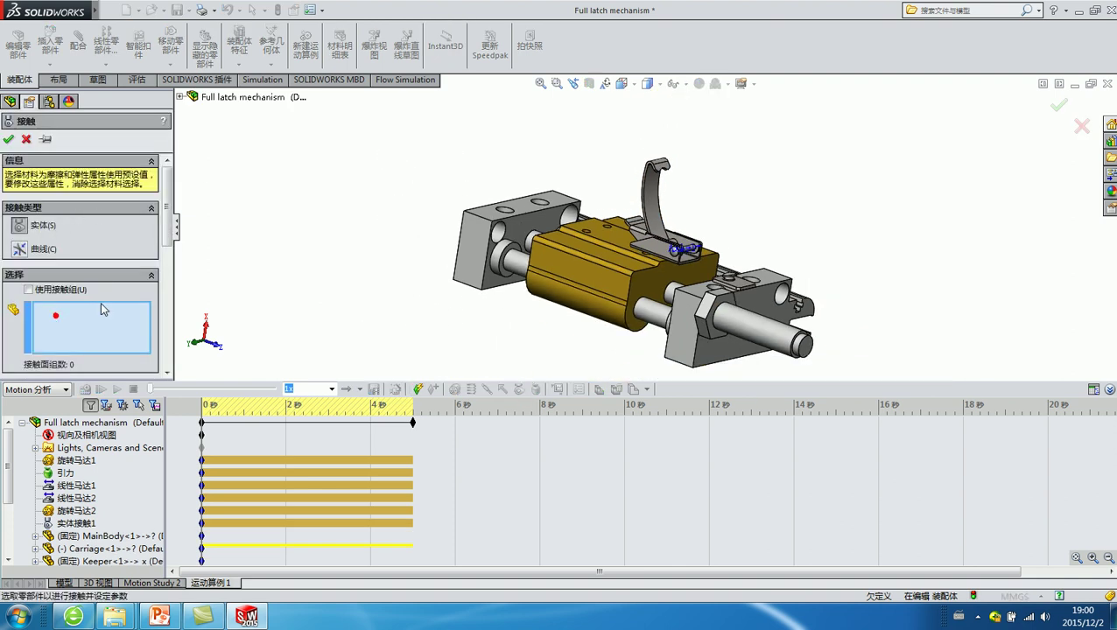
{"action": "scroll", "coordinate": [722, 254], "scroll_direction": "down", "scroll_amount": 3}
{"action": "left_click", "coordinate": [629, 201]}
{"action": "left_click", "coordinate": [739, 301]}
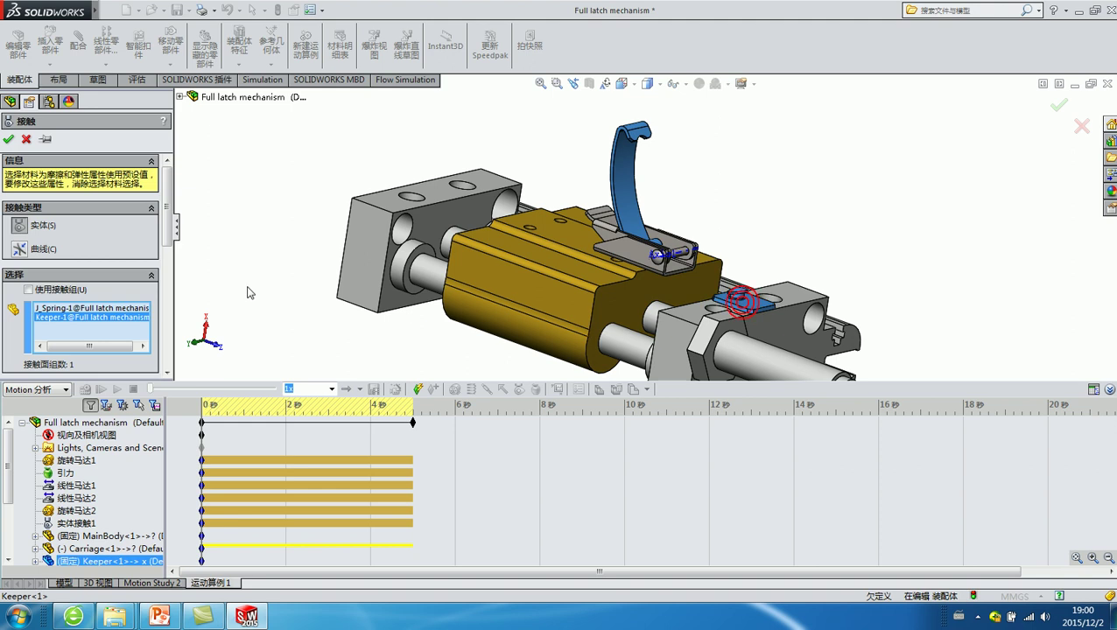
{"action": "scroll", "coordinate": [60, 244], "scroll_direction": "down", "scroll_amount": 2}
{"action": "scroll", "coordinate": [60, 243], "scroll_direction": "down", "scroll_amount": 1}
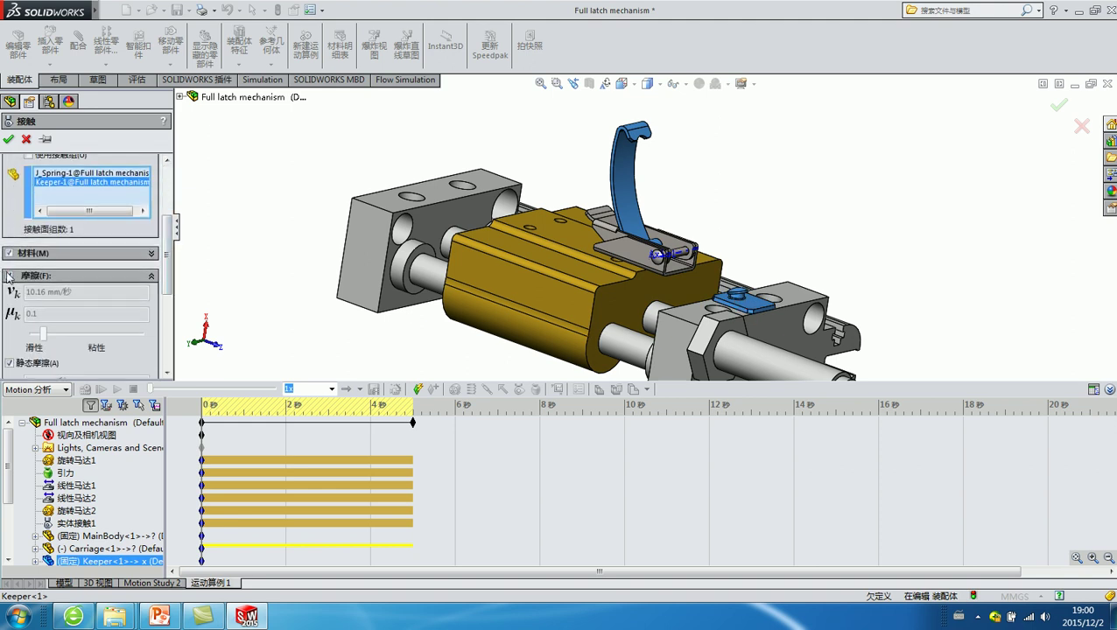
{"action": "left_click", "coordinate": [42, 253]}
{"action": "left_click", "coordinate": [46, 273]}
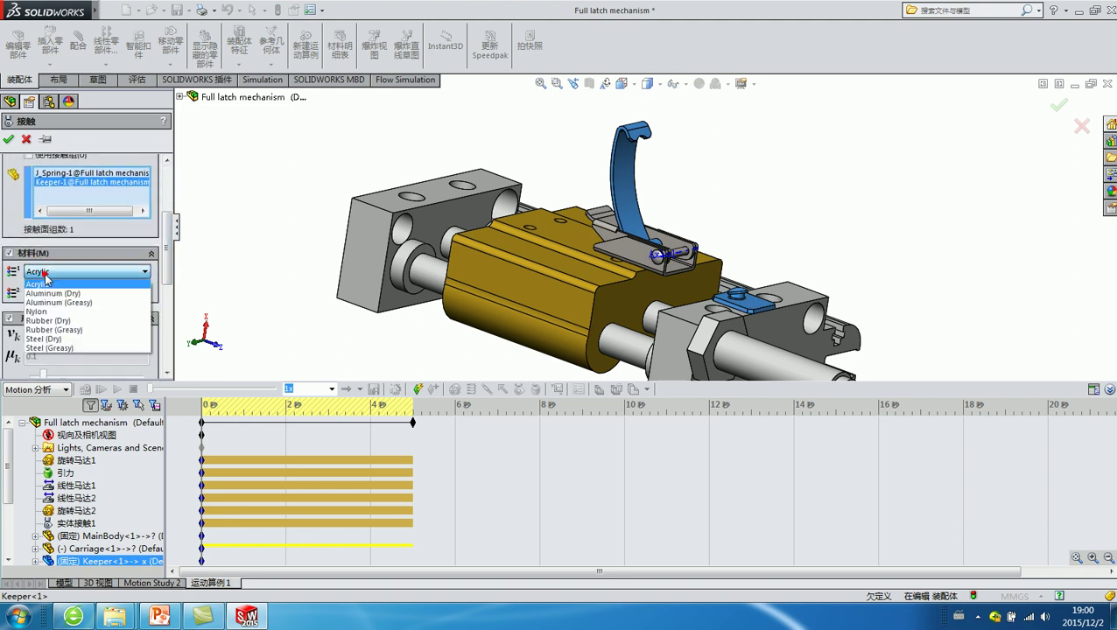
{"action": "left_click", "coordinate": [48, 339]}
{"action": "left_click", "coordinate": [54, 293]}
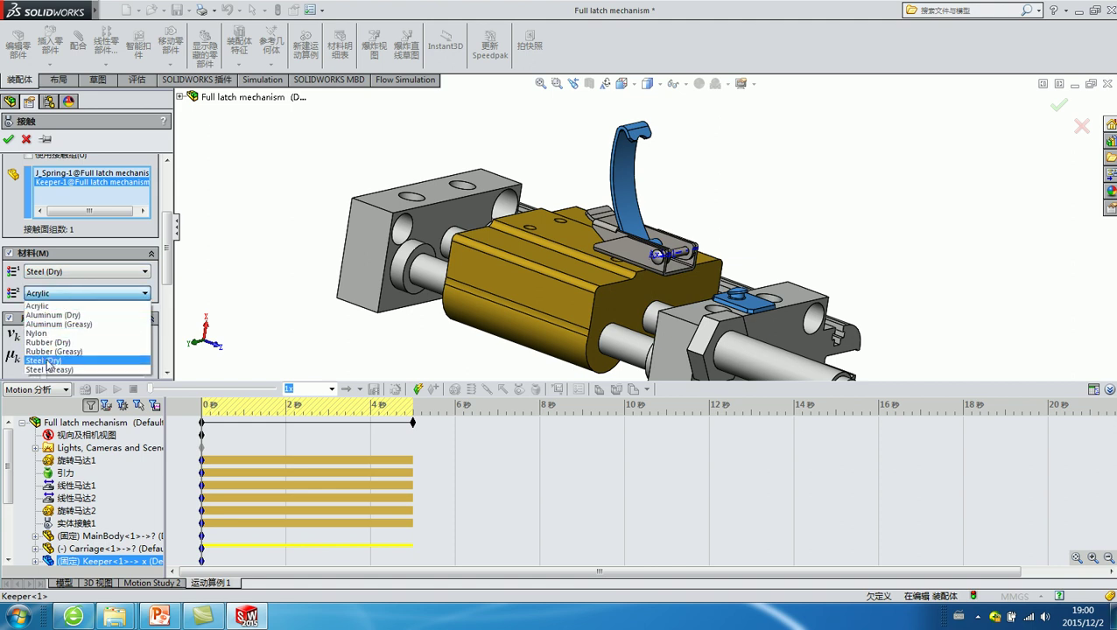
{"action": "left_click", "coordinate": [48, 361]}
{"action": "left_click", "coordinate": [8, 140]}
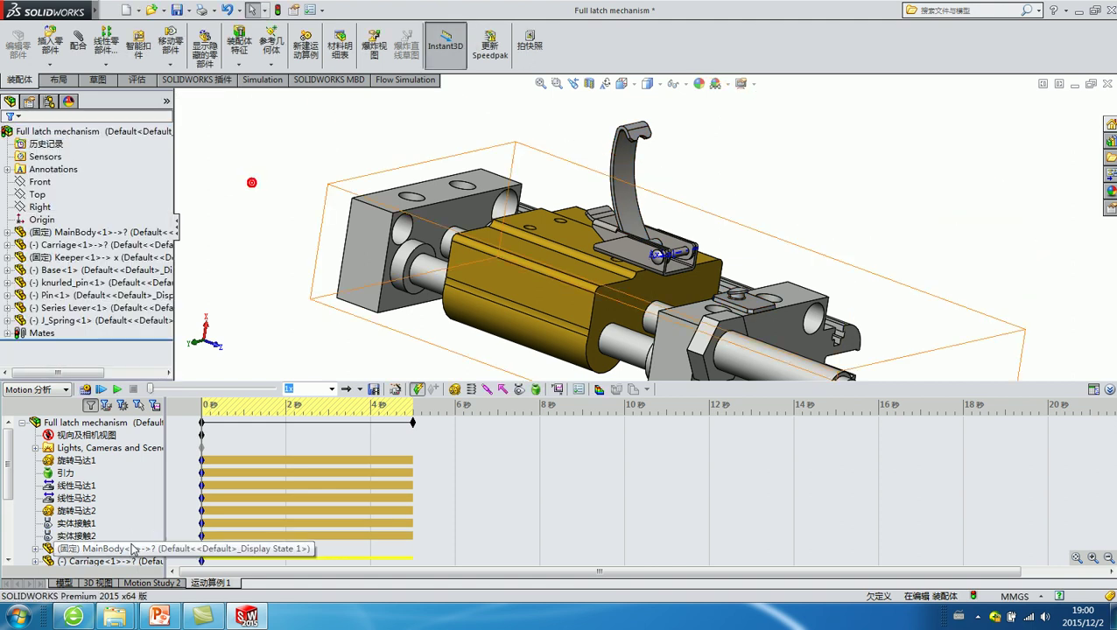
Step: Save the latch assembly, rebuilding it first
{"action": "left_click", "coordinate": [242, 238]}
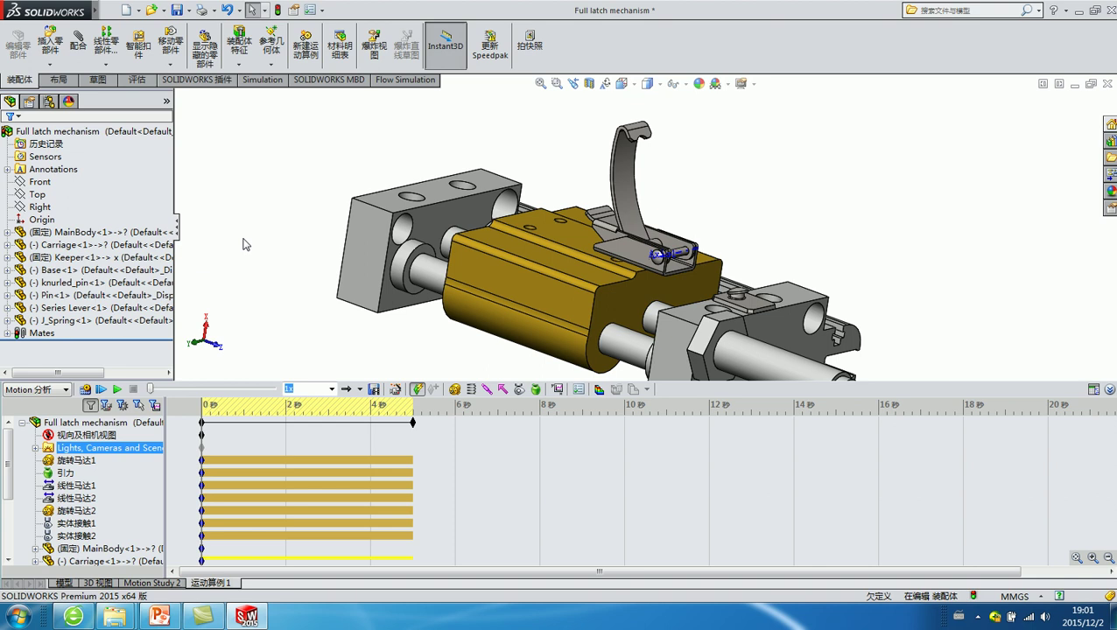
{"action": "left_click", "coordinate": [175, 11]}
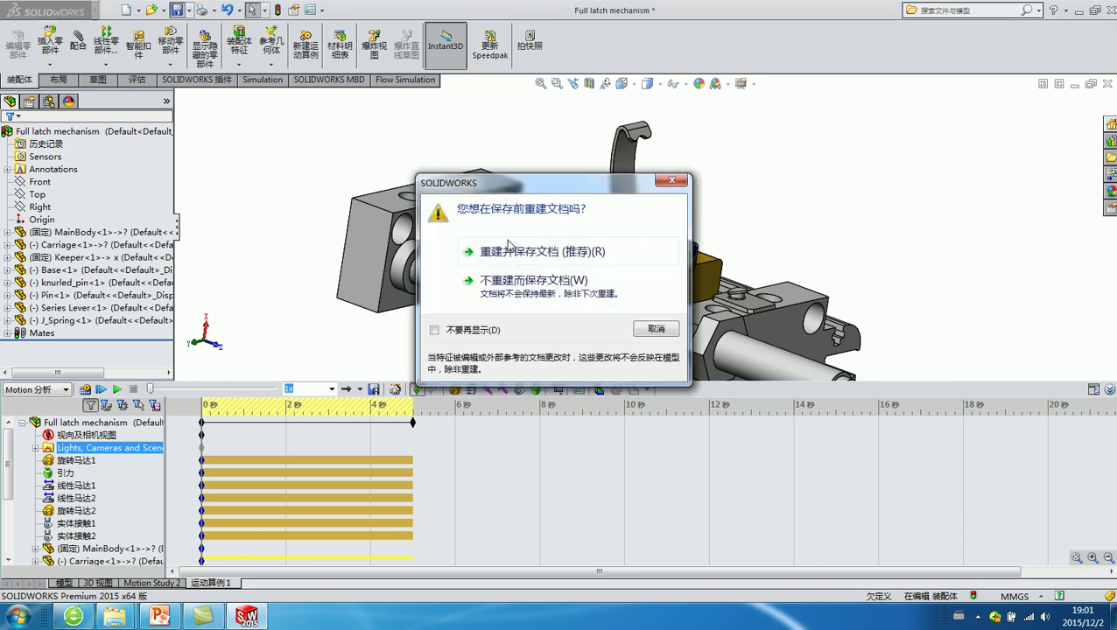
{"action": "left_click", "coordinate": [508, 249]}
Step: Fit the assembly in view and recalculate the motion study
{"action": "mouse_move", "coordinate": [362, 209]}
{"action": "middle_mouse_down"}
{"action": "mouse_move", "coordinate": [348, 173]}
{"action": "mouse_move", "coordinate": [312, 186]}
{"action": "mouse_move", "coordinate": [332, 186]}
{"action": "middle_mouse_up"}
{"action": "scroll", "coordinate": [429, 192], "scroll_direction": "down", "scroll_amount": 5}
{"action": "left_click", "coordinate": [460, 190]}
{"action": "left_click", "coordinate": [408, 181]}
{"action": "middle_click", "coordinate": [428, 173]}
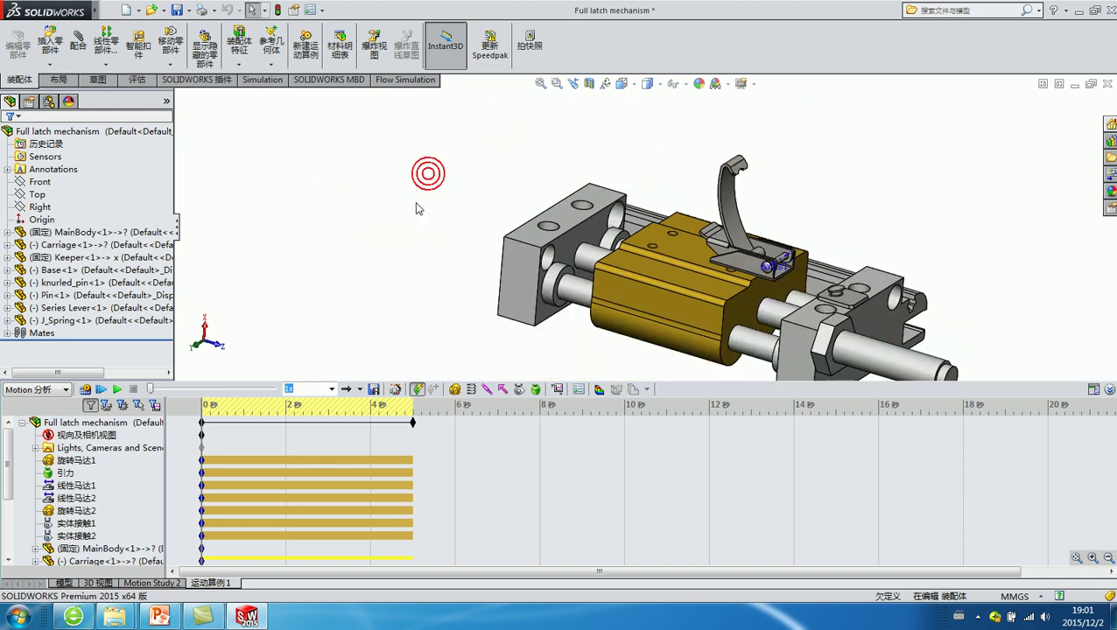
{"action": "left_click", "coordinate": [85, 390]}
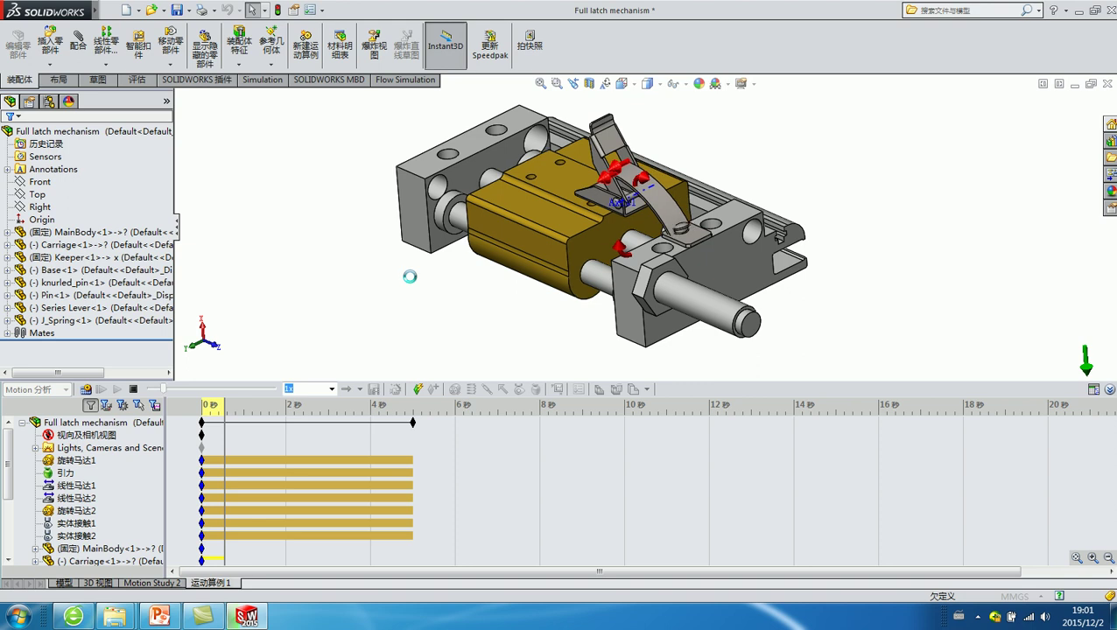
Step: Zoom and orbit around the latch, scrubbing the timeline near 0 s to inspect the spring-keeper contact
{"action": "middle_click_drag", "start_coordinate": [692, 214], "coordinate": [724, 206]}
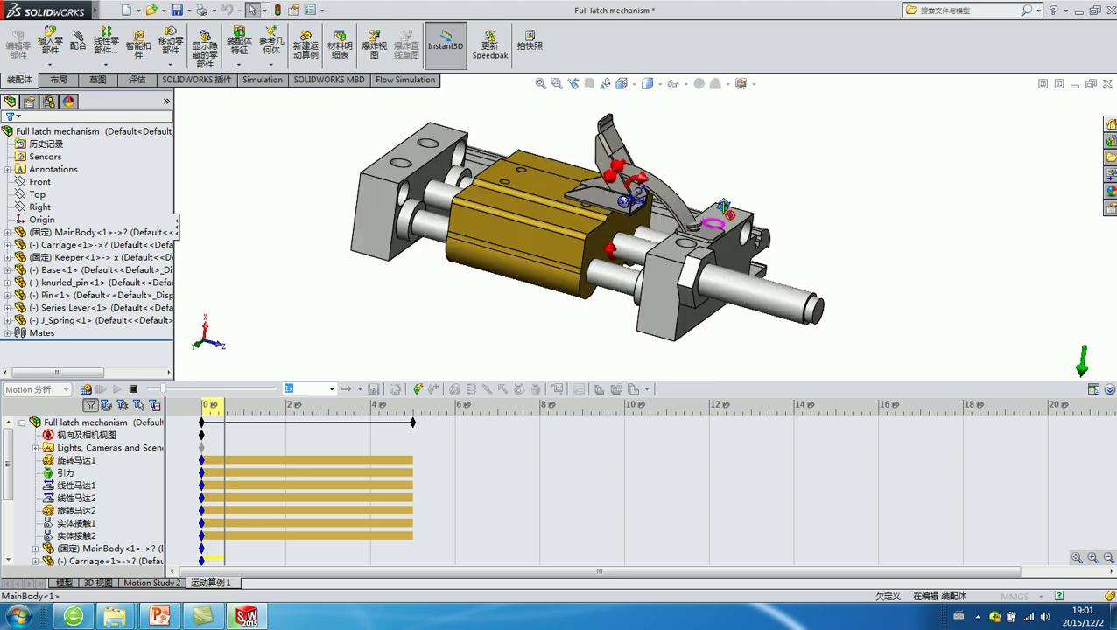
{"action": "scroll", "coordinate": [723, 206], "scroll_direction": "down", "scroll_amount": 2}
{"action": "scroll", "coordinate": [709, 219], "scroll_direction": "down", "scroll_amount": 2}
{"action": "scroll", "coordinate": [696, 232], "scroll_direction": "down", "scroll_amount": 2}
{"action": "scroll", "coordinate": [685, 239], "scroll_direction": "down", "scroll_amount": 2}
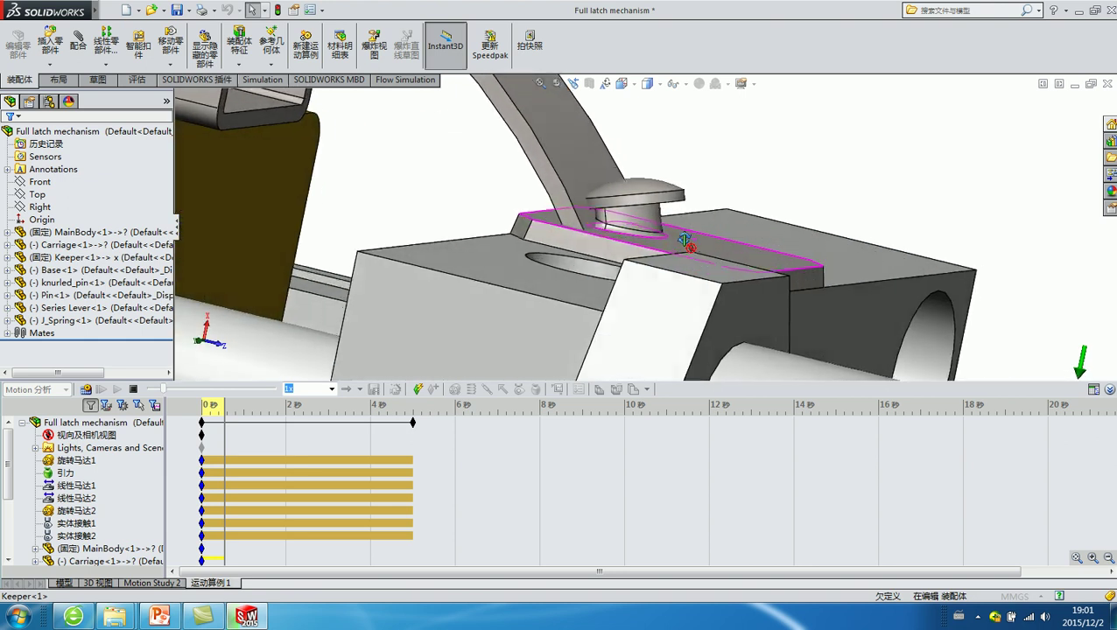
{"action": "scroll", "coordinate": [686, 239], "scroll_direction": "down", "scroll_amount": 1}
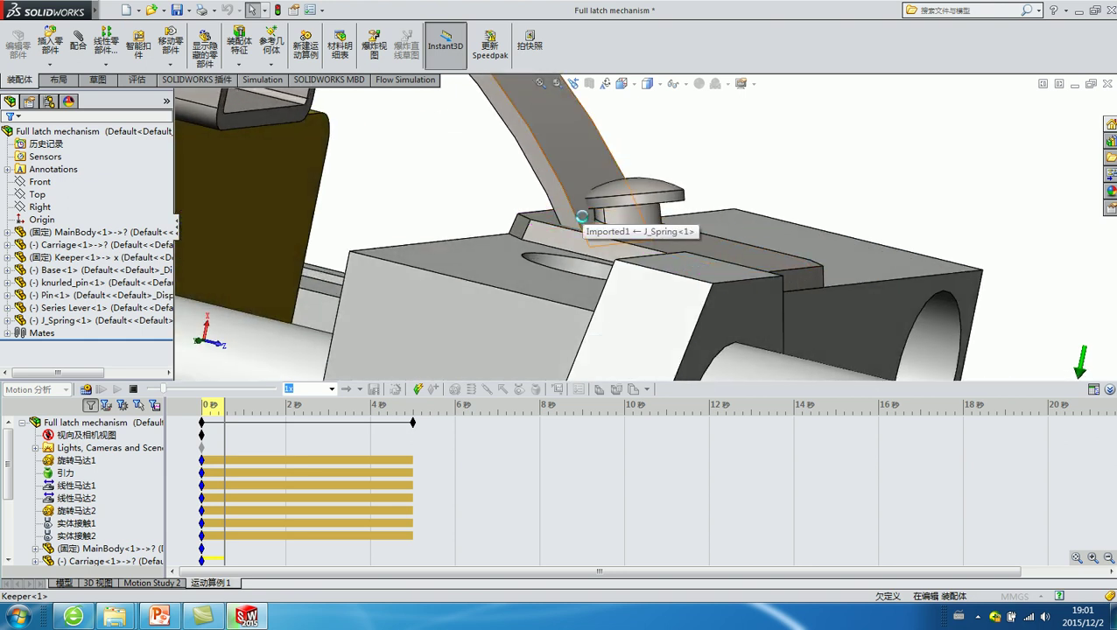
{"action": "scroll", "coordinate": [582, 201], "scroll_direction": "up", "scroll_amount": 2}
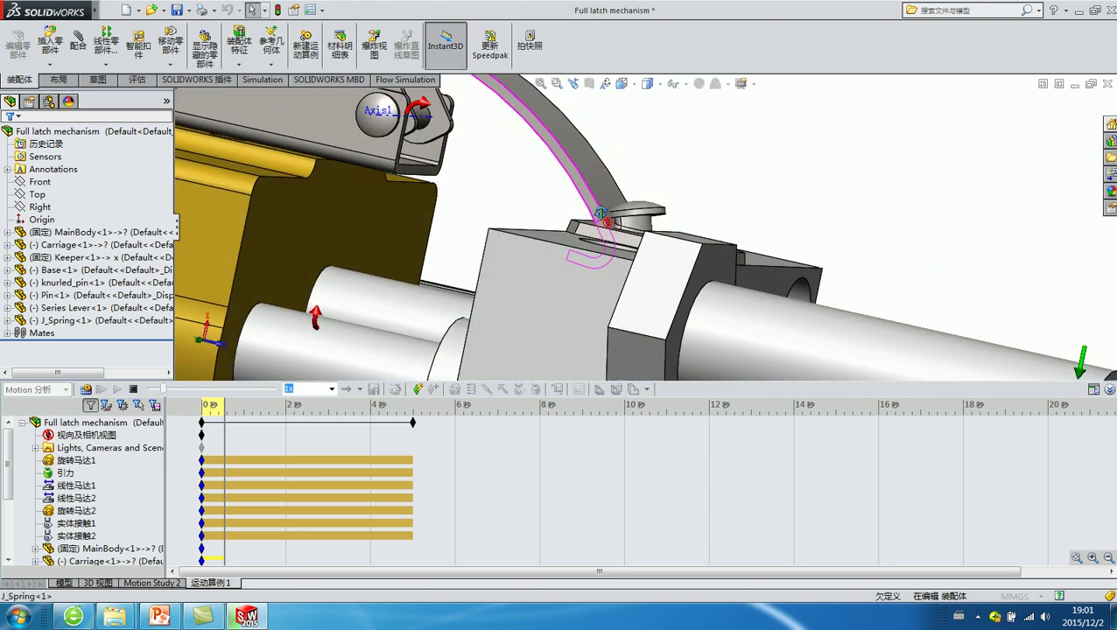
{"action": "scroll", "coordinate": [587, 232], "scroll_direction": "up", "scroll_amount": 2}
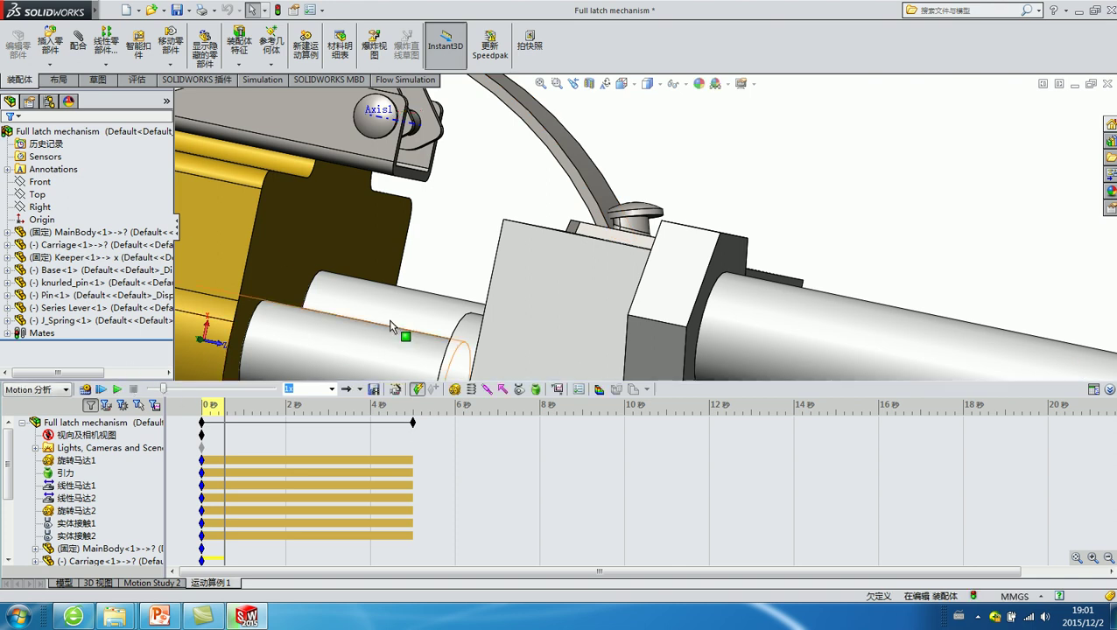
{"action": "scroll", "coordinate": [437, 280], "scroll_direction": "up", "scroll_amount": 3}
{"action": "left_click", "coordinate": [213, 408]}
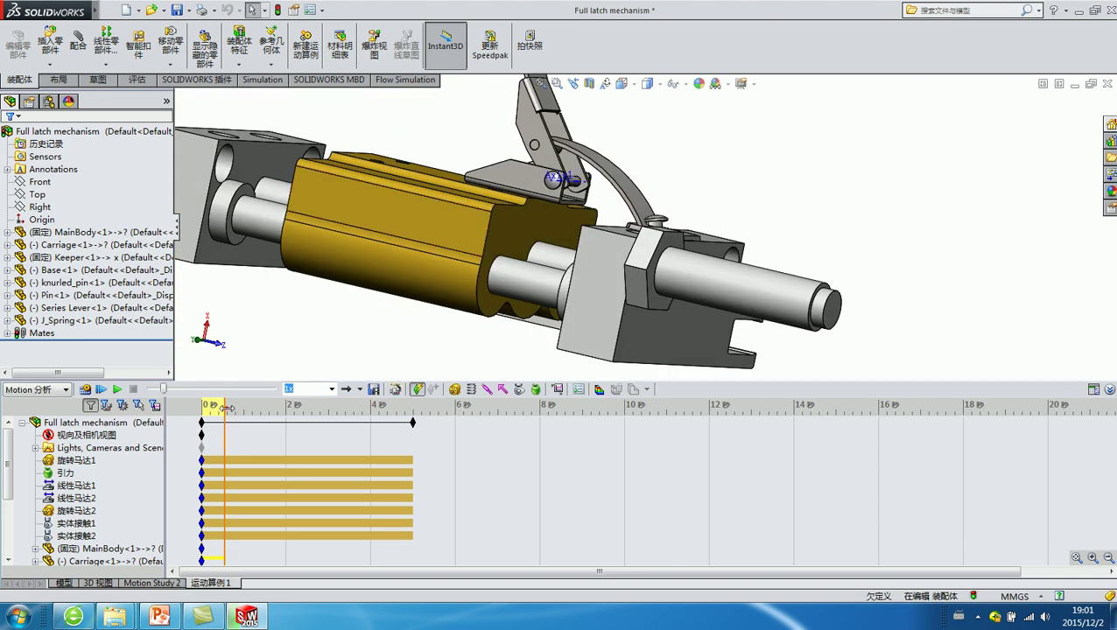
{"action": "scroll", "coordinate": [583, 208], "scroll_direction": "down", "scroll_amount": 4}
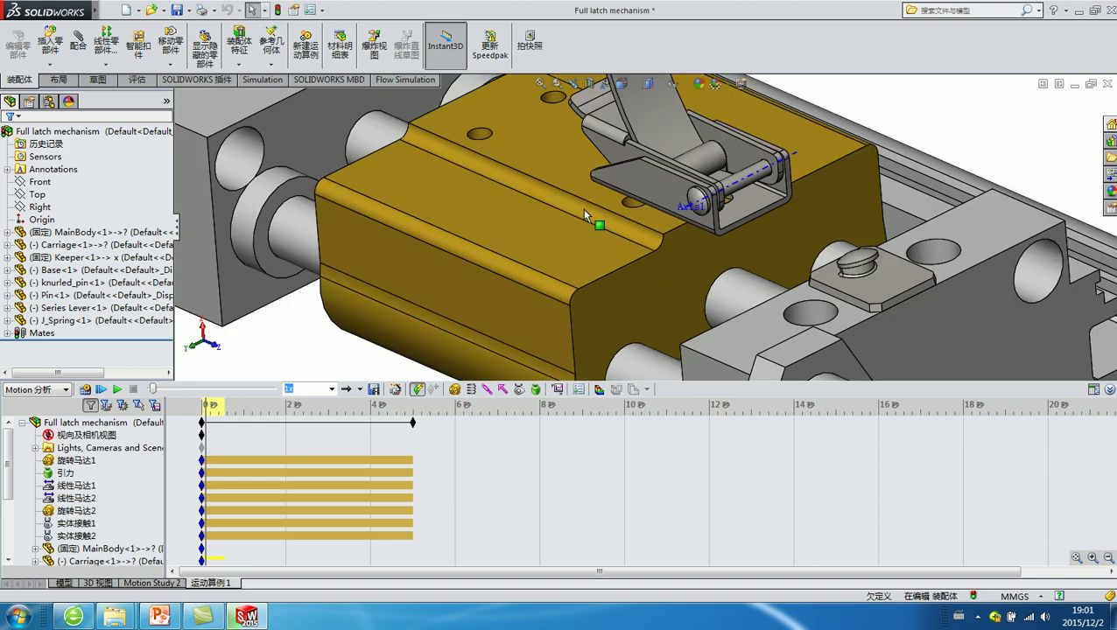
{"action": "scroll", "coordinate": [661, 156], "scroll_direction": "down", "scroll_amount": 2}
{"action": "scroll", "coordinate": [662, 162], "scroll_direction": "down", "scroll_amount": 1}
{"action": "scroll", "coordinate": [662, 166], "scroll_direction": "down", "scroll_amount": 2}
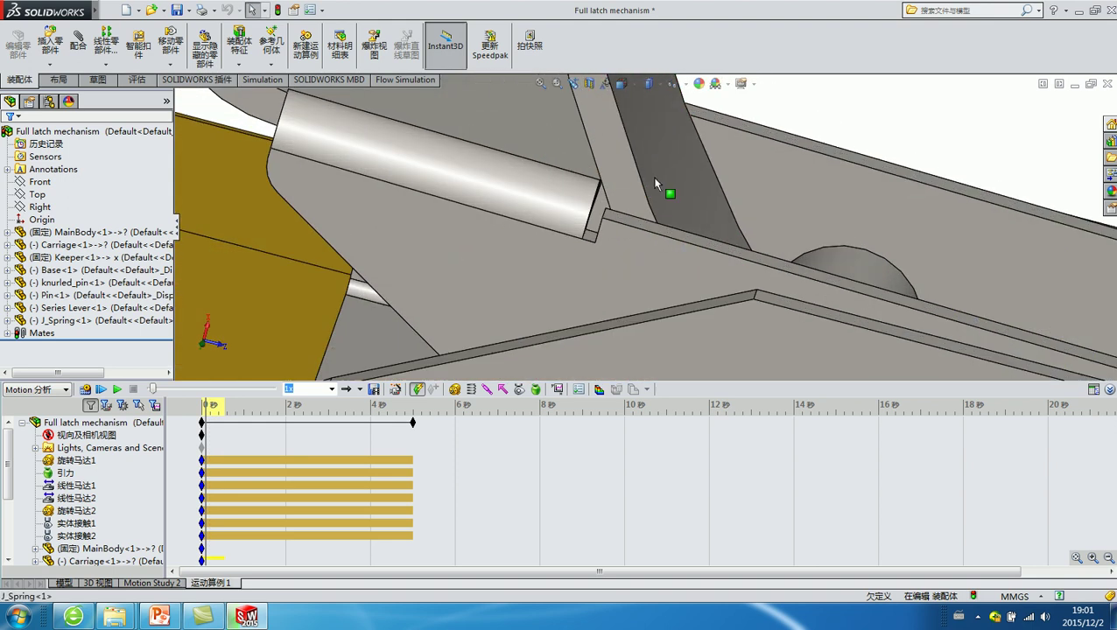
{"action": "scroll", "coordinate": [662, 170], "scroll_direction": "down", "scroll_amount": 1}
{"action": "scroll", "coordinate": [644, 184], "scroll_direction": "down", "scroll_amount": 2}
{"action": "scroll", "coordinate": [617, 187], "scroll_direction": "down", "scroll_amount": 2}
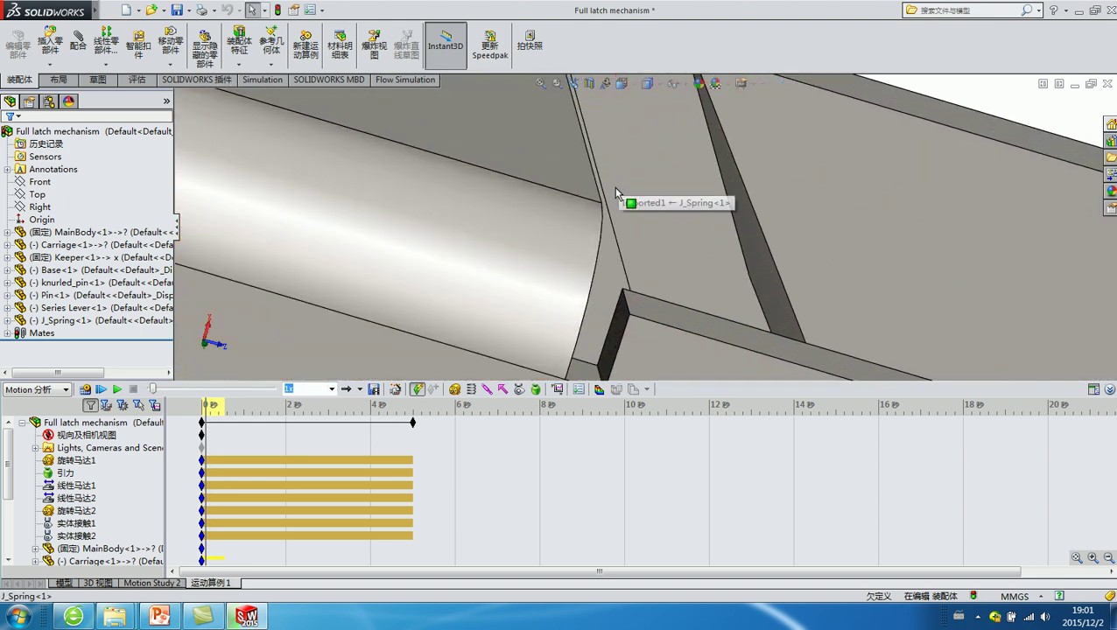
{"action": "scroll", "coordinate": [690, 296], "scroll_direction": "up", "scroll_amount": 2}
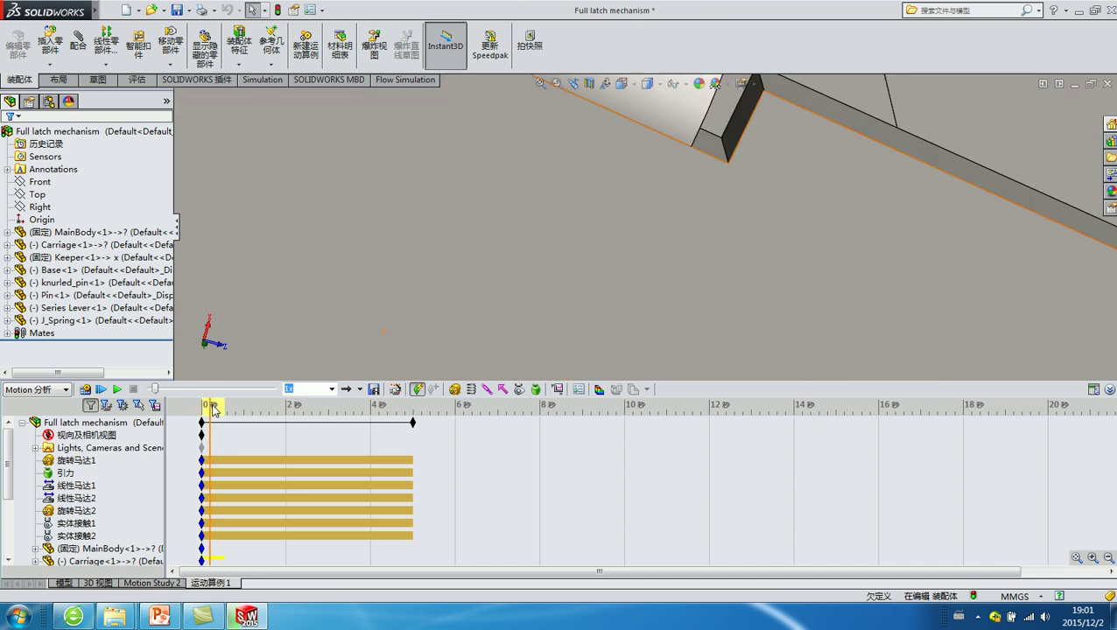
{"action": "scroll", "coordinate": [690, 296], "scroll_direction": "up", "scroll_amount": 2}
{"action": "scroll", "coordinate": [691, 296], "scroll_direction": "up", "scroll_amount": 2}
{"action": "scroll", "coordinate": [711, 267], "scroll_direction": "down", "scroll_amount": 2}
{"action": "scroll", "coordinate": [613, 227], "scroll_direction": "down", "scroll_amount": 2}
{"action": "scroll", "coordinate": [594, 201], "scroll_direction": "down", "scroll_amount": 1}
{"action": "scroll", "coordinate": [594, 196], "scroll_direction": "up", "scroll_amount": 3}
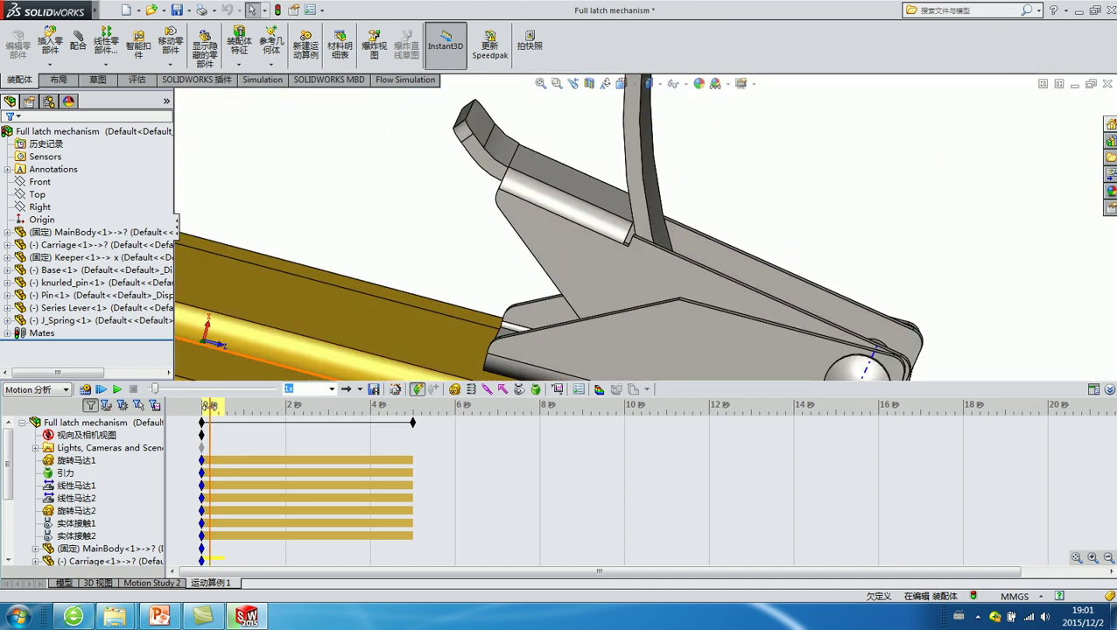
{"action": "left_click", "coordinate": [212, 407]}
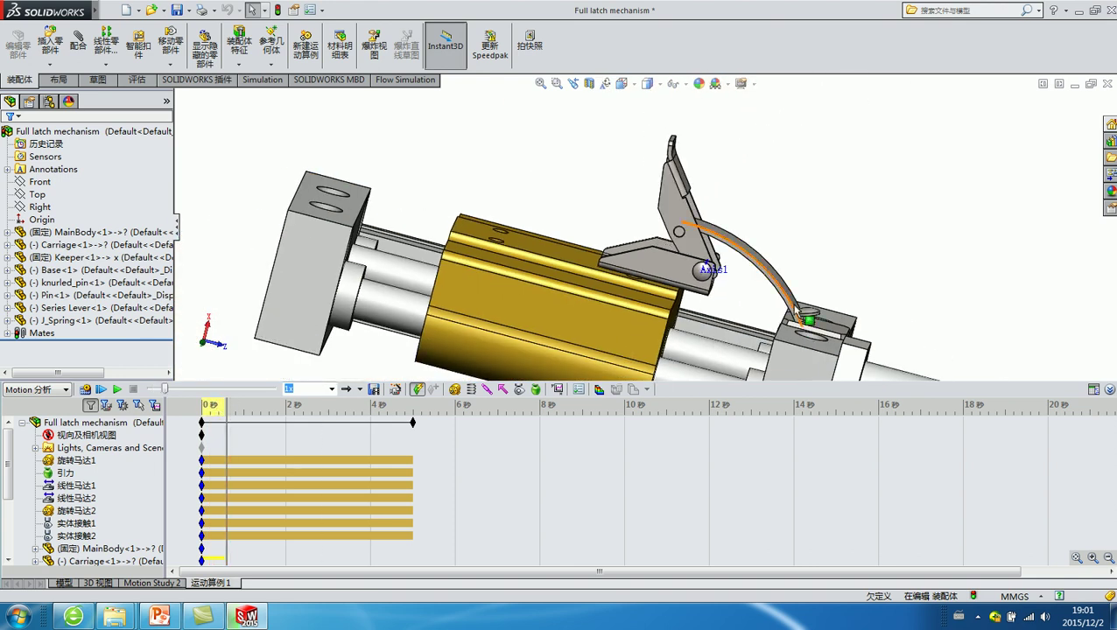
{"action": "scroll", "coordinate": [845, 307], "scroll_direction": "down", "scroll_amount": 5}
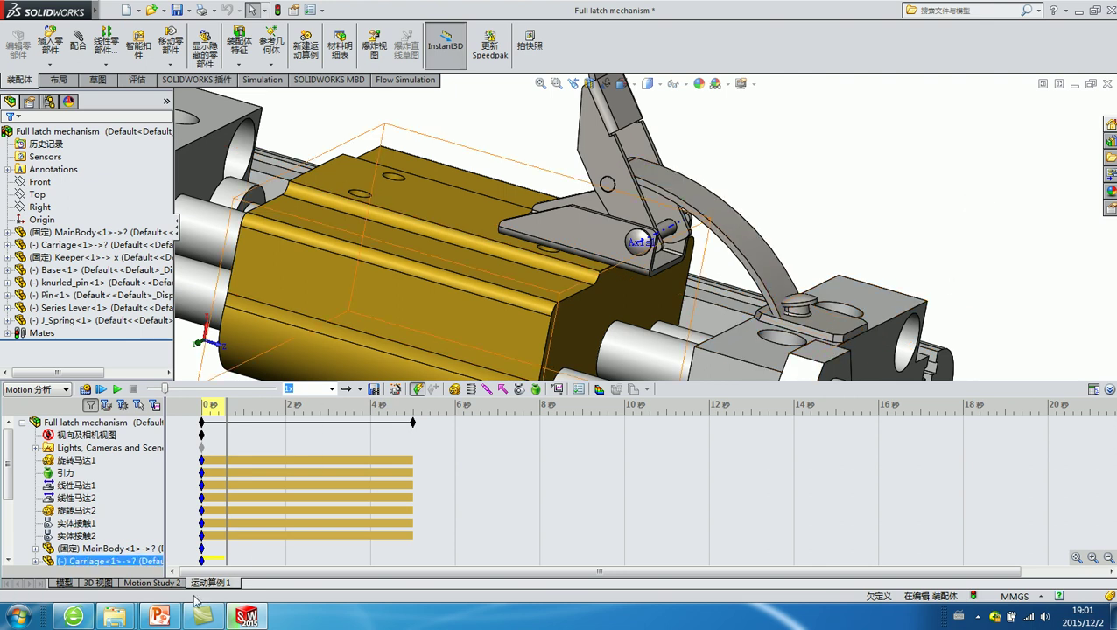
Step: Insert a new blank slide 13 after slide 12 and delete its title placeholder
{"action": "left_click", "coordinate": [159, 616]}
{"action": "left_click_drag", "start_coordinate": [147, 316], "coordinate": [98, 325]}
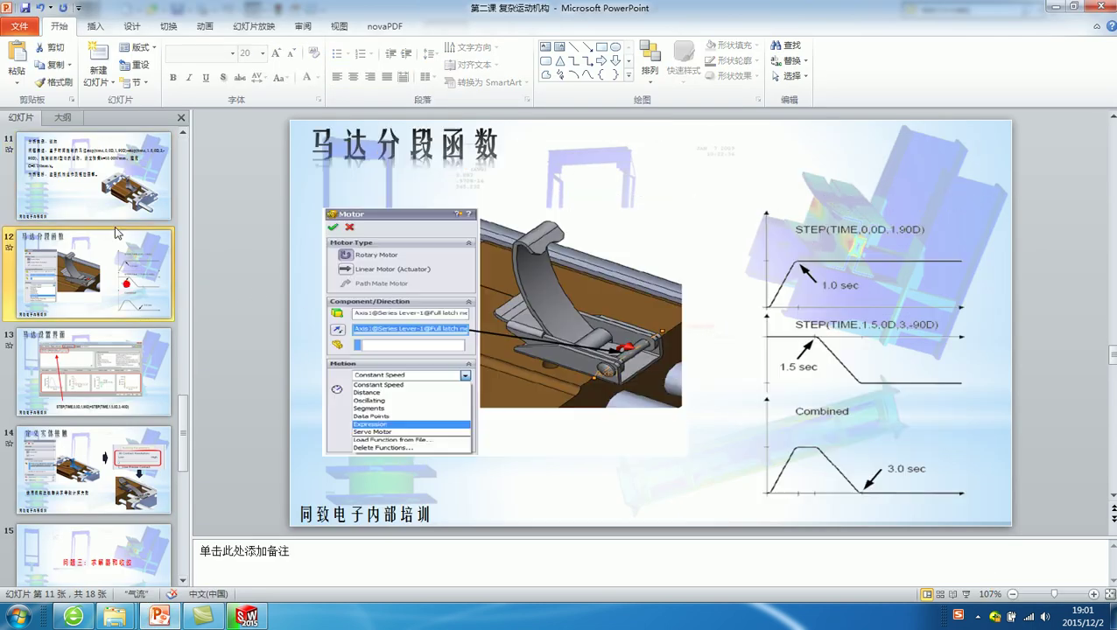
{"action": "right_click", "coordinate": [98, 325]}
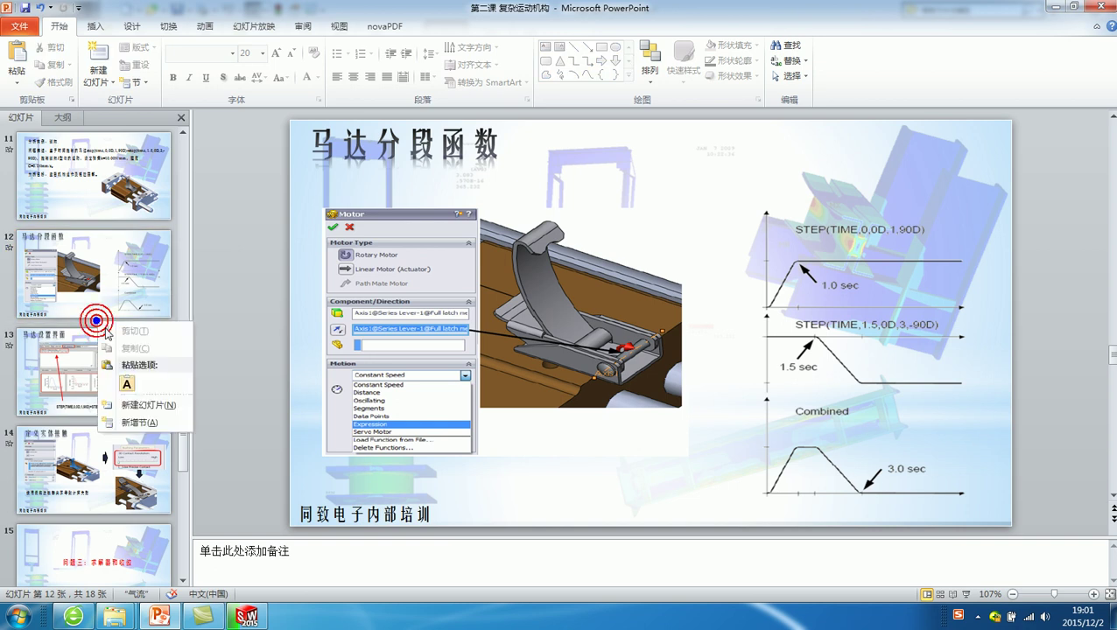
{"action": "left_click", "coordinate": [132, 406]}
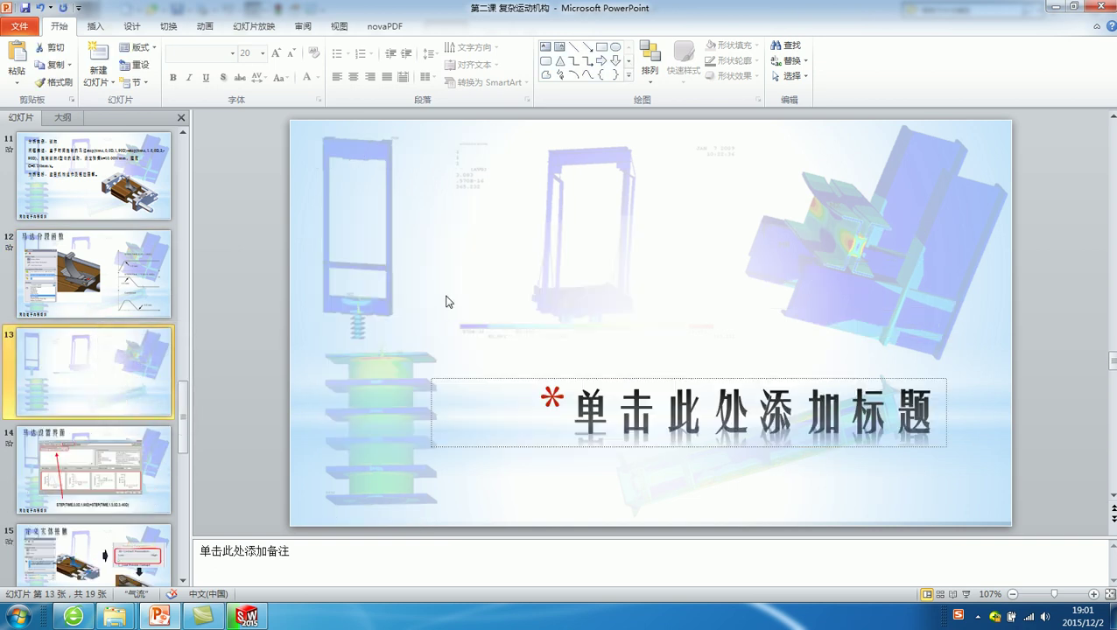
{"action": "left_click", "coordinate": [516, 380]}
{"action": "key", "text": "Delete"}
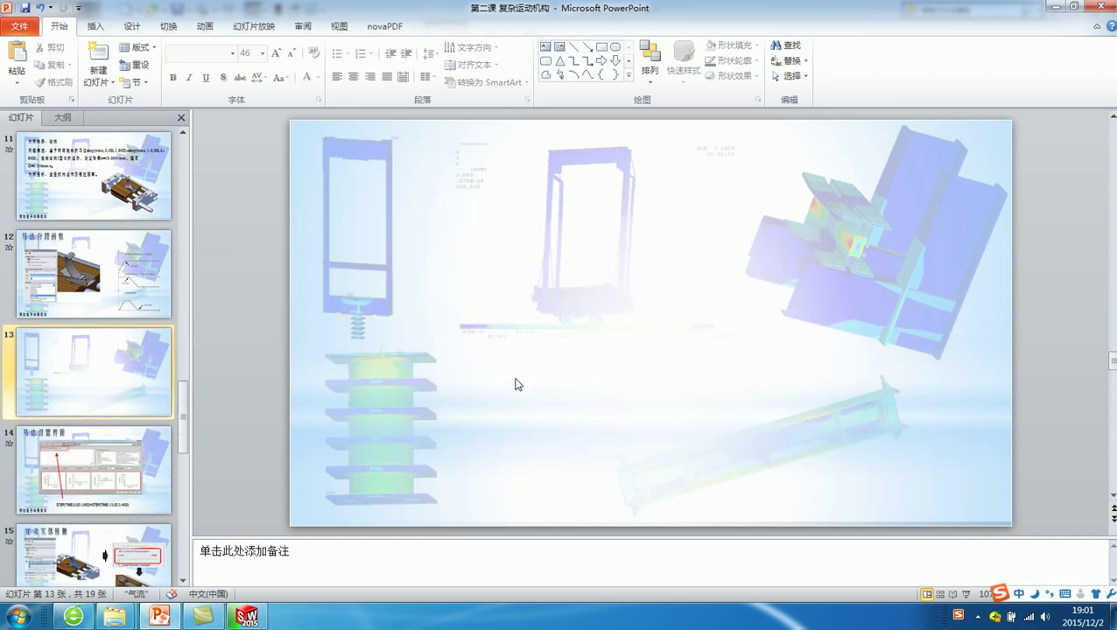
Step: In the slide show, ink a red line, curve, arrow and the values 0.15 and 0.8 with the pen
{"action": "left_click", "coordinate": [965, 596]}
{"action": "right_click", "coordinate": [407, 195]}
{"action": "mouse_move", "coordinate": [455, 333]}
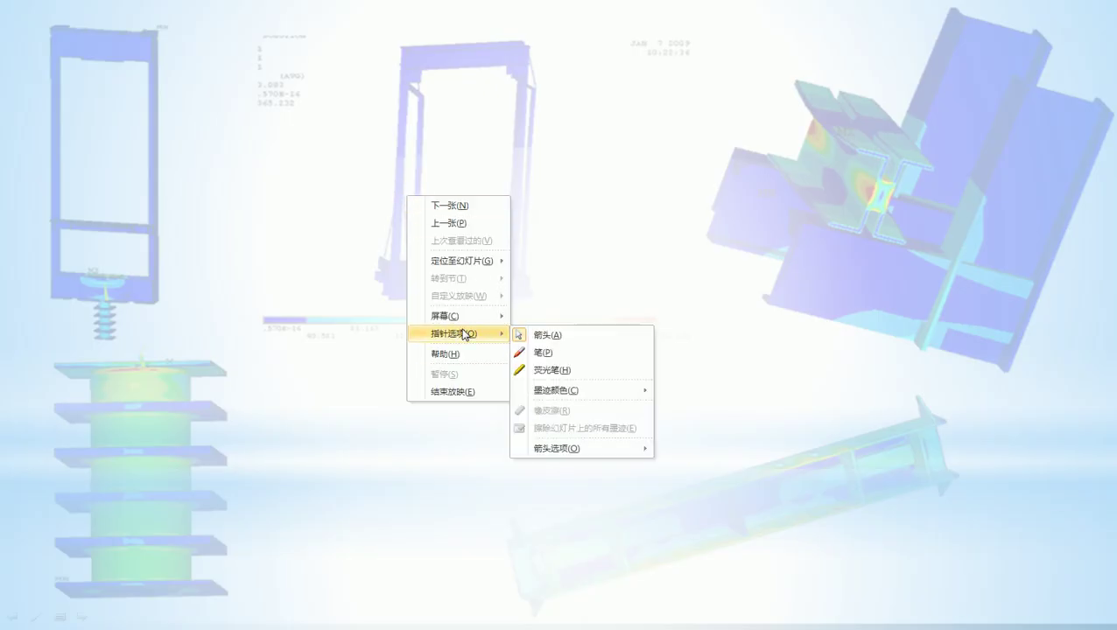
{"action": "left_click", "coordinate": [533, 350]}
{"action": "left_click_drag", "start_coordinate": [380, 275], "coordinate": [715, 282]}
{"action": "left_click_drag", "start_coordinate": [206, 255], "coordinate": [365, 147]}
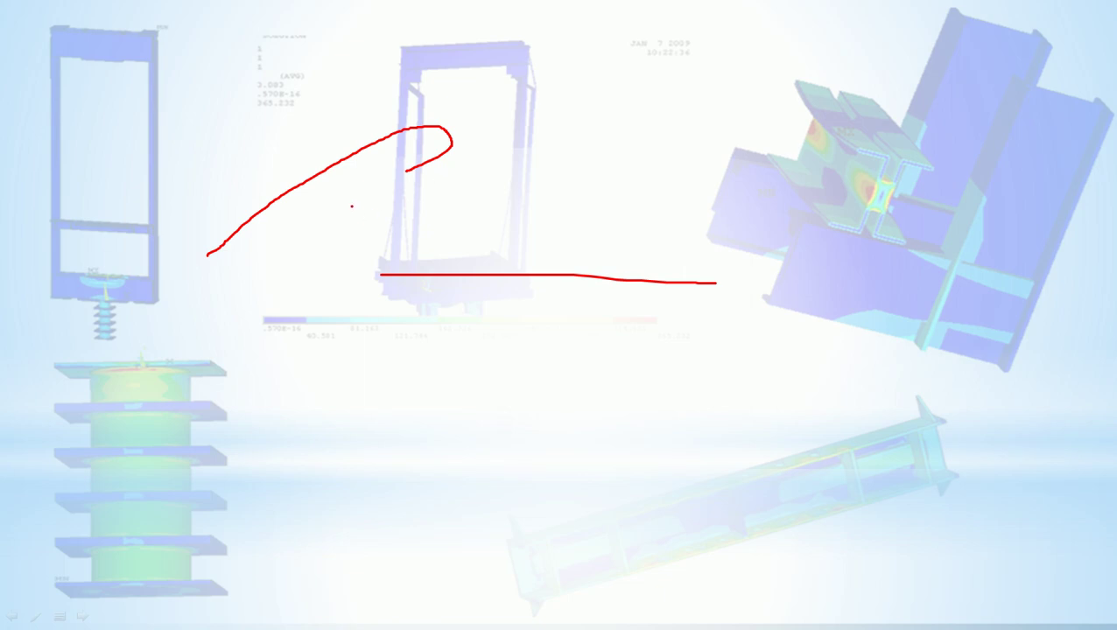
{"action": "mouse_move", "coordinate": [360, 179]}
{"action": "left_mouse_down"}
{"action": "mouse_move", "coordinate": [361, 245]}
{"action": "mouse_move", "coordinate": [379, 227]}
{"action": "left_mouse_up"}
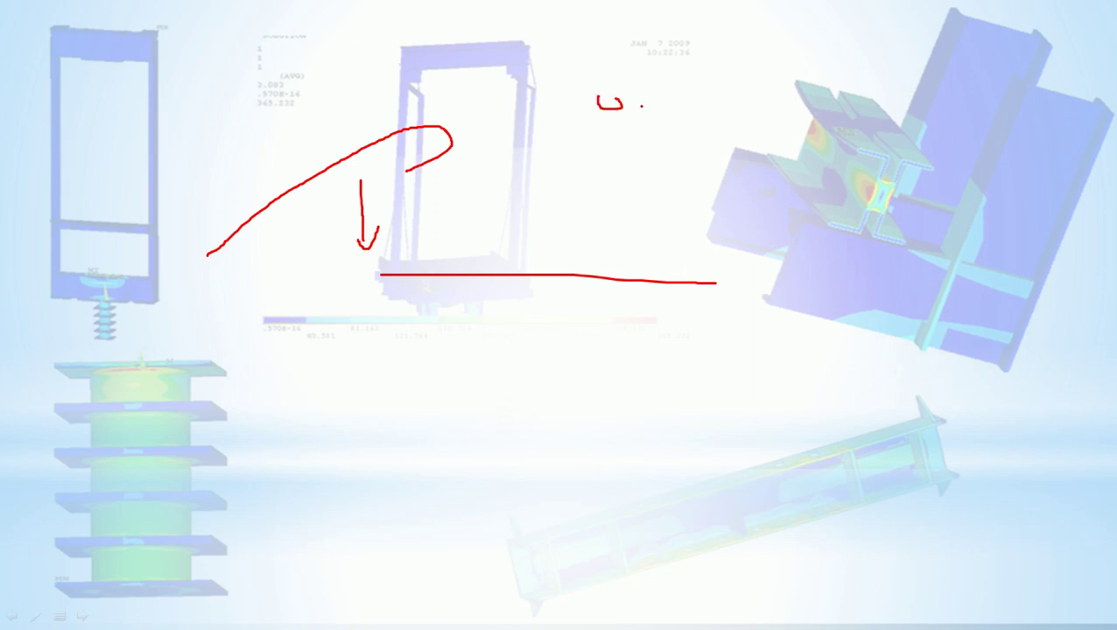
{"action": "left_click_drag", "start_coordinate": [725, 85], "coordinate": [725, 125]}
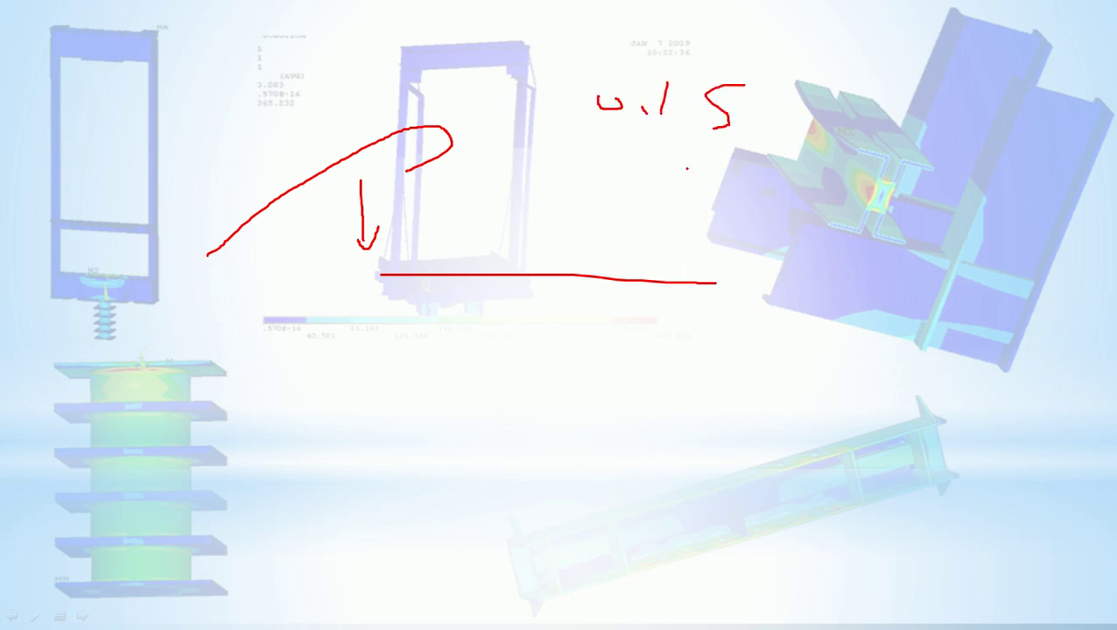
{"action": "left_click_drag", "start_coordinate": [595, 143], "coordinate": [823, 154]}
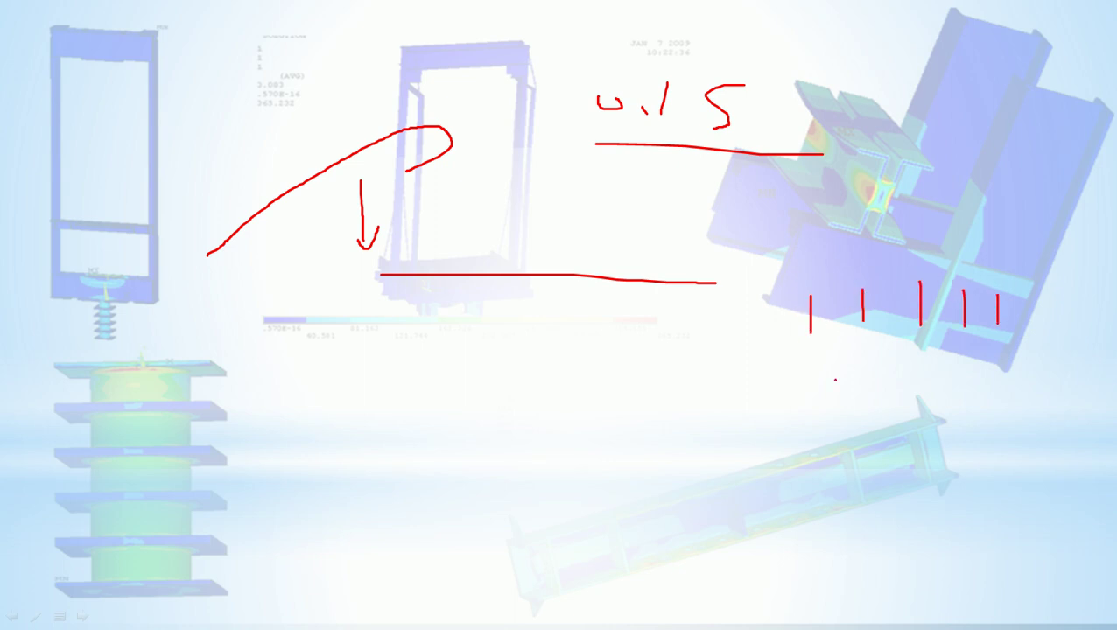
{"action": "mouse_move", "coordinate": [952, 253]}
{"action": "left_mouse_down"}
{"action": "mouse_move", "coordinate": [1024, 259]}
{"action": "mouse_move", "coordinate": [1064, 302]}
{"action": "left_mouse_up"}
{"action": "left_click", "coordinate": [961, 264]}
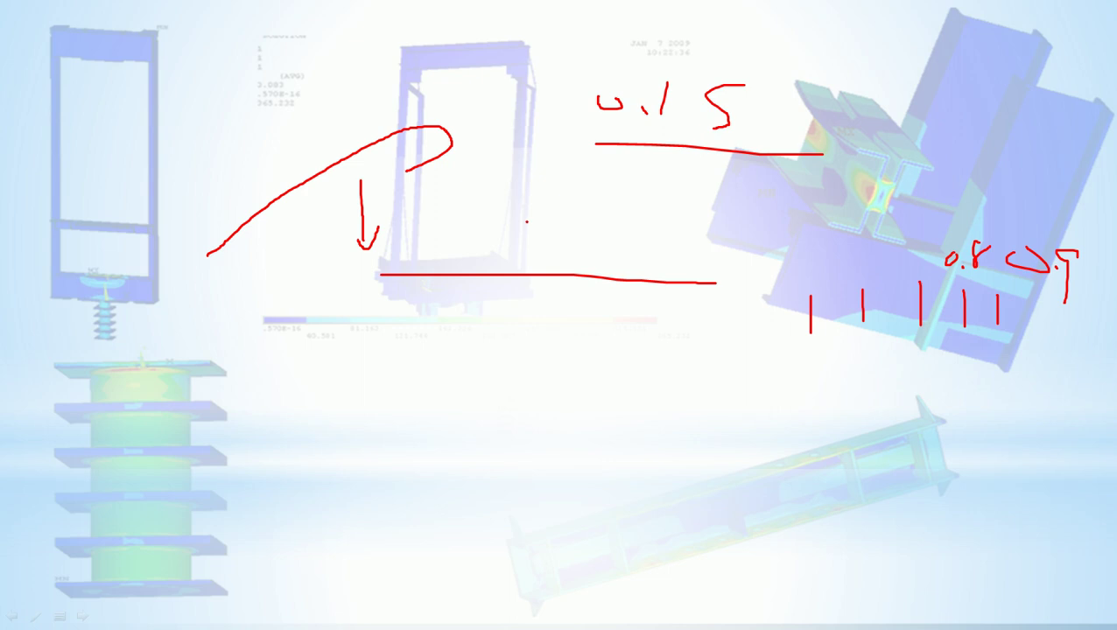
Step: Sketch more red arrows, curves and loops around the hook, then end the show keeping the ink
{"action": "mouse_move", "coordinate": [438, 164]}
{"action": "left_mouse_down"}
{"action": "mouse_move", "coordinate": [442, 211]}
{"action": "mouse_move", "coordinate": [451, 226]}
{"action": "mouse_move", "coordinate": [466, 214]}
{"action": "left_mouse_up"}
{"action": "mouse_move", "coordinate": [224, 277]}
{"action": "left_mouse_down"}
{"action": "mouse_move", "coordinate": [526, 333]}
{"action": "mouse_move", "coordinate": [425, 368]}
{"action": "left_mouse_up"}
{"action": "mouse_move", "coordinate": [314, 305]}
{"action": "left_mouse_down"}
{"action": "mouse_move", "coordinate": [358, 319]}
{"action": "mouse_move", "coordinate": [337, 335]}
{"action": "left_mouse_up"}
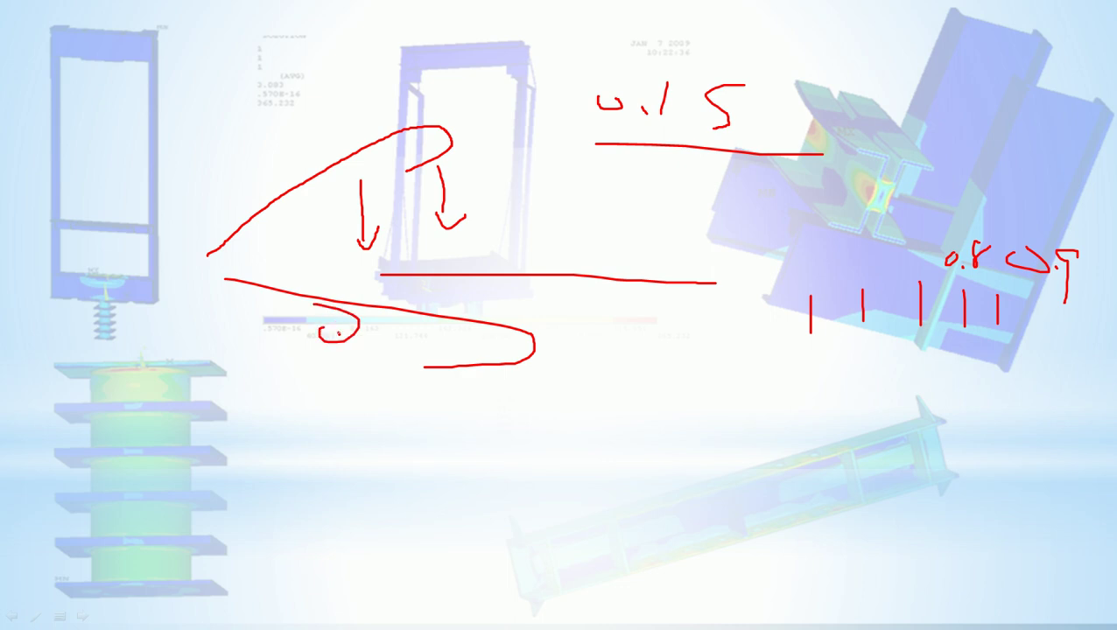
{"action": "left_click_drag", "start_coordinate": [401, 354], "coordinate": [369, 401]}
{"action": "left_click_drag", "start_coordinate": [219, 252], "coordinate": [422, 237]}
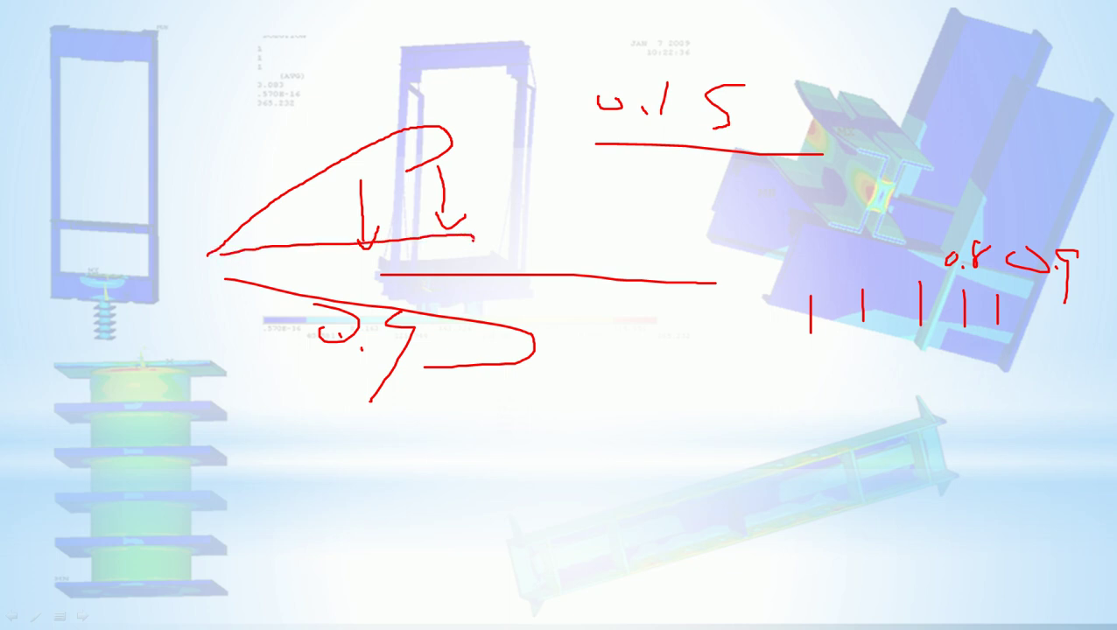
{"action": "mouse_move", "coordinate": [489, 259]}
{"action": "left_mouse_down"}
{"action": "mouse_move", "coordinate": [408, 270]}
{"action": "mouse_move", "coordinate": [506, 285]}
{"action": "left_mouse_up"}
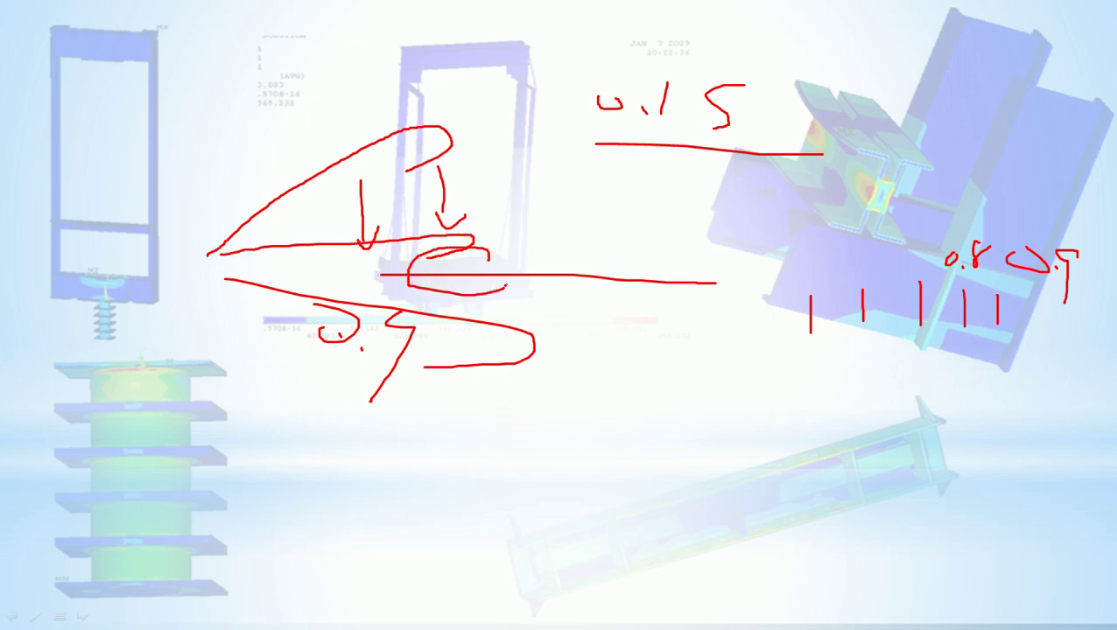
{"action": "left_click", "coordinate": [442, 268]}
{"action": "left_click_drag", "start_coordinate": [422, 308], "coordinate": [390, 321]}
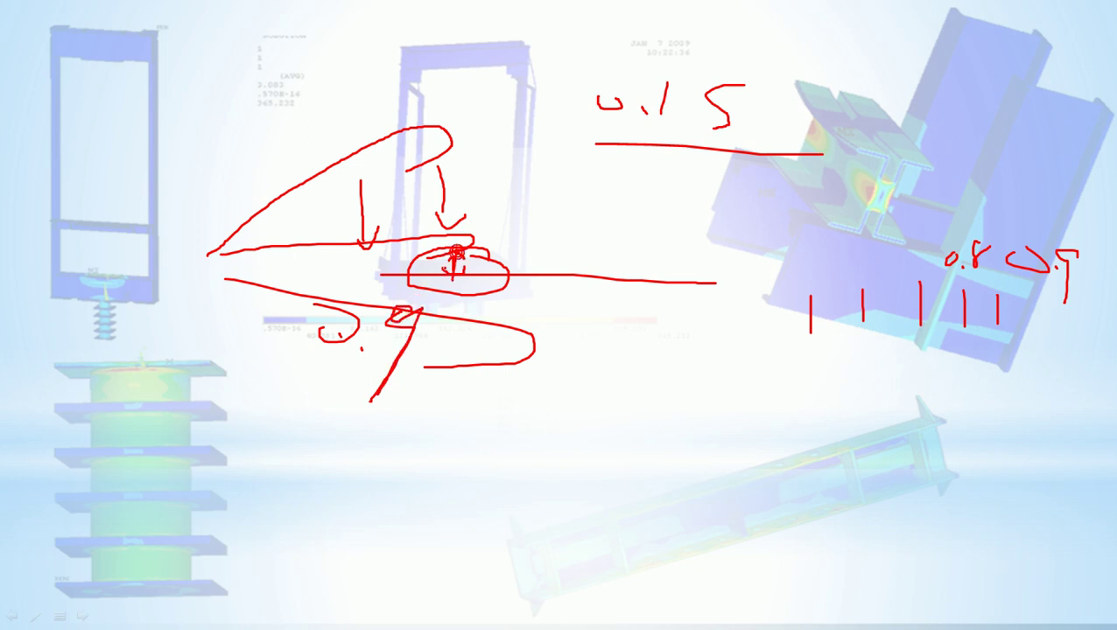
{"action": "left_click_drag", "start_coordinate": [453, 254], "coordinate": [453, 280]}
{"action": "mouse_move", "coordinate": [493, 161]}
{"action": "left_mouse_down"}
{"action": "mouse_move", "coordinate": [464, 128]}
{"action": "mouse_move", "coordinate": [366, 175]}
{"action": "mouse_move", "coordinate": [509, 204]}
{"action": "left_mouse_up"}
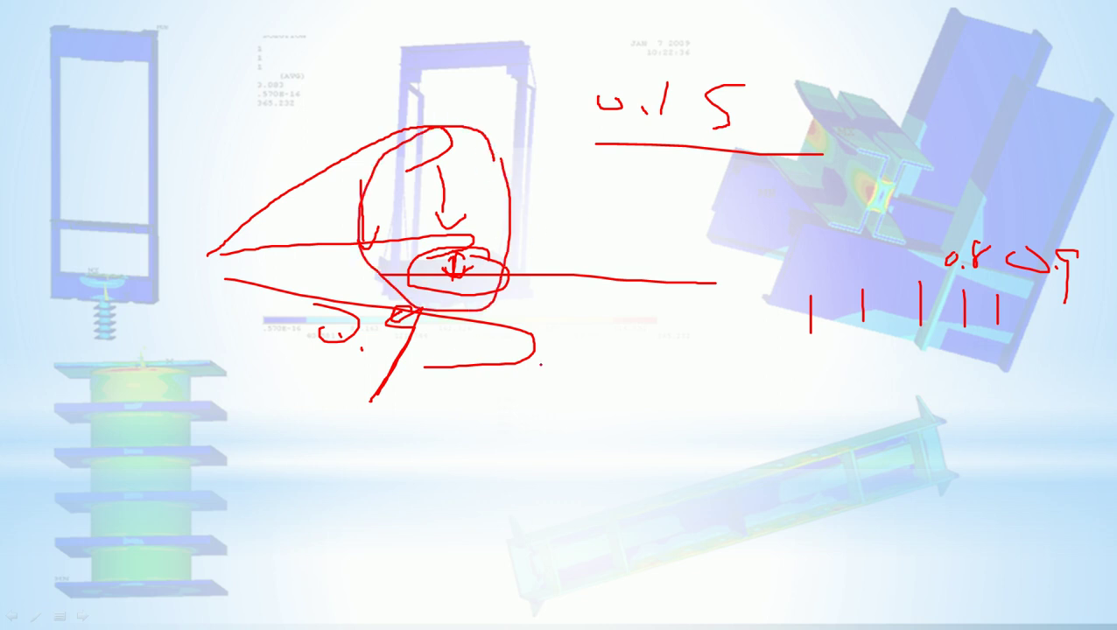
{"action": "key", "text": "Escape"}
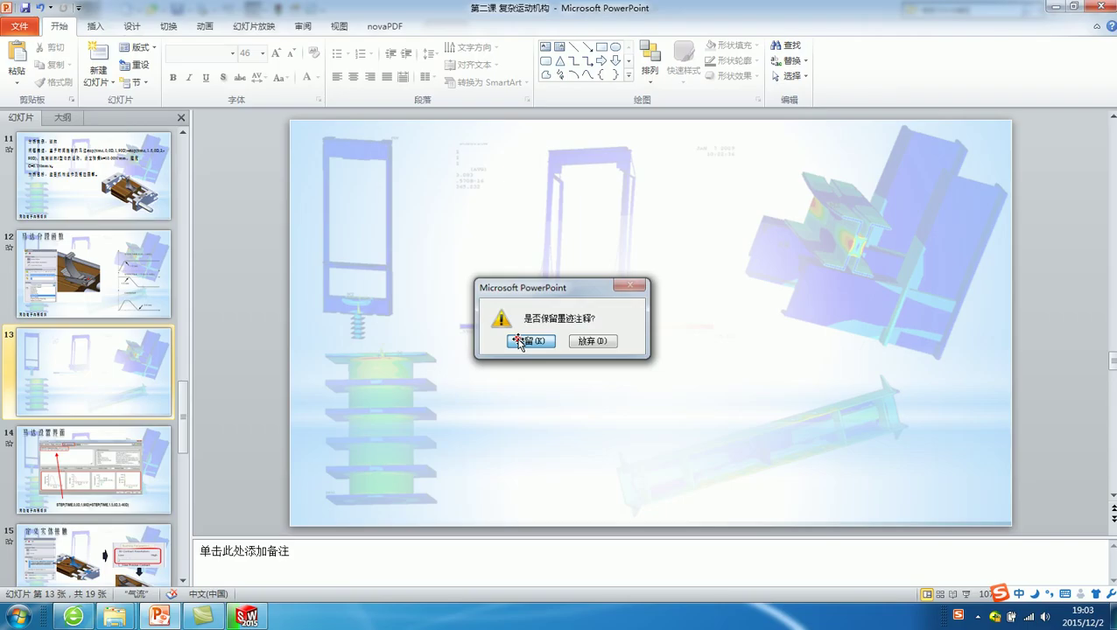
{"action": "left_click", "coordinate": [526, 345]}
Step: Return to the SOLIDWORKS latch assembly, zoom toward the keeper, and clear the J_Spring selection
{"action": "key", "text": "alt+Tab"}
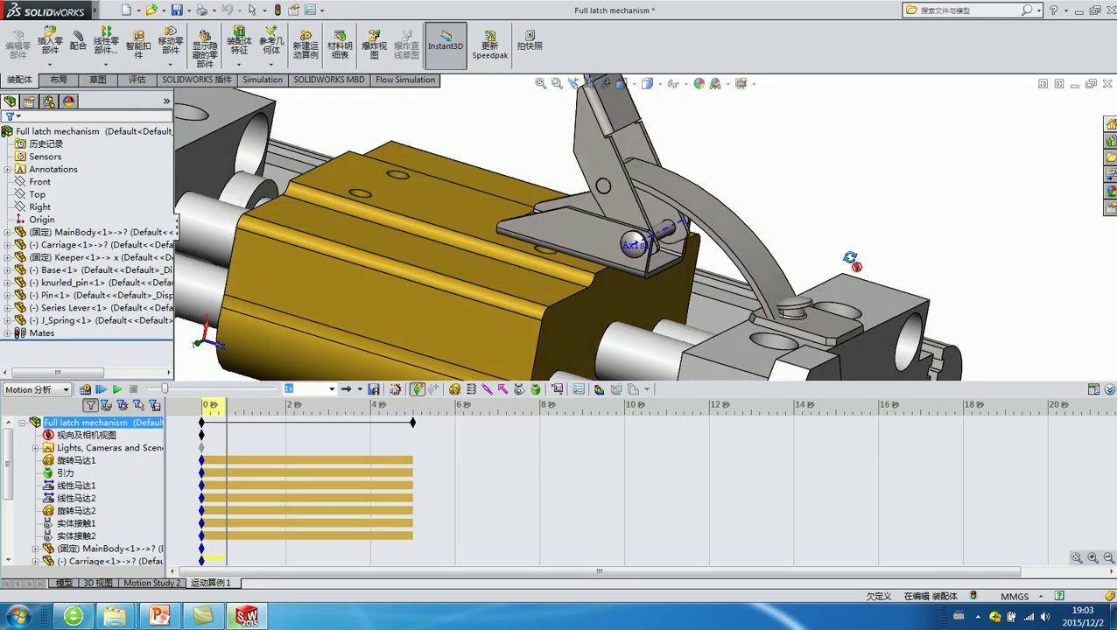
{"action": "scroll", "coordinate": [783, 275], "scroll_direction": "down", "scroll_amount": 5}
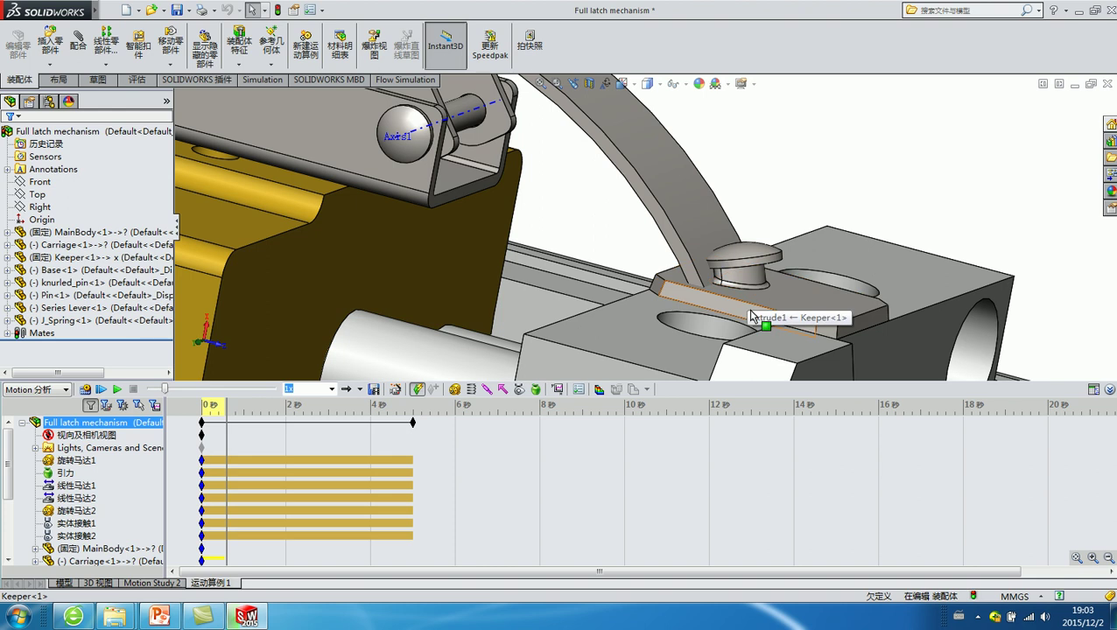
{"action": "left_click", "coordinate": [786, 137]}
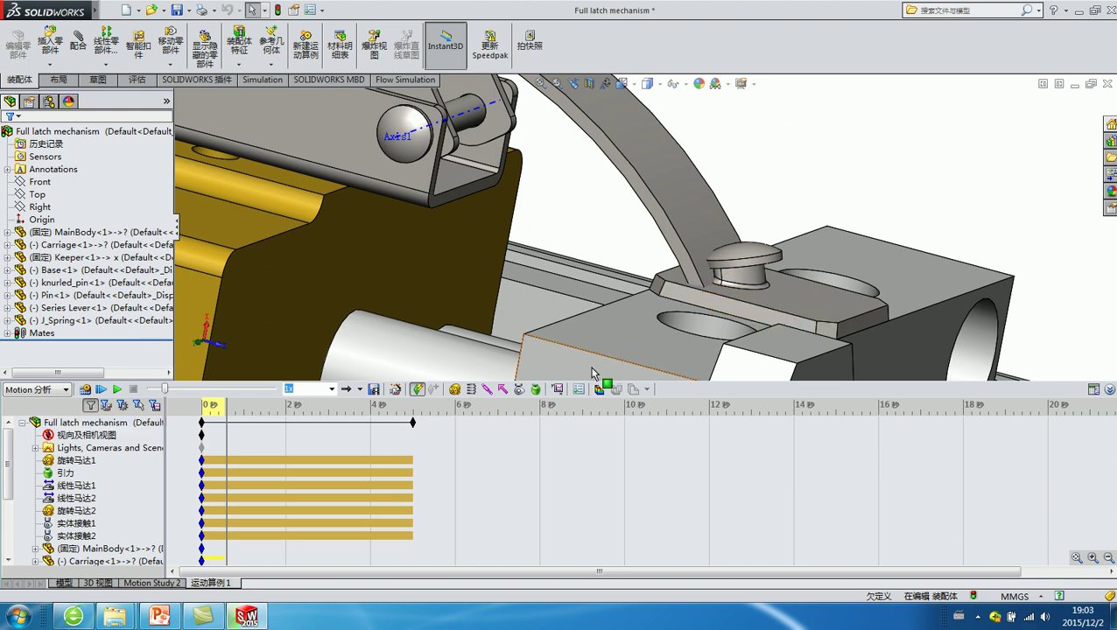
{"action": "left_click", "coordinate": [669, 175]}
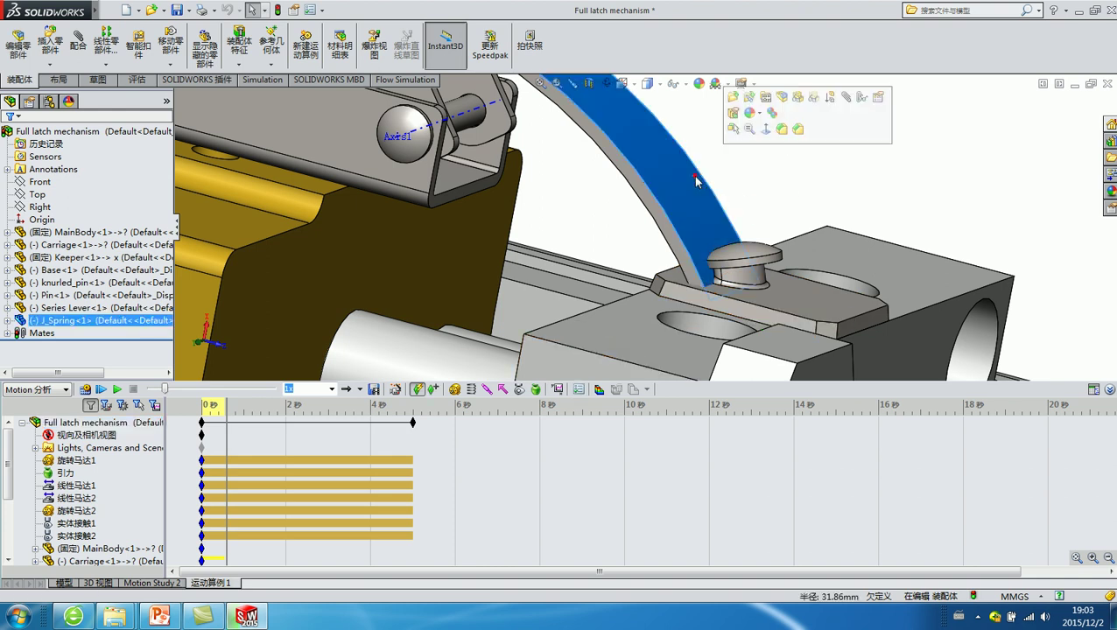
{"action": "left_click", "coordinate": [797, 150]}
{"action": "left_click", "coordinate": [796, 163]}
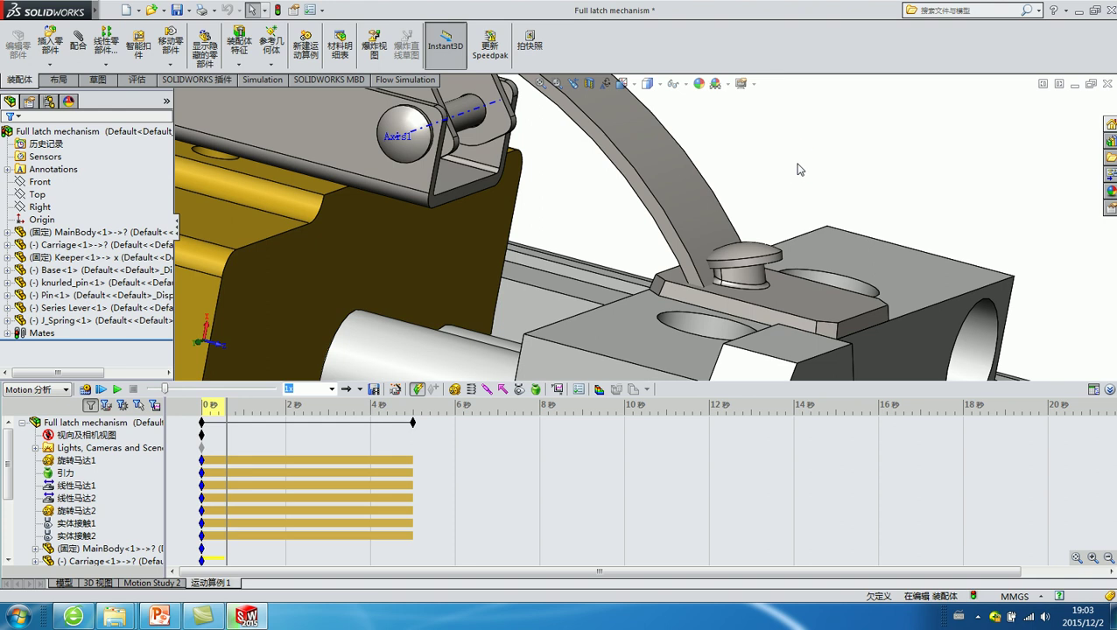
Step: Check the frames-per-second animation rate in Motion Study Properties and close the dialog
{"action": "left_click", "coordinate": [578, 391]}
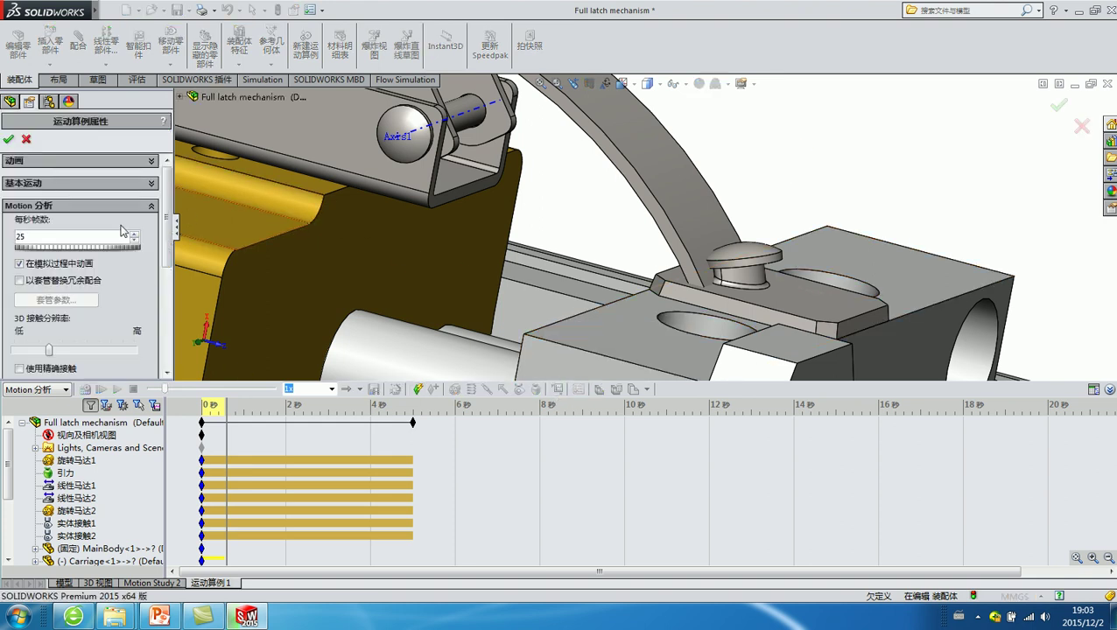
{"action": "double_click", "coordinate": [36, 238]}
{"action": "left_click", "coordinate": [7, 140]}
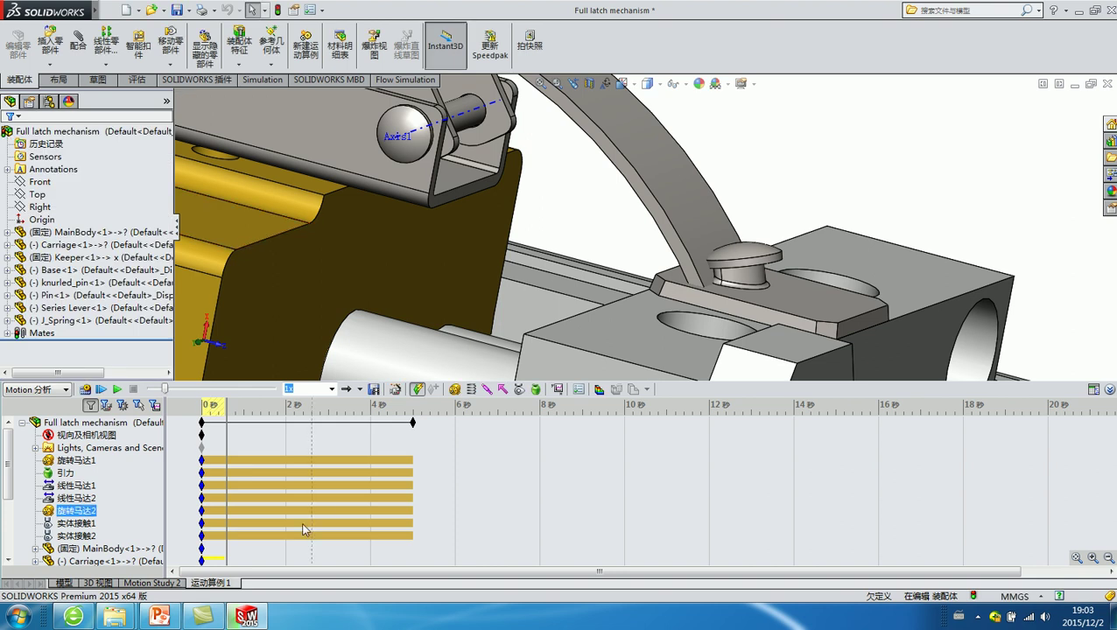
Step: Glance at the PowerPoint slides, then rewind the latch motion study timeline to 0 s
{"action": "left_click", "coordinate": [159, 615]}
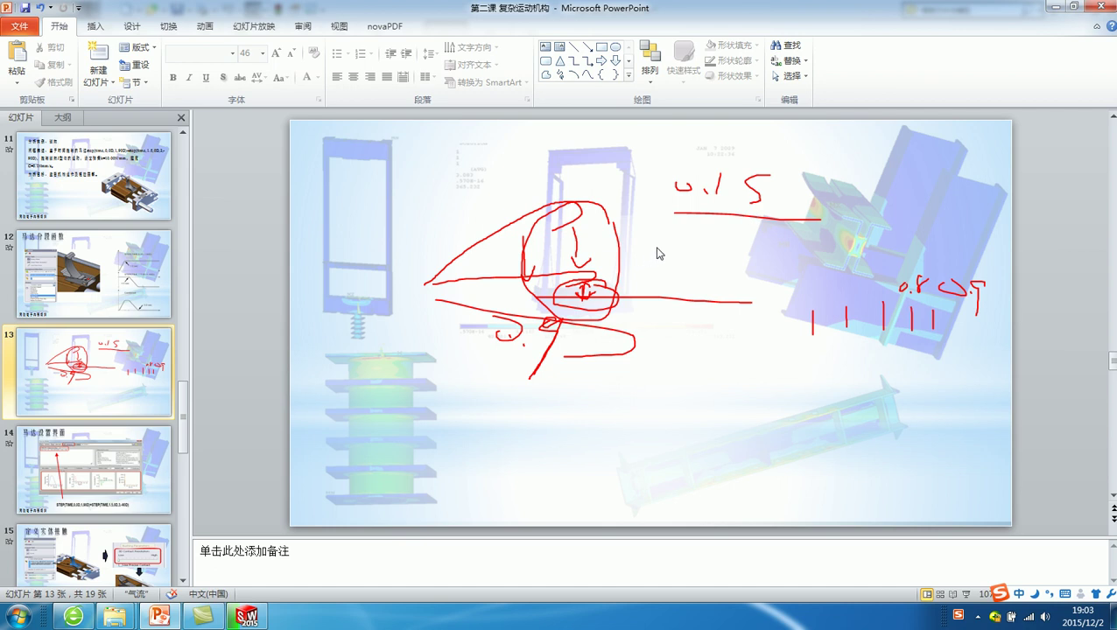
{"action": "left_click", "coordinate": [1055, 7]}
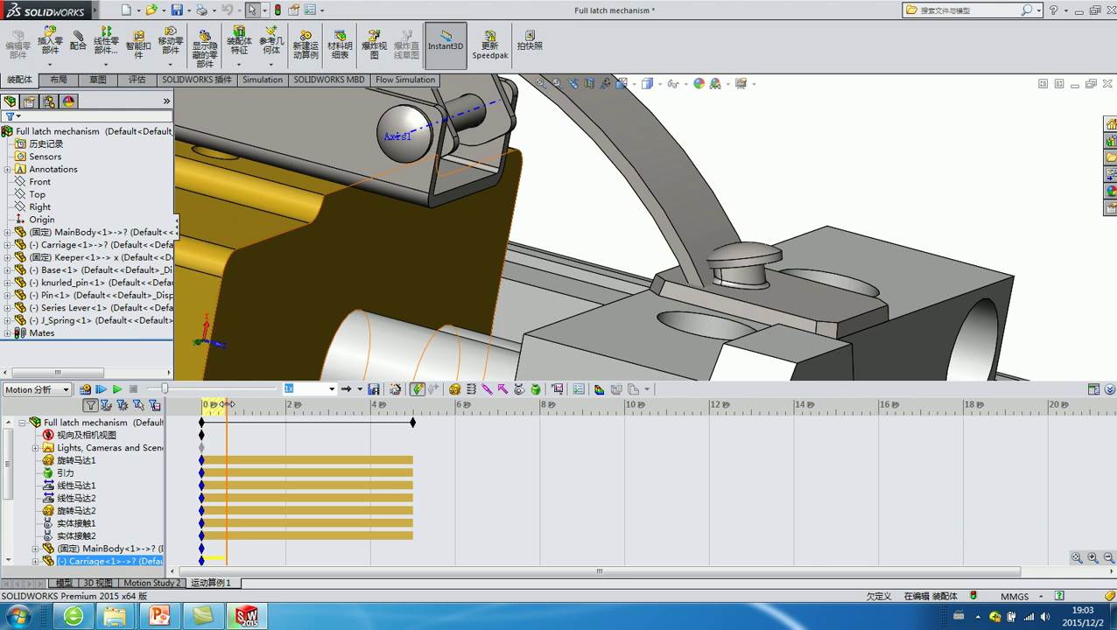
{"action": "left_click_drag", "start_coordinate": [226, 404], "coordinate": [229, 410]}
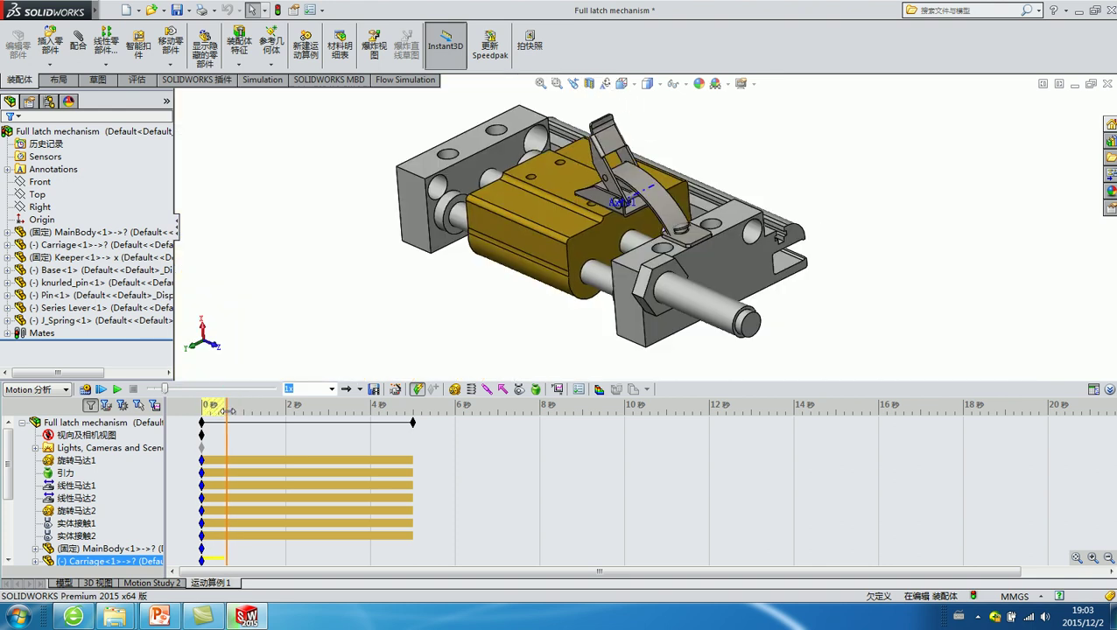
{"action": "left_click", "coordinate": [225, 424]}
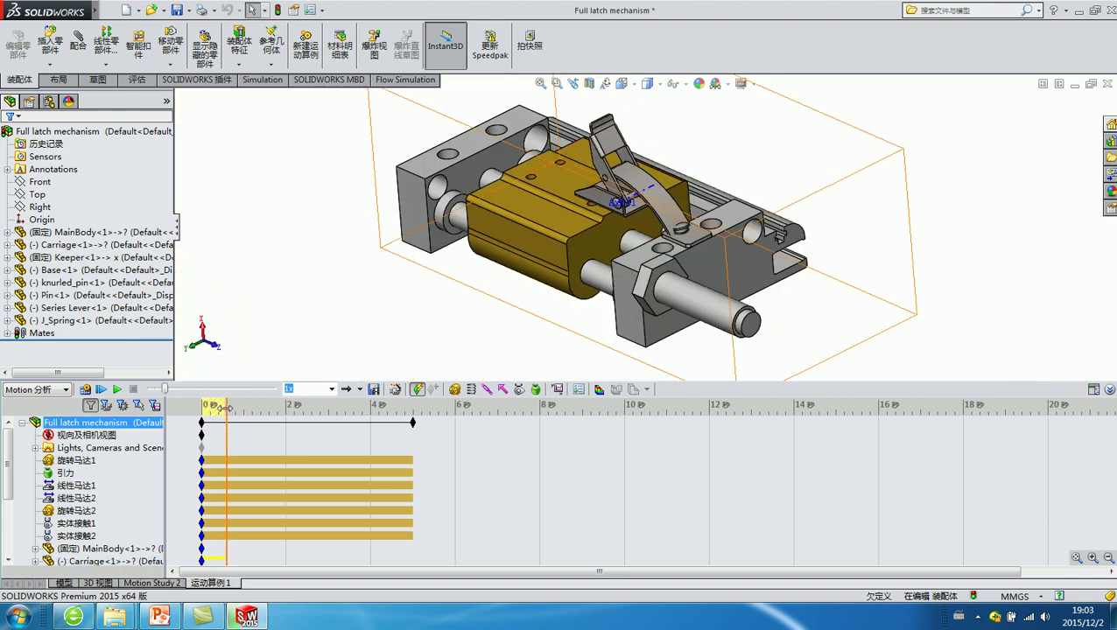
{"action": "left_click_drag", "start_coordinate": [226, 406], "coordinate": [97, 413]}
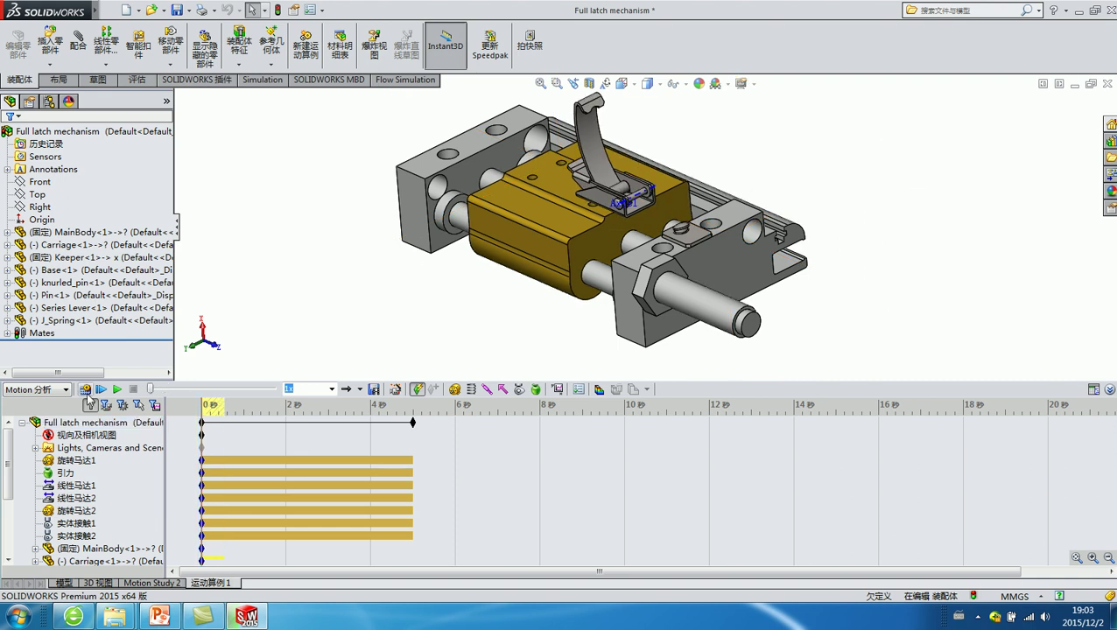
Step: Rebuild and save the latch assembly
{"action": "key", "text": "ctrl+s"}
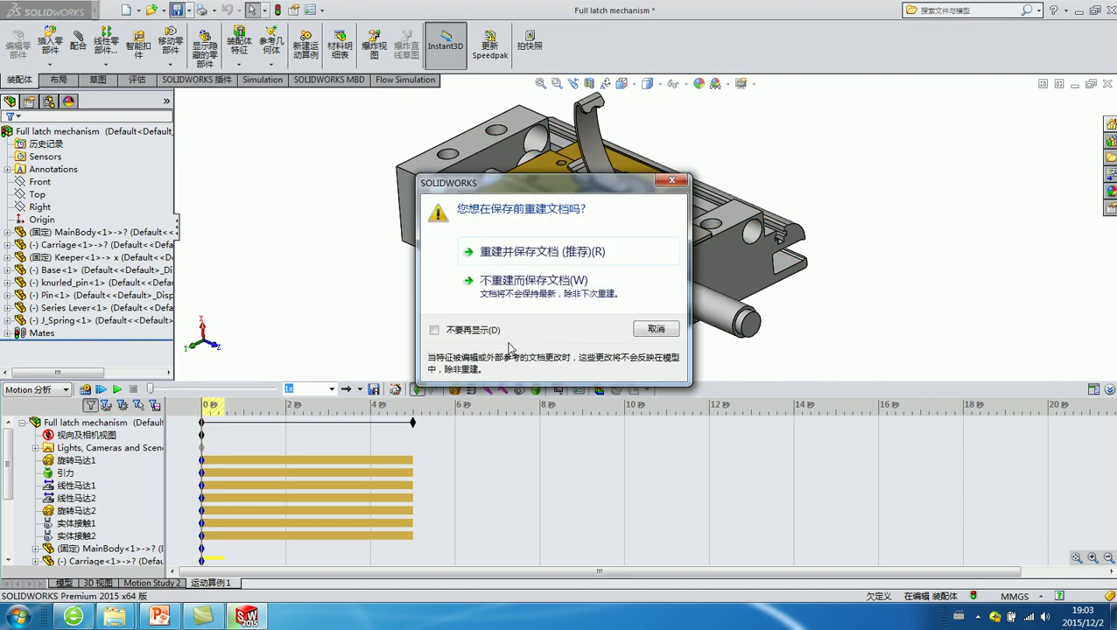
{"action": "left_click", "coordinate": [543, 251]}
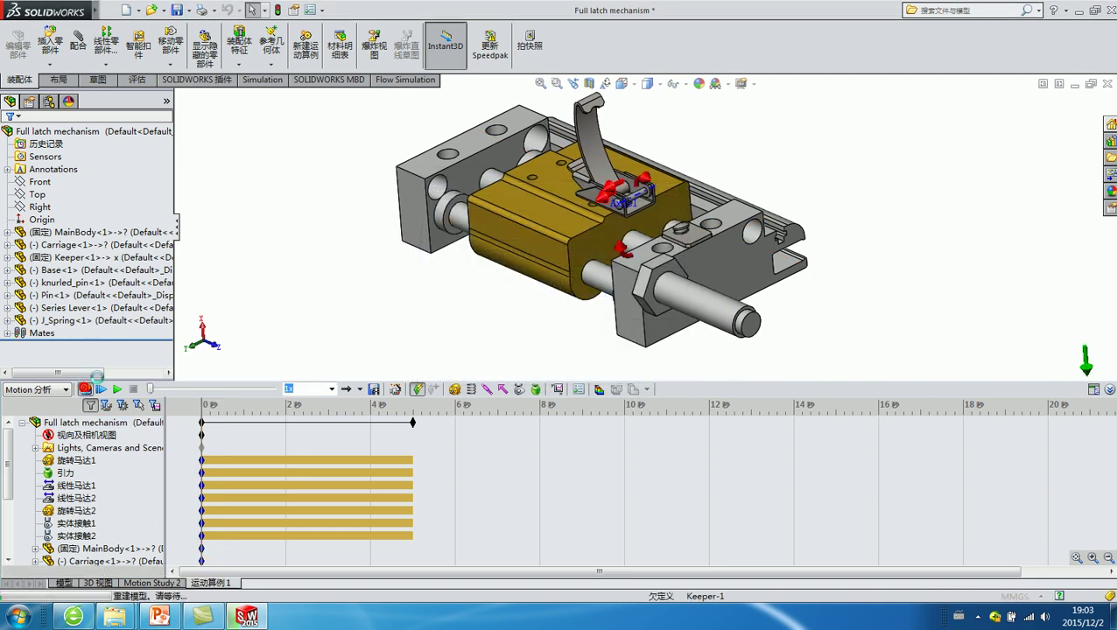
Step: Recalculate motion study 运动算例1 and watch the lever swing toward the keeper
{"action": "left_click", "coordinate": [84, 389]}
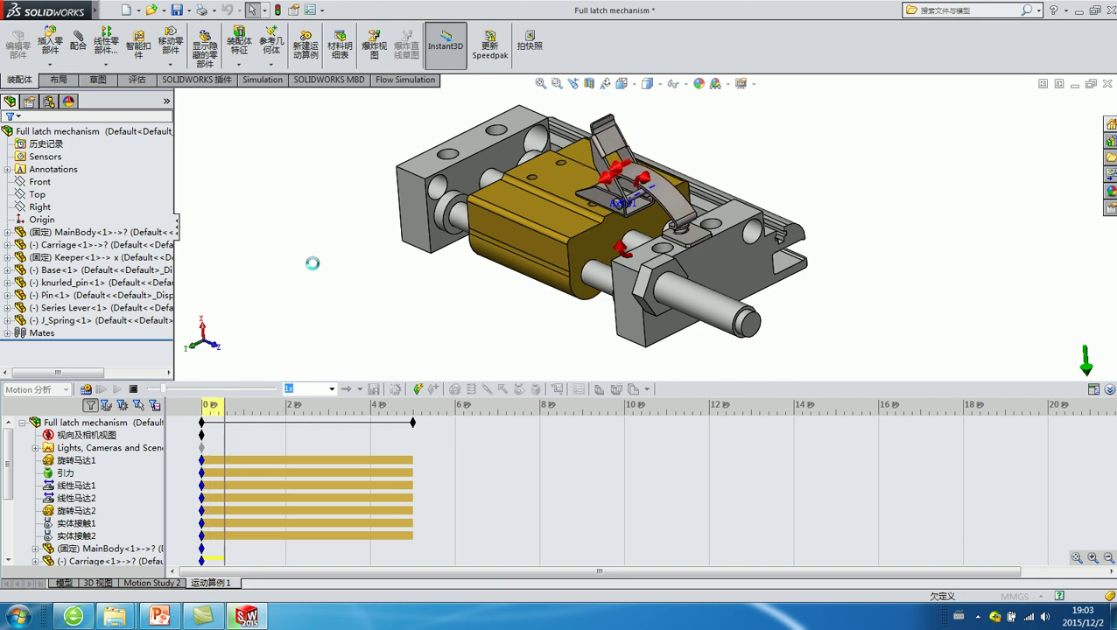
{"action": "scroll", "coordinate": [707, 211], "scroll_direction": "down", "scroll_amount": 5}
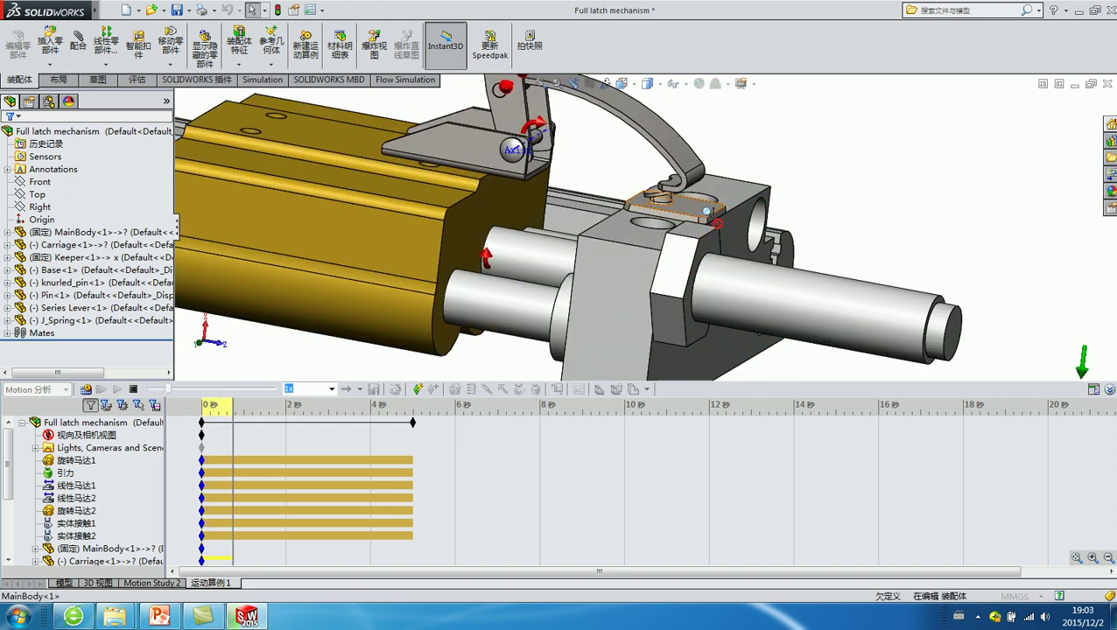
{"action": "scroll", "coordinate": [707, 211], "scroll_direction": "down", "scroll_amount": 3}
{"action": "scroll", "coordinate": [665, 217], "scroll_direction": "down", "scroll_amount": 3}
{"action": "scroll", "coordinate": [621, 222], "scroll_direction": "down", "scroll_amount": 2}
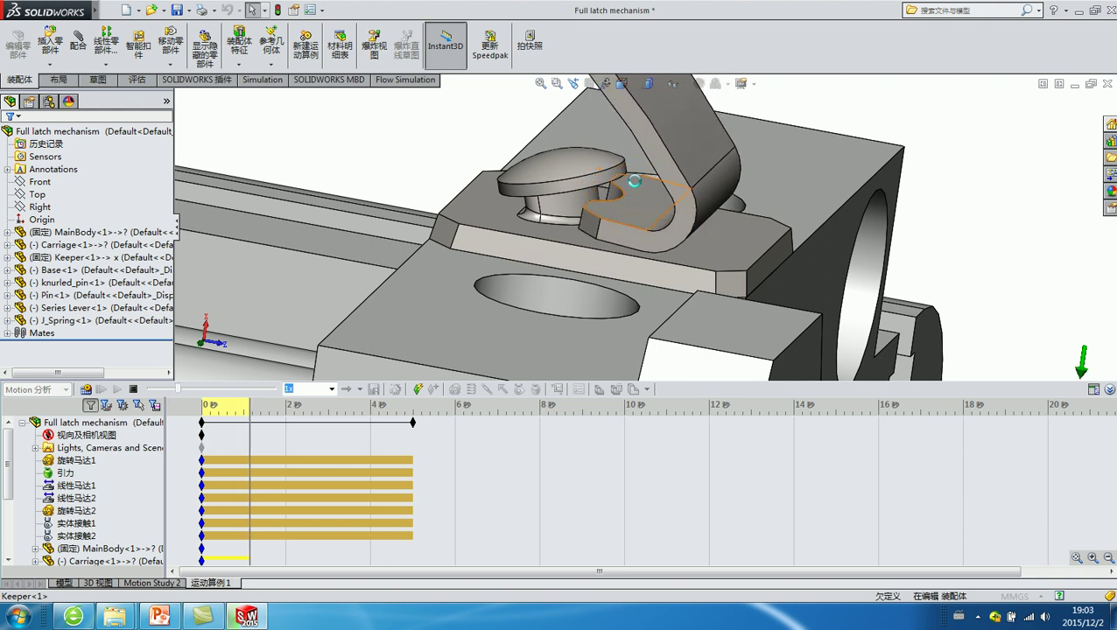
{"action": "scroll", "coordinate": [617, 193], "scroll_direction": "up", "scroll_amount": 6}
{"action": "scroll", "coordinate": [604, 202], "scroll_direction": "up", "scroll_amount": 3}
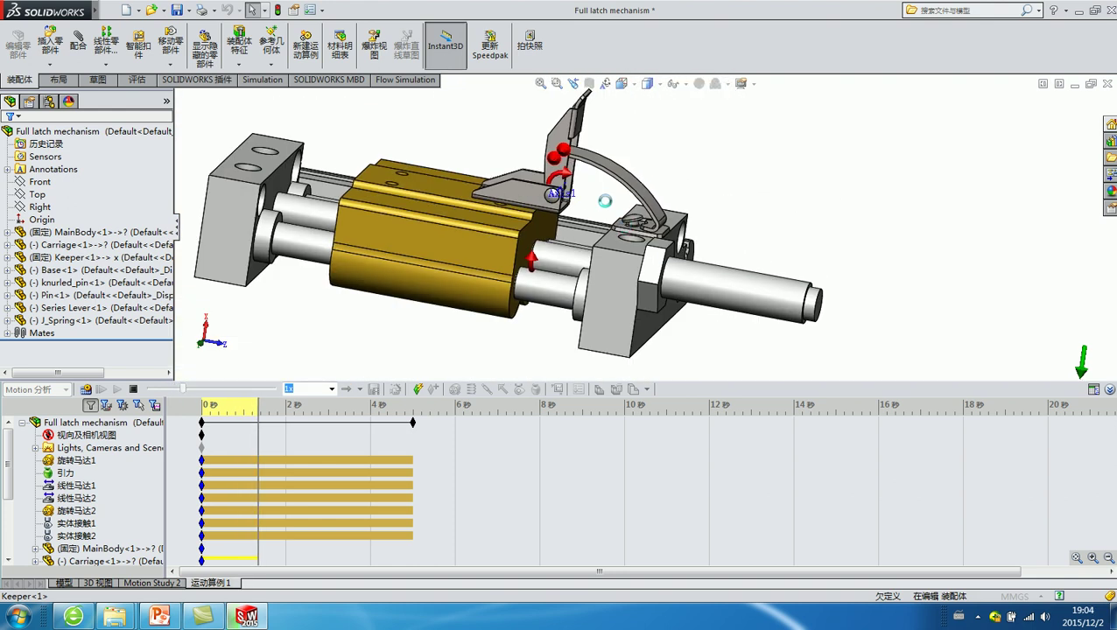
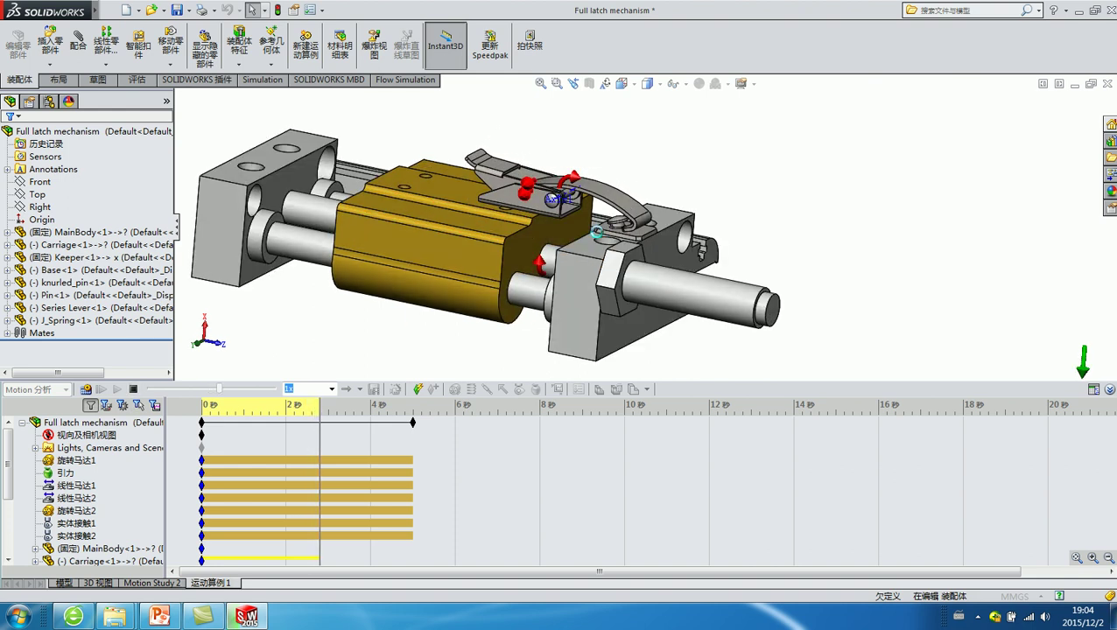
Step: Stop the latch animation playback and select the Full latch mechanism assembly
{"action": "scroll", "coordinate": [512, 247], "scroll_direction": "down", "scroll_amount": 3}
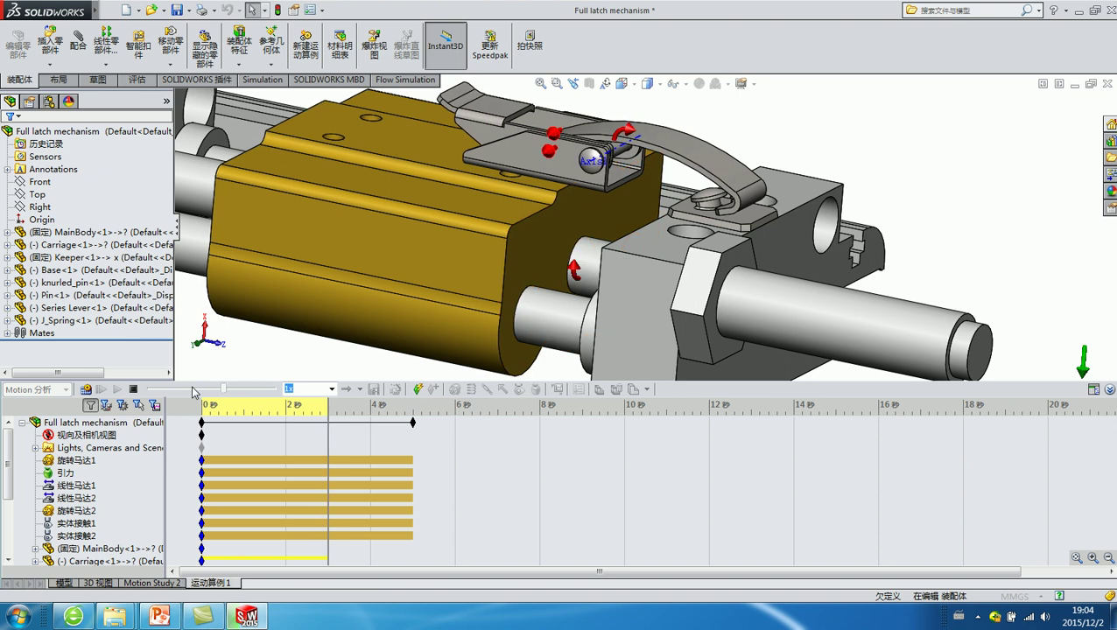
{"action": "left_click", "coordinate": [133, 388]}
{"action": "left_click", "coordinate": [340, 424]}
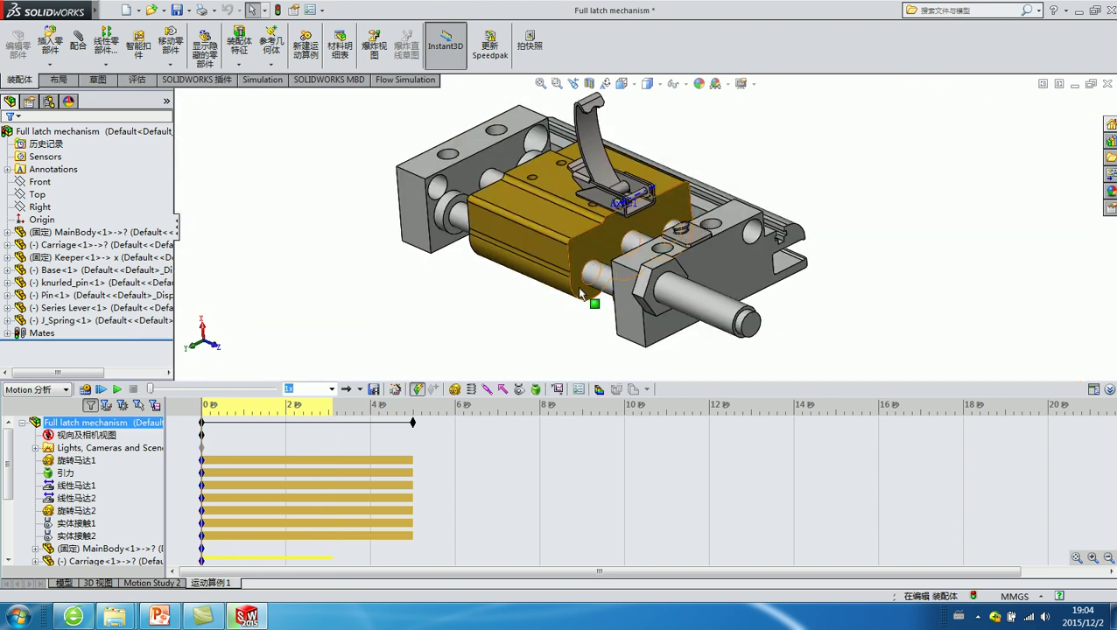
Step: Cancel a motor definition and start adding a spring to the motion study
{"action": "left_click", "coordinate": [457, 388]}
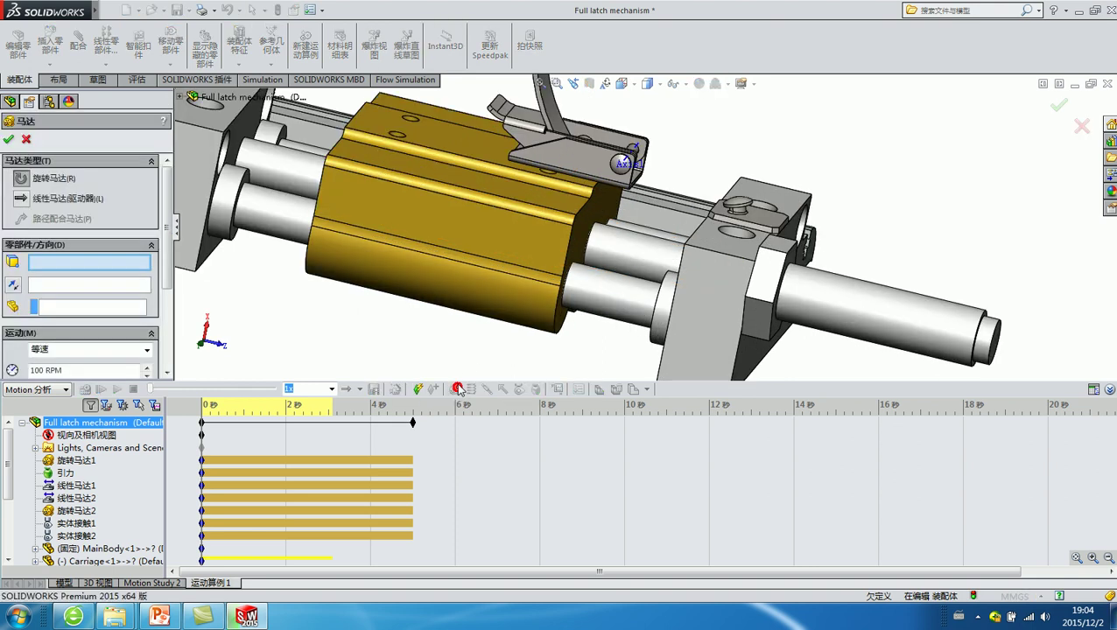
{"action": "left_click", "coordinate": [26, 139]}
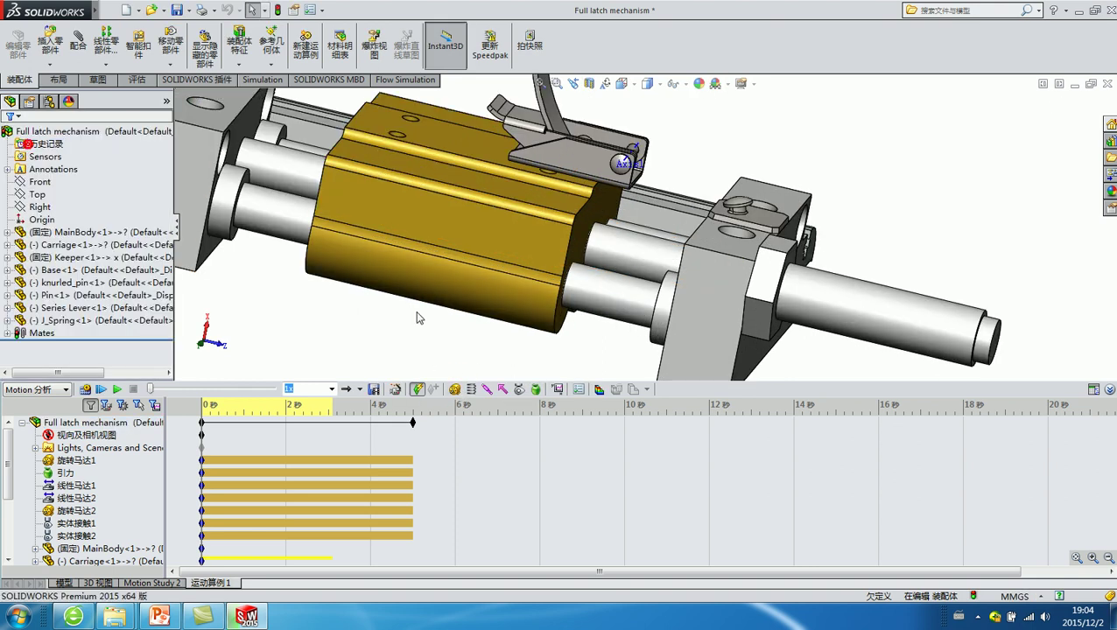
{"action": "left_click", "coordinate": [470, 389]}
Step: Attach the spring between an edge of Carriage-1 and an edge of MainBody-1
{"action": "scroll", "coordinate": [630, 229], "scroll_direction": "down", "scroll_amount": 2}
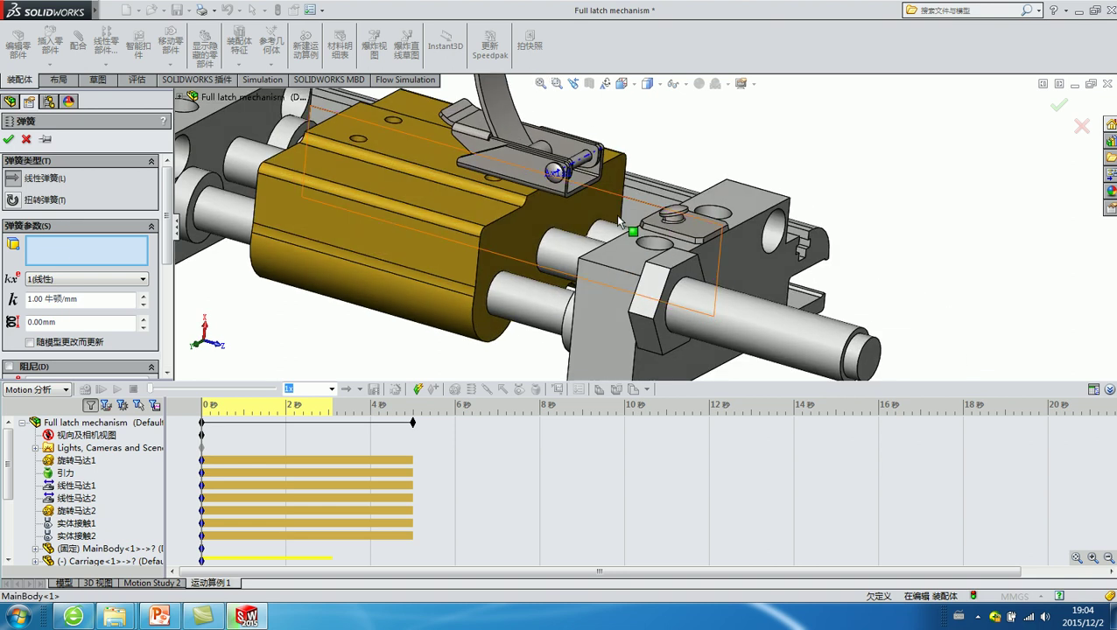
{"action": "scroll", "coordinate": [517, 243], "scroll_direction": "down", "scroll_amount": 2}
{"action": "left_click", "coordinate": [515, 248]}
{"action": "mouse_move", "coordinate": [574, 250]}
{"action": "middle_mouse_down"}
{"action": "mouse_move", "coordinate": [843, 308]}
{"action": "mouse_move", "coordinate": [259, 314]}
{"action": "middle_mouse_up"}
{"action": "left_click", "coordinate": [801, 306]}
Step: Set the spring constant to 10 N/mm, keep the free length, and accept 线性弹簧1
{"action": "scroll", "coordinate": [804, 346], "scroll_direction": "up", "scroll_amount": 2}
{"action": "left_click", "coordinate": [99, 300]}
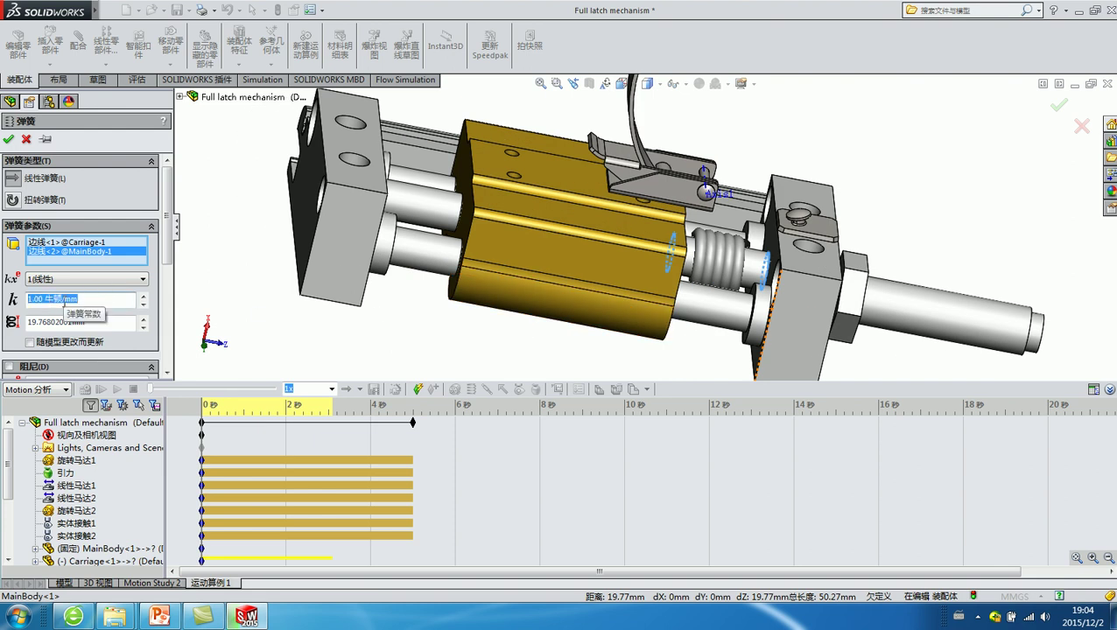
{"action": "type", "text": "10"}
{"action": "key", "text": "Return"}
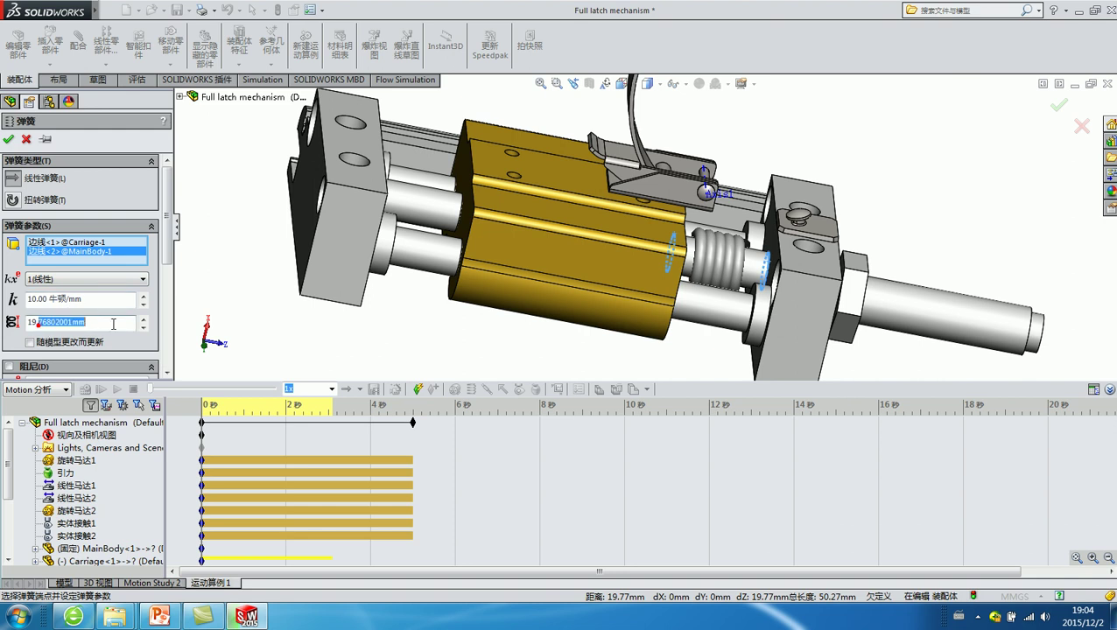
{"action": "left_click_drag", "start_coordinate": [42, 323], "coordinate": [51, 323]}
{"action": "left_click", "coordinate": [85, 322]}
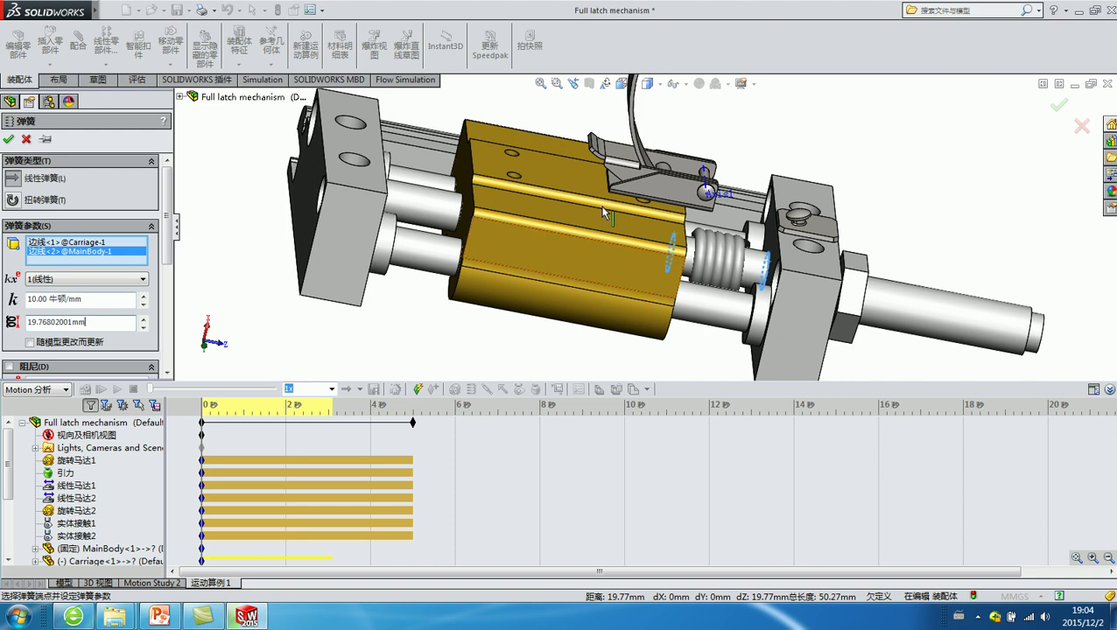
{"action": "mouse_move", "coordinate": [705, 232]}
{"action": "middle_mouse_down"}
{"action": "mouse_move", "coordinate": [682, 224]}
{"action": "mouse_move", "coordinate": [654, 186]}
{"action": "middle_mouse_up"}
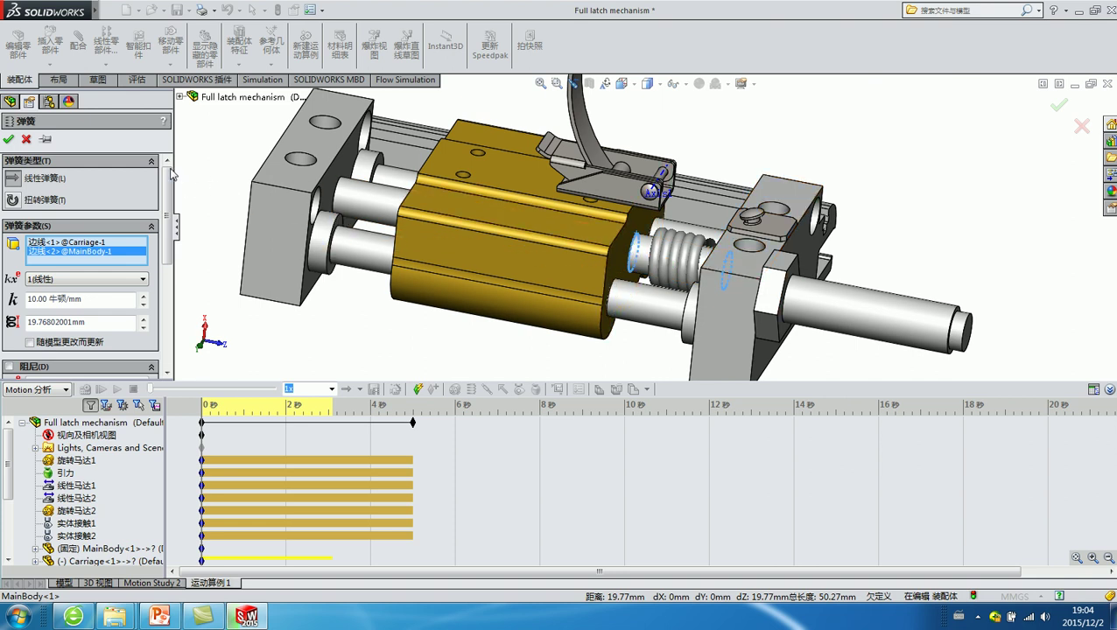
{"action": "scroll", "coordinate": [102, 183], "scroll_direction": "down", "scroll_amount": 1}
{"action": "scroll", "coordinate": [102, 183], "scroll_direction": "down", "scroll_amount": 1}
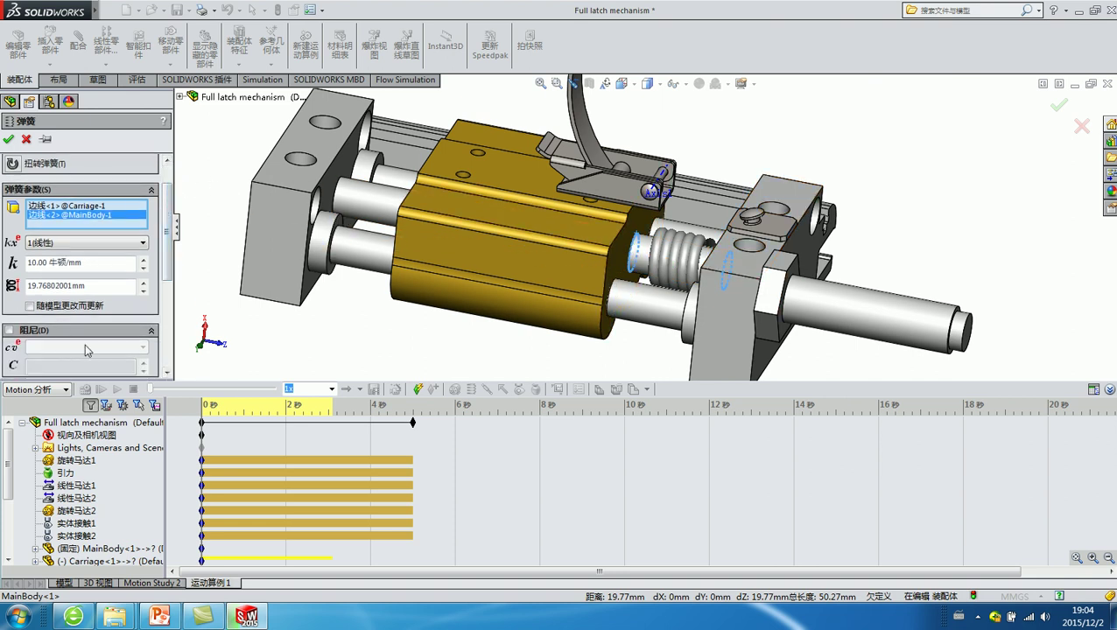
{"action": "left_click", "coordinate": [9, 140]}
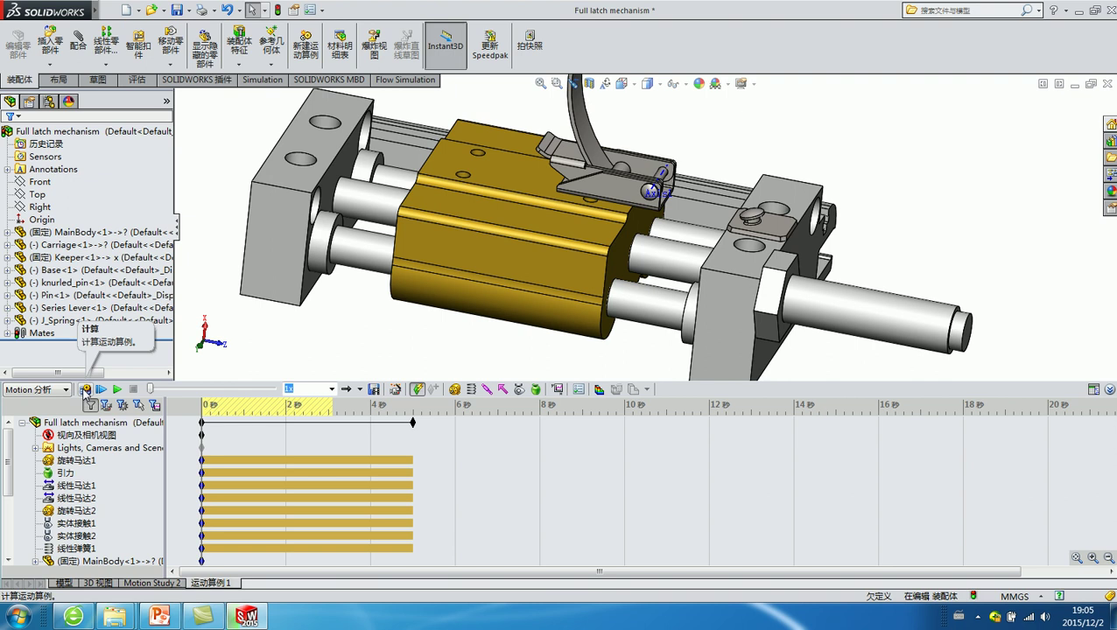
Step: Calculate the study with 线性弹簧1 and move the Motion 分析 progress window aside
{"action": "left_click", "coordinate": [85, 391]}
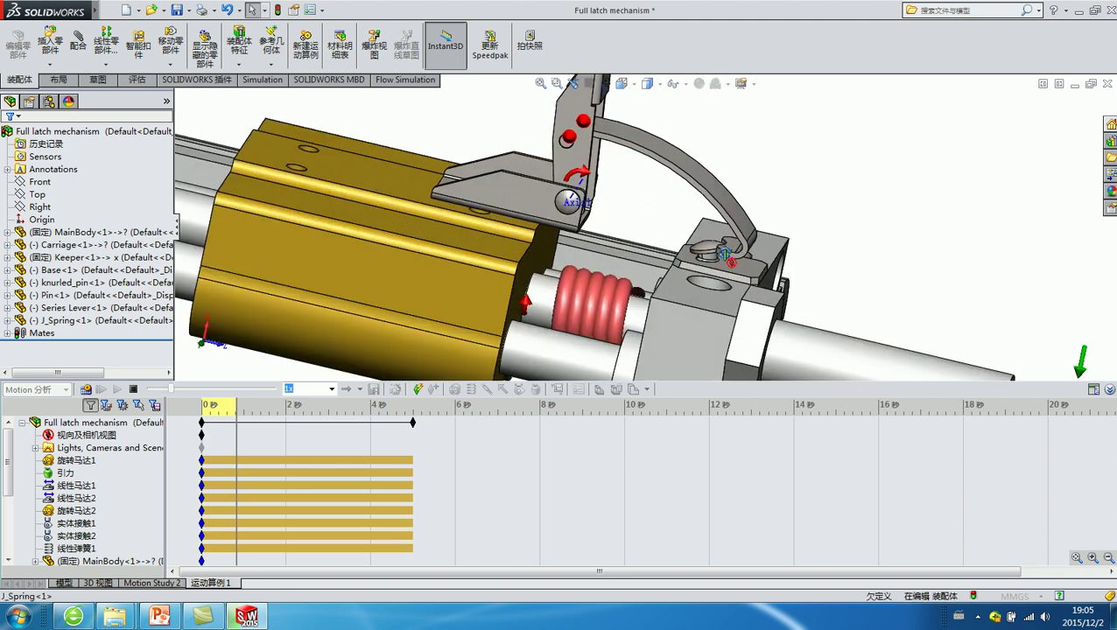
{"action": "scroll", "coordinate": [771, 254], "scroll_direction": "down", "scroll_amount": 3}
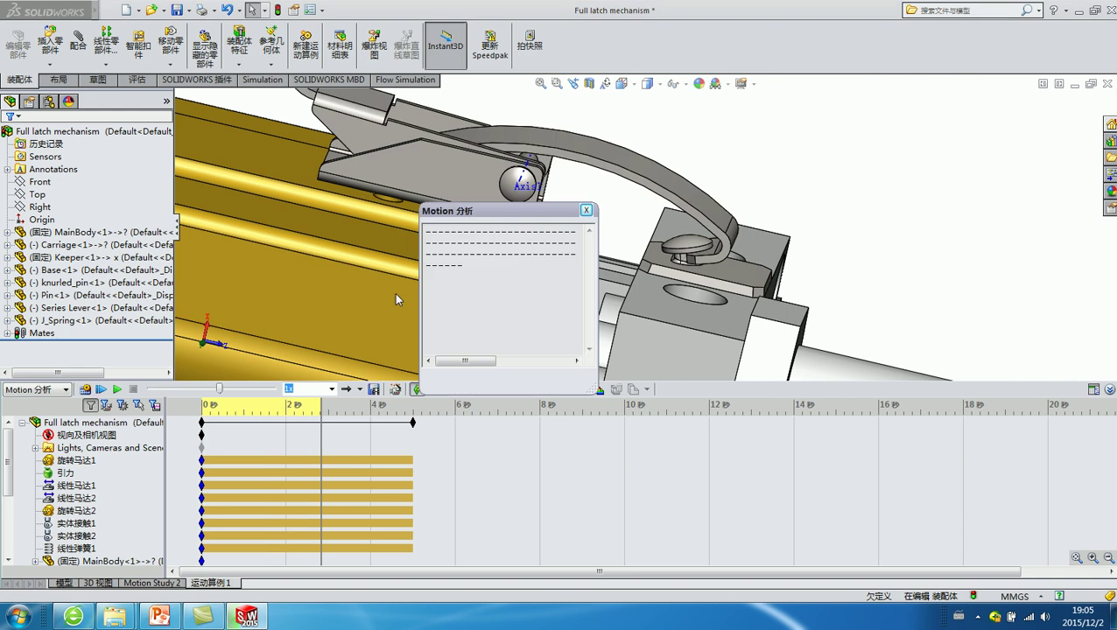
{"action": "left_click_drag", "start_coordinate": [405, 189], "coordinate": [392, 184]}
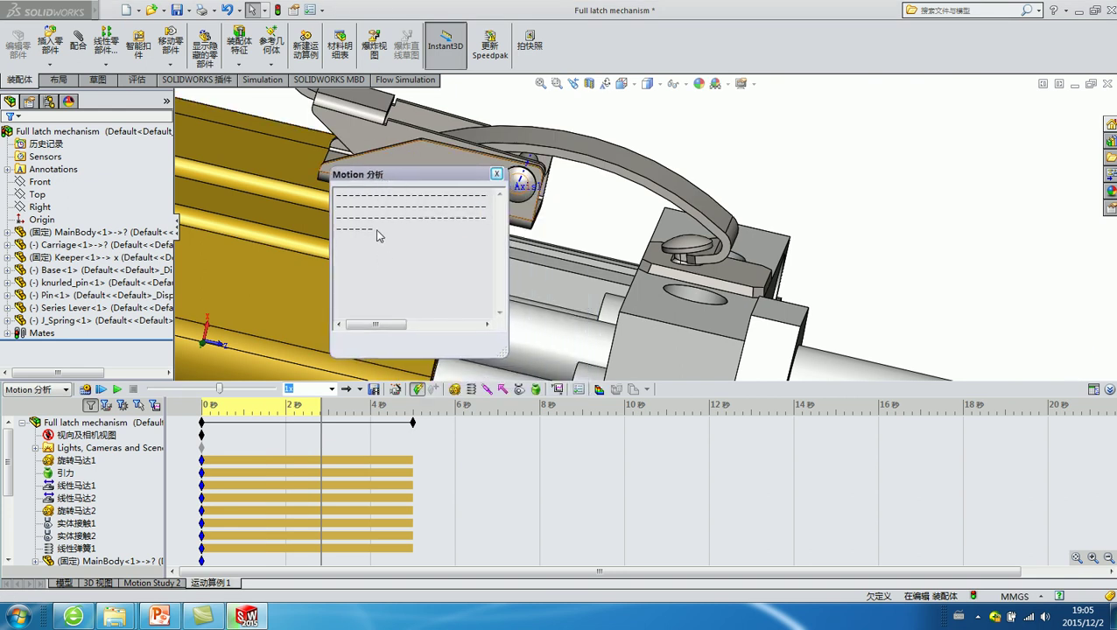
{"action": "left_click", "coordinate": [160, 617]}
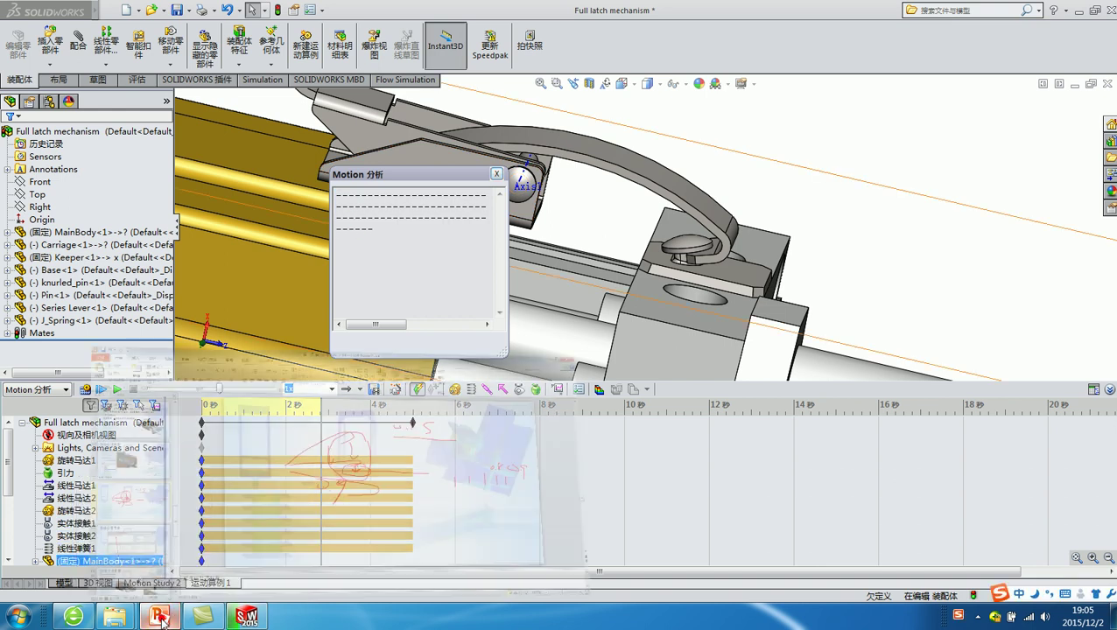
{"action": "left_click", "coordinate": [160, 617]}
{"action": "left_click", "coordinate": [160, 618]}
{"action": "left_click", "coordinate": [128, 246]}
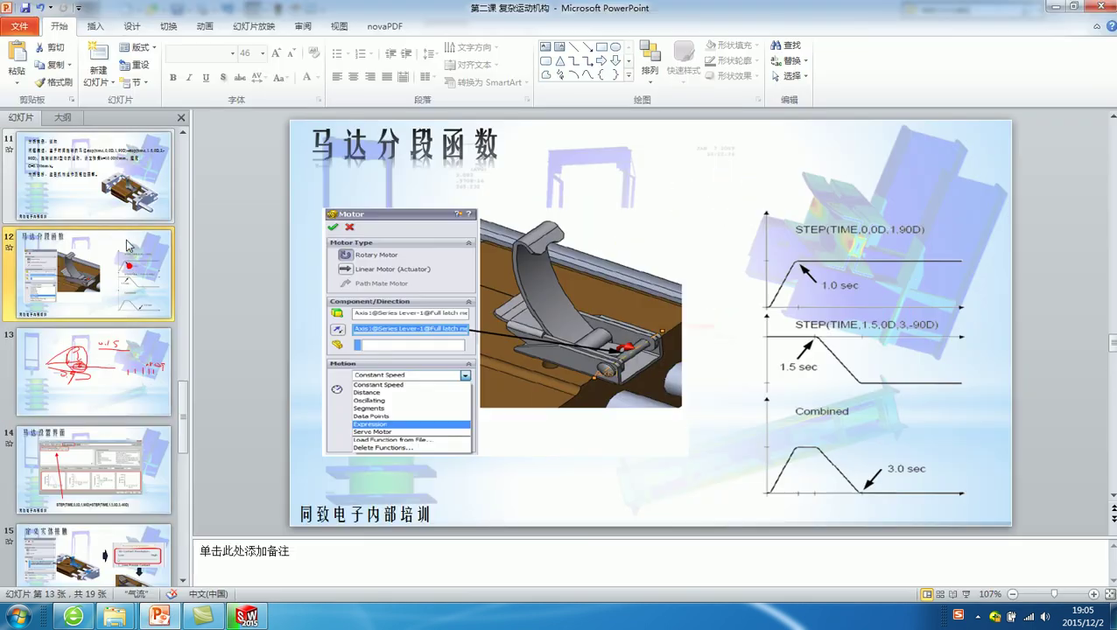
{"action": "key", "text": "Up"}
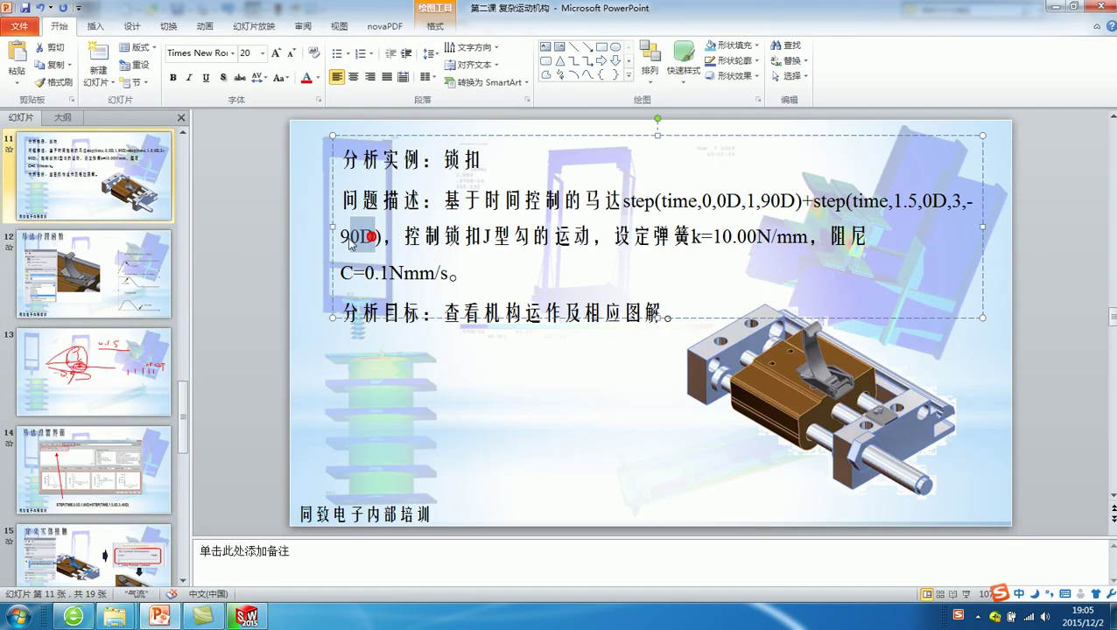
{"action": "left_click", "coordinate": [1052, 6]}
{"action": "left_click", "coordinate": [337, 424]}
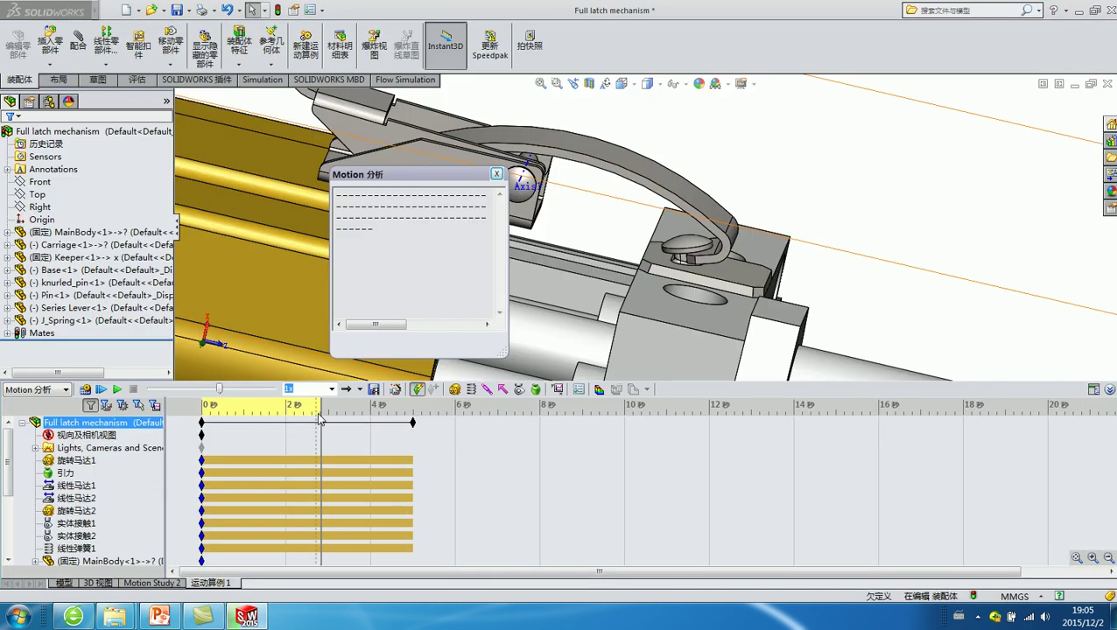
Step: Fit the timeline to the study, close Motion 分析, and open then cancel the spring edit
{"action": "left_click", "coordinate": [1077, 557]}
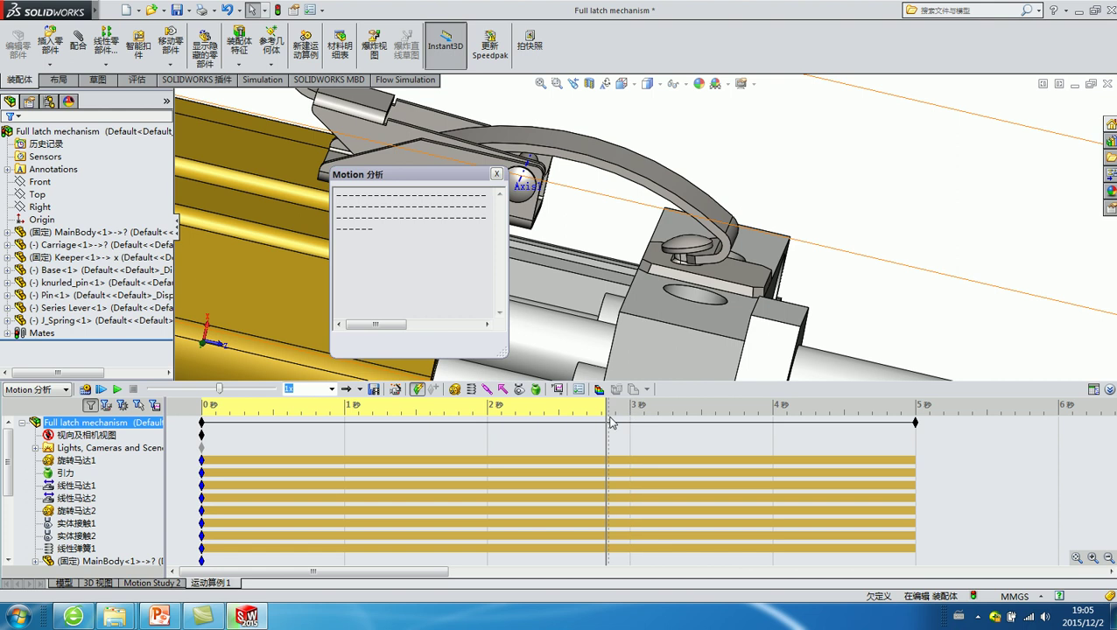
{"action": "left_click", "coordinate": [496, 173]}
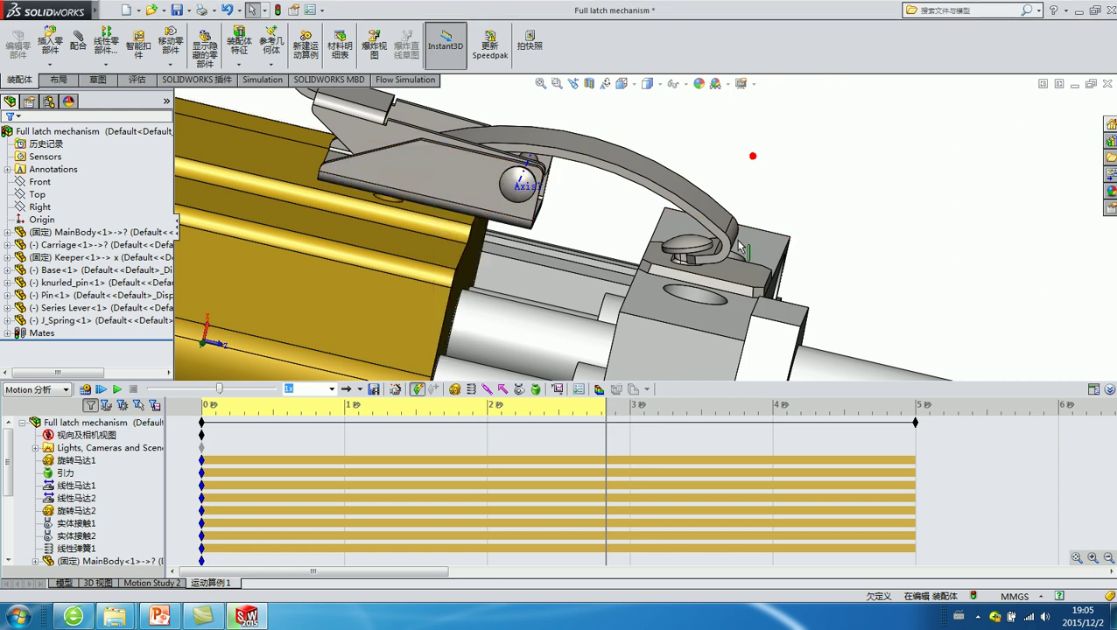
{"action": "scroll", "coordinate": [632, 232], "scroll_direction": "up", "scroll_amount": 3}
{"action": "scroll", "coordinate": [700, 228], "scroll_direction": "up", "scroll_amount": 1}
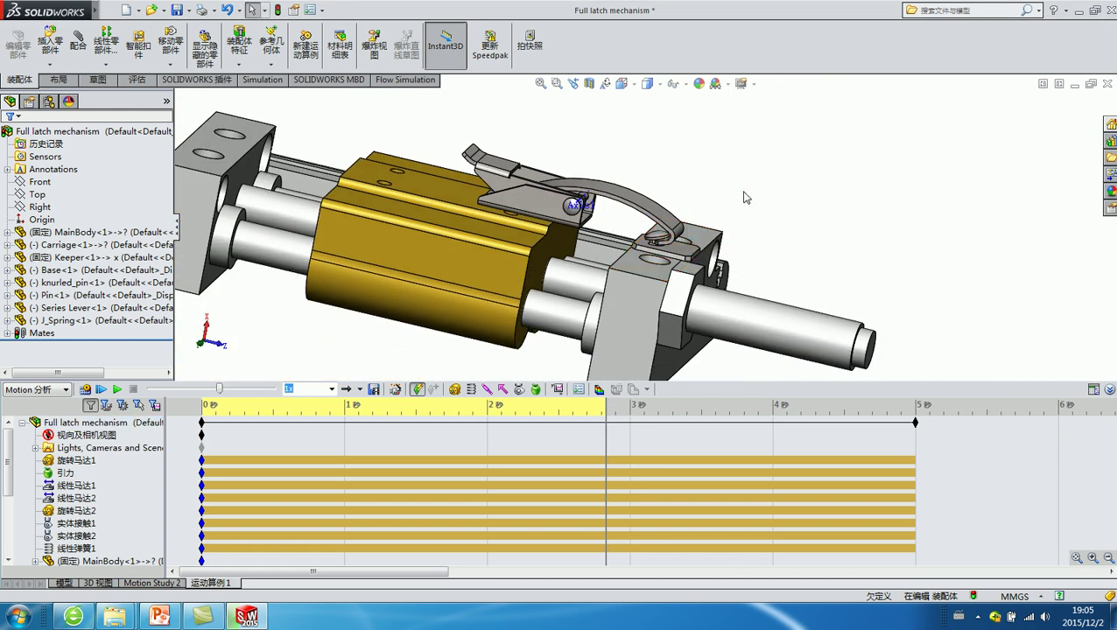
{"action": "left_click", "coordinate": [63, 548]}
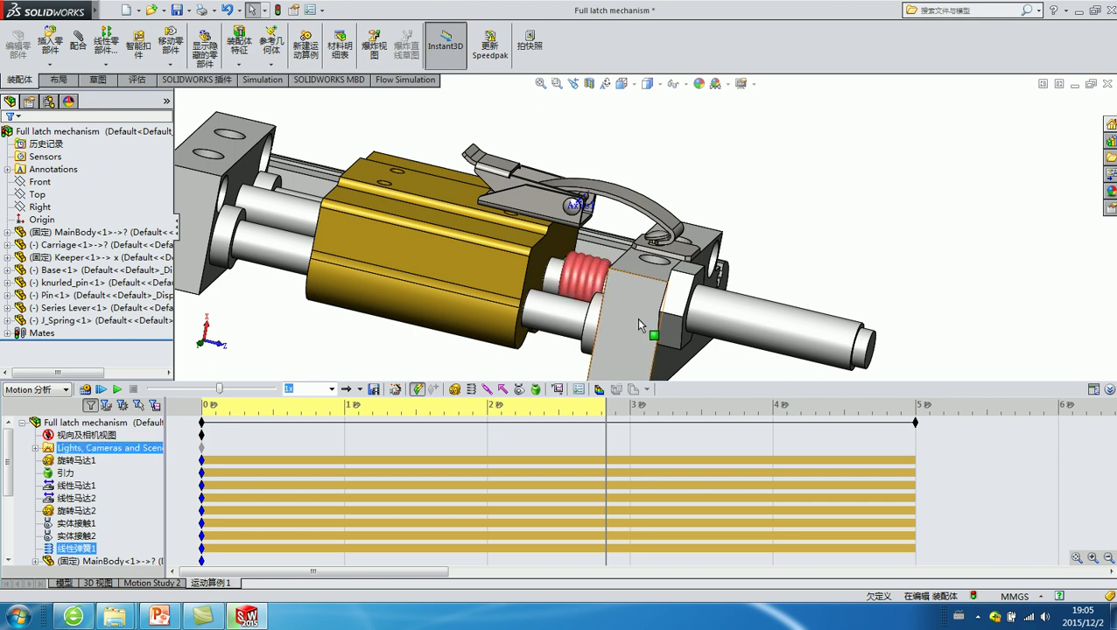
{"action": "left_click", "coordinate": [77, 537], "text": "ctrl"}
{"action": "left_click", "coordinate": [73, 549]}
{"action": "right_click", "coordinate": [76, 549]}
{"action": "left_click", "coordinate": [107, 452]}
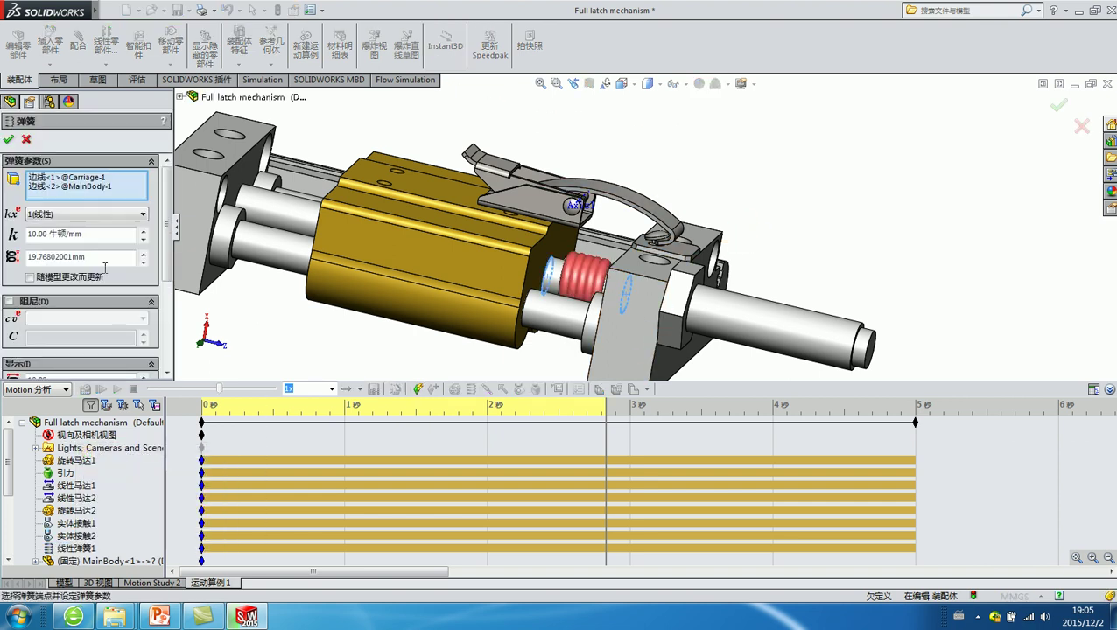
{"action": "left_click", "coordinate": [26, 140]}
Step: Reopen 线性弹簧1 for editing, enable damping, and select its damping coefficient value
{"action": "left_click", "coordinate": [76, 548]}
{"action": "left_click", "coordinate": [70, 536]}
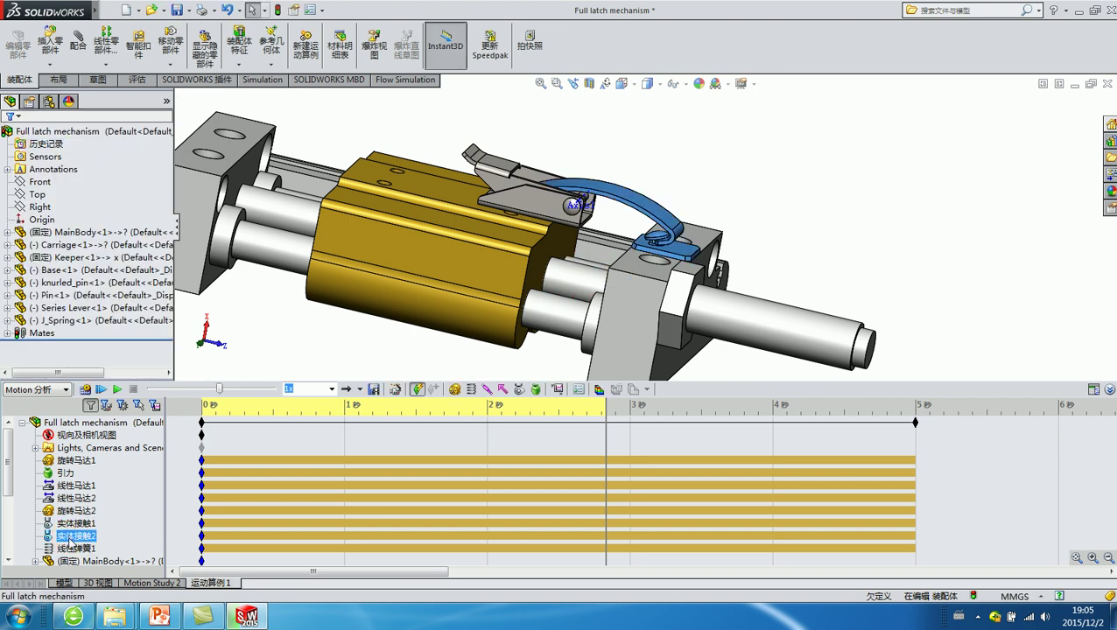
{"action": "left_click", "coordinate": [73, 548]}
{"action": "left_click", "coordinate": [70, 536]}
{"action": "left_click", "coordinate": [74, 549]}
{"action": "right_click", "coordinate": [74, 549]}
{"action": "left_click", "coordinate": [136, 456]}
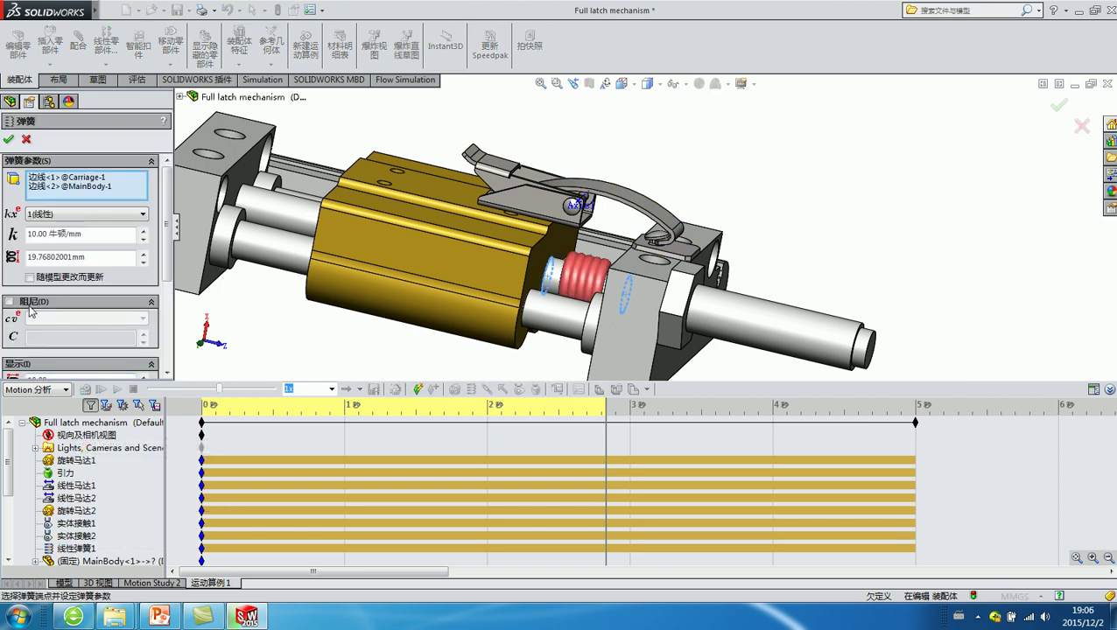
{"action": "left_click", "coordinate": [30, 303]}
{"action": "left_click_drag", "start_coordinate": [37, 338], "coordinate": [51, 337]}
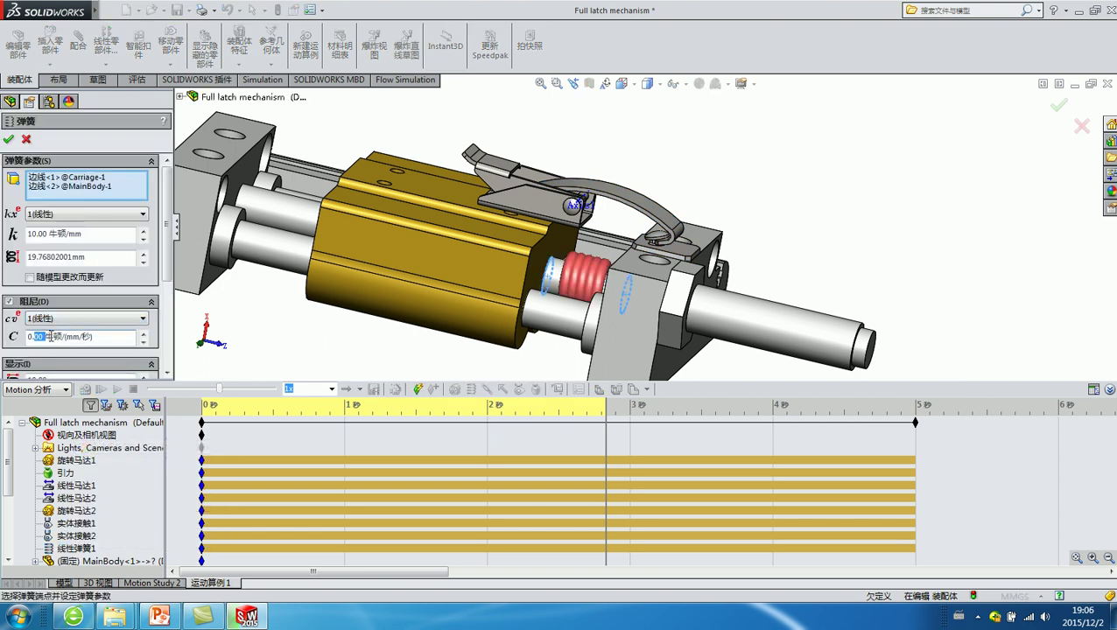
Step: Accept the damped spring, recalculate the motion study, and stop the playback
{"action": "left_click", "coordinate": [8, 140]}
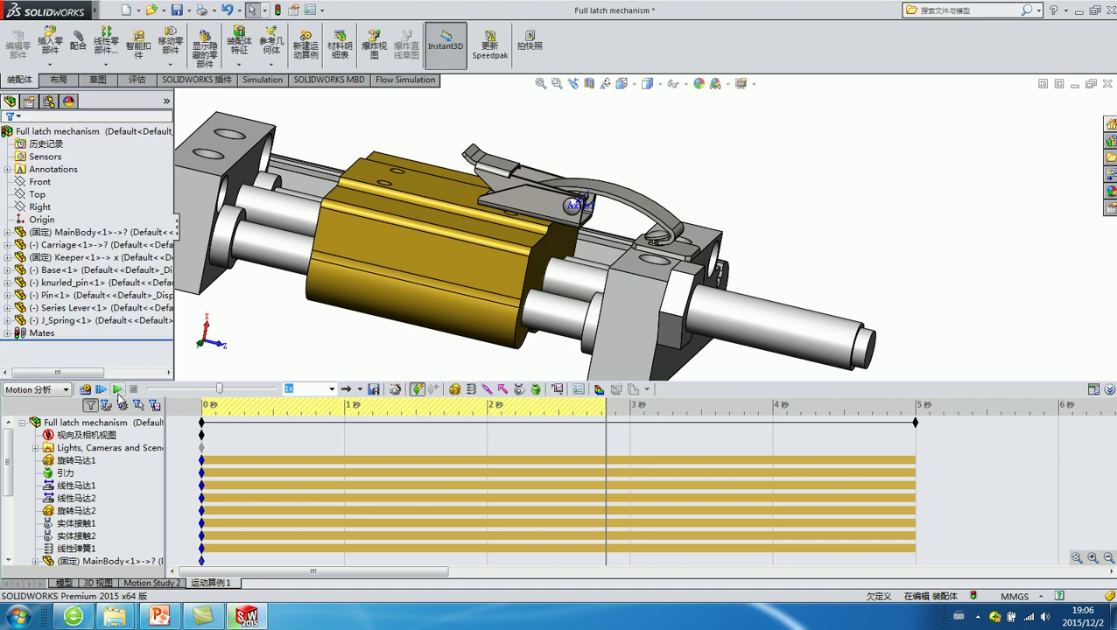
{"action": "left_click", "coordinate": [87, 390]}
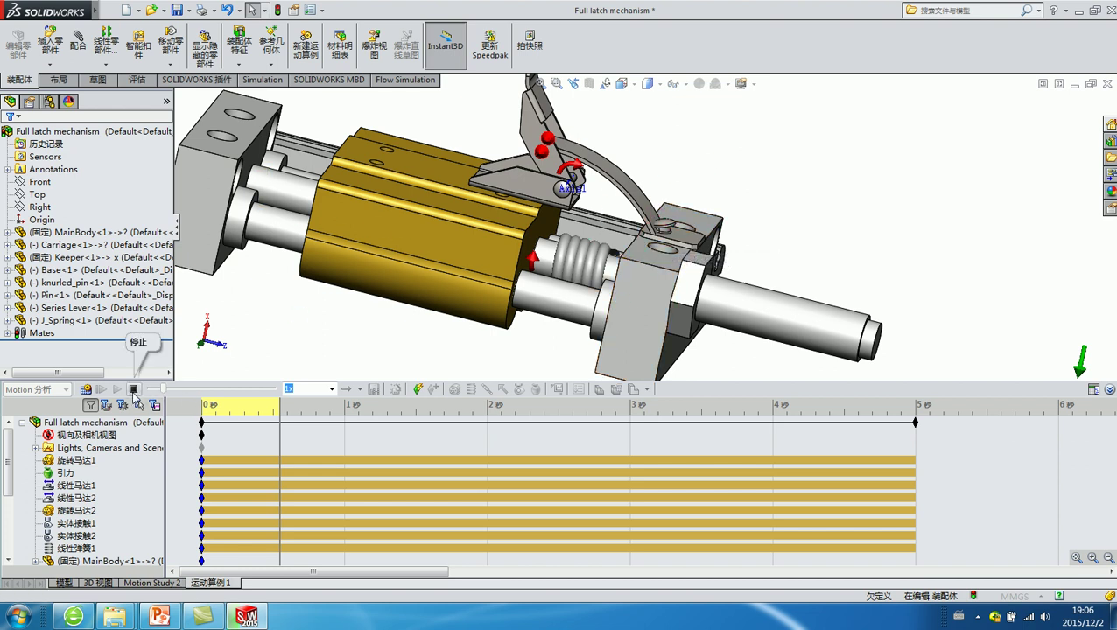
{"action": "left_click", "coordinate": [134, 390]}
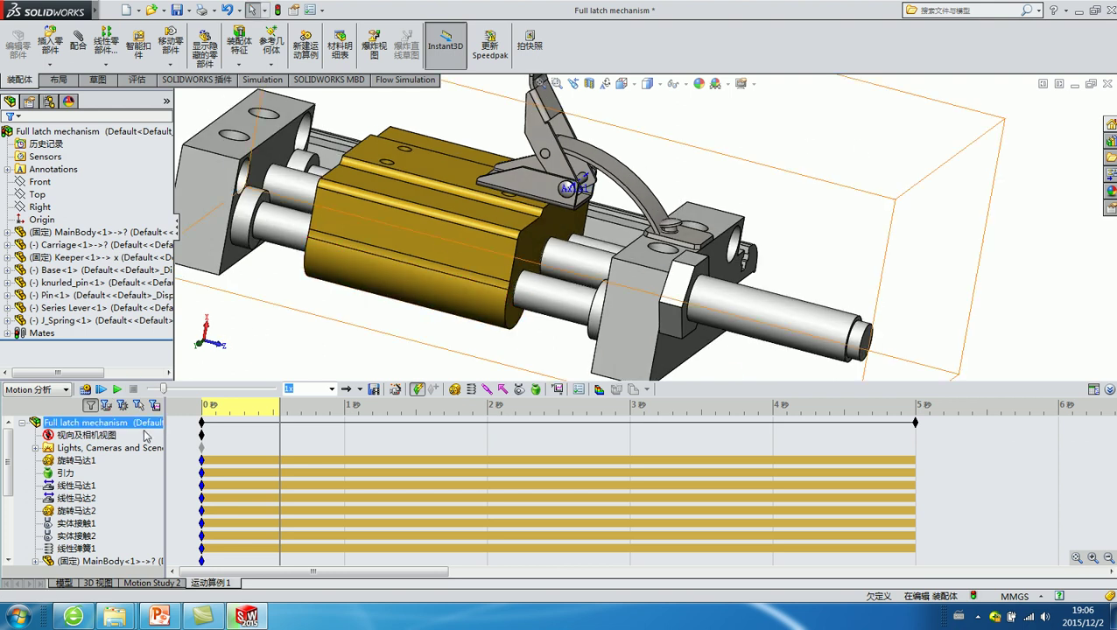
Step: Select the linear spring, the Full latch mechanism assembly and the MainBody part
{"action": "left_click", "coordinate": [78, 548]}
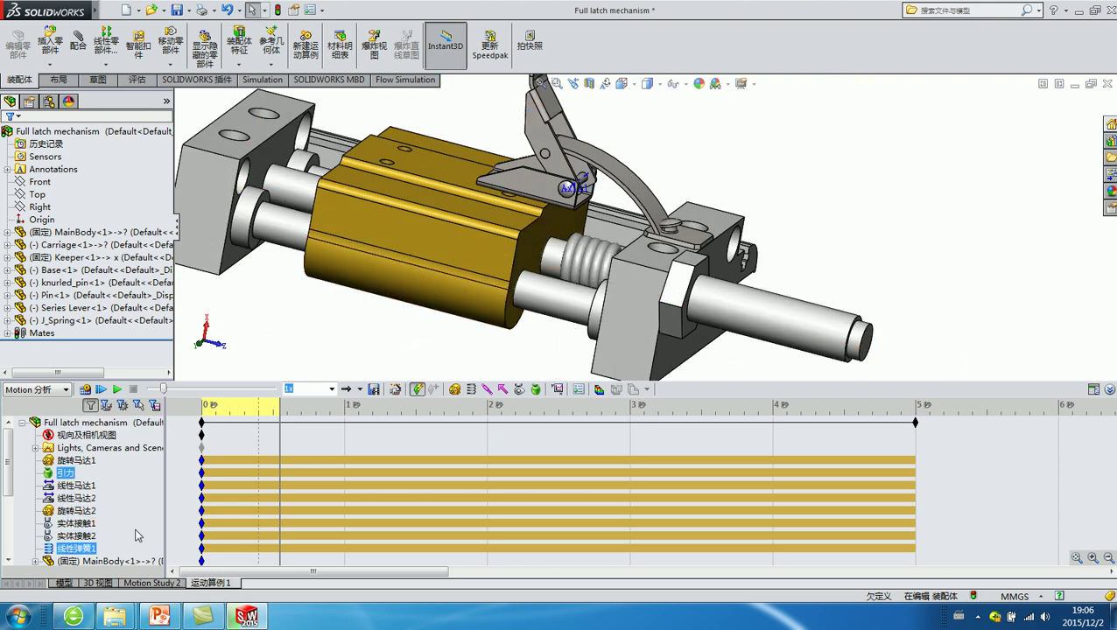
{"action": "left_click", "coordinate": [723, 166]}
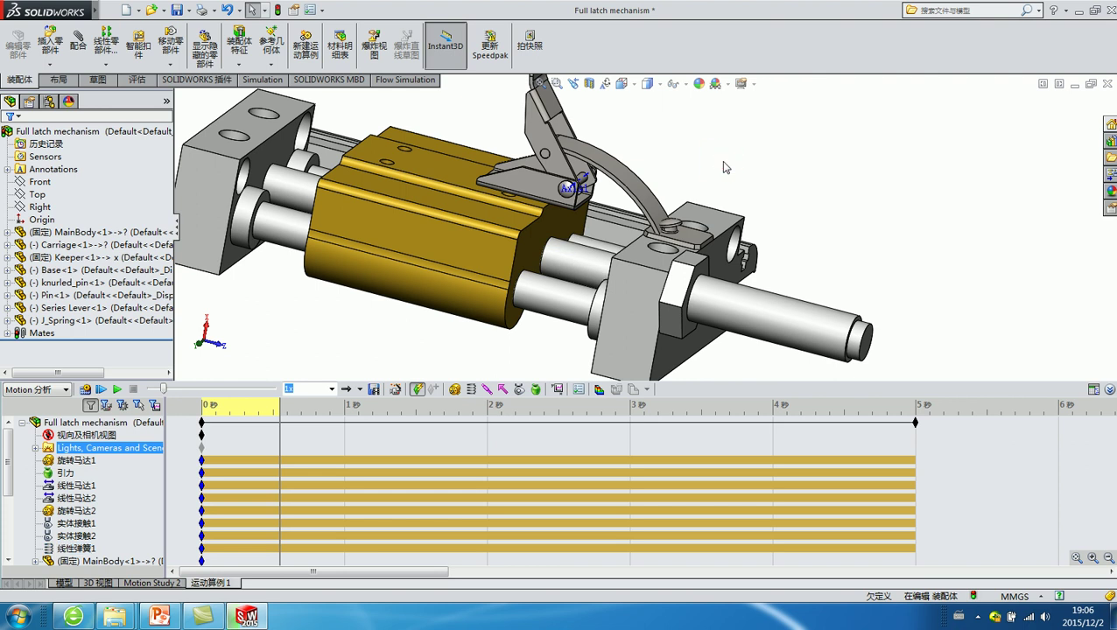
{"action": "left_click", "coordinate": [577, 417]}
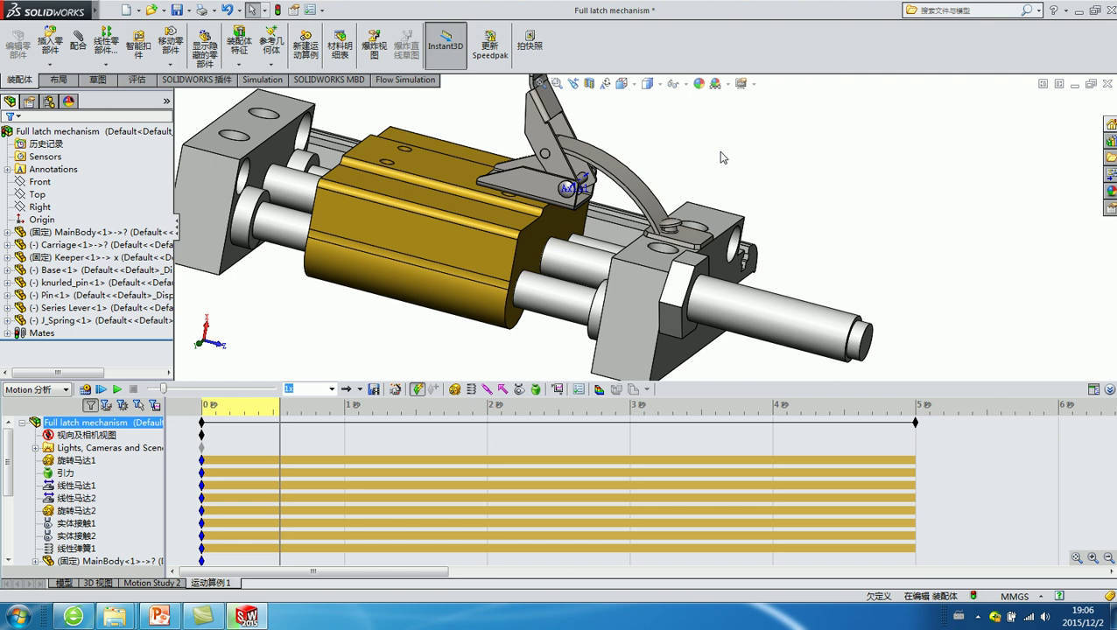
{"action": "left_click", "coordinate": [666, 258]}
{"action": "left_click", "coordinate": [918, 220]}
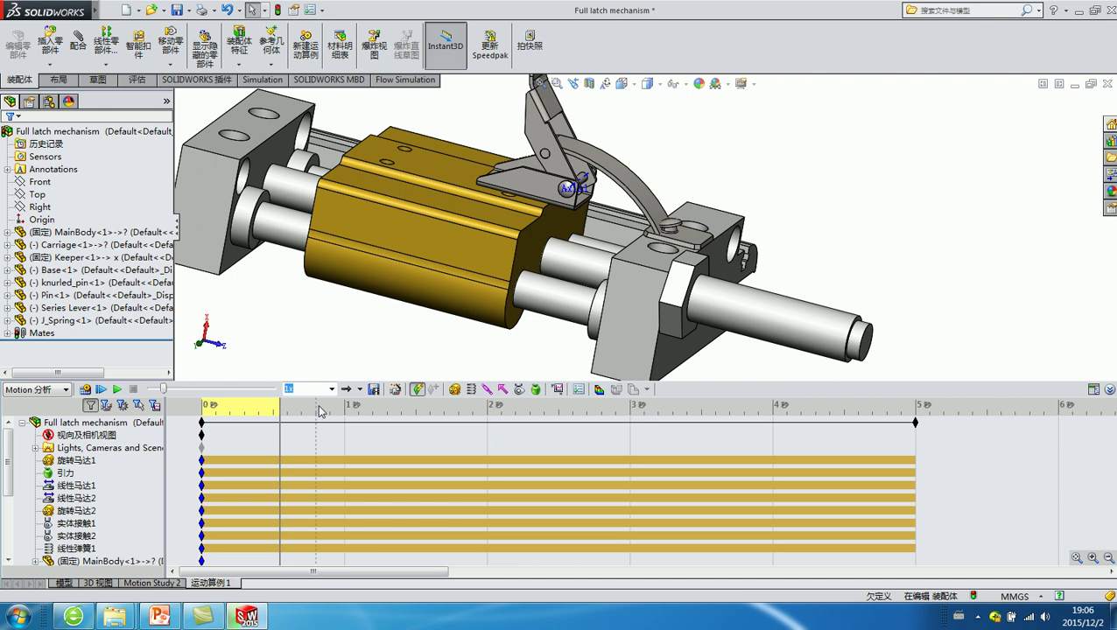
Step: Rewind the study to 0 s and open the motion study properties
{"action": "left_click_drag", "start_coordinate": [282, 407], "coordinate": [204, 407]}
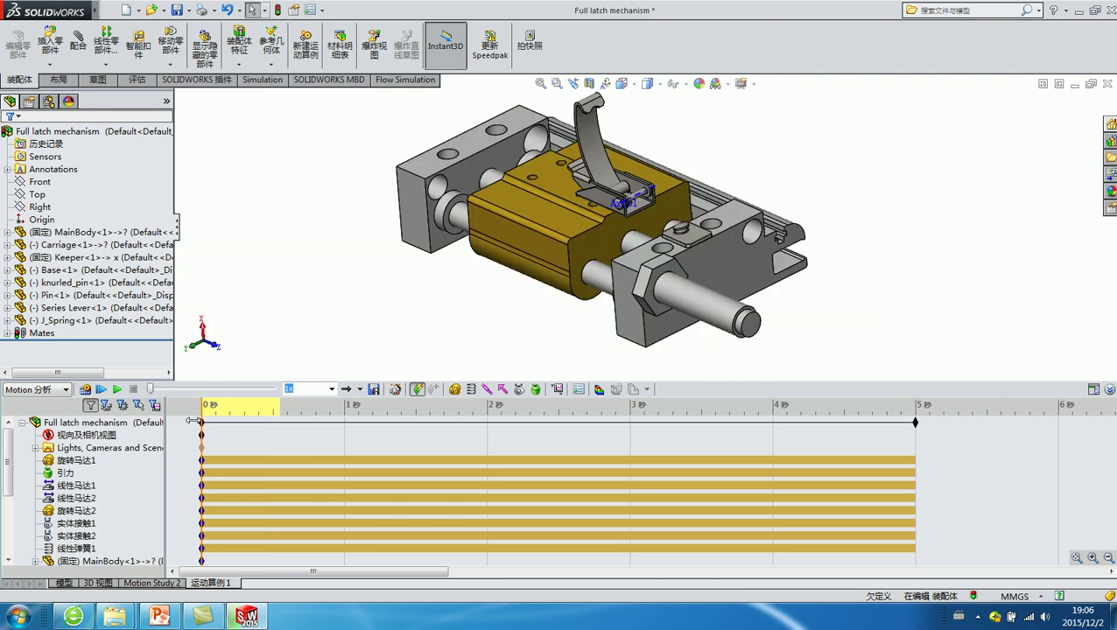
{"action": "scroll", "coordinate": [725, 226], "scroll_direction": "down", "scroll_amount": 2}
{"action": "scroll", "coordinate": [722, 202], "scroll_direction": "down", "scroll_amount": 2}
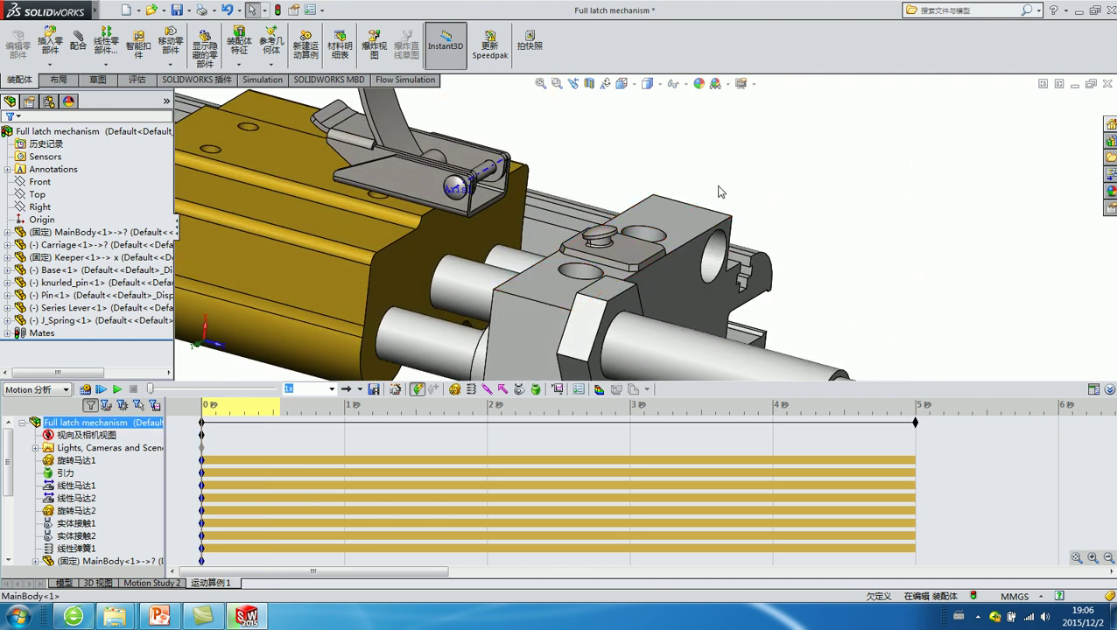
{"action": "left_click", "coordinate": [720, 191]}
{"action": "left_click", "coordinate": [709, 232]}
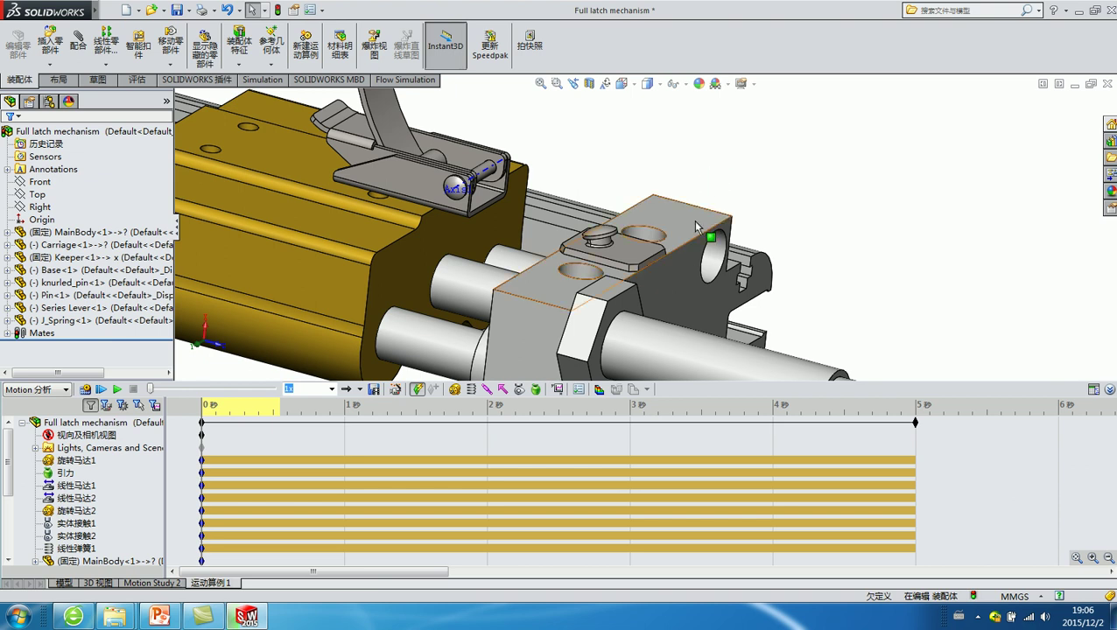
{"action": "left_click", "coordinate": [882, 231]}
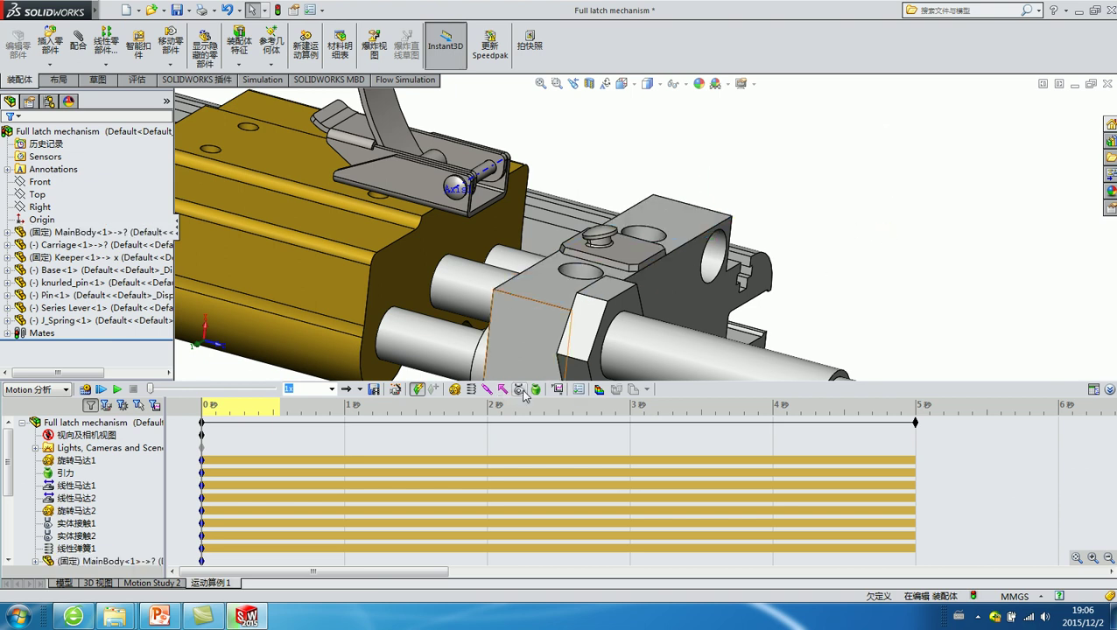
{"action": "left_click", "coordinate": [580, 394]}
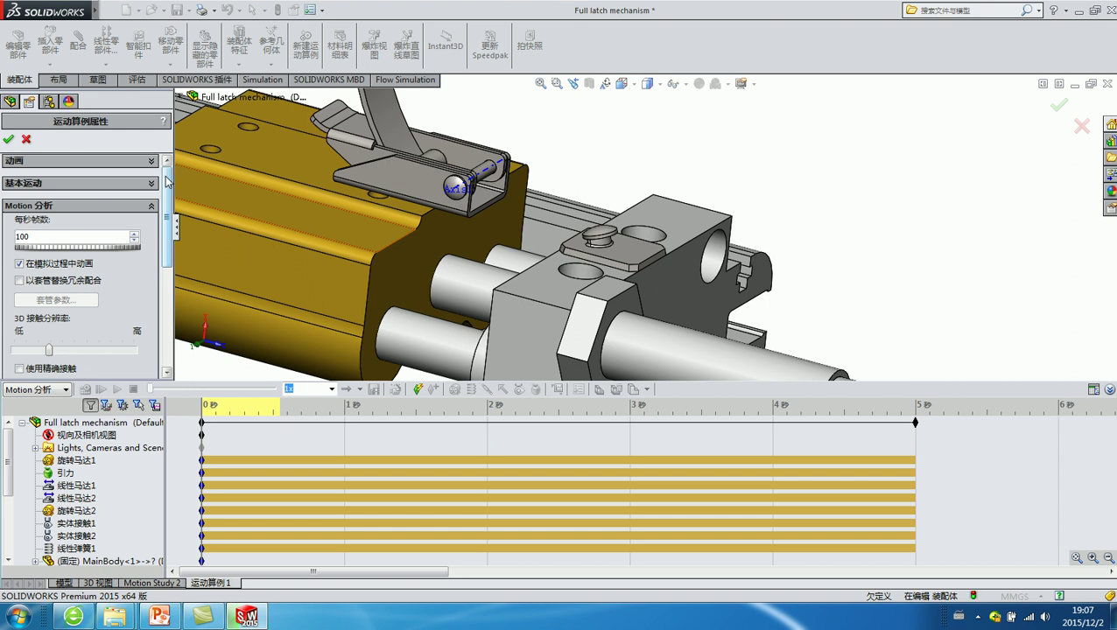
Step: Review the 100 frames-per-second setting in the motion study properties
{"action": "left_click_drag", "start_coordinate": [167, 179], "coordinate": [169, 221]}
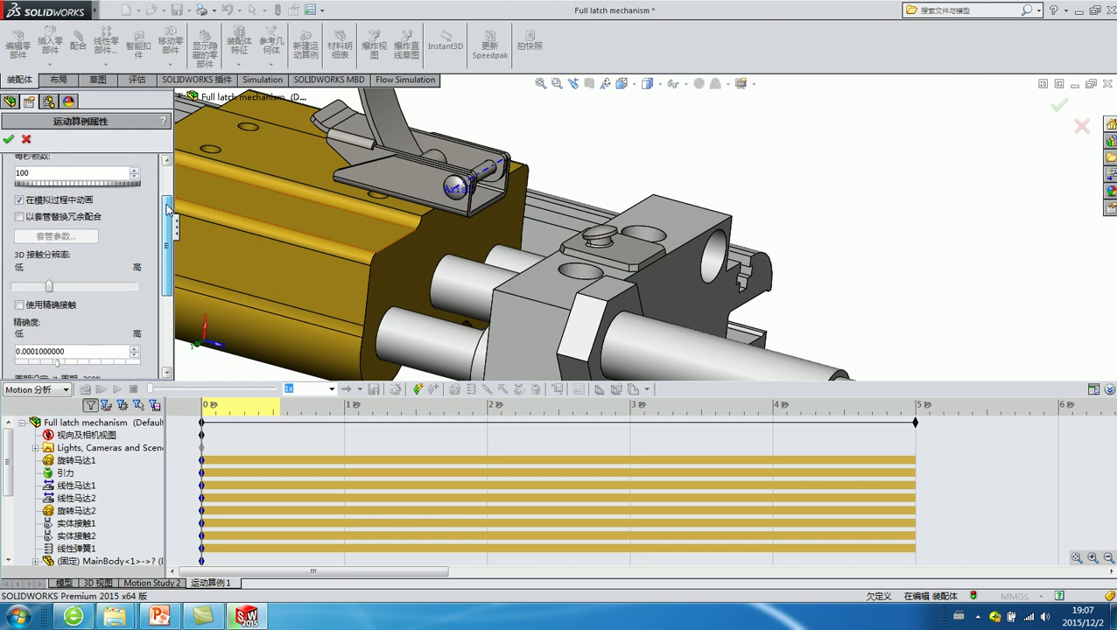
{"action": "scroll", "coordinate": [88, 228], "scroll_direction": "up", "scroll_amount": 3}
{"action": "double_click", "coordinate": [53, 234]}
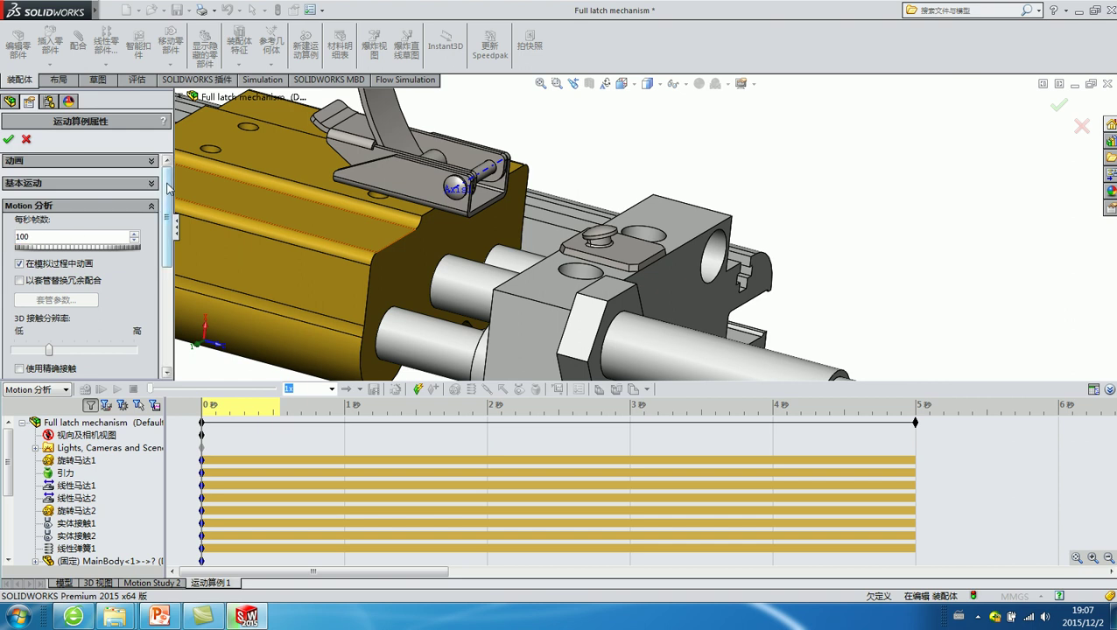
{"action": "left_click_drag", "start_coordinate": [167, 171], "coordinate": [167, 200]}
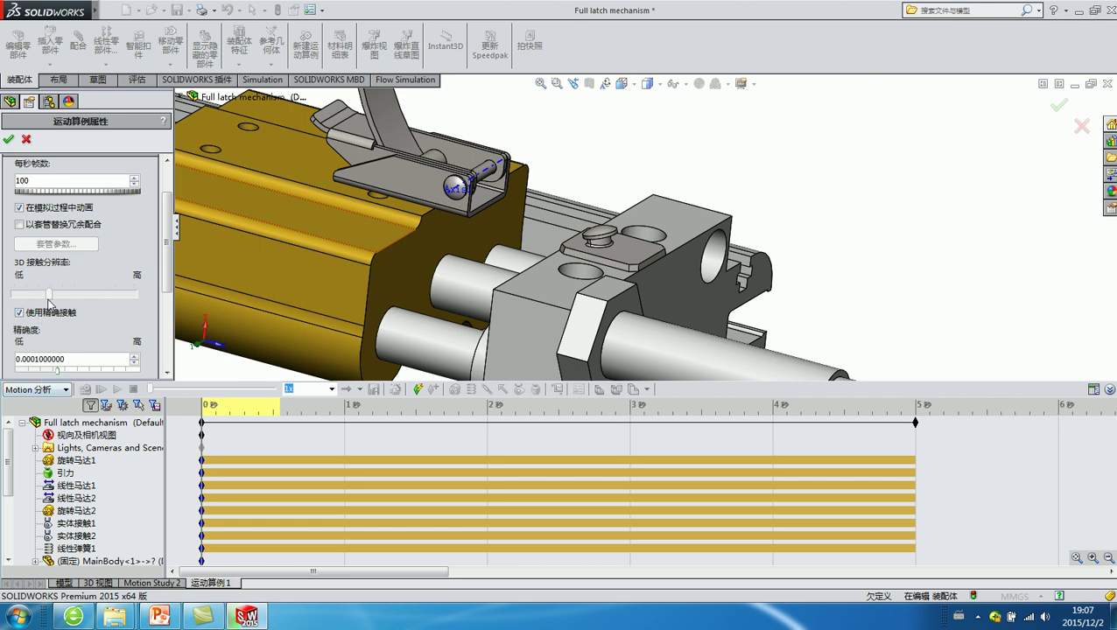
Step: Raise the 3D contact resolution, turn on precise contact, and accept the settings
{"action": "left_click_drag", "start_coordinate": [49, 294], "coordinate": [65, 294]}
{"action": "left_click_drag", "start_coordinate": [65, 294], "coordinate": [70, 294]}
{"action": "left_click", "coordinate": [58, 312]}
{"action": "left_click_drag", "start_coordinate": [89, 359], "coordinate": [14, 359]}
{"action": "left_click", "coordinate": [27, 359]}
{"action": "left_click", "coordinate": [8, 138]}
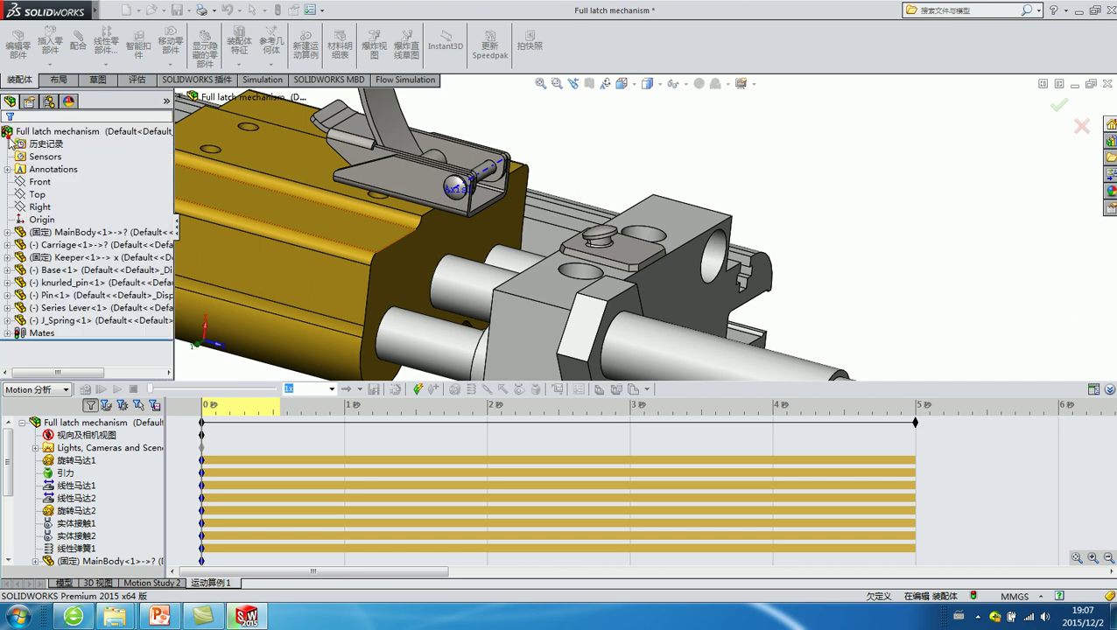
Step: Run the precise-contact calculation to about 2.8 s and close the Motion 分析 message
{"action": "left_click", "coordinate": [85, 390]}
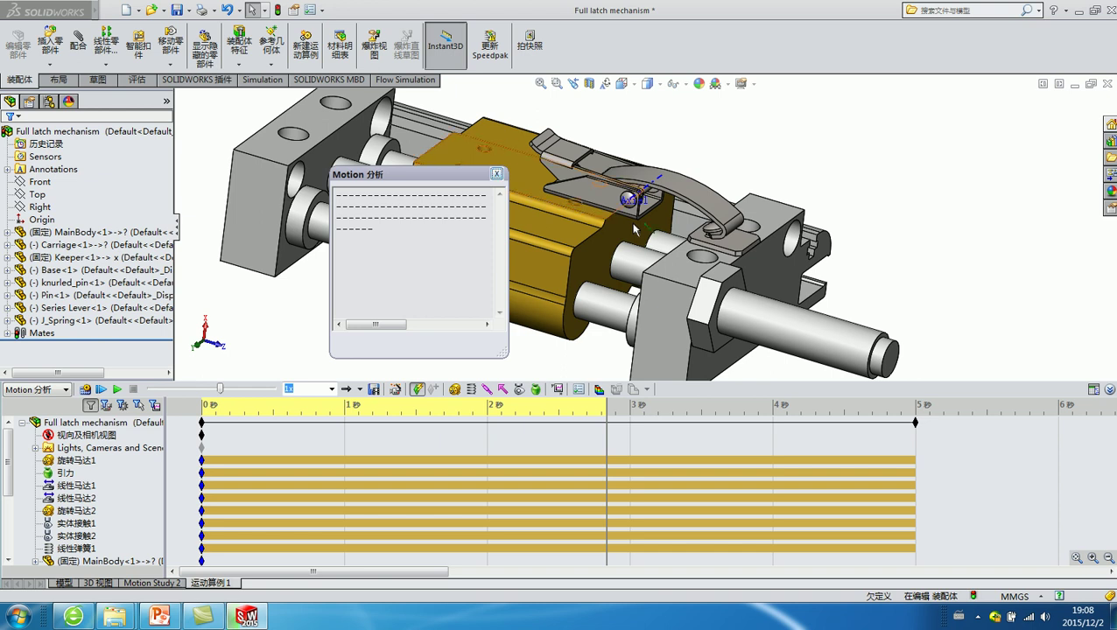
{"action": "left_click", "coordinate": [496, 174]}
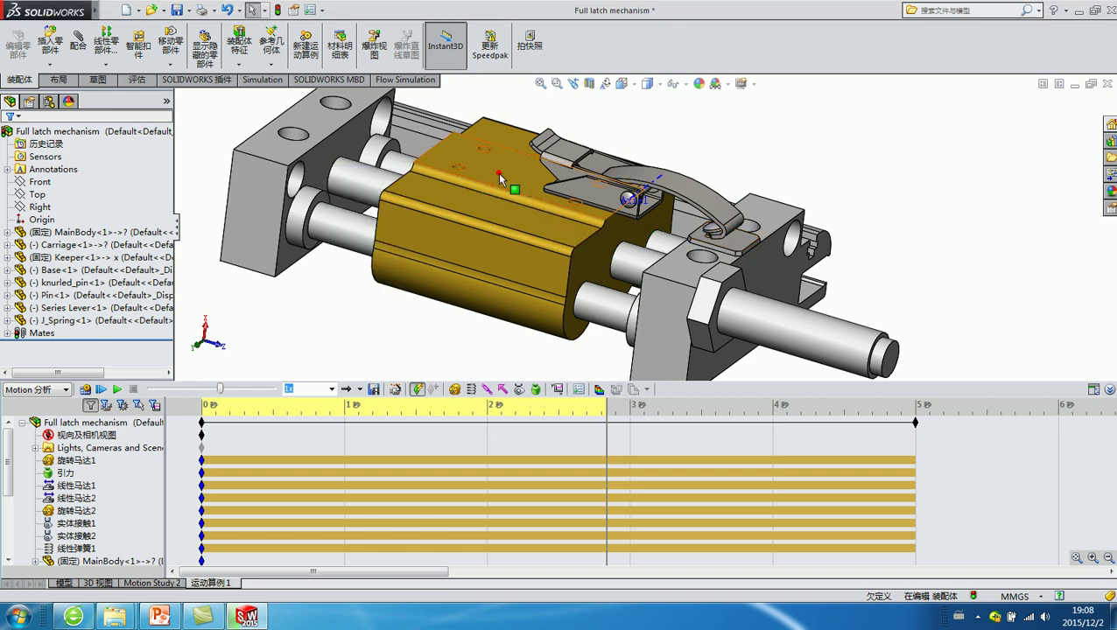
Step: Change the precise-contact precision to 0.001 in the motion study properties and accept
{"action": "left_click", "coordinate": [559, 389]}
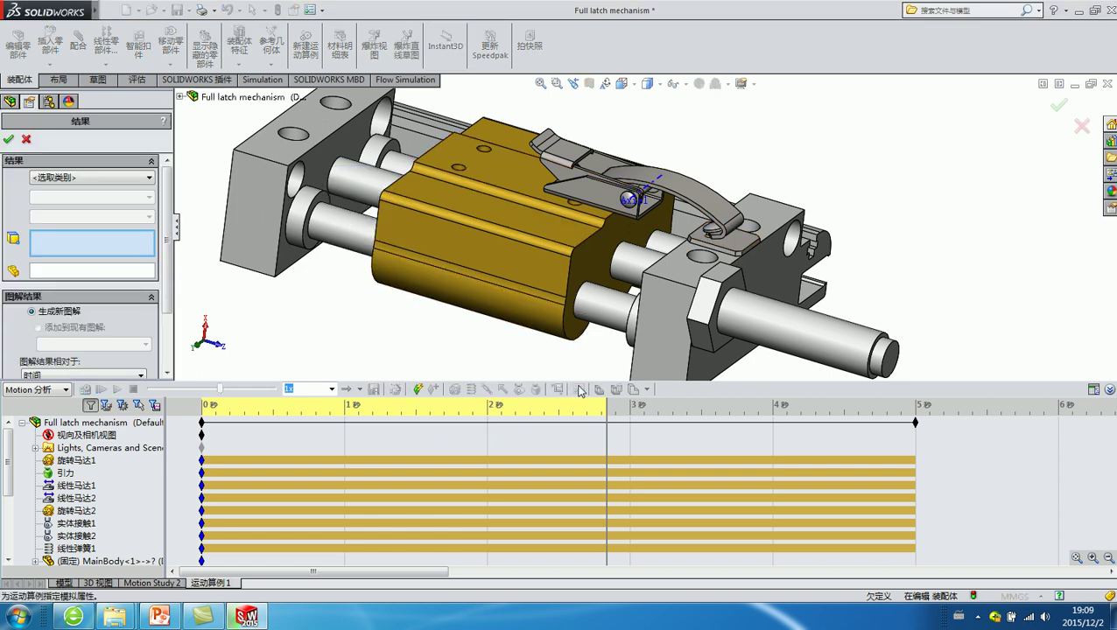
{"action": "left_click", "coordinate": [27, 142]}
{"action": "left_click", "coordinate": [575, 390]}
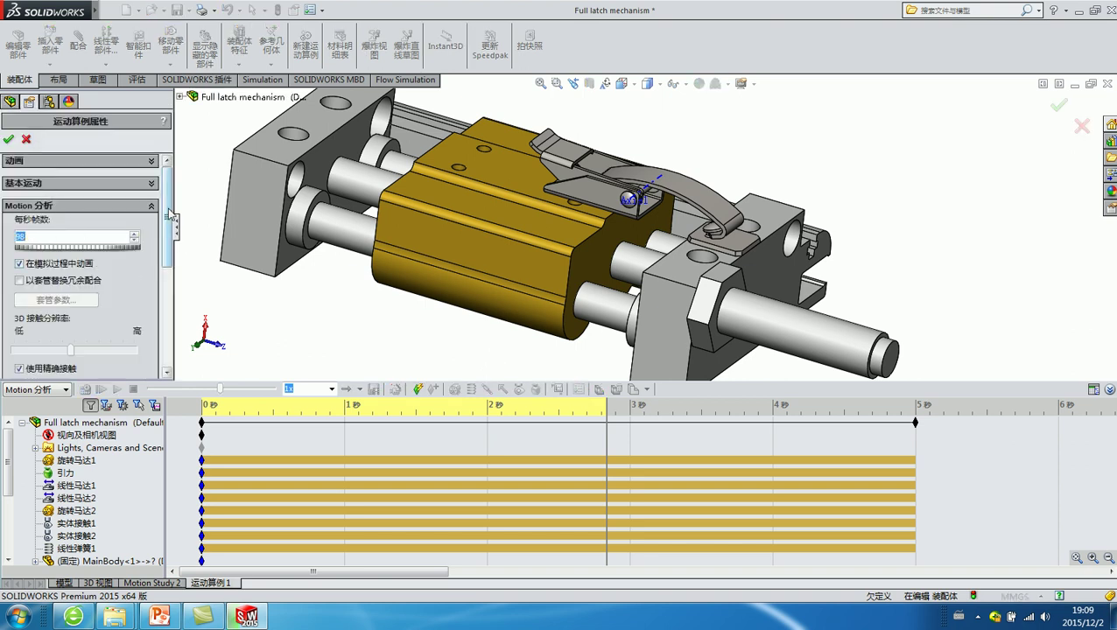
{"action": "scroll", "coordinate": [168, 211], "scroll_direction": "down", "scroll_amount": 2}
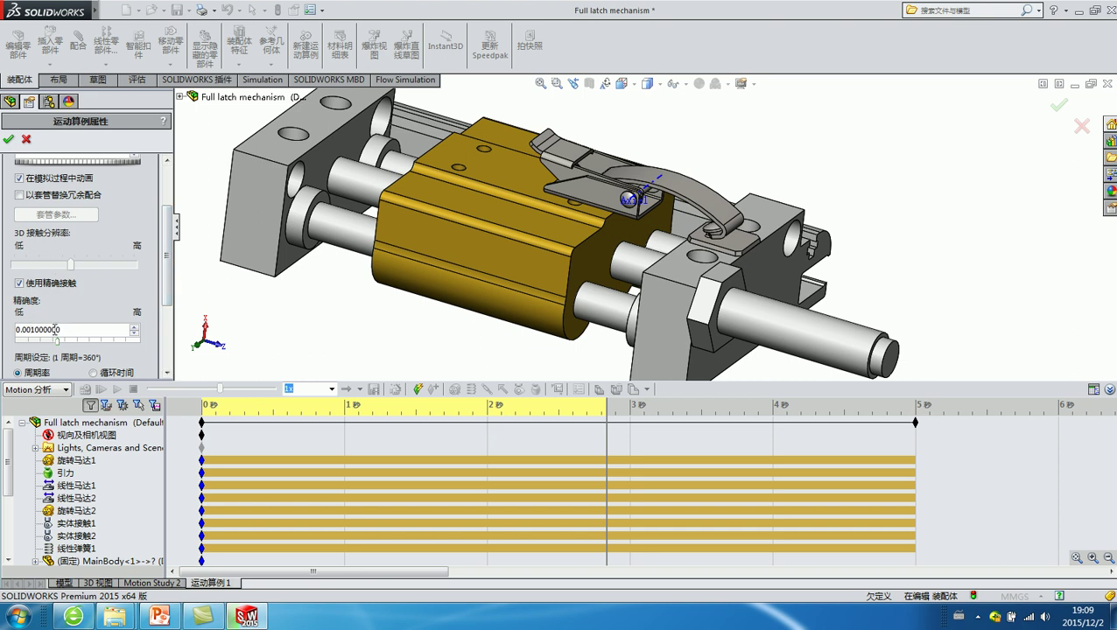
{"action": "double_click", "coordinate": [66, 329]}
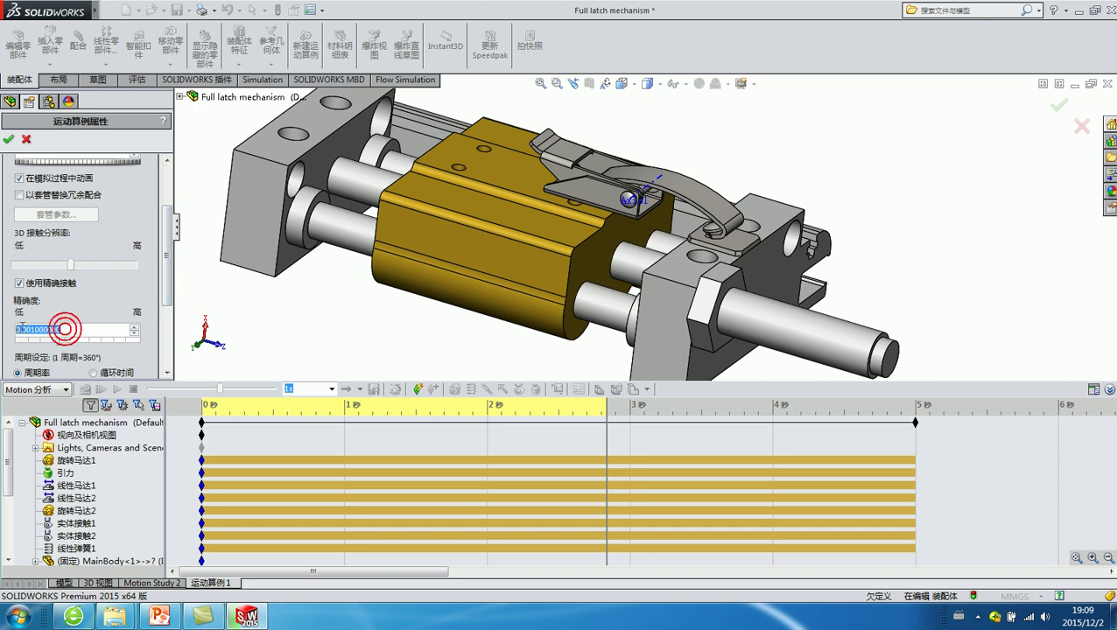
{"action": "left_click", "coordinate": [8, 142]}
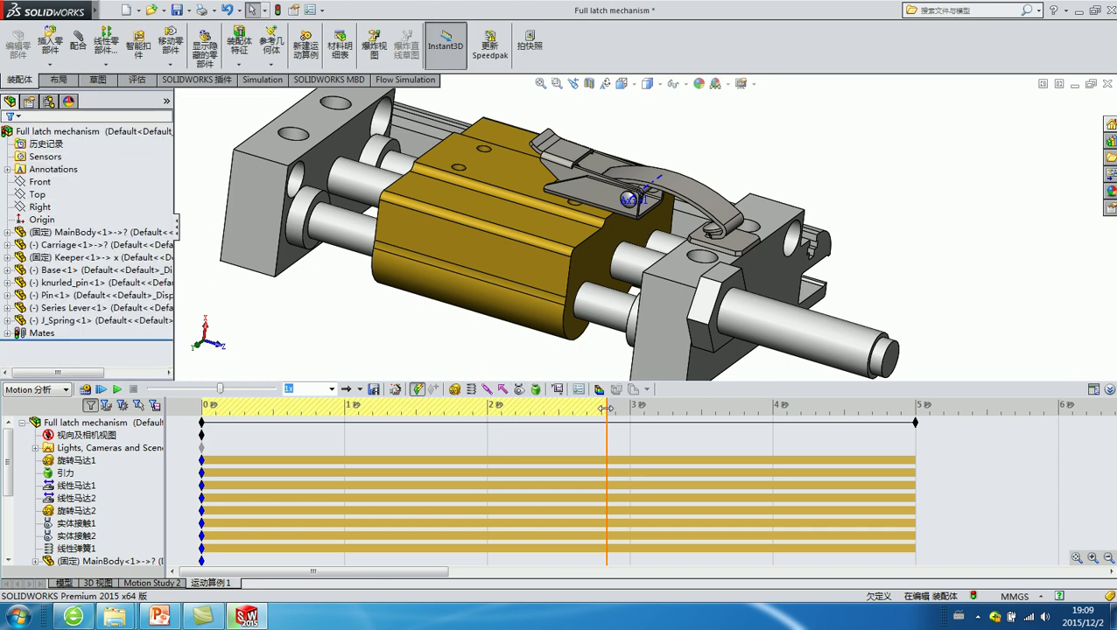
Step: Rewind to 0 s, recalculate with 0.001 precision, and reopen the study properties
{"action": "left_click_drag", "start_coordinate": [605, 408], "coordinate": [116, 395]}
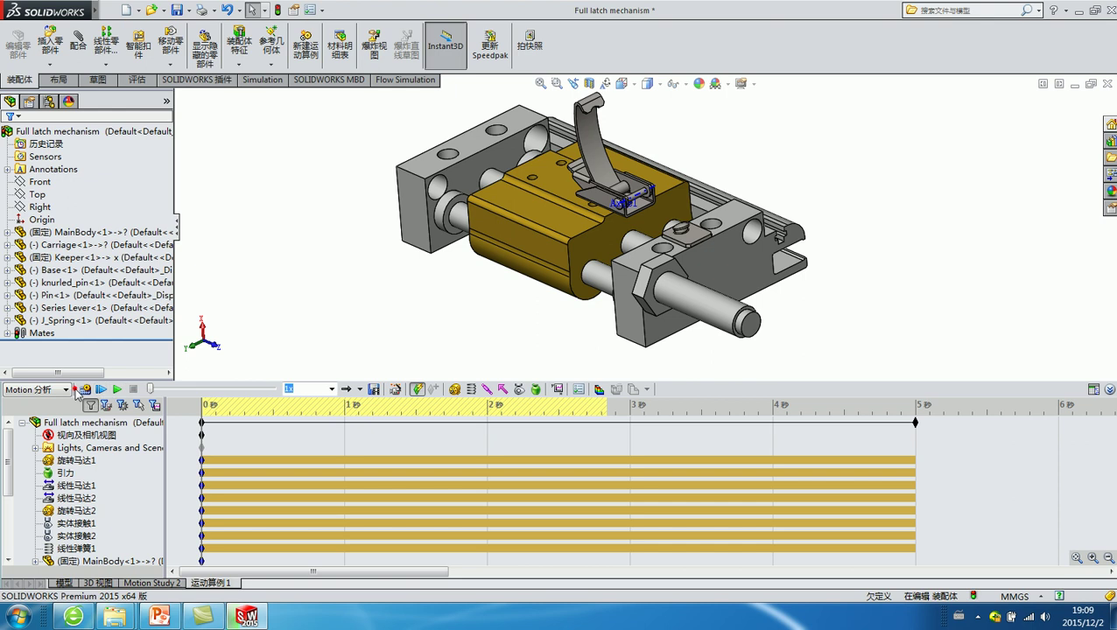
{"action": "left_click", "coordinate": [84, 389]}
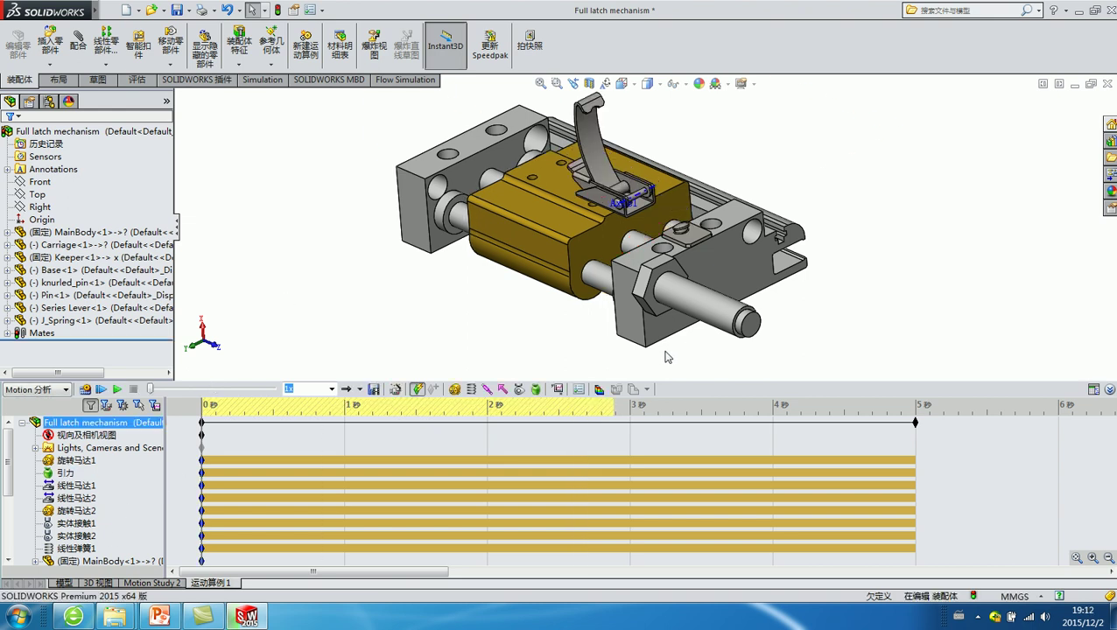
{"action": "left_click", "coordinate": [579, 391]}
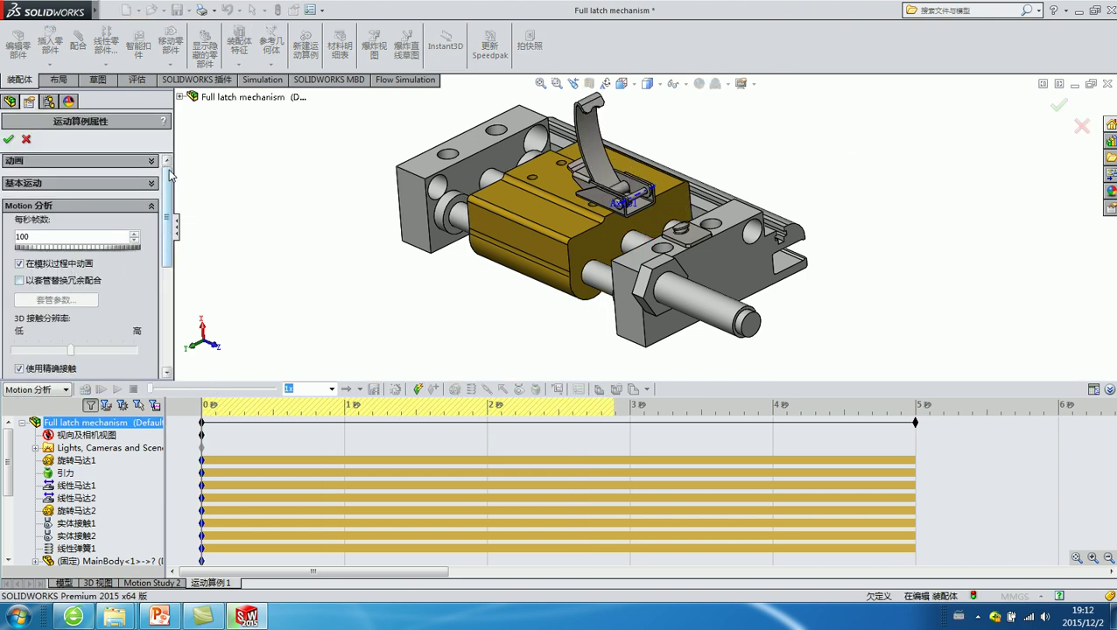
Step: Close the motion study properties and bring up the options for contact 实体接触2
{"action": "left_click_drag", "start_coordinate": [168, 170], "coordinate": [167, 272]}
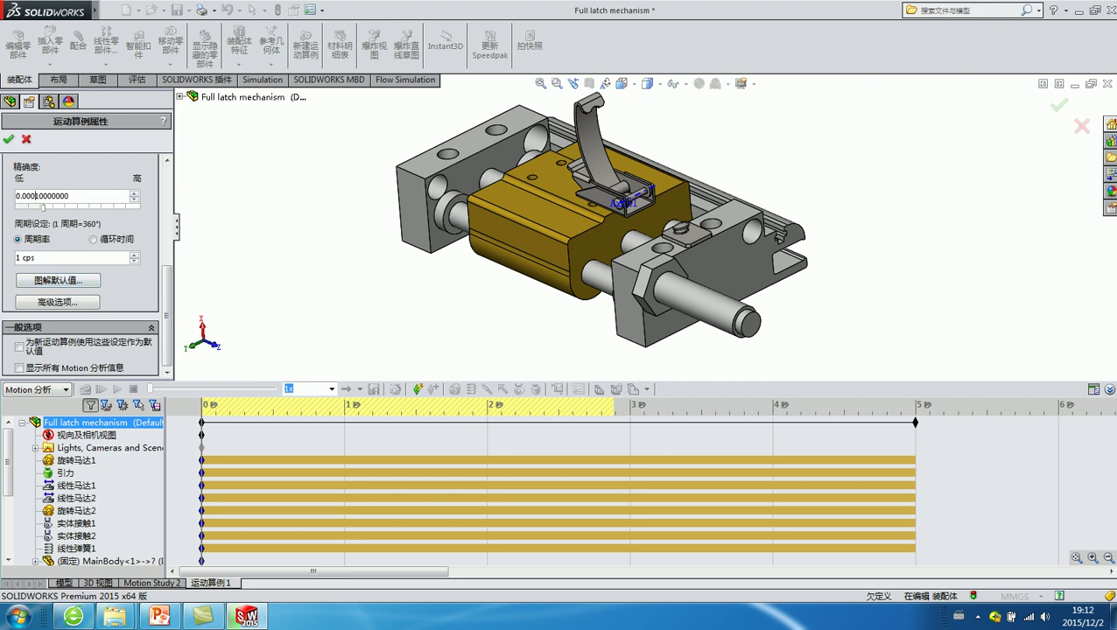
{"action": "left_click", "coordinate": [274, 206]}
{"action": "left_click", "coordinate": [8, 140]}
{"action": "left_click", "coordinate": [232, 217]}
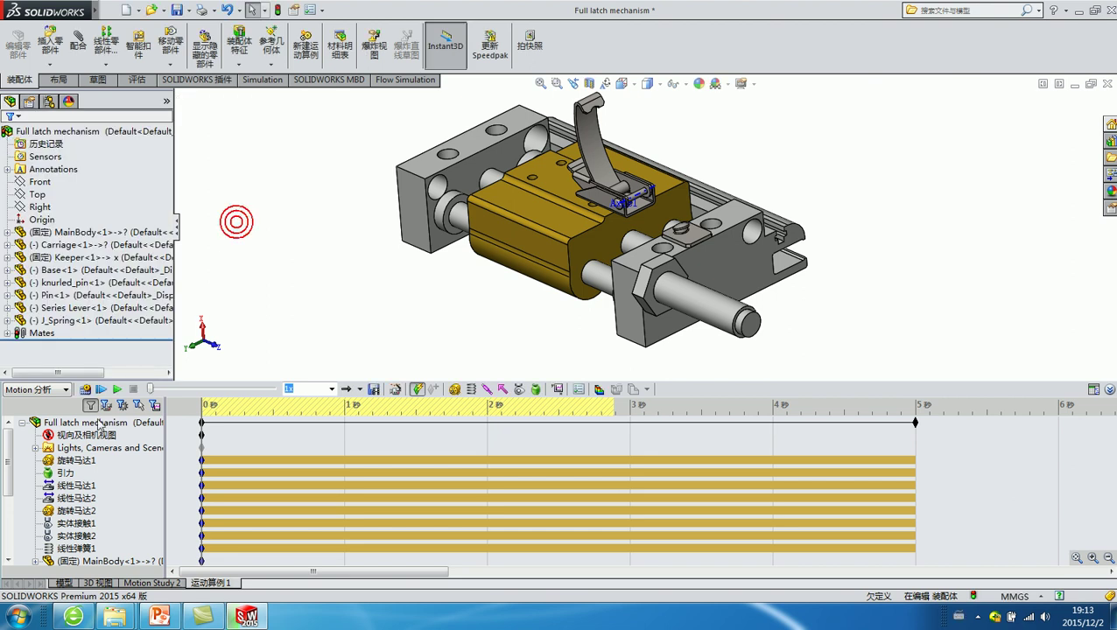
{"action": "left_click_drag", "start_coordinate": [9, 446], "coordinate": [13, 464]}
{"action": "left_click", "coordinate": [77, 510]}
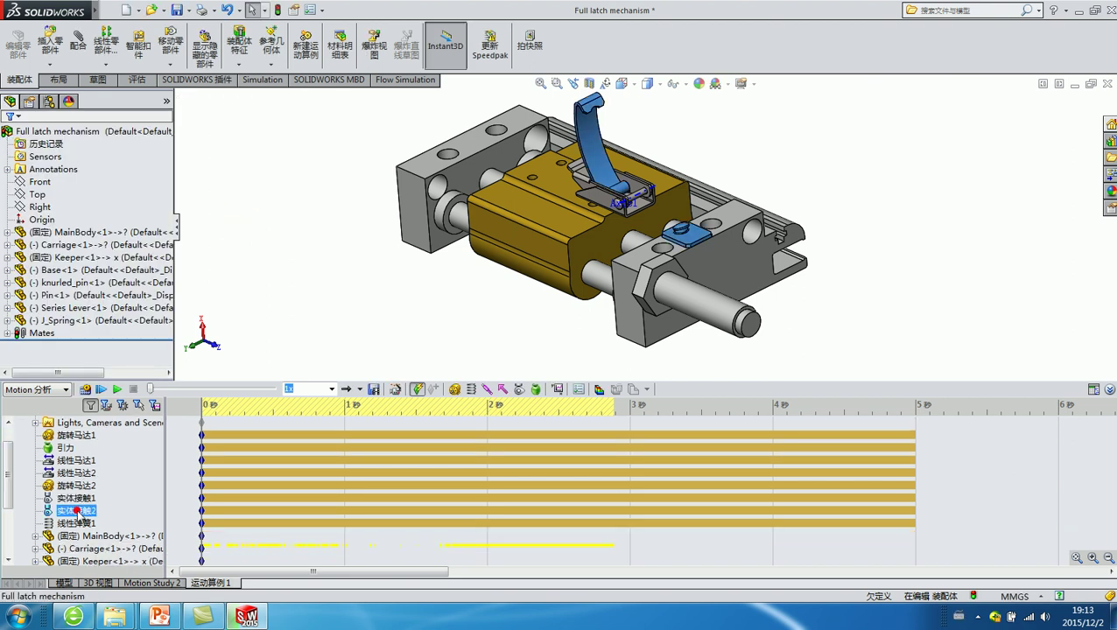
{"action": "right_click", "coordinate": [80, 510]}
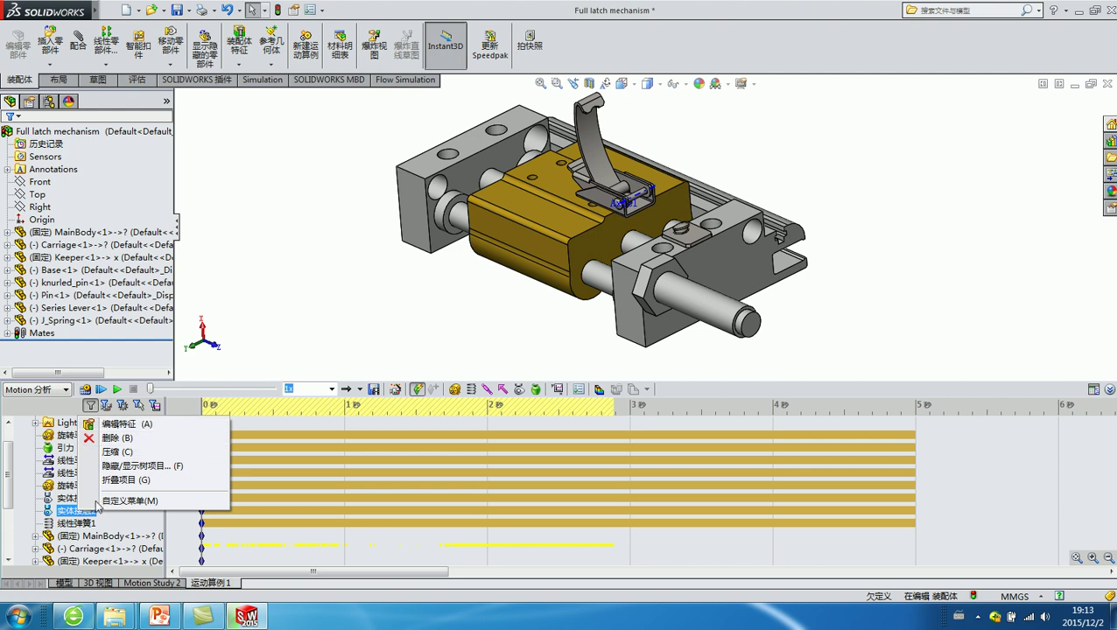
Step: Review the linear spring 线性弹簧1's parameters, then close them
{"action": "left_click", "coordinate": [79, 523]}
{"action": "right_click", "coordinate": [79, 522]}
{"action": "left_click", "coordinate": [126, 429]}
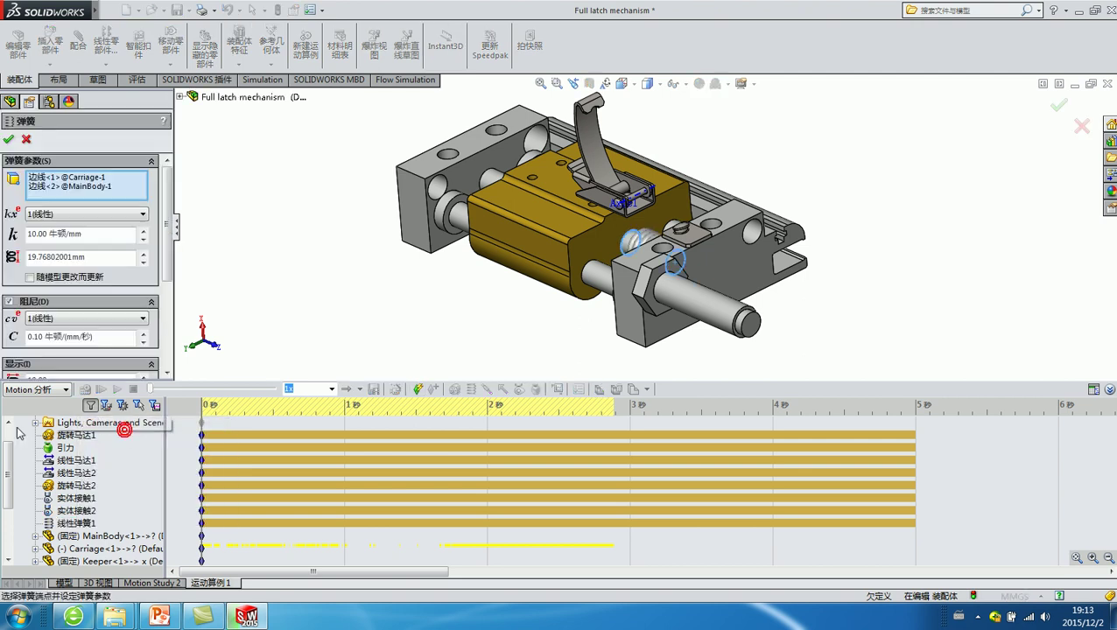
{"action": "left_click", "coordinate": [9, 140]}
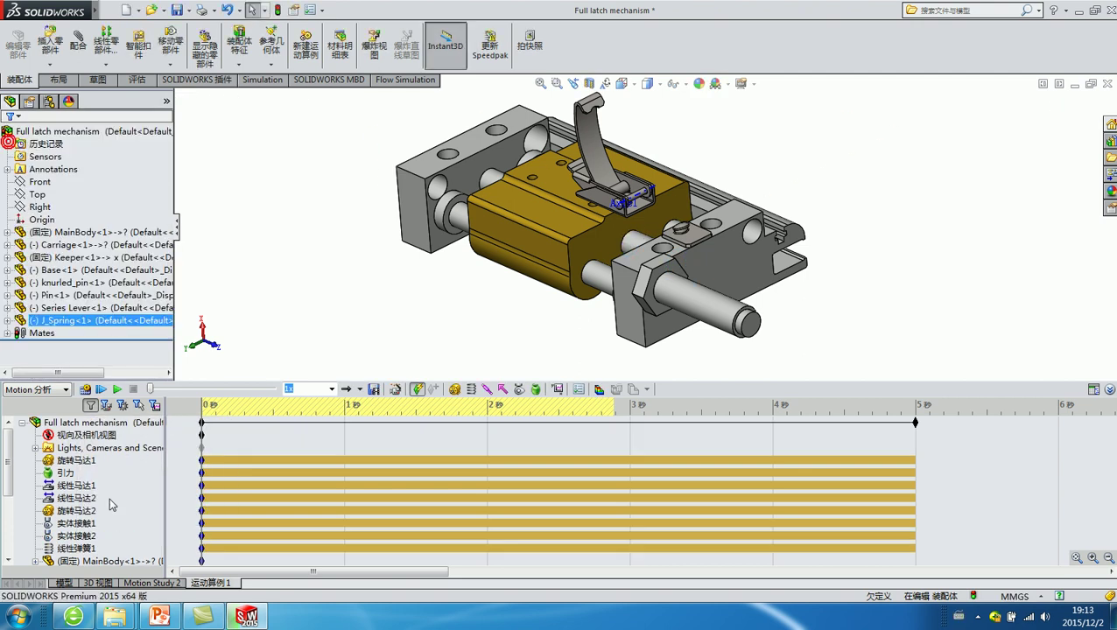
Step: Edit the J_Spring–Keeper contact (Steel (Dry) both sides), toggle friction, and accept it
{"action": "left_click", "coordinate": [77, 535]}
{"action": "right_click", "coordinate": [77, 534]}
{"action": "left_click", "coordinate": [114, 444]}
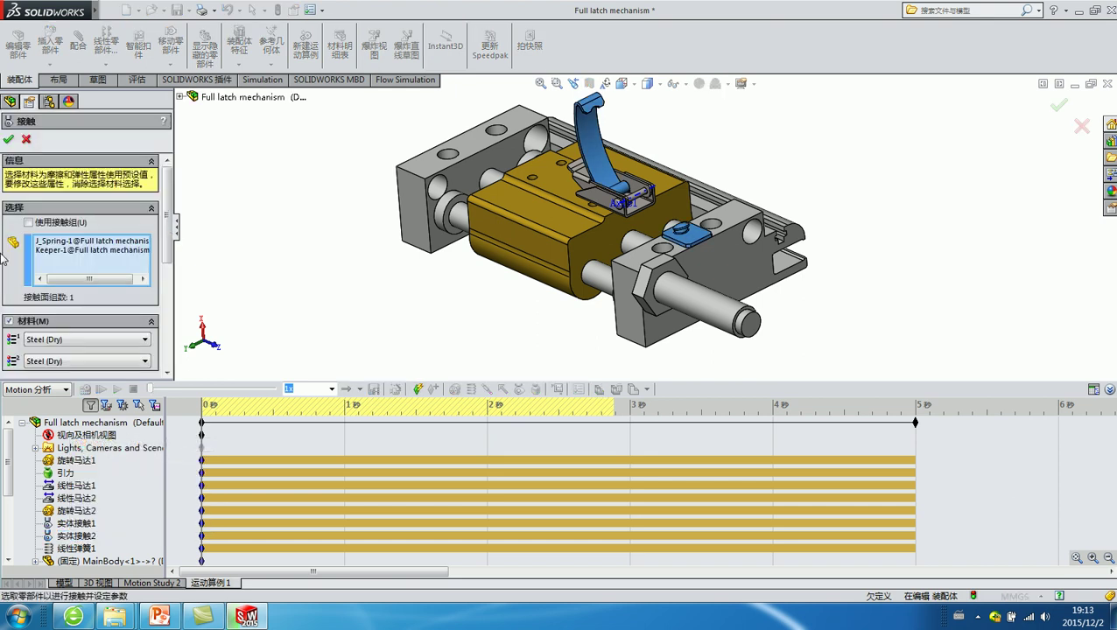
{"action": "scroll", "coordinate": [57, 307], "scroll_direction": "down", "scroll_amount": 3}
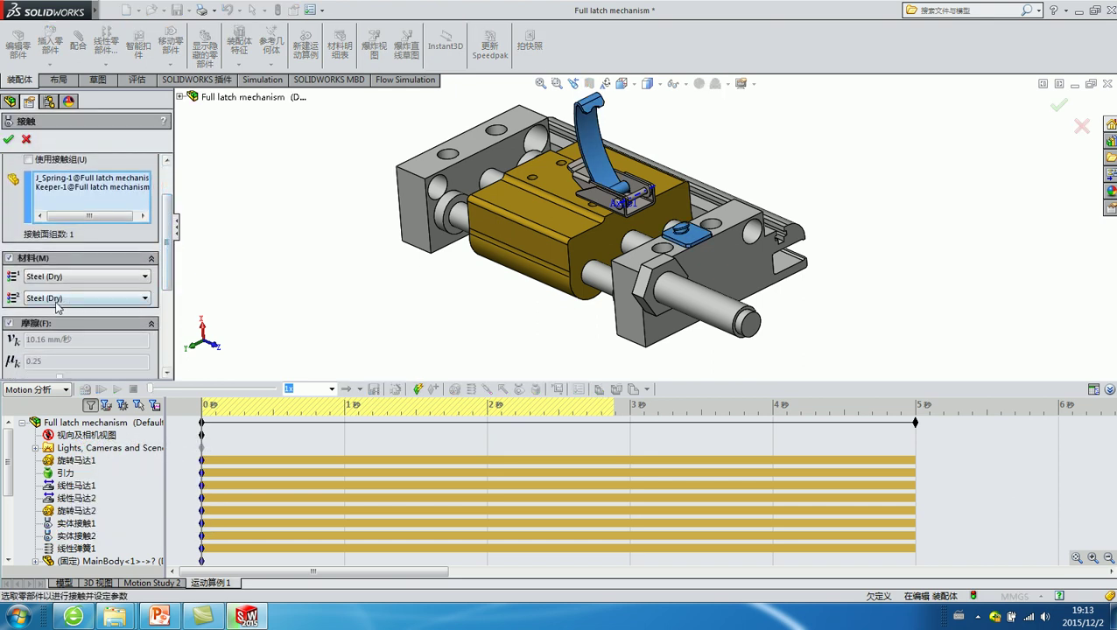
{"action": "left_click", "coordinate": [9, 324]}
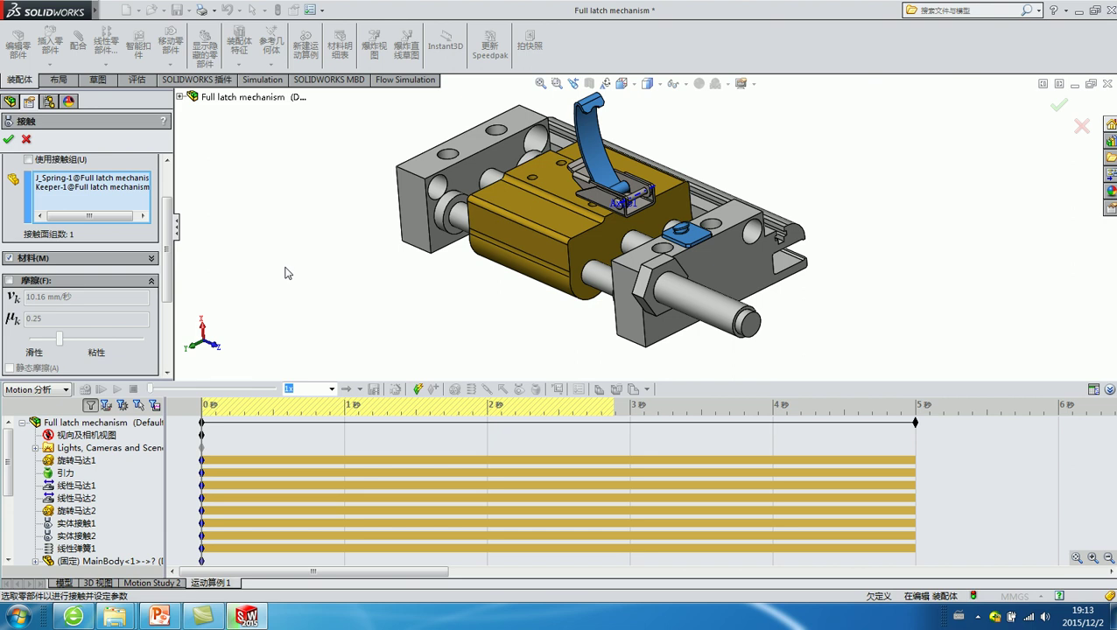
{"action": "left_click", "coordinate": [8, 139]}
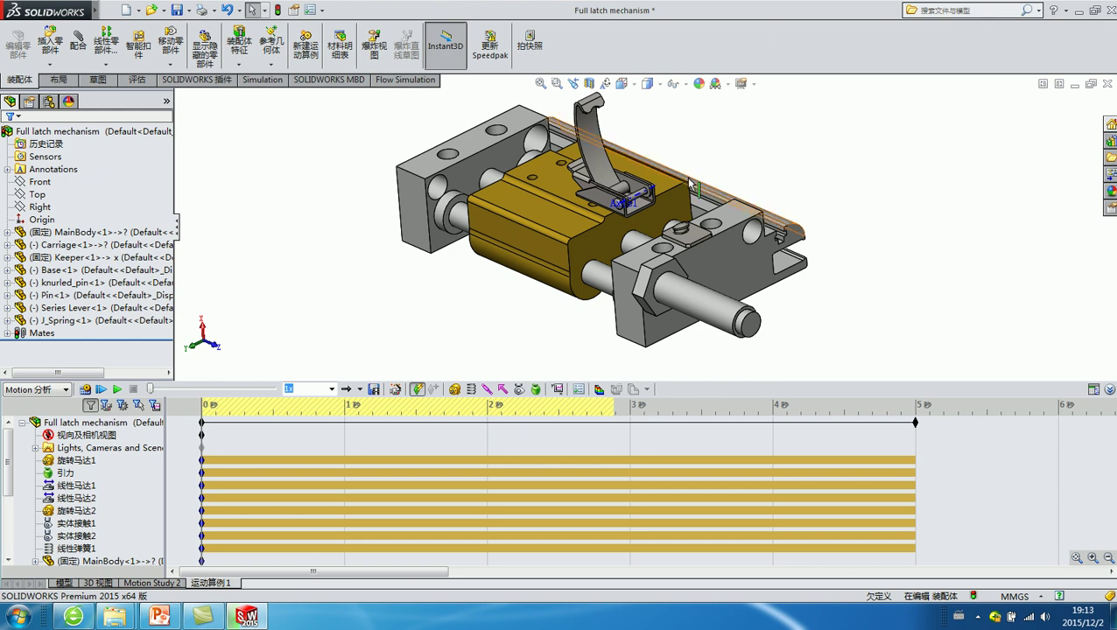
Step: Inspect the latch from several angles, then open Motion Study Properties showing 100 frames per second
{"action": "middle_click_drag", "start_coordinate": [744, 149], "coordinate": [715, 230]}
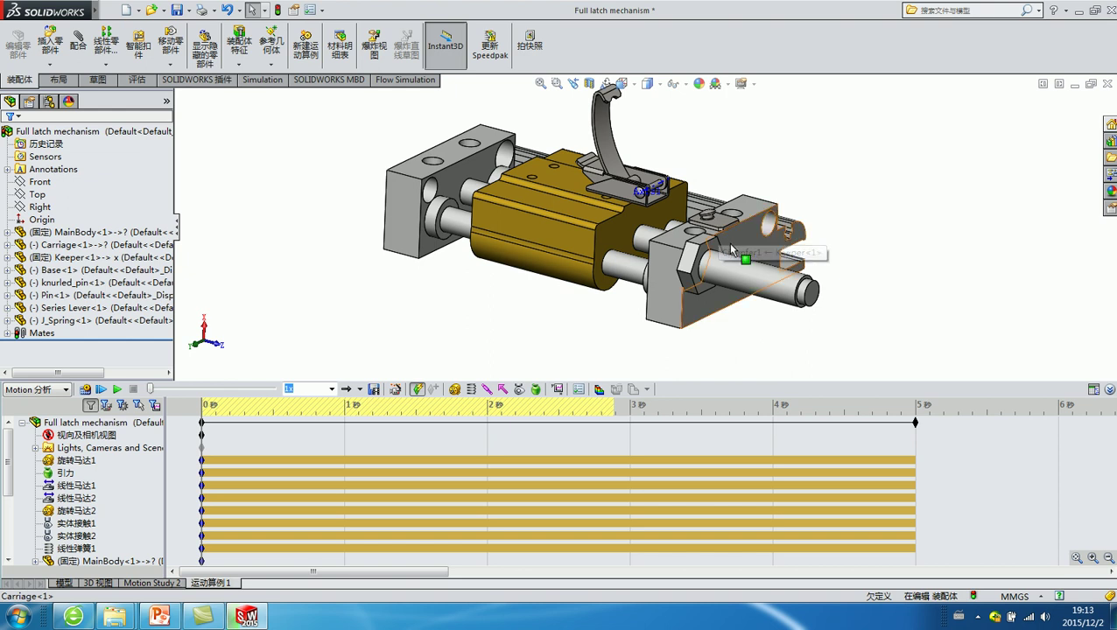
{"action": "scroll", "coordinate": [718, 230], "scroll_direction": "down", "scroll_amount": 2}
{"action": "left_click", "coordinate": [711, 223]}
{"action": "left_click", "coordinate": [676, 172]}
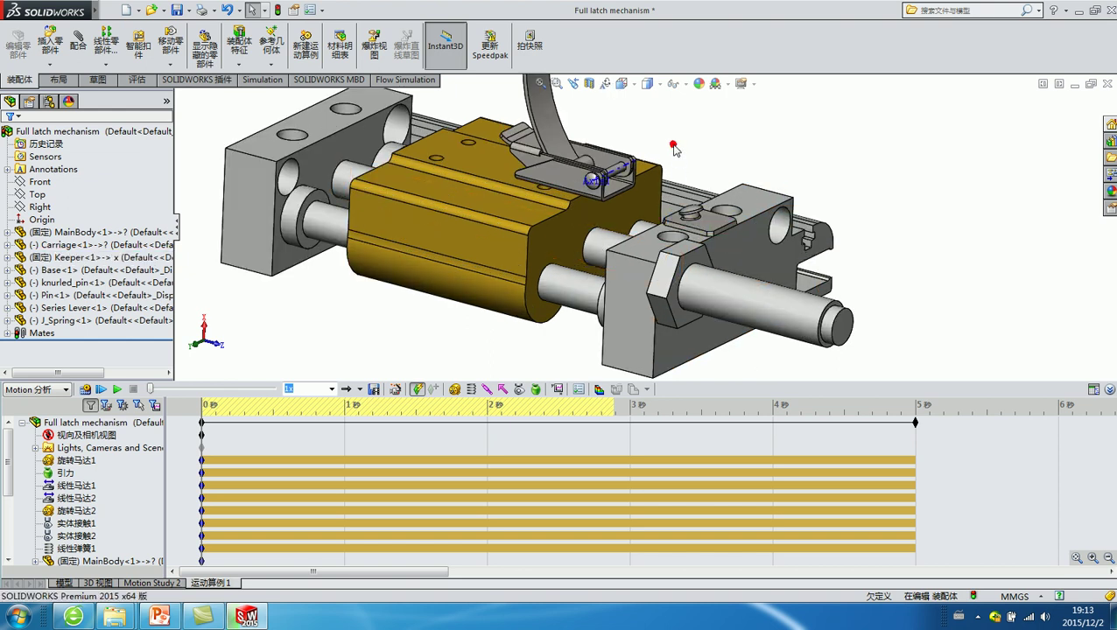
{"action": "scroll", "coordinate": [676, 173], "scroll_direction": "up", "scroll_amount": 3}
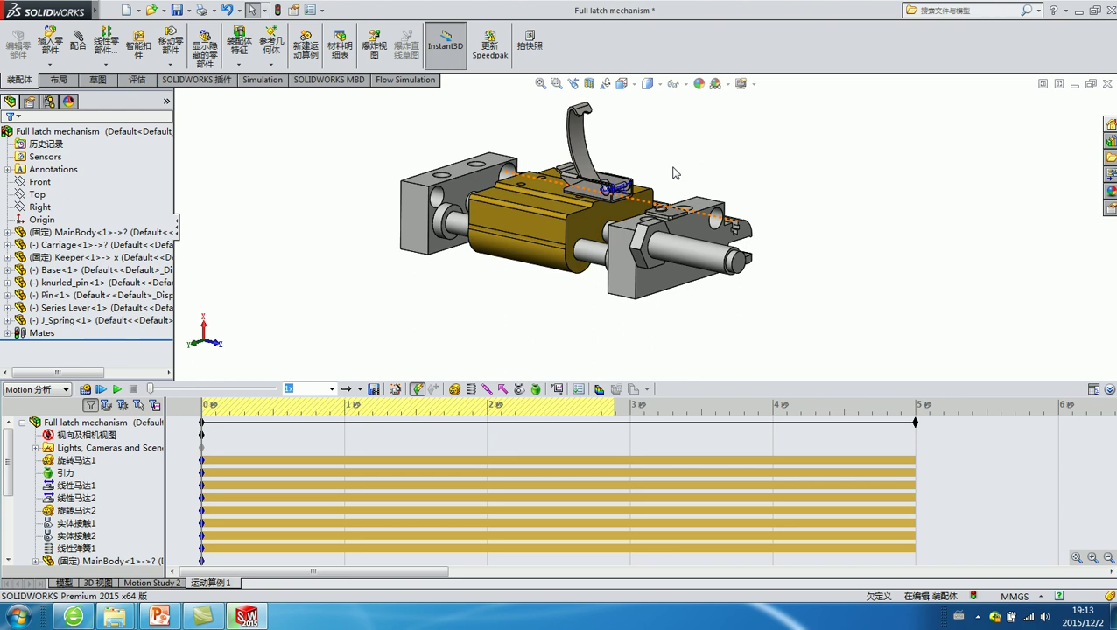
{"action": "mouse_move", "coordinate": [698, 172]}
{"action": "middle_mouse_down"}
{"action": "mouse_move", "coordinate": [728, 169]}
{"action": "mouse_move", "coordinate": [706, 167]}
{"action": "middle_mouse_up"}
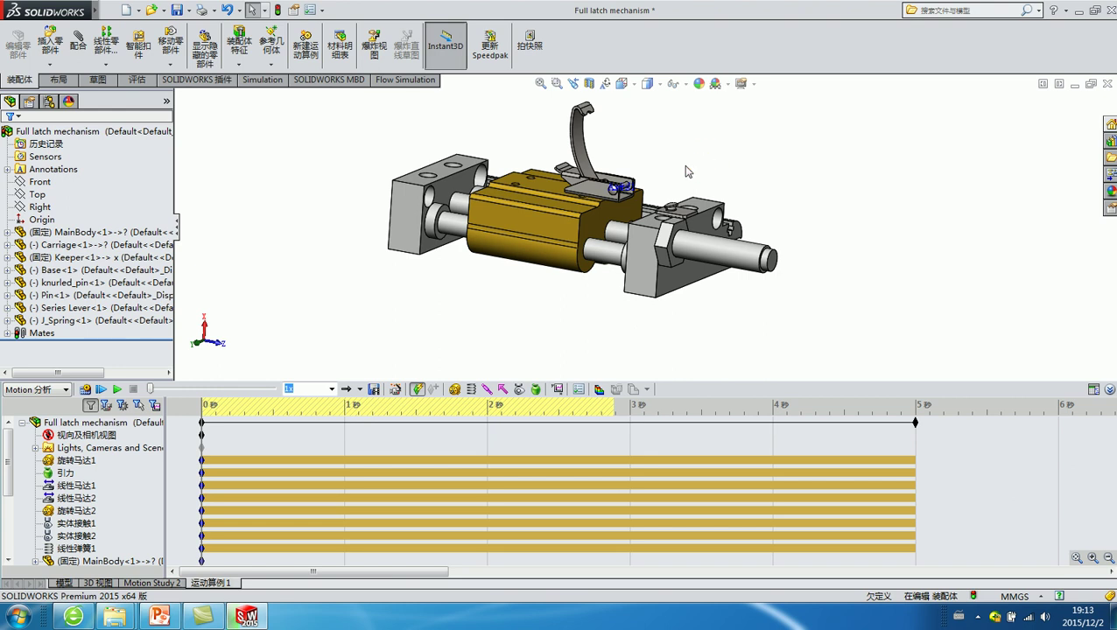
{"action": "middle_click_drag", "start_coordinate": [704, 166], "coordinate": [696, 179]}
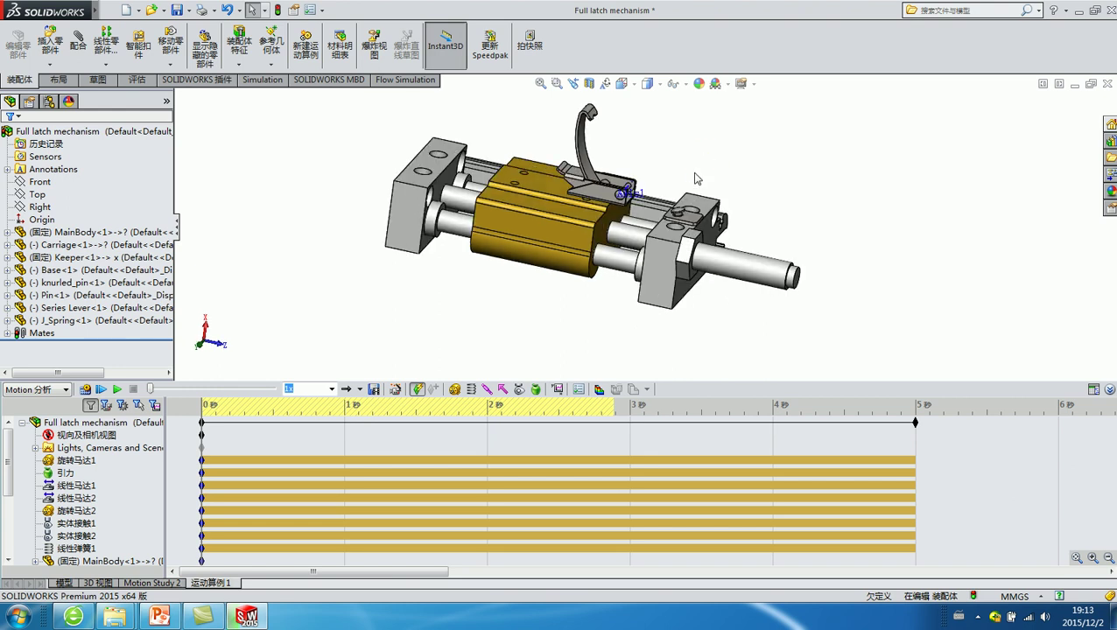
{"action": "left_click", "coordinate": [576, 390]}
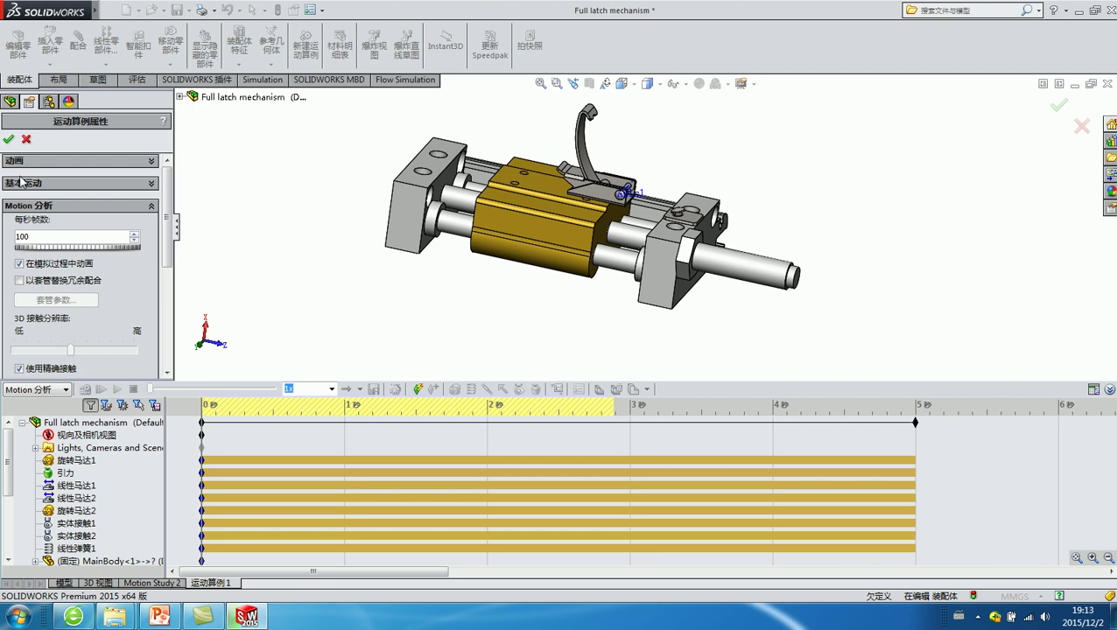
Step: Close the properties and calculate the study, with results reaching about 3 s and the lever over the keeper
{"action": "left_click", "coordinate": [9, 140]}
{"action": "left_click", "coordinate": [278, 292]}
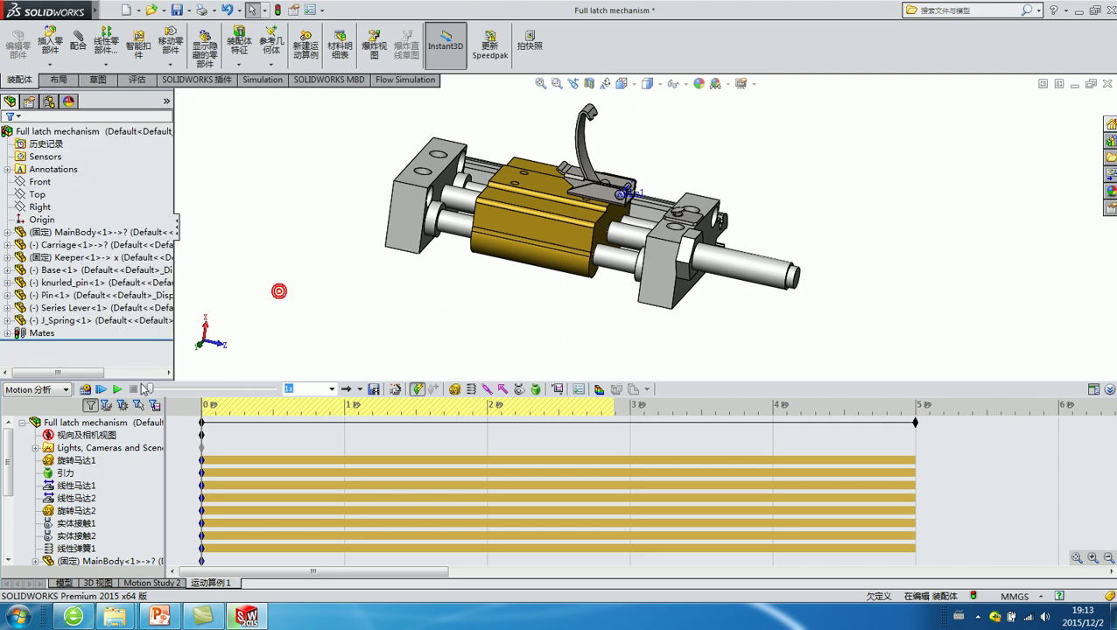
{"action": "left_click", "coordinate": [91, 394]}
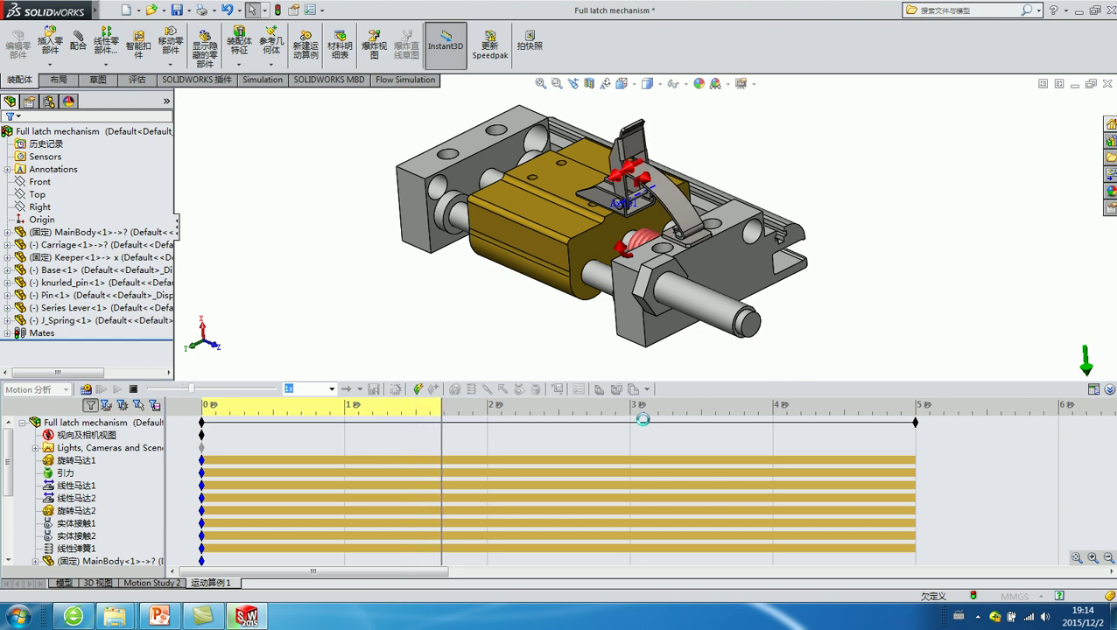
{"action": "scroll", "coordinate": [569, 204], "scroll_direction": "down", "scroll_amount": 3}
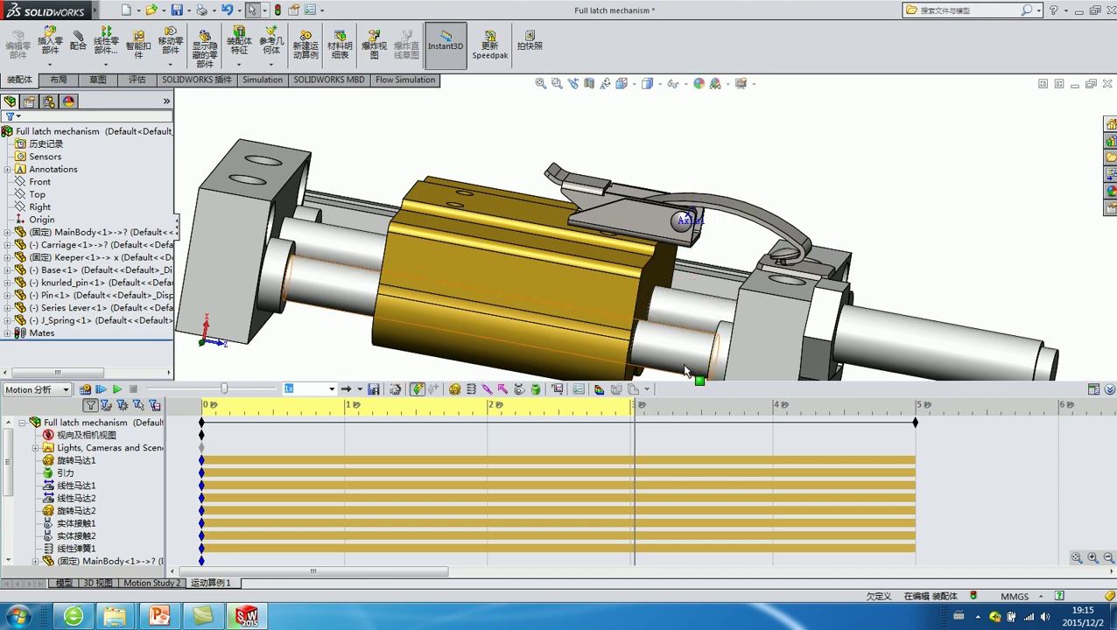
{"action": "left_click", "coordinate": [814, 199]}
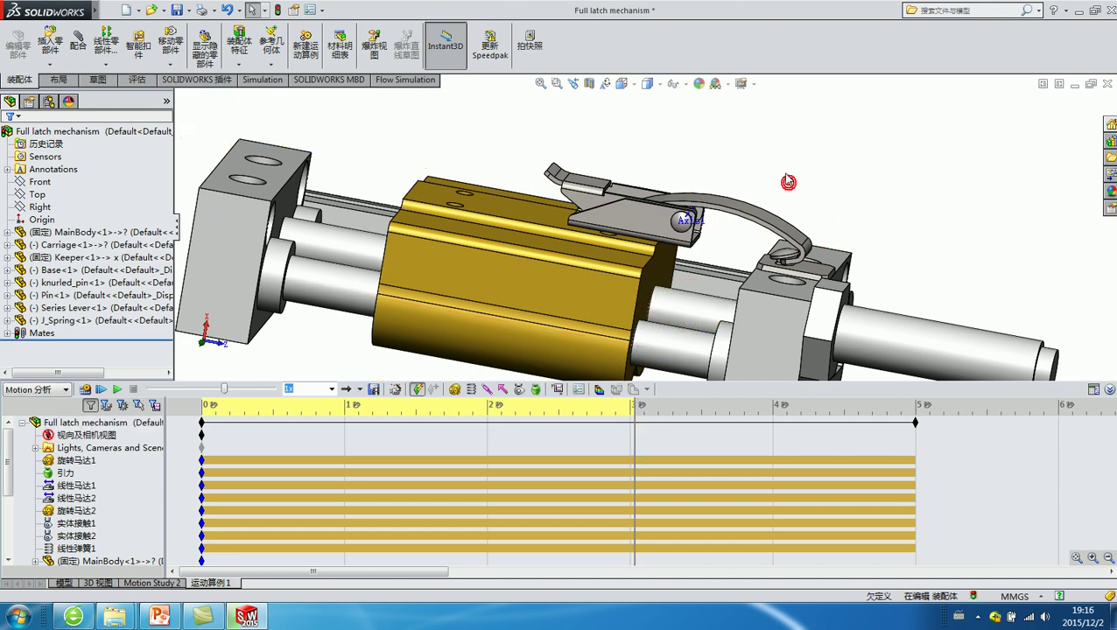
{"action": "middle_click_drag", "start_coordinate": [788, 180], "coordinate": [753, 170]}
Step: Save the latch assembly using 'Rebuild and save the document', then clear the selection
{"action": "left_click", "coordinate": [177, 10]}
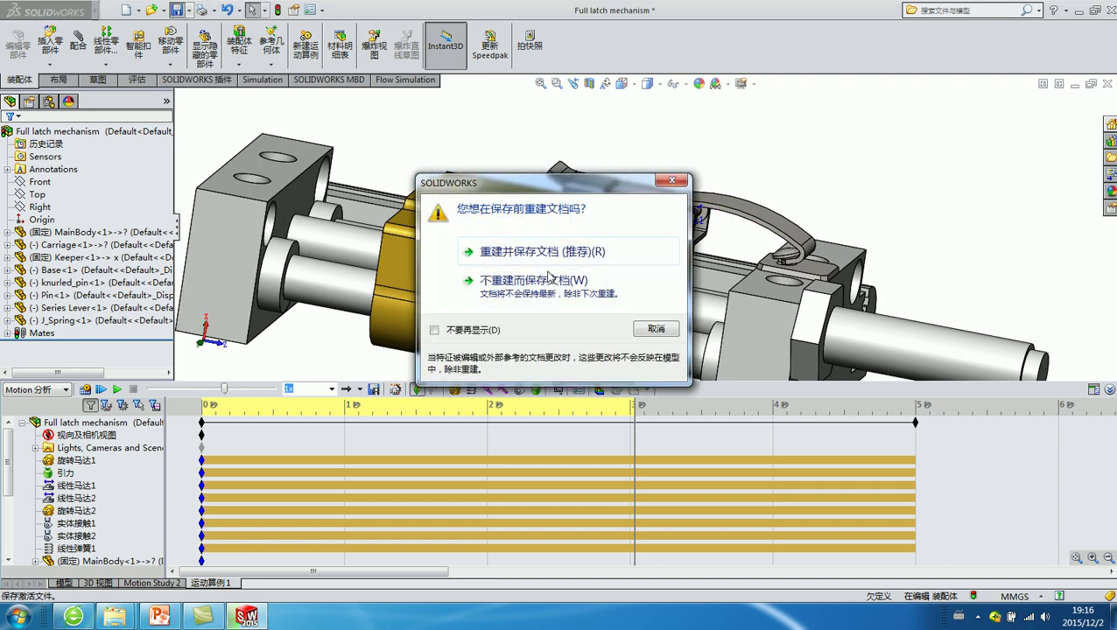
{"action": "left_click", "coordinate": [542, 249]}
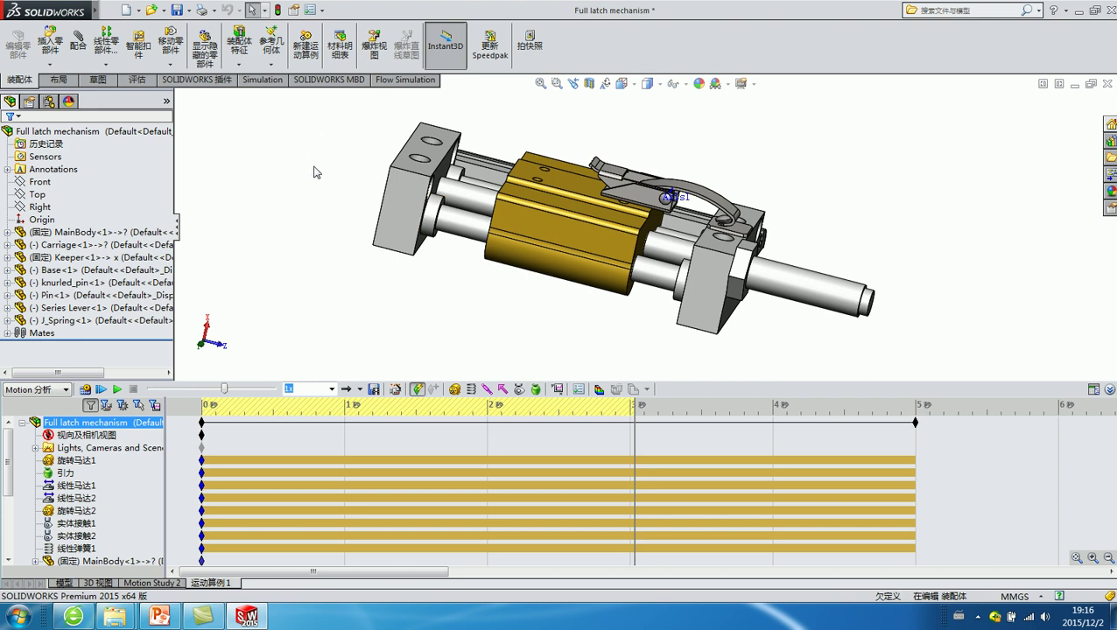
{"action": "left_click", "coordinate": [918, 256]}
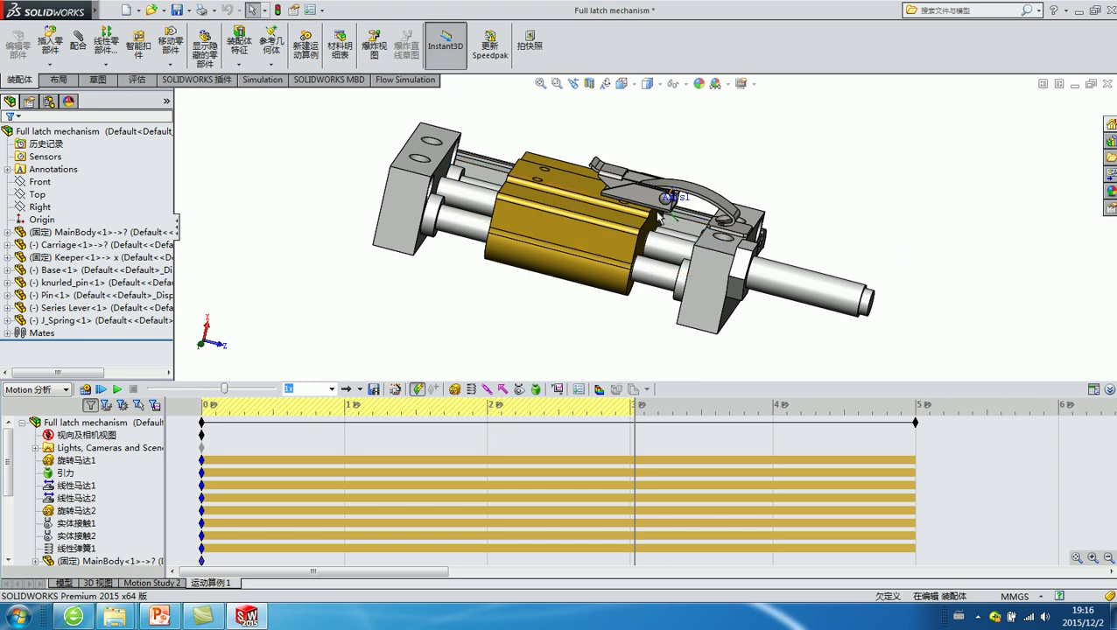
{"action": "left_click", "coordinate": [477, 250]}
{"action": "middle_click_drag", "start_coordinate": [477, 249], "coordinate": [237, 170]}
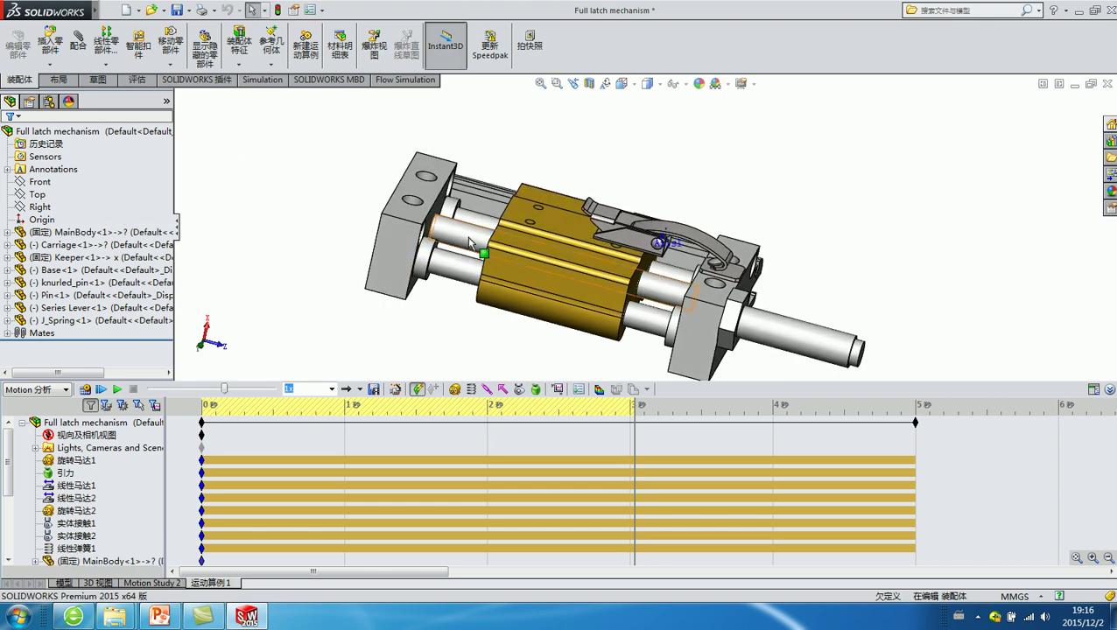
{"action": "left_click", "coordinate": [349, 249]}
{"action": "middle_click_drag", "start_coordinate": [700, 254], "coordinate": [697, 189]}
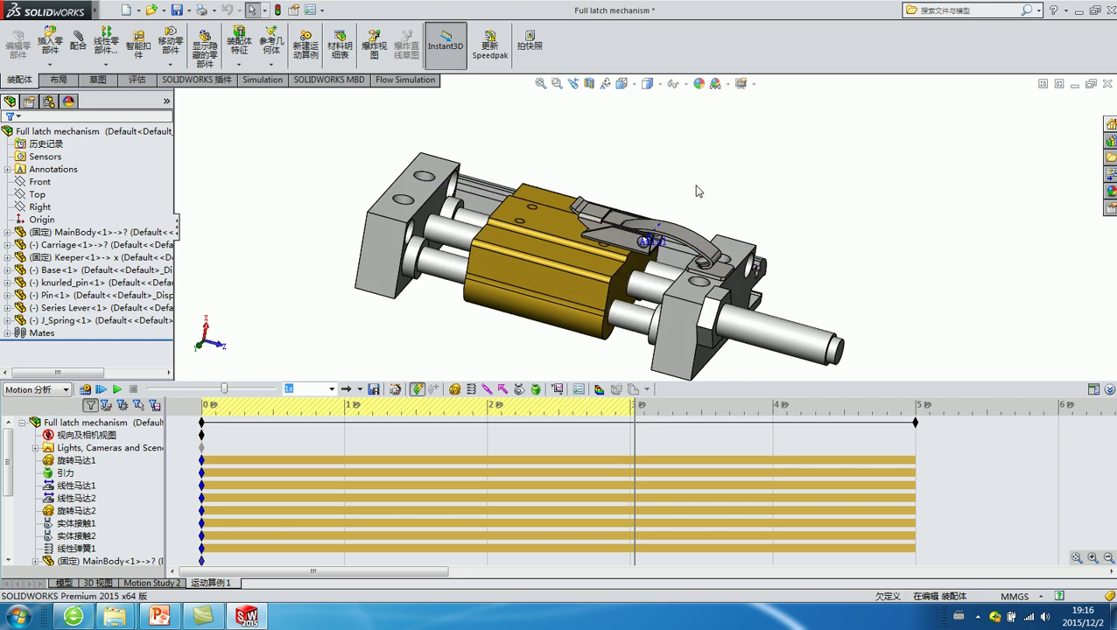
{"action": "left_click", "coordinate": [509, 238]}
{"action": "left_click", "coordinate": [322, 181]}
{"action": "scroll", "coordinate": [451, 195], "scroll_direction": "down", "scroll_amount": 2}
{"action": "left_click", "coordinate": [425, 189]}
{"action": "left_click", "coordinate": [319, 179]}
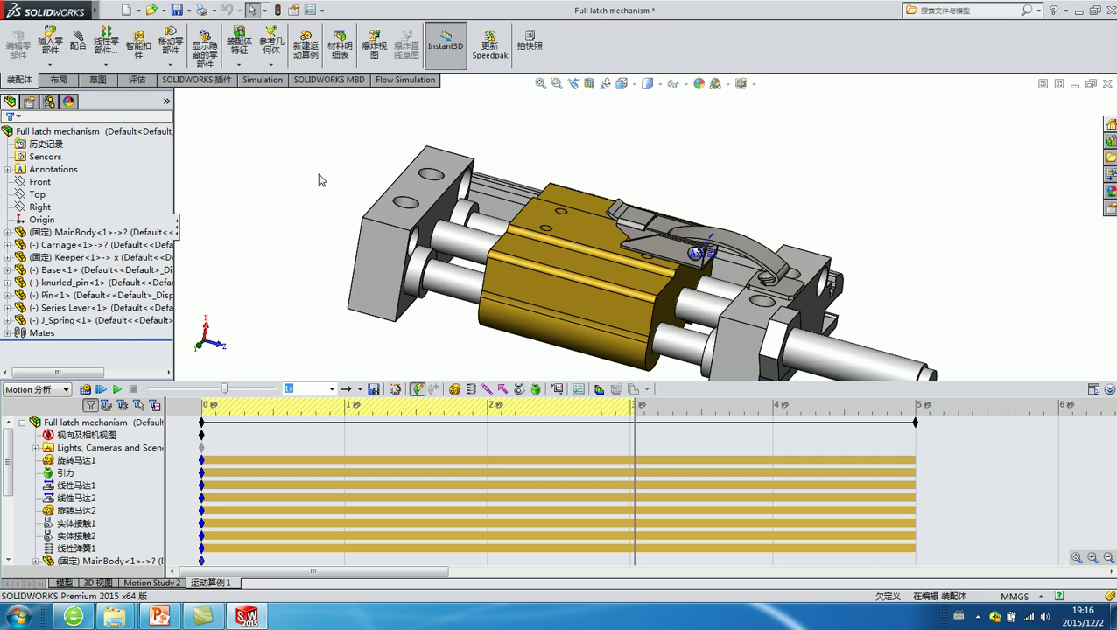
{"action": "left_click", "coordinate": [449, 150]}
{"action": "left_click", "coordinate": [315, 146]}
Step: Select motors 旋转马达1 and 旋转马达2, gravity, contact 实体接触1 and MainBody in the study tree
{"action": "left_click", "coordinate": [75, 461]}
{"action": "left_click", "coordinate": [70, 474], "text": "ctrl"}
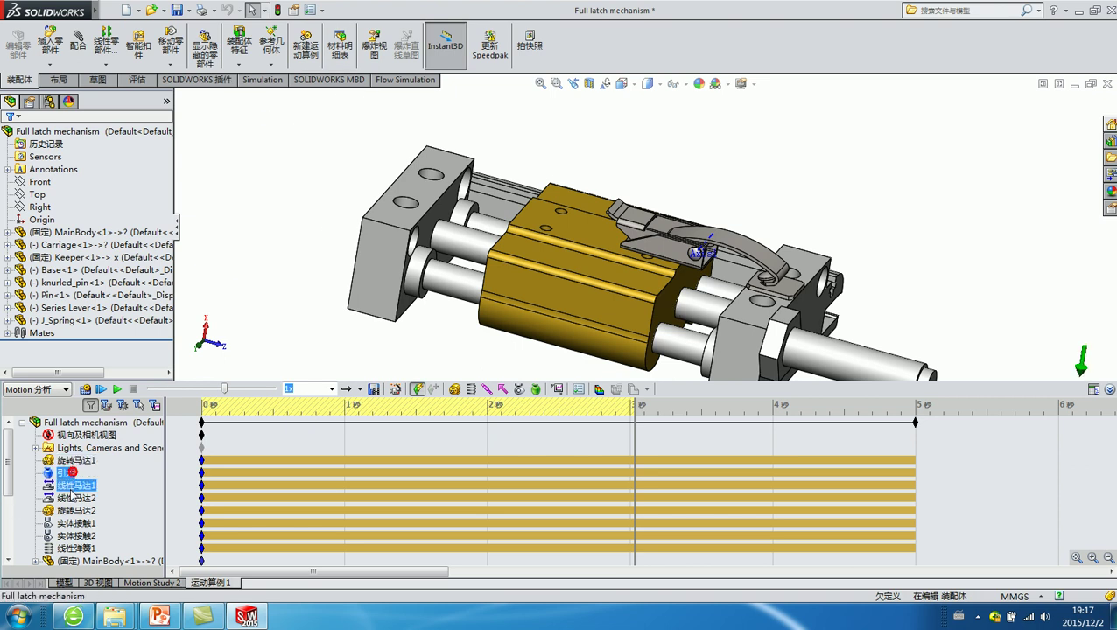
{"action": "left_click", "coordinate": [75, 510]}
{"action": "left_click", "coordinate": [70, 524], "text": "ctrl"}
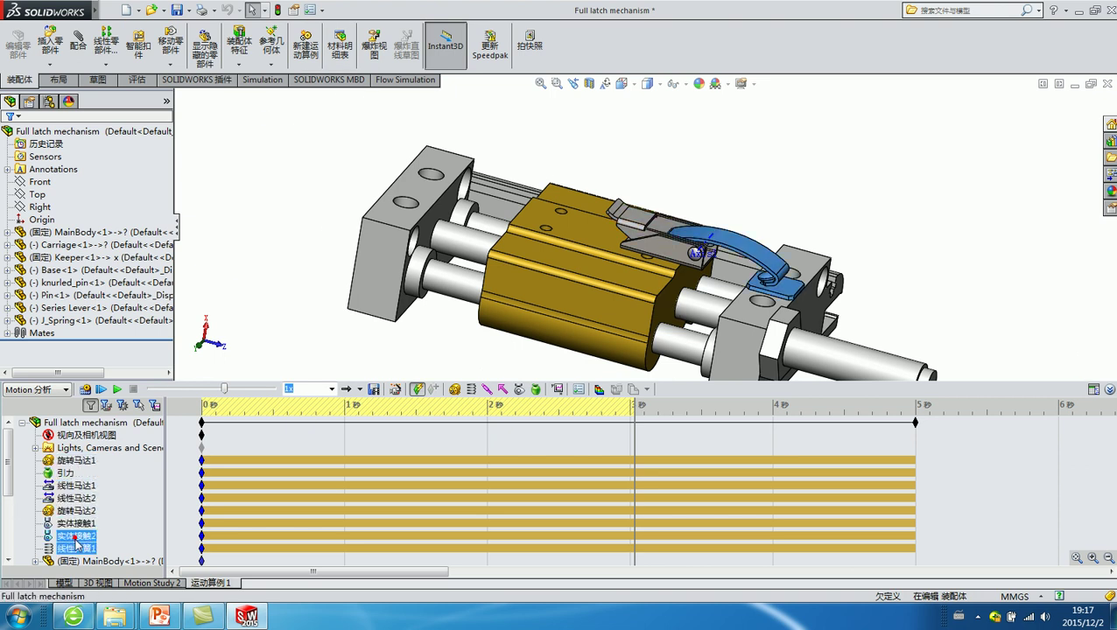
{"action": "left_click", "coordinate": [79, 561]}
{"action": "left_click", "coordinate": [87, 461], "text": "ctrl"}
{"action": "left_click", "coordinate": [278, 266]}
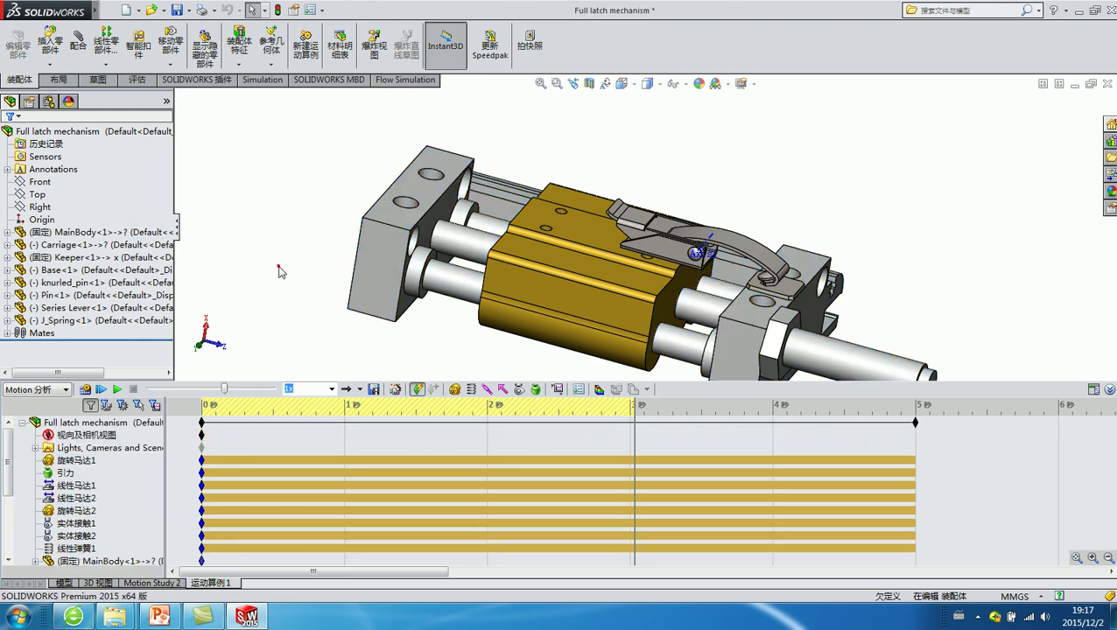
{"action": "middle_click_drag", "start_coordinate": [613, 298], "coordinate": [677, 330]}
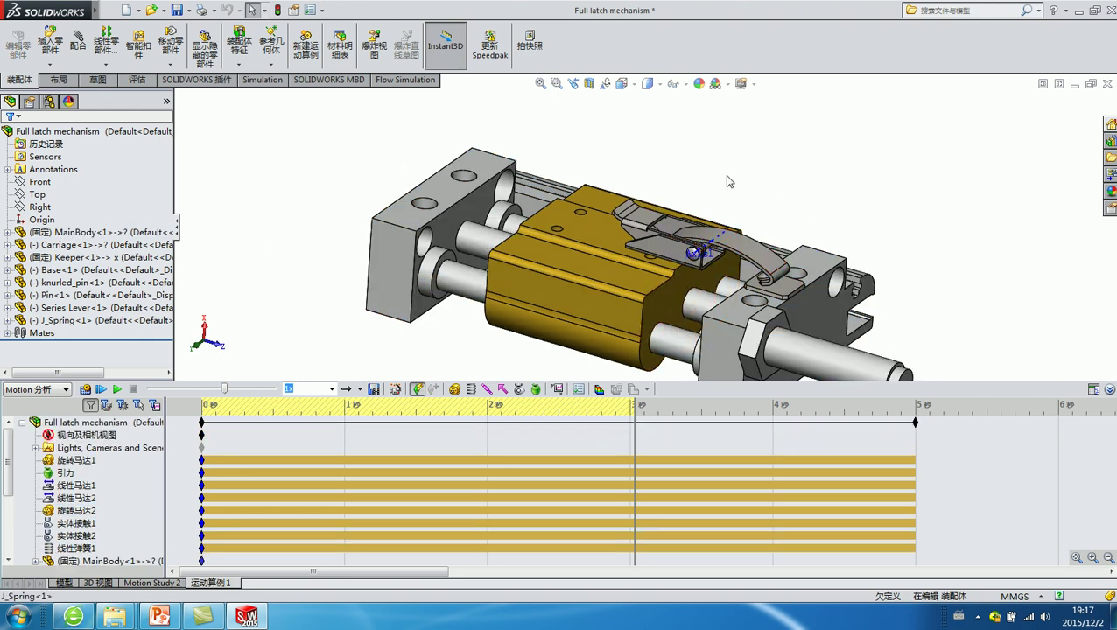
{"action": "left_click", "coordinate": [869, 312]}
Step: Highlight contact 实体接触1 and motor 线性马达1 to see which parts they involve
{"action": "left_click", "coordinate": [104, 422]}
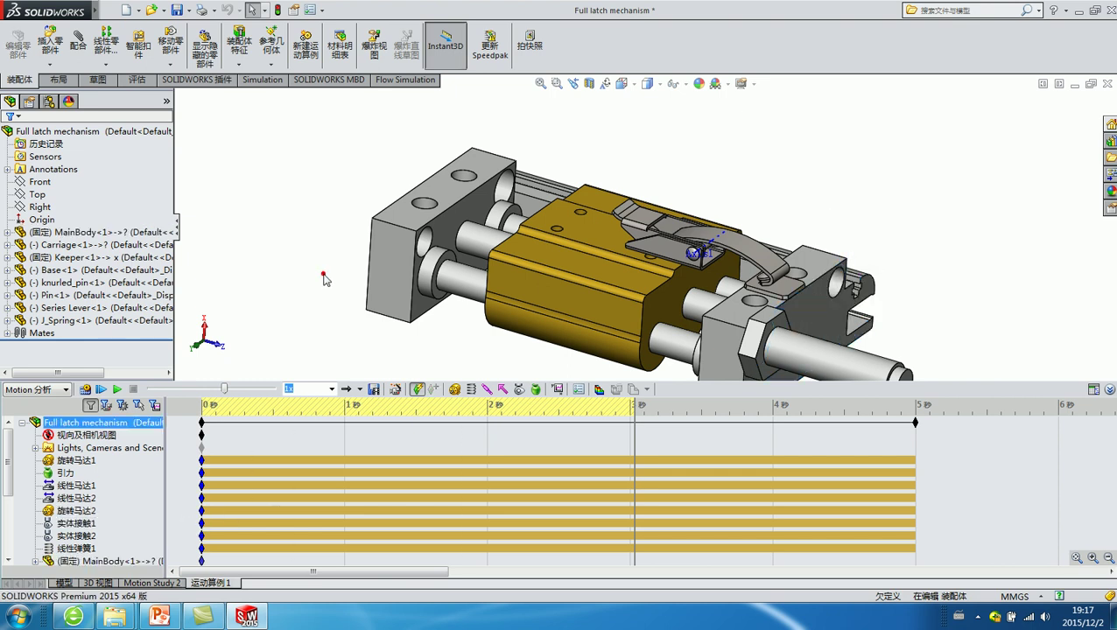
{"action": "left_click", "coordinate": [76, 523]}
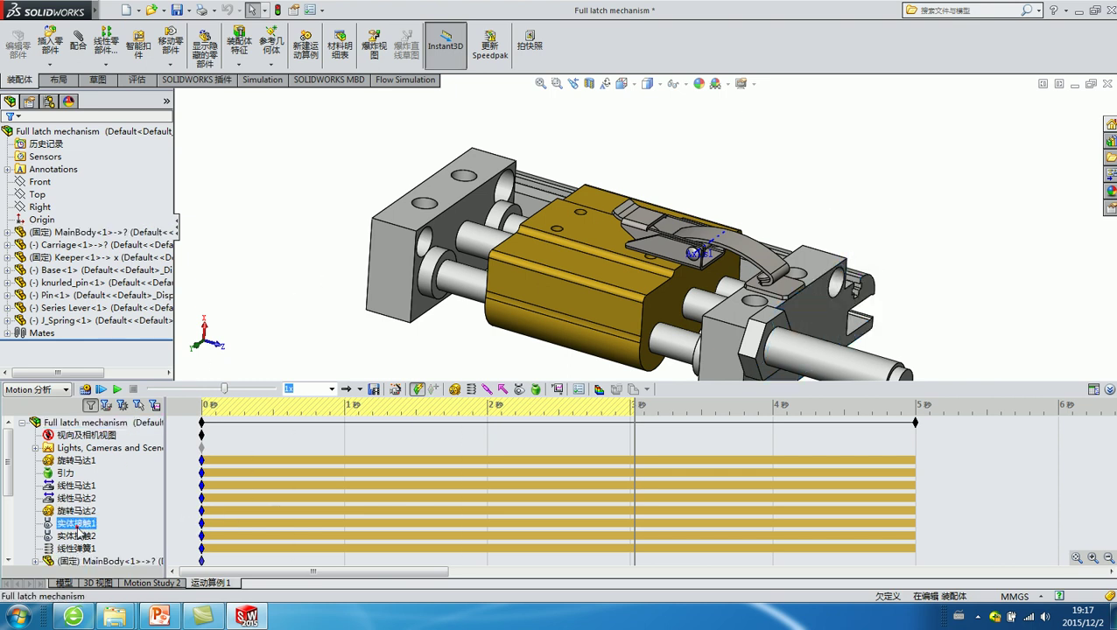
{"action": "left_click", "coordinate": [76, 486], "text": "ctrl"}
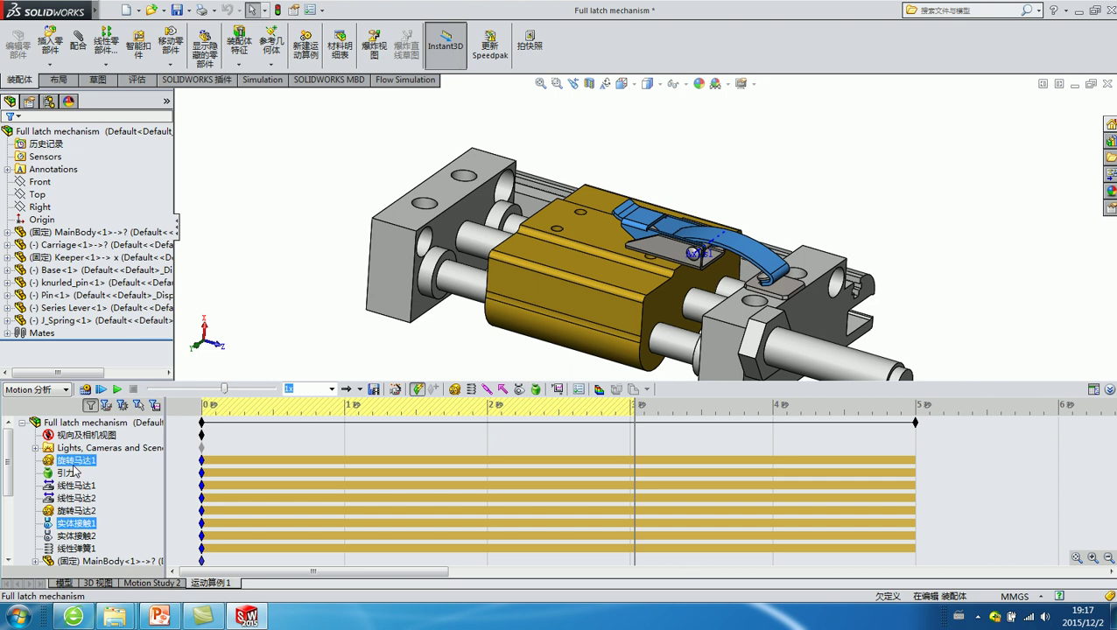
{"action": "left_click", "coordinate": [79, 523]}
Step: Alternate between contact 实体接触2 and spring 线性弹簧1 to highlight them on the model
{"action": "left_click", "coordinate": [77, 536]}
{"action": "left_click", "coordinate": [77, 548], "text": "ctrl"}
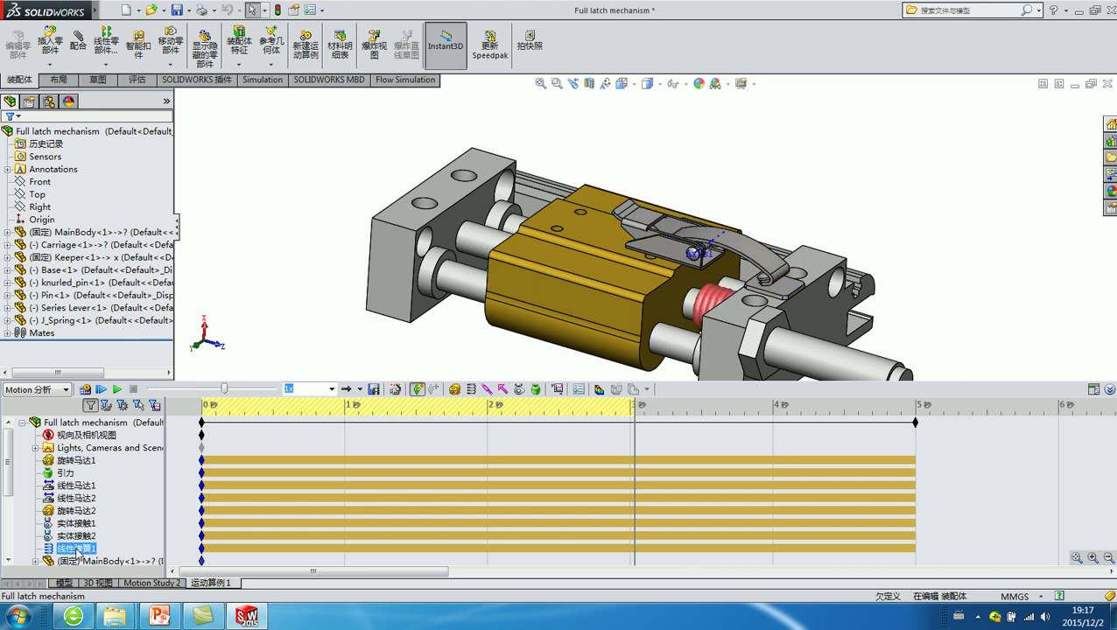
{"action": "left_click", "coordinate": [78, 538]}
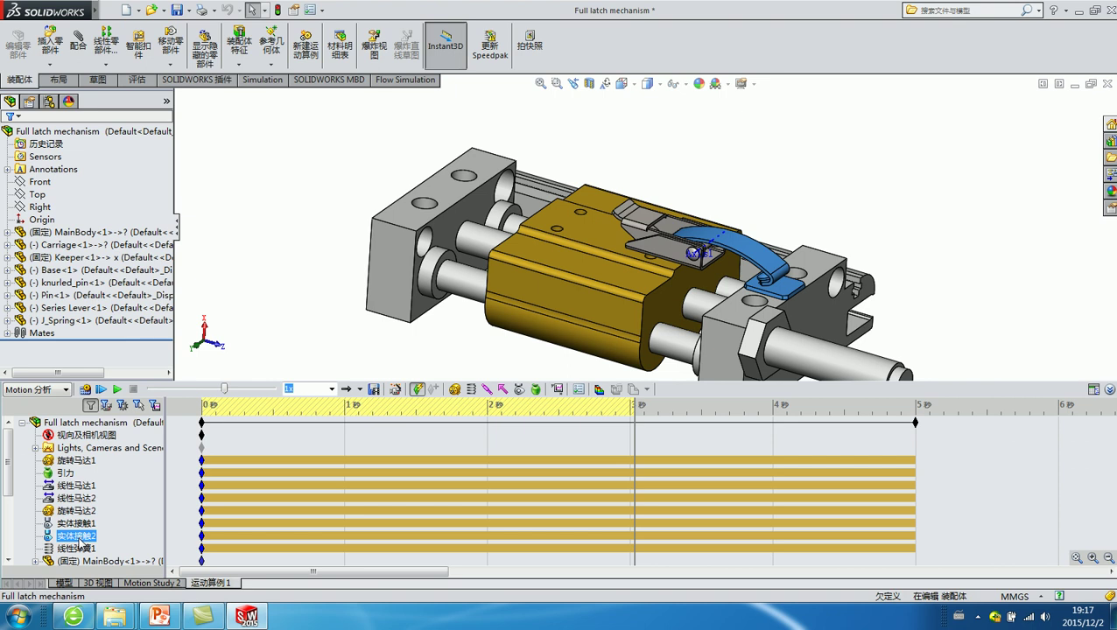
{"action": "left_click", "coordinate": [77, 548], "text": "ctrl"}
{"action": "left_click", "coordinate": [76, 537]}
{"action": "left_click", "coordinate": [75, 548]}
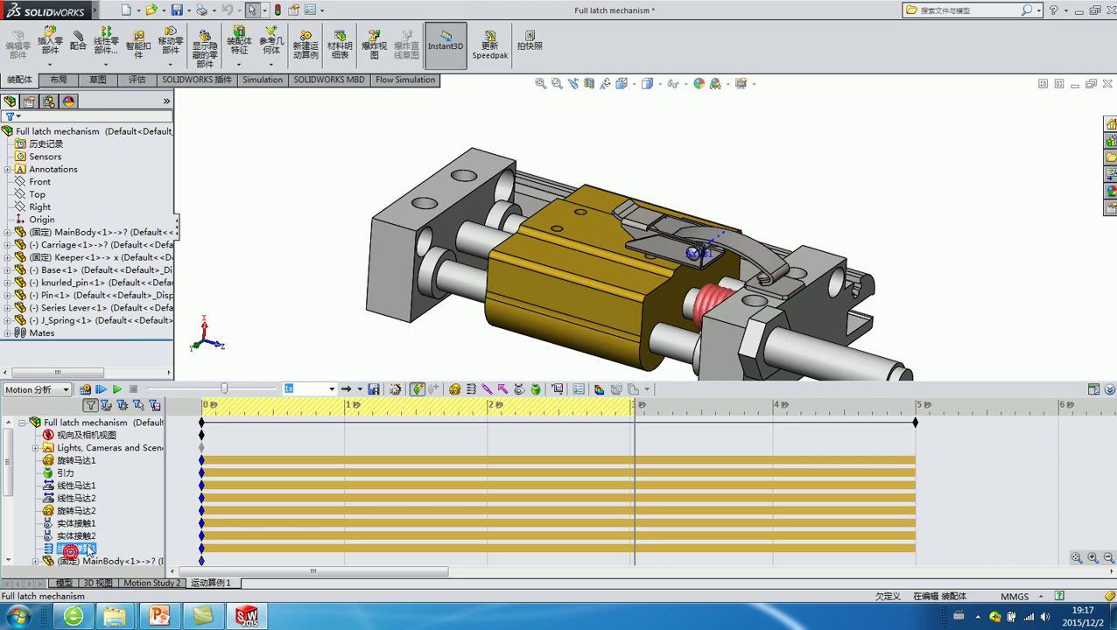
{"action": "left_click", "coordinate": [76, 548], "text": "ctrl"}
{"action": "left_click", "coordinate": [78, 536]}
{"action": "left_click", "coordinate": [79, 548]}
{"action": "left_click", "coordinate": [87, 538]}
{"action": "left_click", "coordinate": [218, 299]}
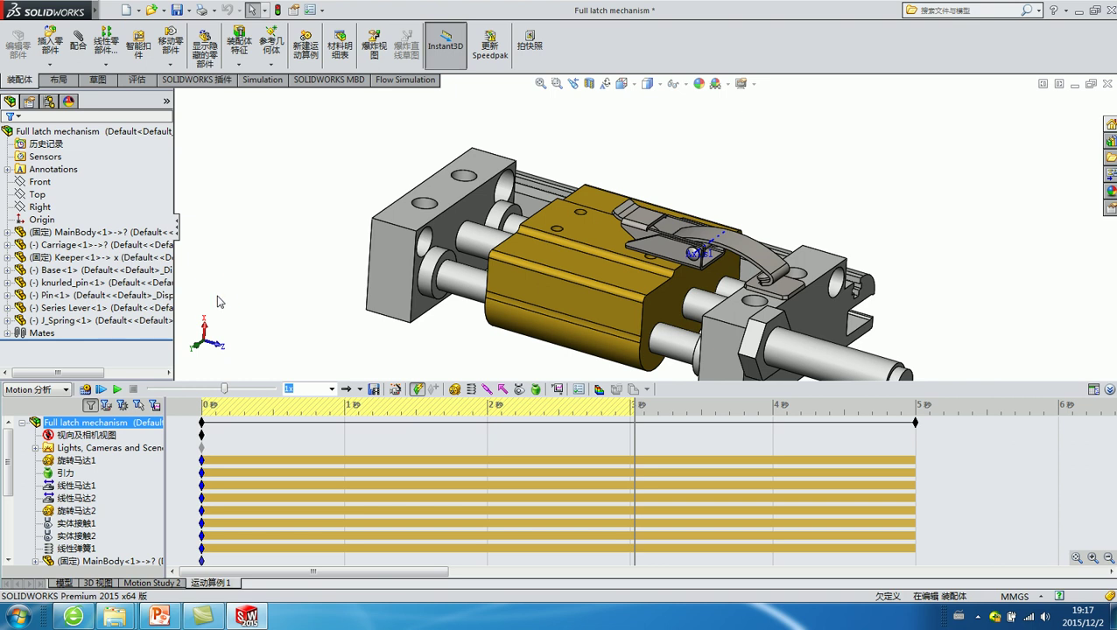
Step: Review the motor piecewise-function slide 12 in PowerPoint, then minimize it
{"action": "left_click", "coordinate": [159, 617]}
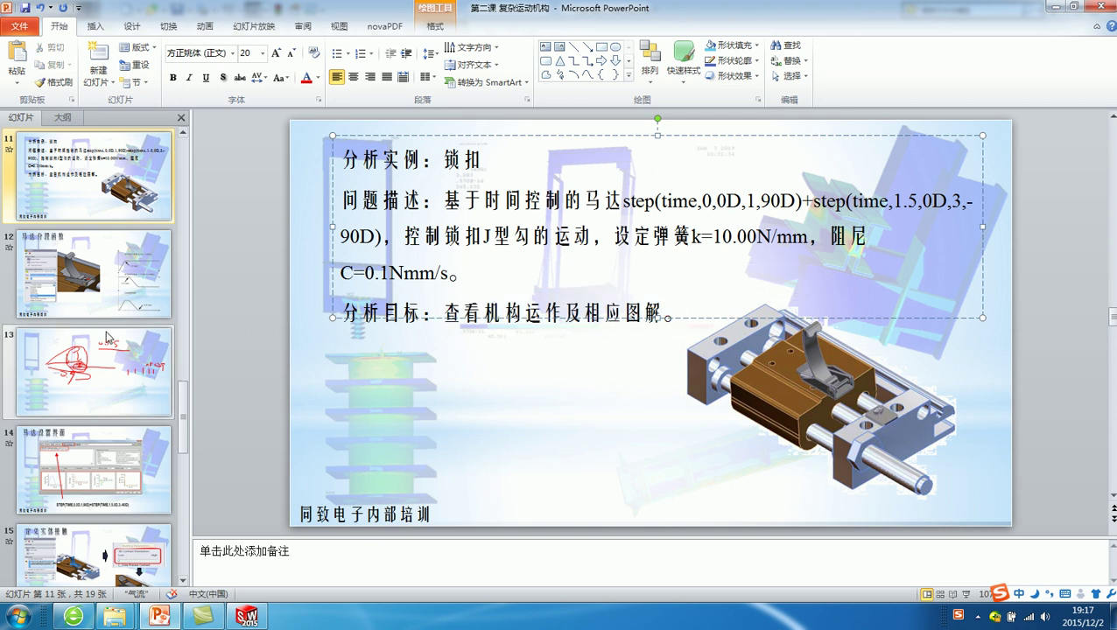
{"action": "left_click", "coordinate": [101, 303]}
{"action": "scroll", "coordinate": [109, 317], "scroll_direction": "up", "scroll_amount": 2}
{"action": "scroll", "coordinate": [112, 315], "scroll_direction": "up", "scroll_amount": 2}
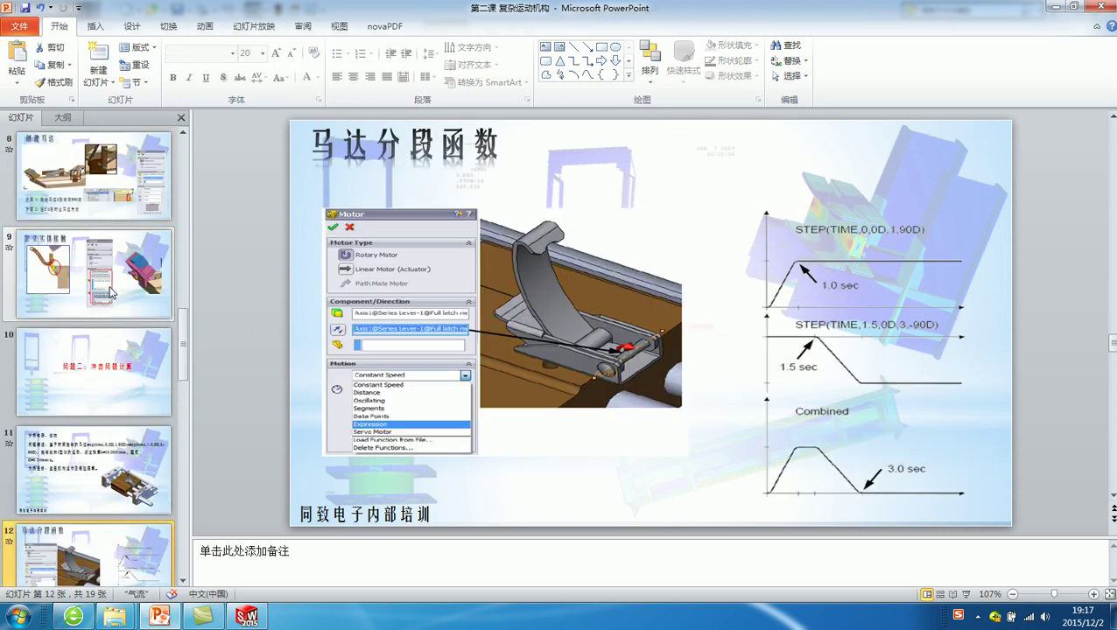
{"action": "left_click", "coordinate": [1056, 7]}
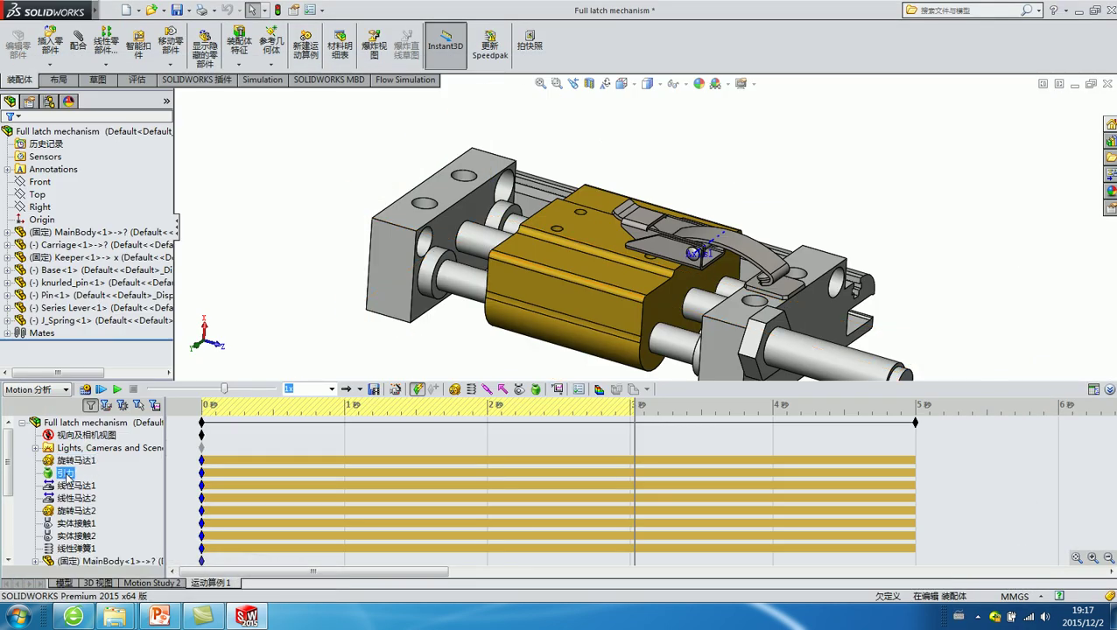
{"action": "left_click", "coordinate": [76, 499]}
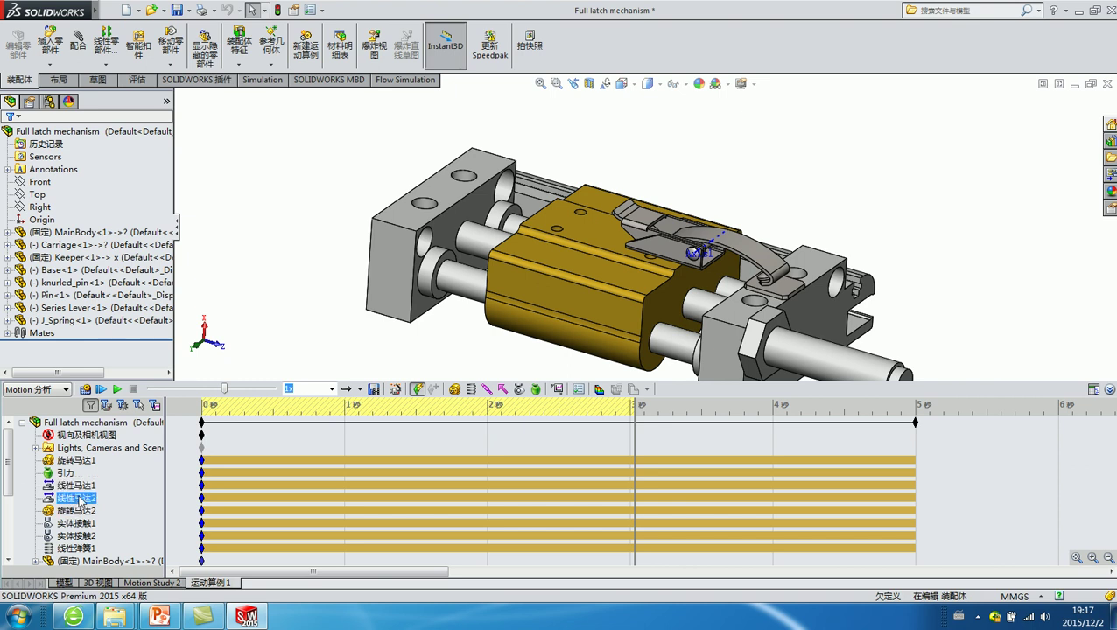
{"action": "left_click", "coordinate": [81, 512]}
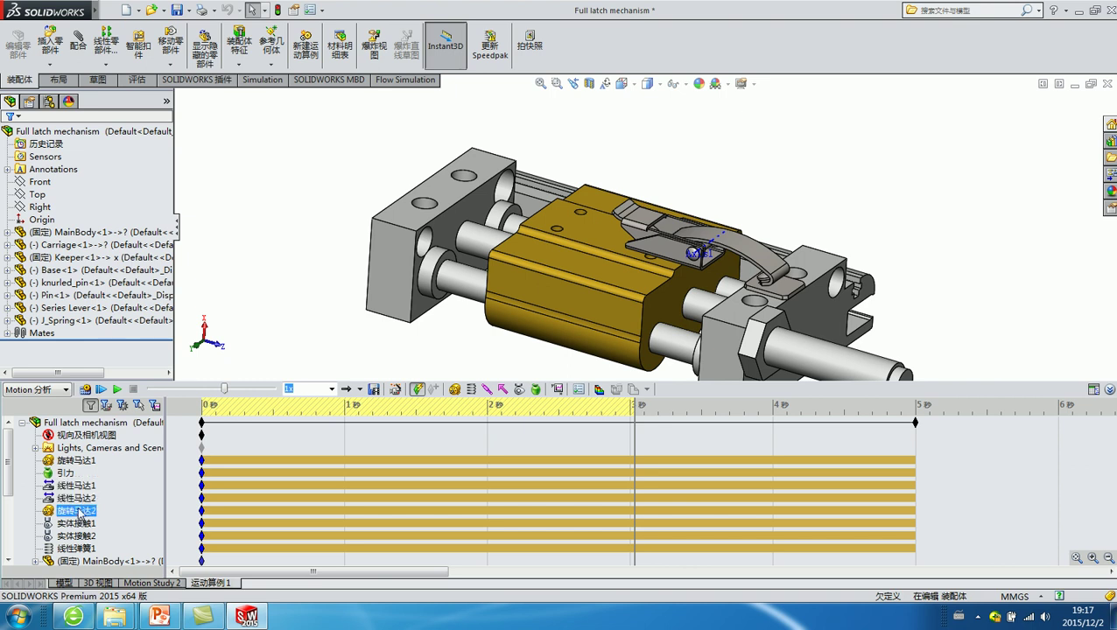
{"action": "left_click", "coordinate": [72, 513]}
{"action": "left_click", "coordinate": [70, 524]}
{"action": "left_click", "coordinate": [70, 548]}
{"action": "left_click", "coordinate": [277, 321]}
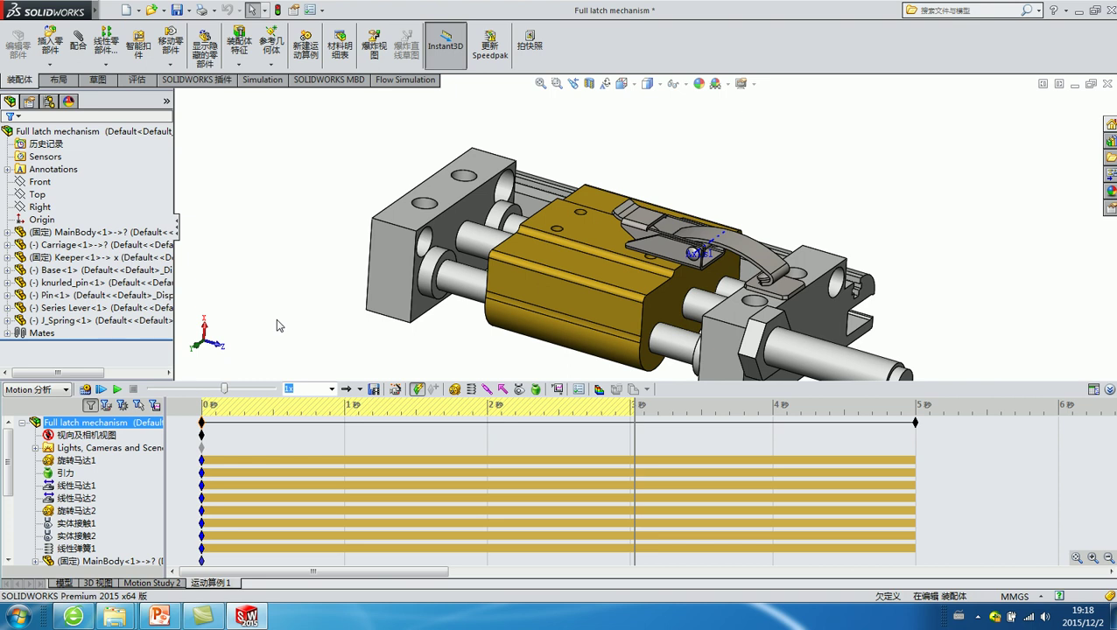
{"action": "left_click", "coordinate": [78, 524]}
{"action": "right_click", "coordinate": [78, 524]}
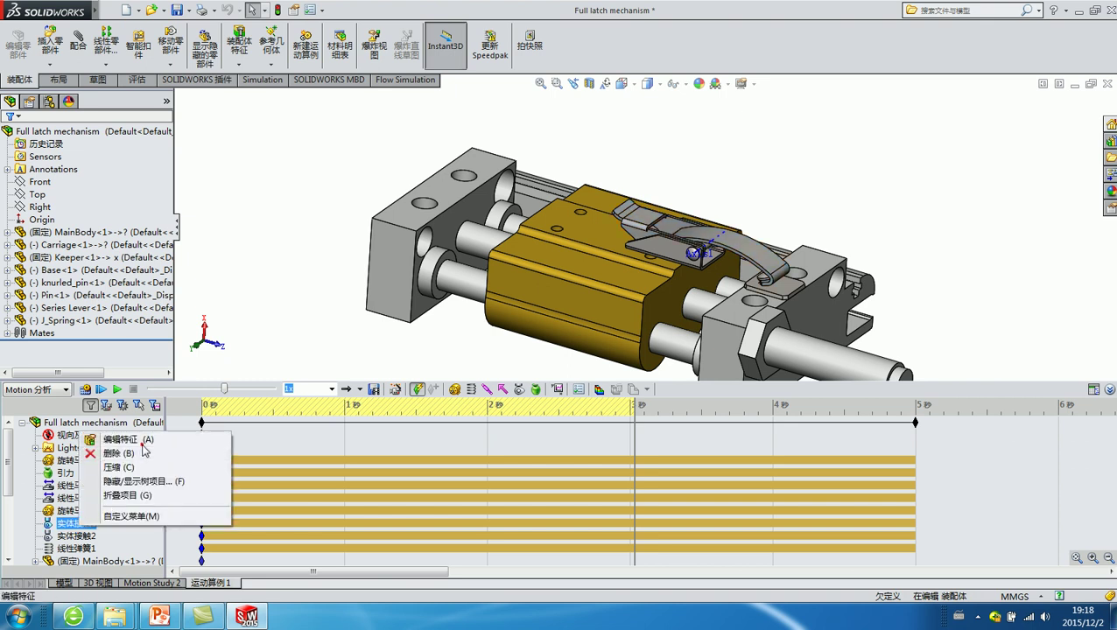
{"action": "left_click", "coordinate": [123, 450]}
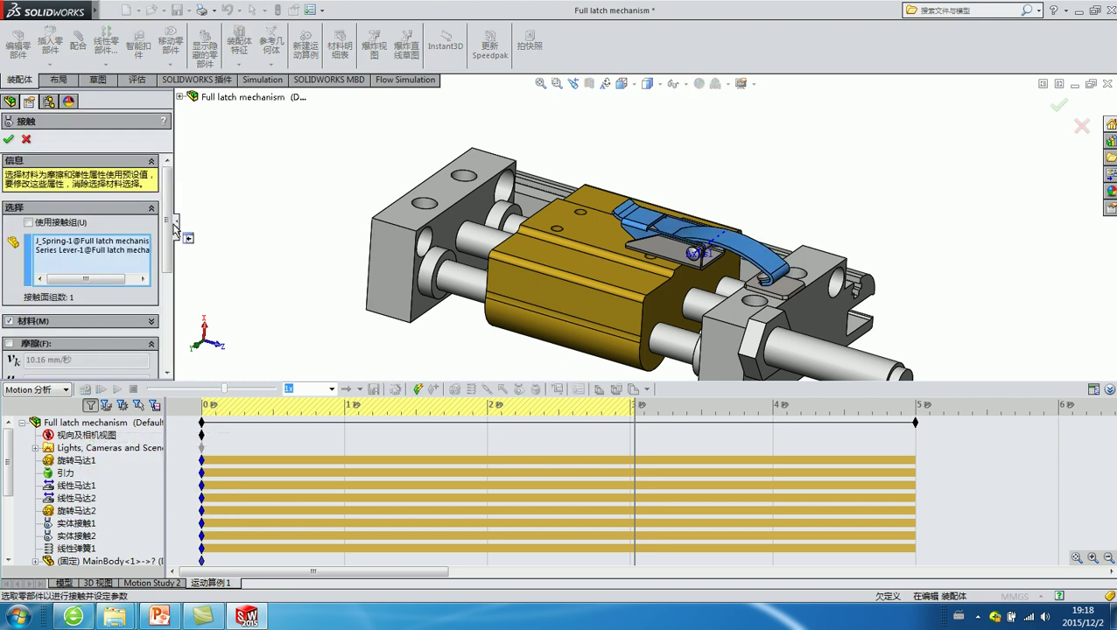
{"action": "left_click", "coordinate": [26, 139]}
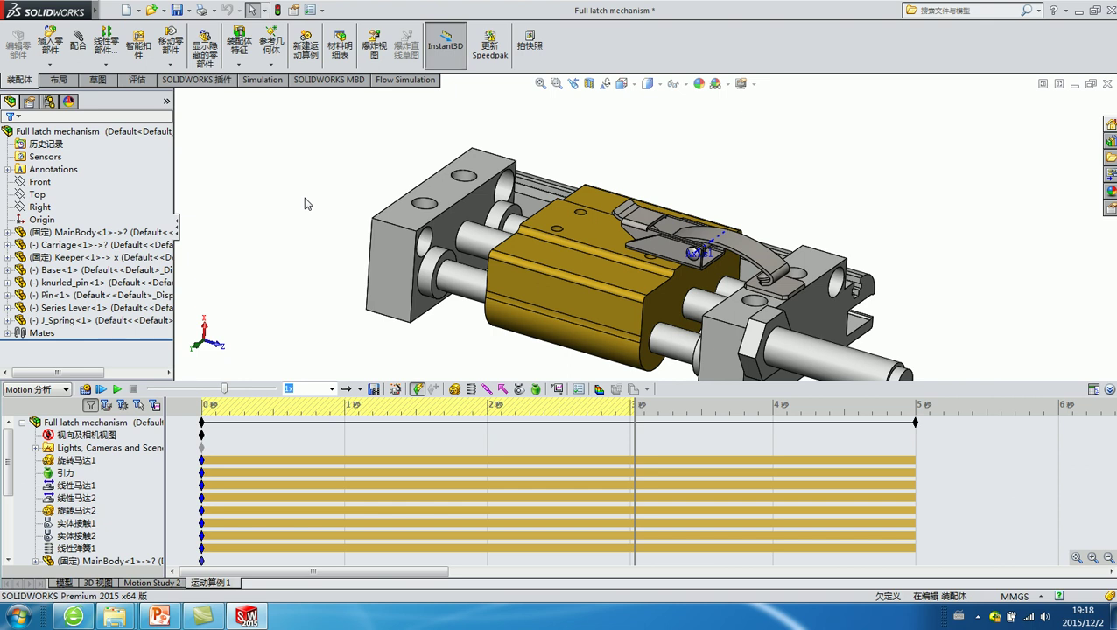
Step: Confirm Motion Study Properties at 100 frames per second with precise contact on
{"action": "left_click", "coordinate": [580, 389]}
{"action": "type", "text": "100"}
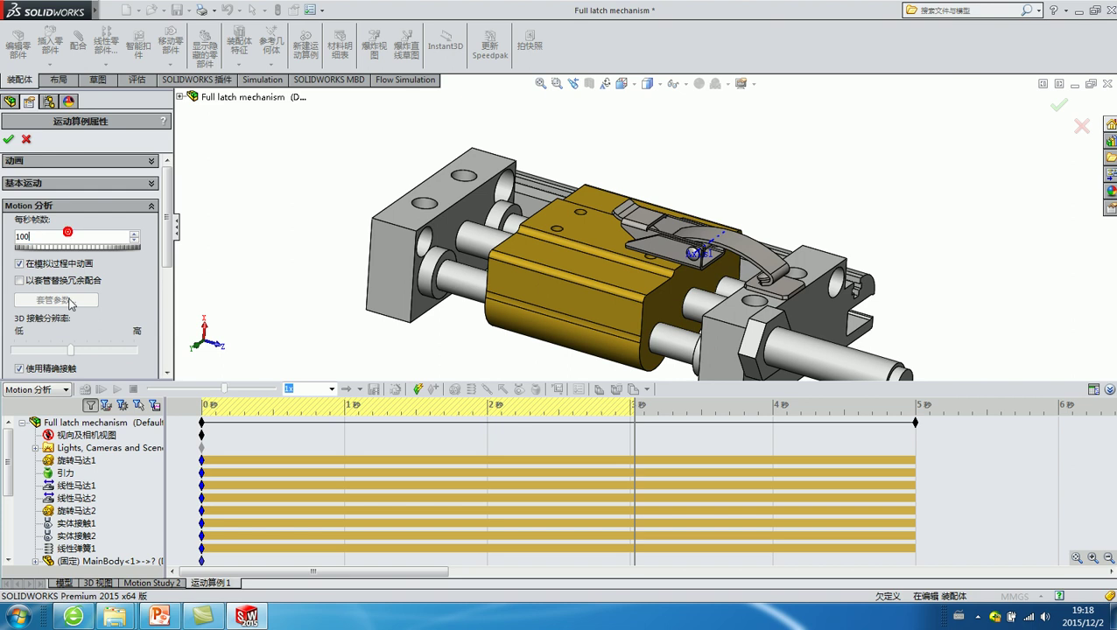
{"action": "scroll", "coordinate": [168, 193], "scroll_direction": "down", "scroll_amount": 2}
{"action": "scroll", "coordinate": [168, 193], "scroll_direction": "down", "scroll_amount": 1}
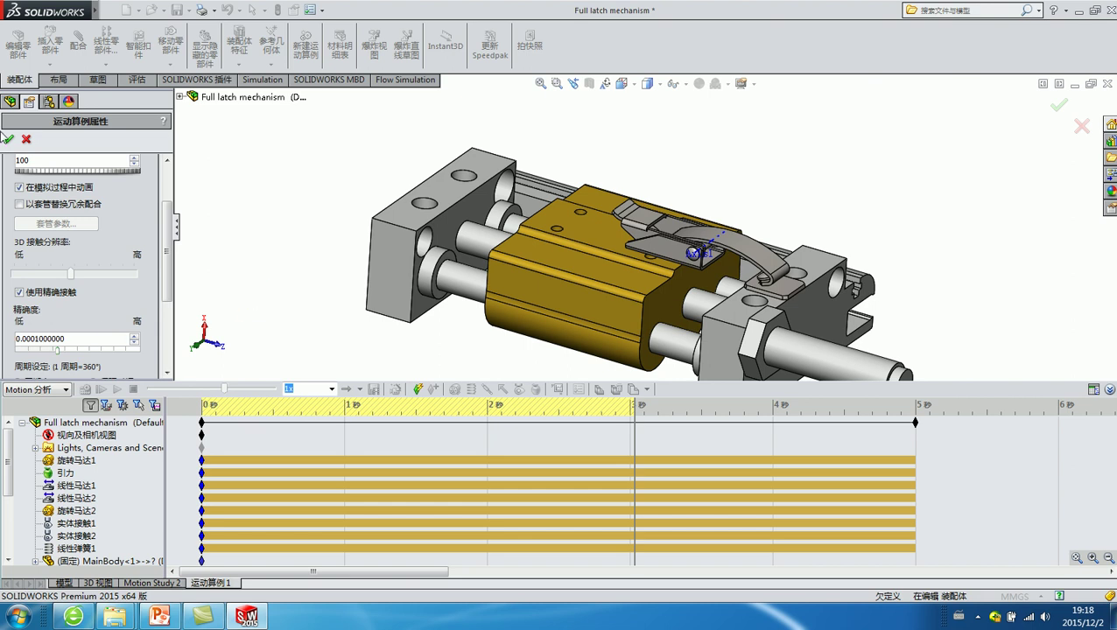
{"action": "left_click", "coordinate": [8, 139]}
{"action": "left_click", "coordinate": [356, 201]}
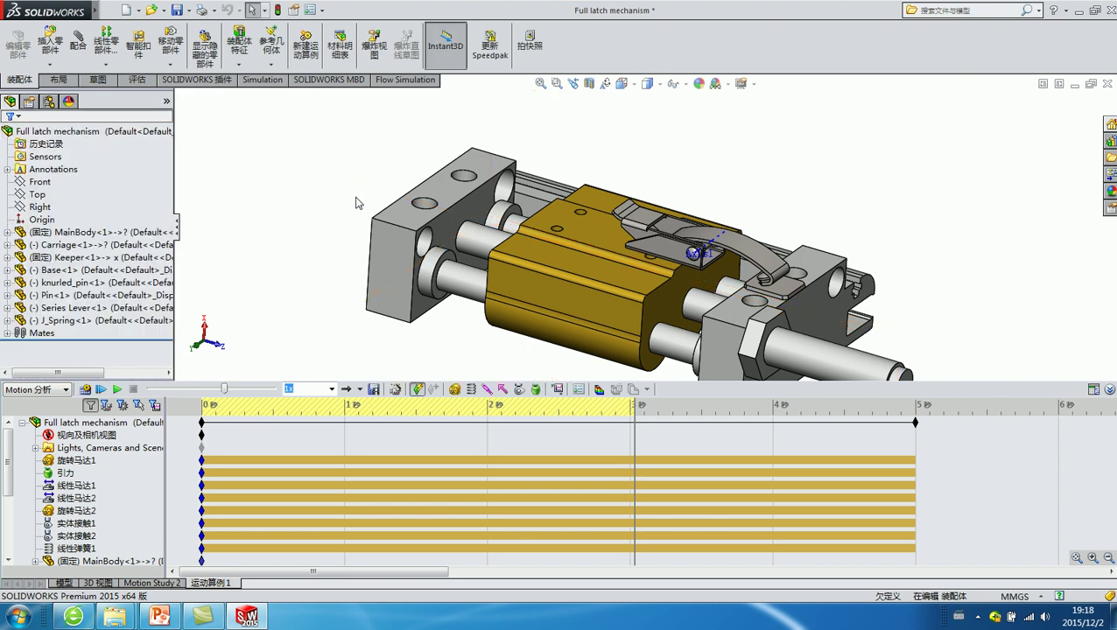
Step: Rebuild and save the latch assembly
{"action": "left_click", "coordinate": [177, 9]}
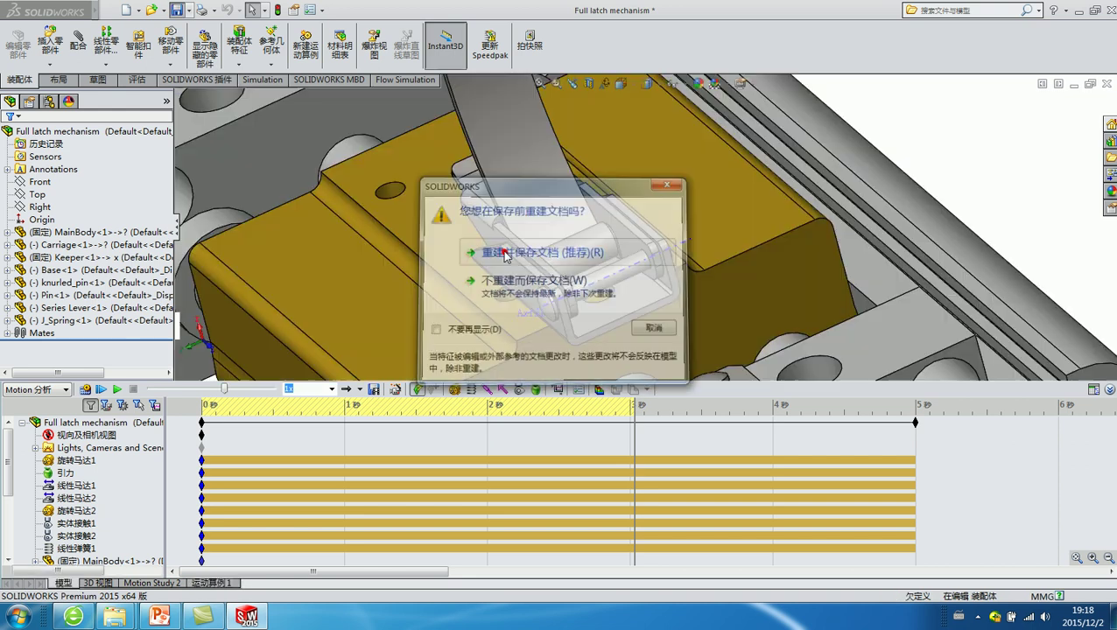
{"action": "left_click", "coordinate": [505, 254]}
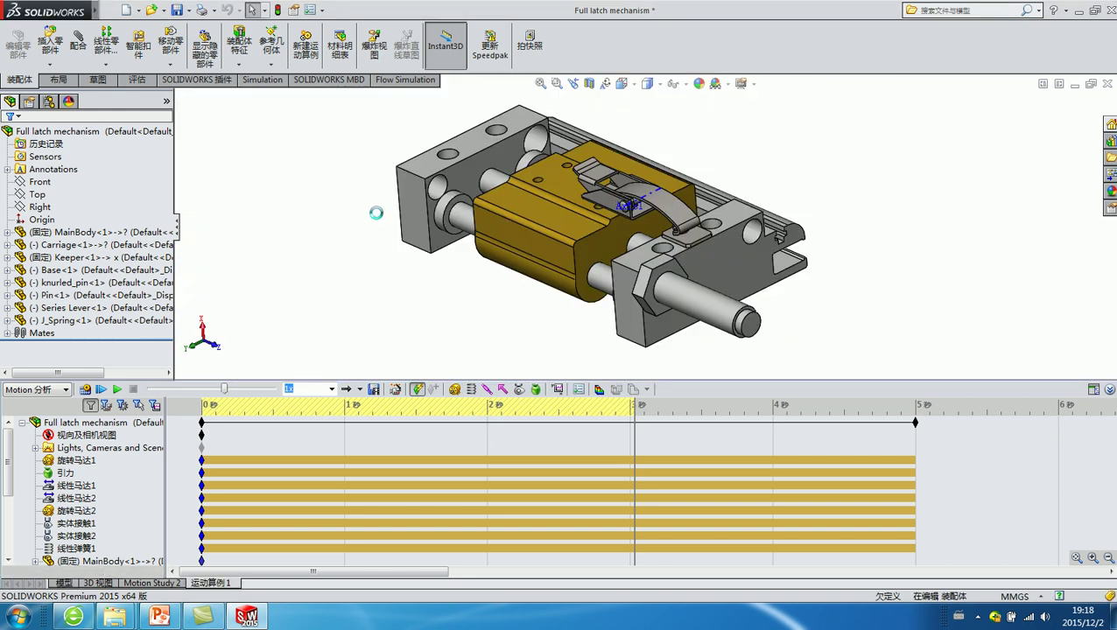
{"action": "middle_click_drag", "start_coordinate": [592, 256], "coordinate": [687, 127]}
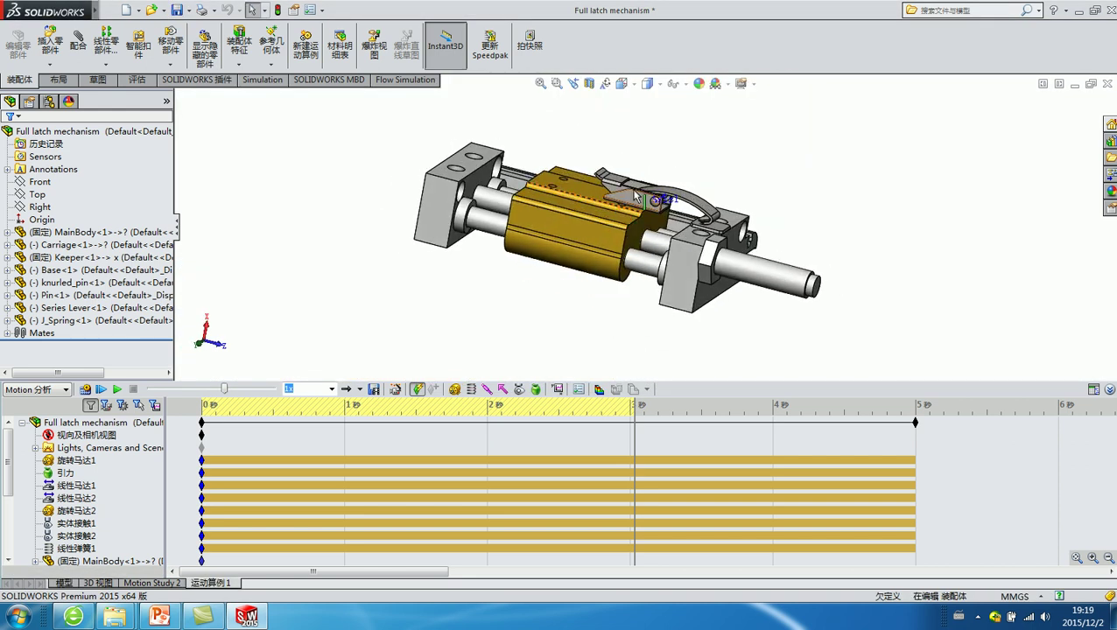
Step: Select spring 线性弹簧1 in the study tree and reopen Motion Study Properties
{"action": "left_click", "coordinate": [115, 453]}
{"action": "scroll", "coordinate": [105, 473], "scroll_direction": "down", "scroll_amount": 3}
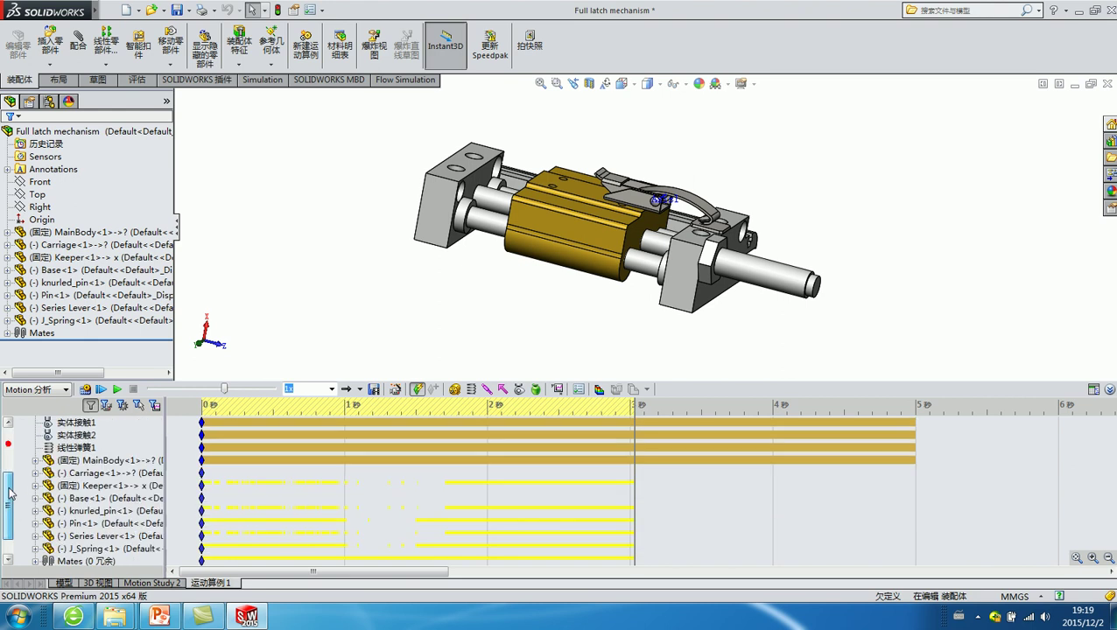
{"action": "left_click", "coordinate": [76, 435]}
{"action": "scroll", "coordinate": [720, 230], "scroll_direction": "down", "scroll_amount": 3}
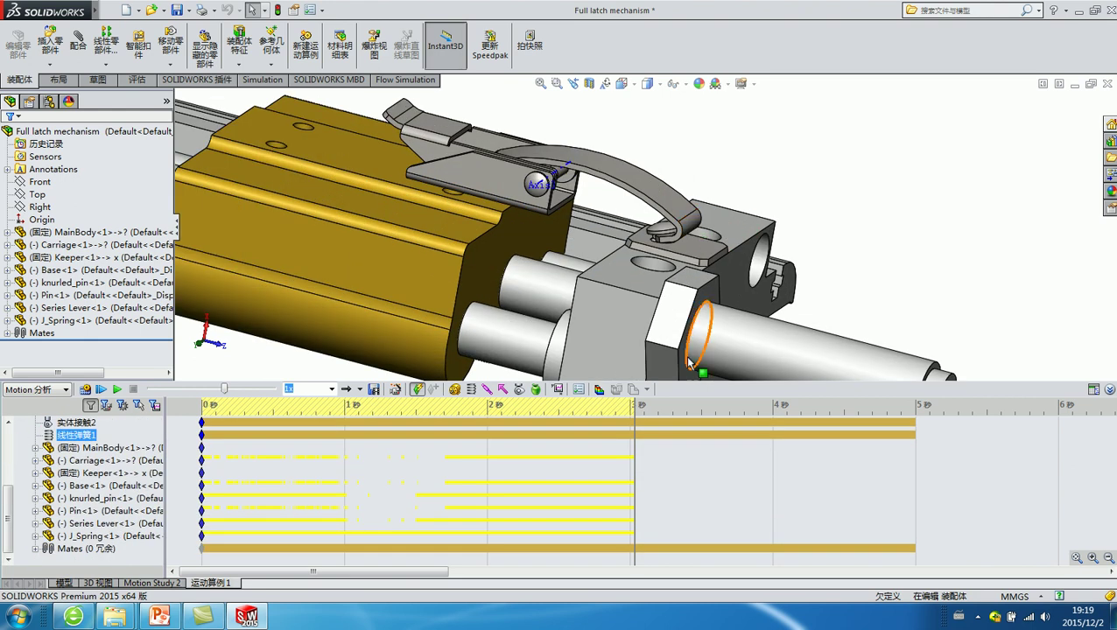
{"action": "left_click", "coordinate": [578, 394]}
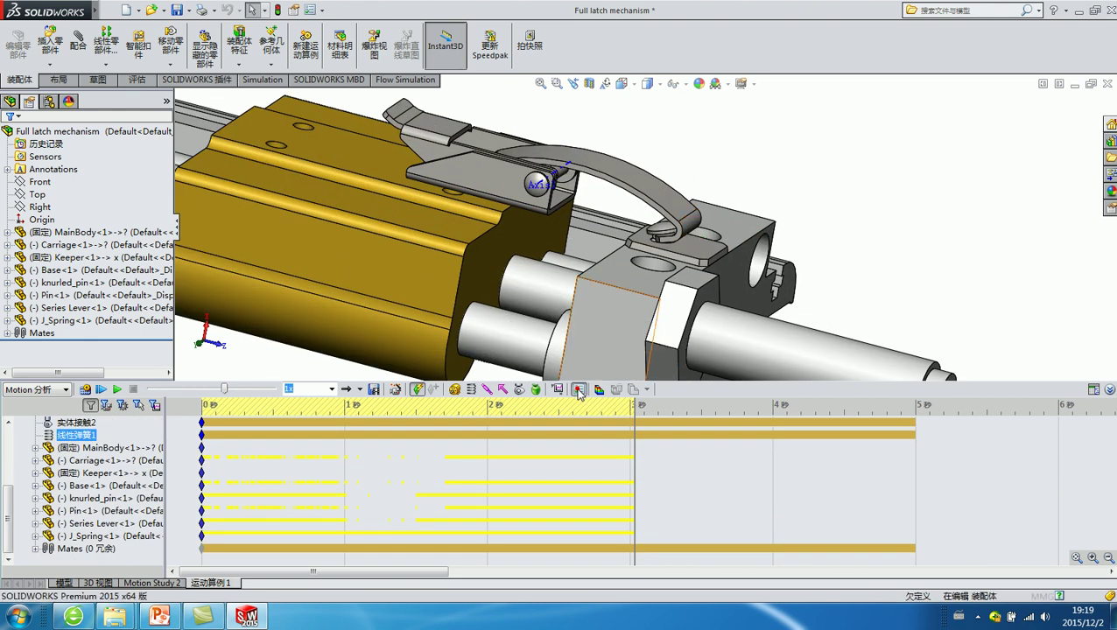
Step: Start a new results plot set to 力 > 接触力 > 幅值
{"action": "left_click", "coordinate": [24, 145]}
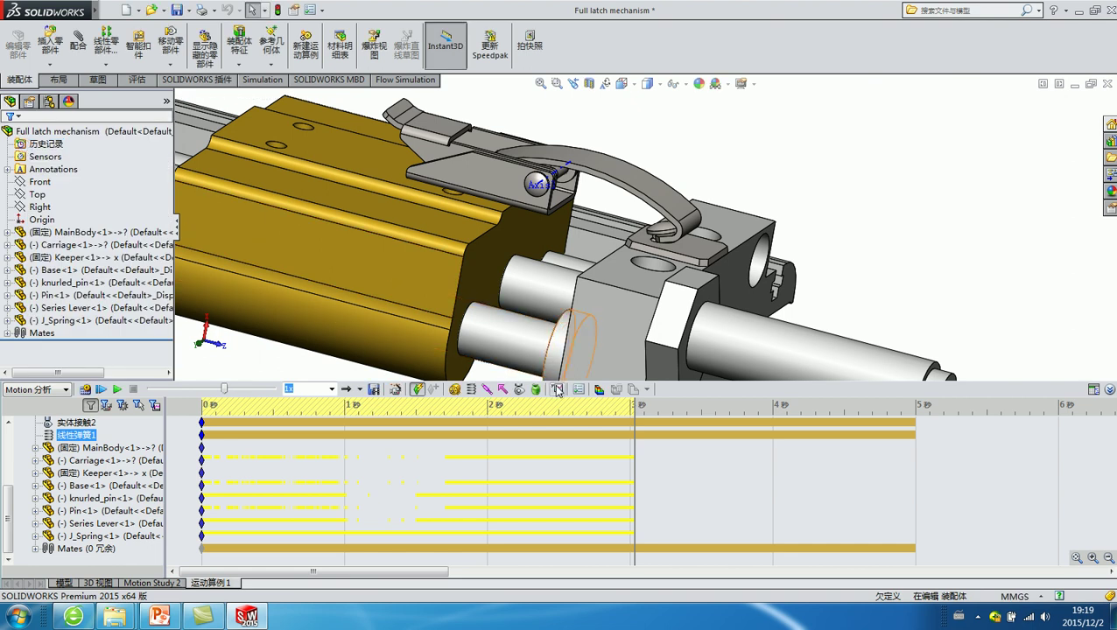
{"action": "left_click", "coordinate": [557, 388]}
{"action": "left_click", "coordinate": [63, 178]}
{"action": "left_click", "coordinate": [52, 208]}
{"action": "left_click", "coordinate": [70, 197]}
{"action": "left_click", "coordinate": [46, 274]}
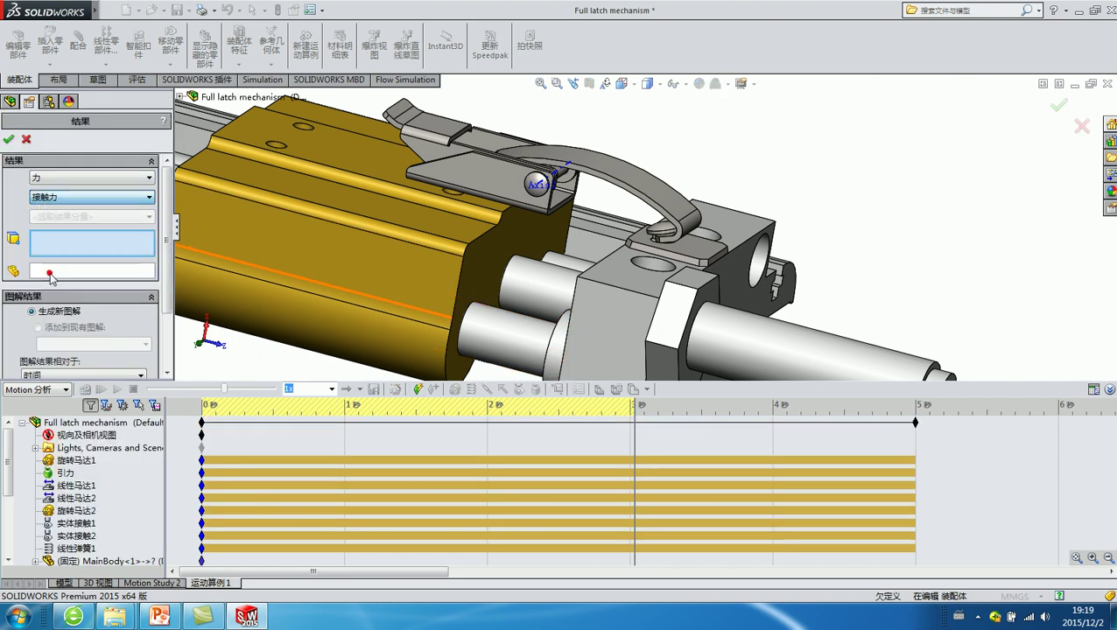
{"action": "left_click", "coordinate": [61, 216]}
{"action": "left_click", "coordinate": [54, 263]}
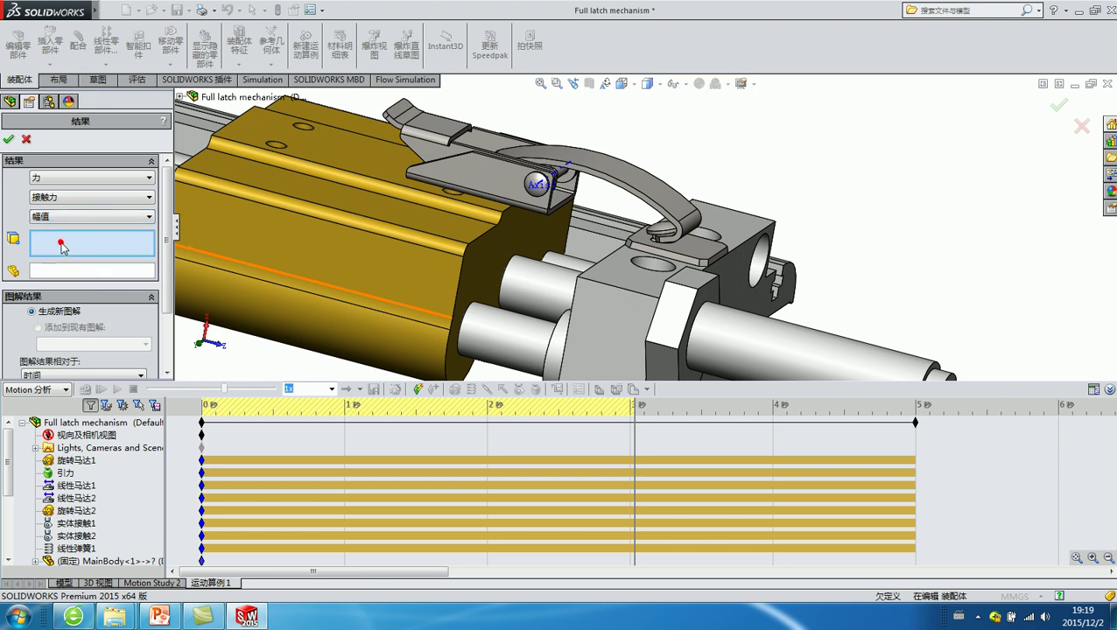
Step: Pick the J_Spring and Keeper contact faces and create the contact-force plot
{"action": "left_click", "coordinate": [75, 525]}
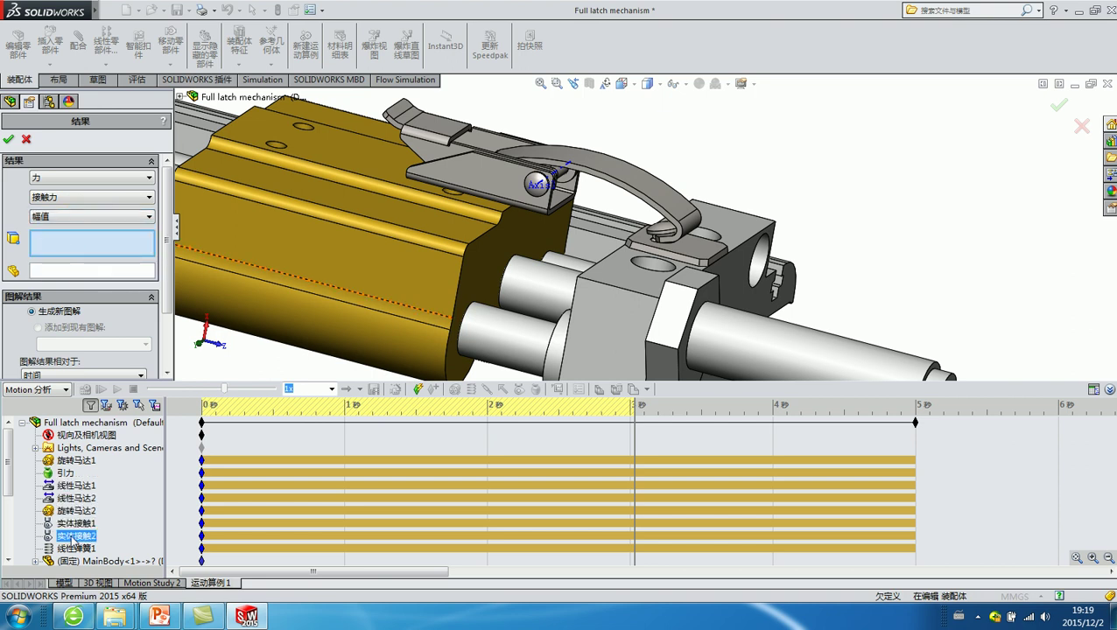
{"action": "middle_click_drag", "start_coordinate": [639, 200], "coordinate": [637, 182]}
{"action": "left_click", "coordinate": [637, 183]}
{"action": "scroll", "coordinate": [656, 210], "scroll_direction": "down", "scroll_amount": 3}
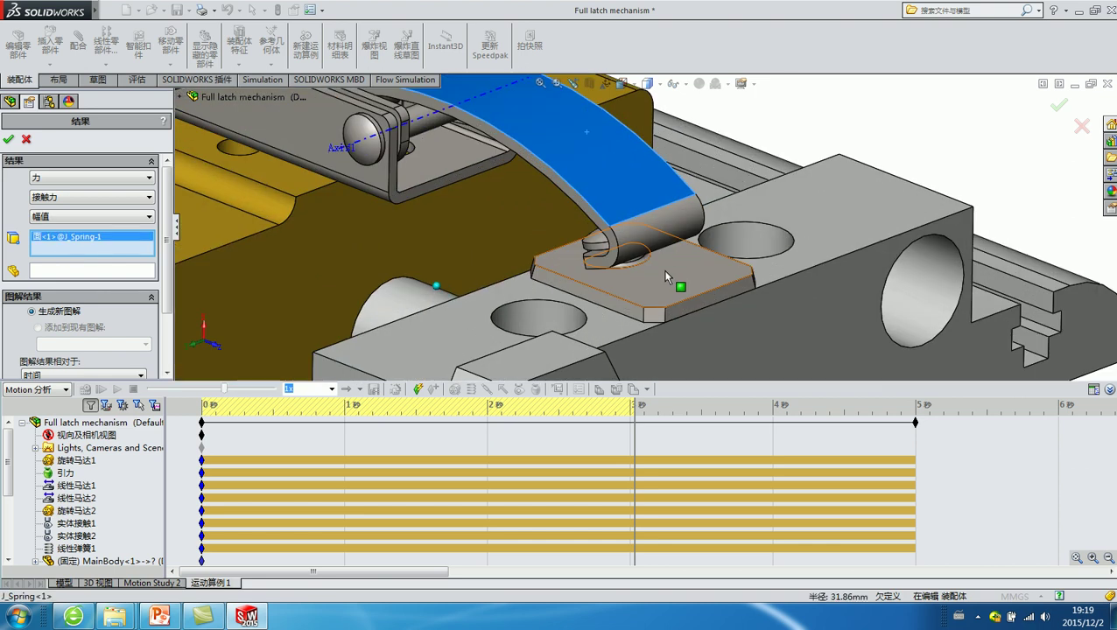
{"action": "left_click", "coordinate": [666, 282]}
{"action": "middle_click_drag", "start_coordinate": [667, 282], "coordinate": [700, 245]}
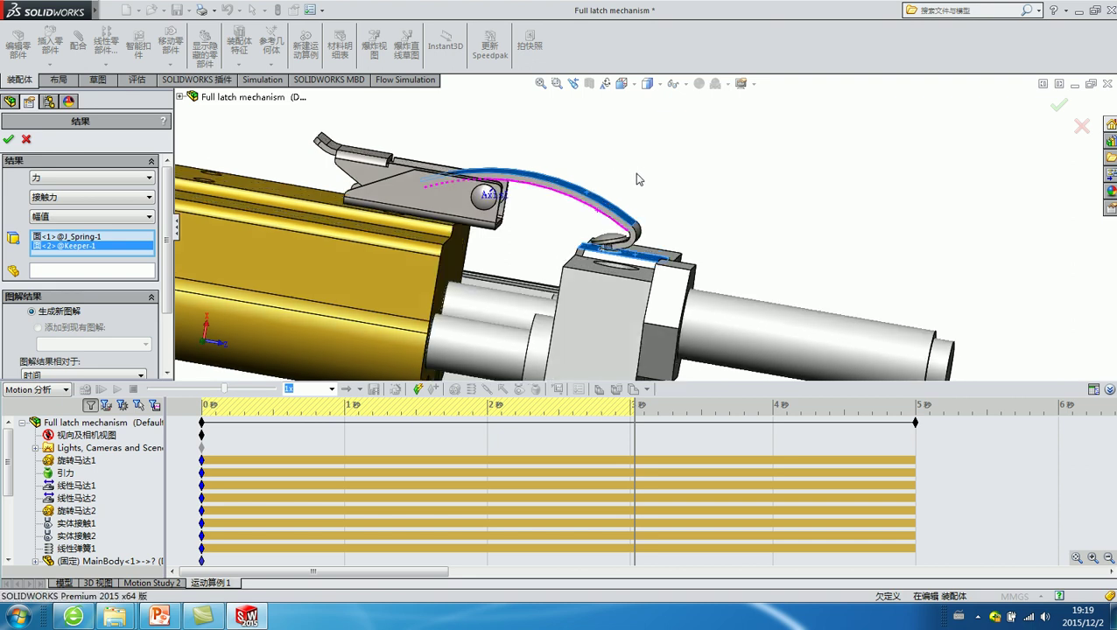
{"action": "left_click", "coordinate": [8, 139]}
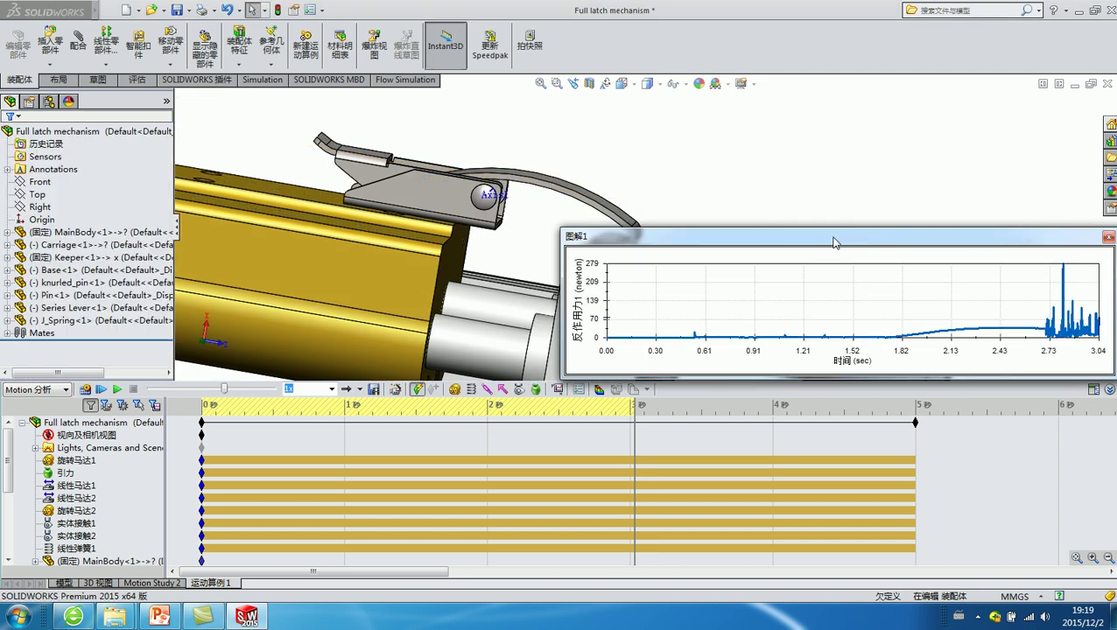
Step: Move and resize the 图解1 plot window to fill the screen with its force axis visible
{"action": "left_click_drag", "start_coordinate": [863, 244], "coordinate": [350, 175]}
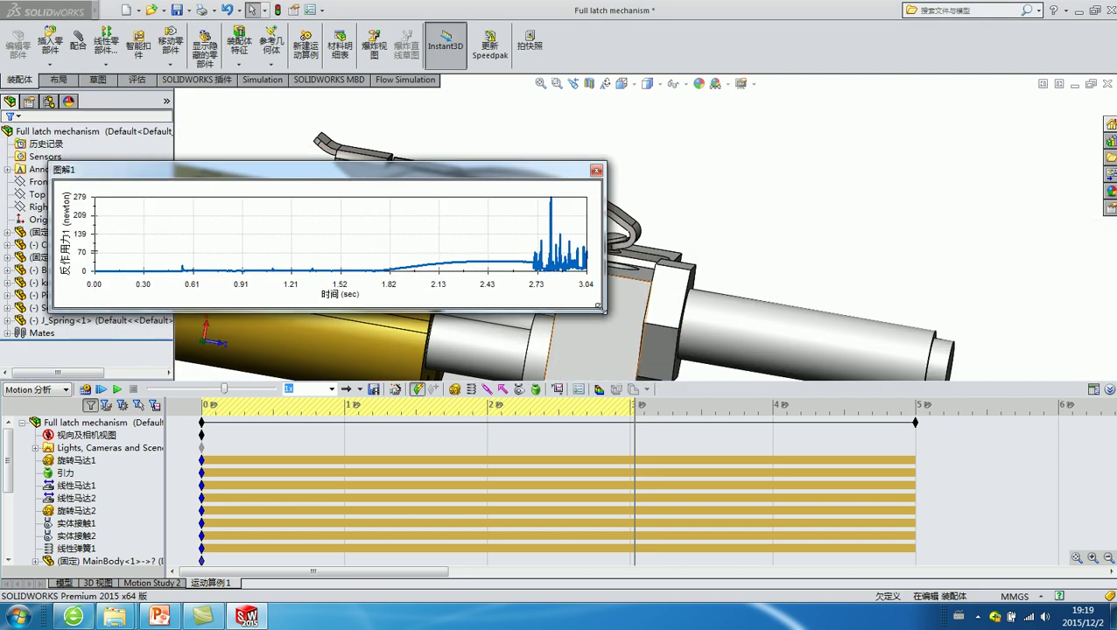
{"action": "left_click_drag", "start_coordinate": [600, 307], "coordinate": [947, 547]}
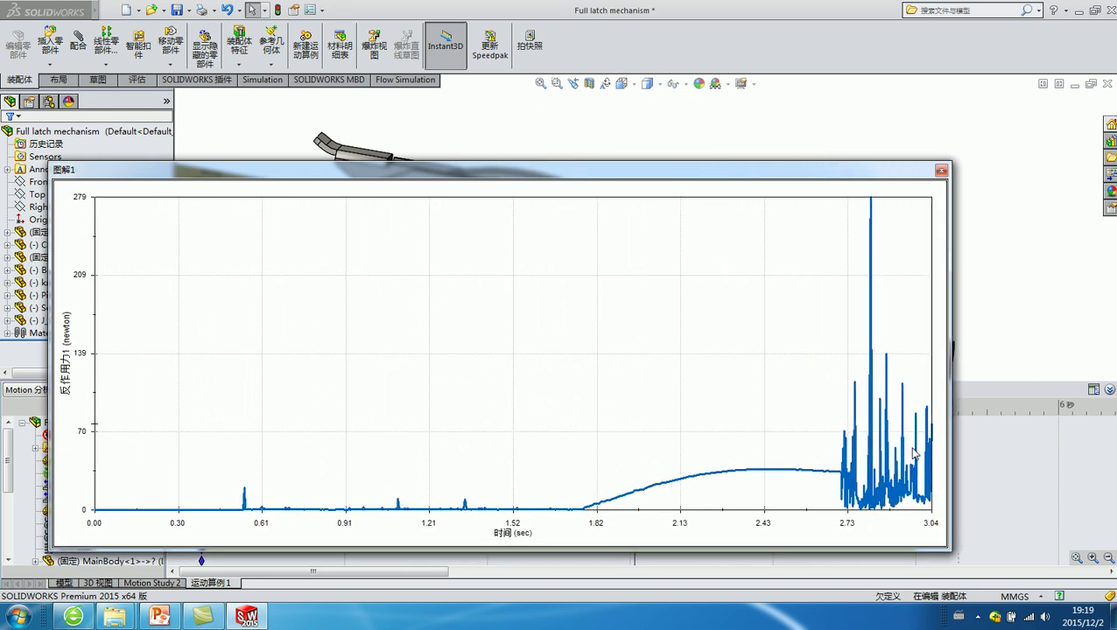
{"action": "left_click_drag", "start_coordinate": [679, 174], "coordinate": [518, 98]}
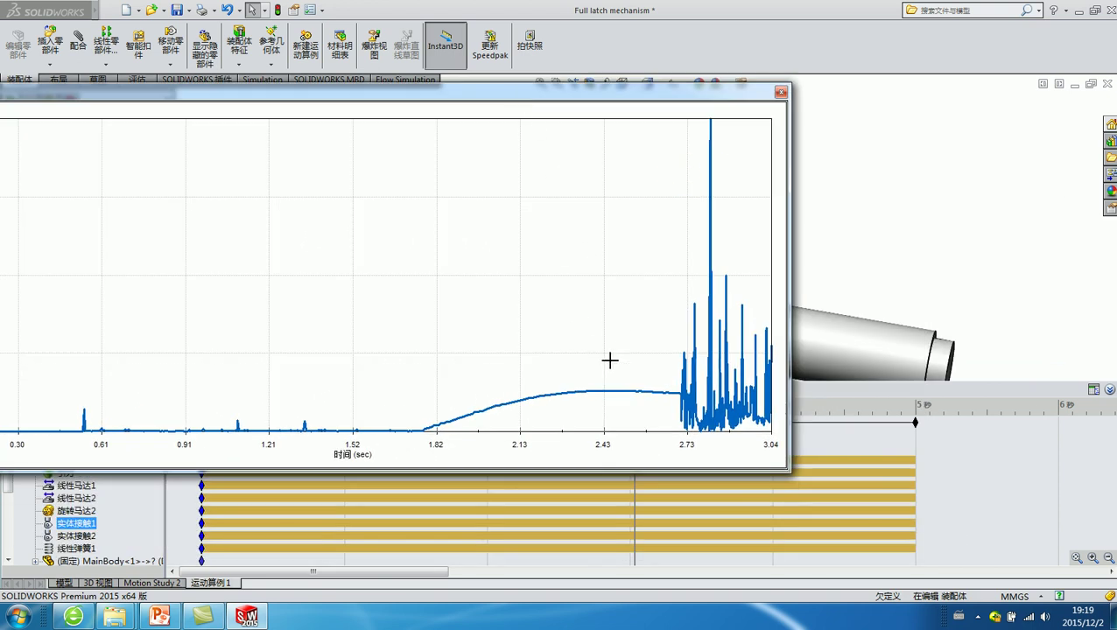
{"action": "mouse_move", "coordinate": [787, 470]}
{"action": "left_mouse_down"}
{"action": "mouse_move", "coordinate": [958, 470]}
{"action": "mouse_move", "coordinate": [964, 579]}
{"action": "left_mouse_up"}
{"action": "left_click_drag", "start_coordinate": [672, 101], "coordinate": [750, 23]}
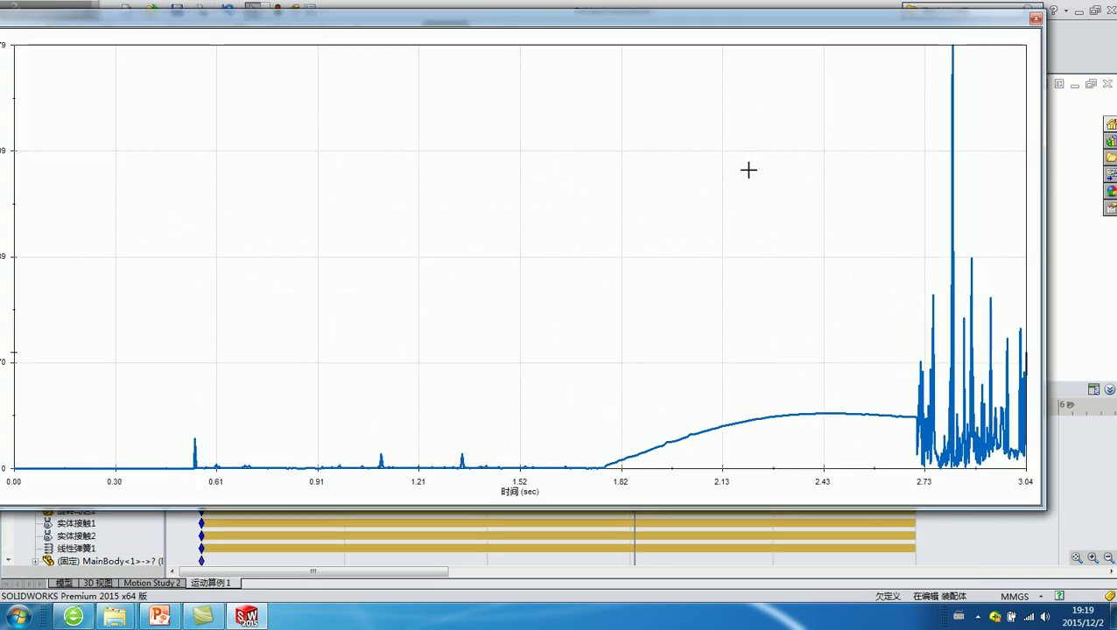
{"action": "left_click_drag", "start_coordinate": [619, 14], "coordinate": [707, 20]}
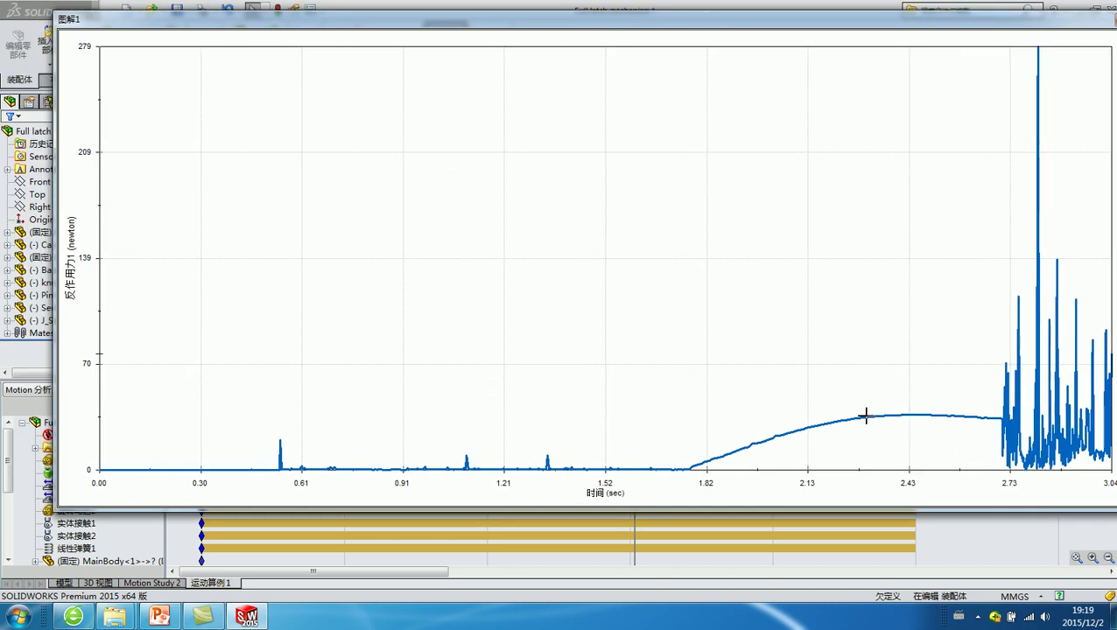
Step: Open the force axis's 轴属性 settings on the 比例 tab
{"action": "left_click", "coordinate": [88, 364]}
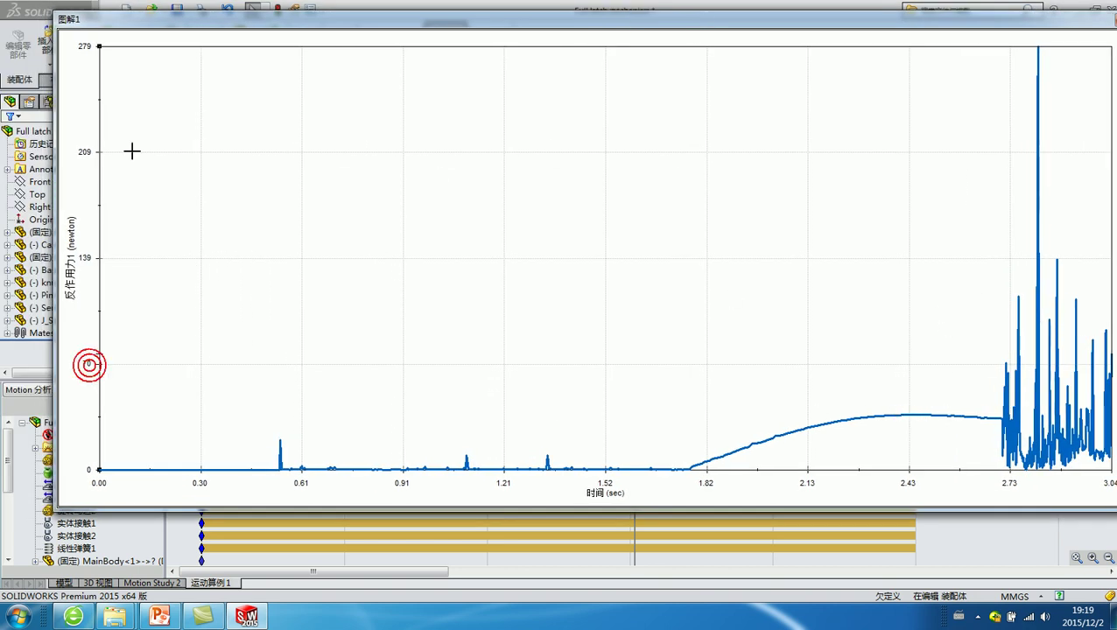
{"action": "right_click", "coordinate": [86, 366]}
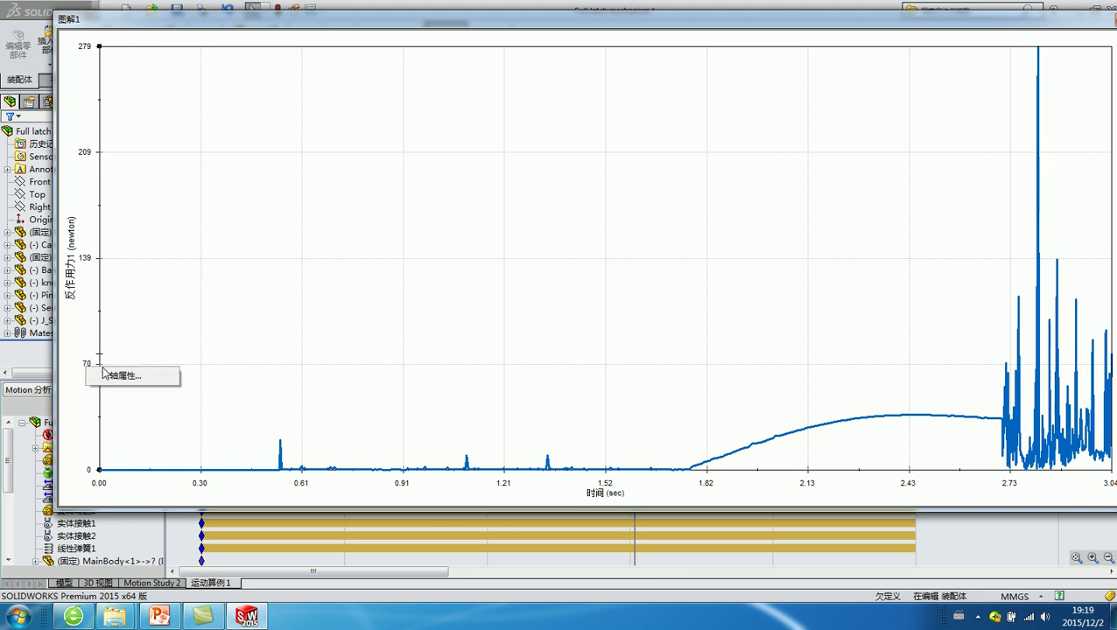
{"action": "left_click", "coordinate": [106, 375]}
{"action": "right_click", "coordinate": [91, 366]}
{"action": "left_click", "coordinate": [109, 375]}
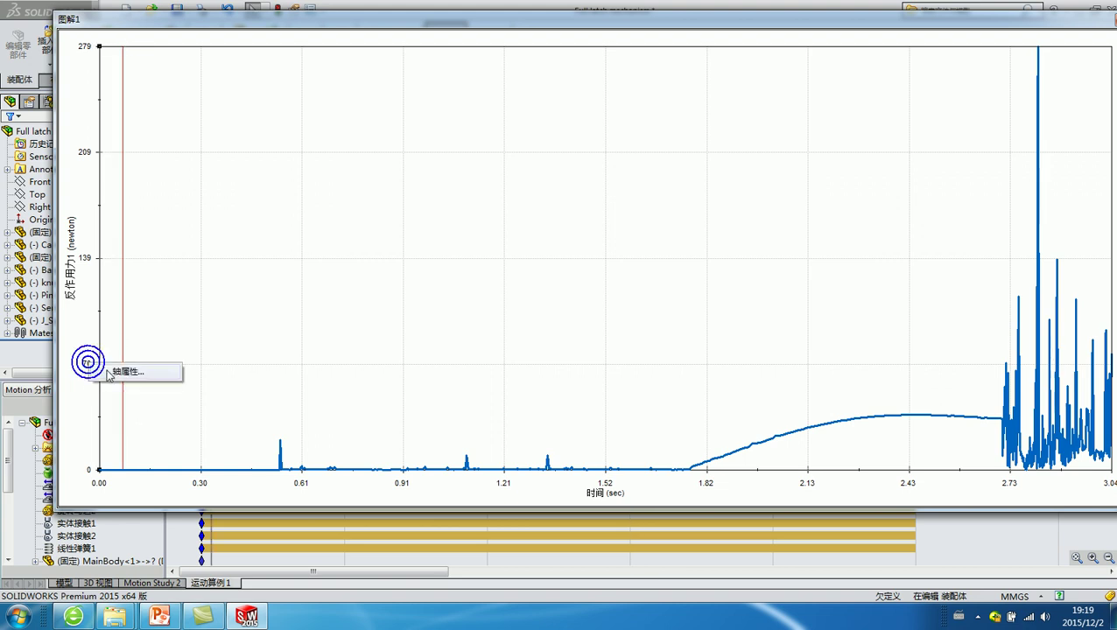
{"action": "left_click", "coordinate": [450, 209]}
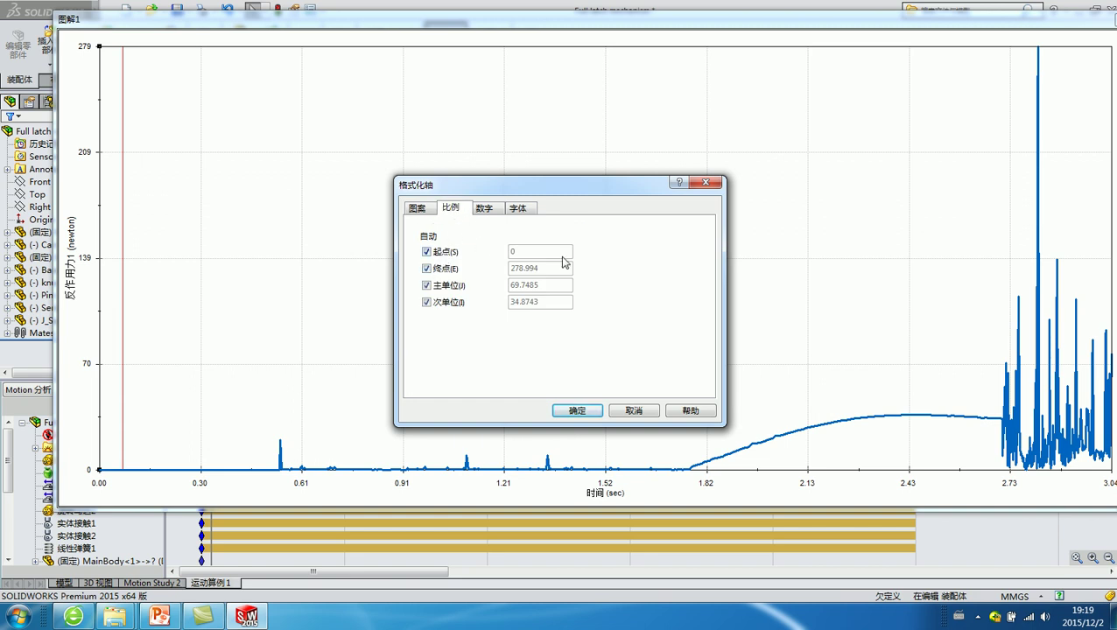
Step: Set the axis end to 70, major unit 20 and minor unit 10, then apply
{"action": "left_click", "coordinate": [427, 268]}
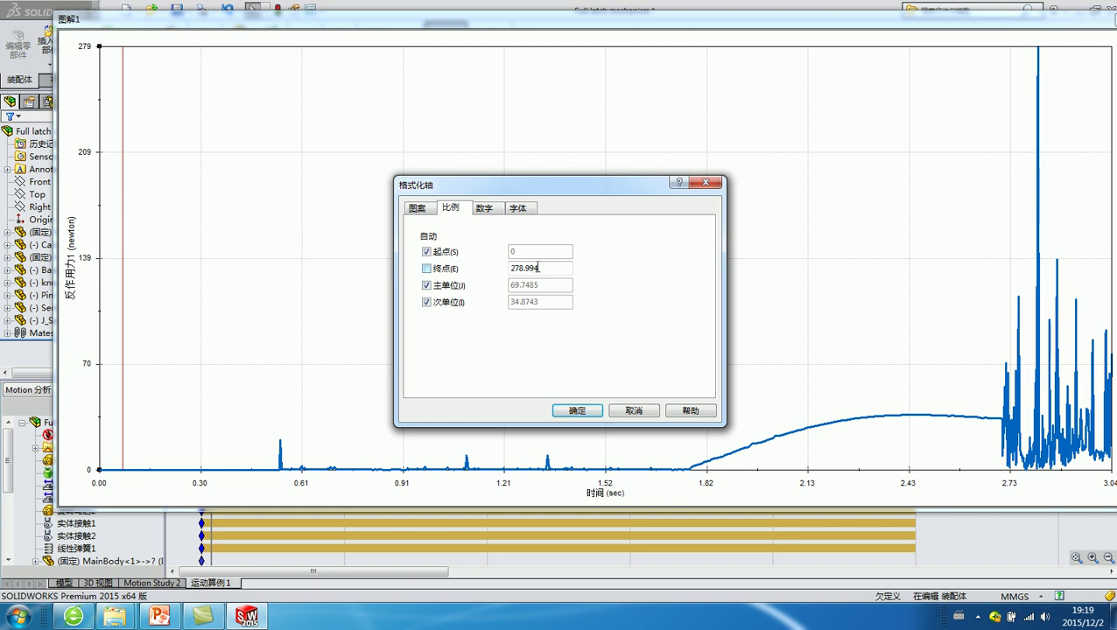
{"action": "type", "text": "70"}
{"action": "left_click", "coordinate": [450, 285]}
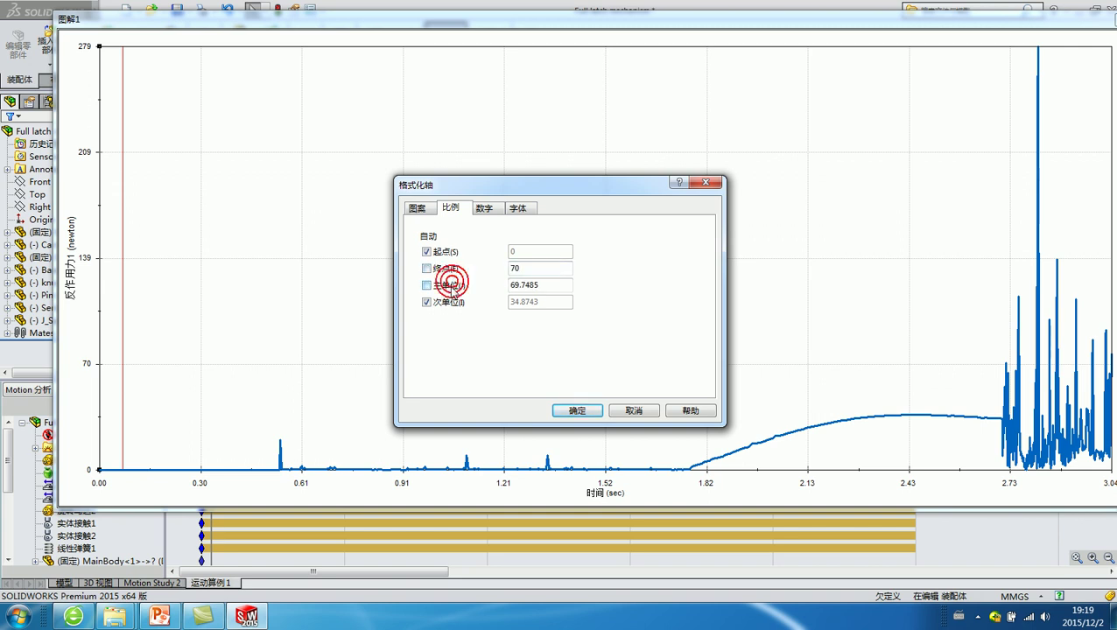
{"action": "left_click", "coordinate": [448, 303]}
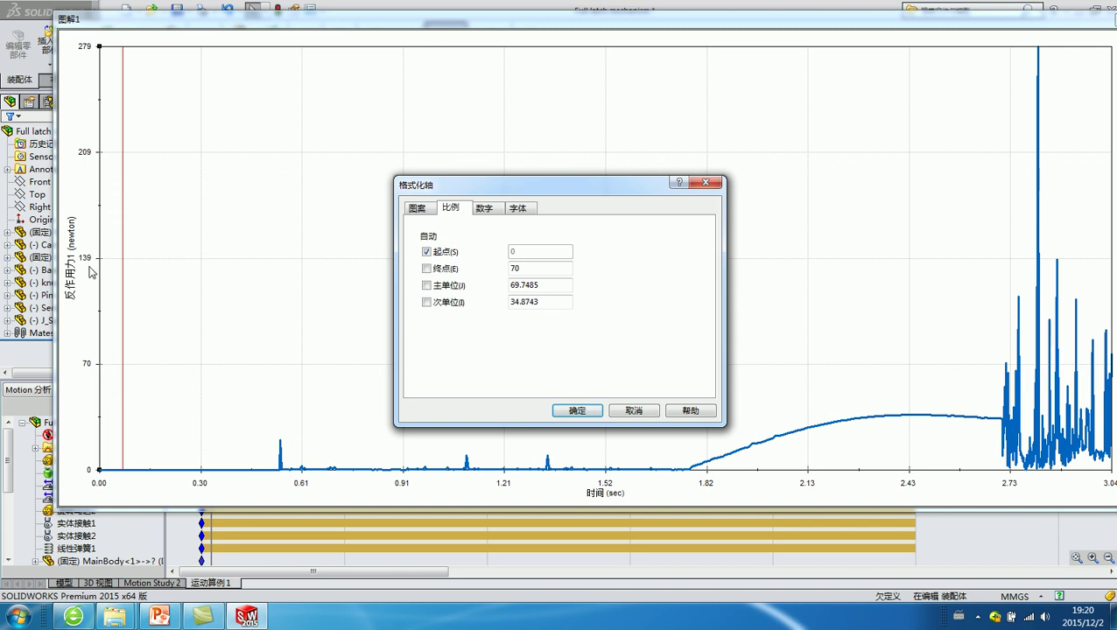
{"action": "double_click", "coordinate": [547, 285]}
{"action": "type", "text": "20"}
{"action": "double_click", "coordinate": [529, 301]}
{"action": "type", "text": "10"}
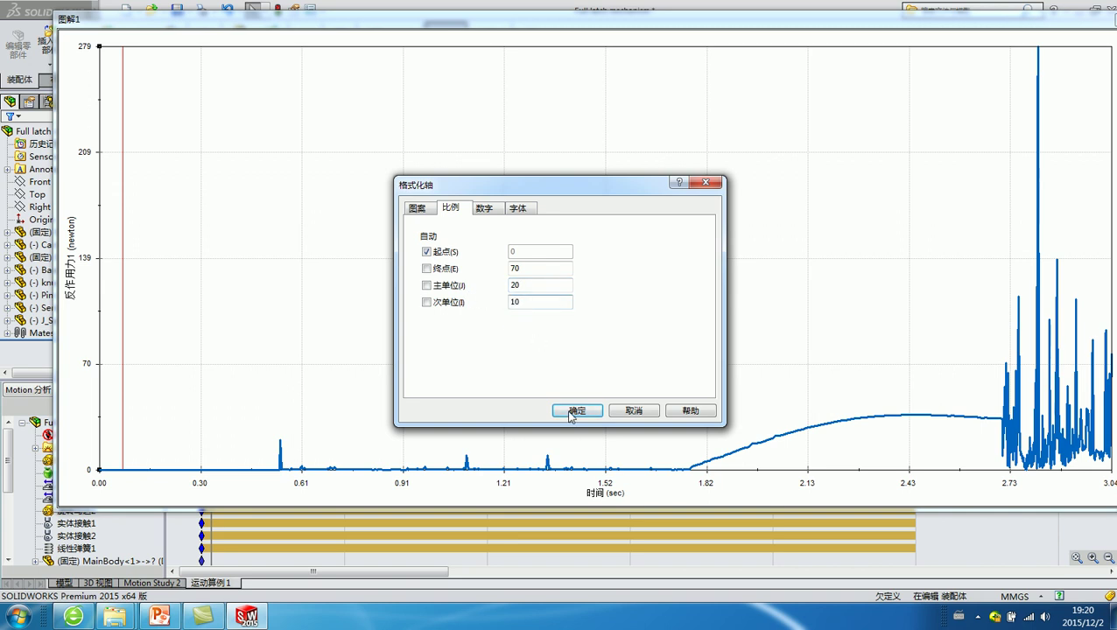
{"action": "left_click", "coordinate": [577, 411]}
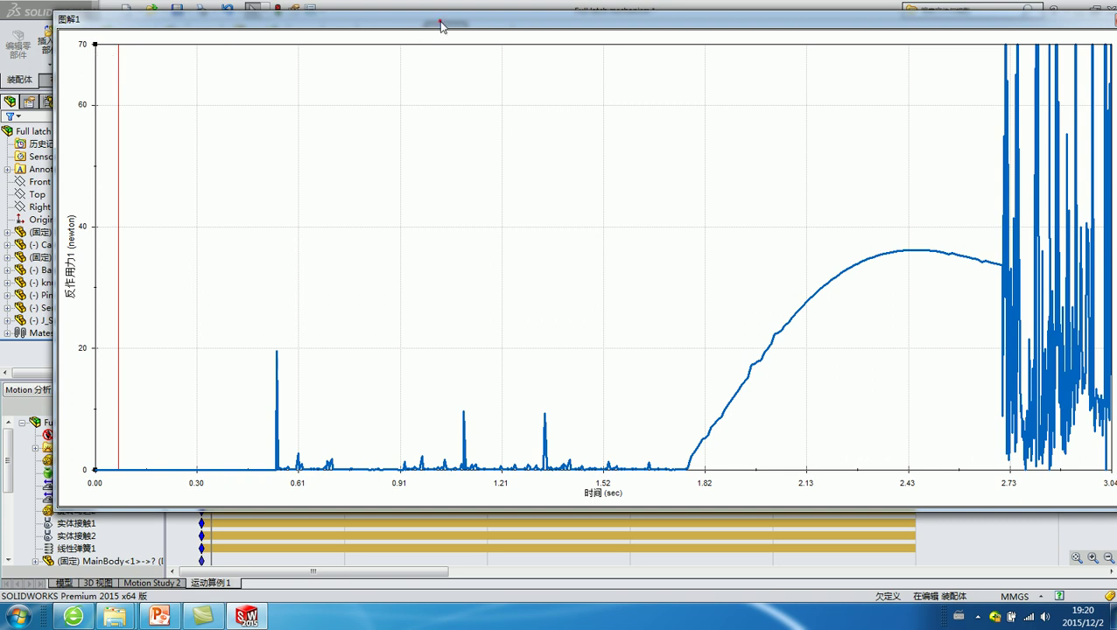
Step: Step the plot's time marker along the curve to the roughly 36 N peak at 2.43 s
{"action": "left_click_drag", "start_coordinate": [436, 24], "coordinate": [364, 23]}
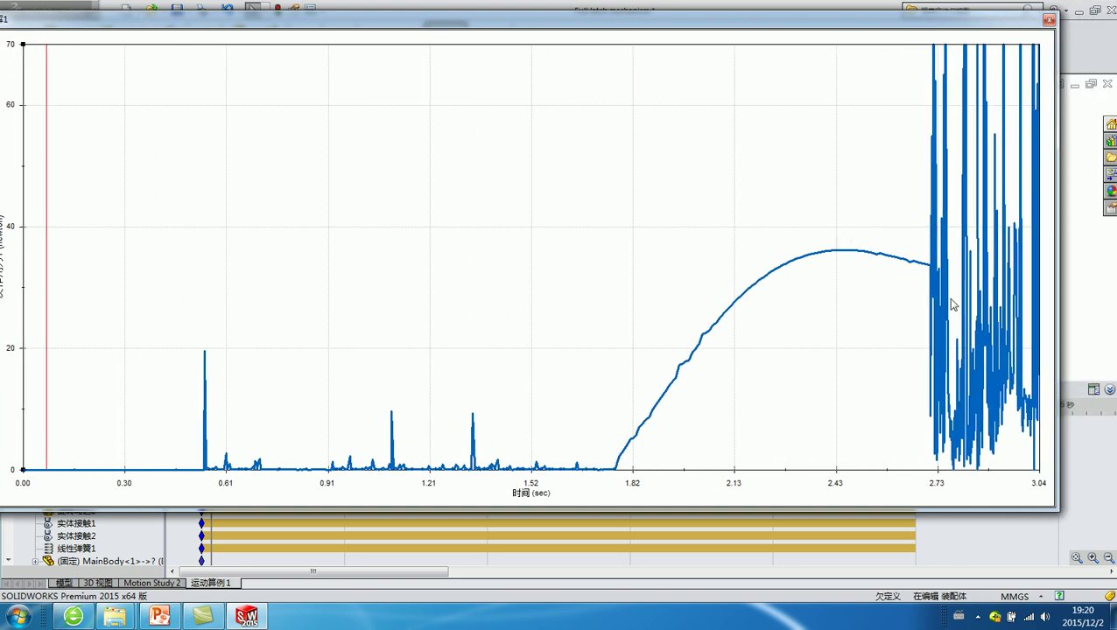
{"action": "mouse_move", "coordinate": [571, 24]}
{"action": "left_mouse_down"}
{"action": "mouse_move", "coordinate": [696, 32]}
{"action": "mouse_move", "coordinate": [642, 35]}
{"action": "left_mouse_up"}
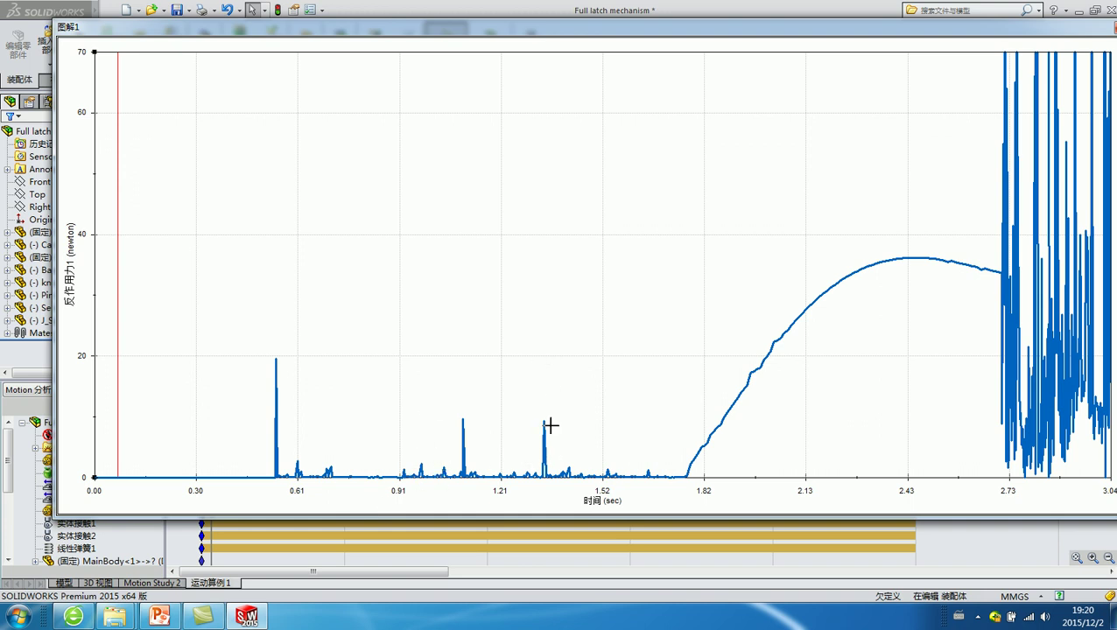
{"action": "left_click", "coordinate": [564, 358]}
{"action": "left_click", "coordinate": [614, 325]}
{"action": "left_click", "coordinate": [778, 265]}
{"action": "left_click", "coordinate": [862, 239]}
{"action": "left_click", "coordinate": [885, 230]}
{"action": "left_click", "coordinate": [910, 223]}
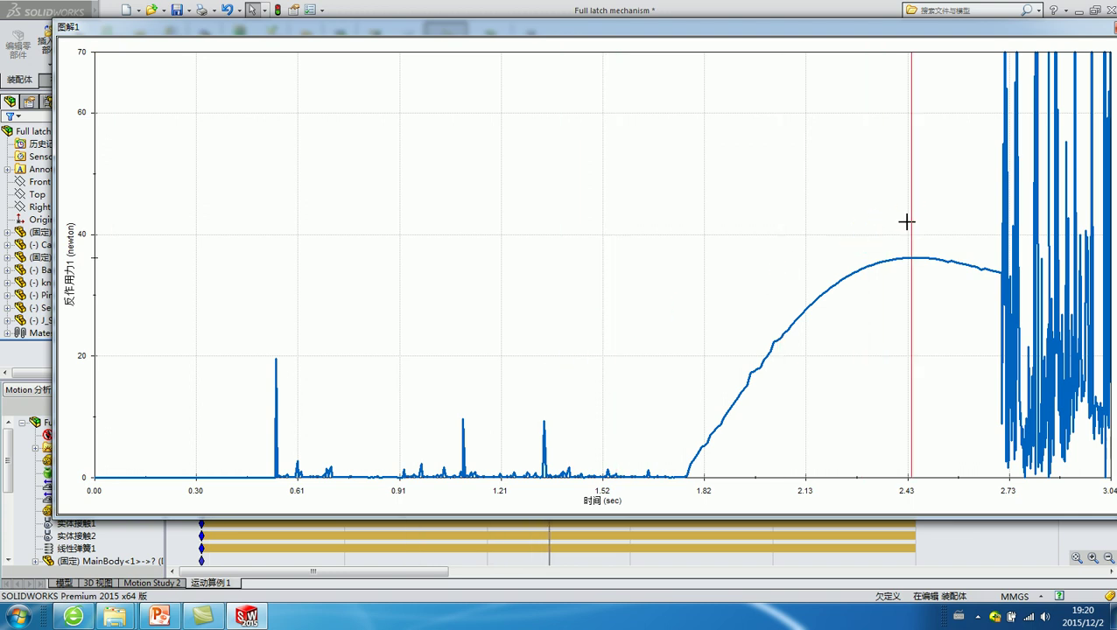
{"action": "left_click", "coordinate": [903, 222]}
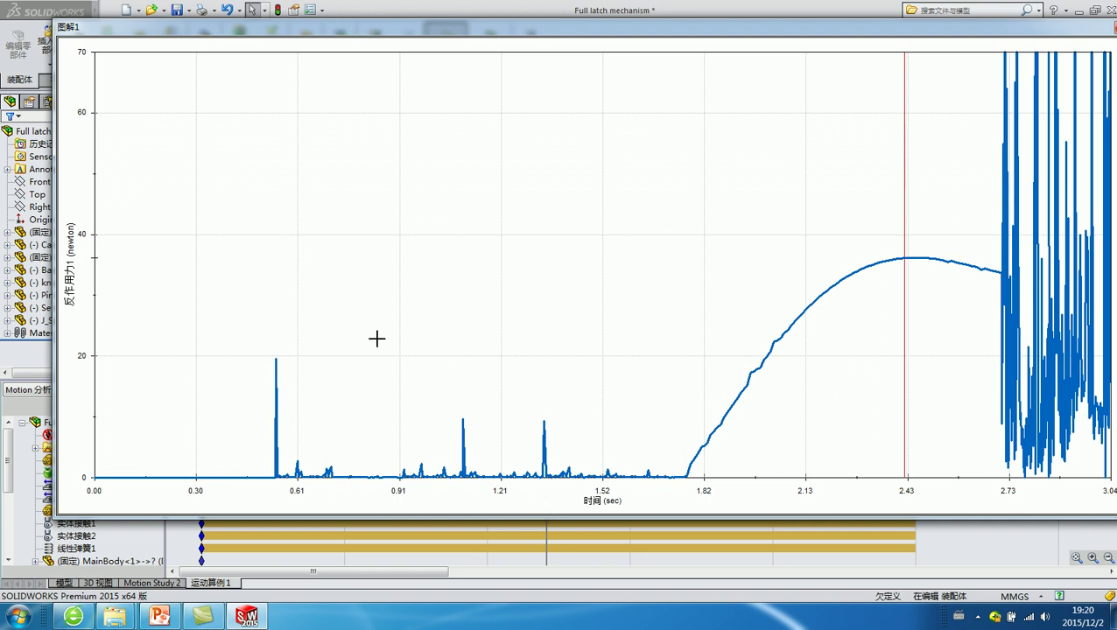
{"action": "mouse_move", "coordinate": [221, 28]}
{"action": "left_mouse_down"}
{"action": "mouse_move", "coordinate": [493, 79]}
{"action": "mouse_move", "coordinate": [203, 288]}
{"action": "mouse_move", "coordinate": [229, 61]}
{"action": "left_mouse_up"}
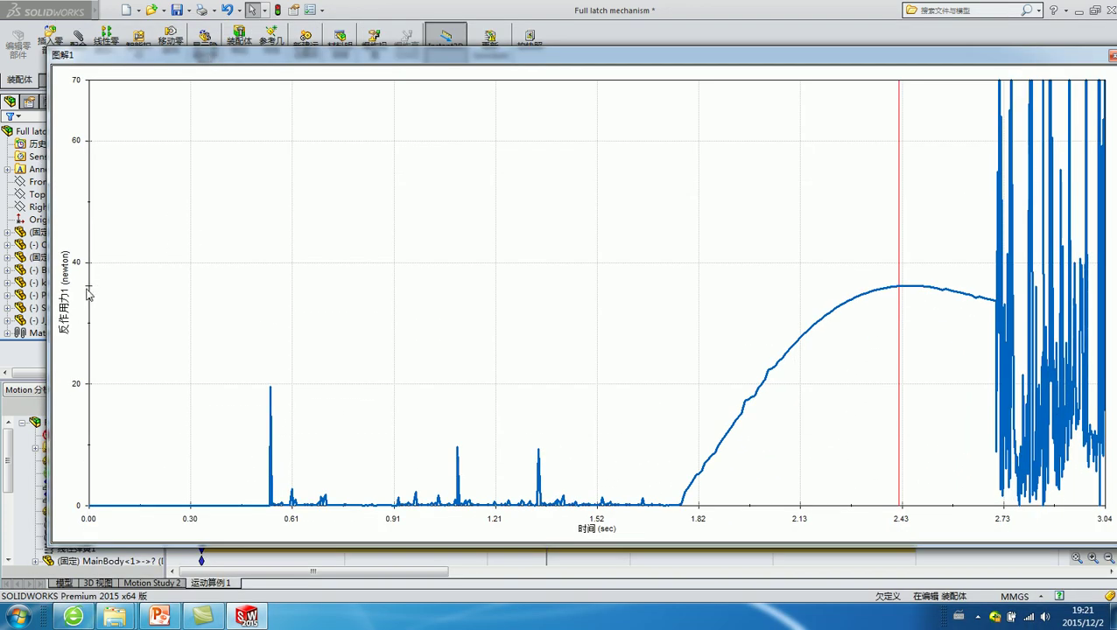
Step: Move the 图解1 force plot window down, maximise it, then close it to reveal the latch assembly
{"action": "left_click_drag", "start_coordinate": [343, 56], "coordinate": [281, 267]}
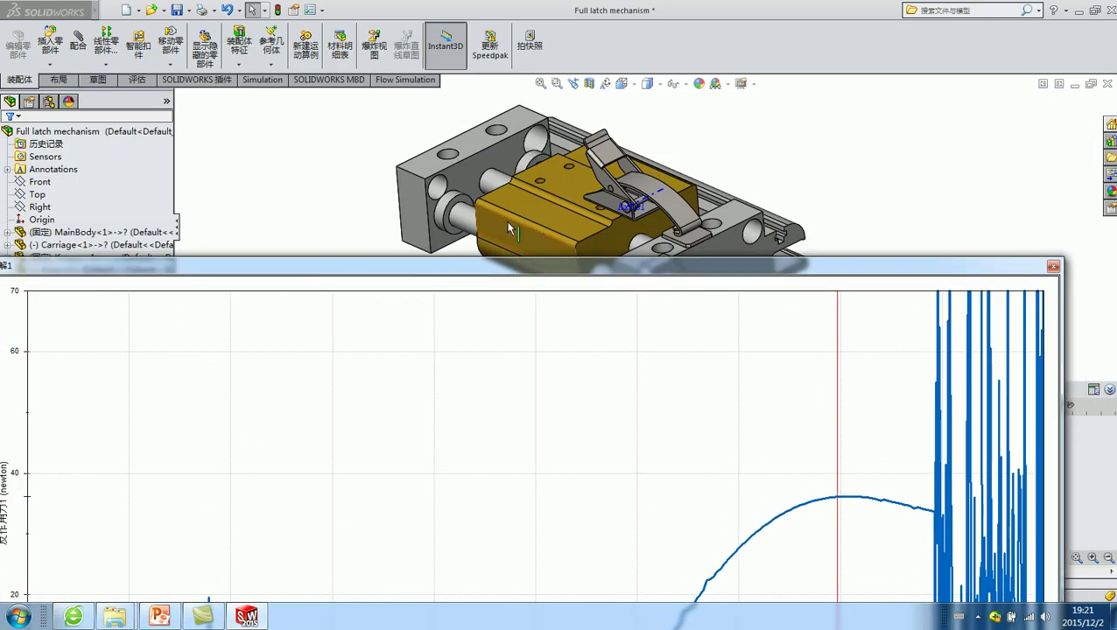
{"action": "double_click", "coordinate": [703, 265]}
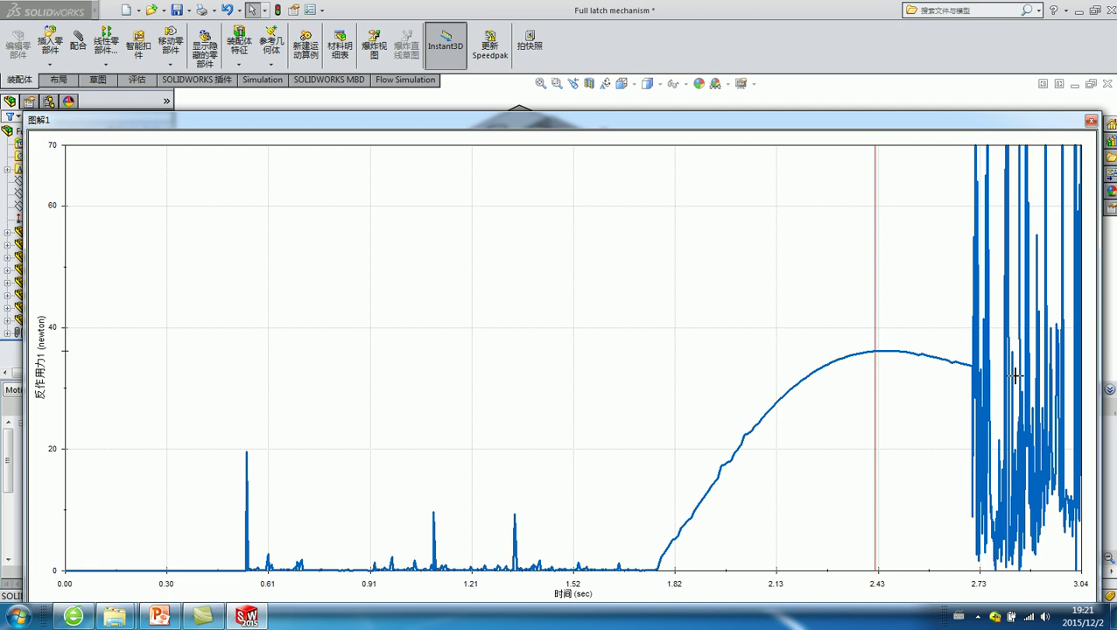
{"action": "left_click", "coordinate": [1091, 120]}
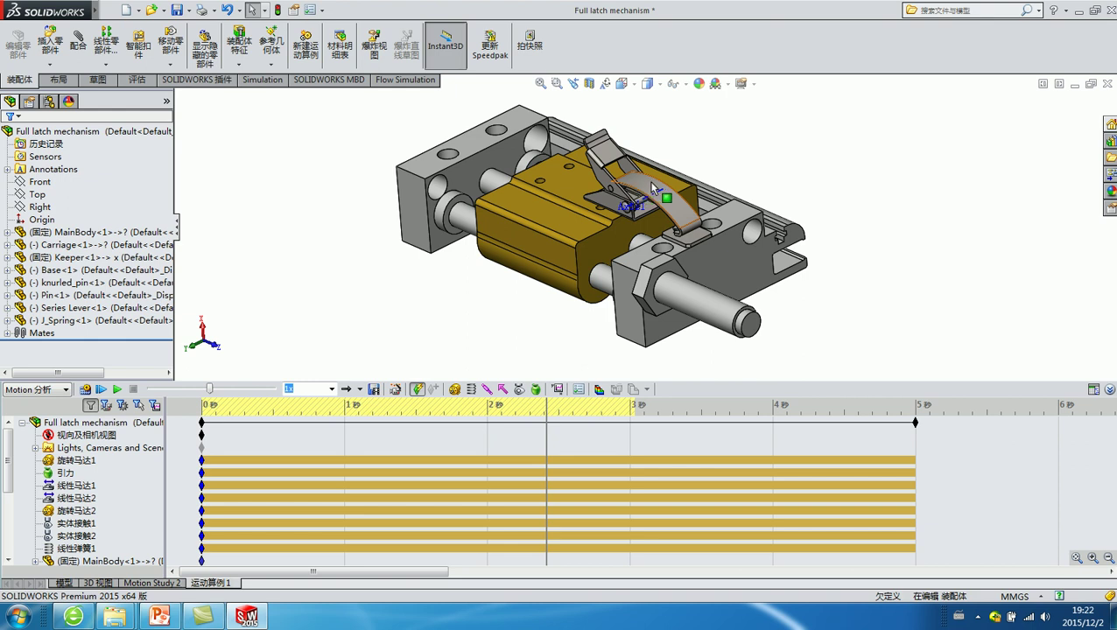
Step: Expand the motion study's Results folder and reopen the 图解1<反作用力1> plot with 显示图解
{"action": "left_click_drag", "start_coordinate": [7, 458], "coordinate": [31, 545]}
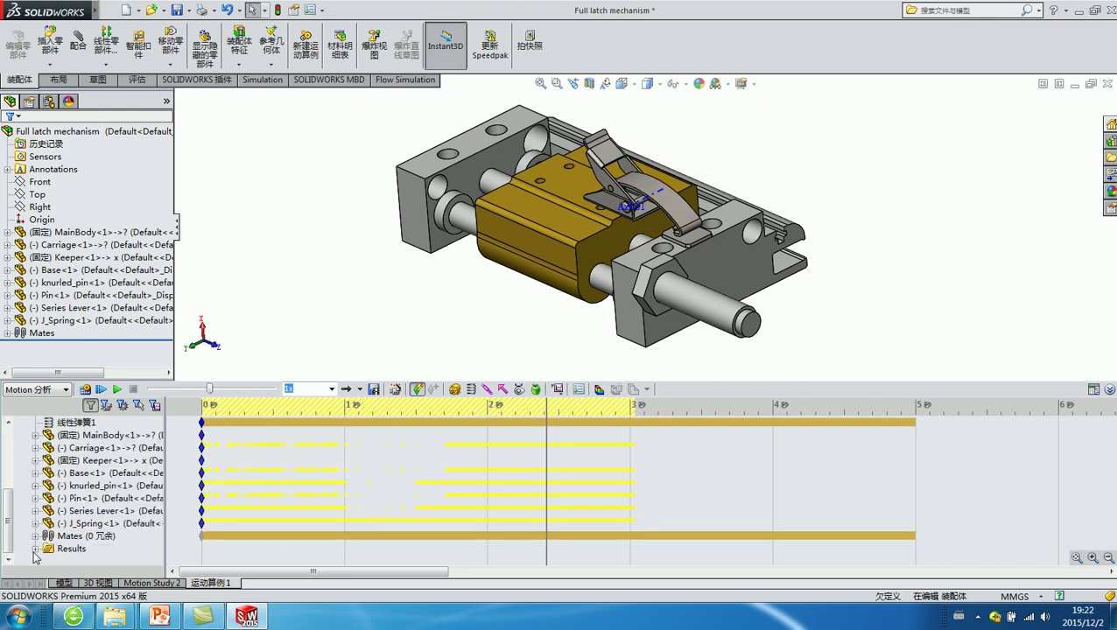
{"action": "left_click", "coordinate": [35, 549]}
{"action": "right_click", "coordinate": [77, 549]}
{"action": "left_click", "coordinate": [127, 471]}
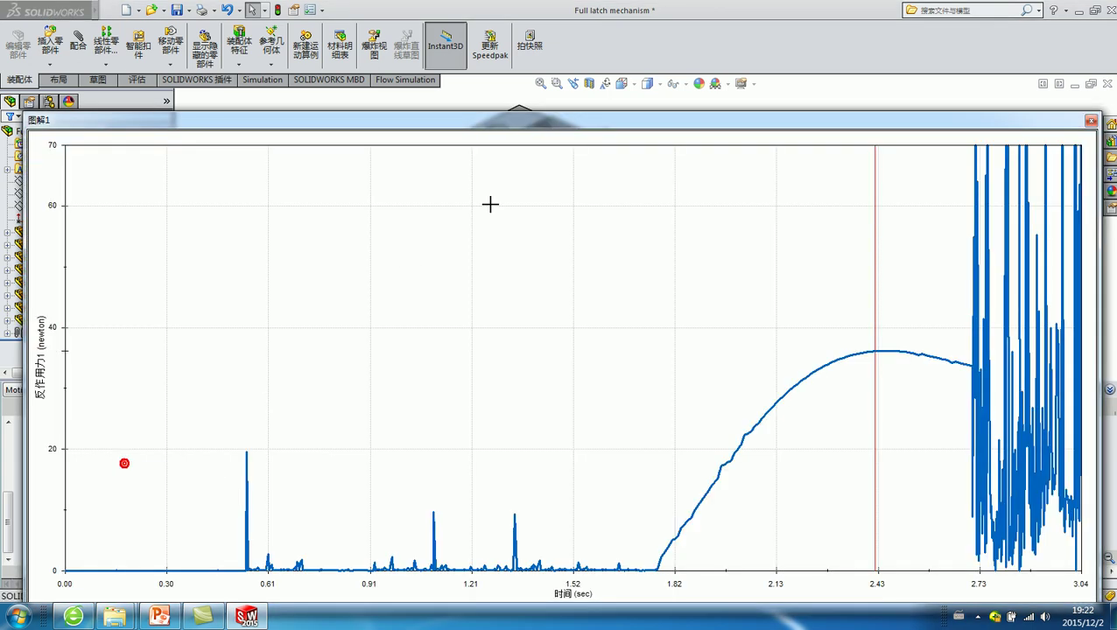
Step: Reposition the 图解1 plot window across the screen, then close it
{"action": "left_click_drag", "start_coordinate": [706, 123], "coordinate": [610, 66]}
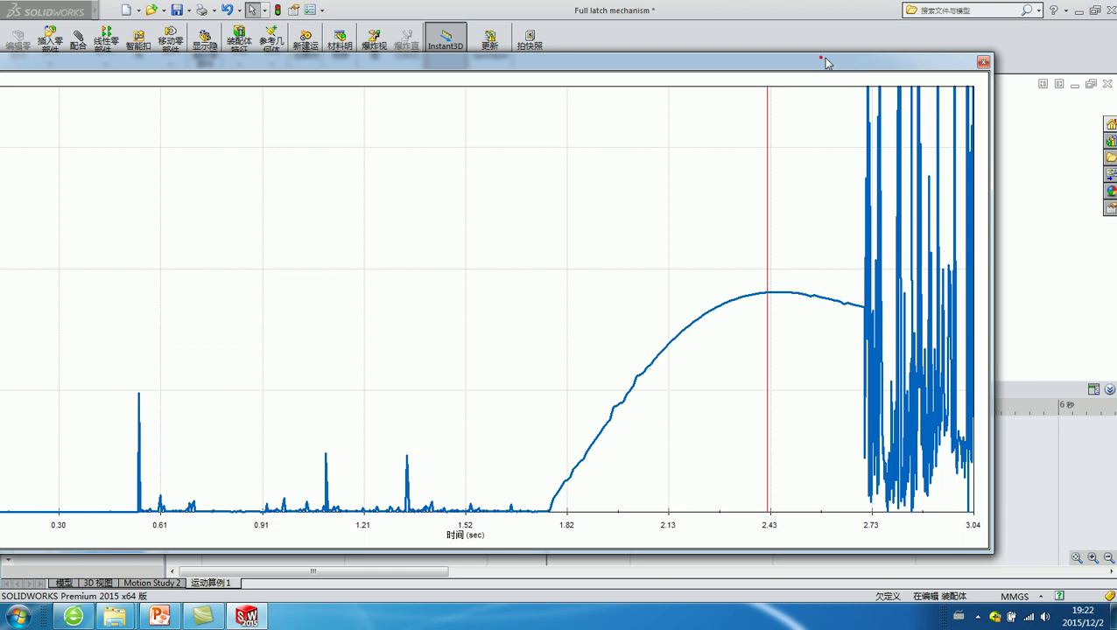
{"action": "left_click_drag", "start_coordinate": [827, 61], "coordinate": [1043, 42]}
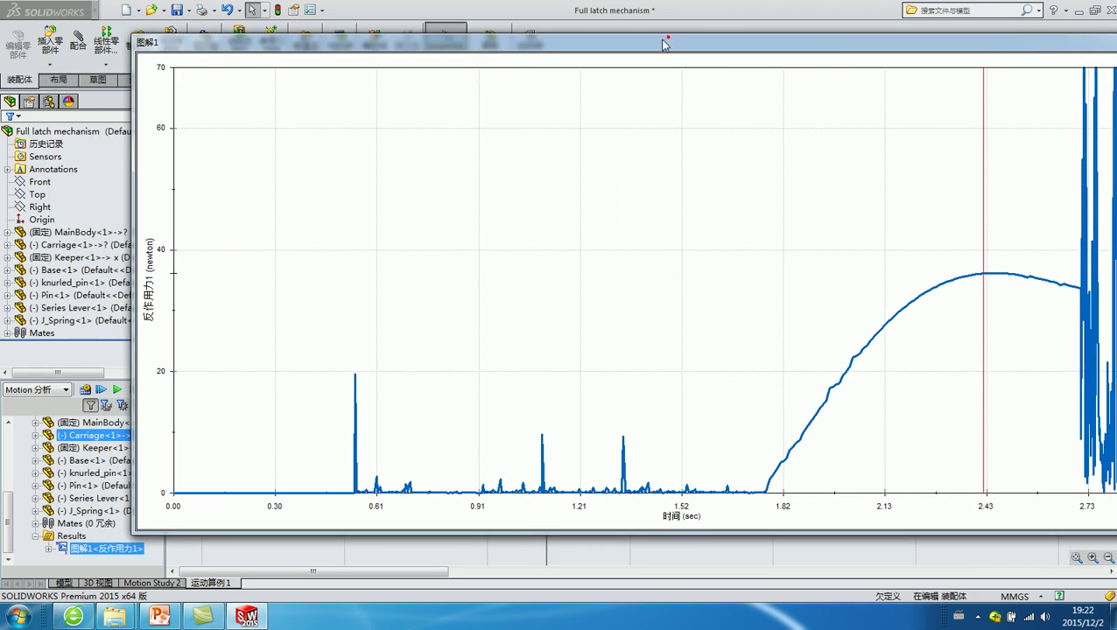
{"action": "left_click_drag", "start_coordinate": [669, 42], "coordinate": [480, 45]}
{"action": "left_click", "coordinate": [1003, 48]}
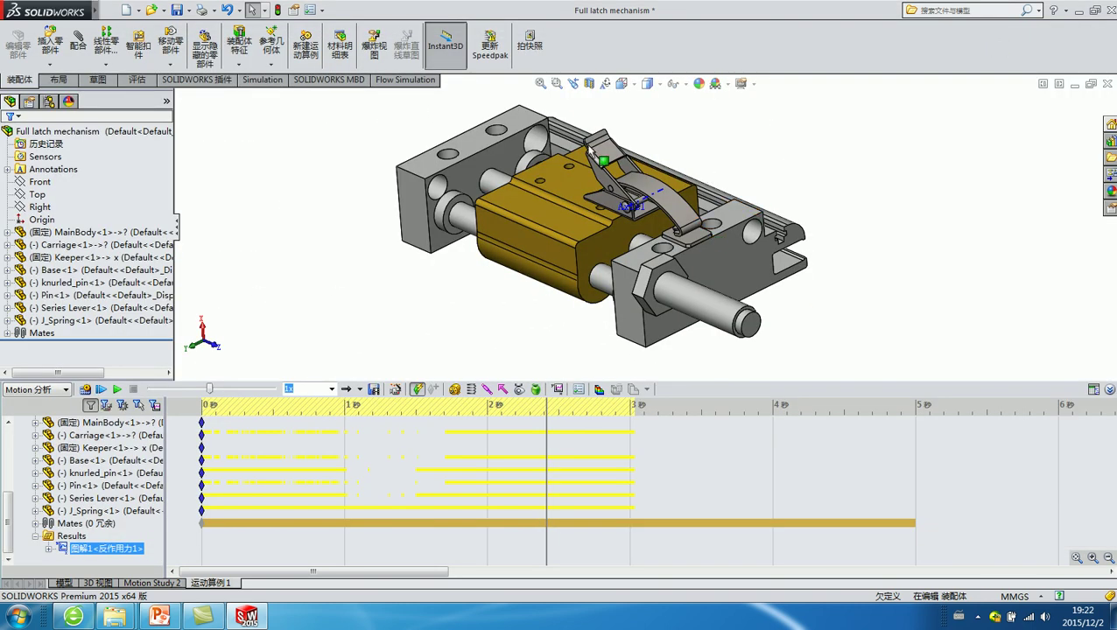
{"action": "left_click", "coordinate": [874, 203]}
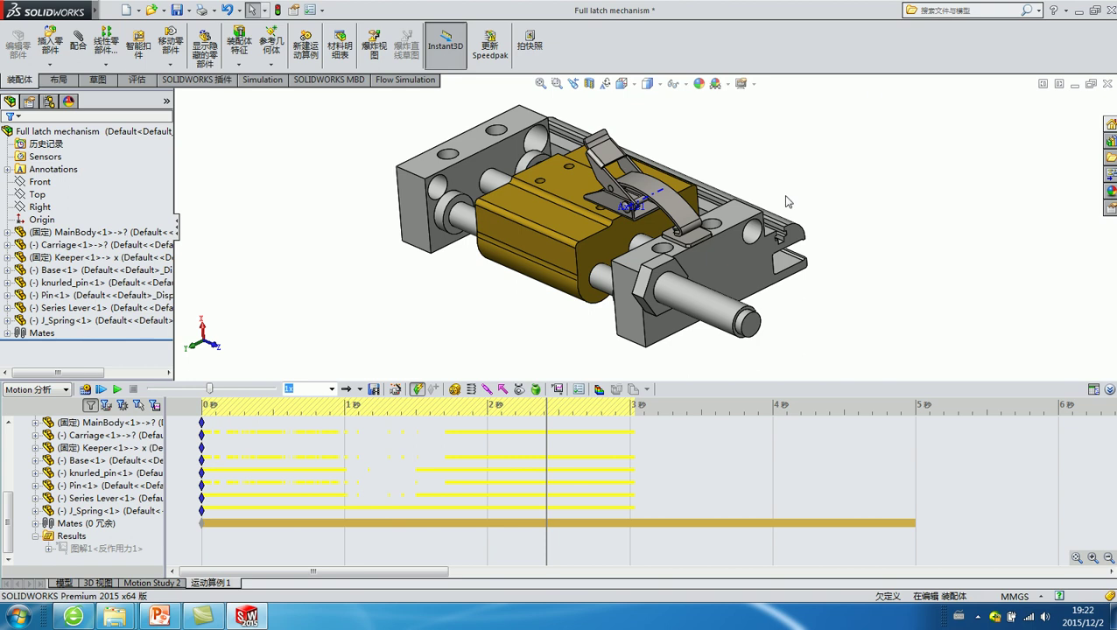
{"action": "left_click", "coordinate": [774, 249]}
{"action": "left_click", "coordinate": [884, 253]}
{"action": "left_click", "coordinate": [751, 280]}
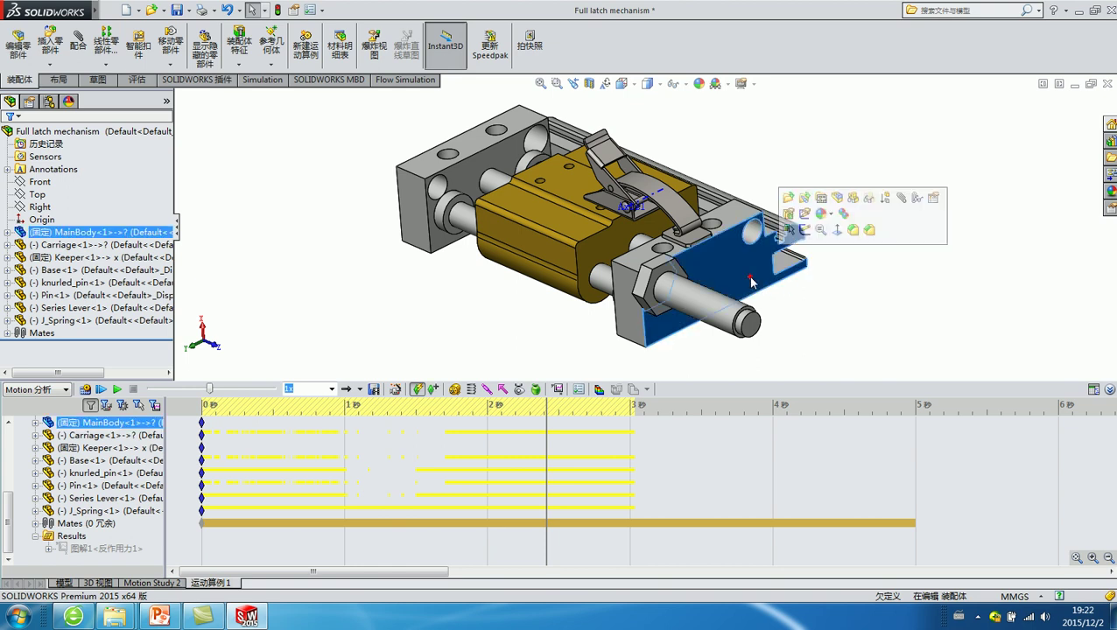
{"action": "left_click", "coordinate": [449, 279]}
{"action": "mouse_move", "coordinate": [449, 279]}
{"action": "middle_mouse_down"}
{"action": "mouse_move", "coordinate": [524, 242]}
{"action": "mouse_move", "coordinate": [815, 169]}
{"action": "mouse_move", "coordinate": [780, 201]}
{"action": "middle_mouse_up"}
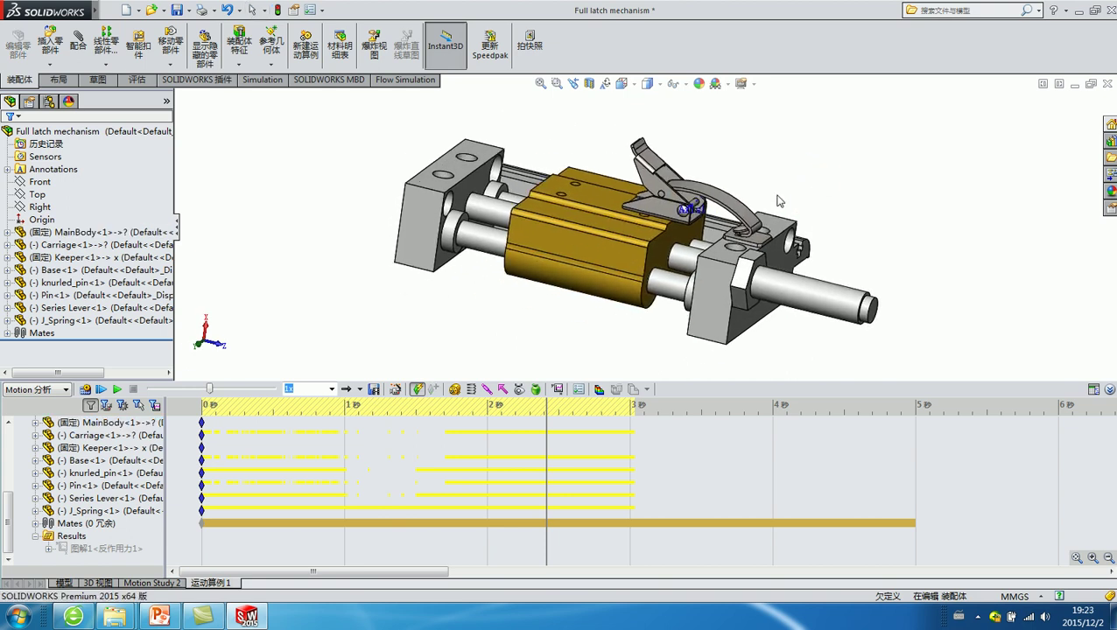
{"action": "scroll", "coordinate": [771, 203], "scroll_direction": "up", "scroll_amount": 5}
{"action": "left_click", "coordinate": [709, 223]}
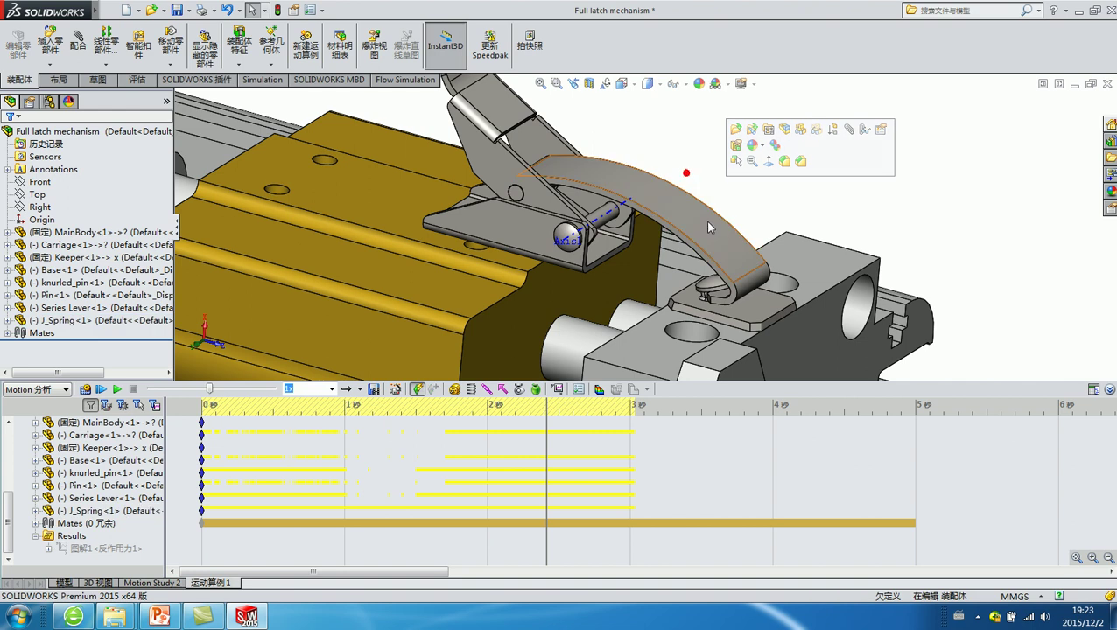
{"action": "scroll", "coordinate": [707, 168], "scroll_direction": "down", "scroll_amount": 5}
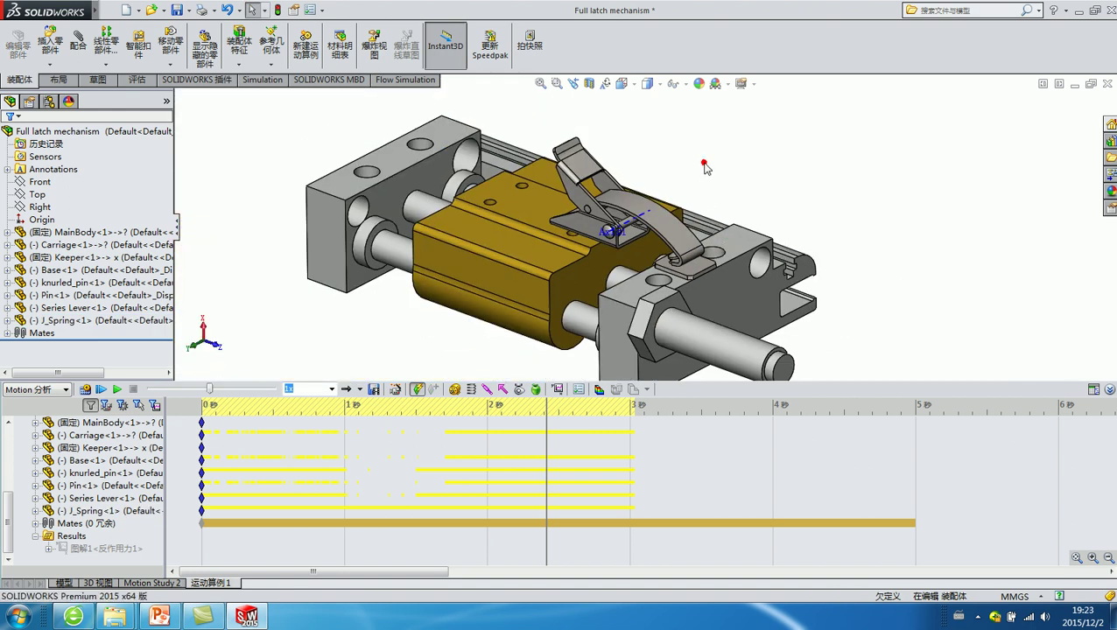
{"action": "middle_click_drag", "start_coordinate": [705, 167], "coordinate": [737, 180]}
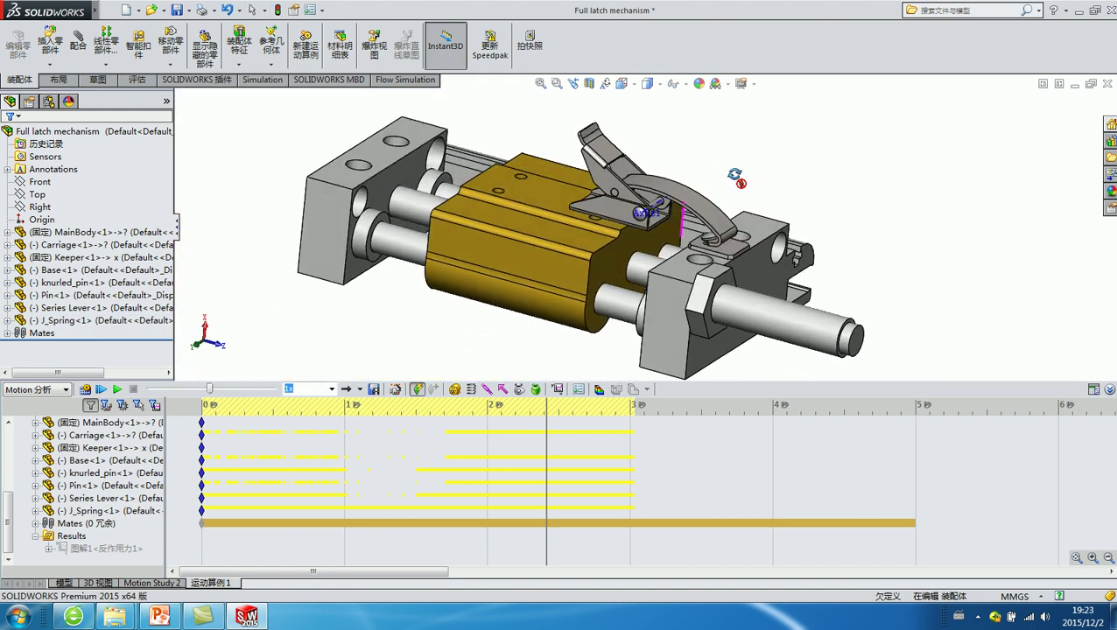
{"action": "left_click", "coordinate": [674, 203]}
{"action": "left_click", "coordinate": [648, 151]}
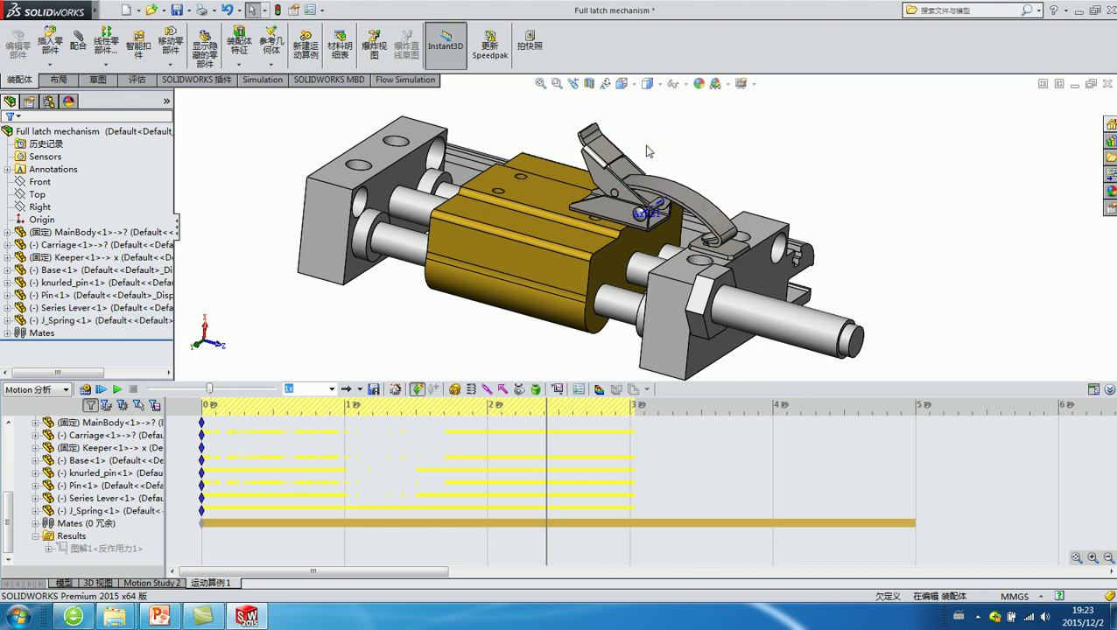